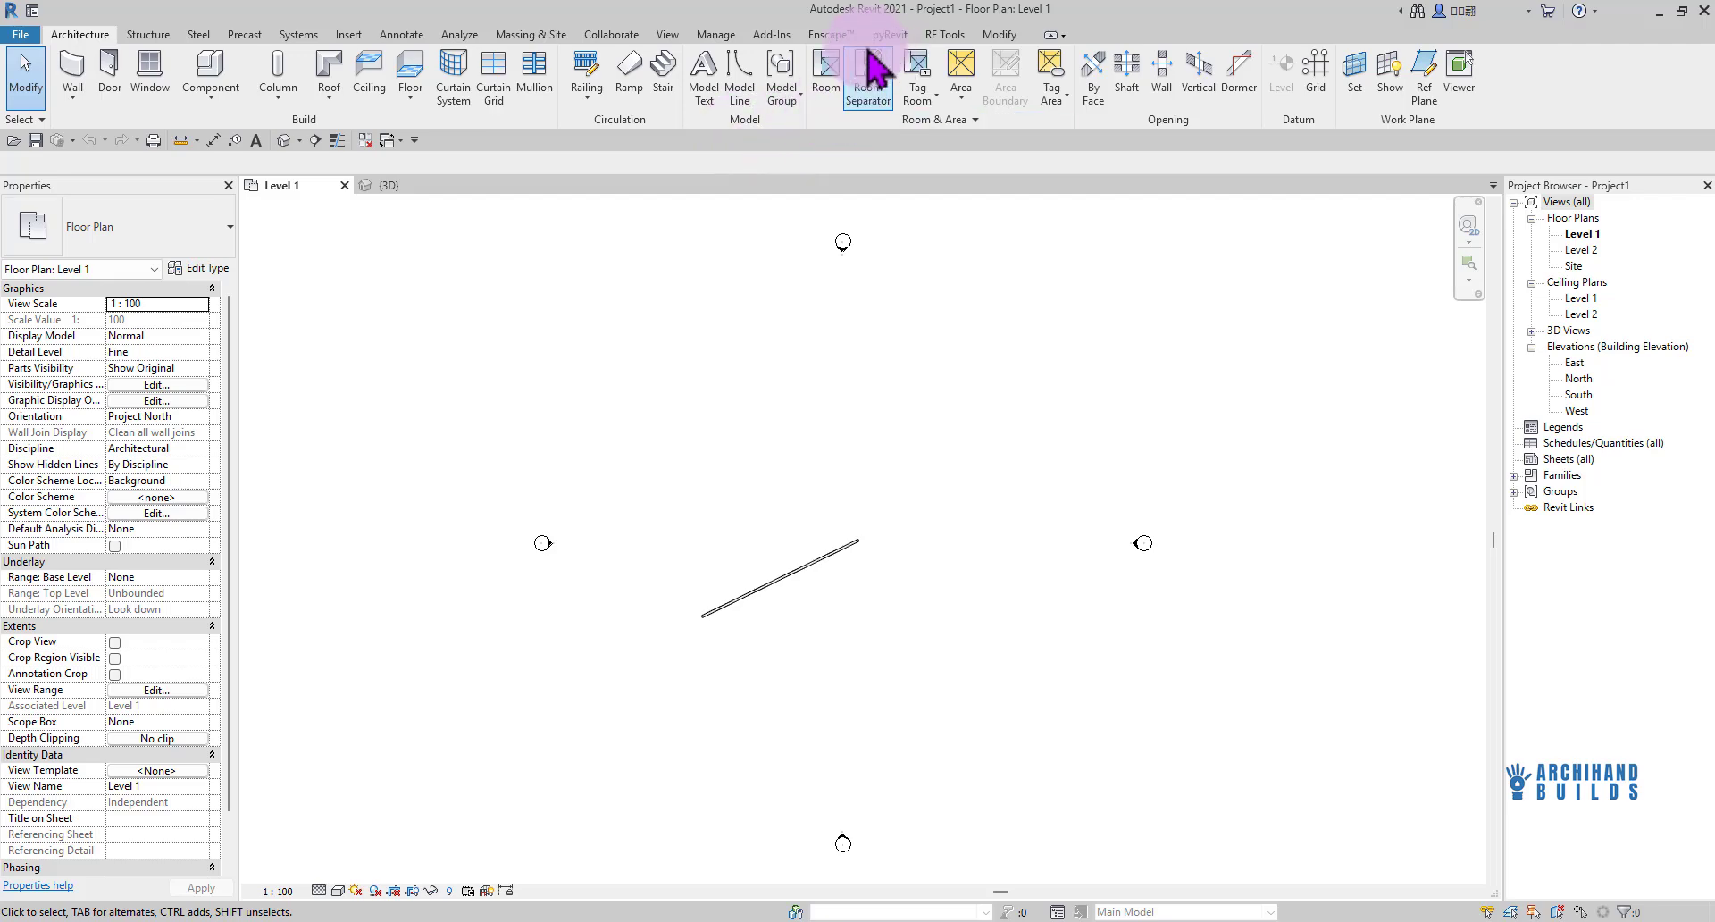
Open the project's material browser, filter the materials to the Masonry class, and select Brick, Common, Red
{"action": "left_click", "coordinate": [712, 34]}
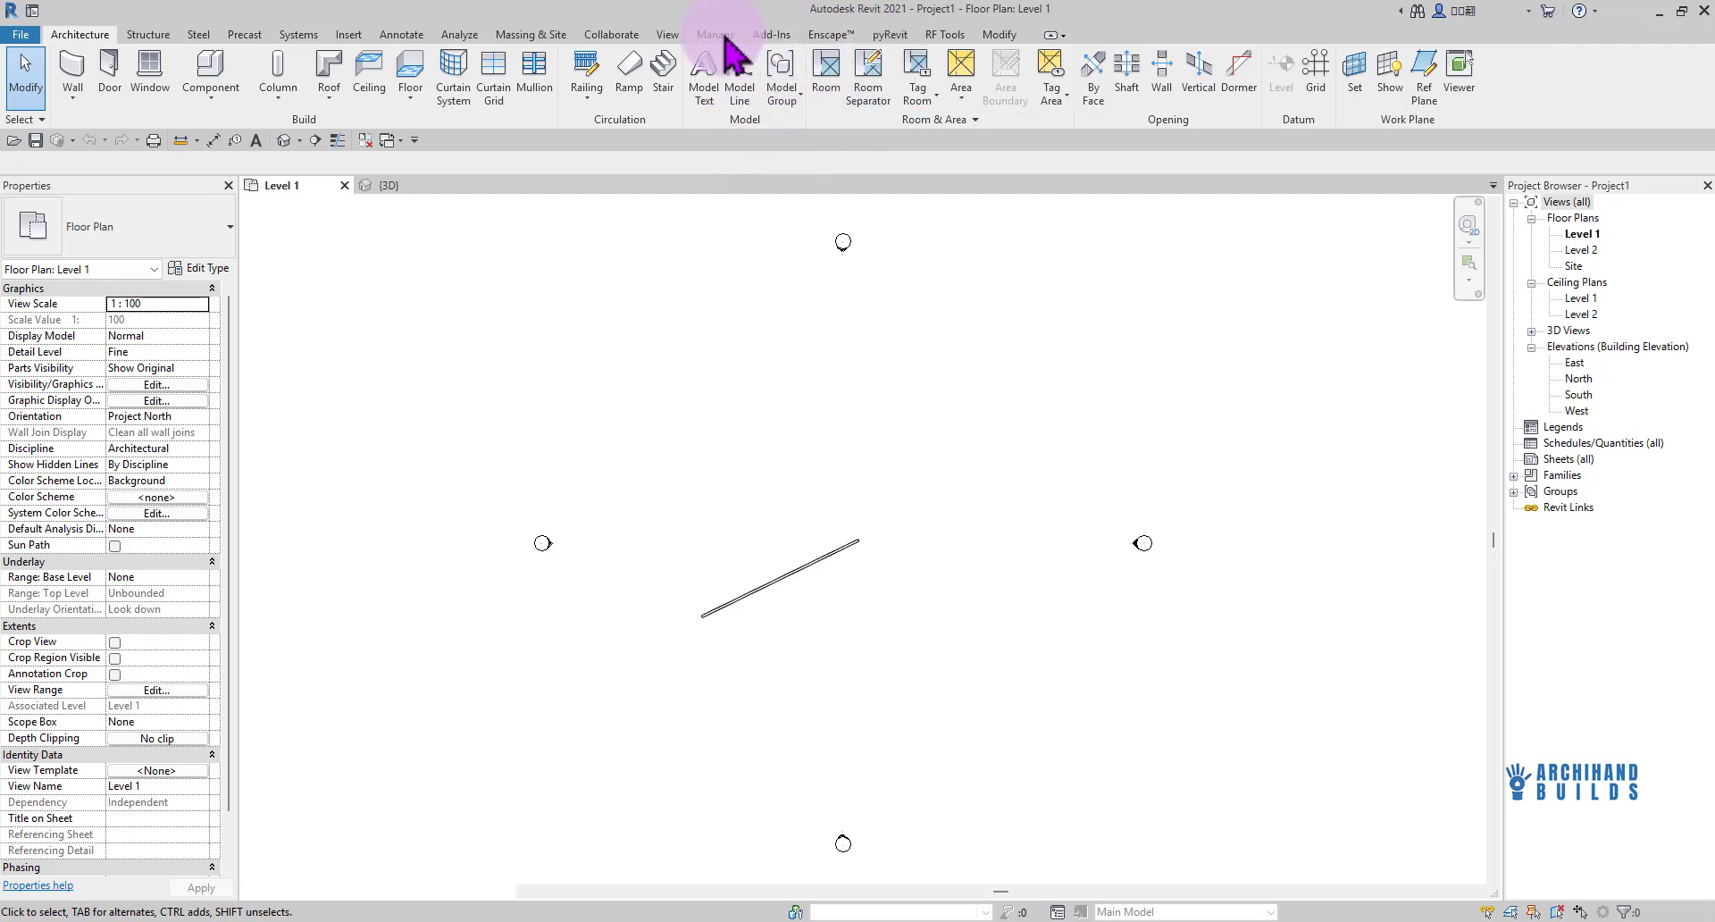
{"action": "left_click", "coordinate": [76, 76]}
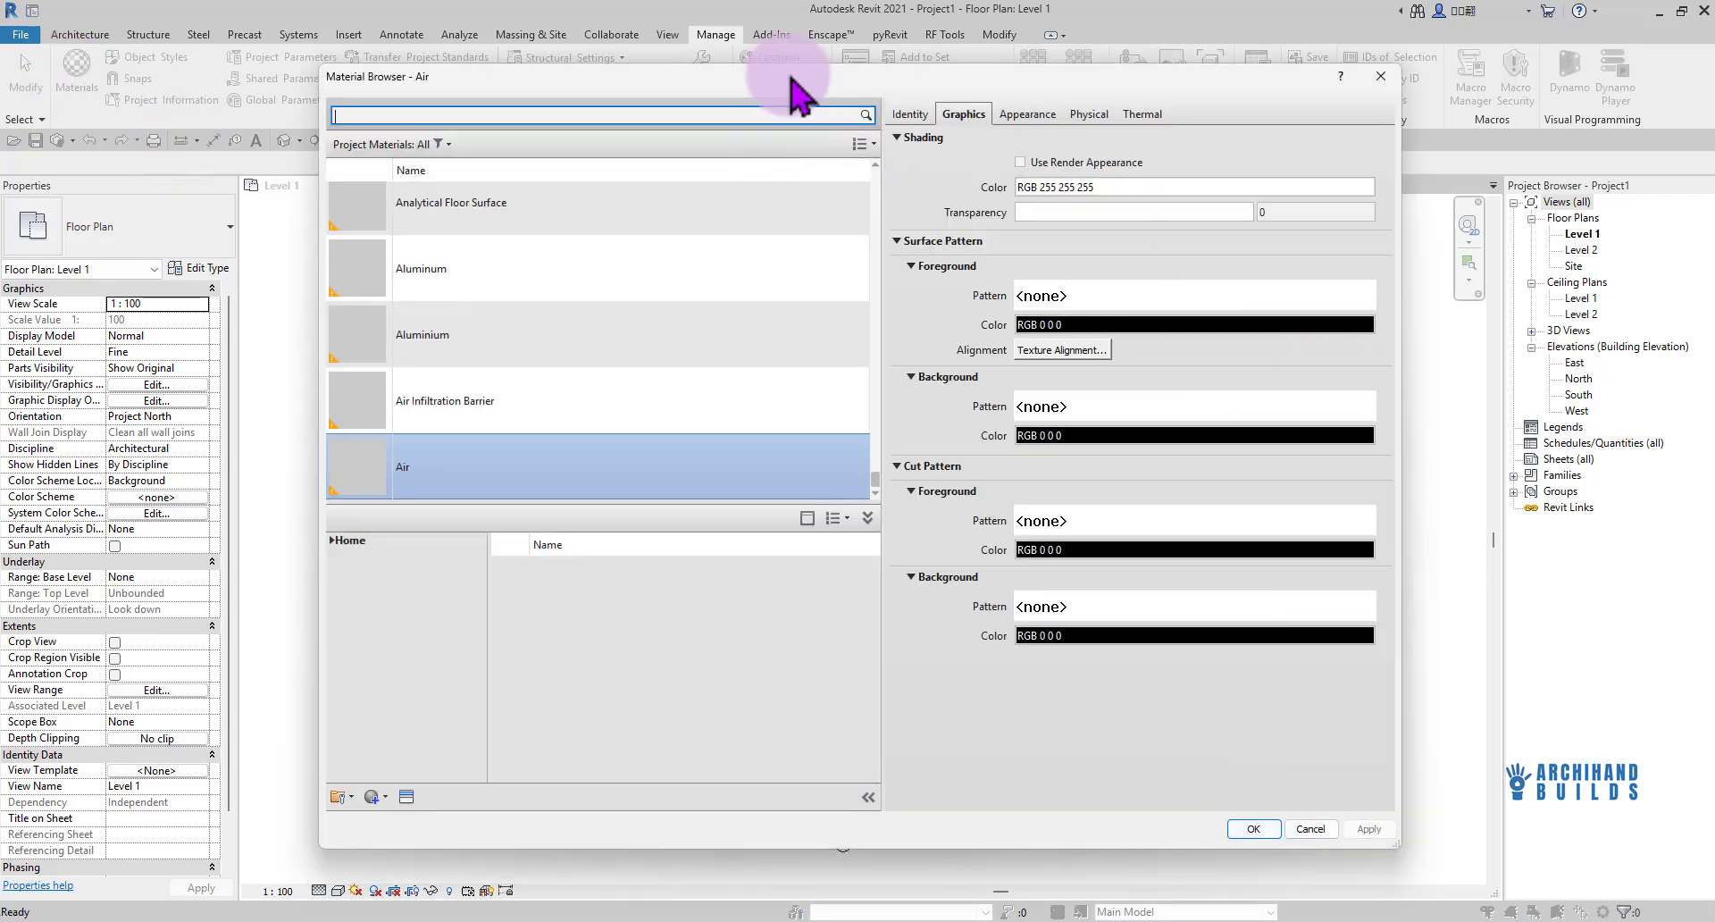
{"action": "left_click_drag", "start_coordinate": [791, 78], "coordinate": [747, 66]}
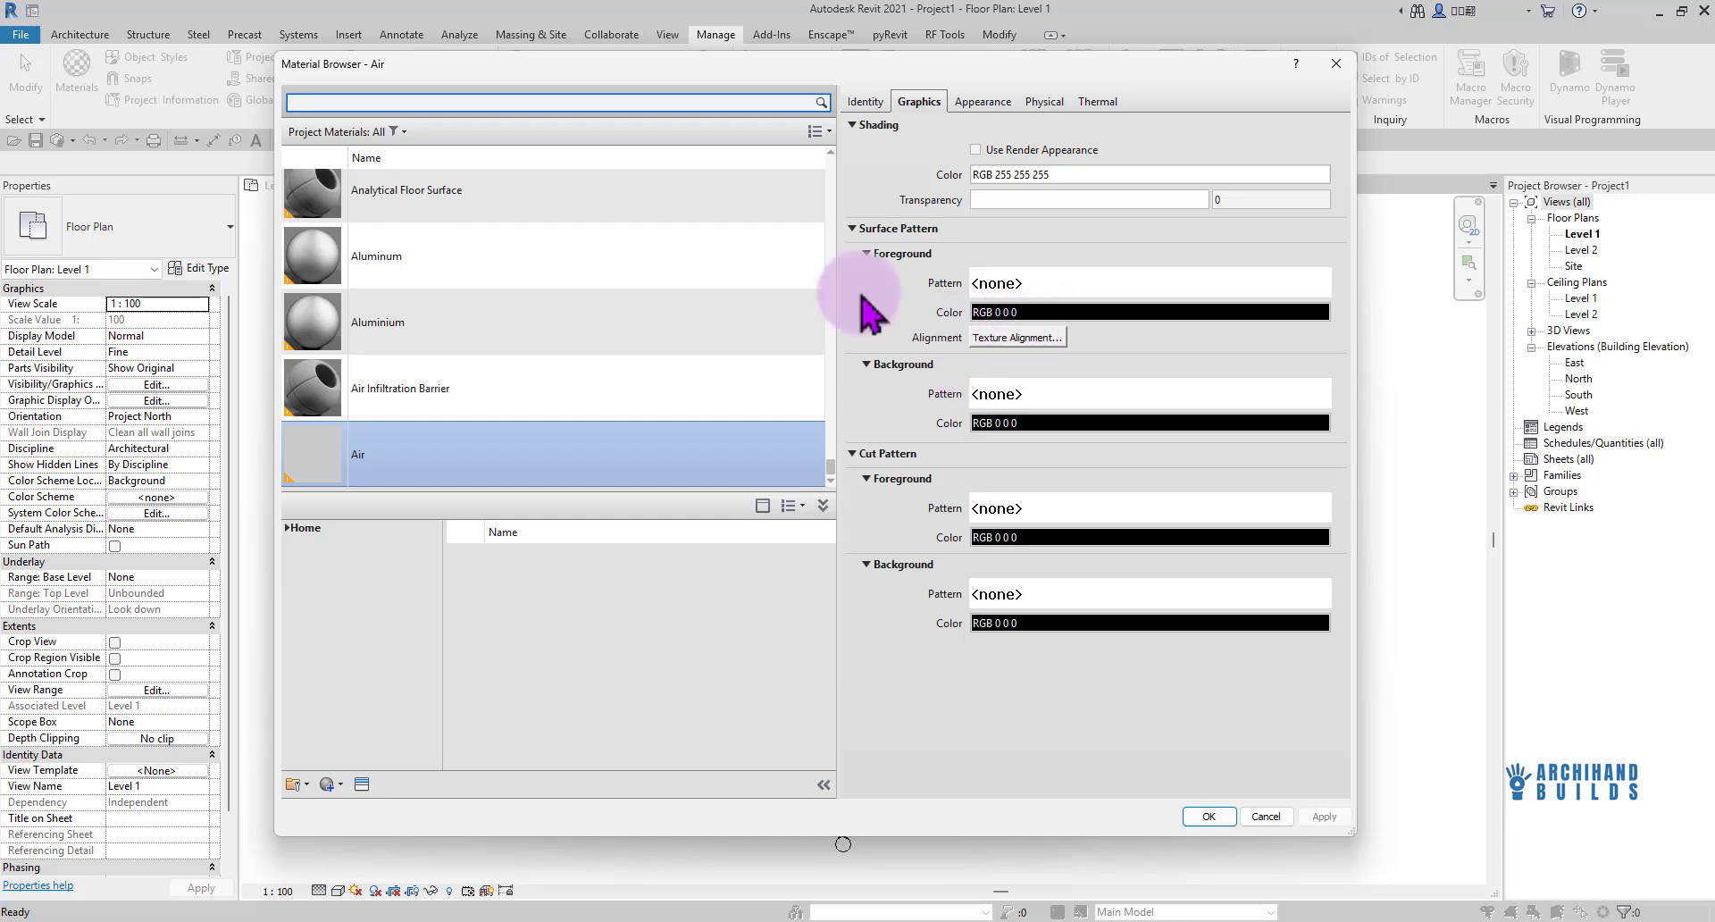
{"action": "left_click", "coordinate": [399, 134]}
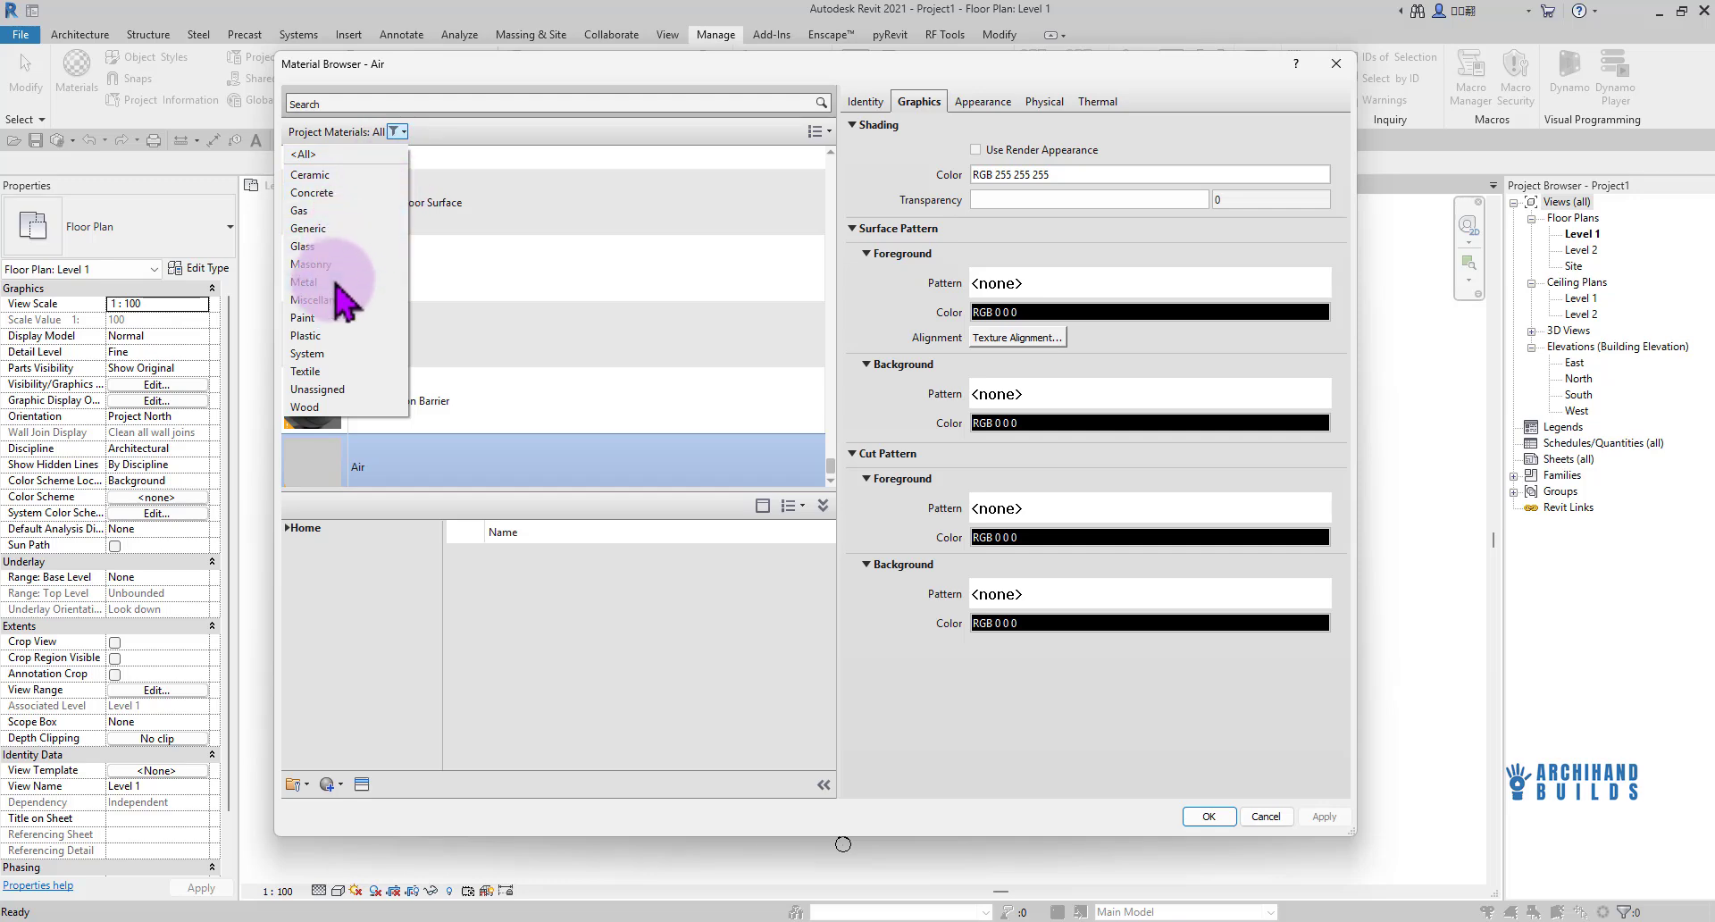
{"action": "left_click", "coordinate": [312, 264]}
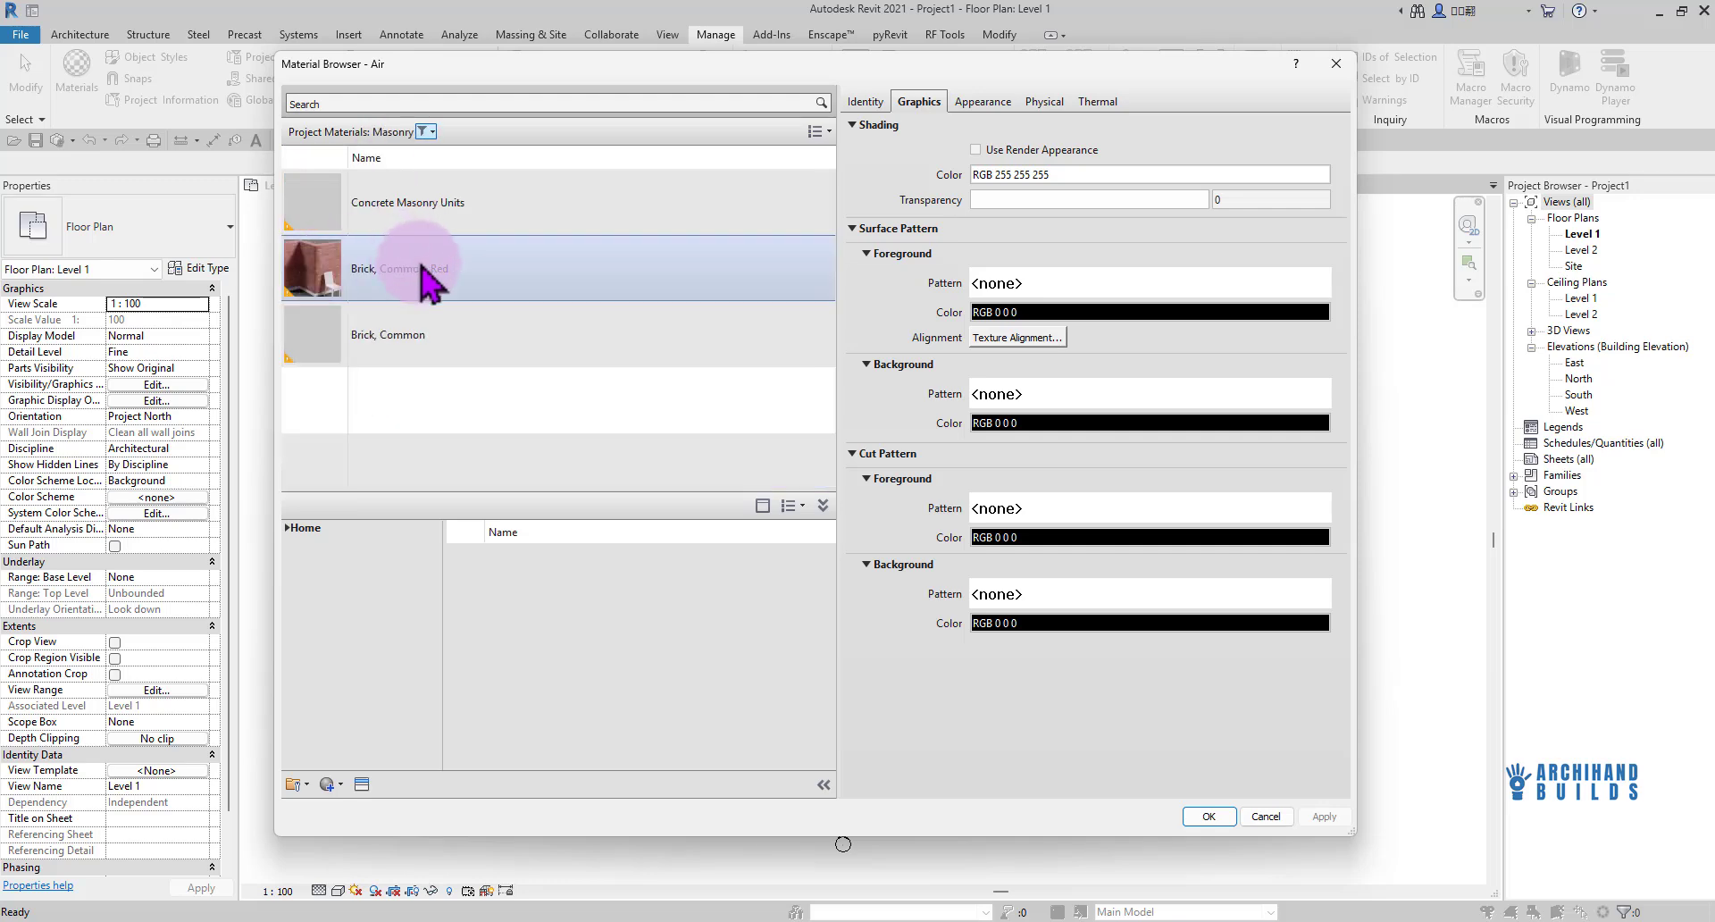
{"action": "left_click", "coordinate": [427, 284]}
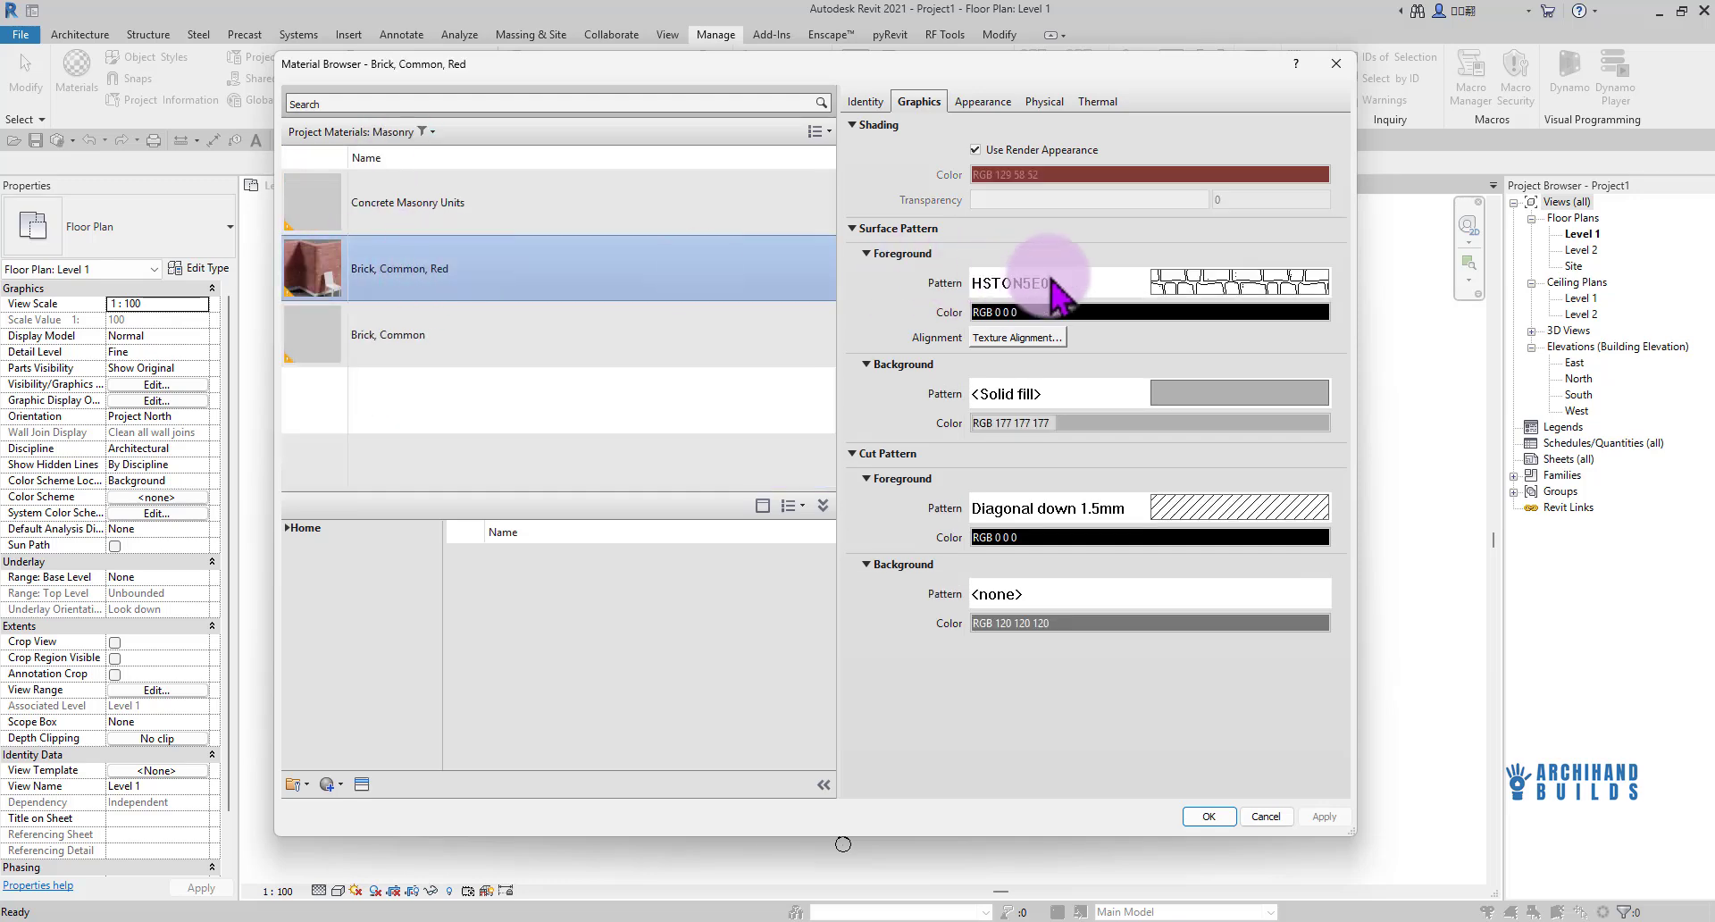
Set the surface foreground pattern of Brick, Common, Red to the model pattern Brick 75x225
{"action": "left_click", "coordinate": [1188, 288]}
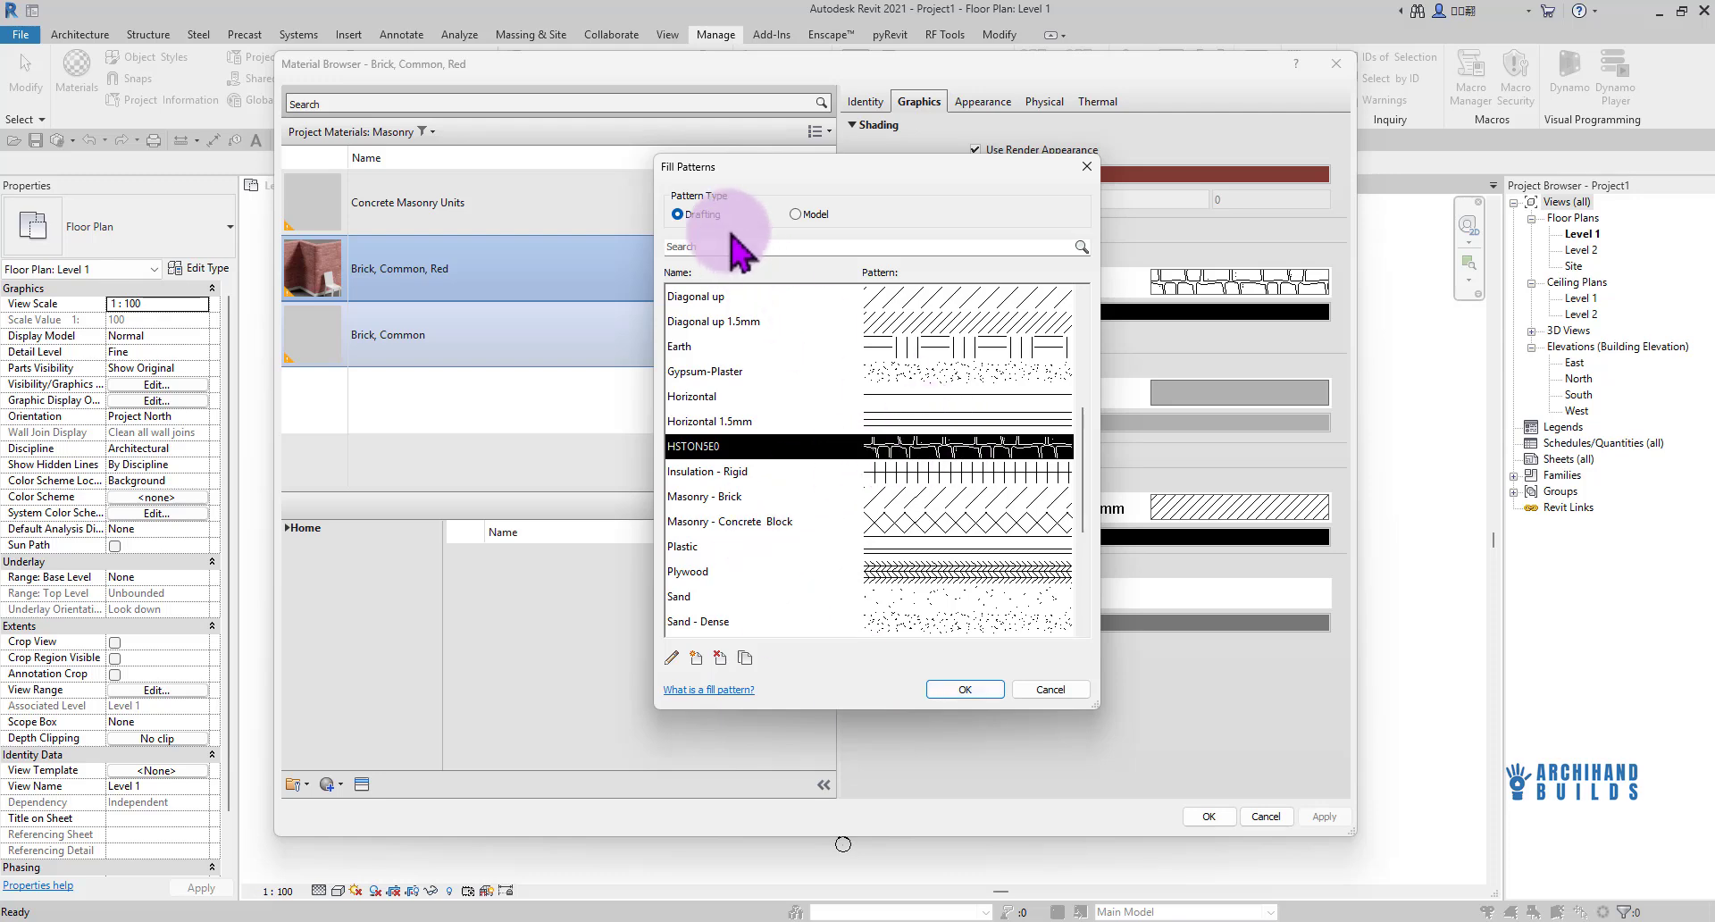
{"action": "left_click", "coordinate": [811, 216]}
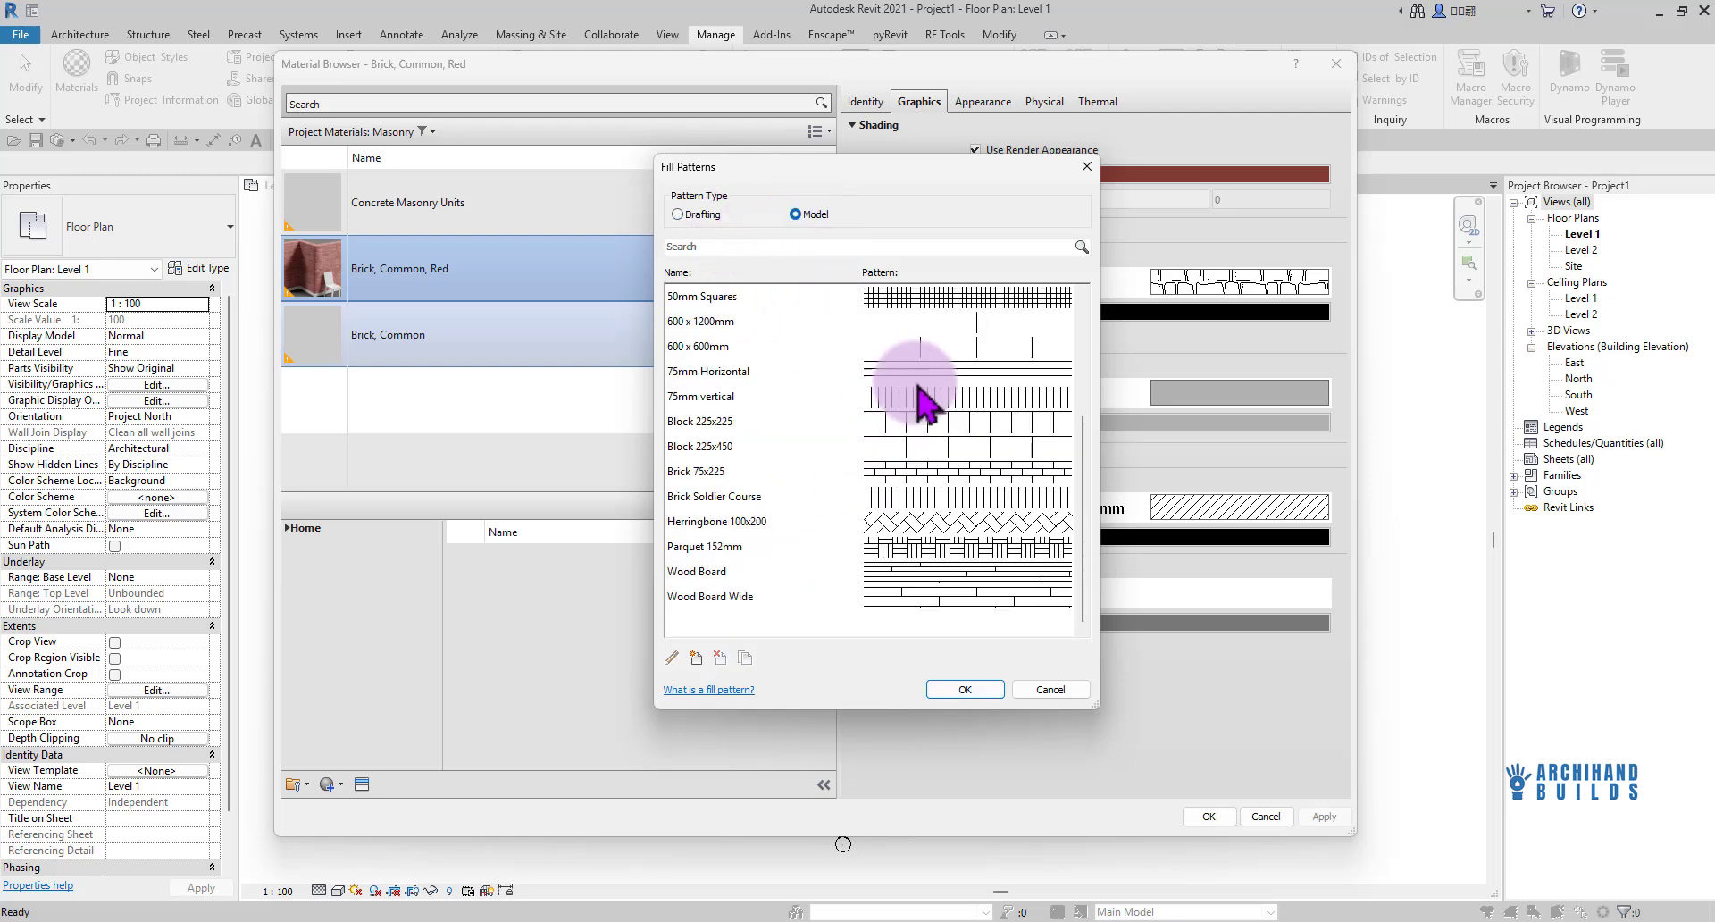
{"action": "scroll", "coordinate": [938, 527], "scroll_direction": "up", "scroll_amount": 3}
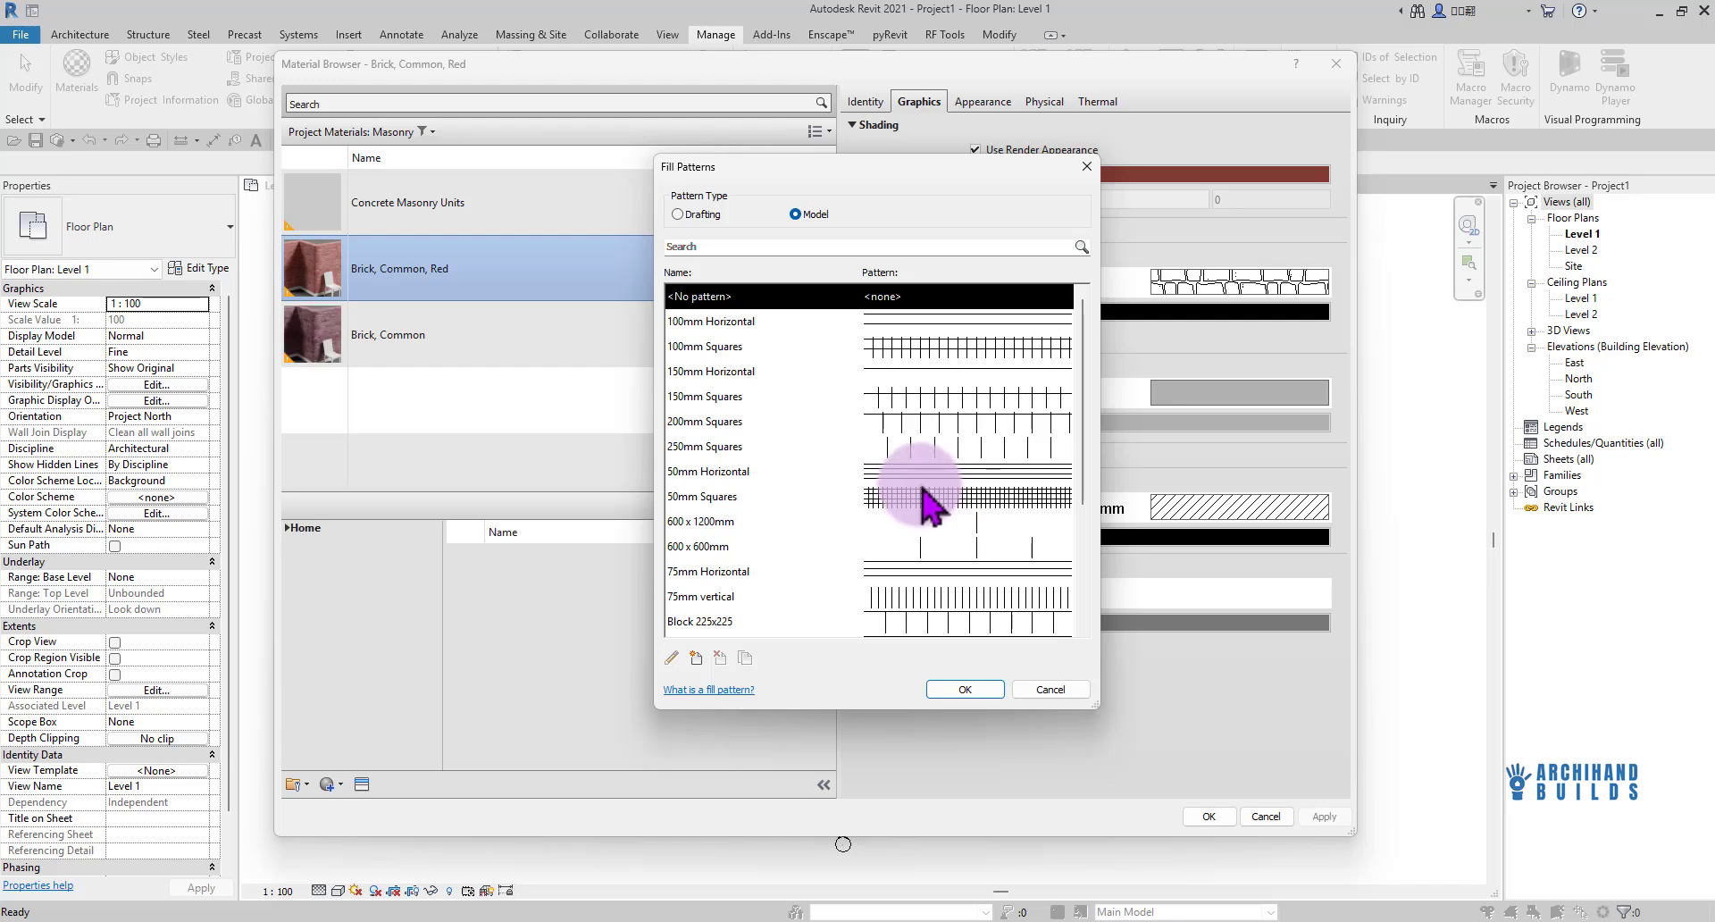
{"action": "scroll", "coordinate": [911, 483], "scroll_direction": "down", "scroll_amount": 3}
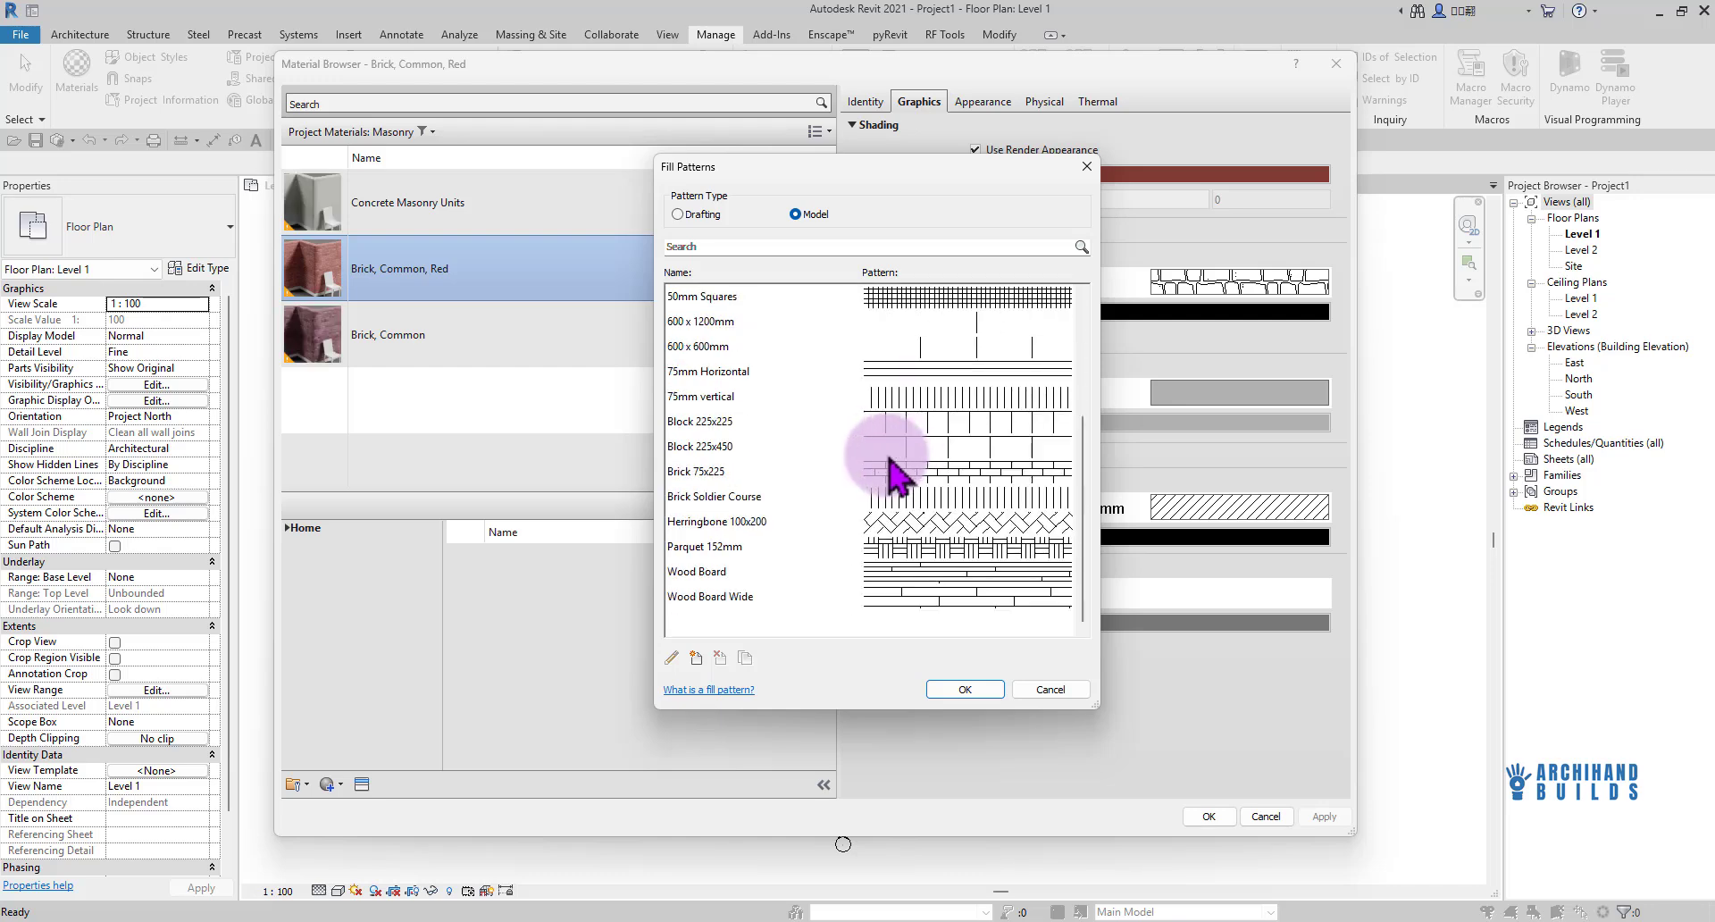
{"action": "left_click", "coordinate": [875, 471]}
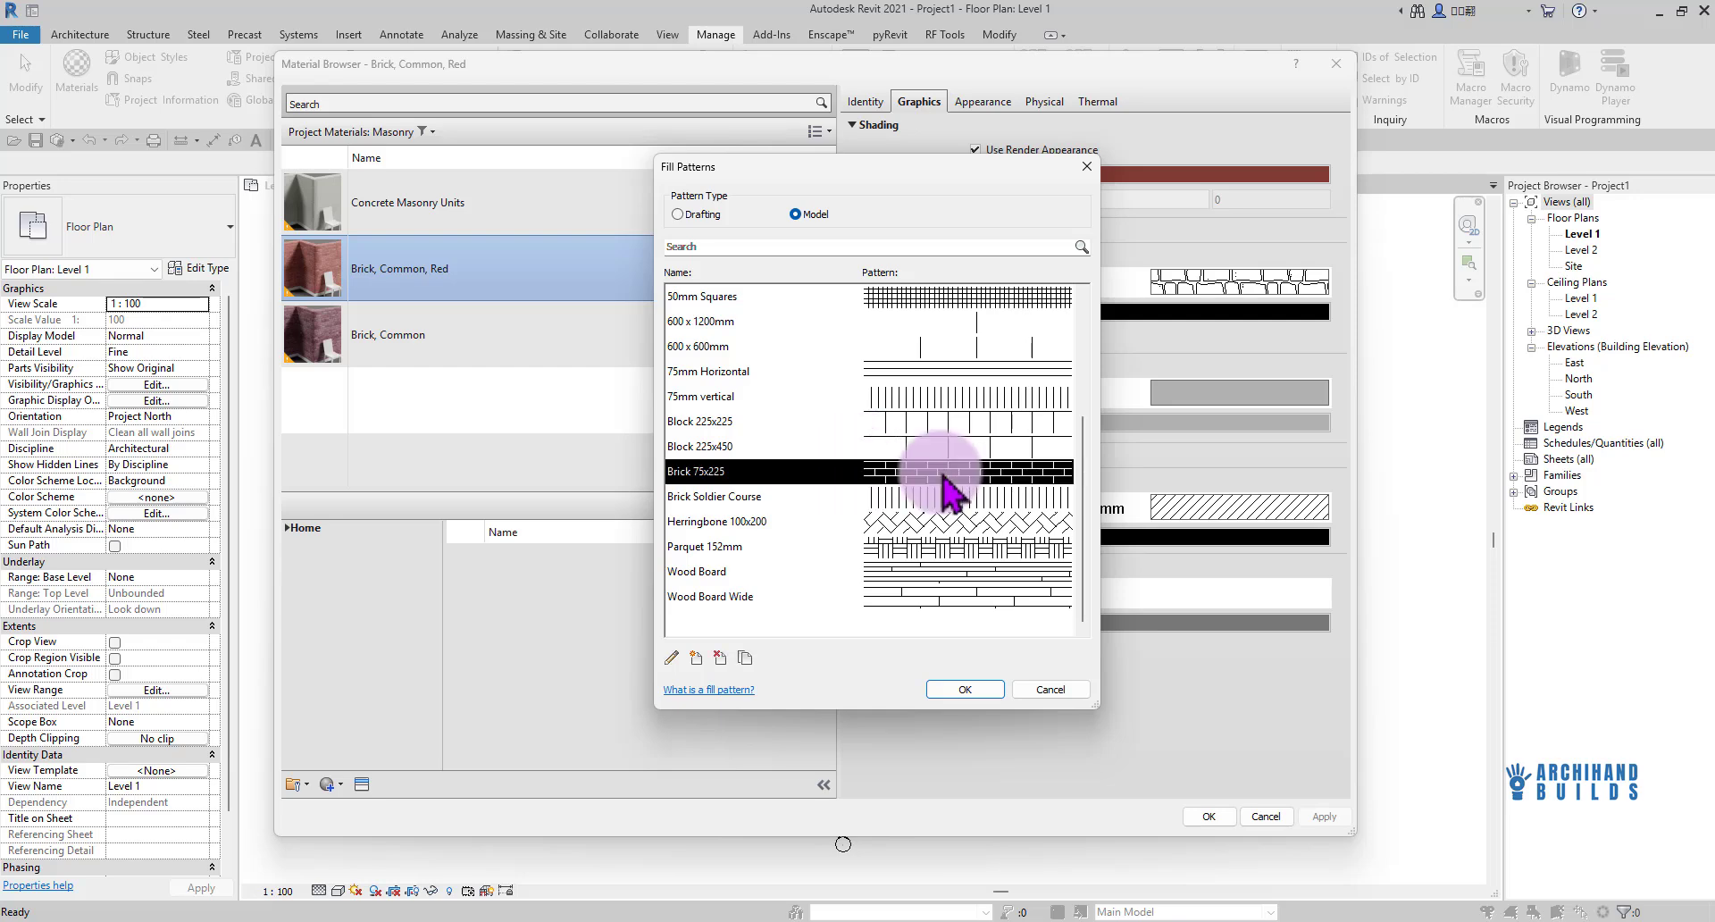
{"action": "left_click", "coordinate": [965, 688]}
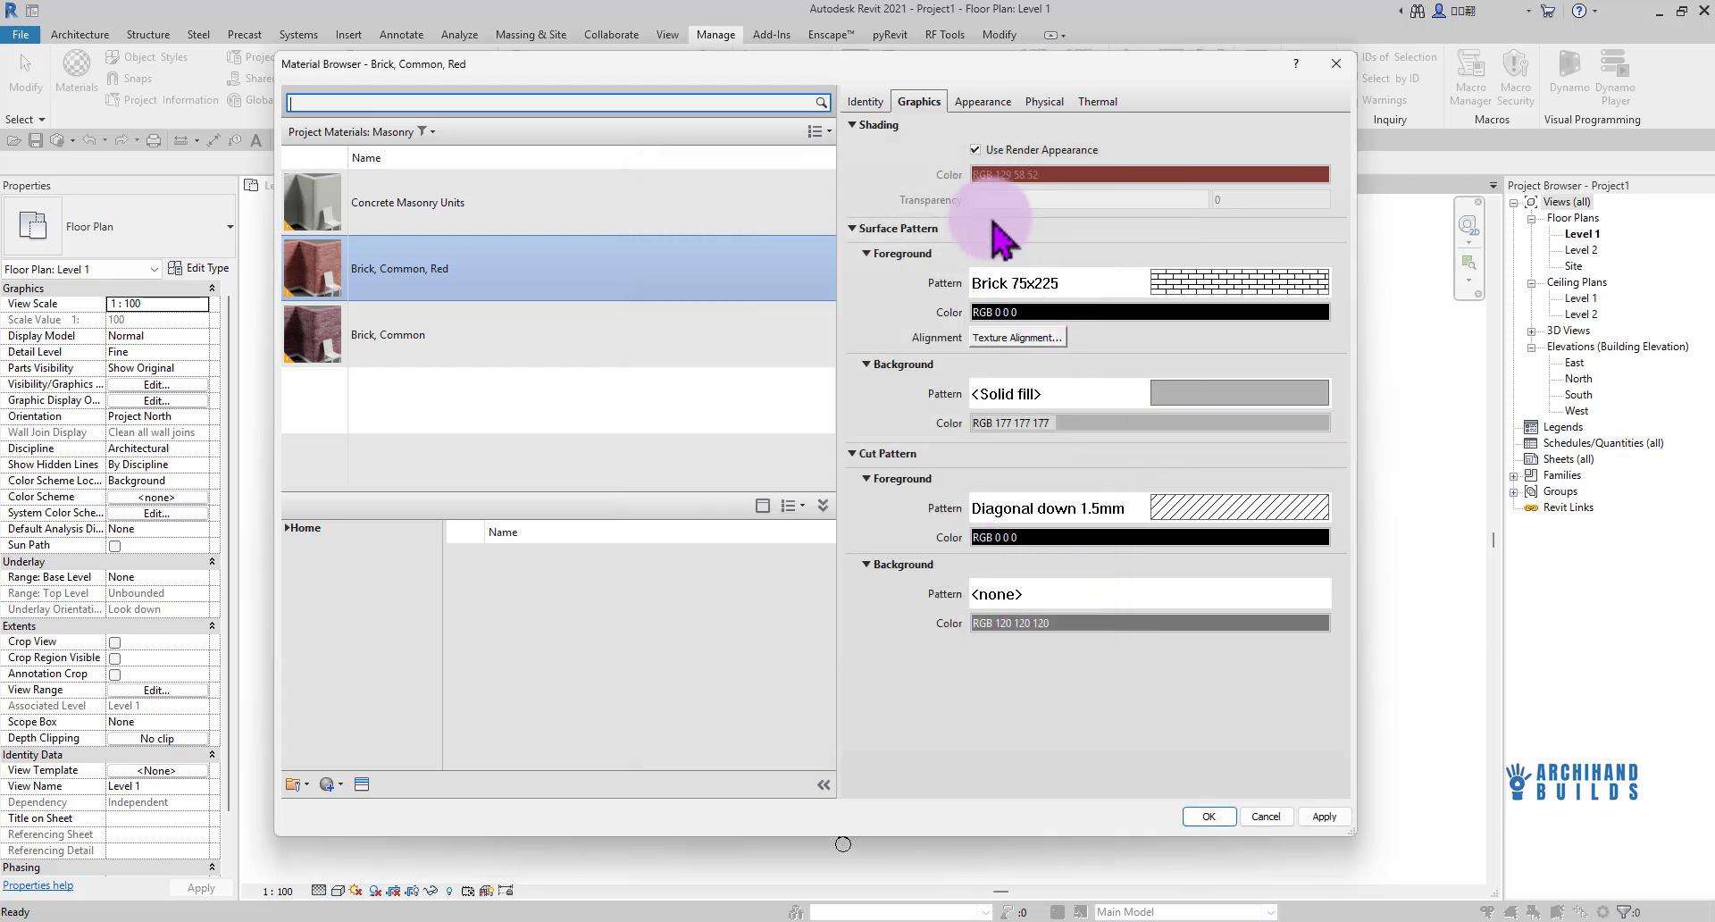
Examine the brick material's render appearance, including its relief pattern, and compare it with the graphics settings
{"action": "left_click", "coordinate": [993, 107]}
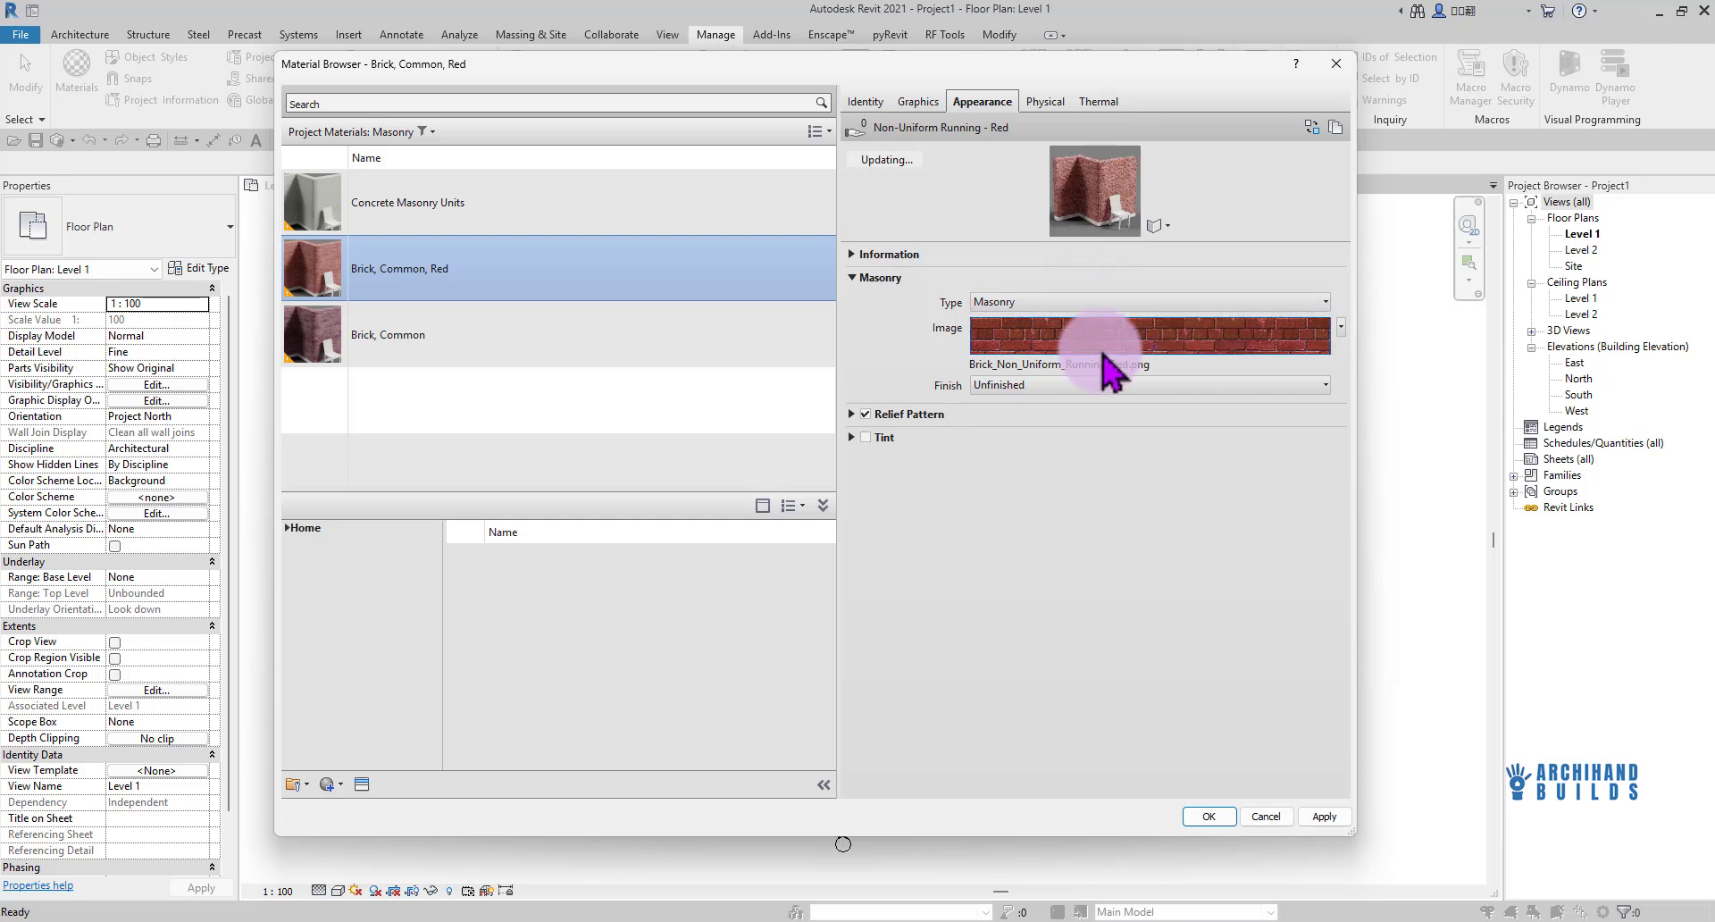
{"action": "left_click", "coordinate": [858, 414]}
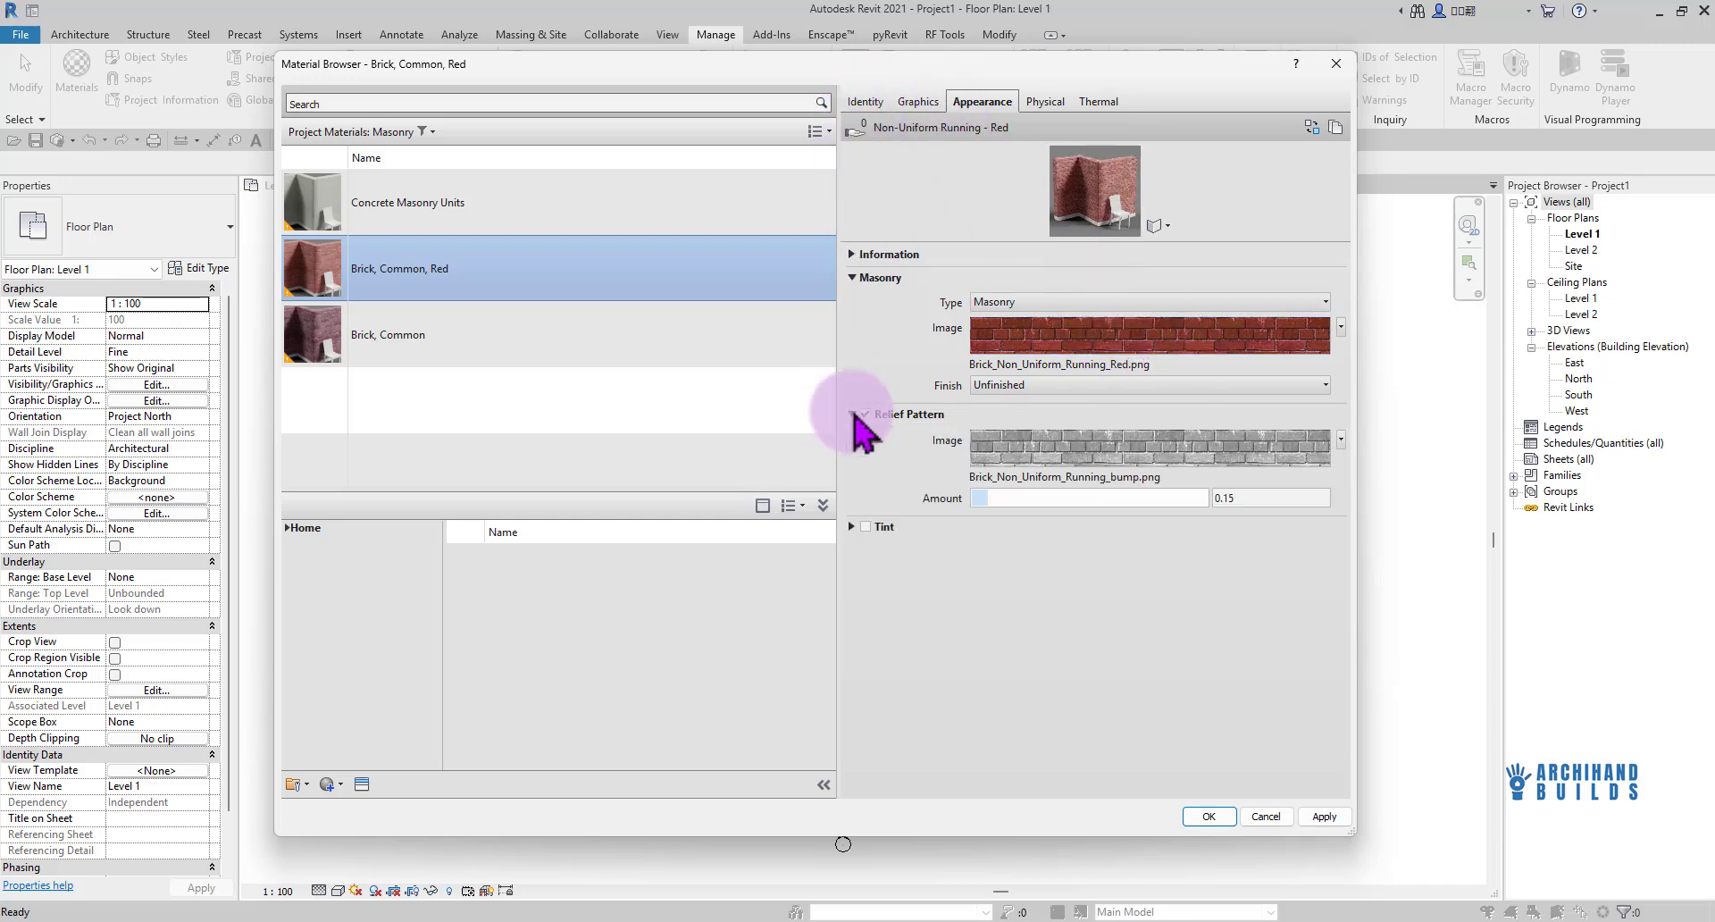
{"action": "left_click", "coordinate": [884, 104]}
{"action": "left_click", "coordinate": [921, 104]}
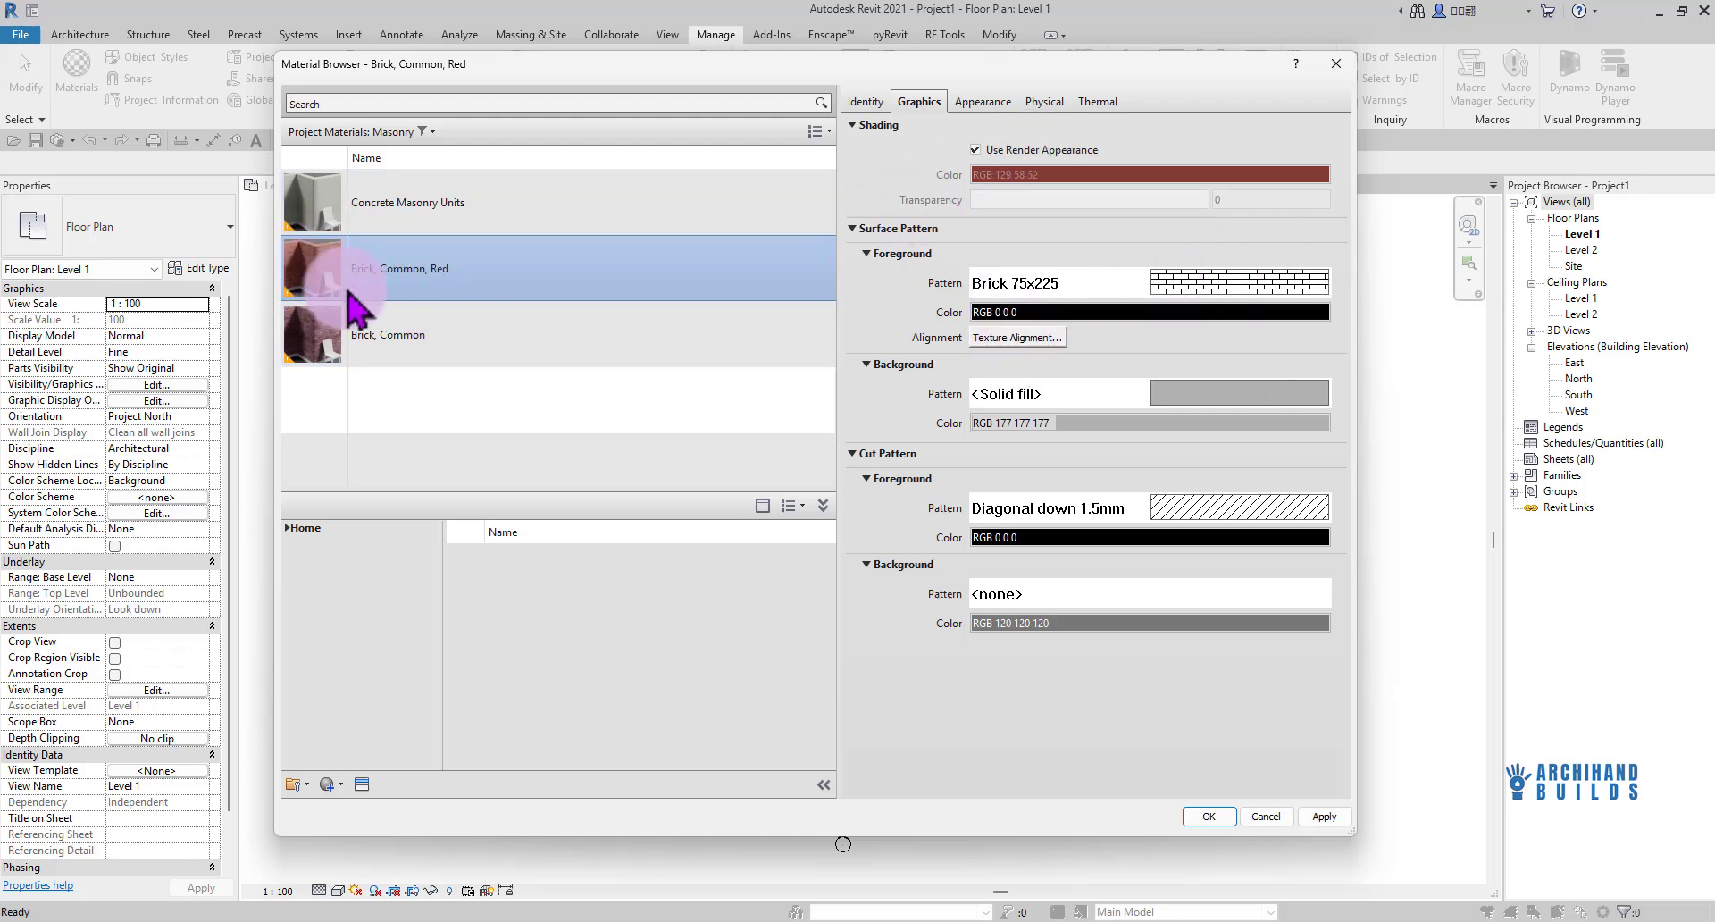
{"action": "left_click", "coordinate": [982, 101]}
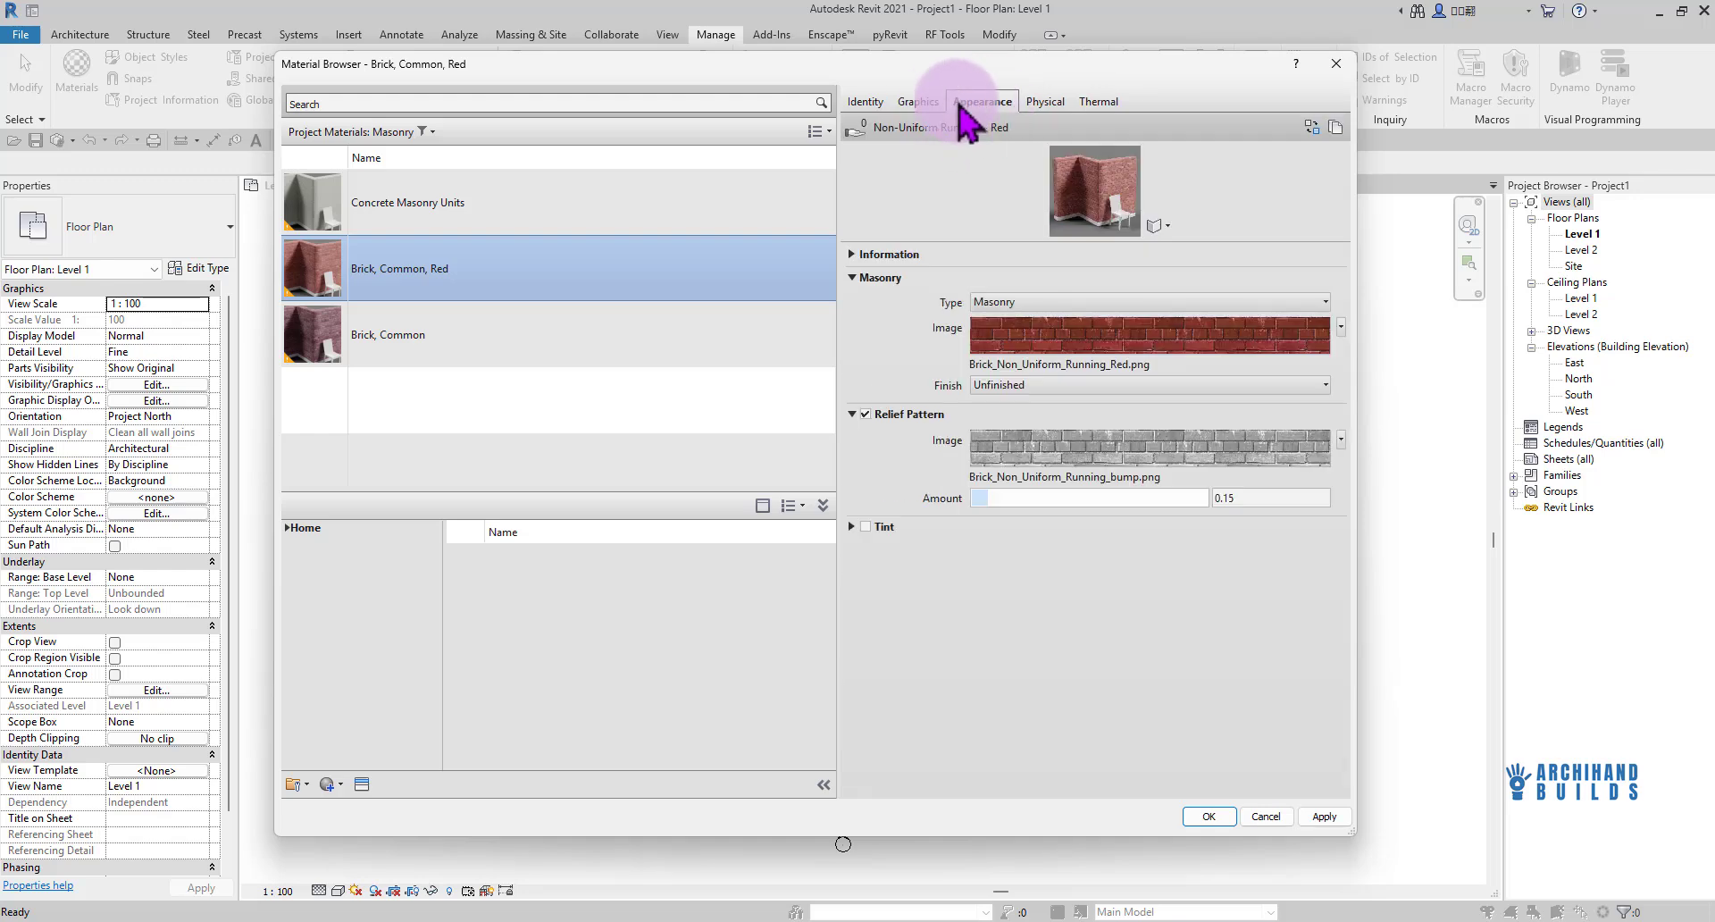
{"action": "left_click", "coordinate": [920, 102]}
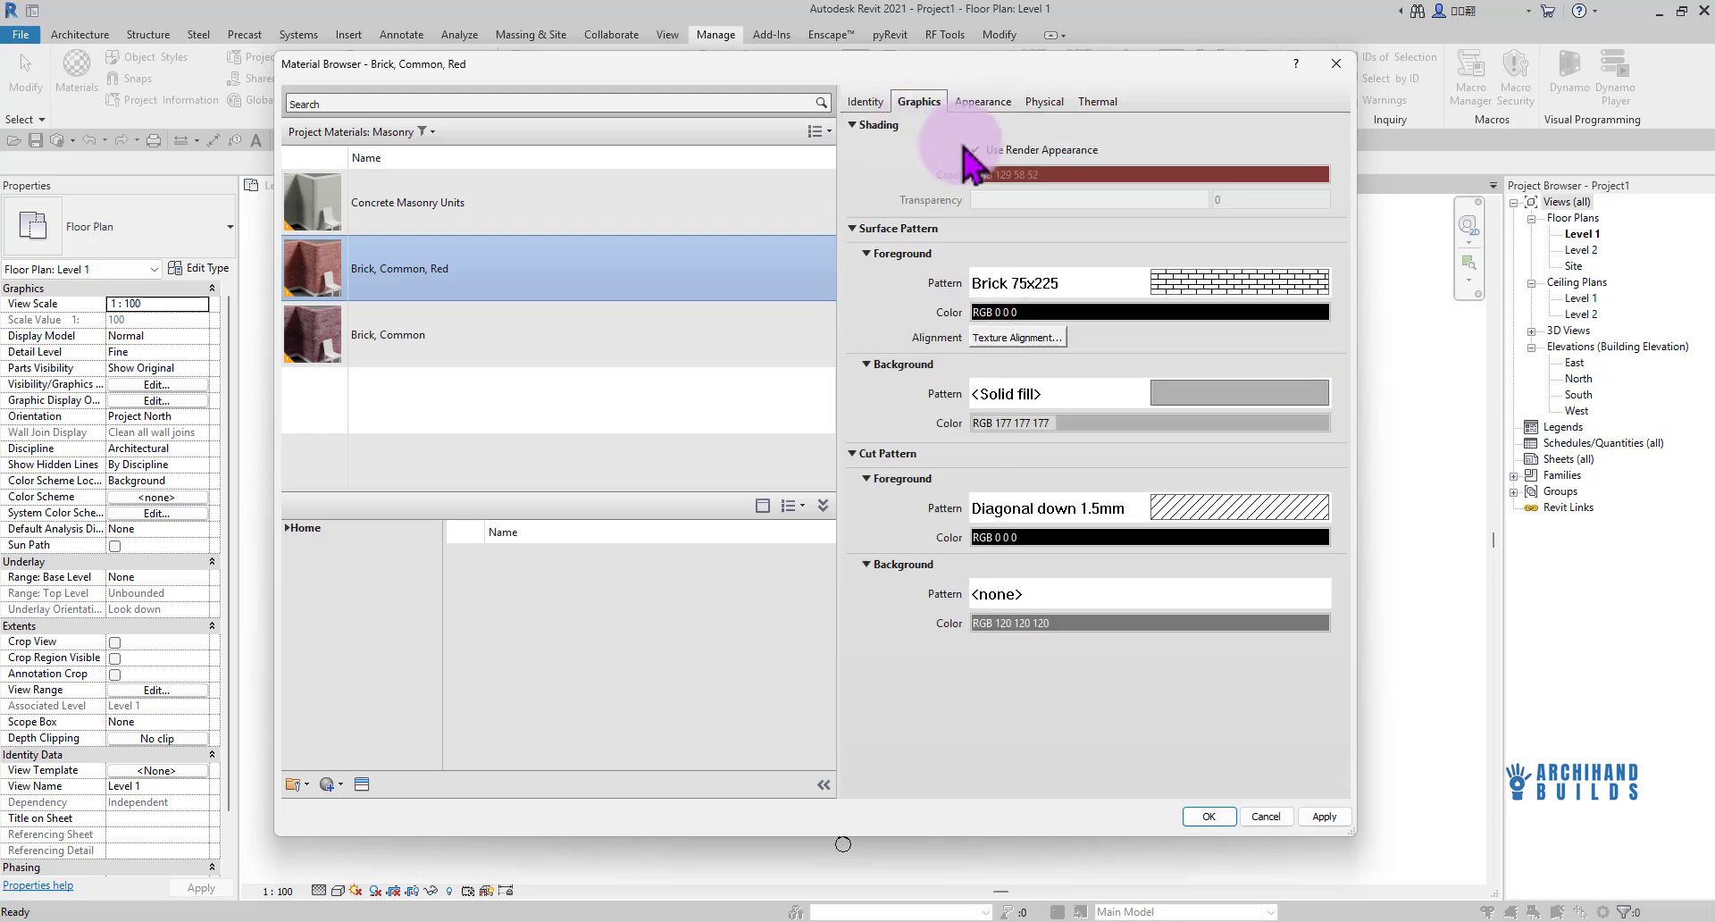
Check the texture alignment of the brick's render appearance against its surface pattern and accept it
{"action": "left_click", "coordinate": [1035, 338]}
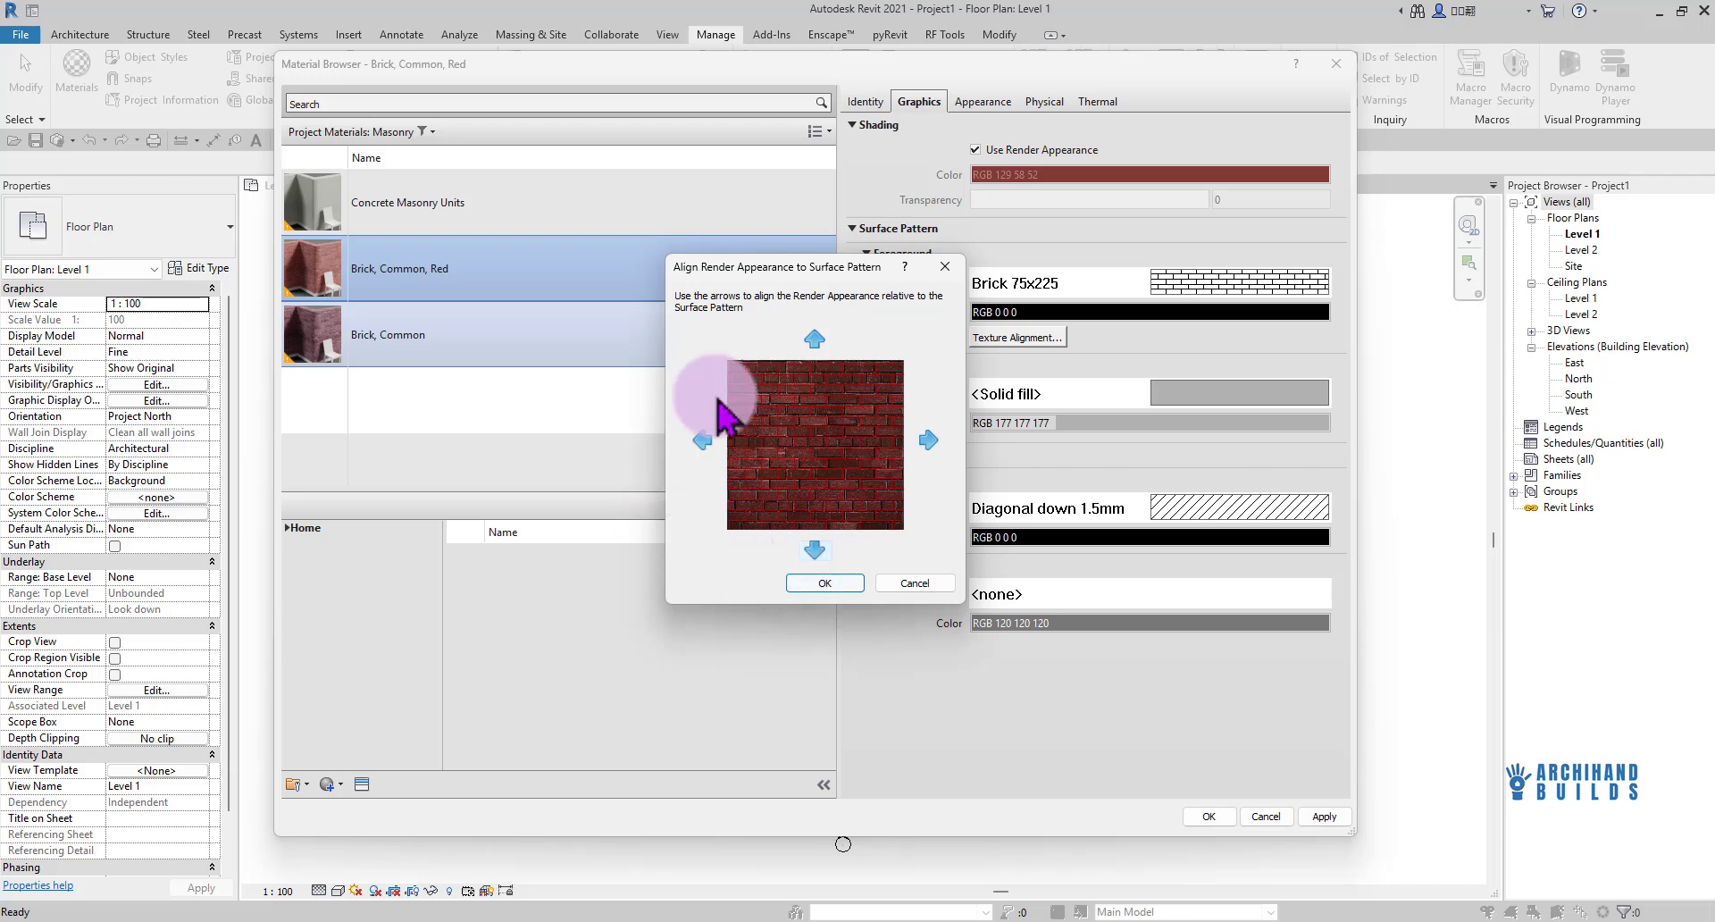
{"action": "left_click_drag", "start_coordinate": [859, 268], "coordinate": [867, 242]}
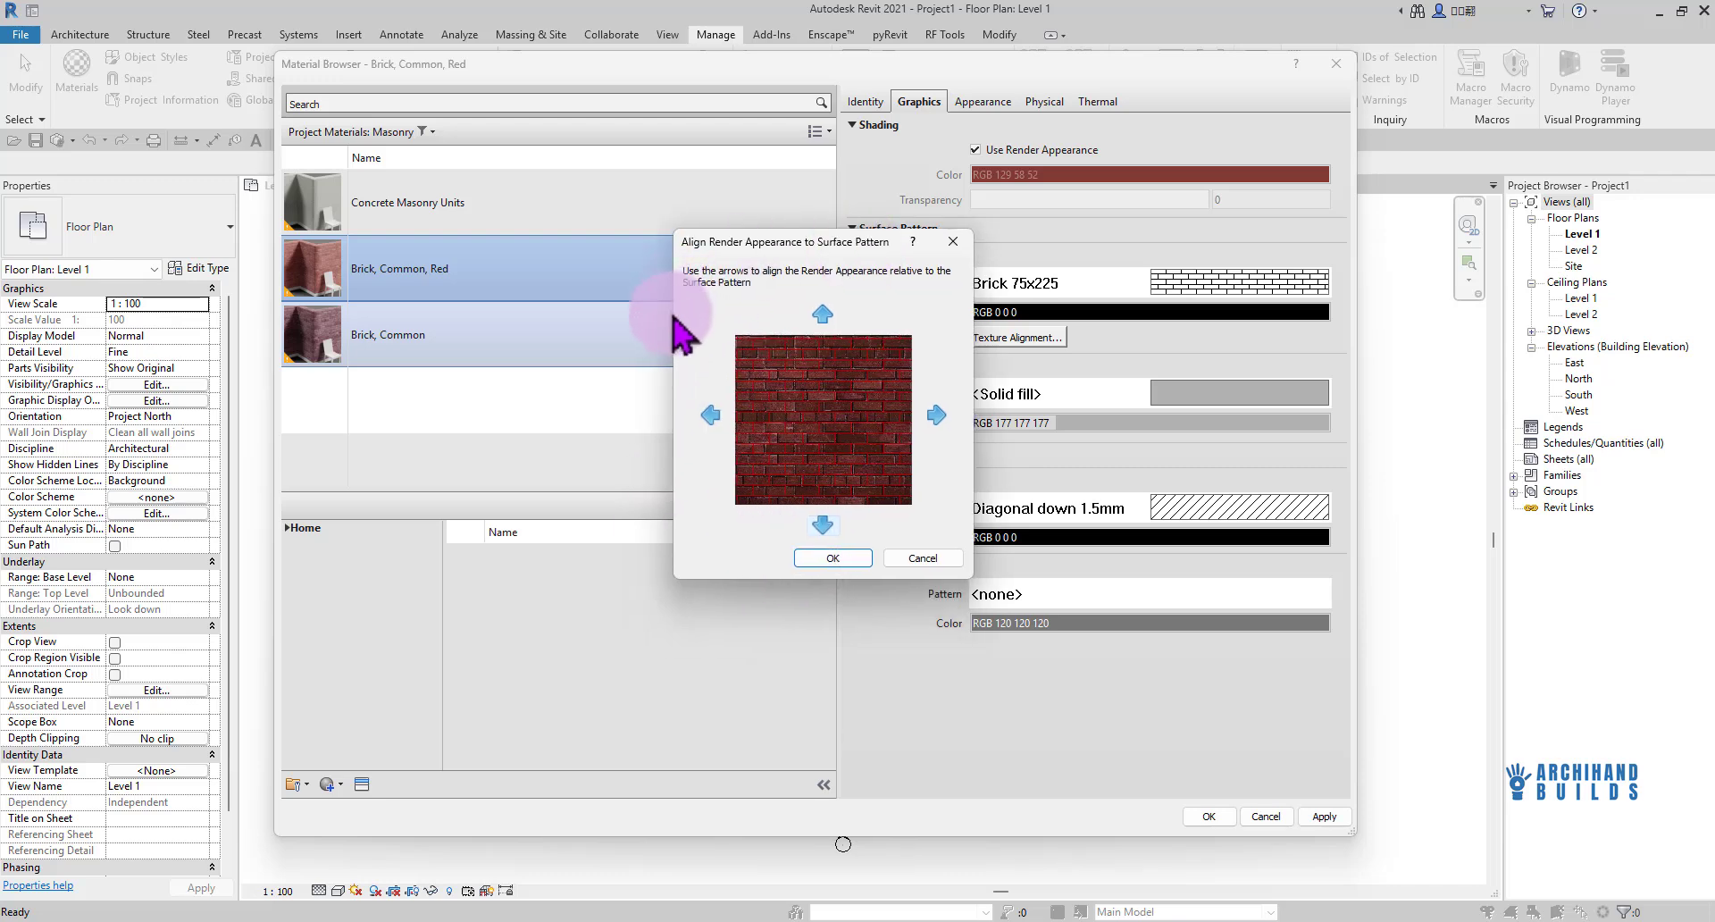
{"action": "mouse_move", "coordinate": [801, 249]}
{"action": "left_mouse_down"}
{"action": "mouse_move", "coordinate": [789, 281]}
{"action": "mouse_move", "coordinate": [779, 255]}
{"action": "left_mouse_up"}
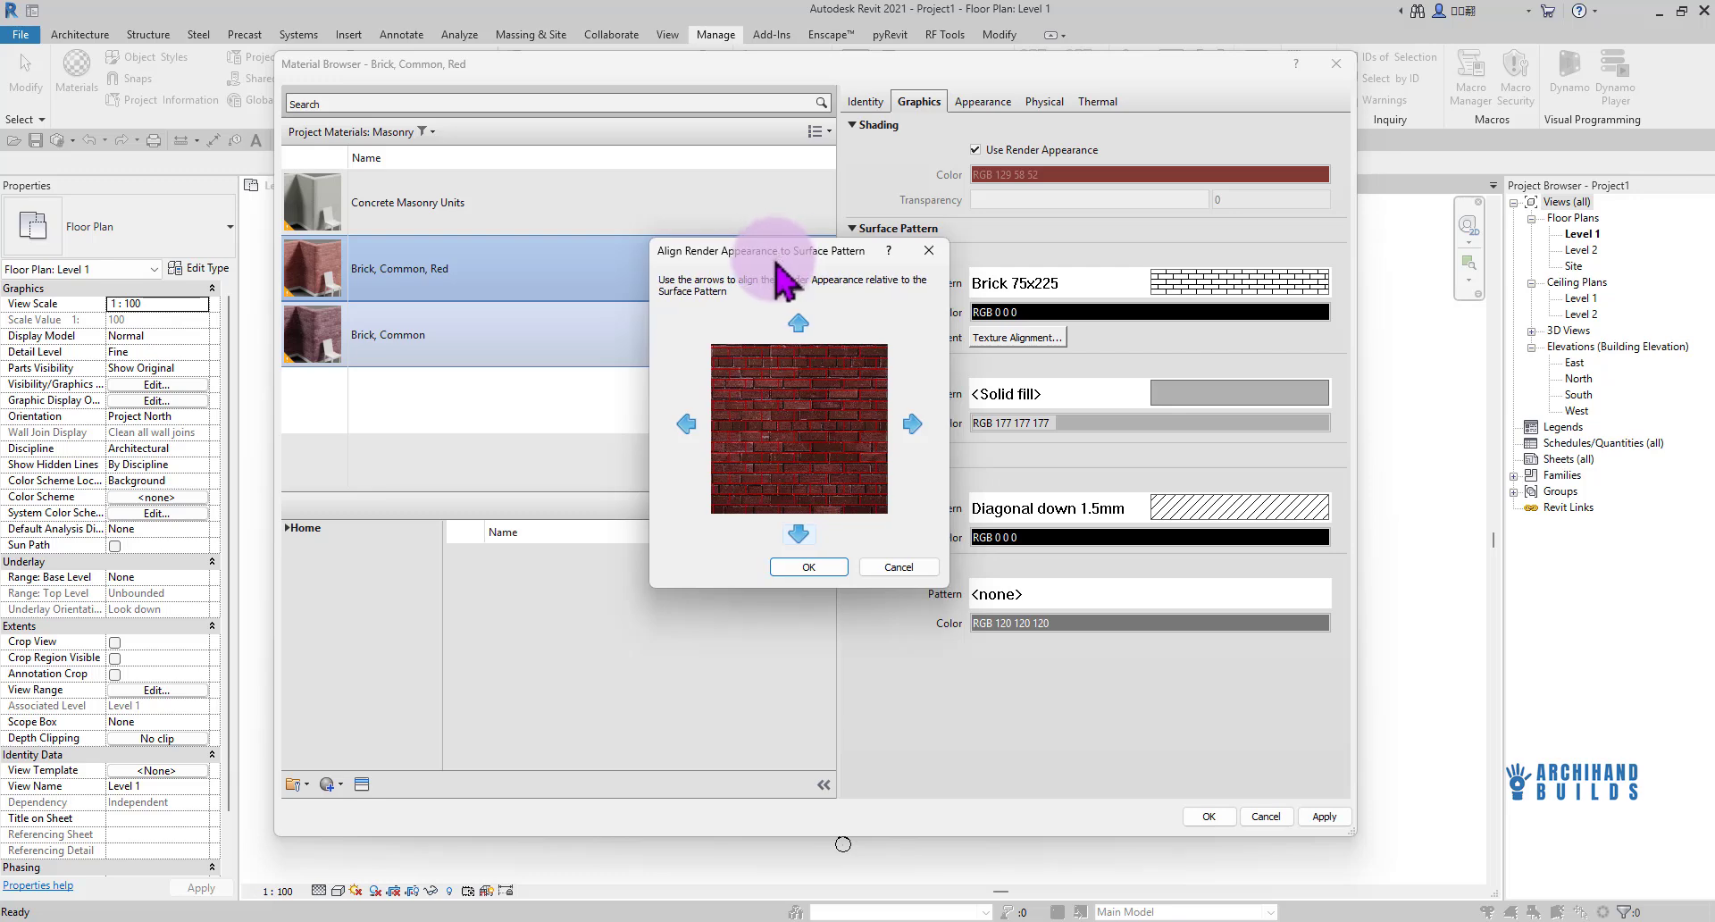
{"action": "left_click_drag", "start_coordinate": [779, 259], "coordinate": [671, 222]}
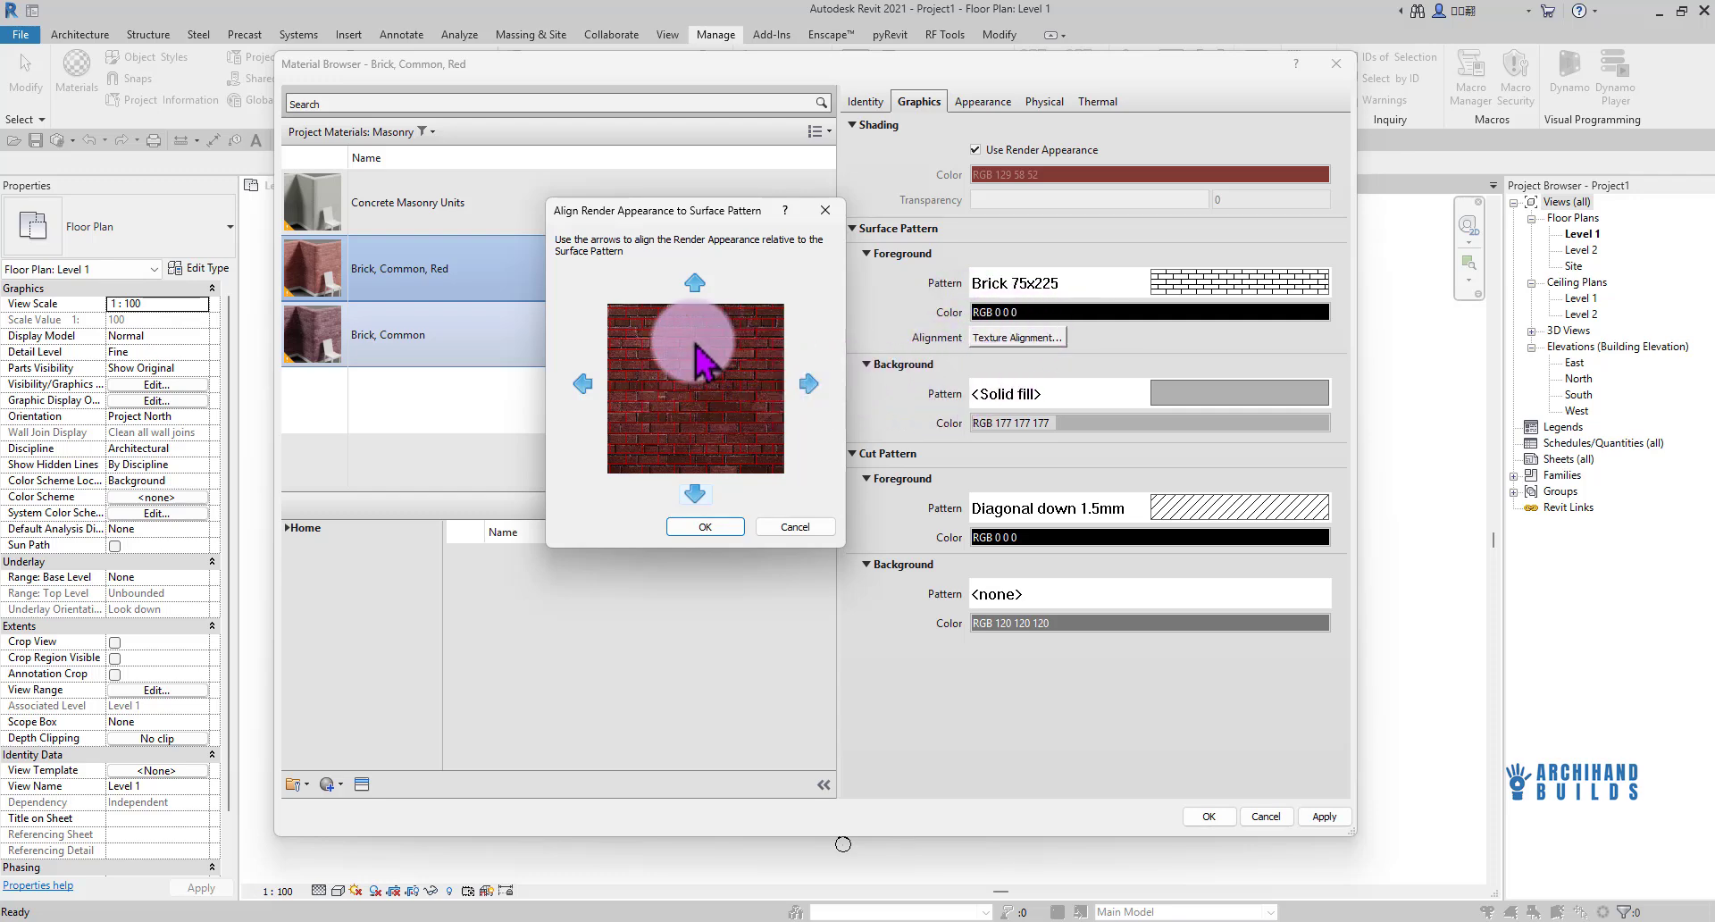
{"action": "left_click", "coordinate": [978, 104]}
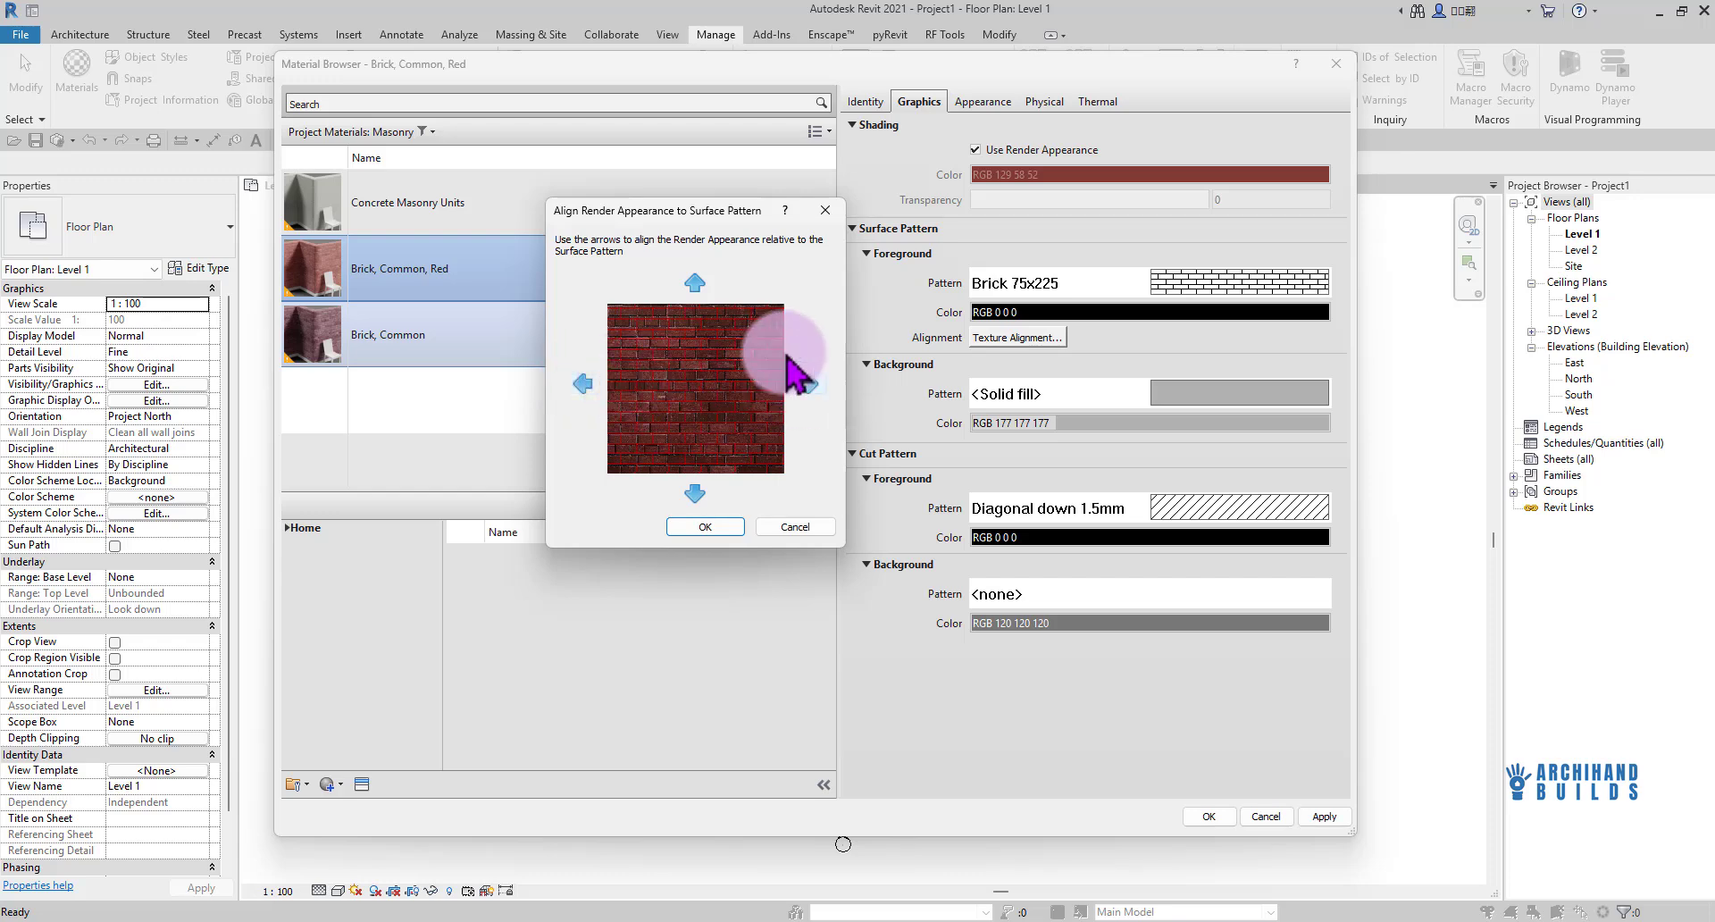
{"action": "left_click", "coordinate": [705, 526]}
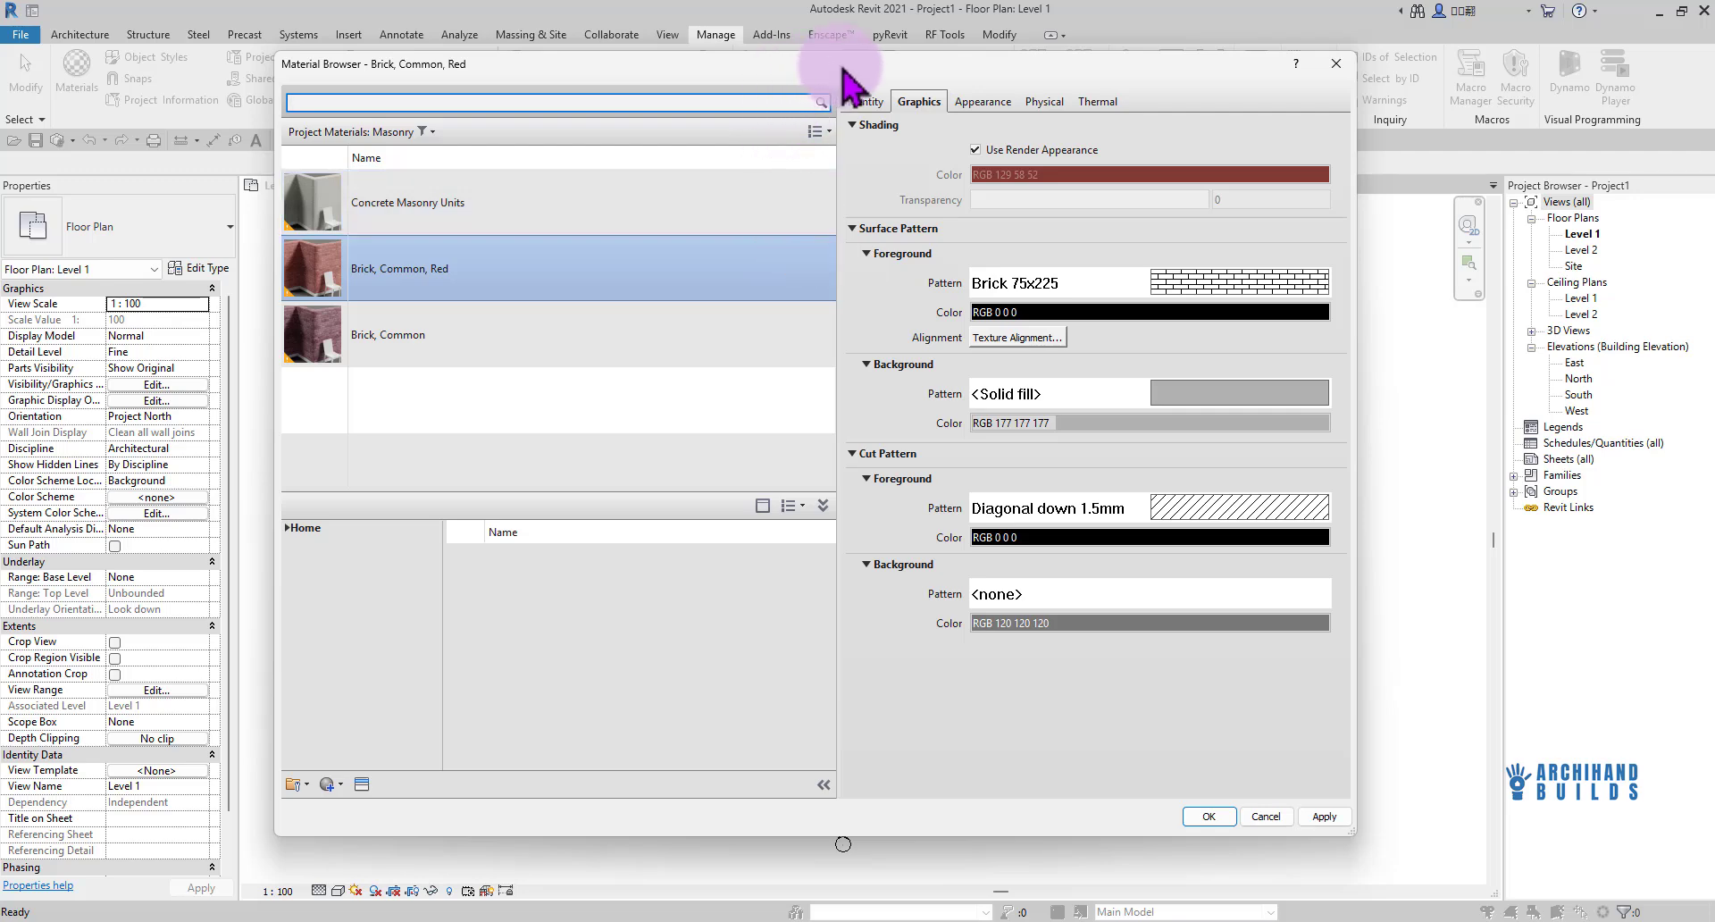
List the project materials of all classes and look through them
{"action": "left_click_drag", "start_coordinate": [842, 65], "coordinate": [869, 66]}
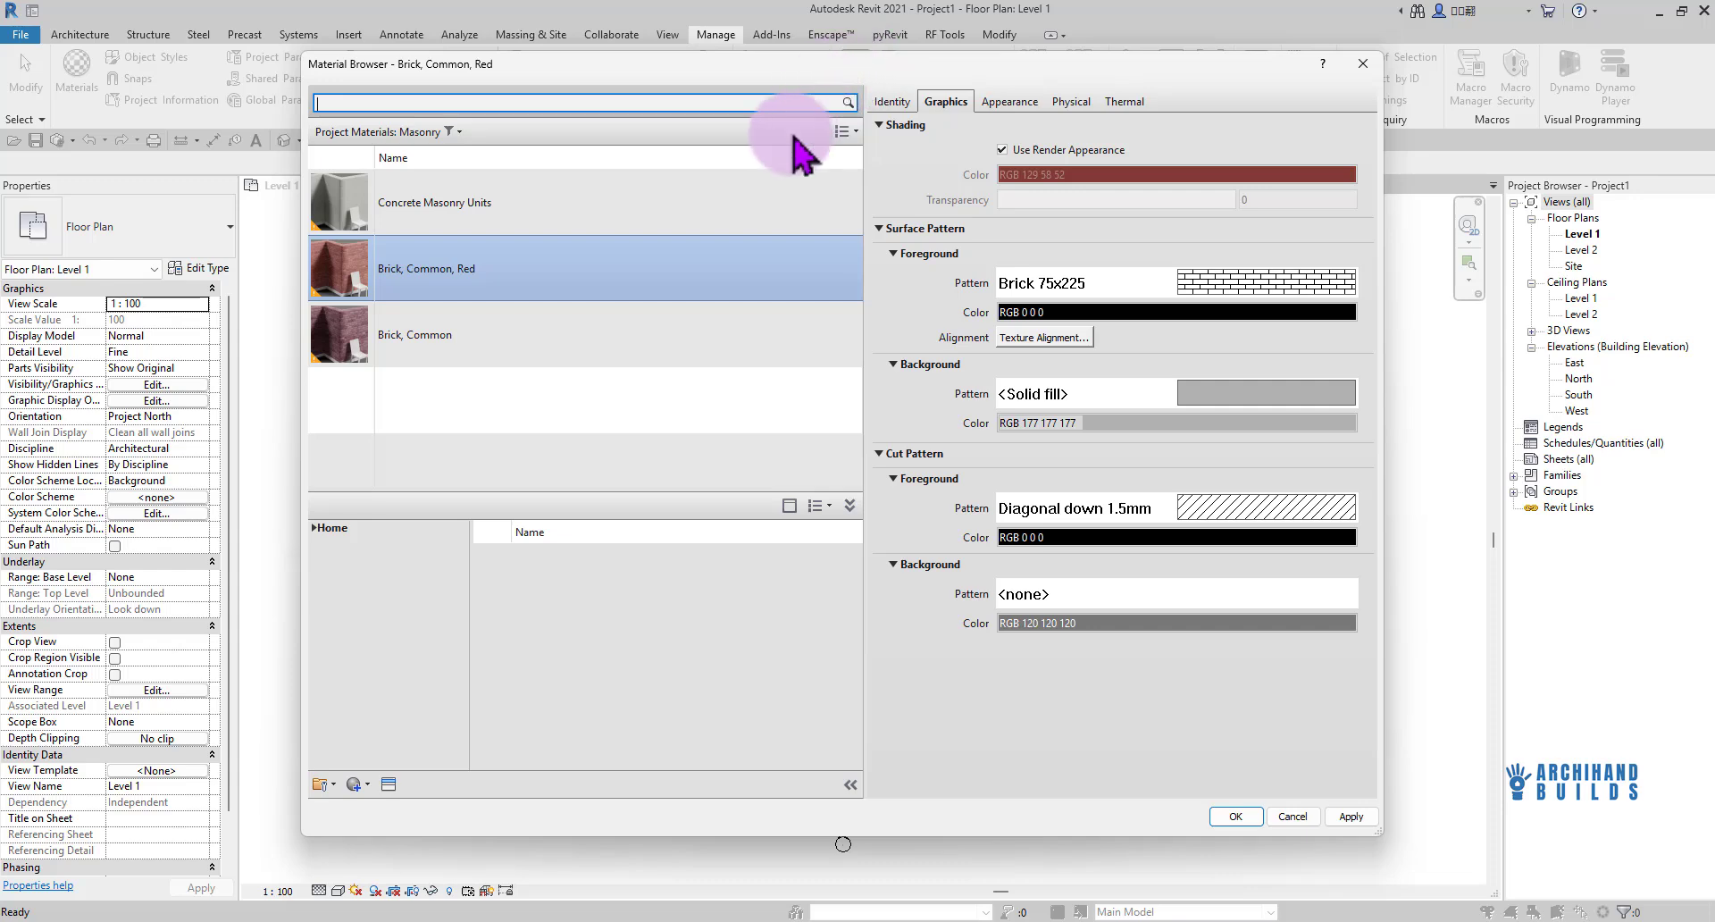
{"action": "left_click", "coordinate": [451, 132]}
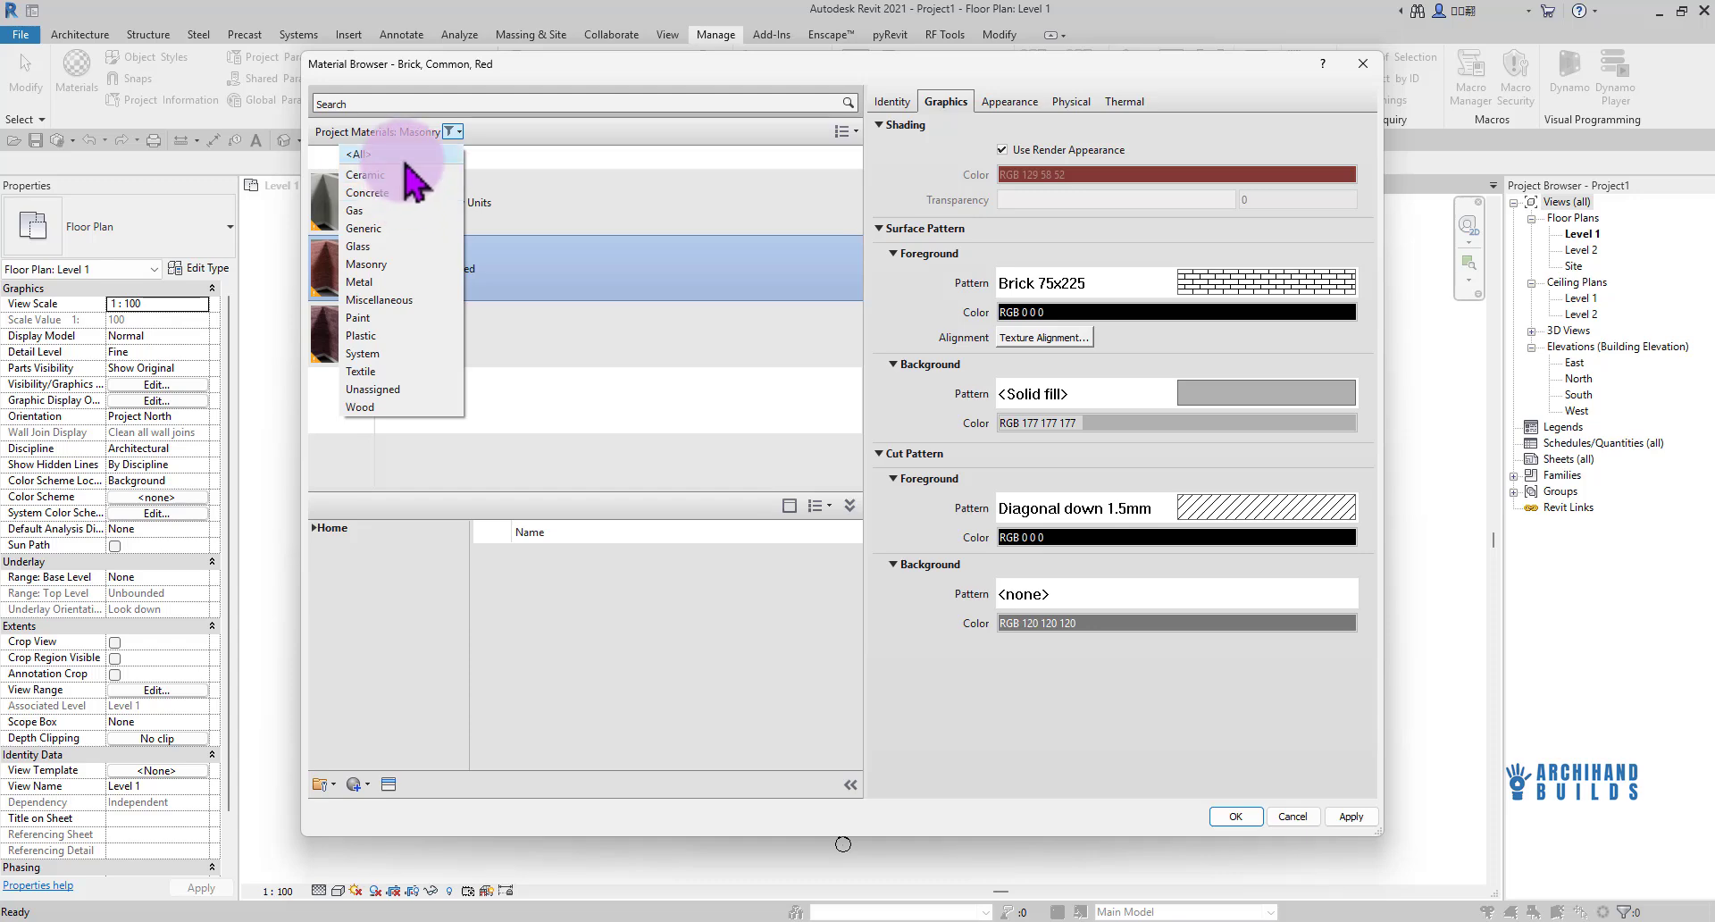
{"action": "left_click", "coordinate": [360, 154]}
{"action": "left_click", "coordinate": [536, 273]}
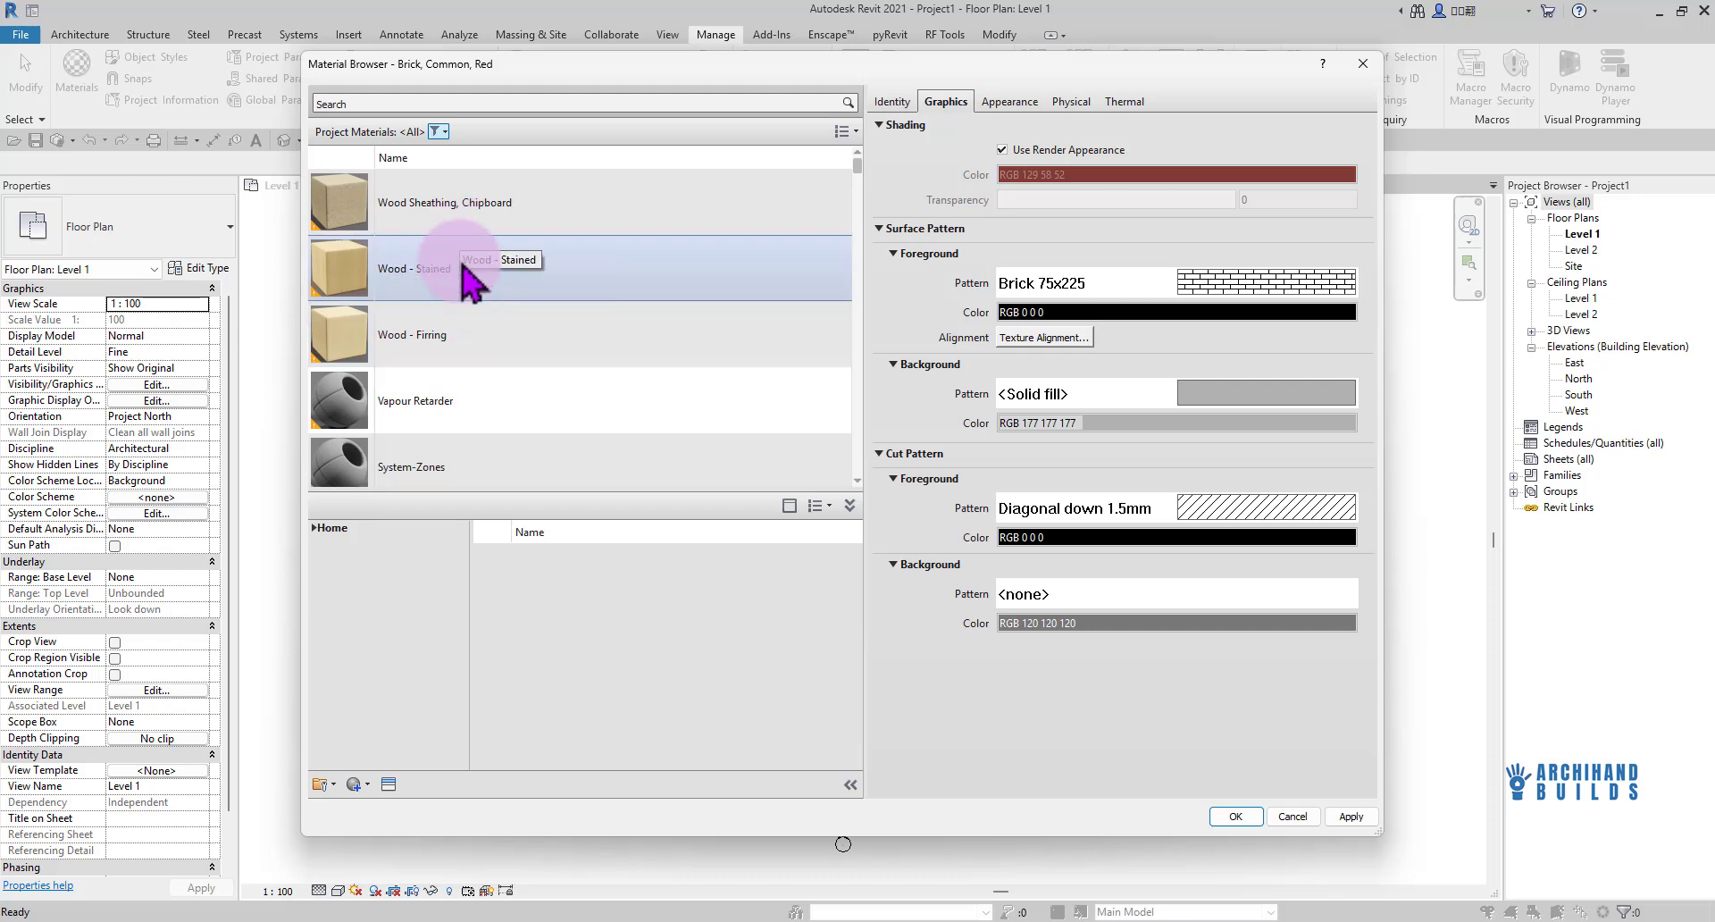
{"action": "scroll", "coordinate": [471, 348], "scroll_direction": "down", "scroll_amount": 1}
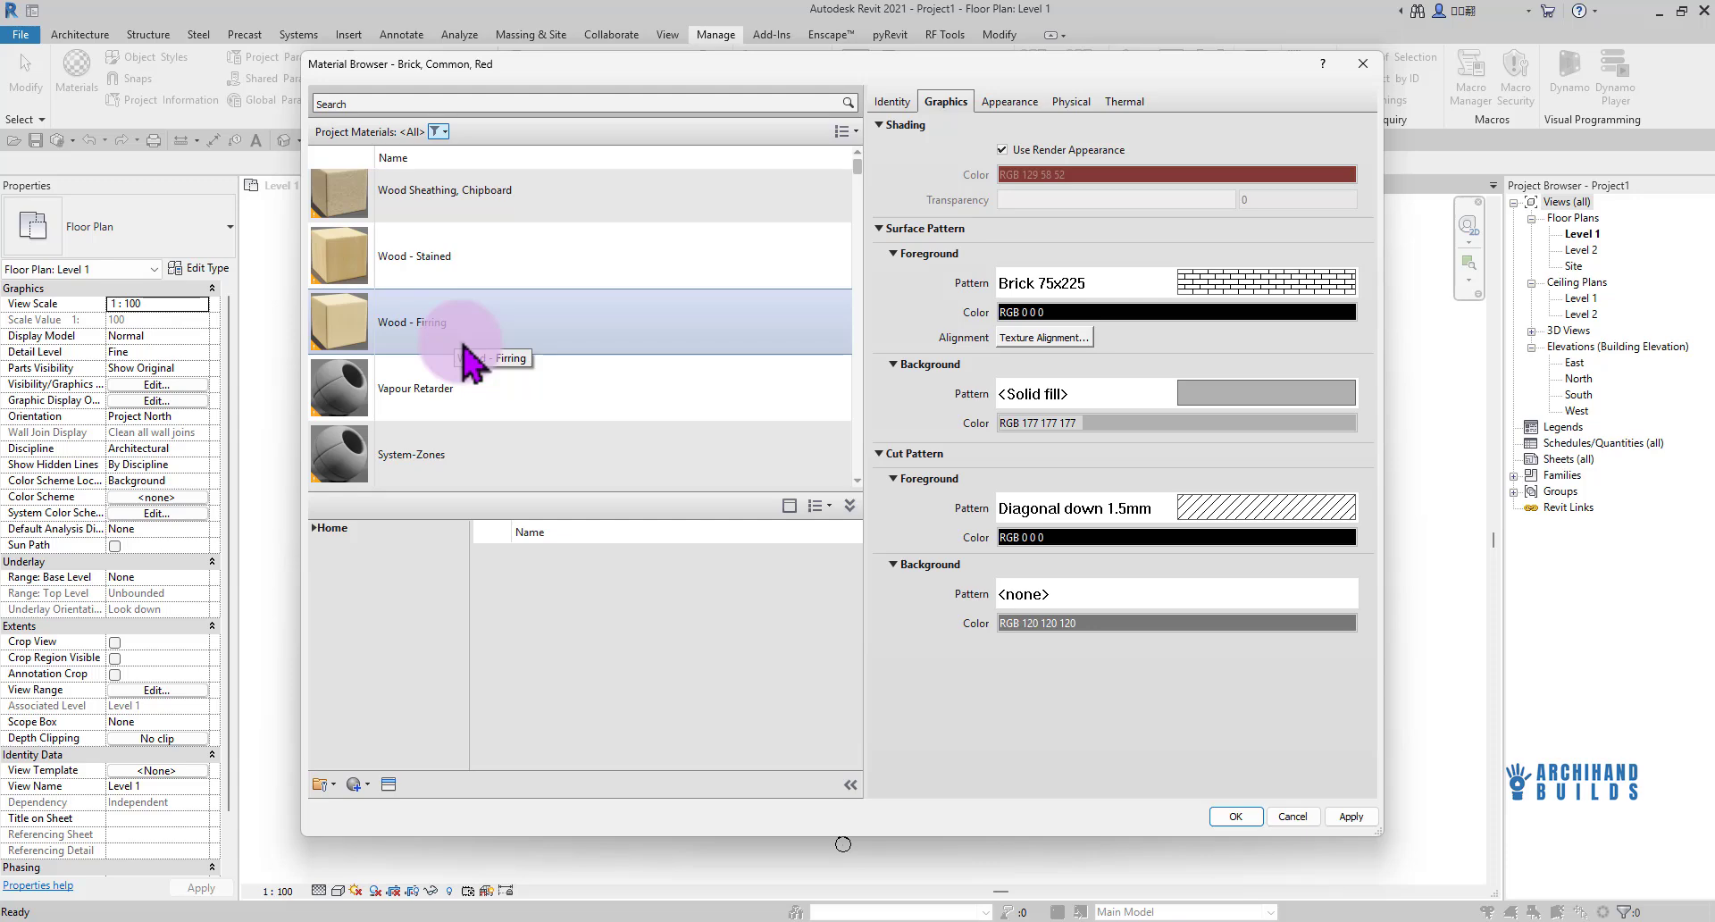
{"action": "scroll", "coordinate": [473, 350], "scroll_direction": "up", "scroll_amount": 1}
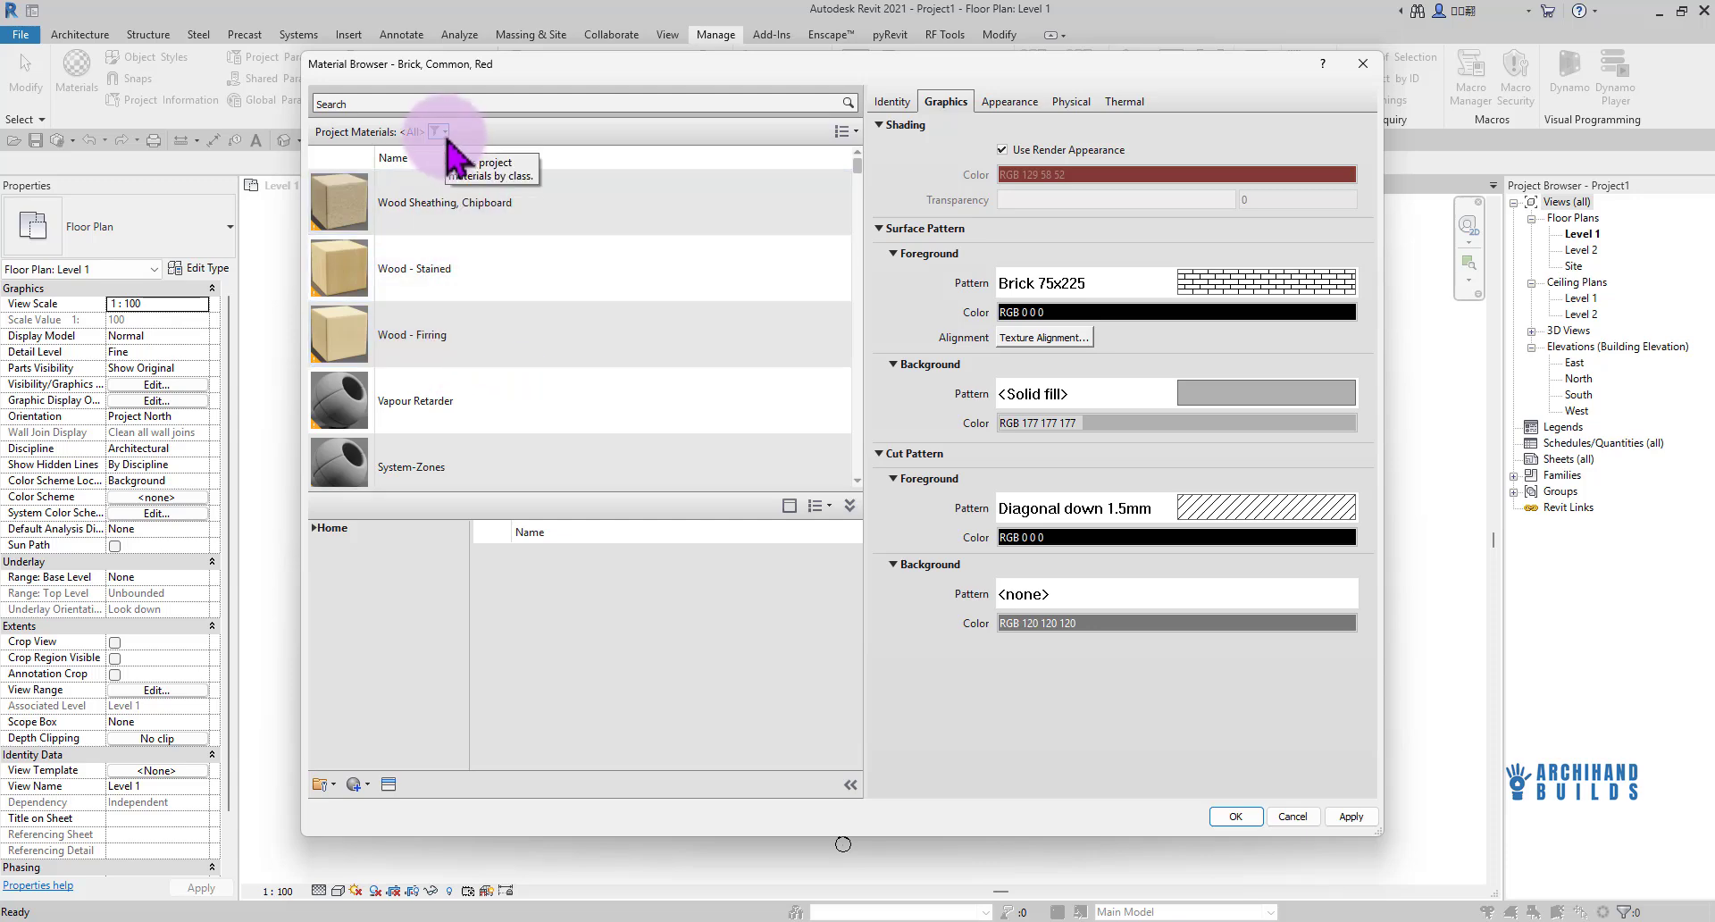
Restrict the material list to the Masonry class and view the actions available for Brick, Common, Red
{"action": "left_click", "coordinate": [437, 132]}
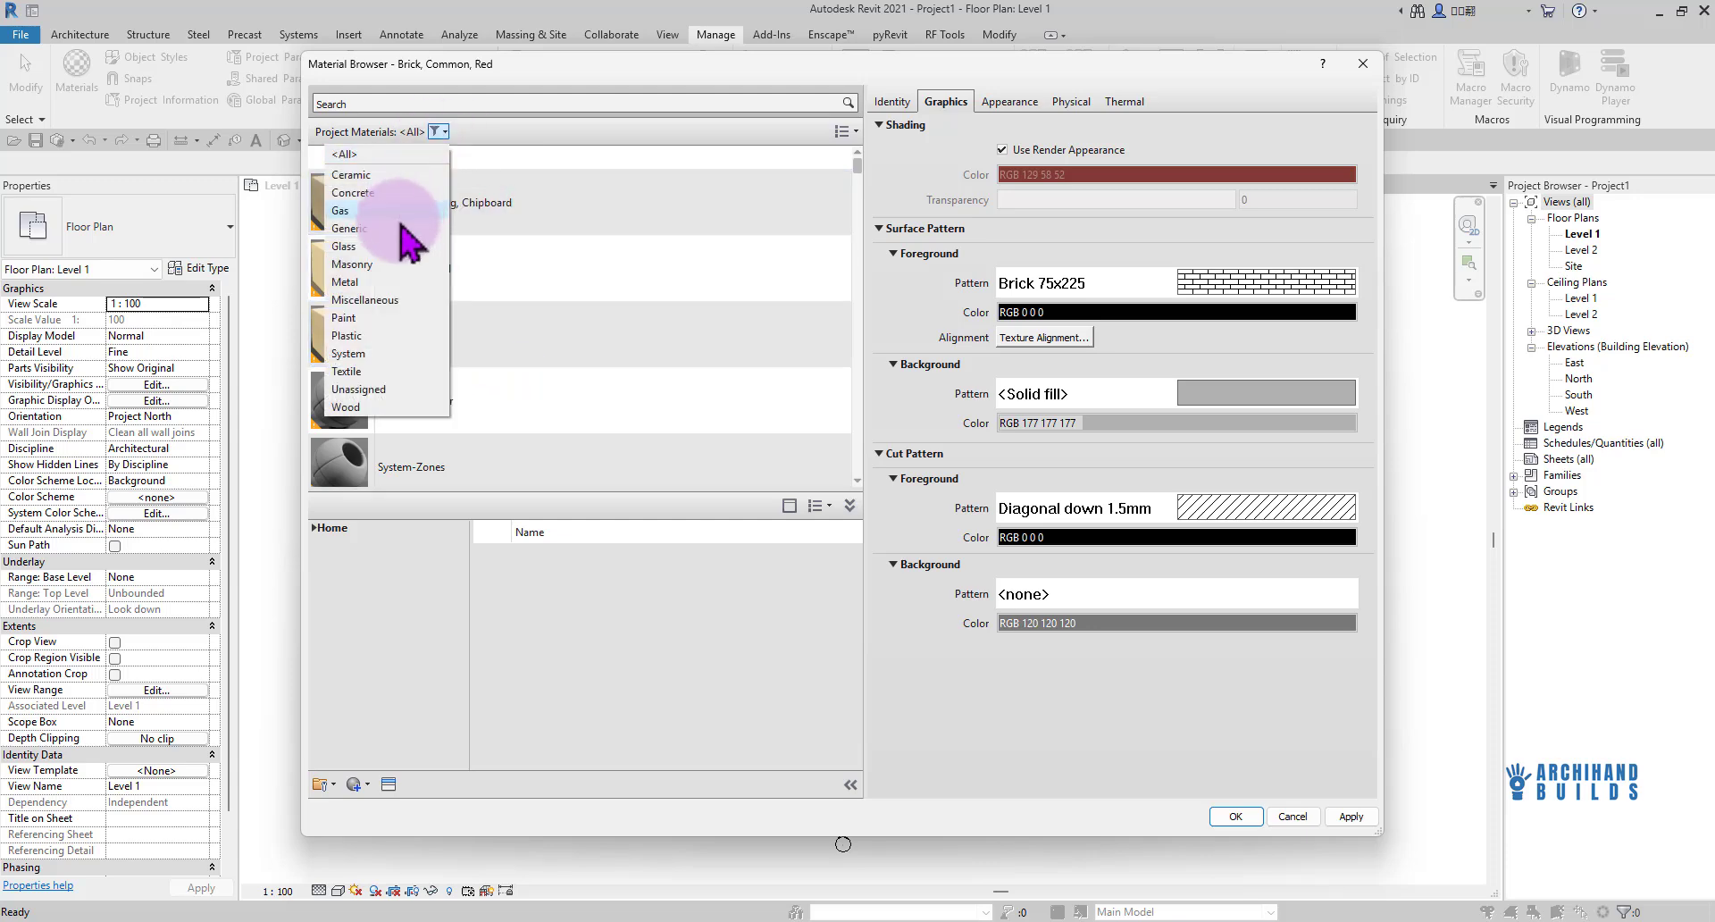
{"action": "left_click", "coordinate": [386, 266]}
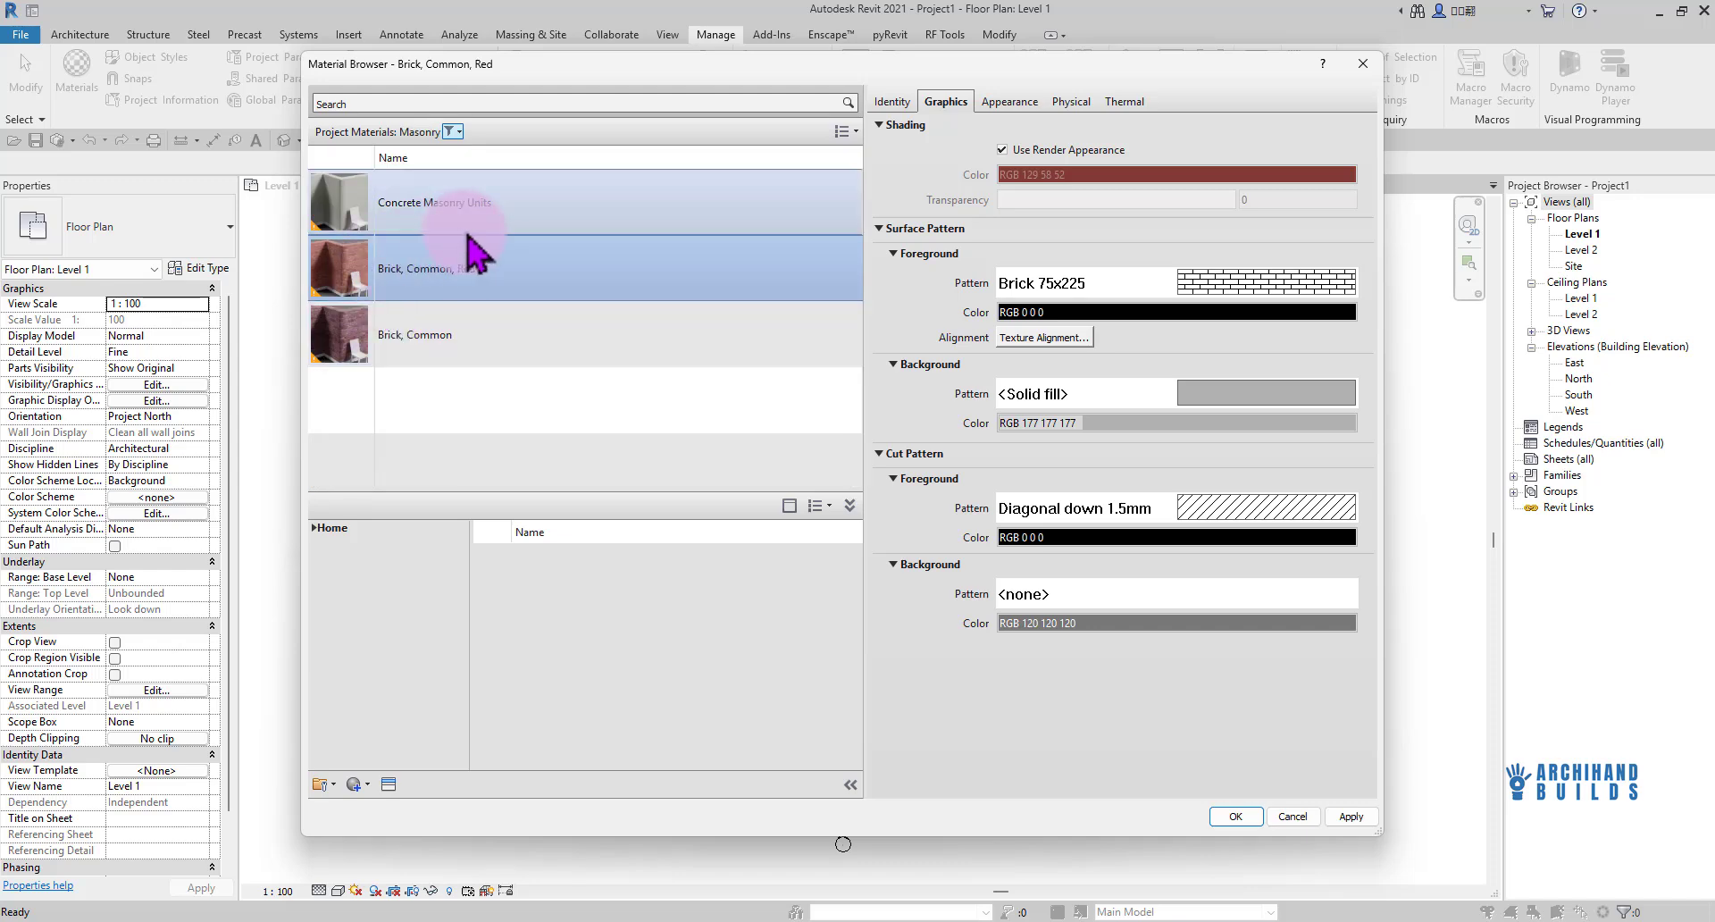
{"action": "right_click", "coordinate": [413, 272]}
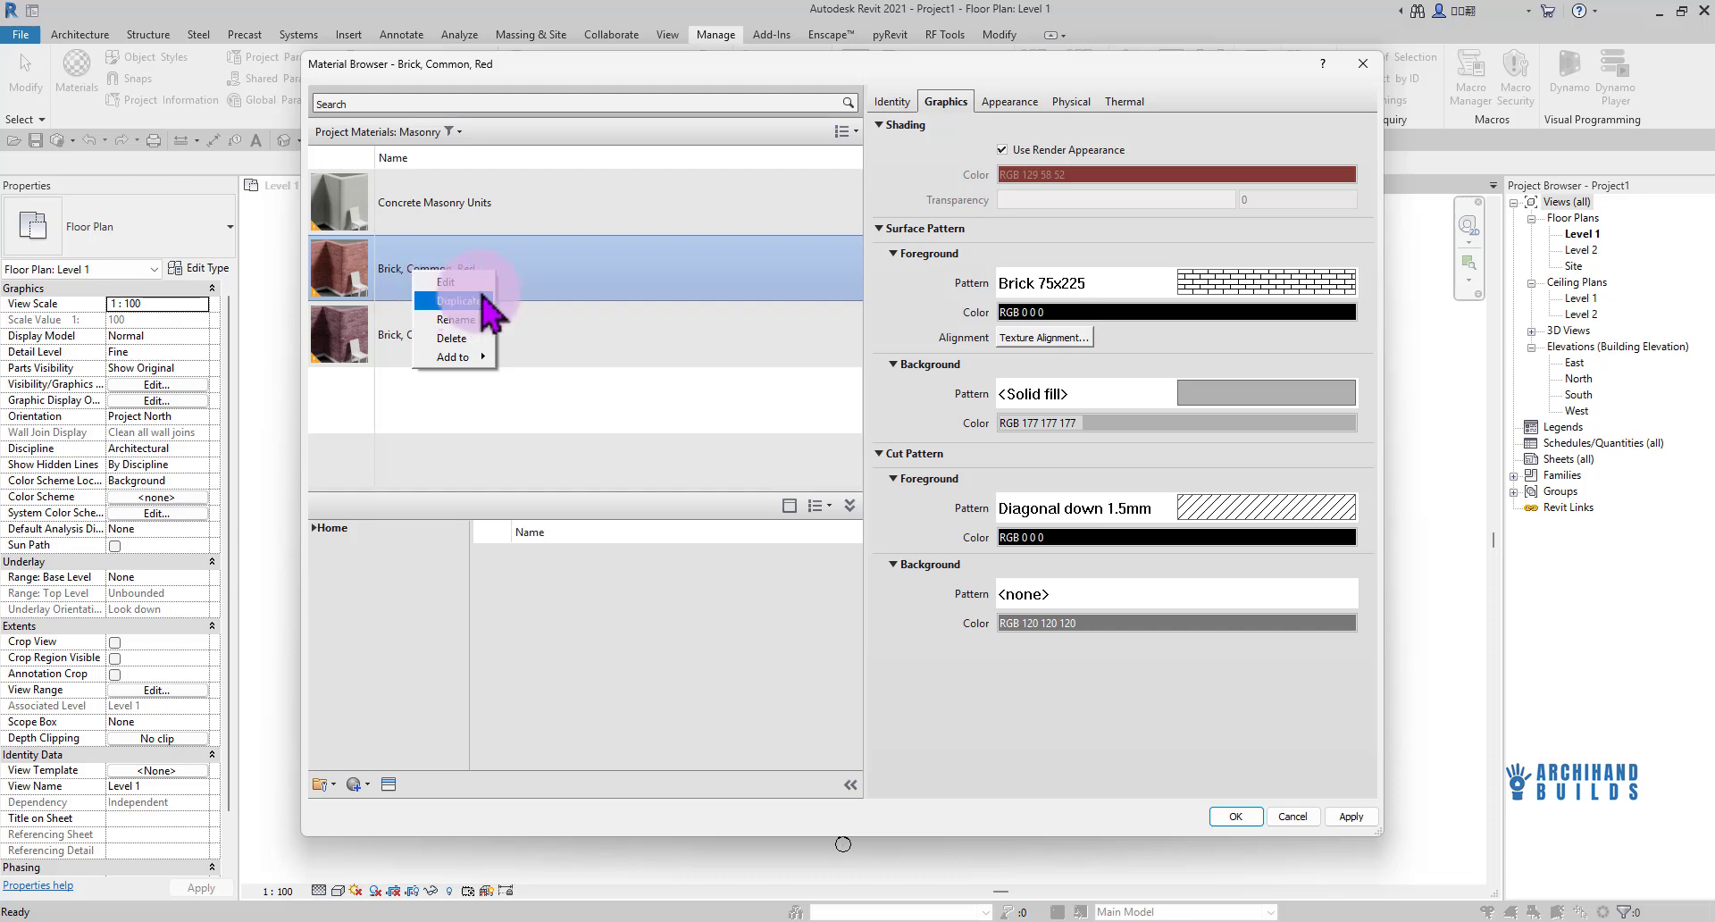
{"action": "left_click", "coordinate": [458, 136]}
Filter the project materials to the Textile class, select Carpet, and view its render appearance settings
{"action": "left_click", "coordinate": [458, 135]}
{"action": "left_click", "coordinate": [458, 135]}
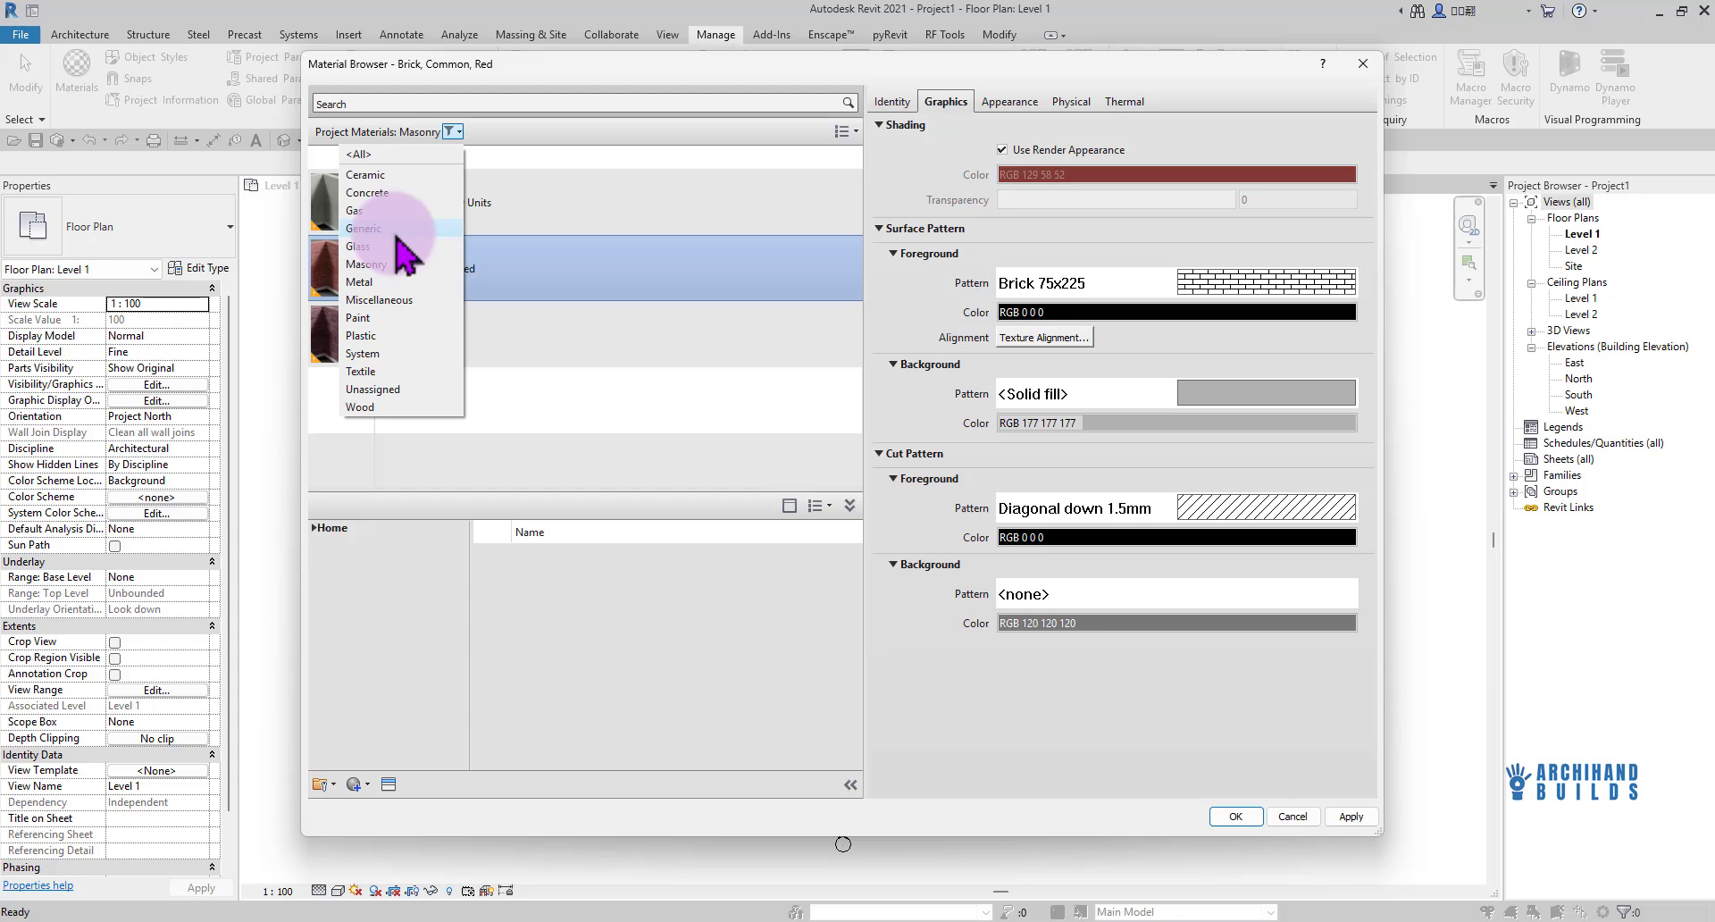
{"action": "left_click", "coordinate": [393, 371]}
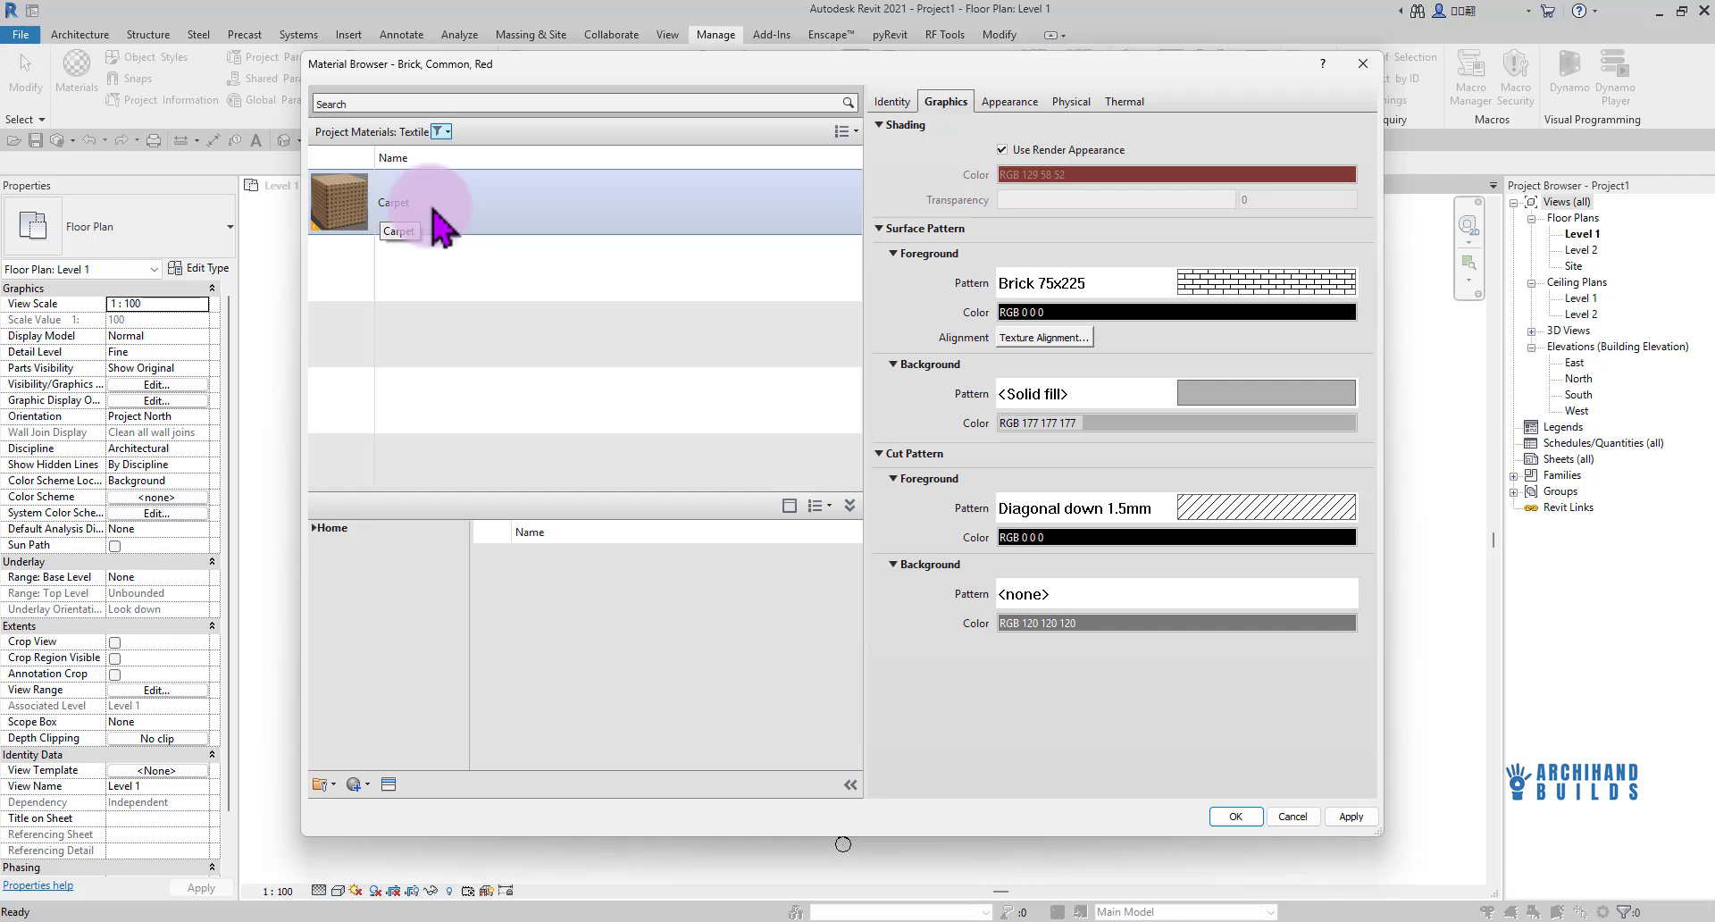
{"action": "left_click", "coordinate": [433, 208]}
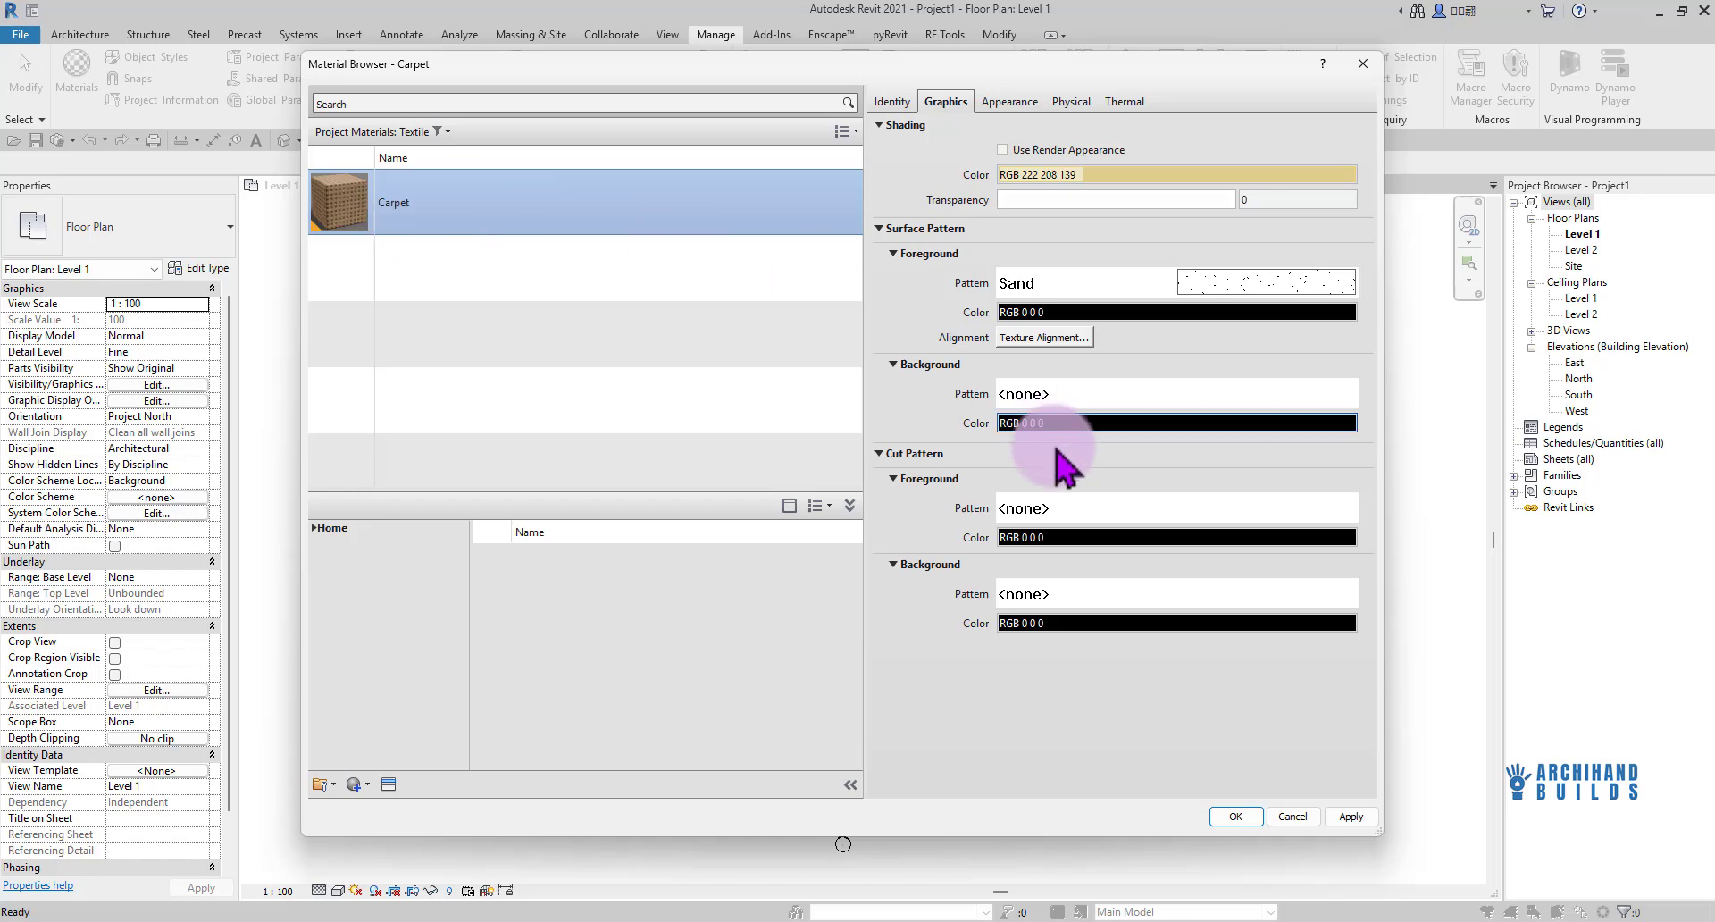
{"action": "left_click", "coordinate": [1009, 101]}
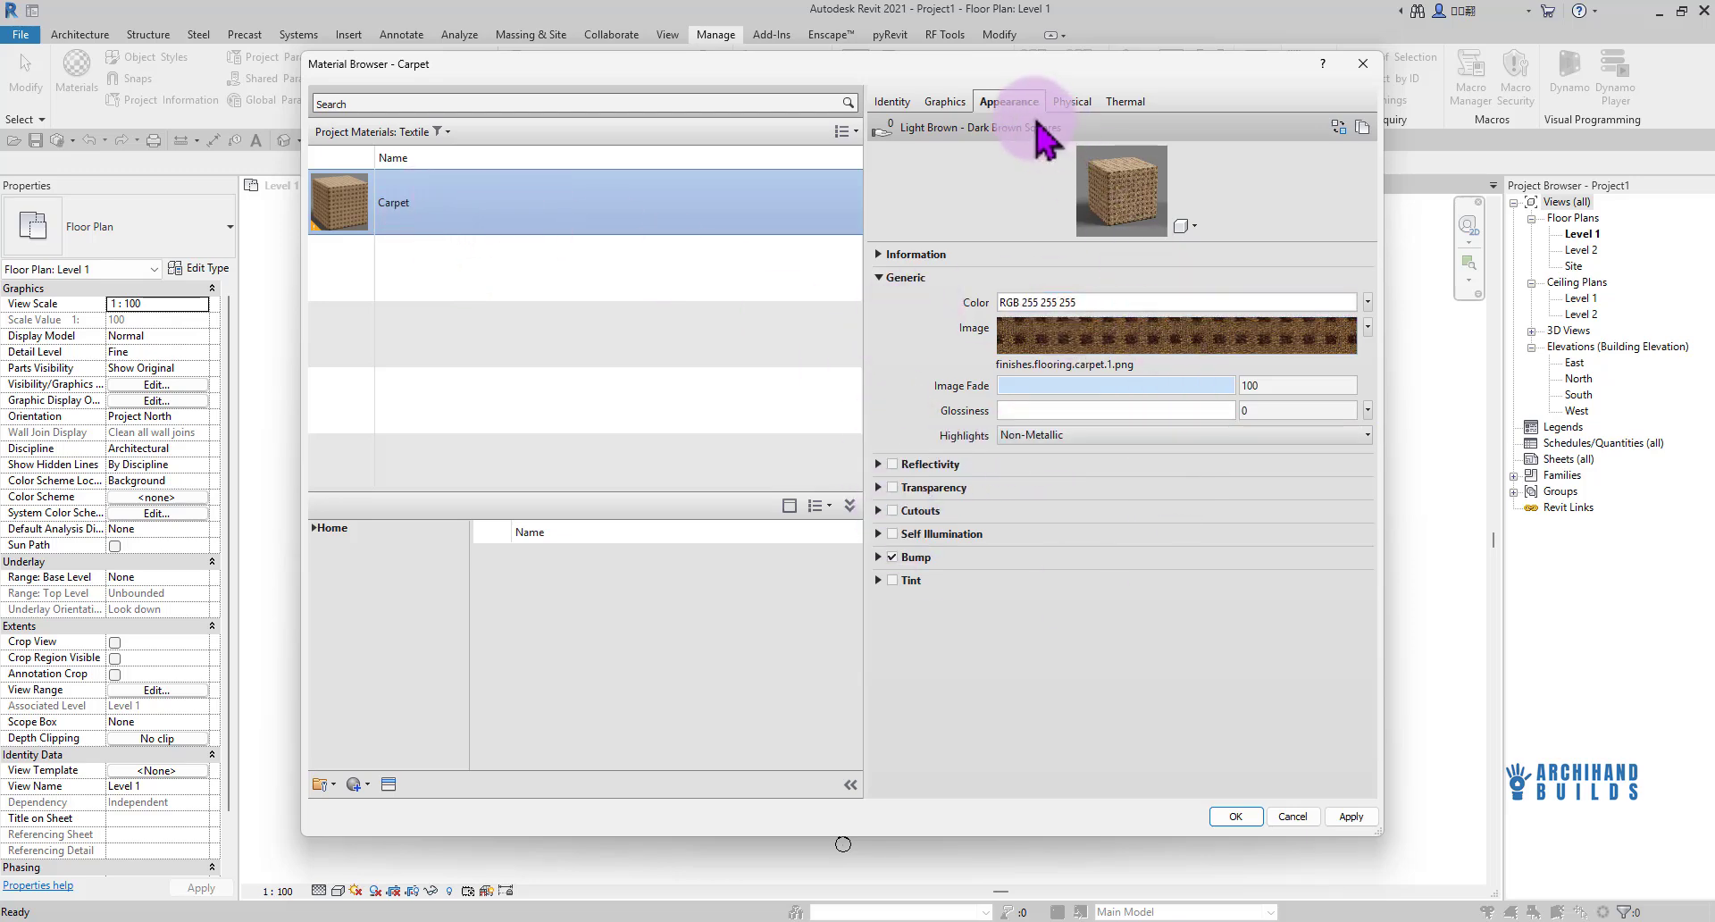
Expand the Reflectivity and Transparency settings of the Carpet appearance and view their parameters
{"action": "left_click", "coordinate": [879, 464]}
{"action": "left_click", "coordinate": [879, 543]}
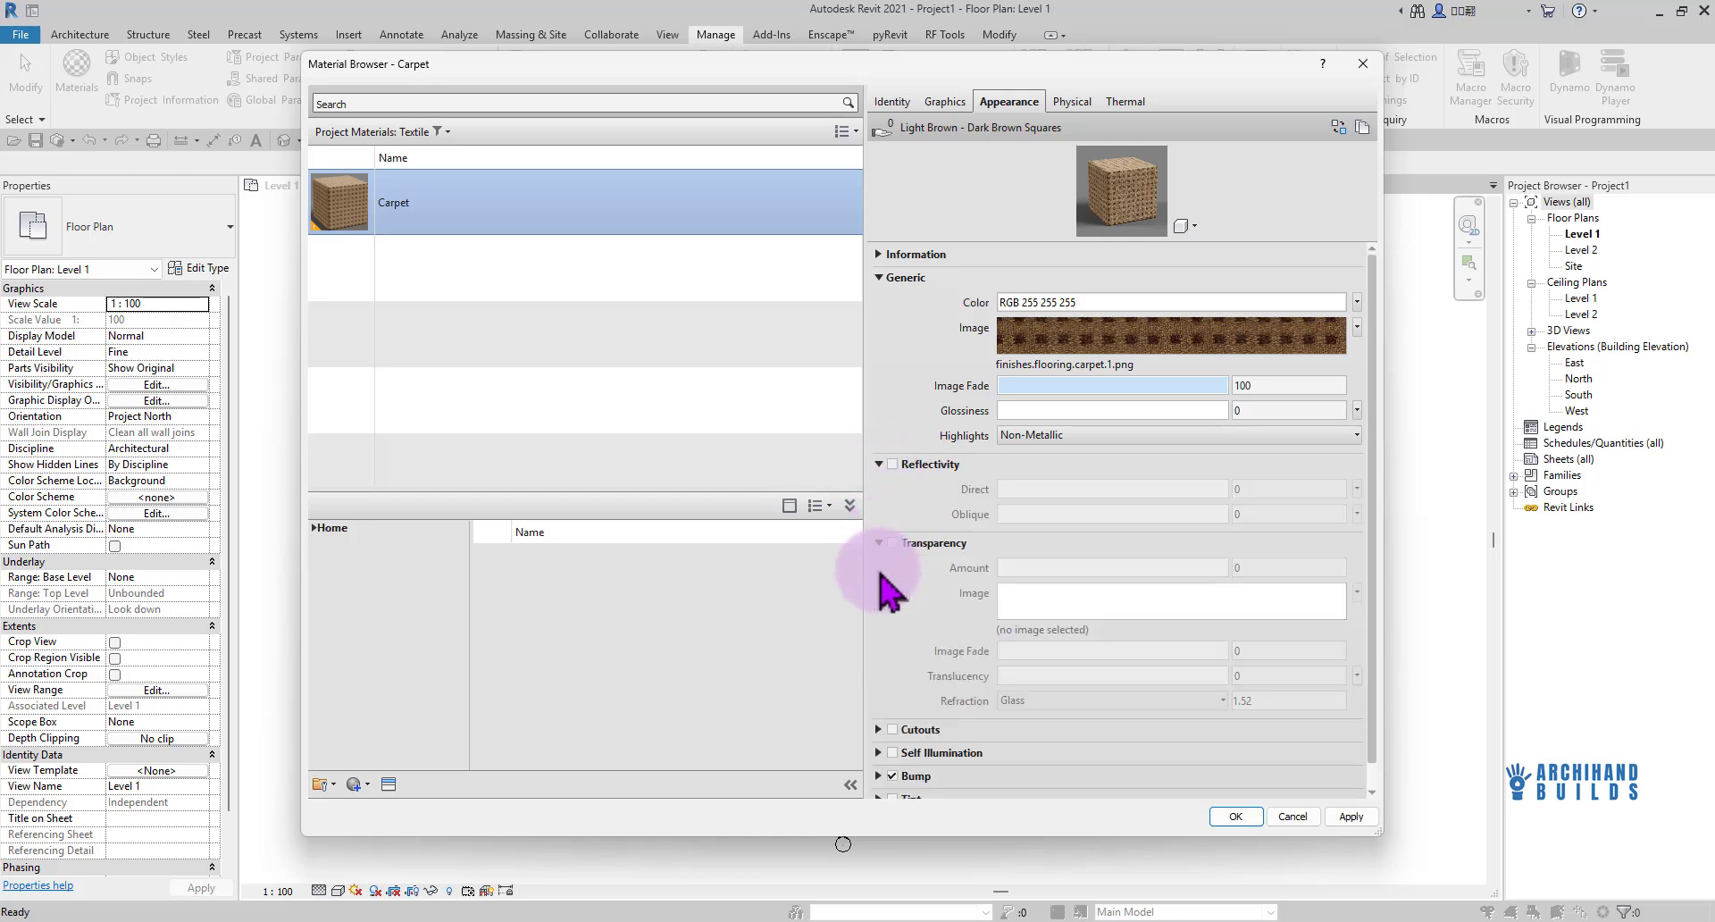
{"action": "scroll", "coordinate": [903, 473], "scroll_direction": "down", "scroll_amount": 1}
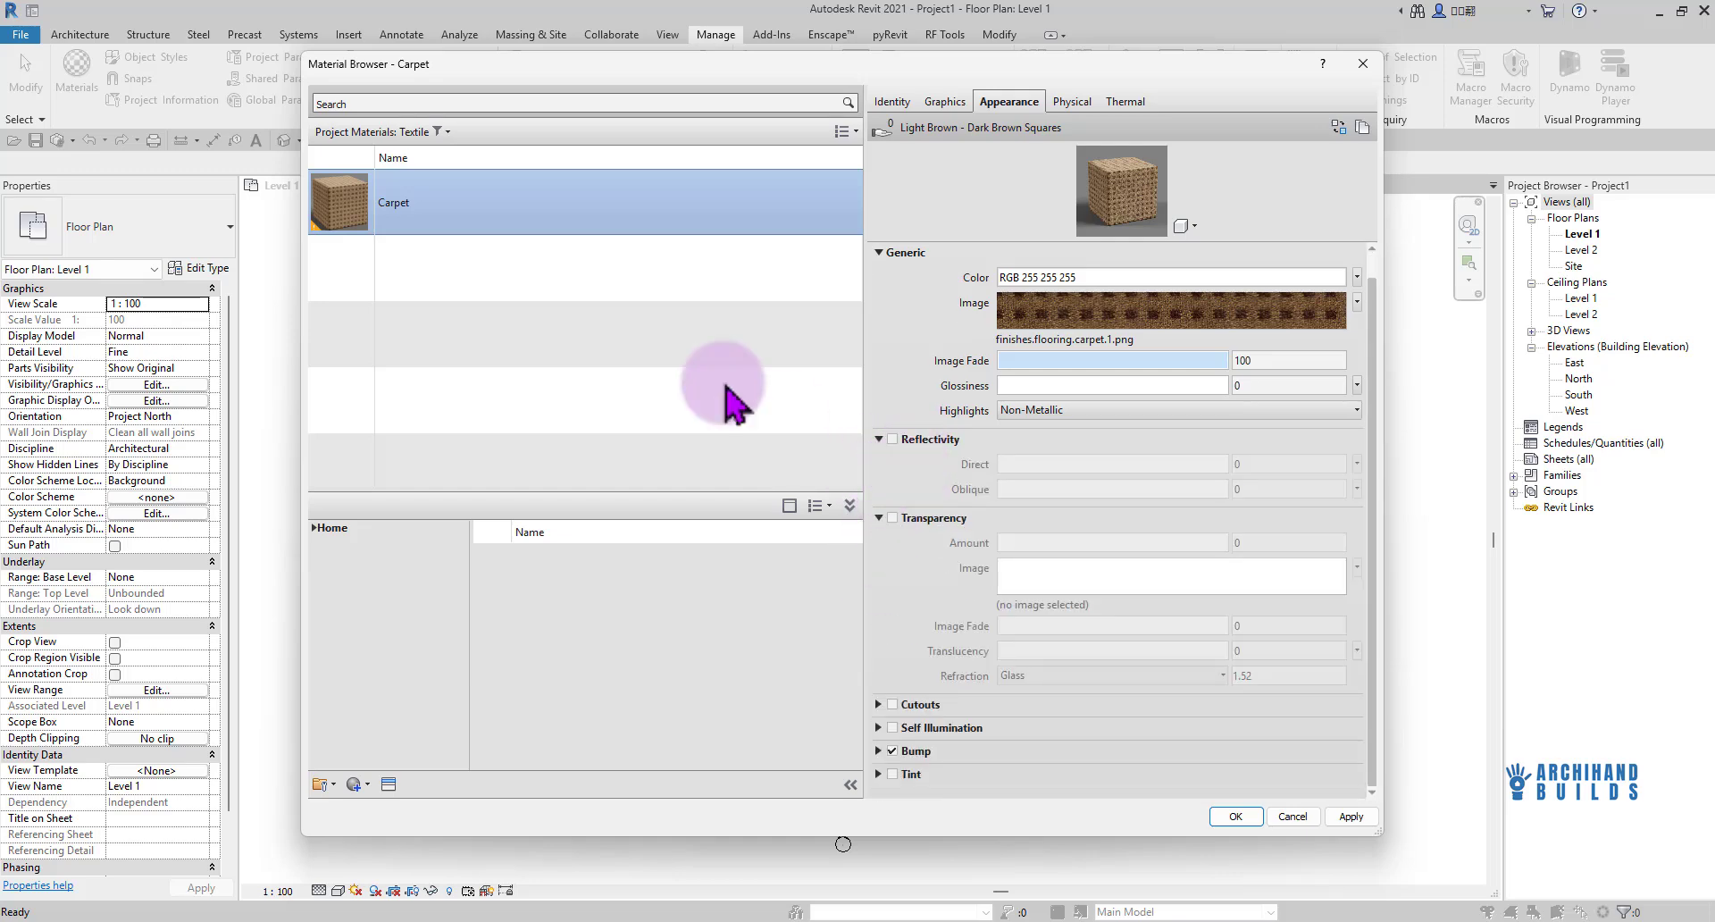
Filter the project materials to the Glass class and view the appearance settings of Glass, Clear Glazing
{"action": "left_click", "coordinate": [438, 131]}
{"action": "left_click", "coordinate": [401, 249]}
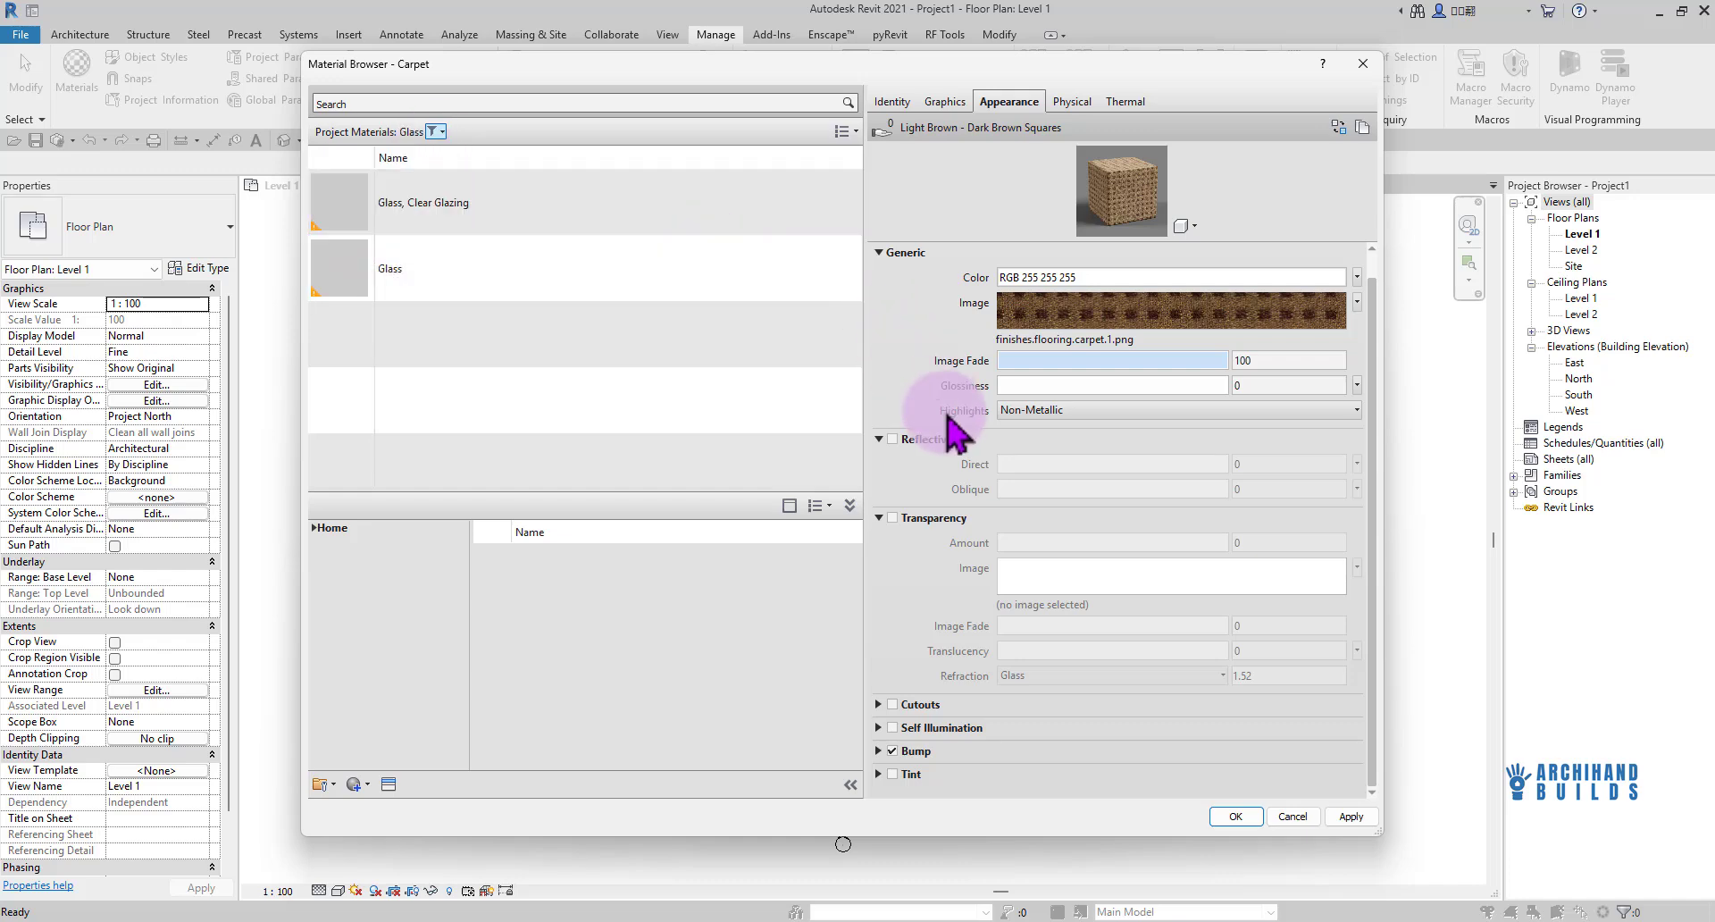
{"action": "left_click", "coordinate": [474, 203]}
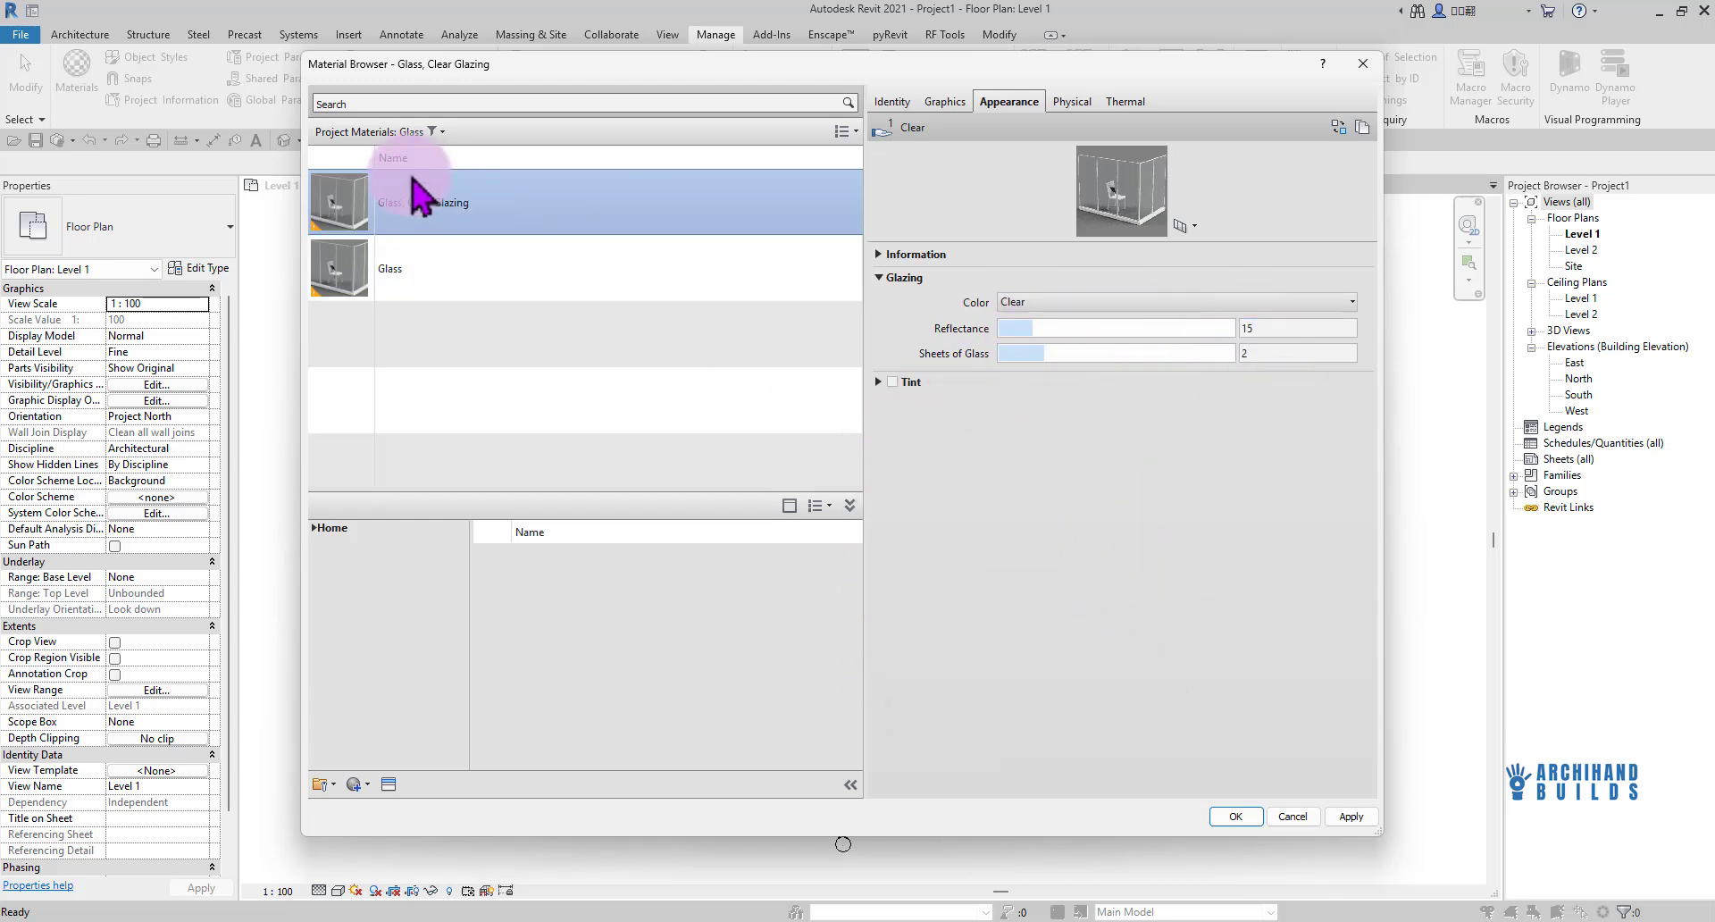
Filter the project materials to the Wood class, select Oak Flooring, and view its relief pattern settings
{"action": "left_click", "coordinate": [435, 131]}
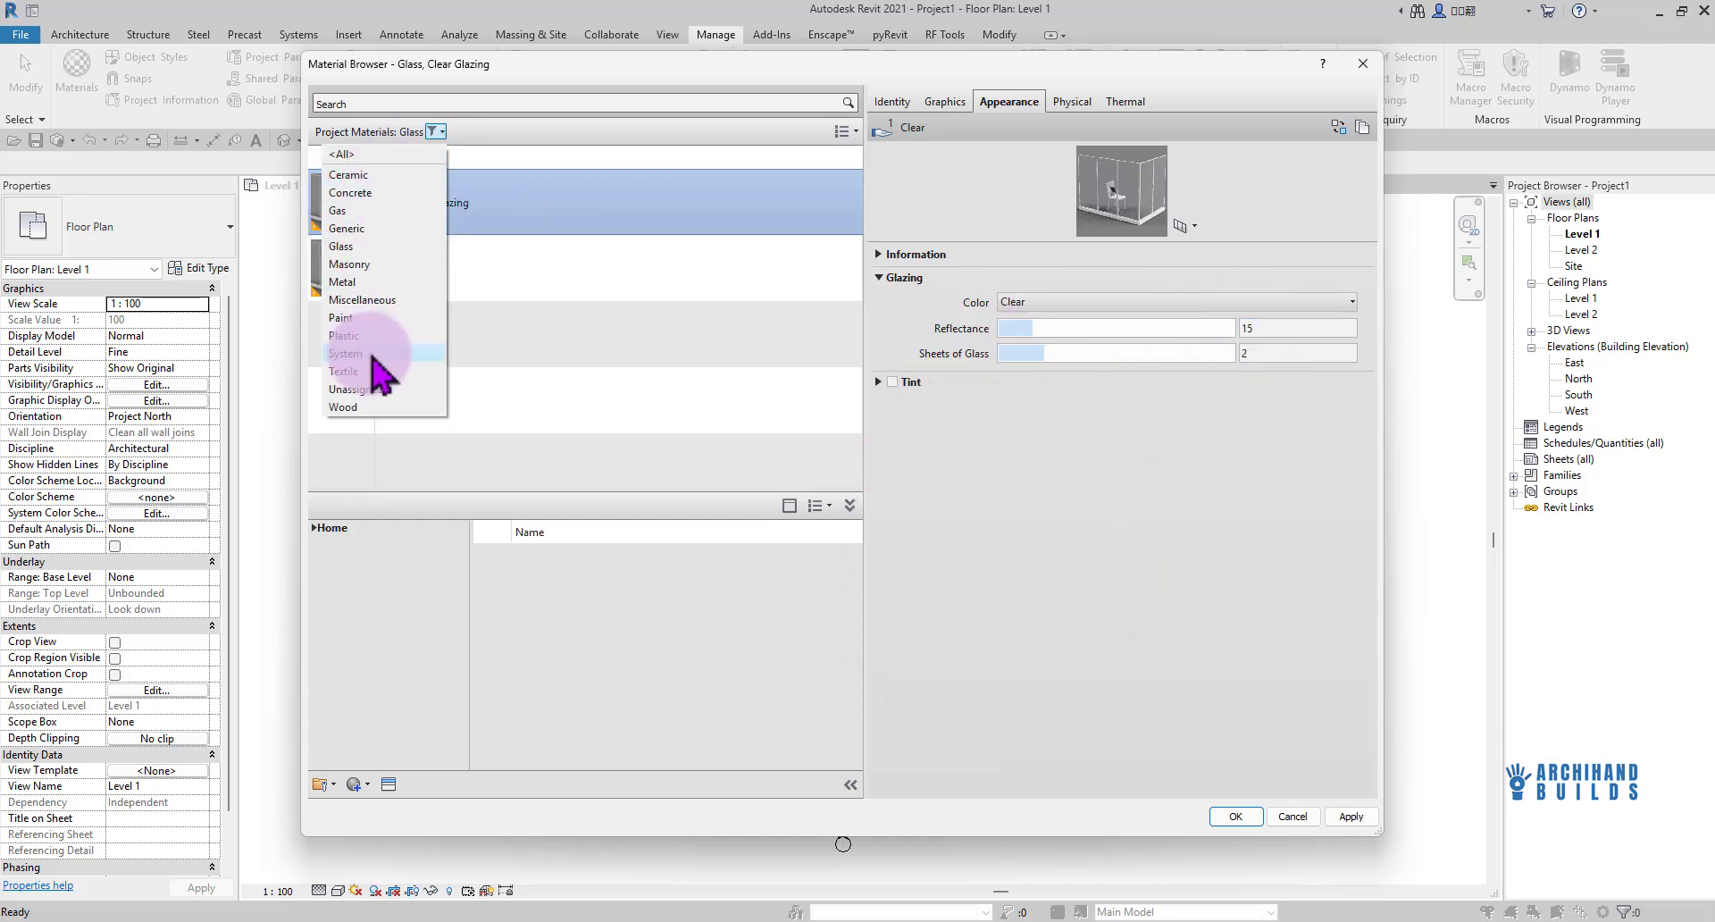
{"action": "left_click", "coordinate": [373, 408]}
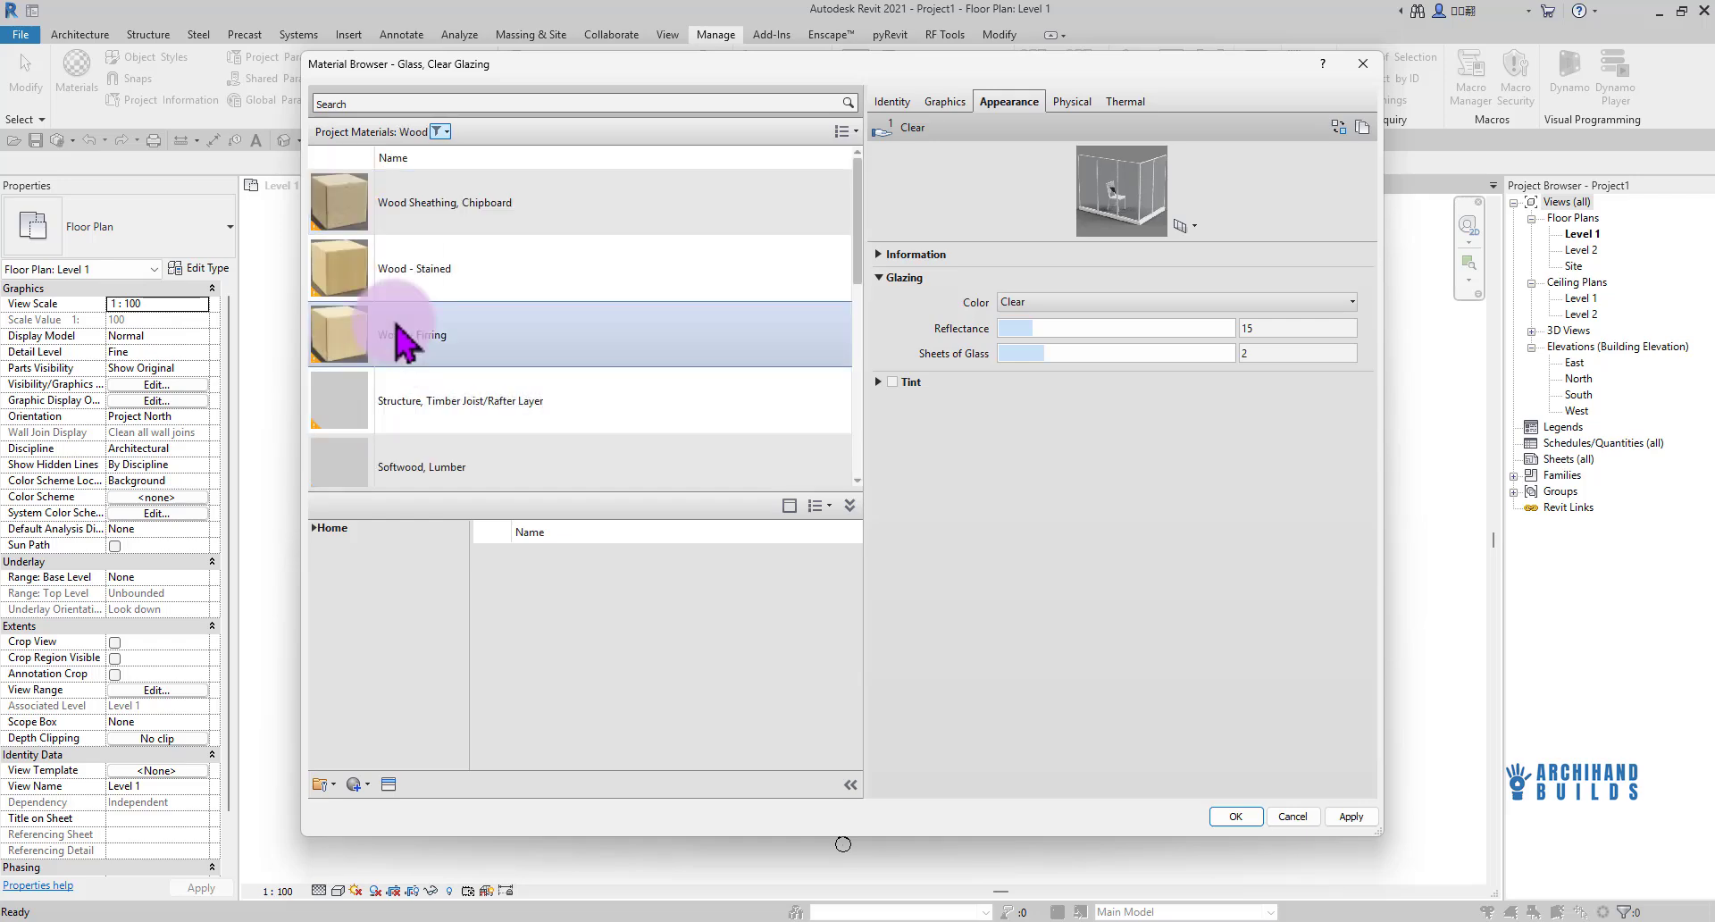
{"action": "scroll", "coordinate": [459, 276], "scroll_direction": "down", "scroll_amount": 5}
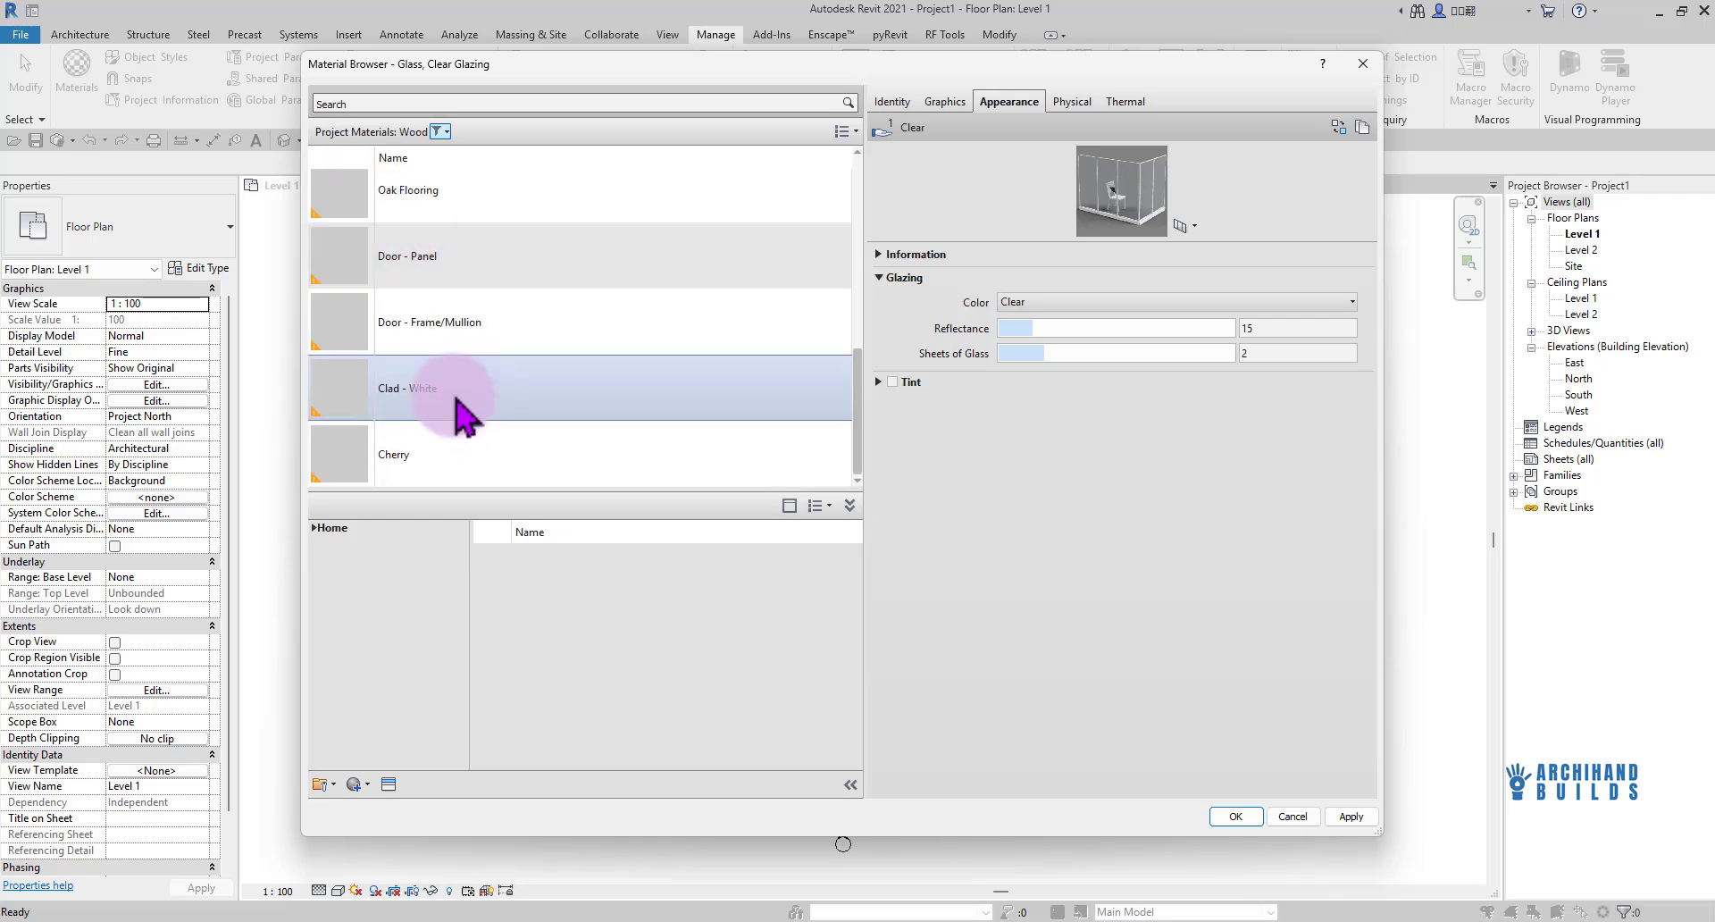
{"action": "scroll", "coordinate": [460, 411], "scroll_direction": "up", "scroll_amount": 5}
{"action": "scroll", "coordinate": [438, 393], "scroll_direction": "down", "scroll_amount": 3}
{"action": "scroll", "coordinate": [434, 382], "scroll_direction": "down", "scroll_amount": 3}
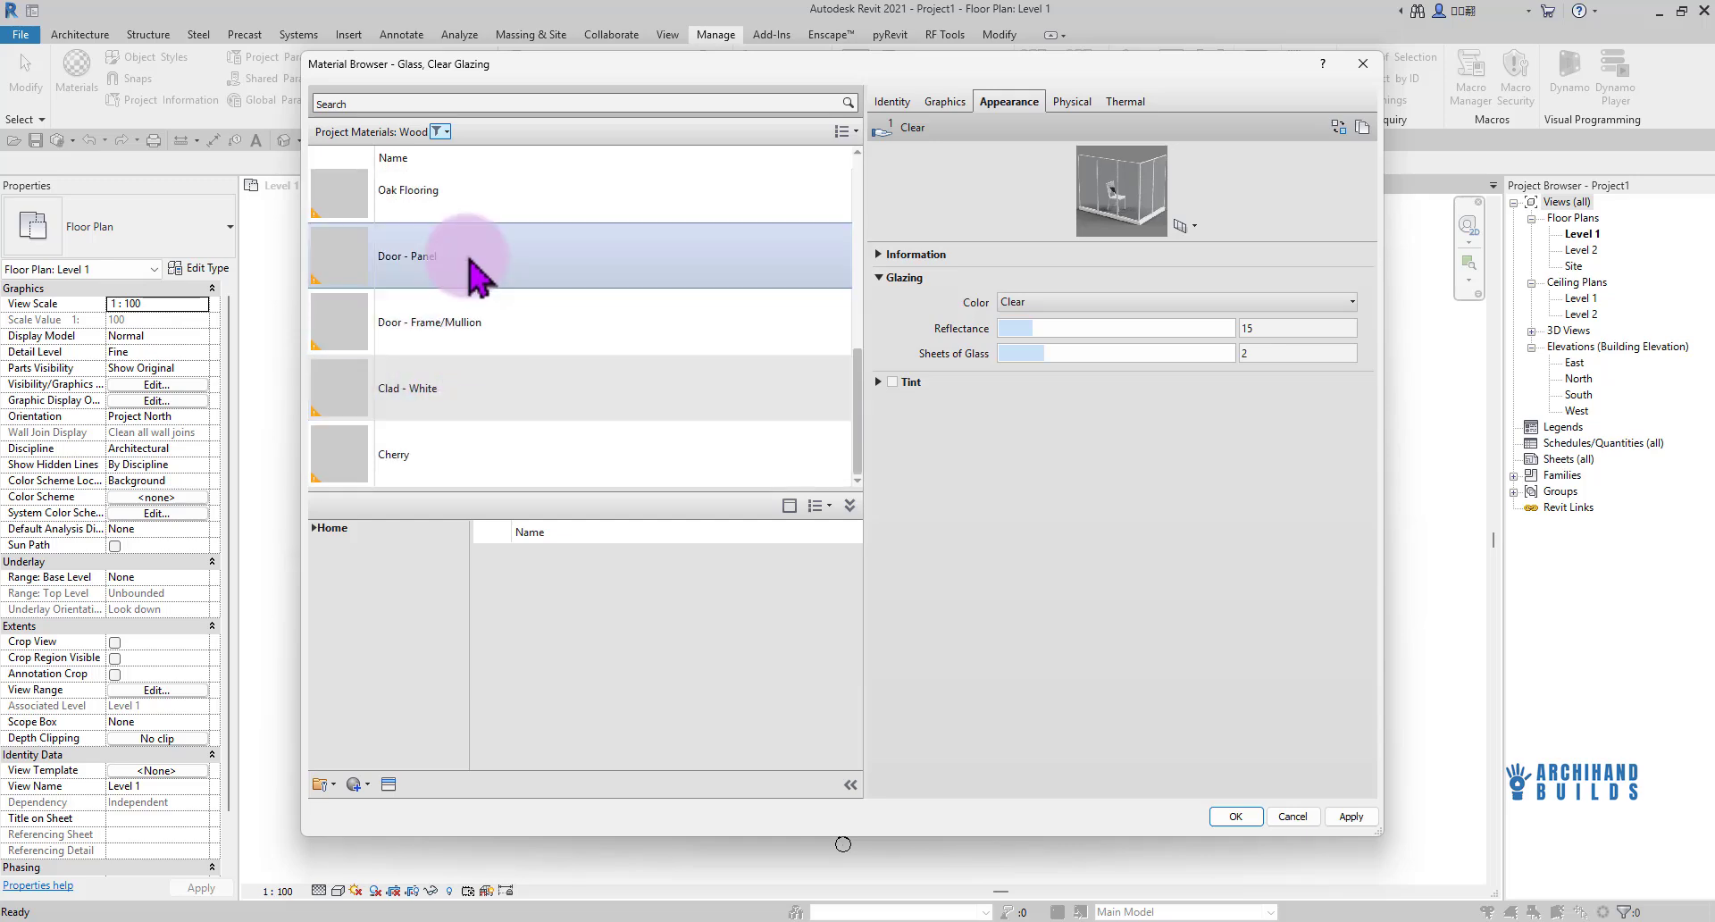
{"action": "left_click", "coordinate": [465, 207]}
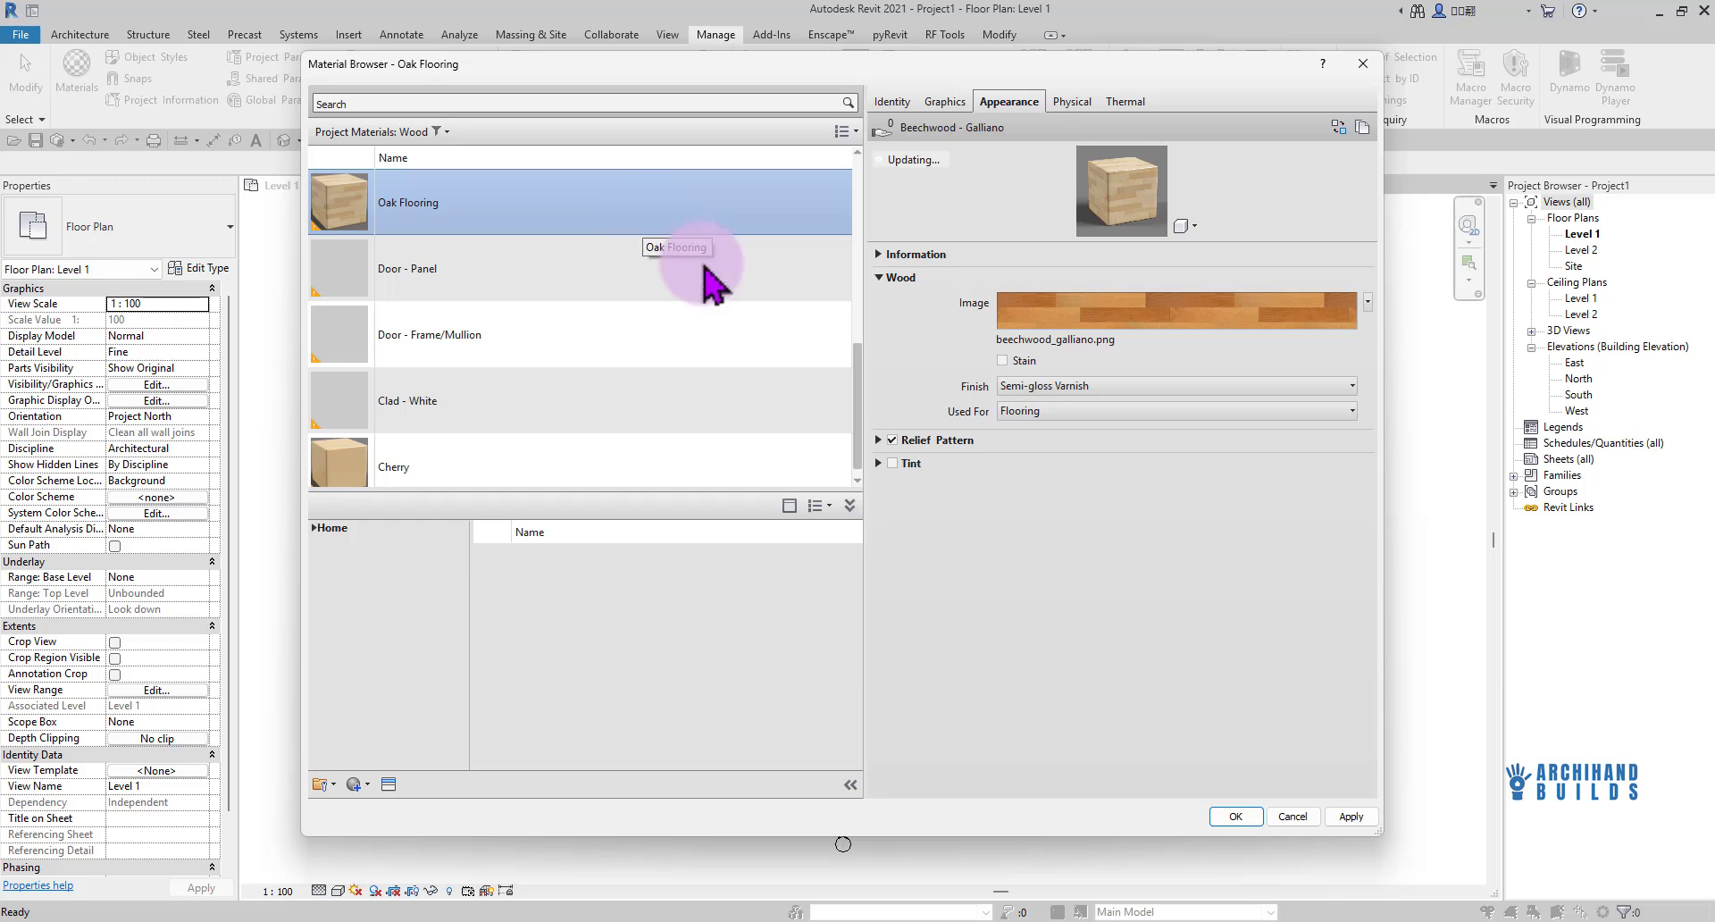
{"action": "left_click", "coordinate": [879, 441]}
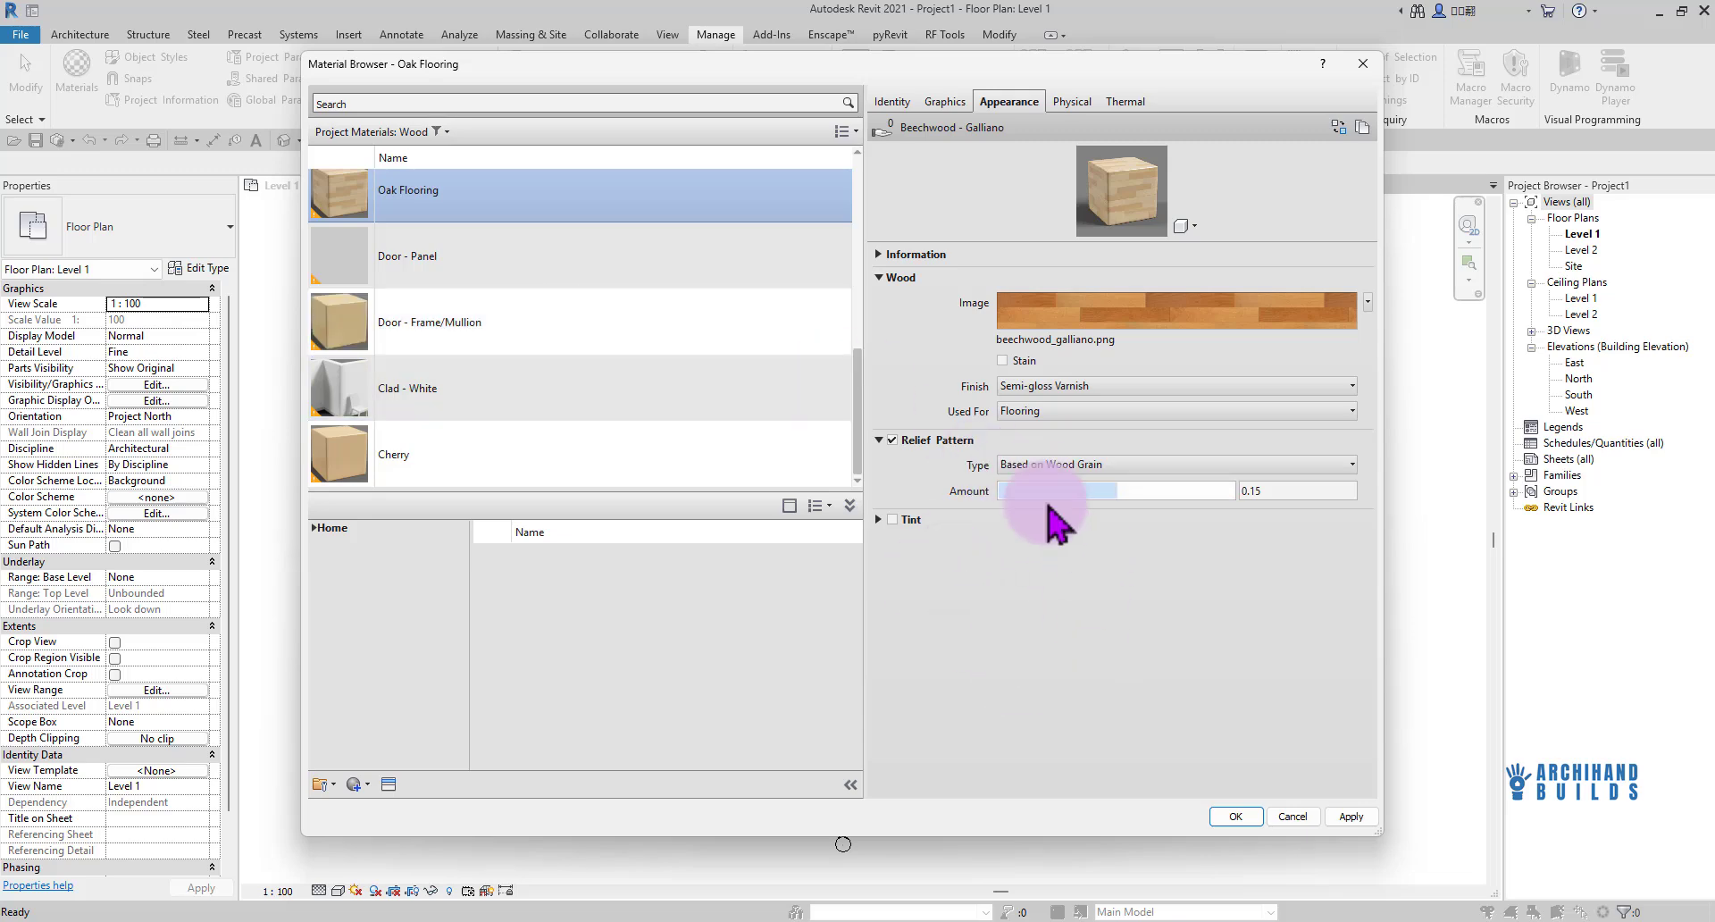
Compare the appearance settings of Cherry, Wood - Stained, and Wood Sheathing, Chipboard
{"action": "left_click", "coordinate": [465, 457]}
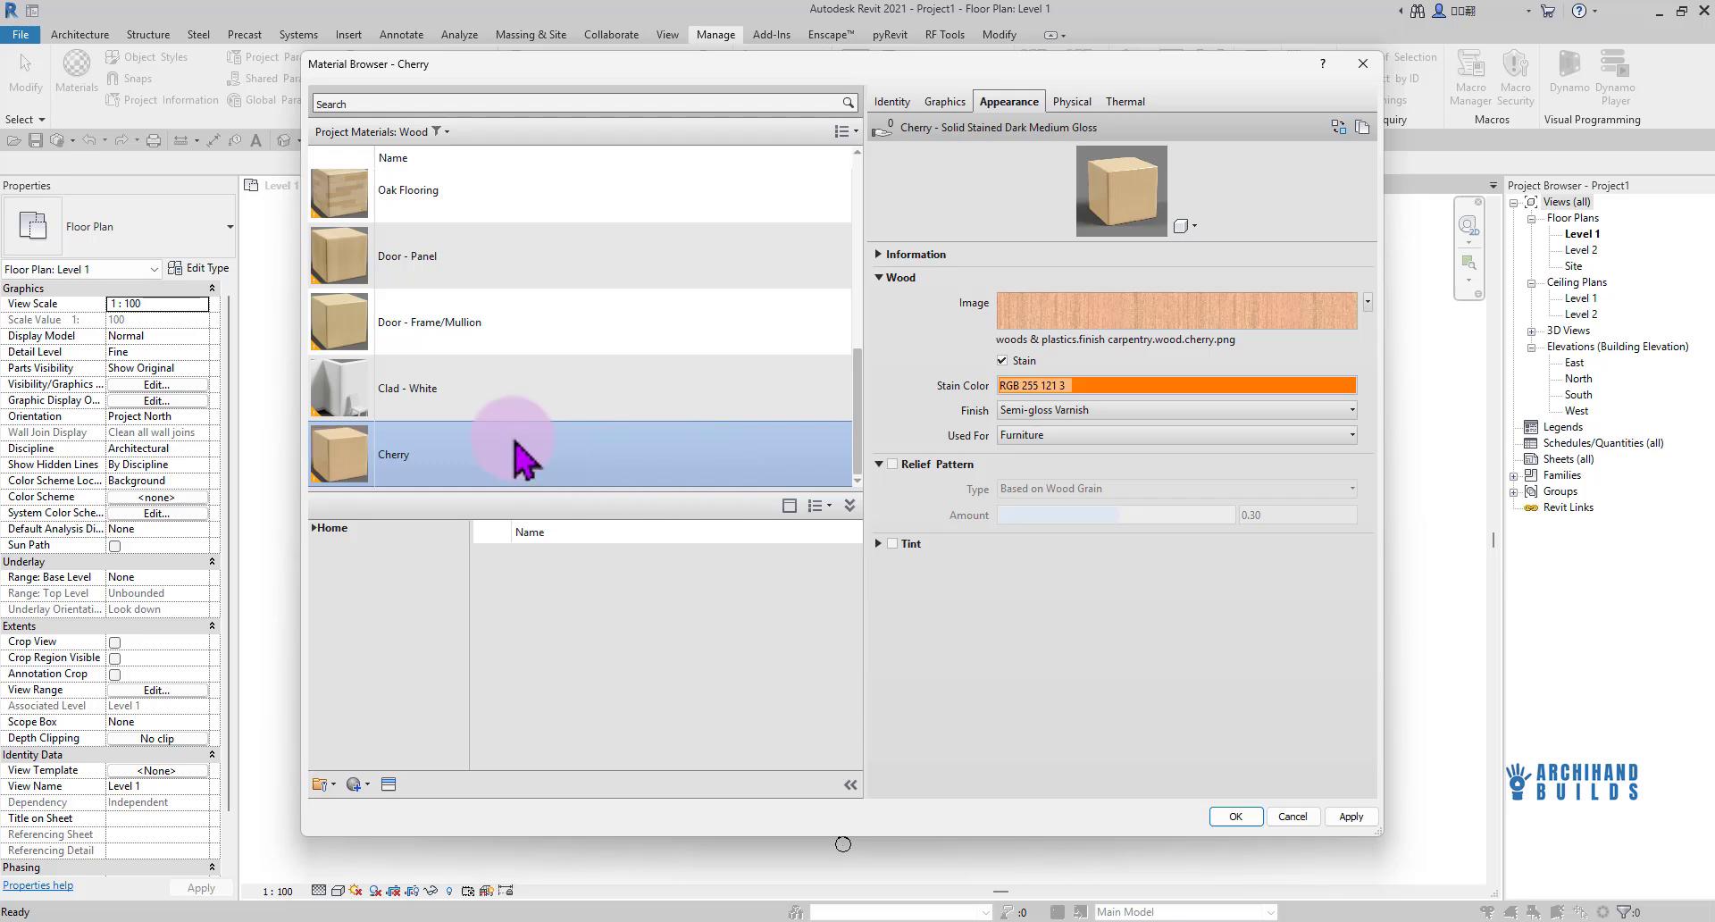
{"action": "scroll", "coordinate": [513, 451], "scroll_direction": "up", "scroll_amount": 5}
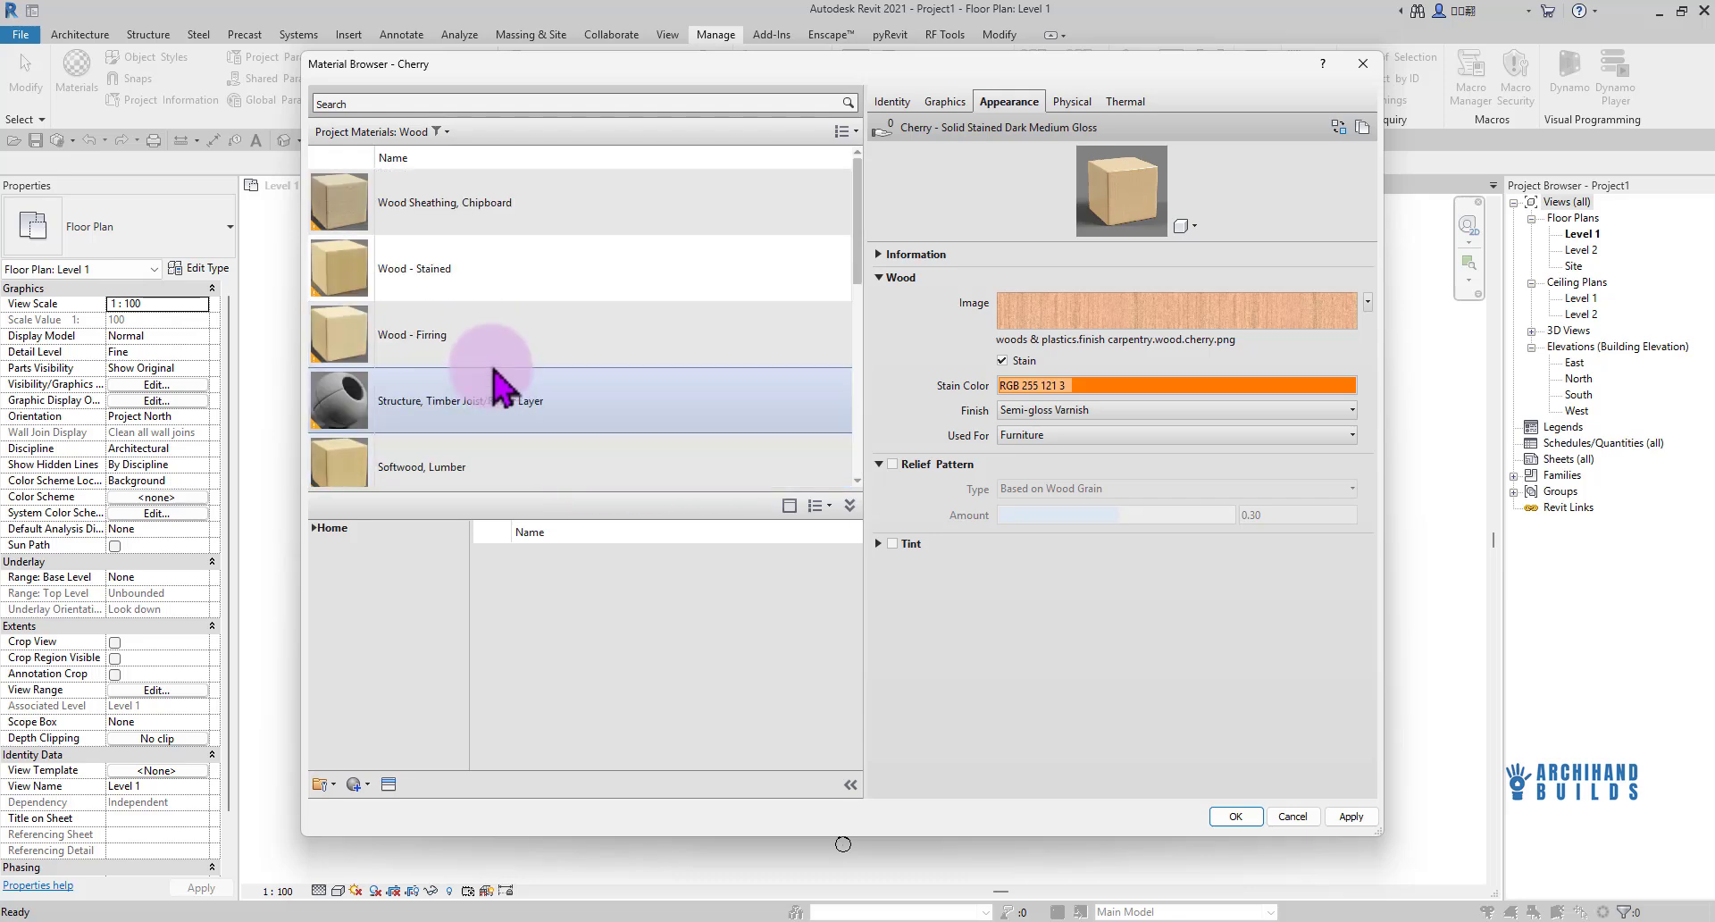
{"action": "left_click", "coordinate": [484, 283]}
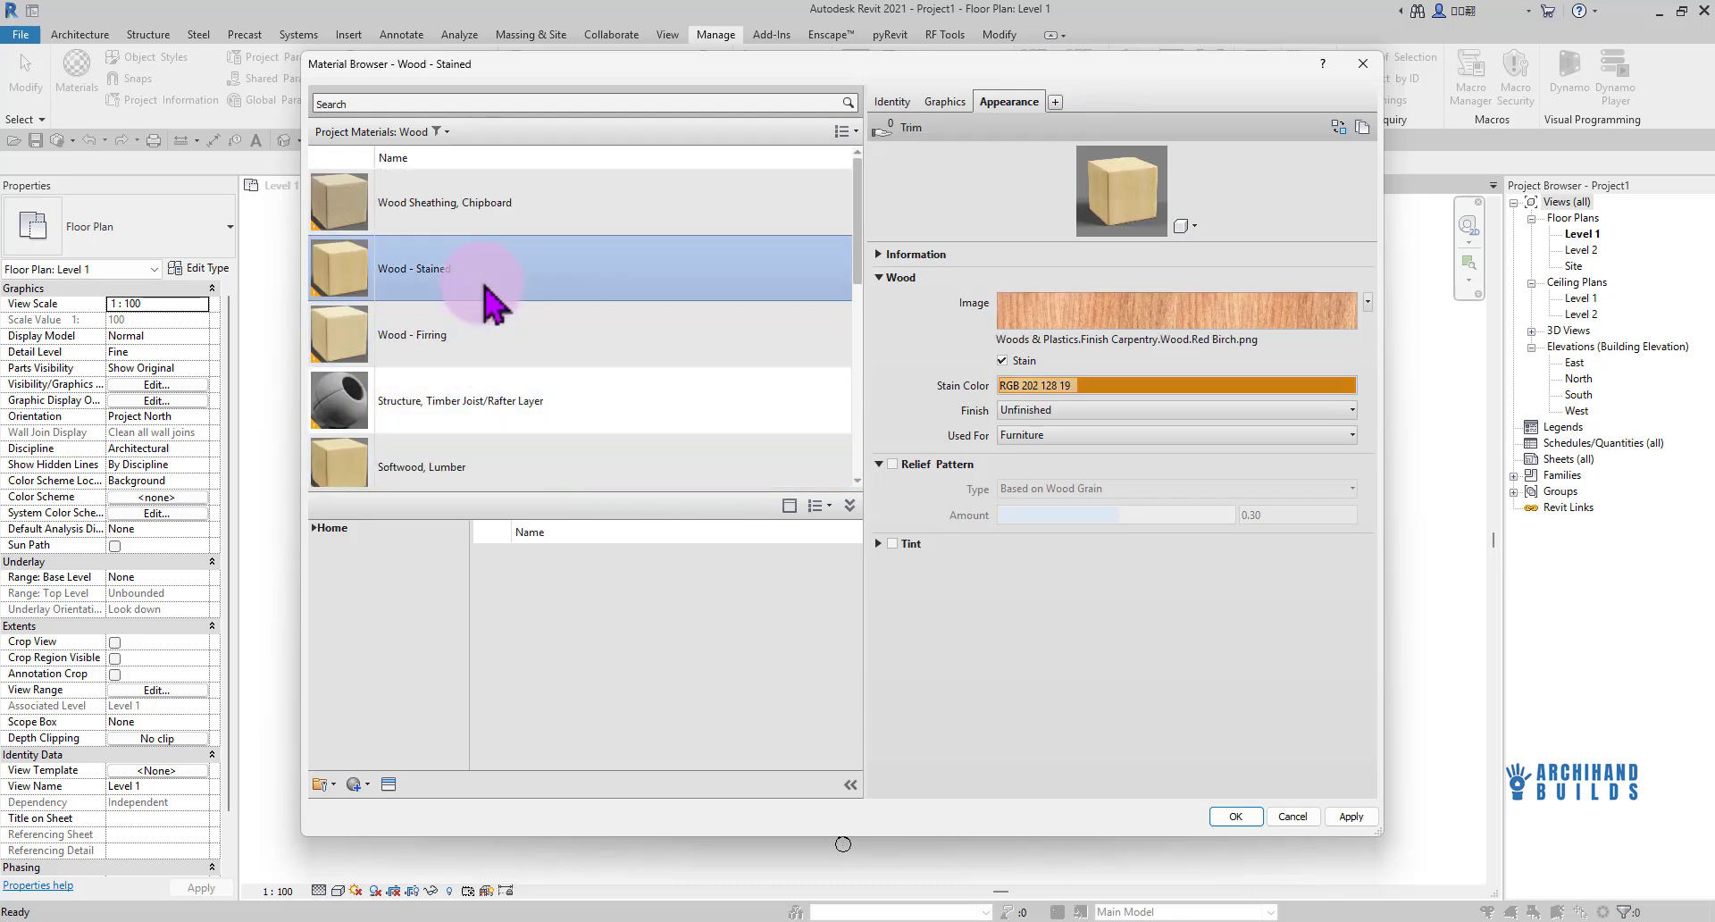
{"action": "left_click", "coordinate": [520, 216]}
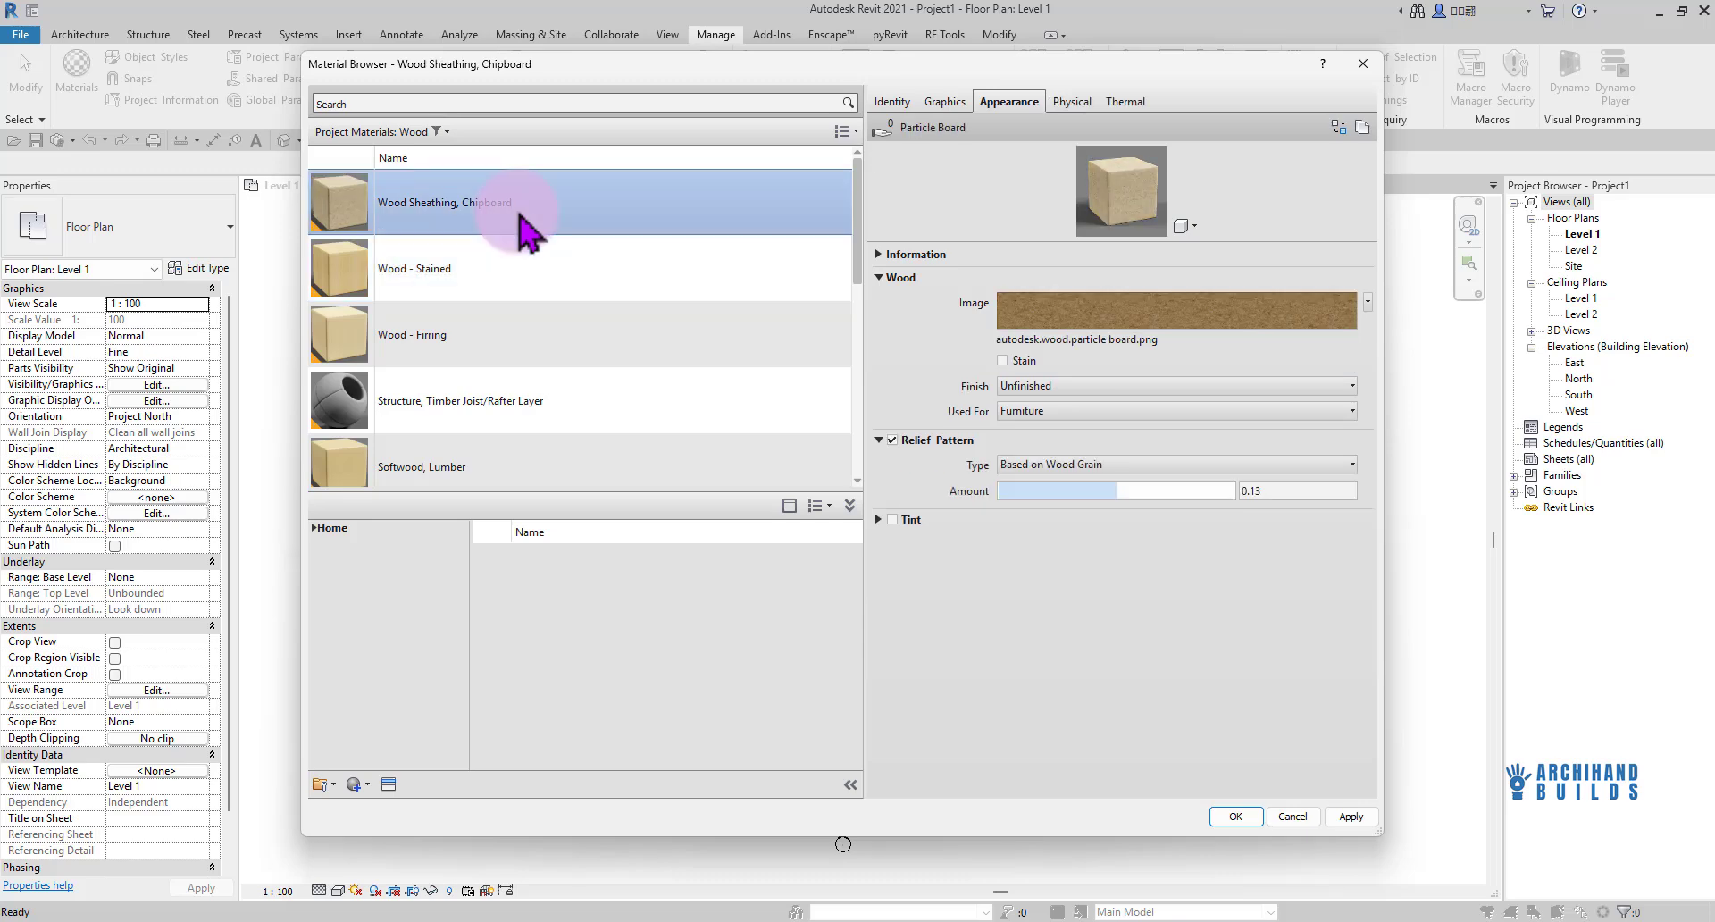
{"action": "left_click", "coordinate": [508, 247]}
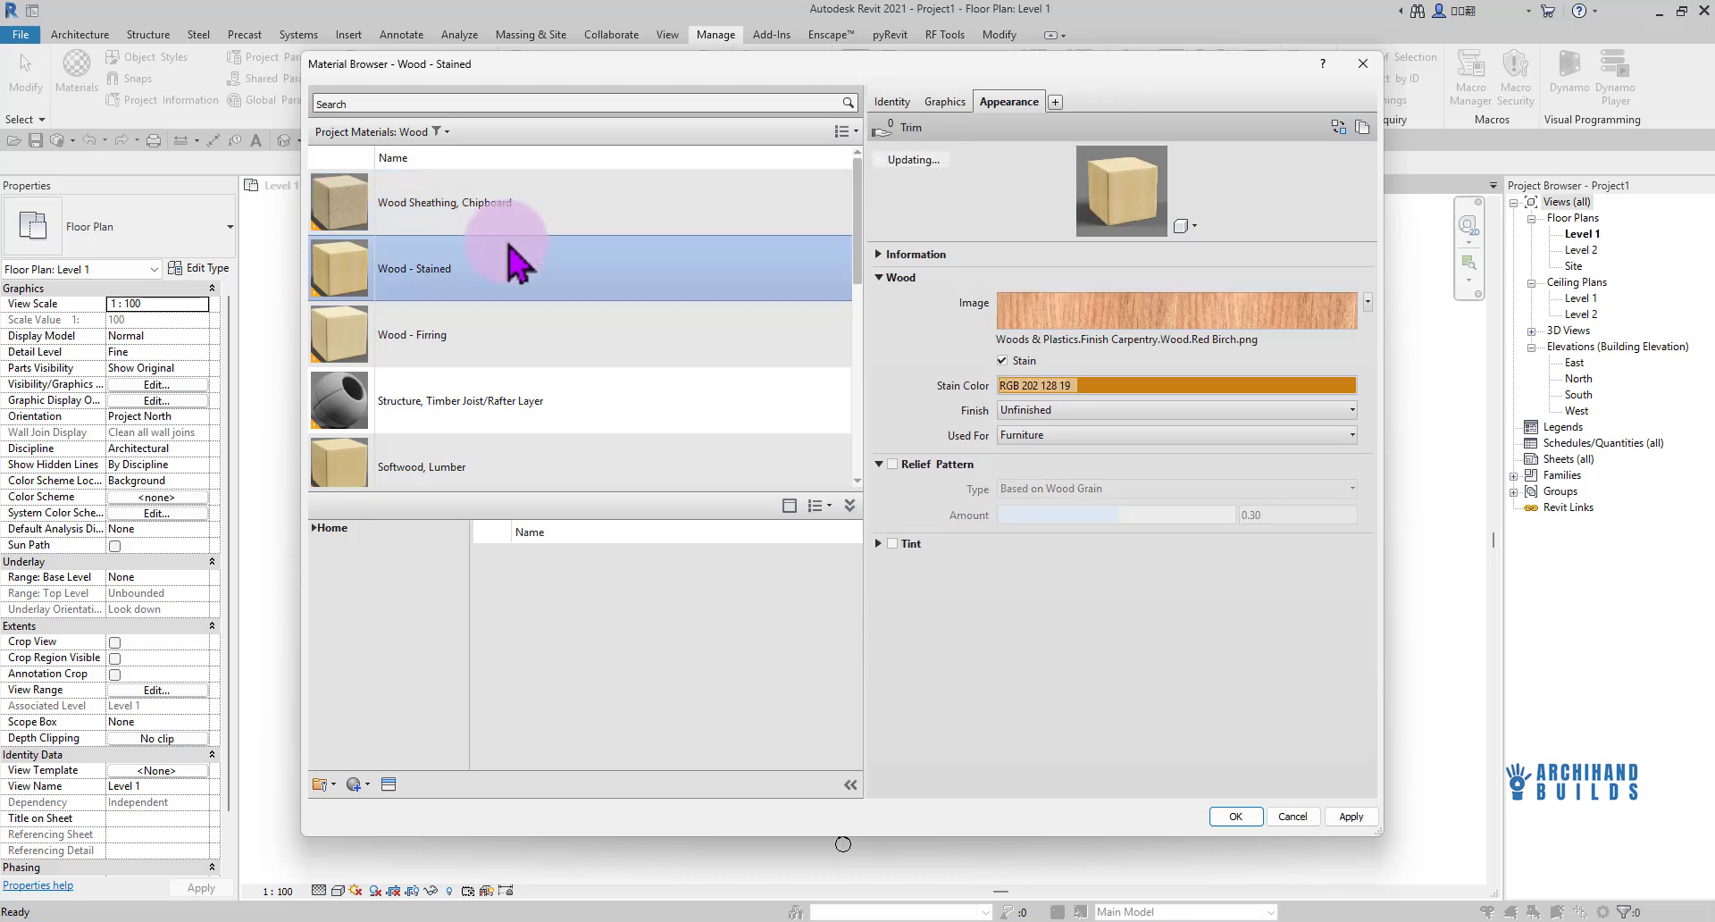
{"action": "left_click", "coordinate": [505, 220]}
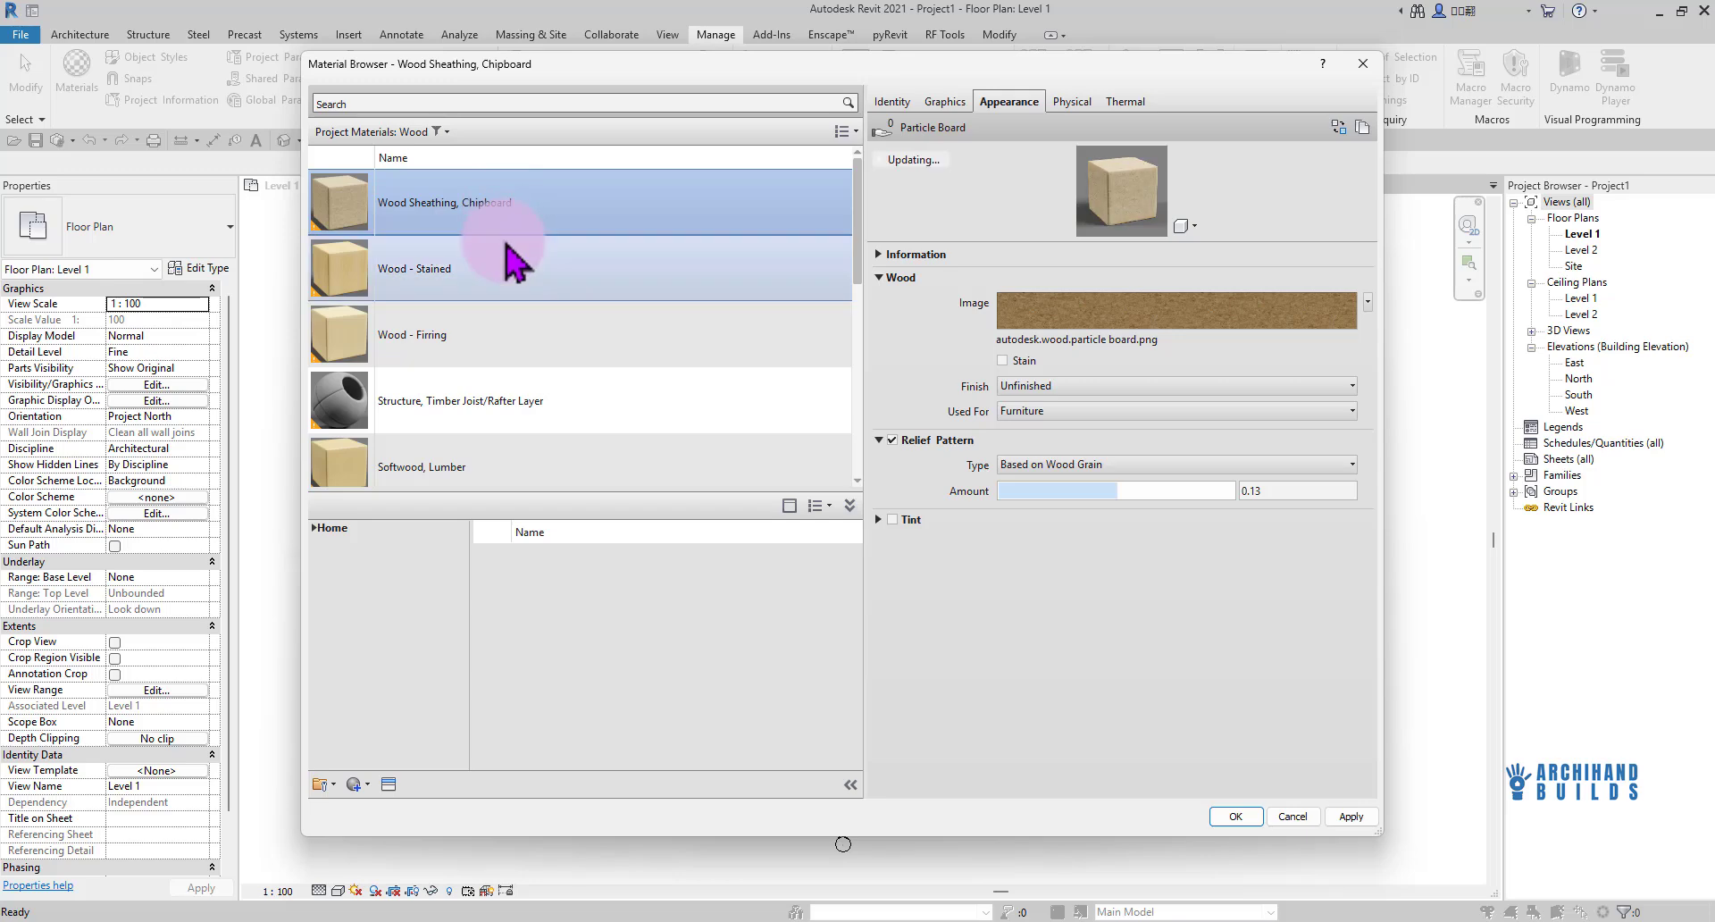
{"action": "left_click", "coordinate": [505, 244]}
{"action": "left_click", "coordinate": [1023, 435]}
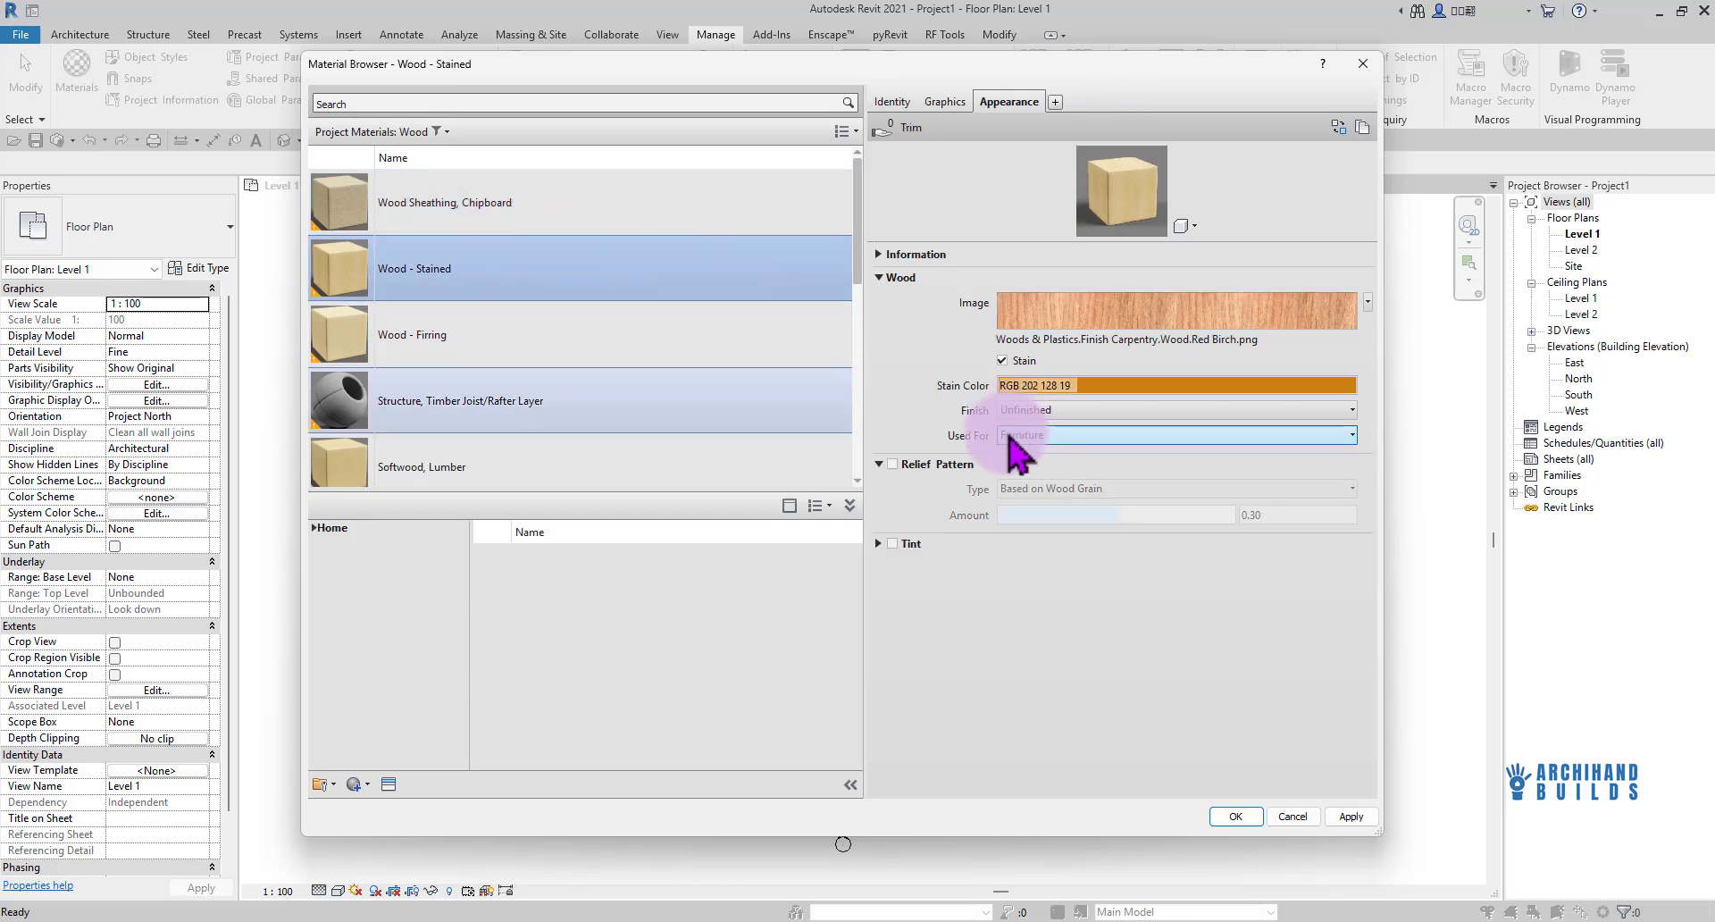
View the appearance settings of Clad - White, and select Cherry to view its appearance
{"action": "scroll", "coordinate": [531, 317], "scroll_direction": "down", "scroll_amount": 5}
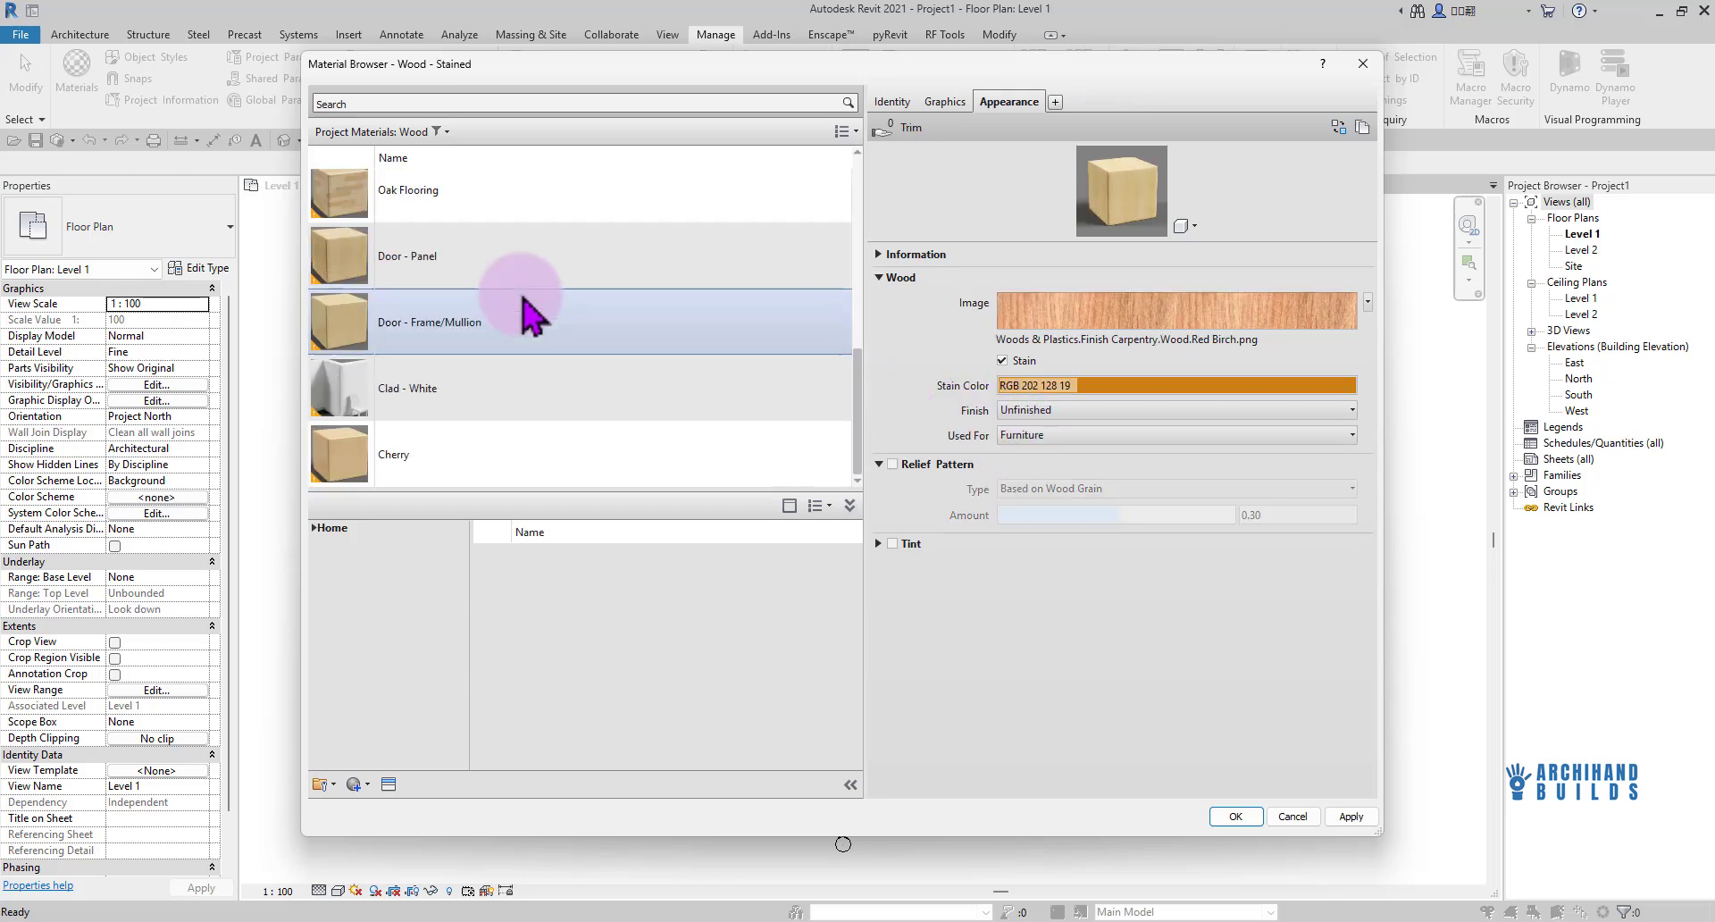
{"action": "left_click", "coordinate": [464, 398]}
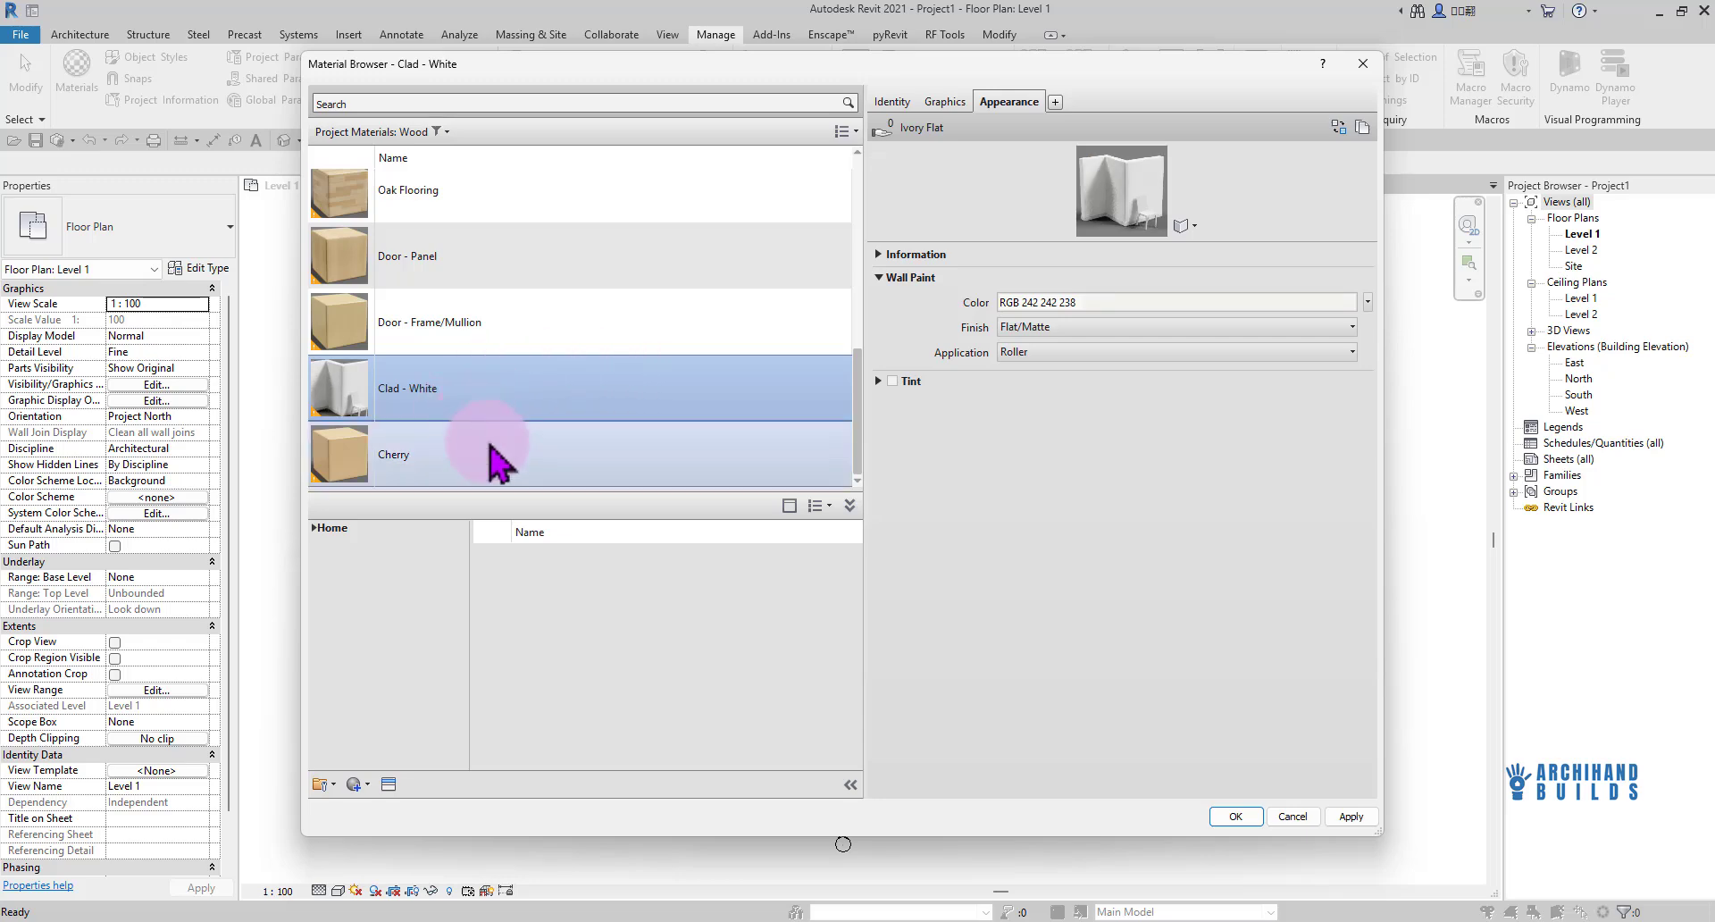
{"action": "left_click", "coordinate": [492, 447]}
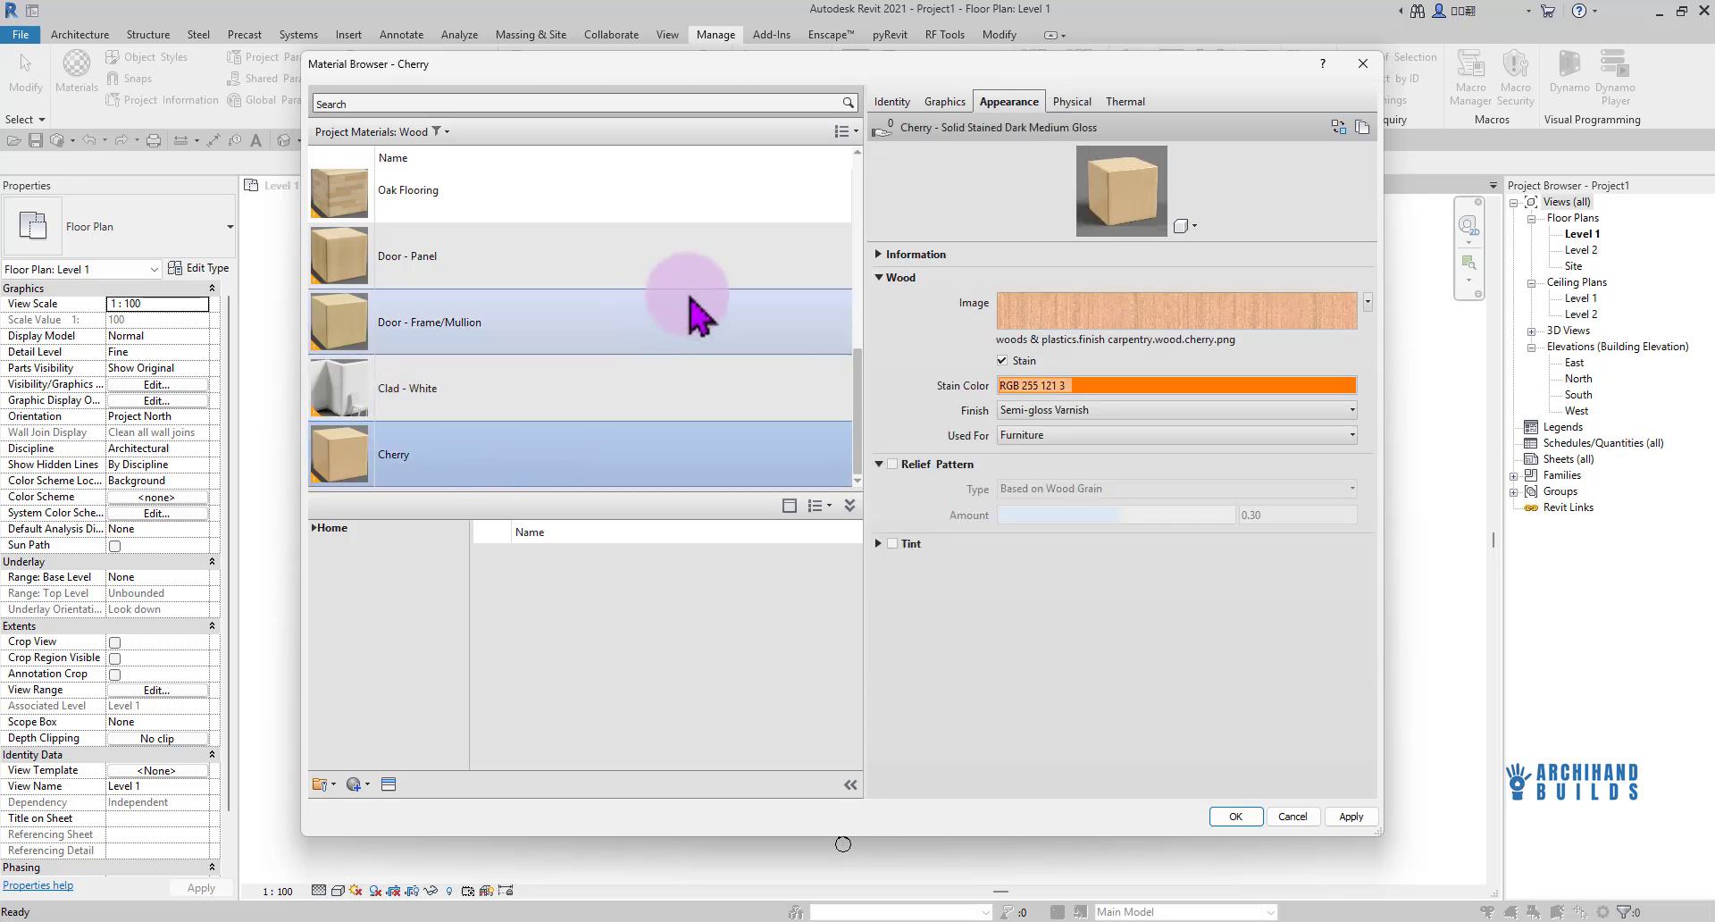
{"action": "scroll", "coordinate": [631, 285], "scroll_direction": "up", "scroll_amount": 1}
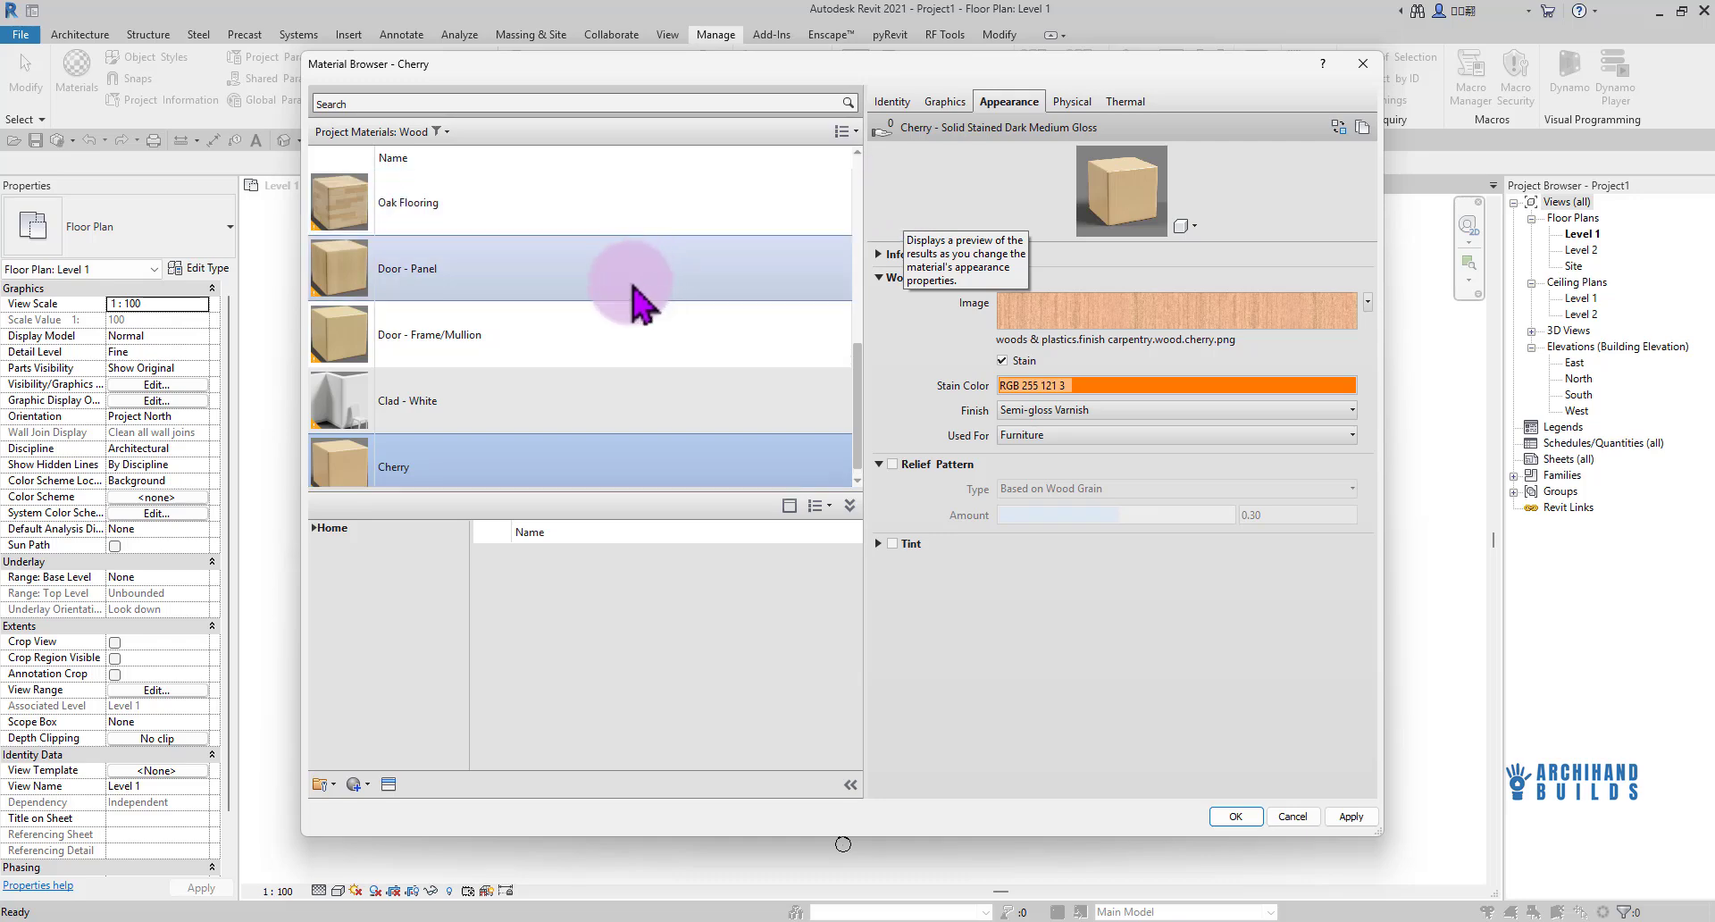
{"action": "scroll", "coordinate": [554, 326], "scroll_direction": "down", "scroll_amount": 1}
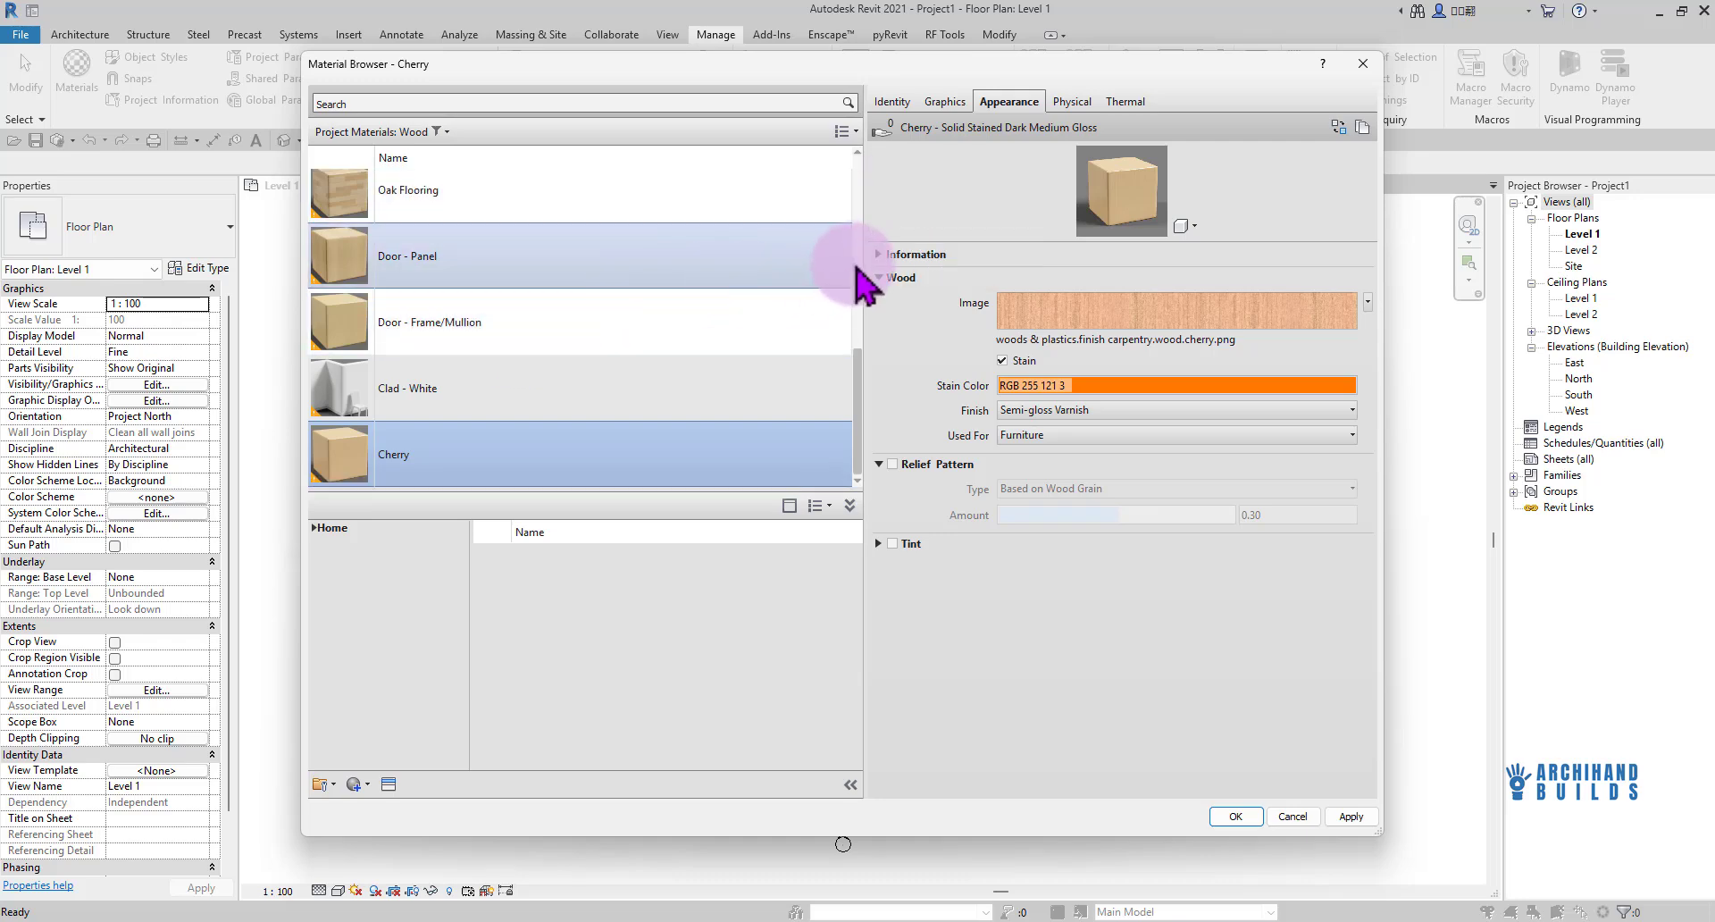
Enlarge the appearance preview of the Cherry material and look through the wood materials list
{"action": "left_click_drag", "start_coordinate": [1022, 238], "coordinate": [1049, 536]}
{"action": "scroll", "coordinate": [497, 357], "scroll_direction": "up", "scroll_amount": 5}
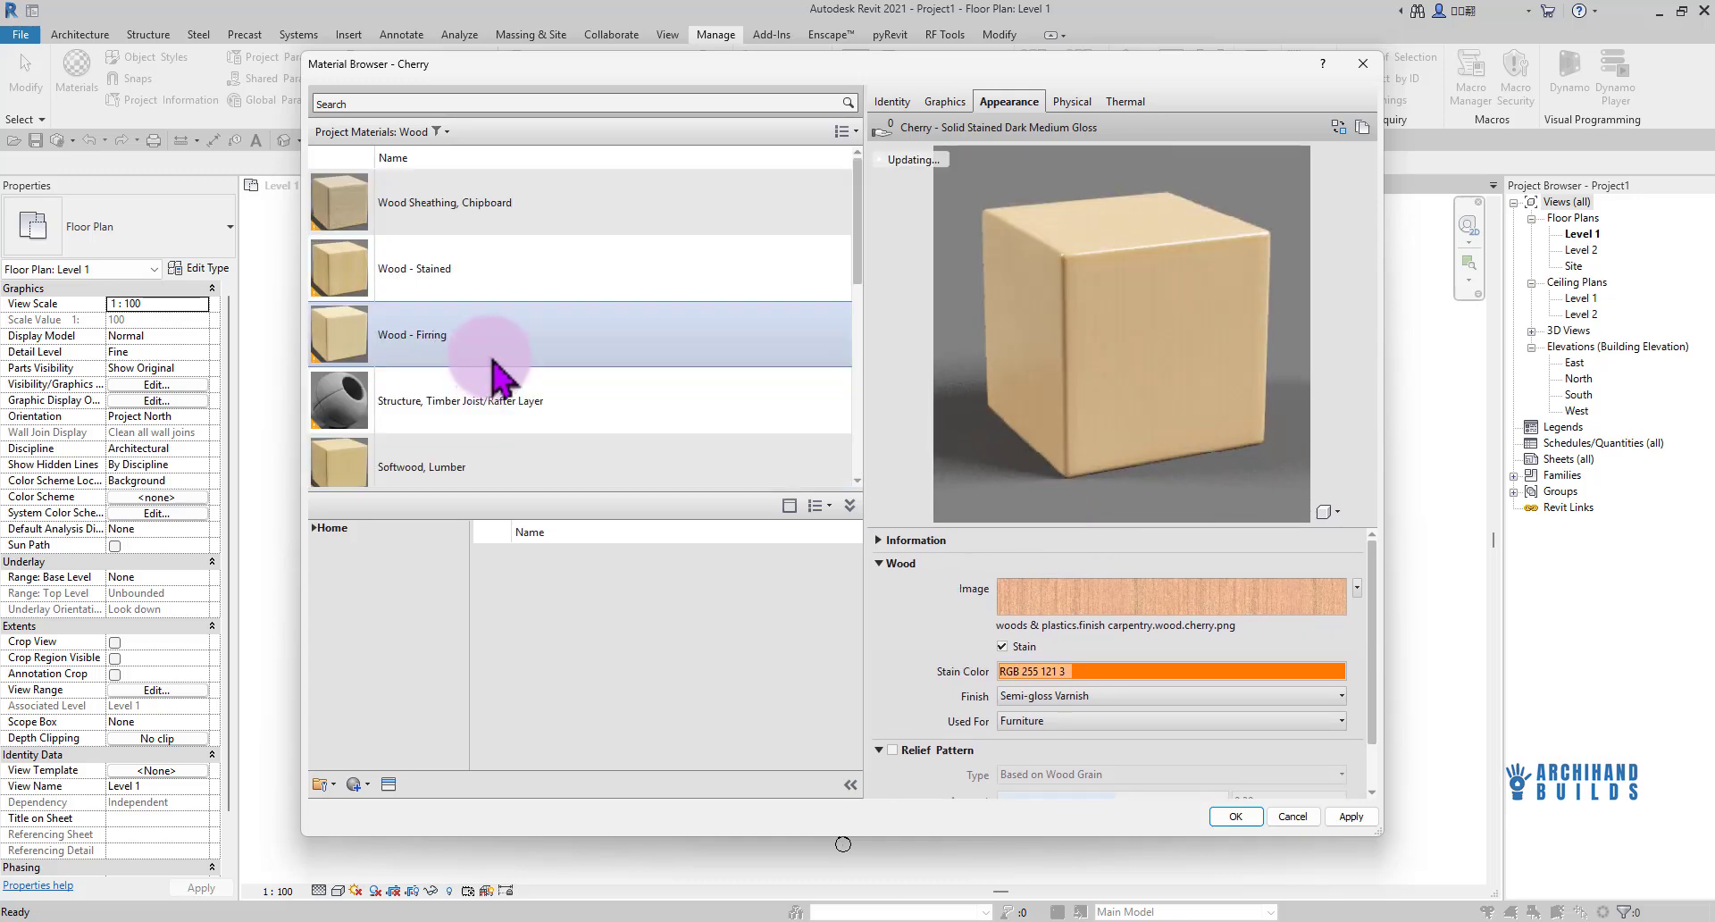
{"action": "scroll", "coordinate": [497, 371], "scroll_direction": "down", "scroll_amount": 5}
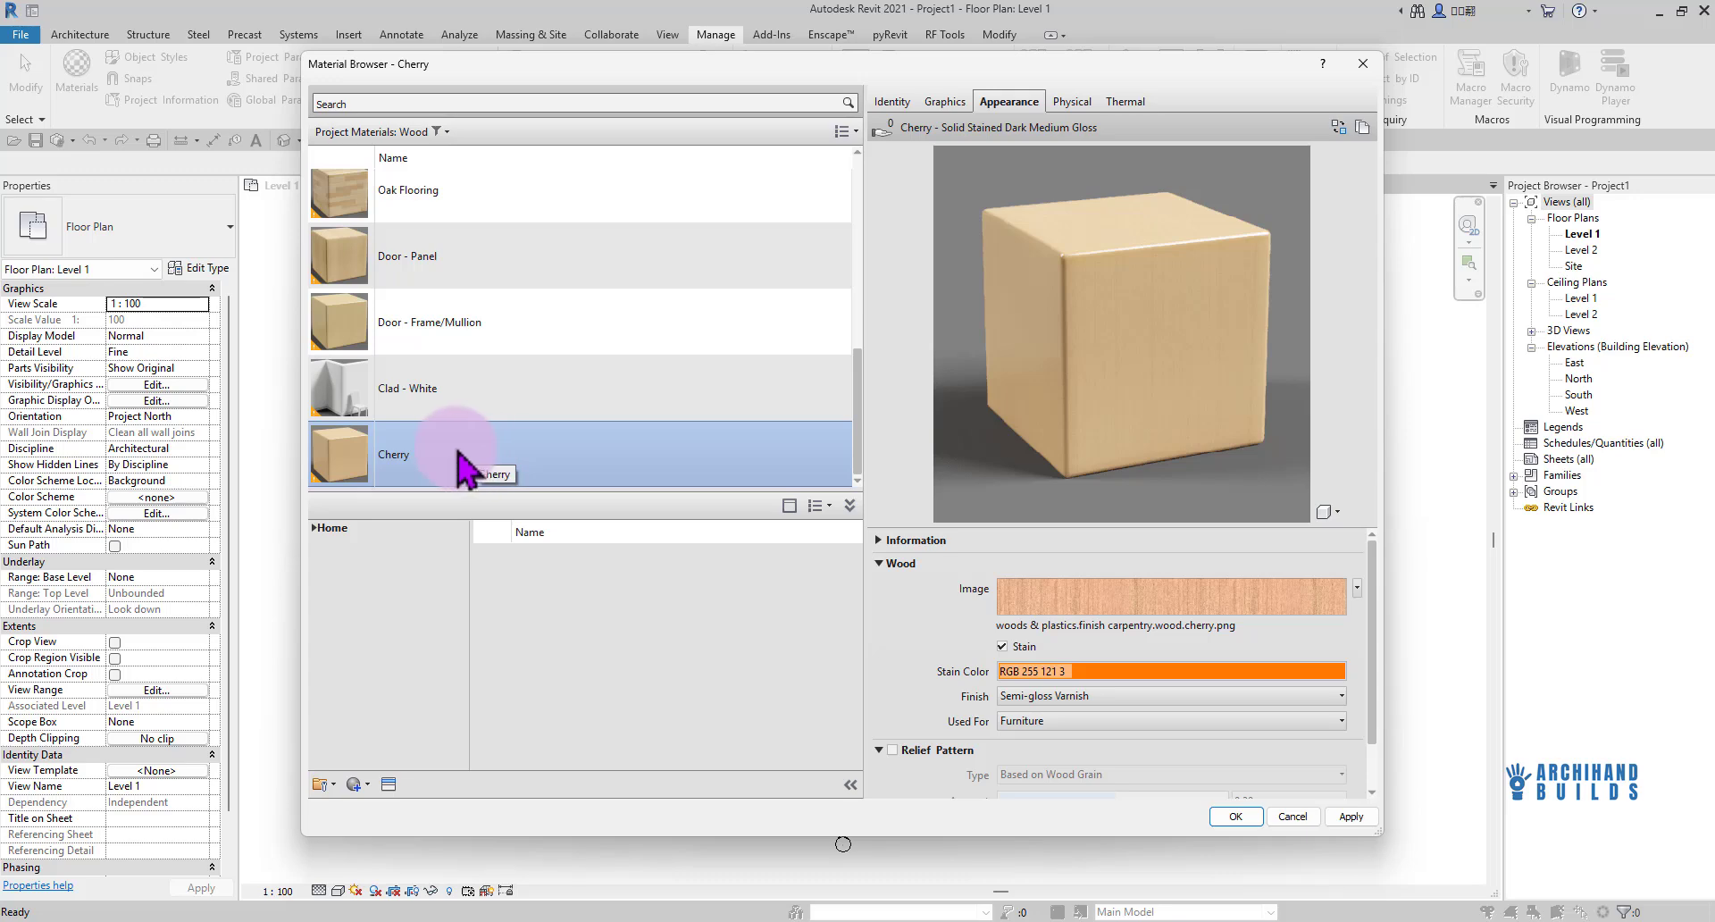
View the actions available for the Cherry material, and the options for managing libraries and creating or duplicating materials
{"action": "right_click", "coordinate": [460, 462]}
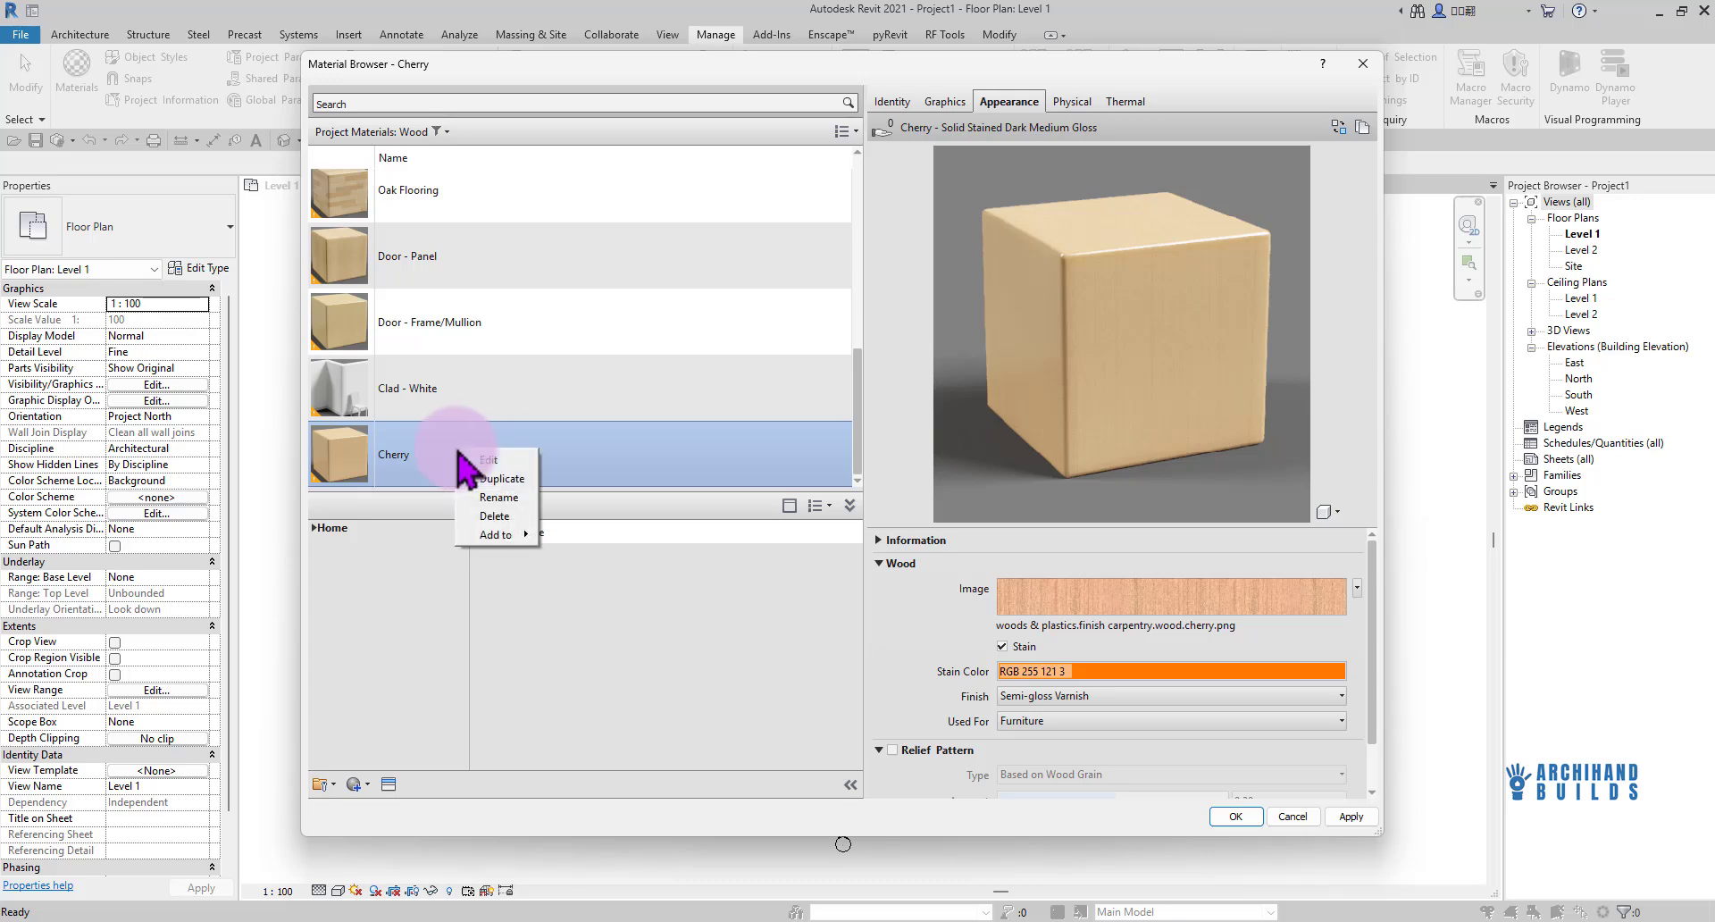
{"action": "left_click", "coordinate": [422, 456]}
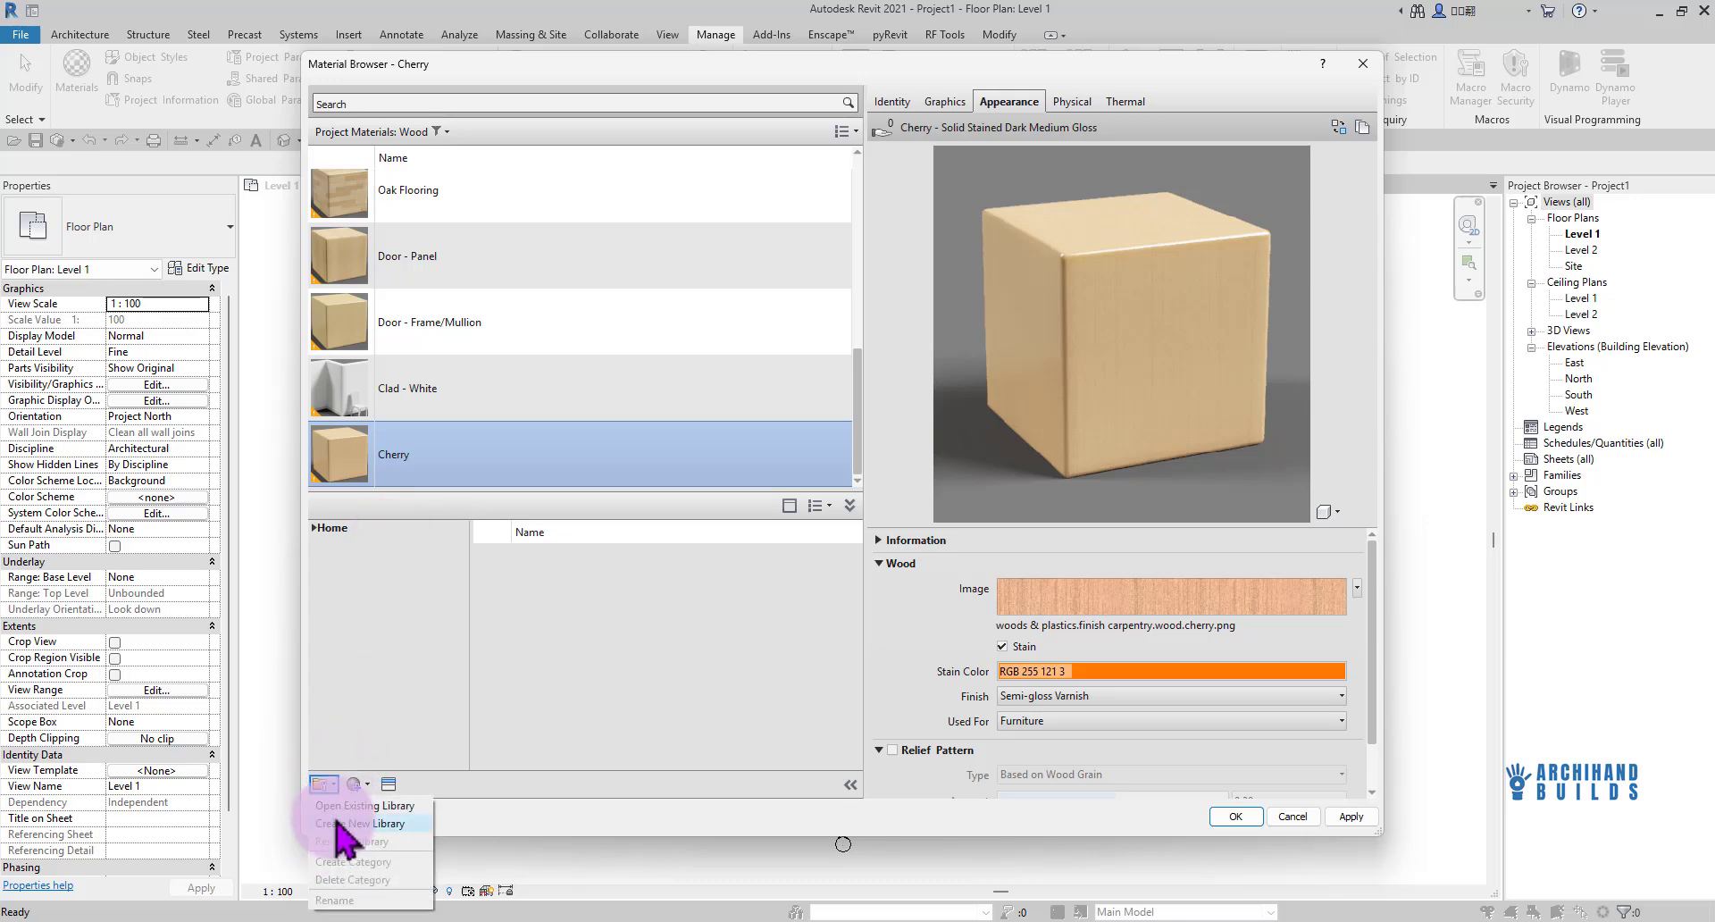
{"action": "left_click", "coordinate": [358, 787]}
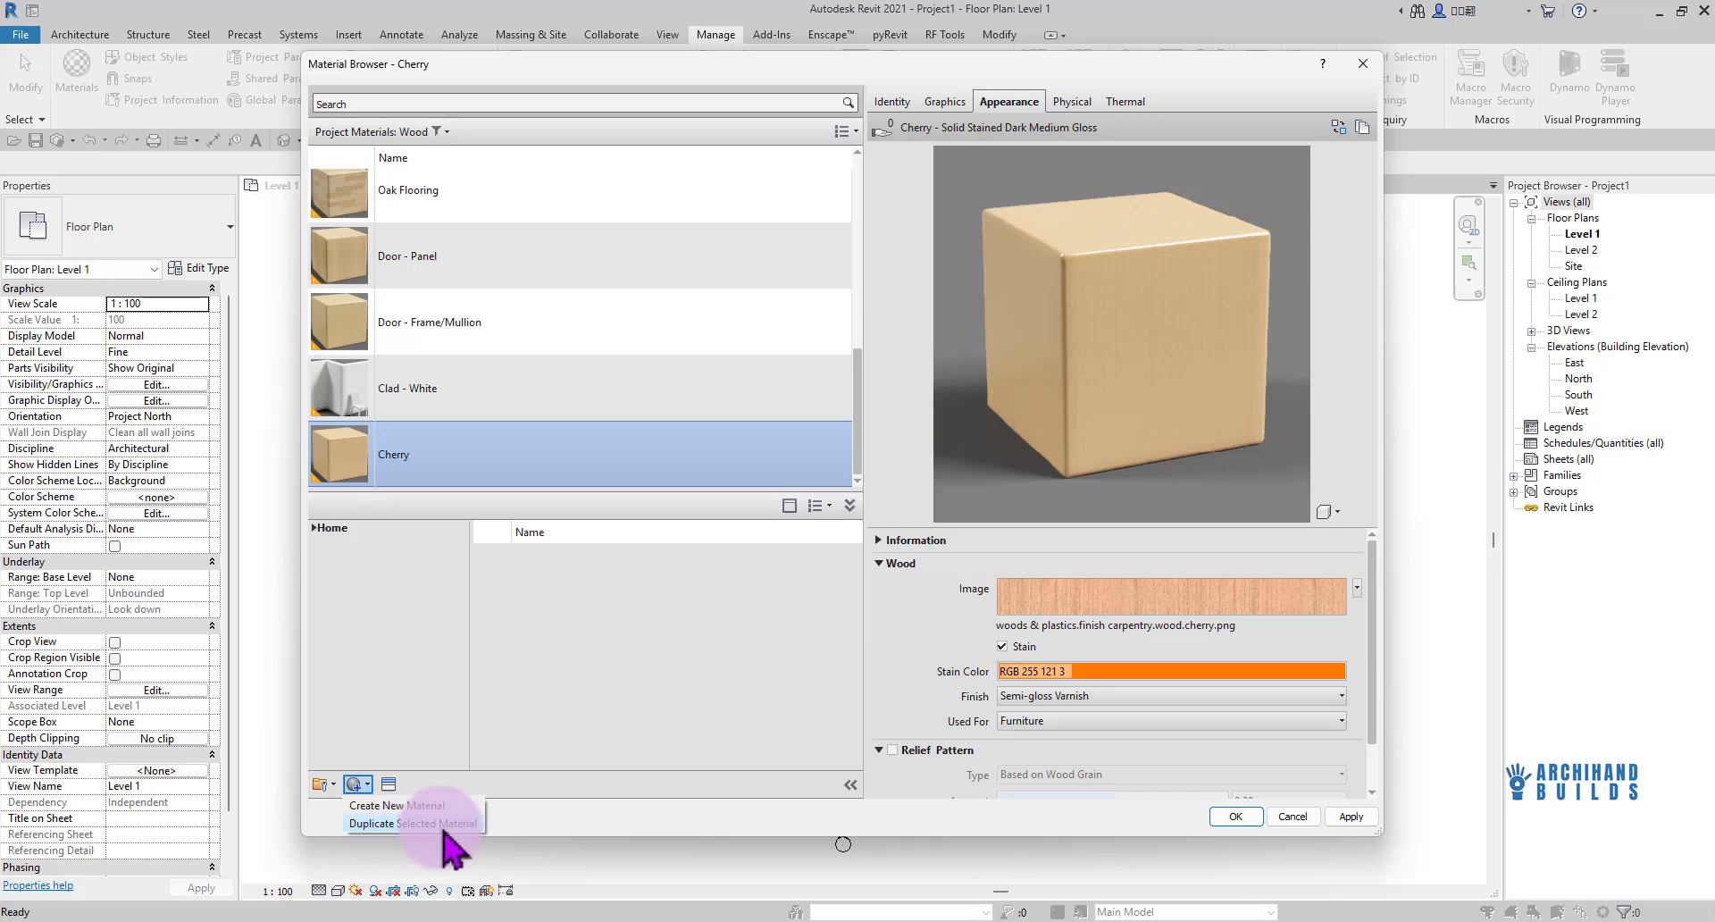
{"action": "left_click", "coordinate": [382, 708]}
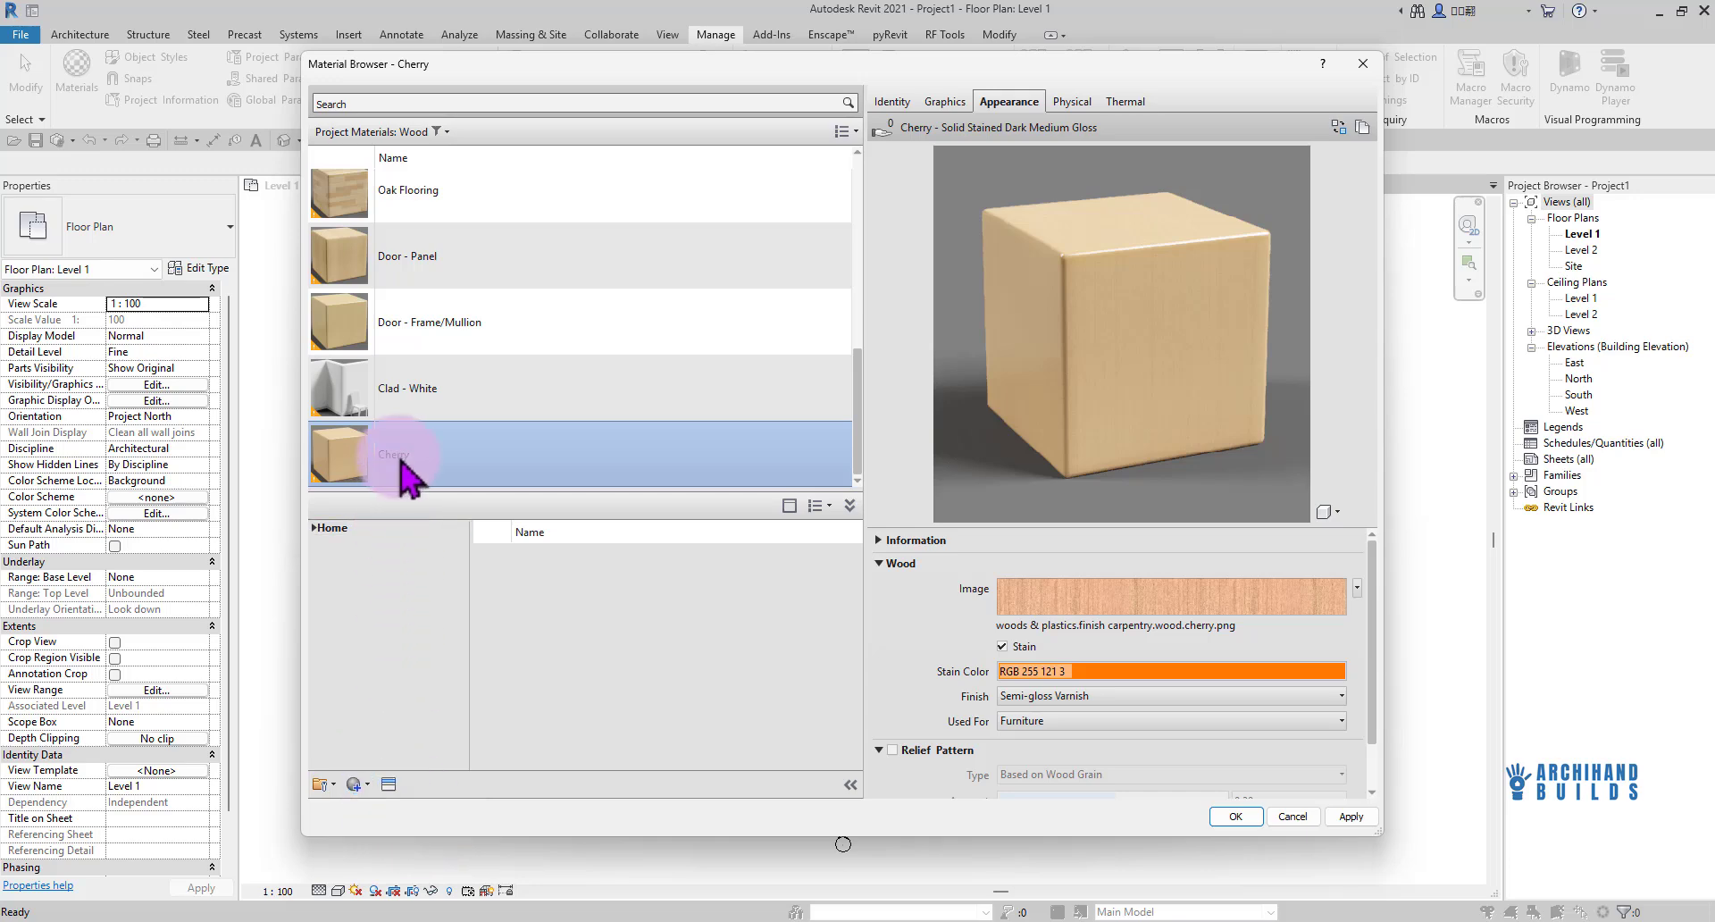
Duplicate the Cherry material and name the copy AA-WOOD MATERIAL
{"action": "right_click", "coordinate": [402, 459]}
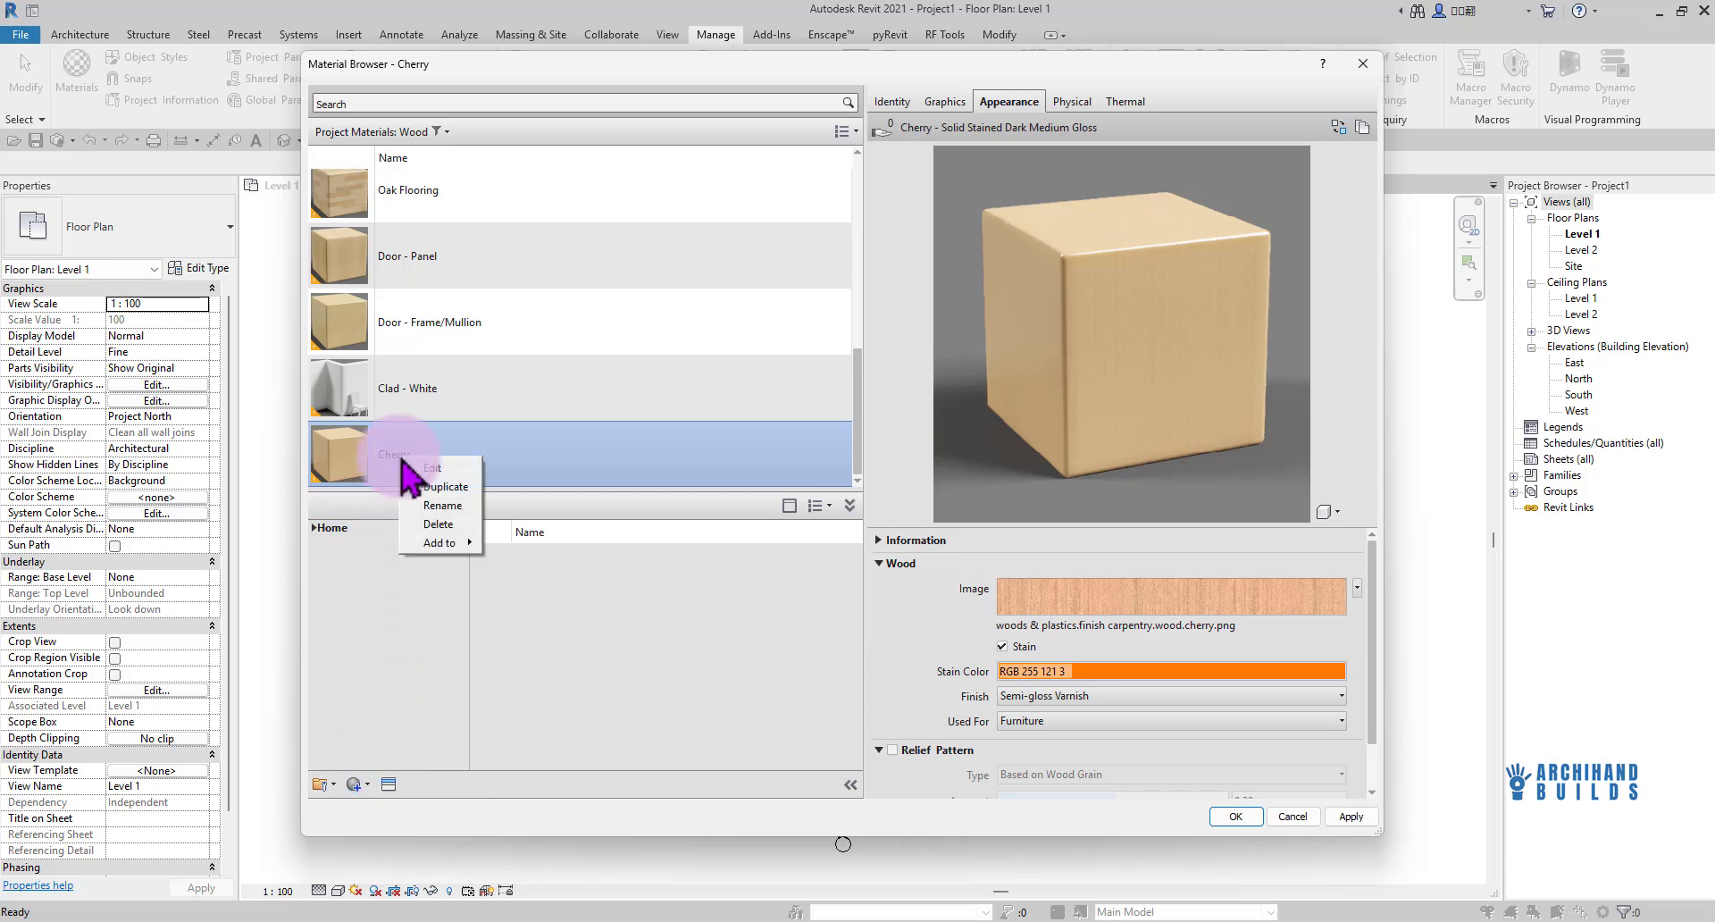
{"action": "left_click", "coordinate": [464, 489]}
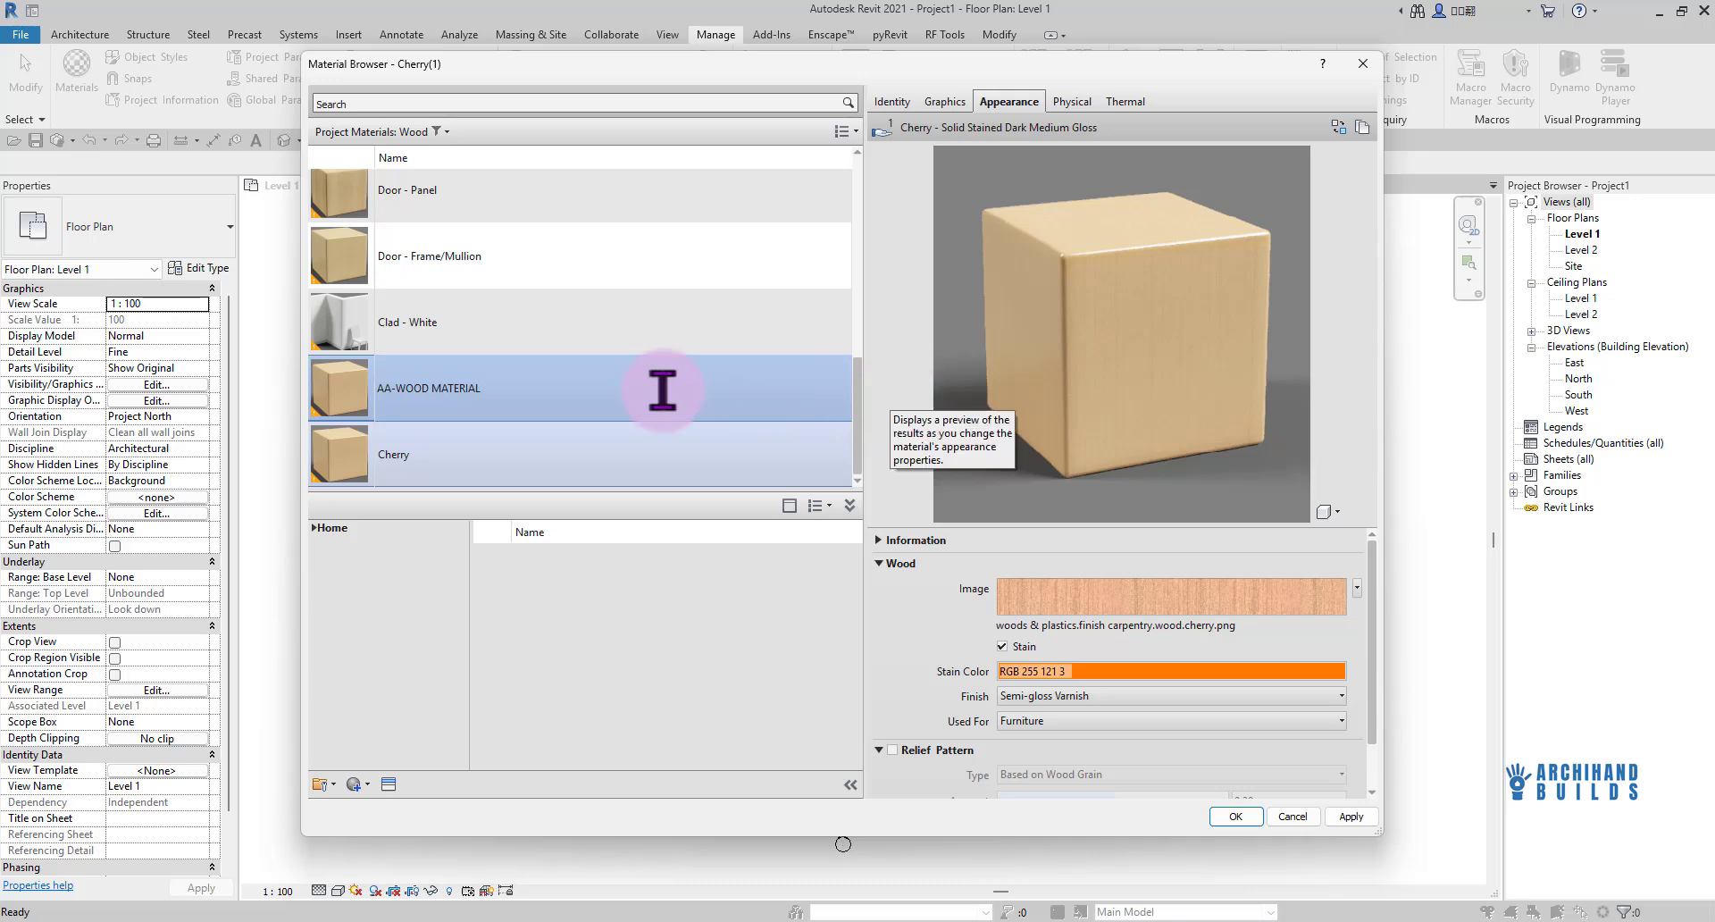
{"action": "key", "text": "Return"}
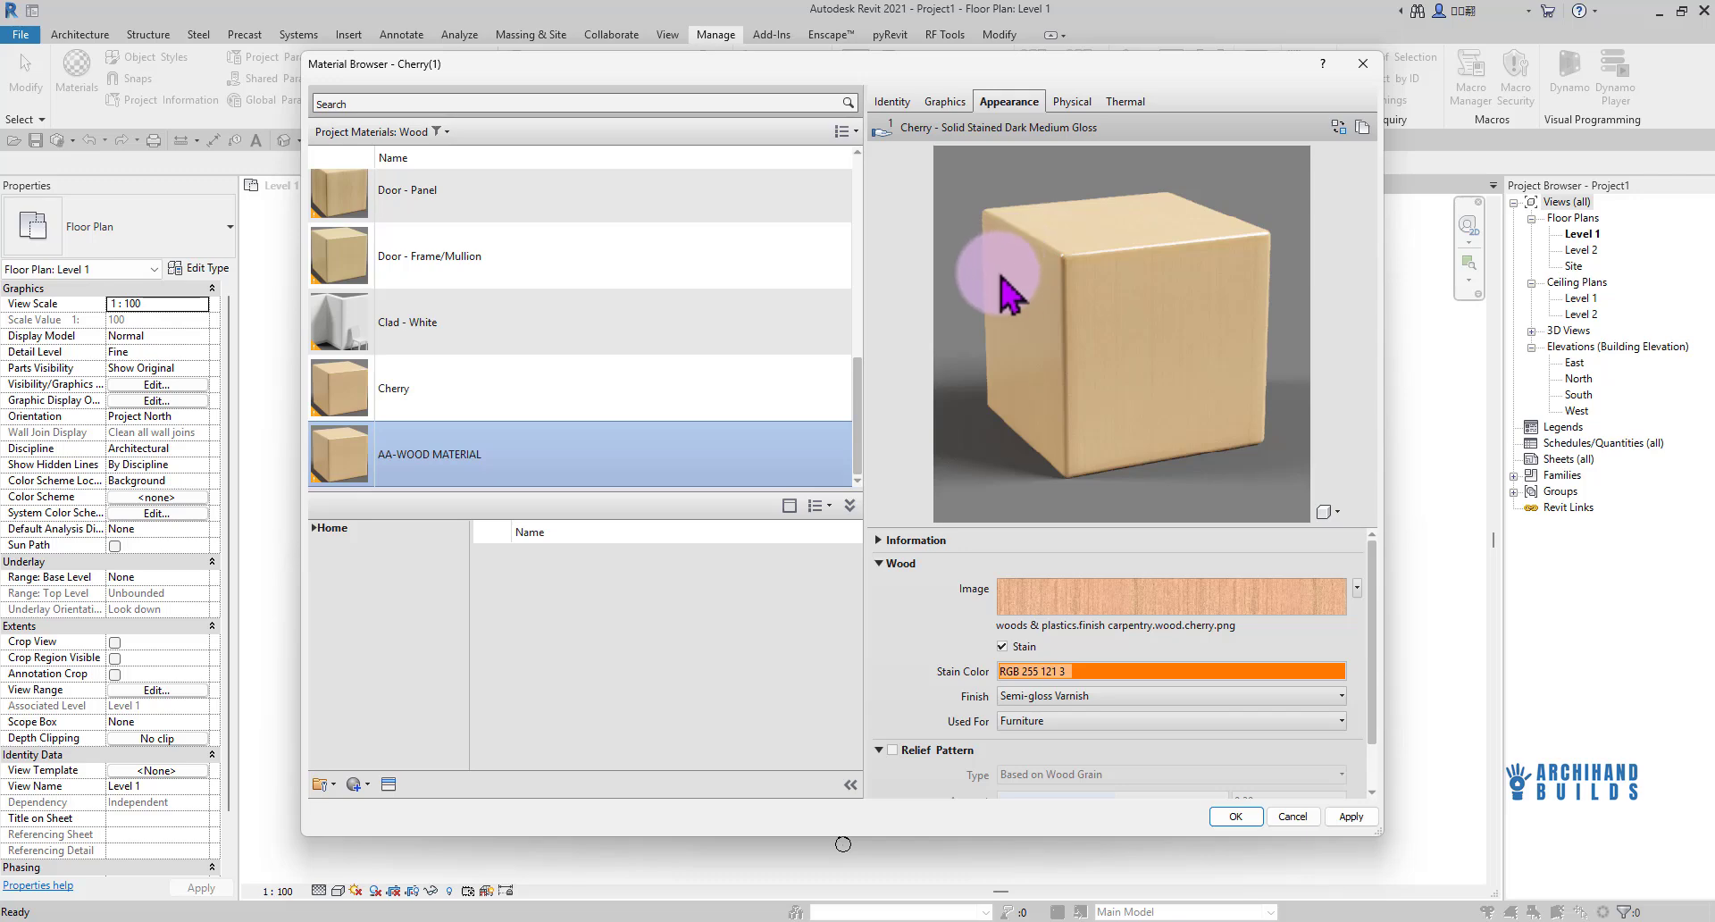
View the physical and thermal properties of AA-WOOD MATERIAL
{"action": "left_click", "coordinate": [1070, 101]}
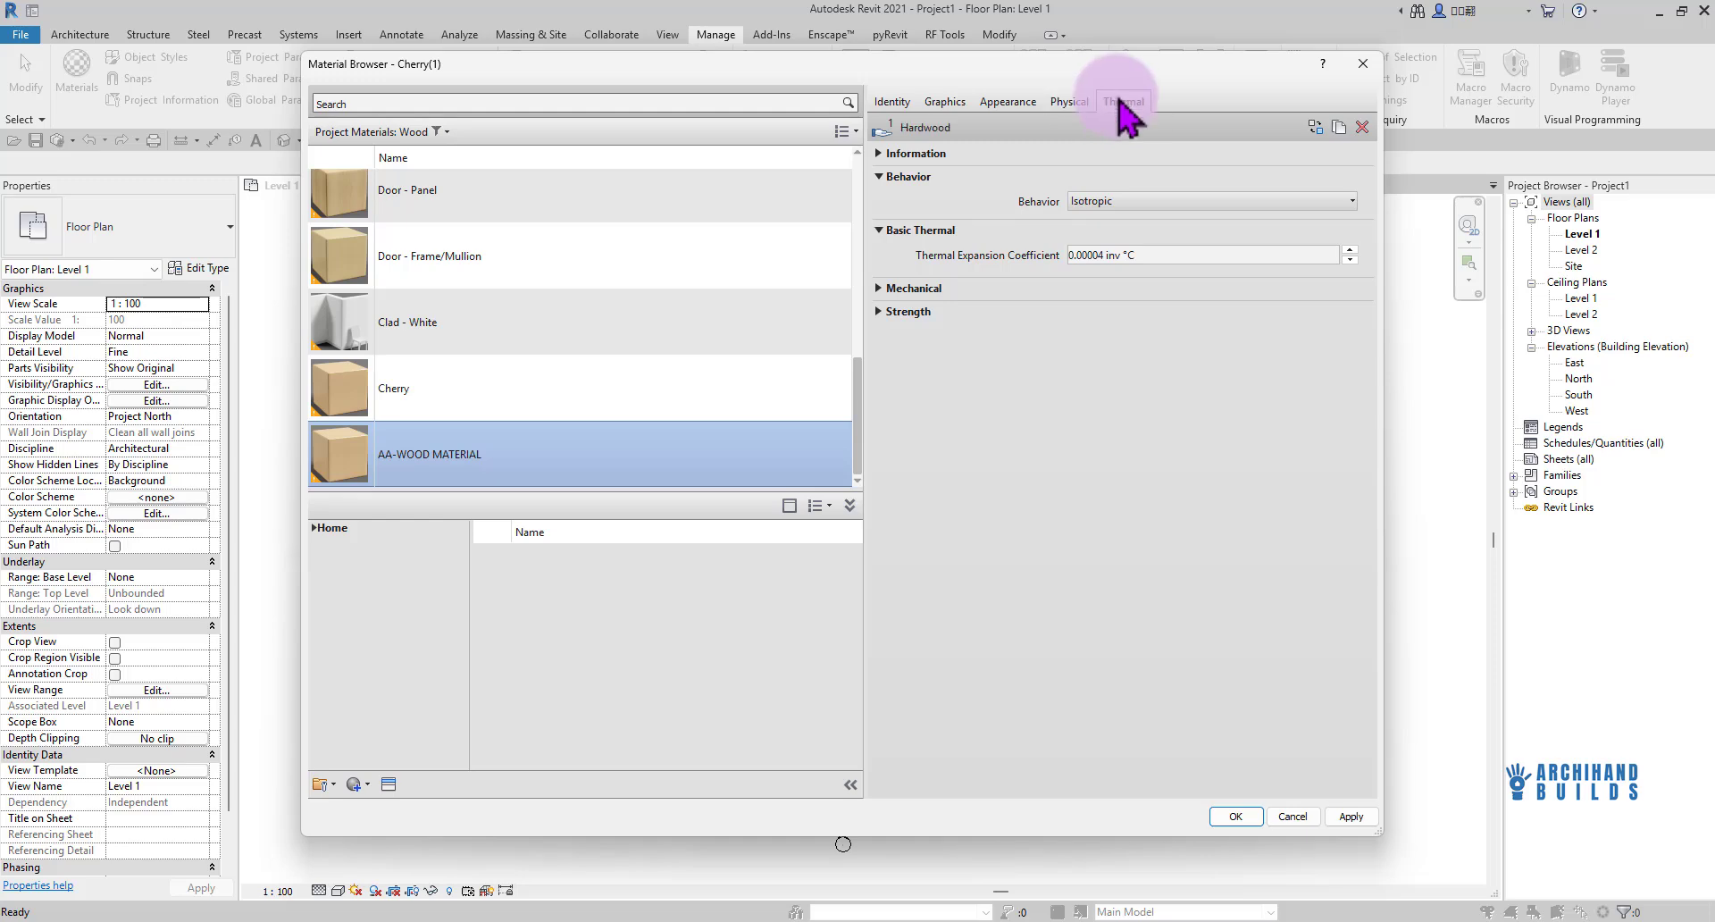
{"action": "left_click", "coordinate": [1122, 102]}
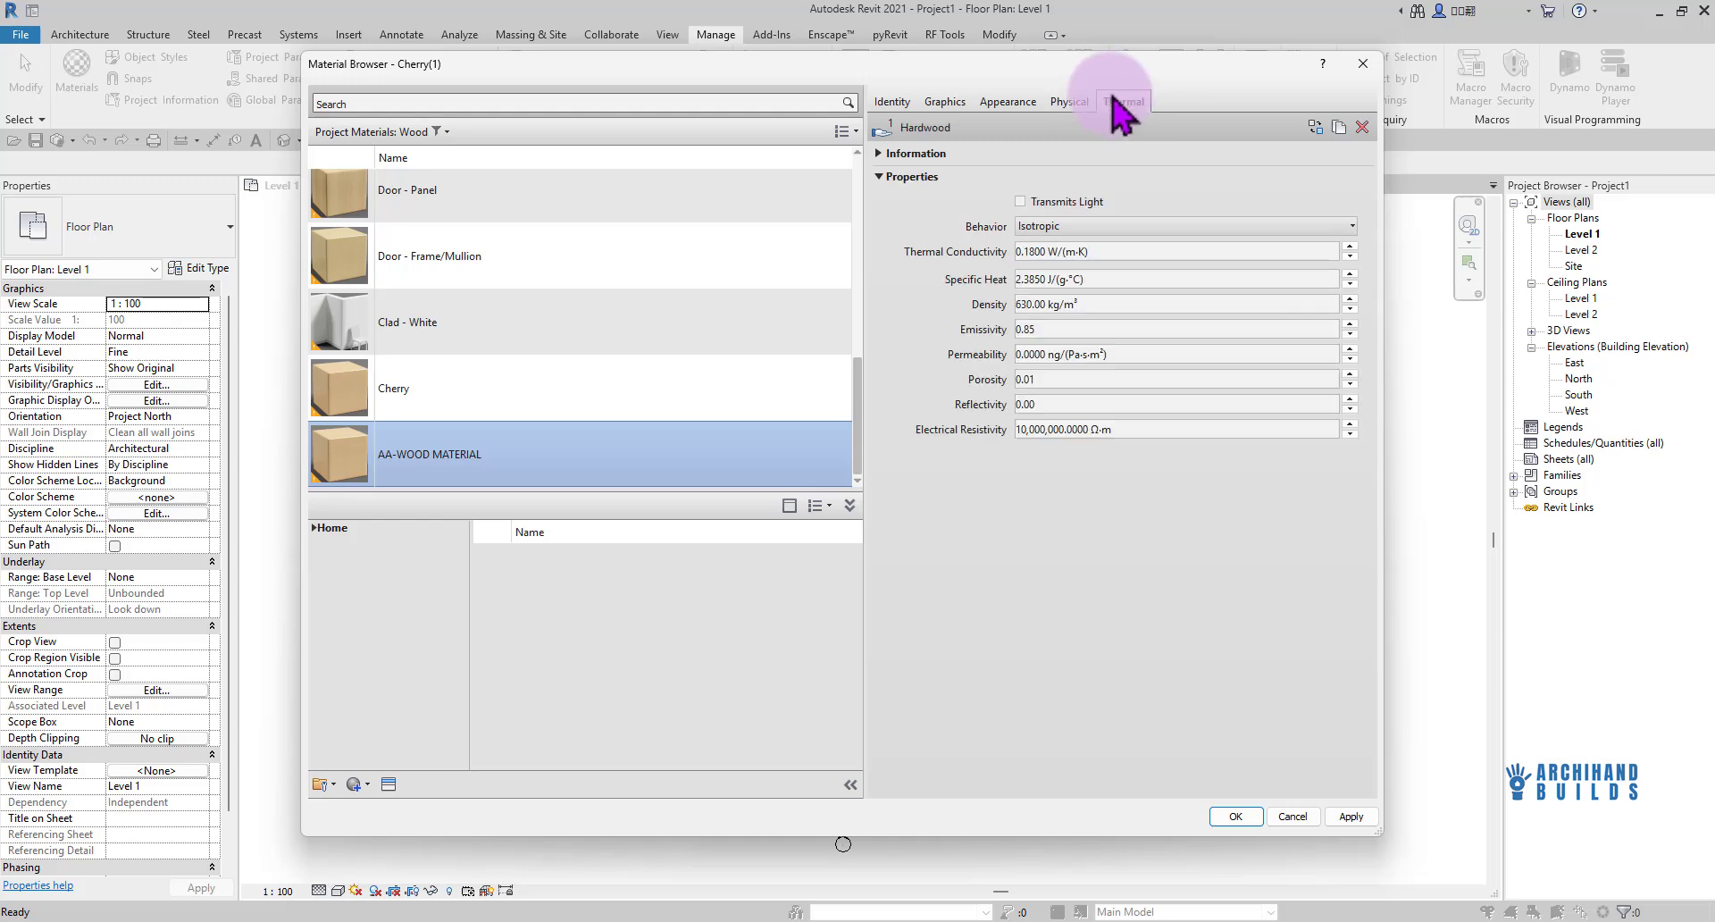
Duplicate the appearance asset of AA-WOOD MATERIAL so it is independent of the Cherry material
{"action": "left_click", "coordinate": [1023, 104]}
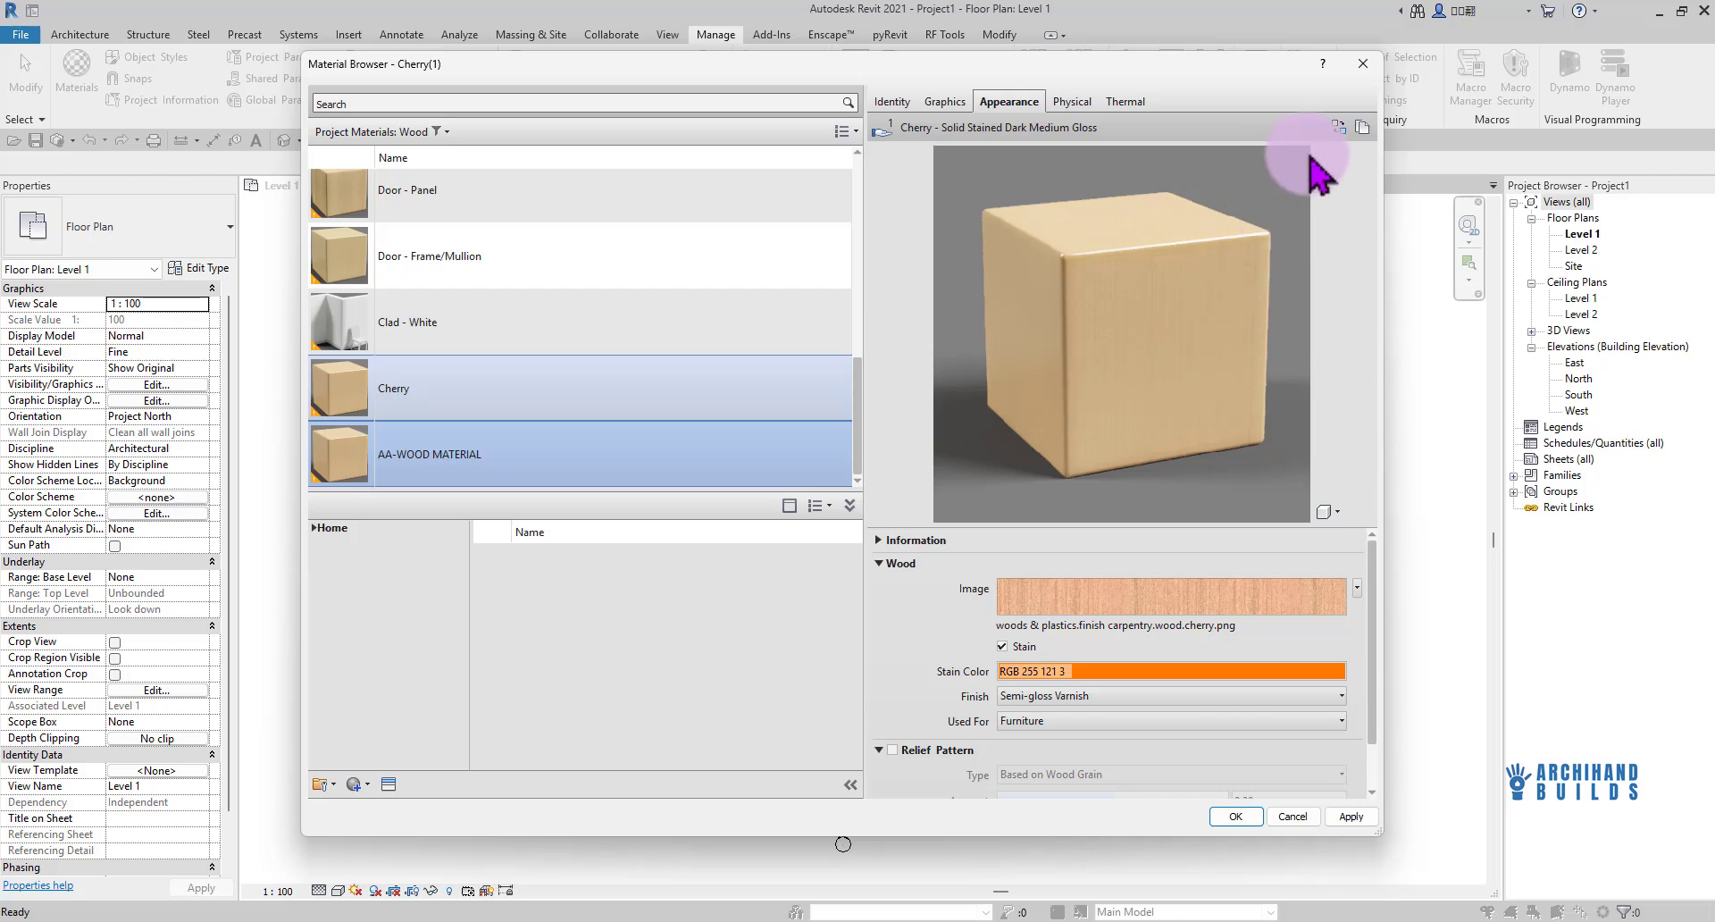
{"action": "left_click", "coordinate": [1363, 127]}
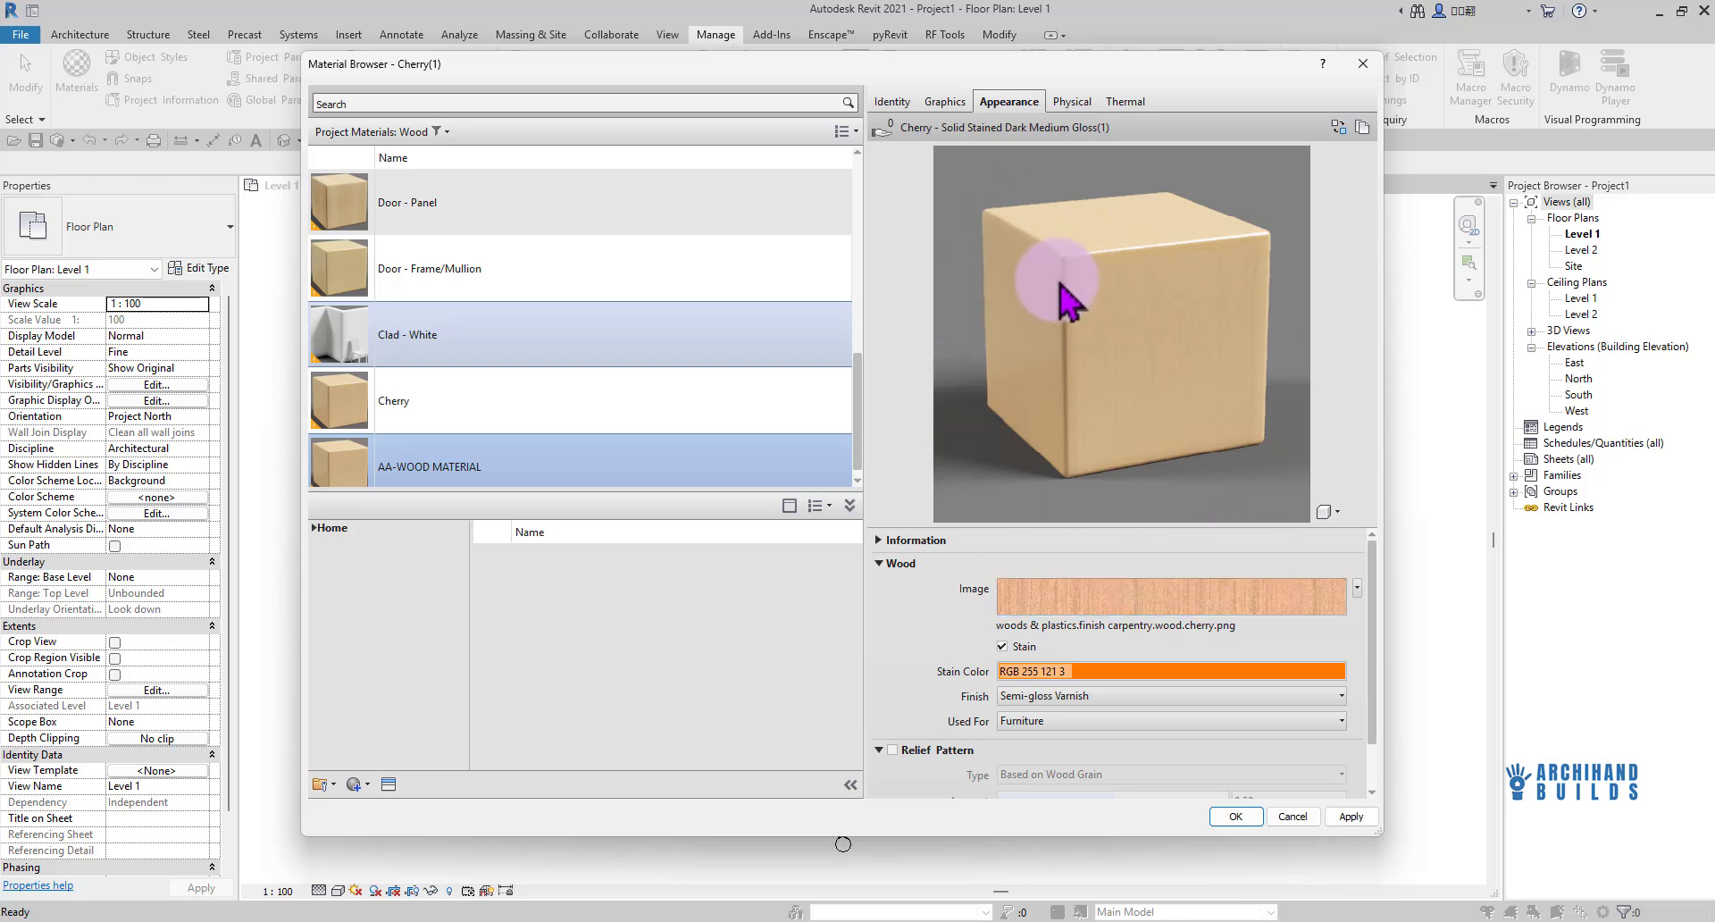
Duplicate the physical and thermal assets of AA-WOOD MATERIAL so they are independent of the Cherry material
{"action": "left_click", "coordinate": [1083, 102]}
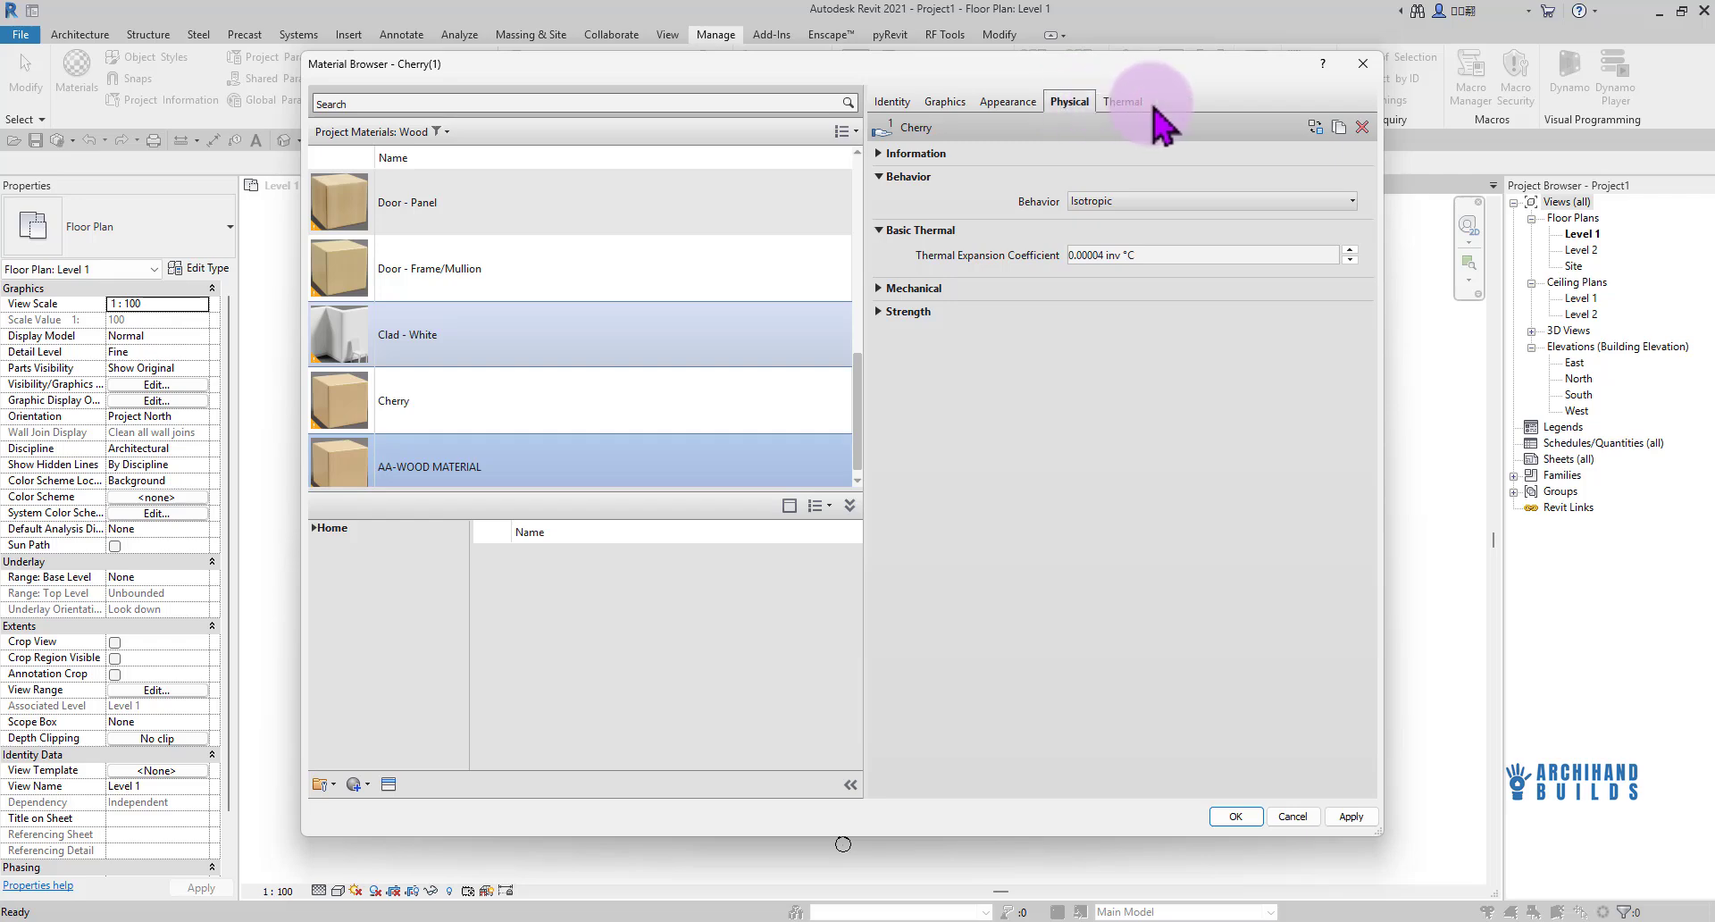
{"action": "left_click", "coordinate": [1339, 127]}
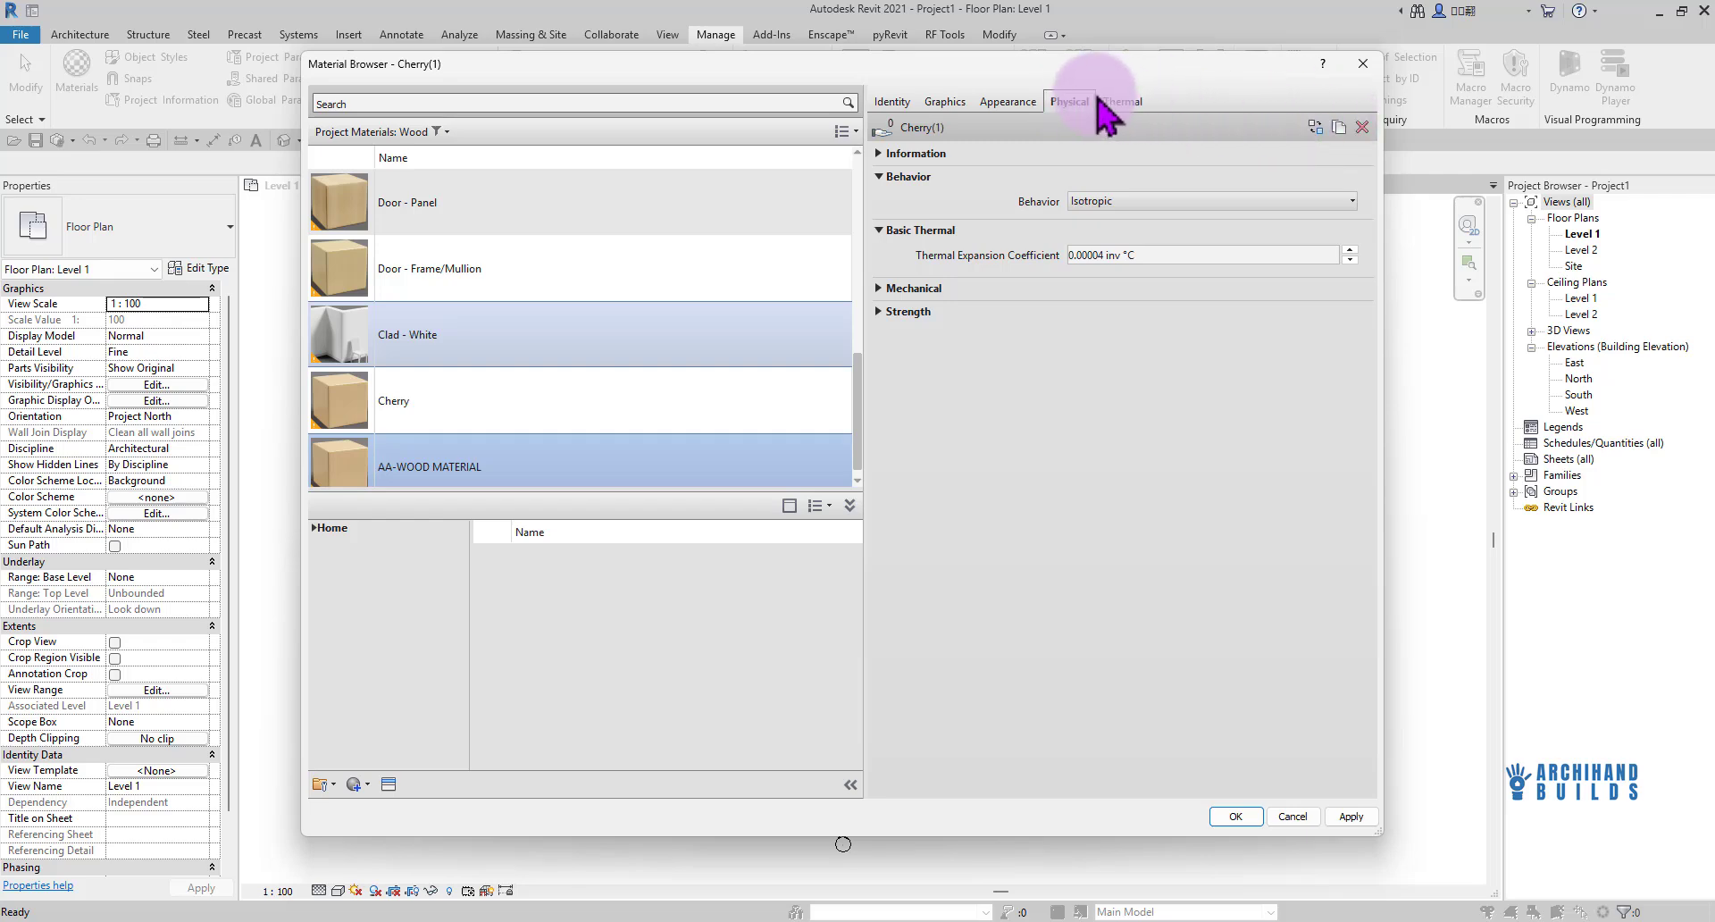
{"action": "left_click", "coordinate": [1124, 102]}
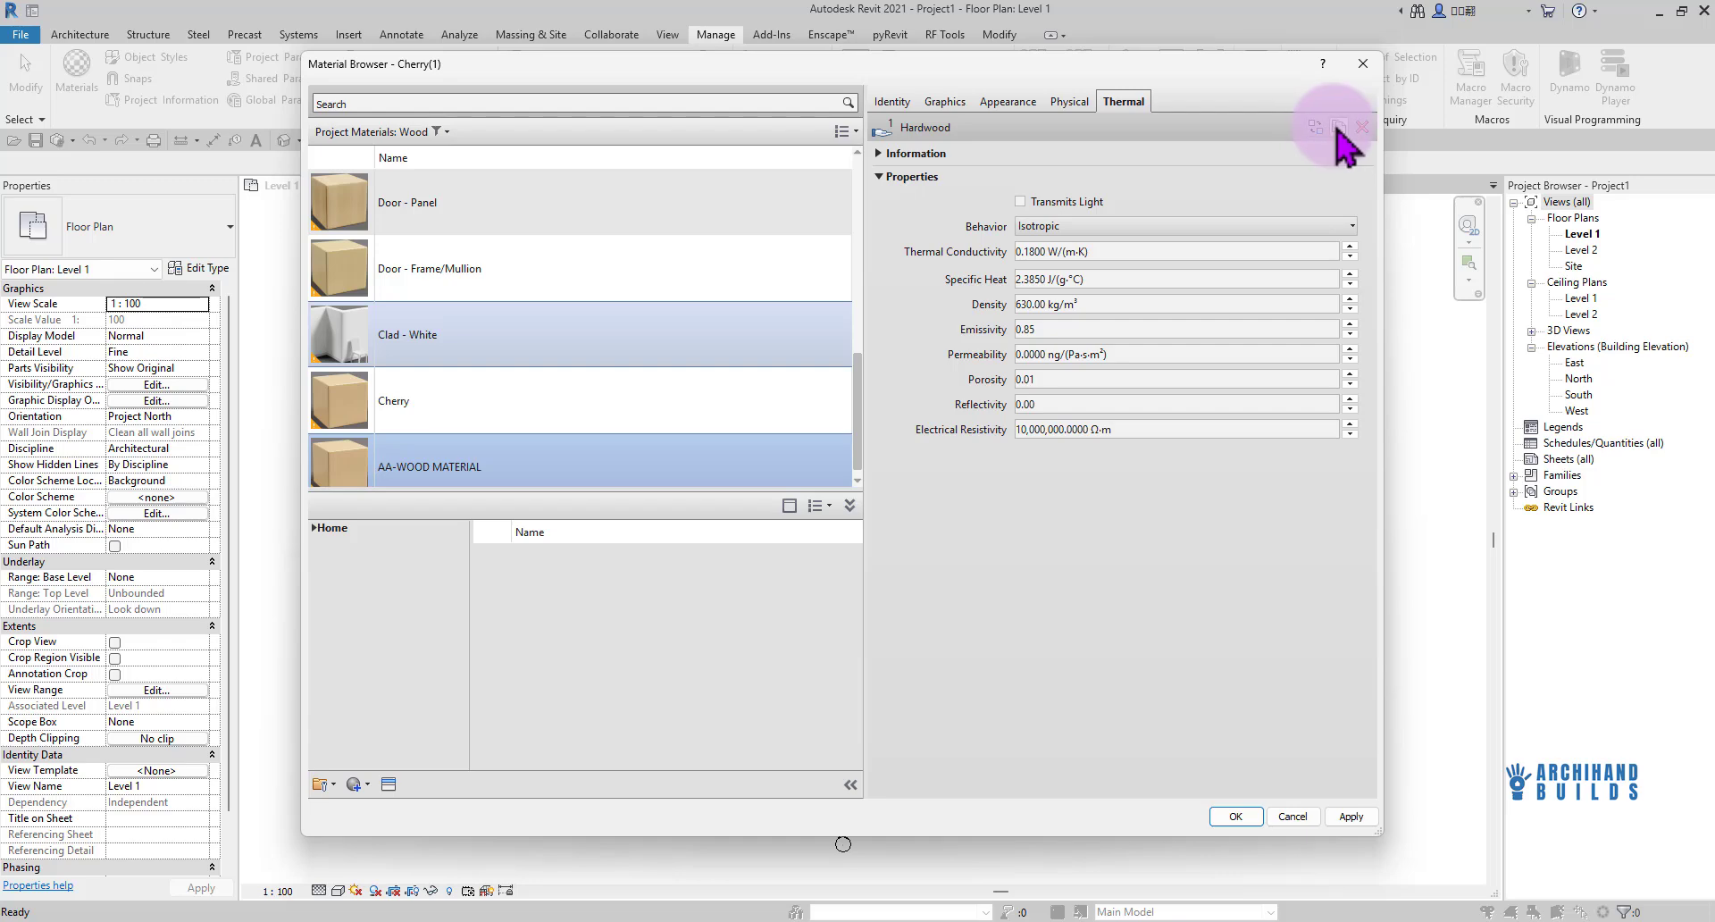
{"action": "left_click", "coordinate": [1339, 127]}
{"action": "left_click", "coordinate": [1084, 251]}
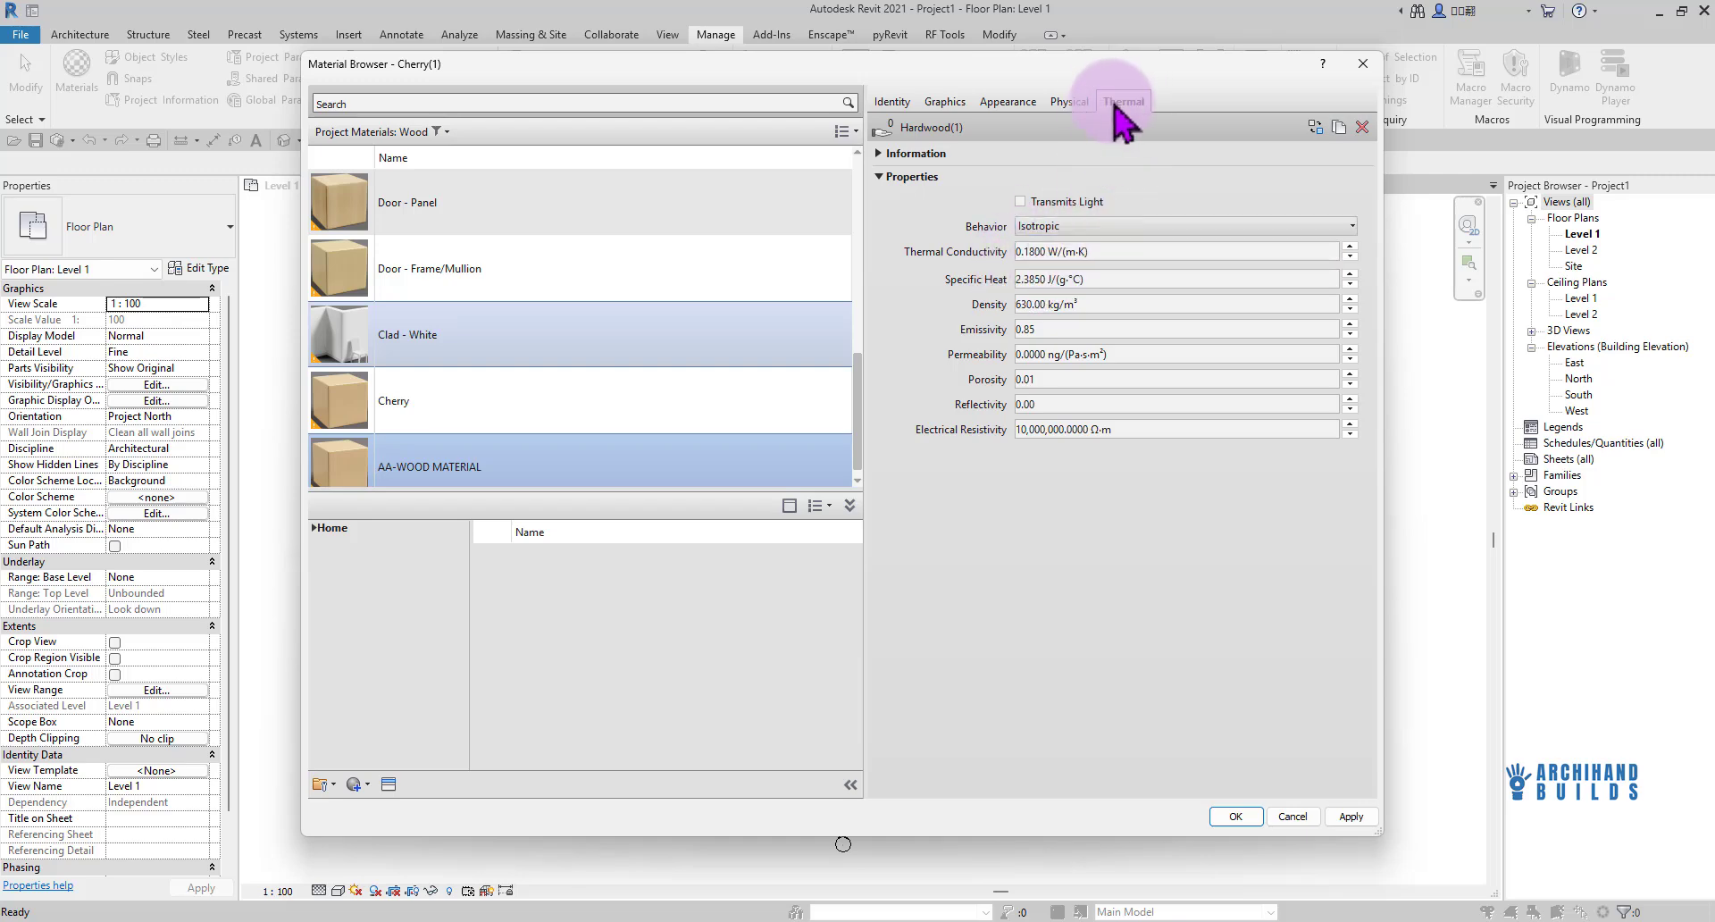
Review the duplicated physical and thermal assets of AA-WOOD MATERIAL
{"action": "left_click", "coordinate": [1070, 102]}
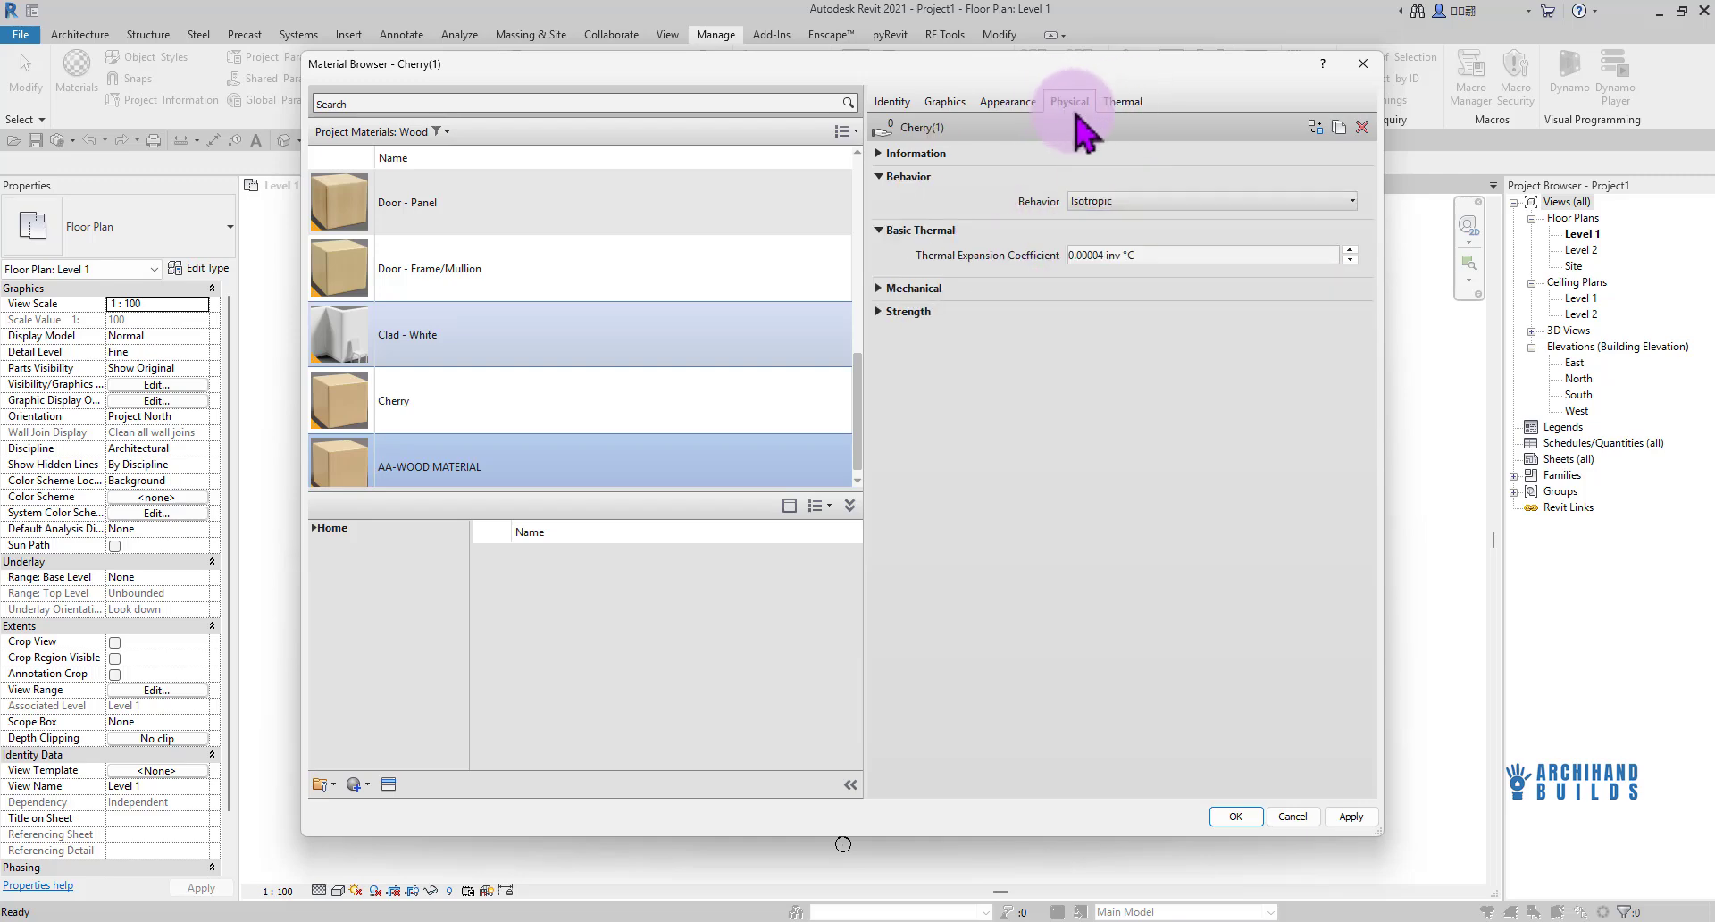
{"action": "left_click", "coordinate": [1122, 102]}
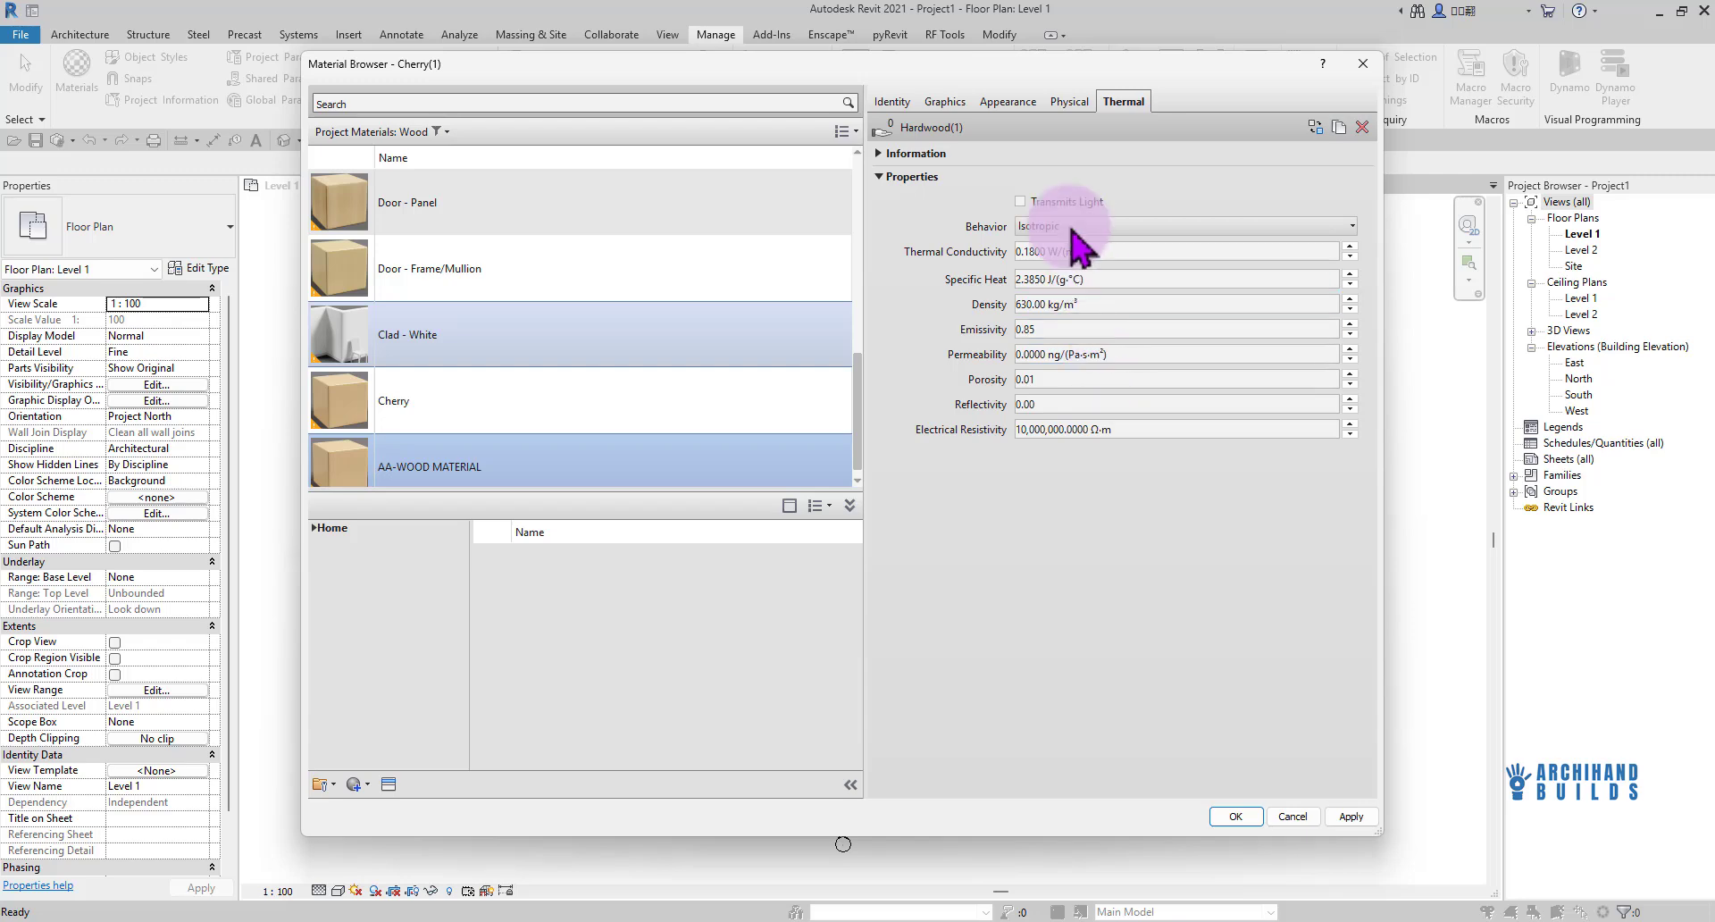
{"action": "left_click", "coordinate": [1069, 101]}
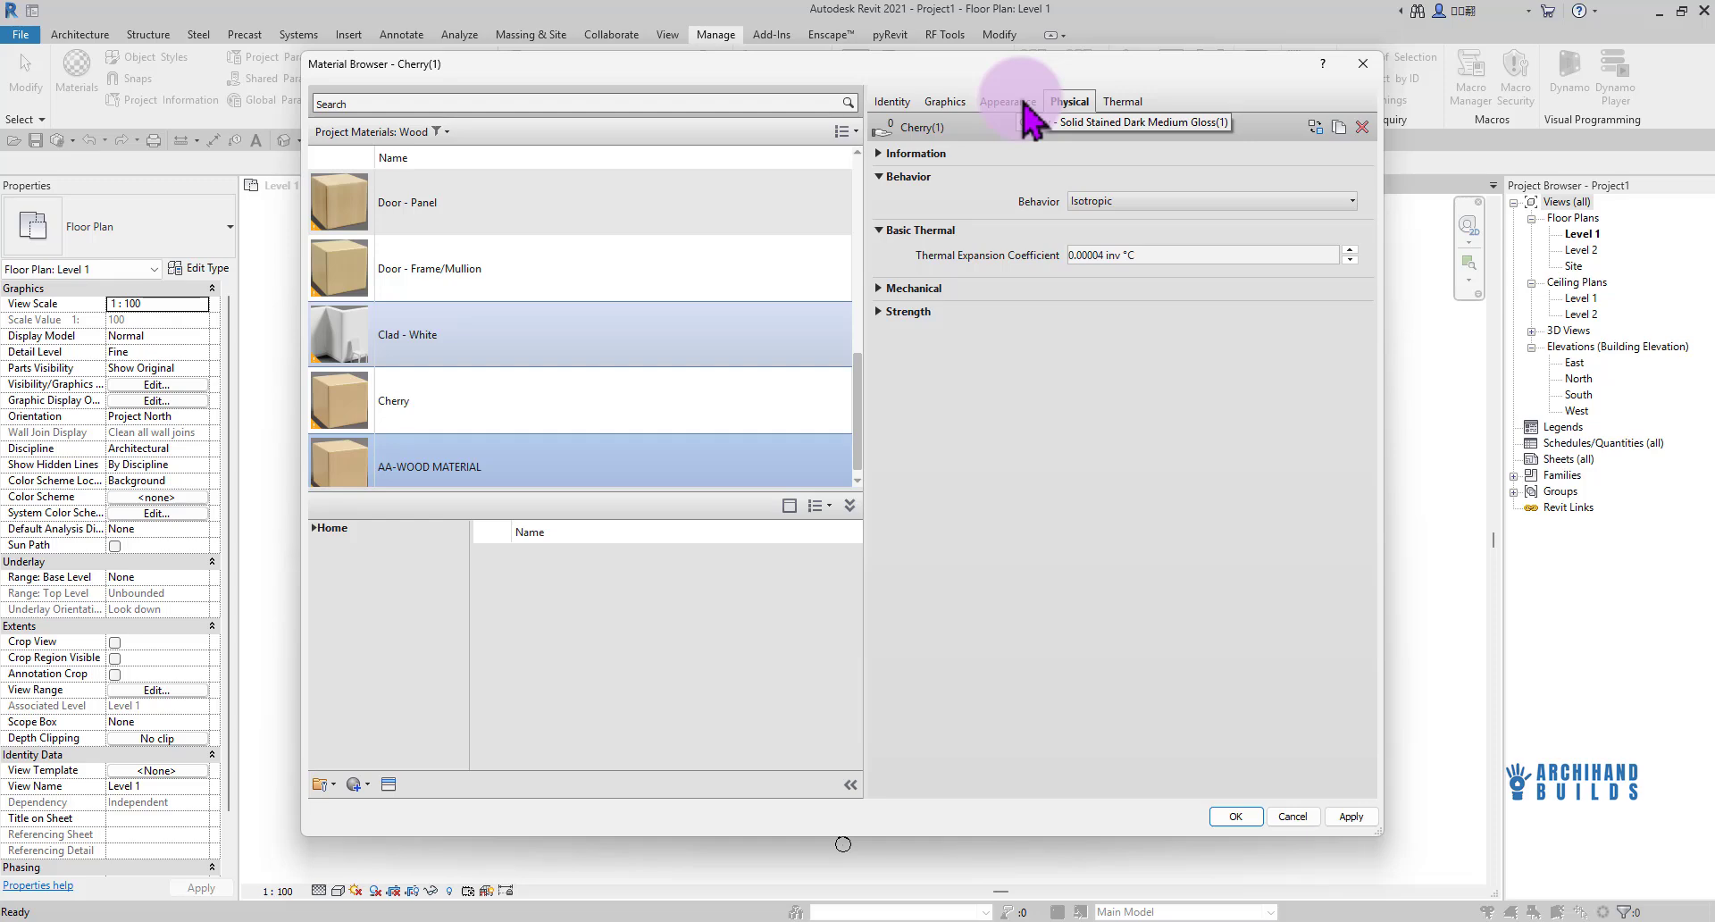
{"action": "left_click", "coordinate": [1104, 103]}
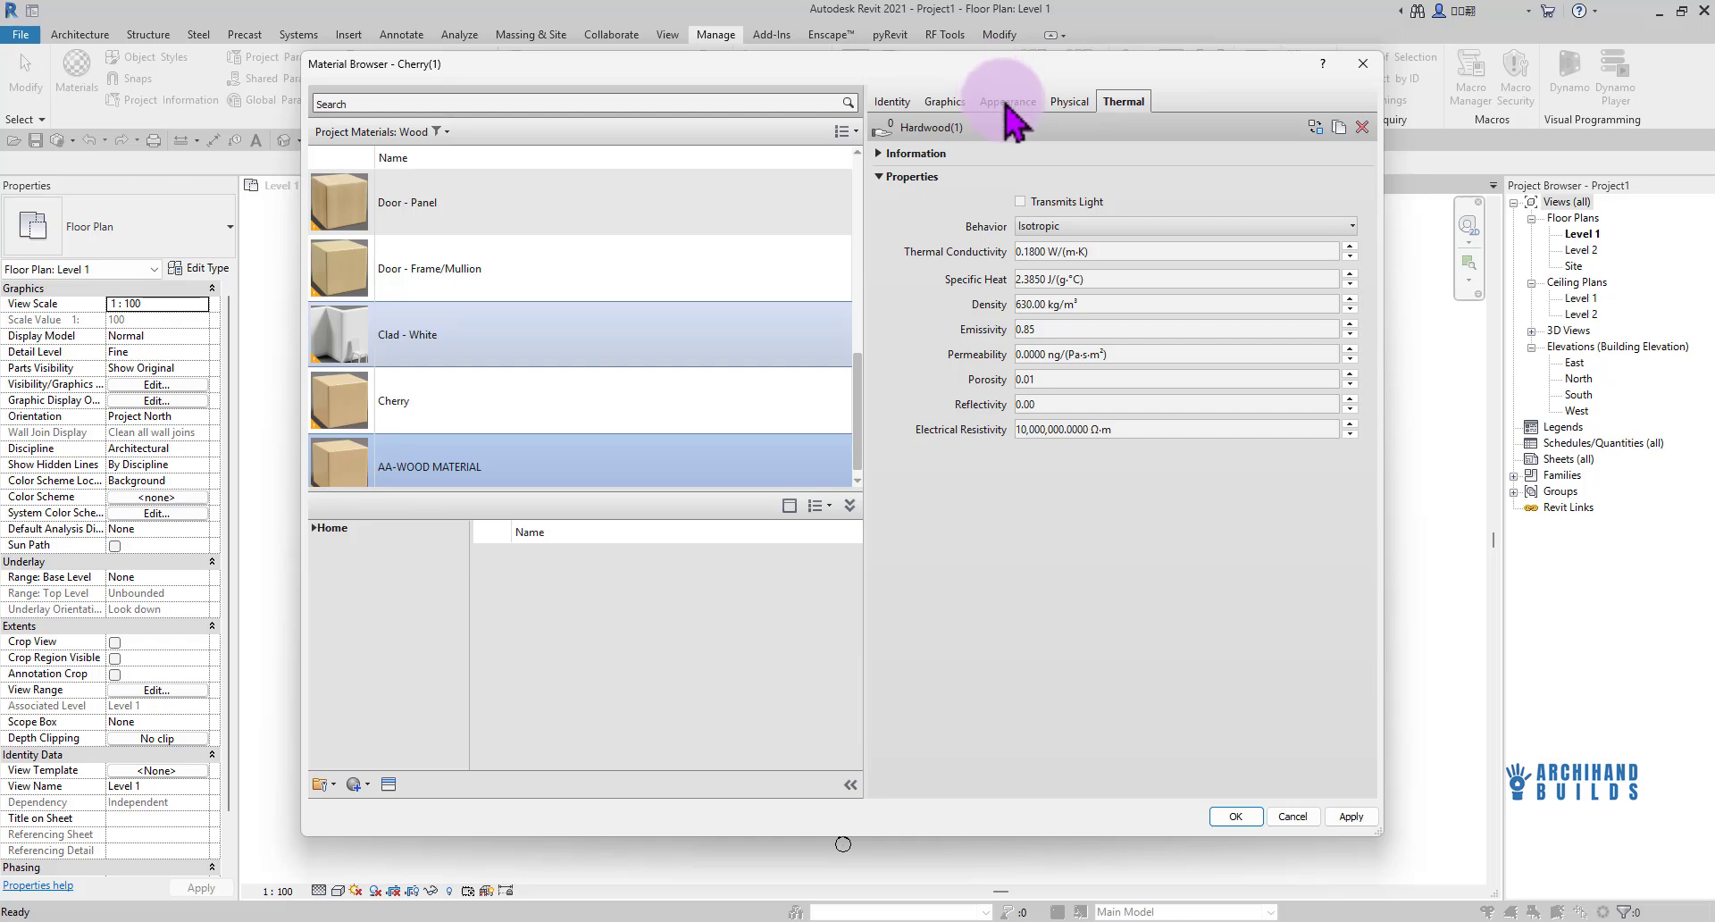
Set the appearance preview scene of AA-WOOD MATERIAL to Canvas
{"action": "left_click", "coordinate": [1007, 103]}
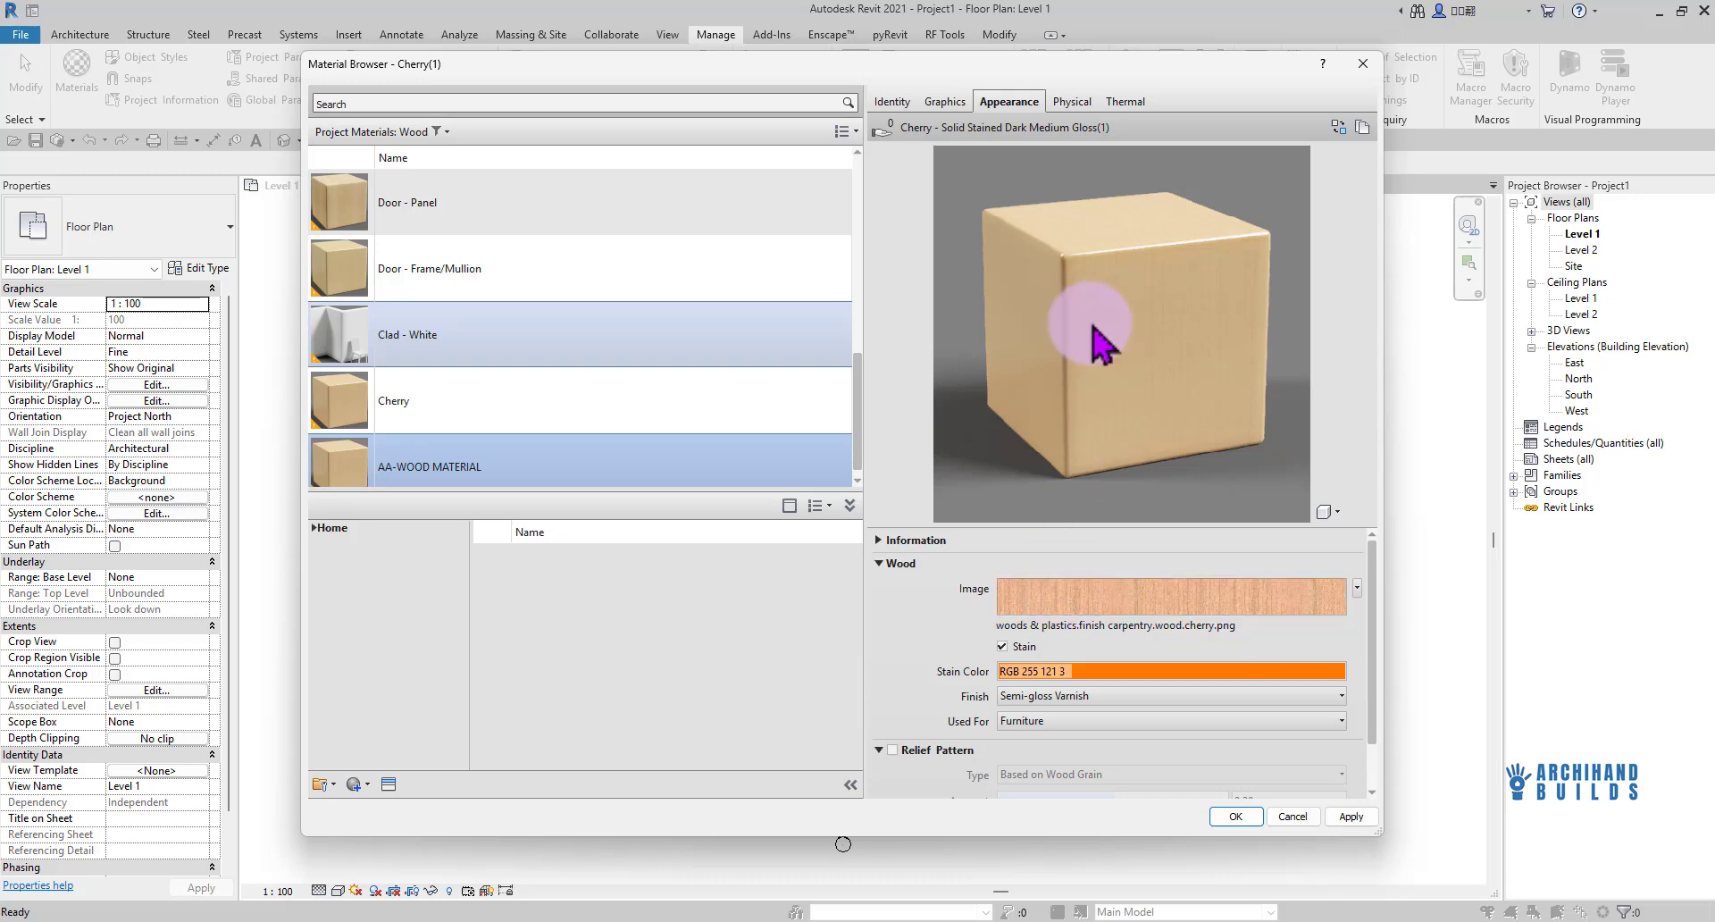
{"action": "scroll", "coordinate": [615, 350], "scroll_direction": "down", "scroll_amount": 1}
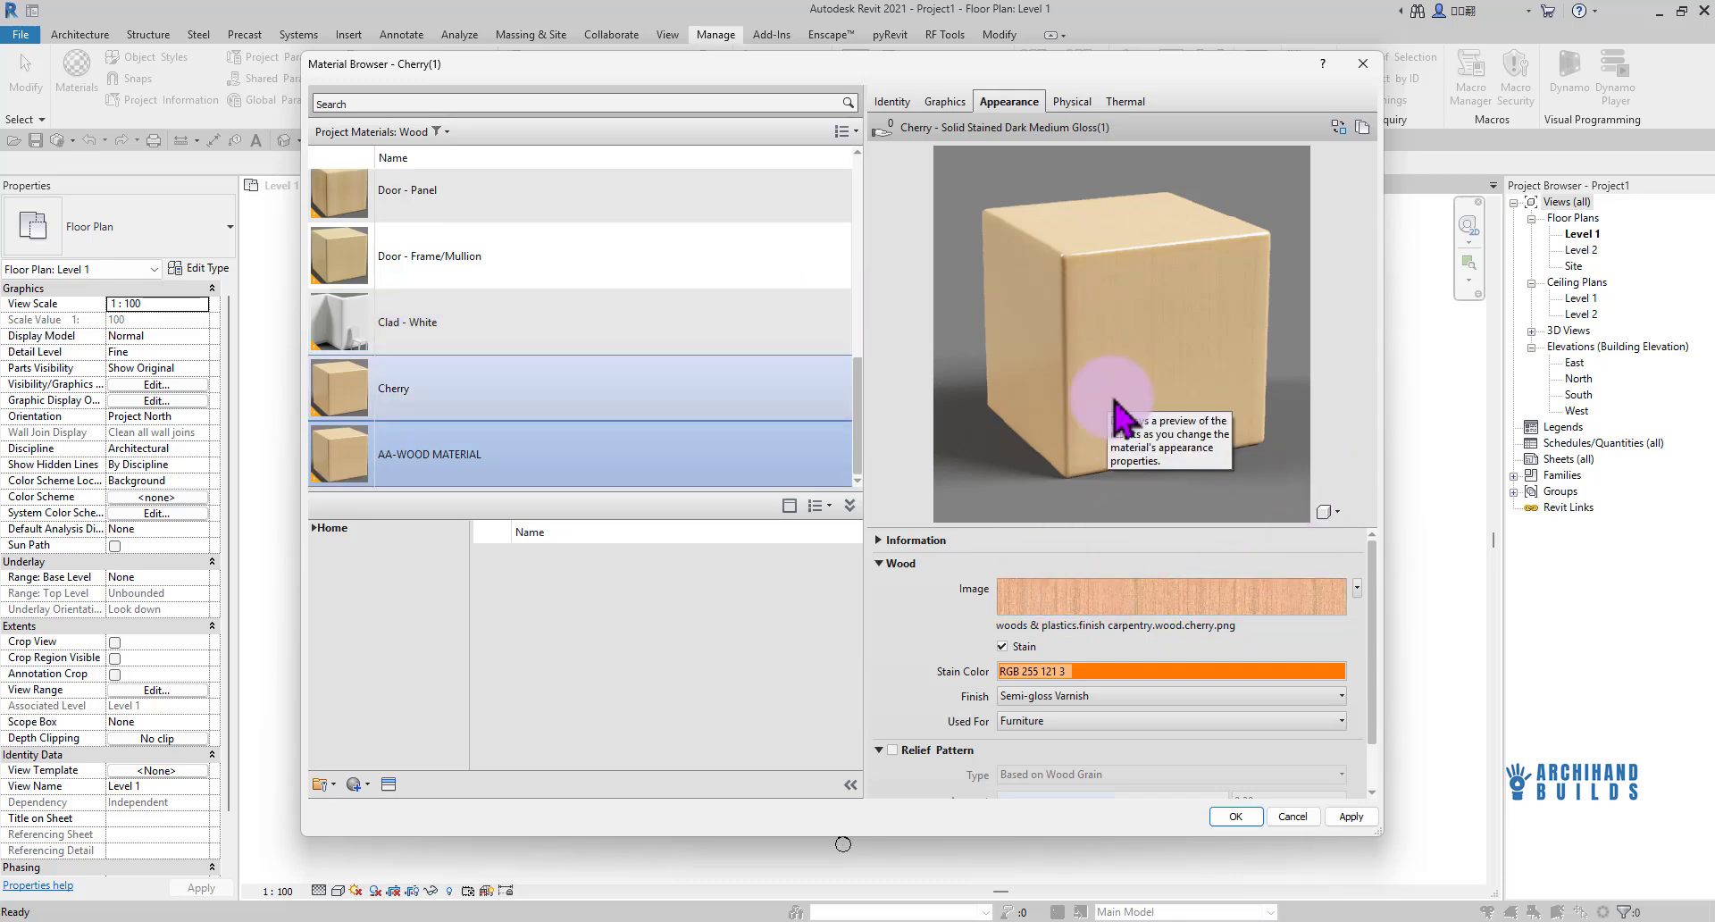
{"action": "left_click", "coordinate": [1328, 513]}
{"action": "mouse_move", "coordinate": [1313, 536]}
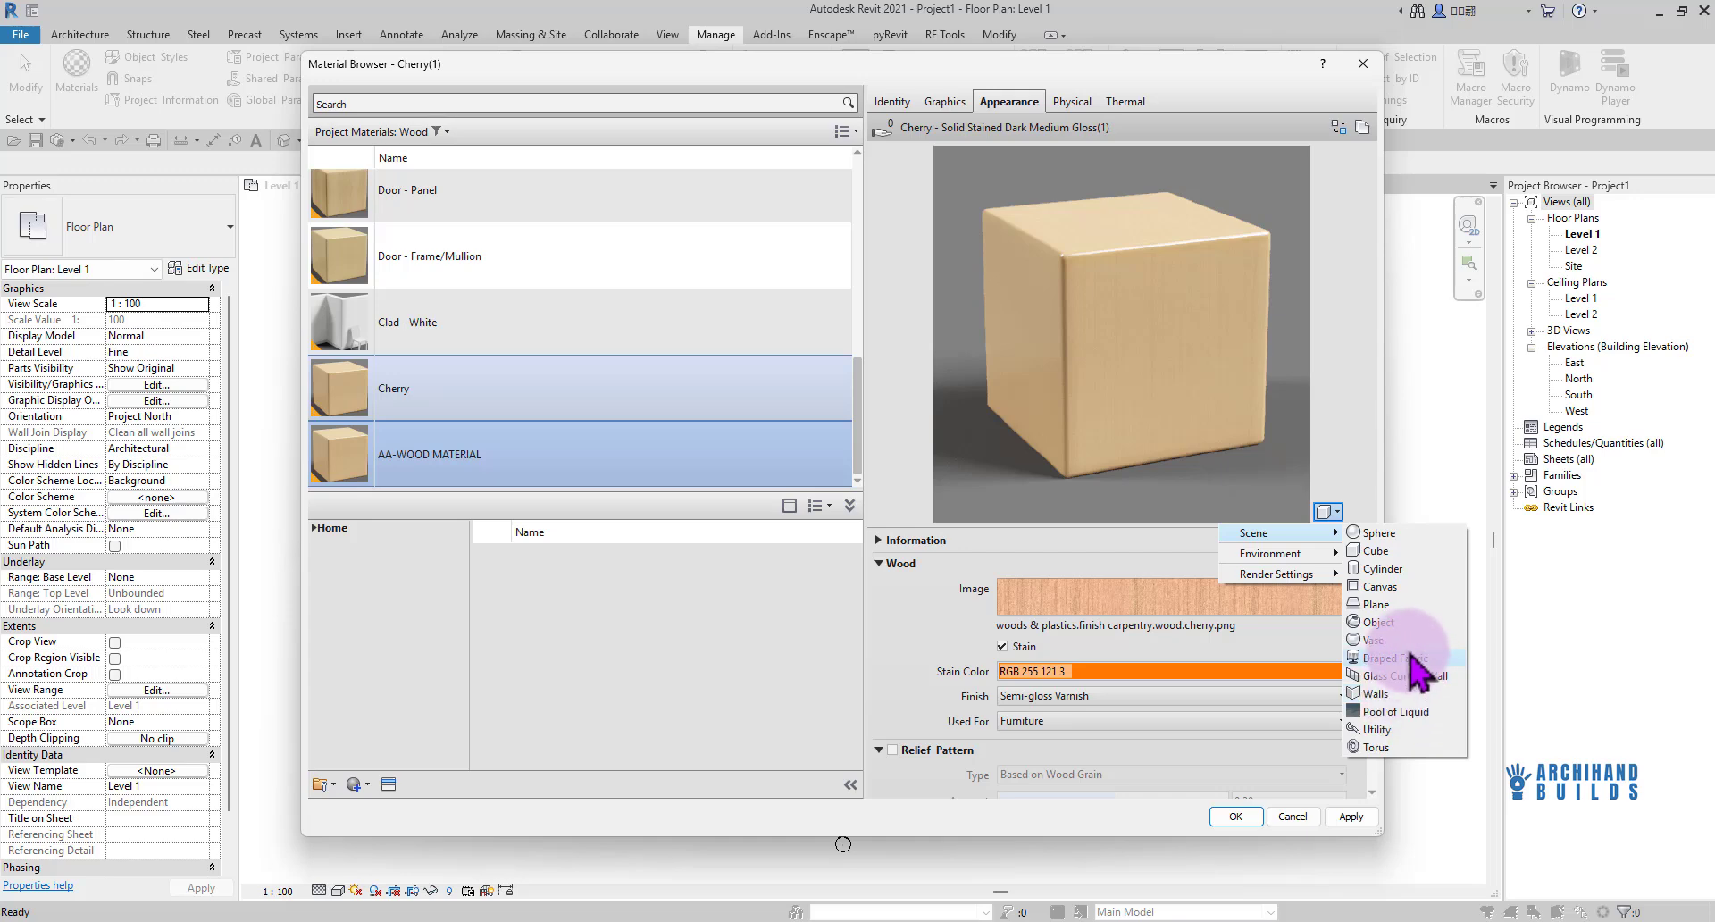
{"action": "left_click", "coordinate": [1391, 569]}
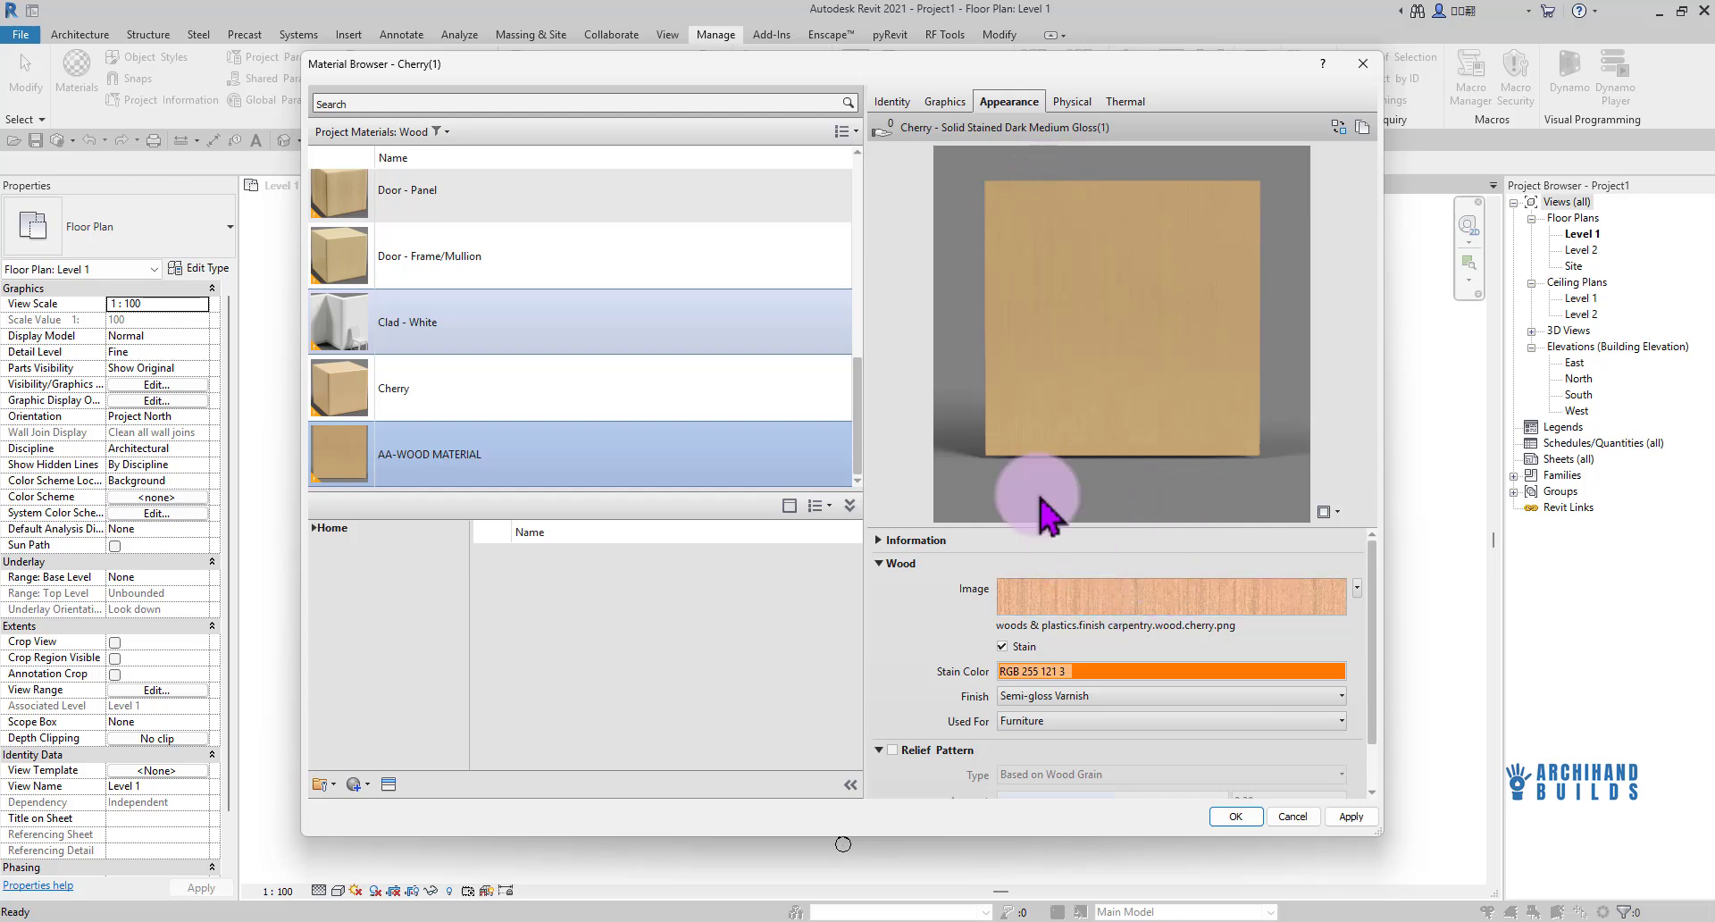
Browse the texture images in the Mats folder for the wood appearance without replacing the current image
{"action": "left_click", "coordinate": [1124, 627]}
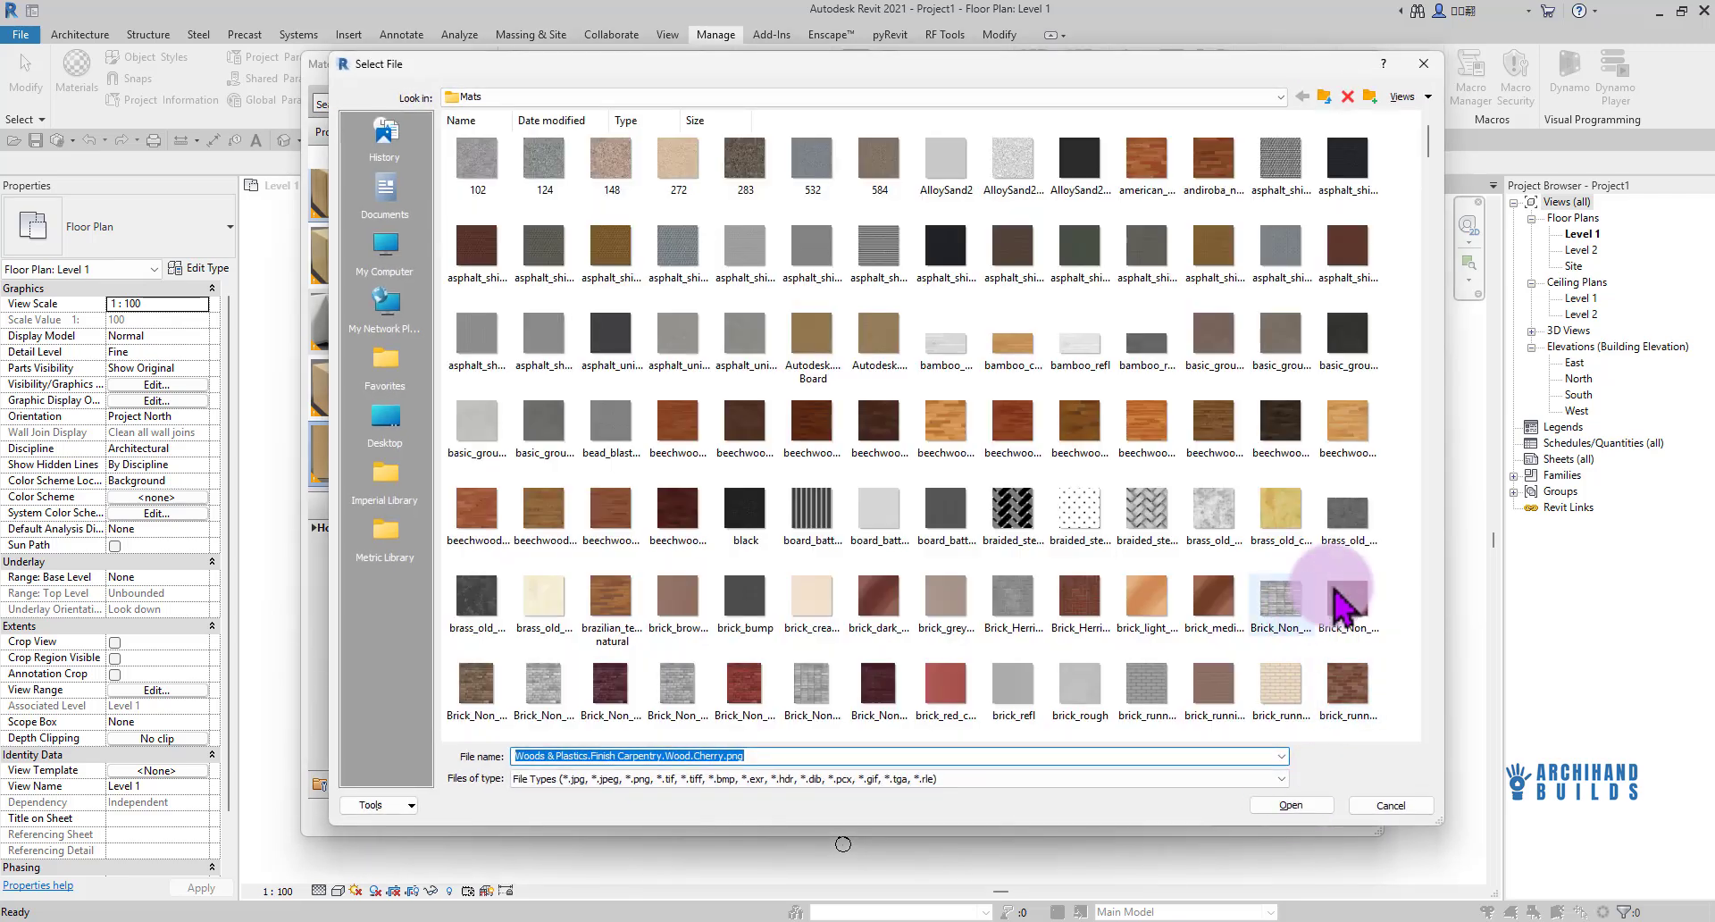
{"action": "scroll", "coordinate": [581, 191], "scroll_direction": "down", "scroll_amount": 6}
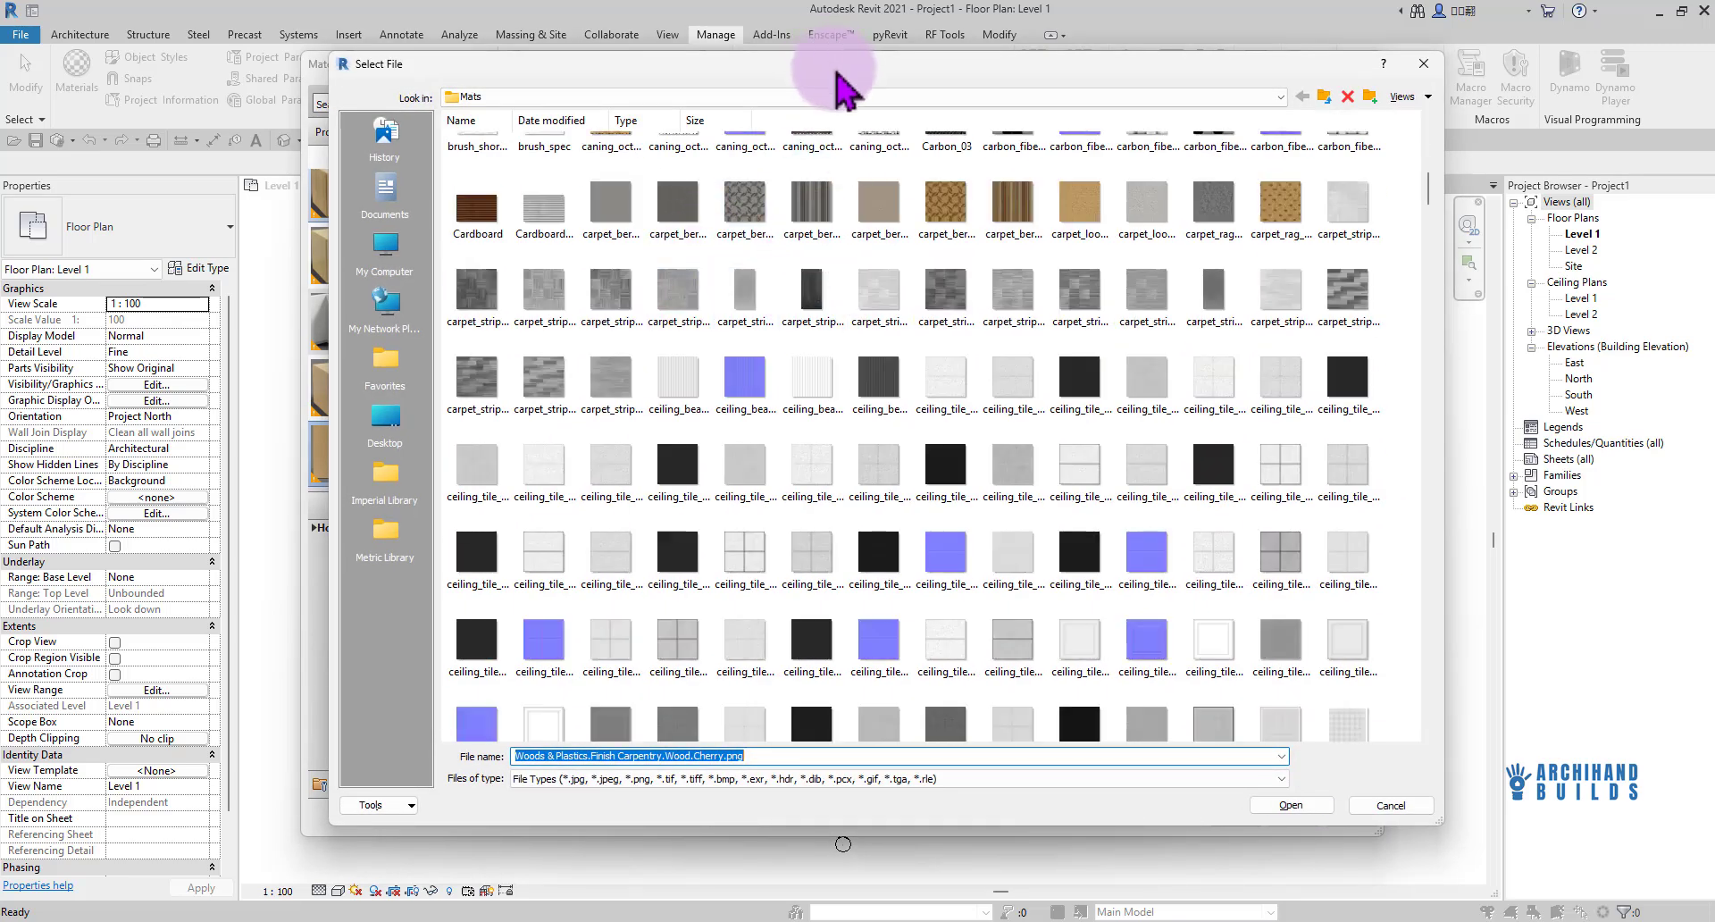
{"action": "left_click_drag", "start_coordinate": [836, 71], "coordinate": [830, 78]}
{"action": "scroll", "coordinate": [860, 383], "scroll_direction": "up", "scroll_amount": 6}
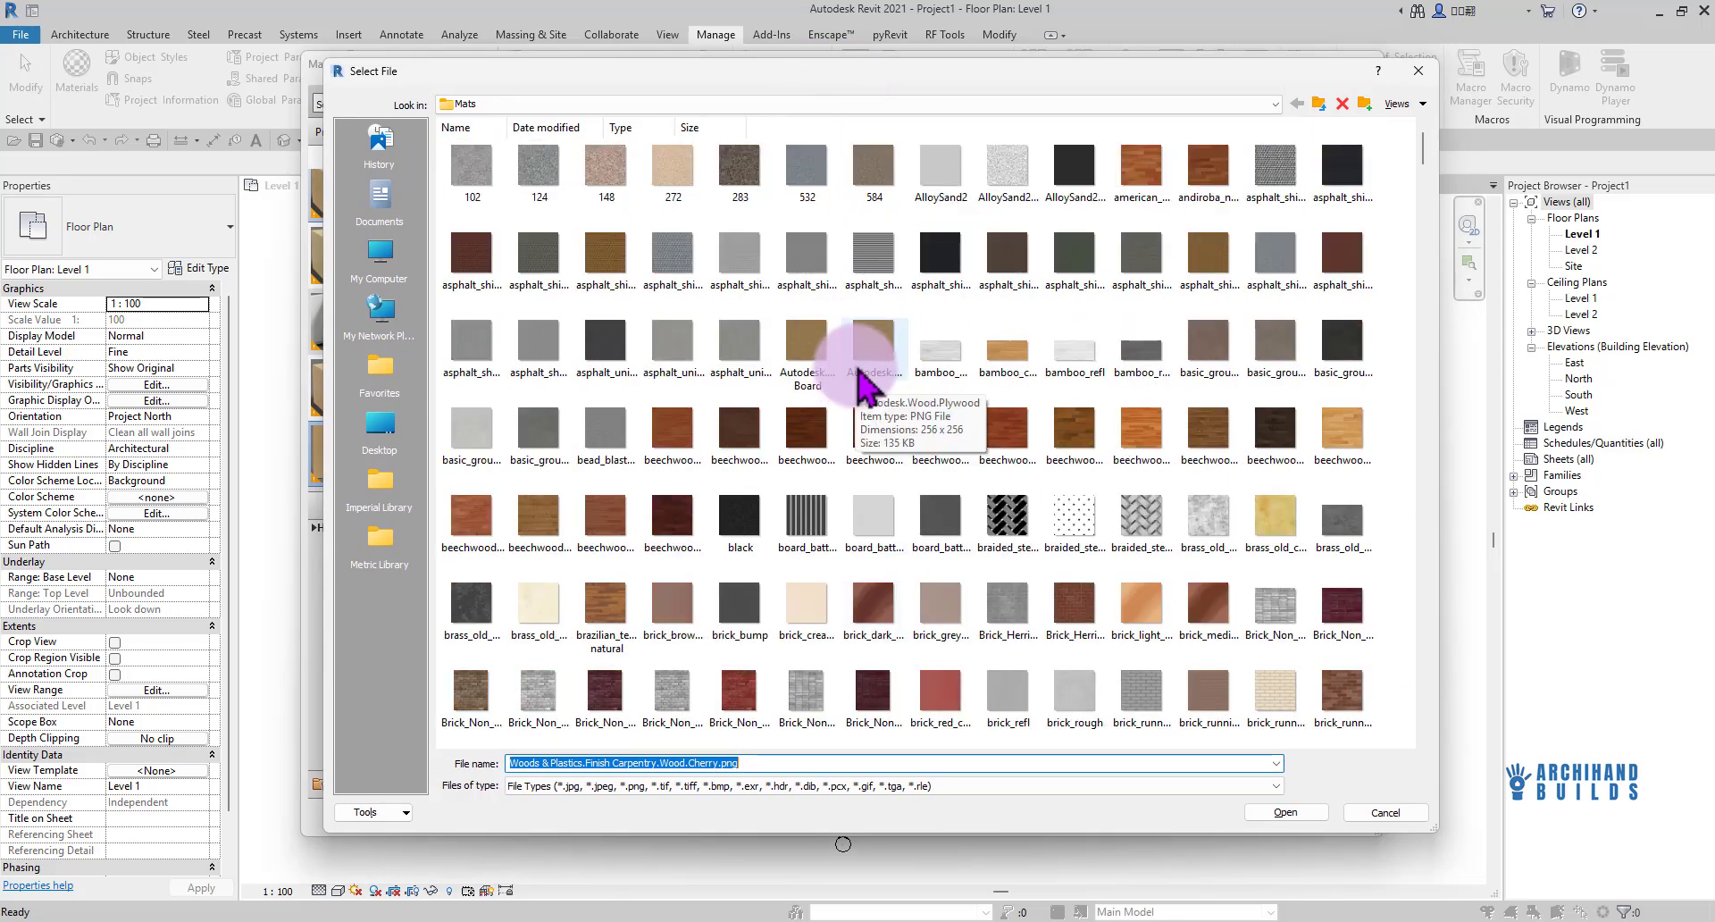
{"action": "scroll", "coordinate": [813, 353], "scroll_direction": "down", "scroll_amount": 10}
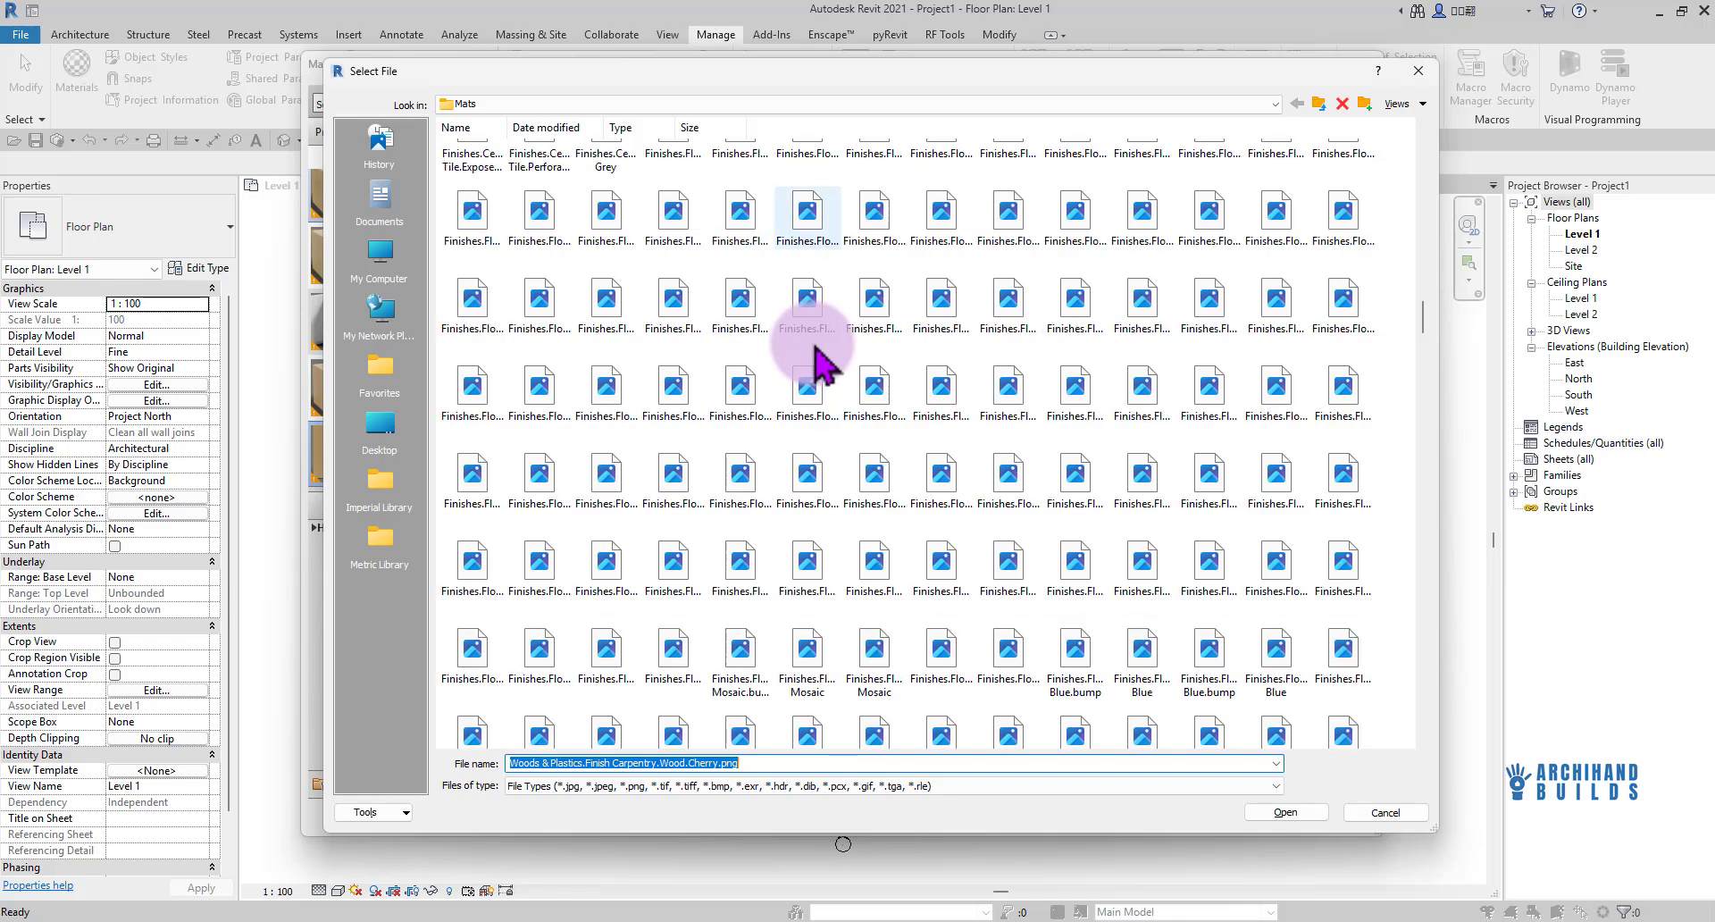
{"action": "scroll", "coordinate": [816, 337], "scroll_direction": "down", "scroll_amount": 5}
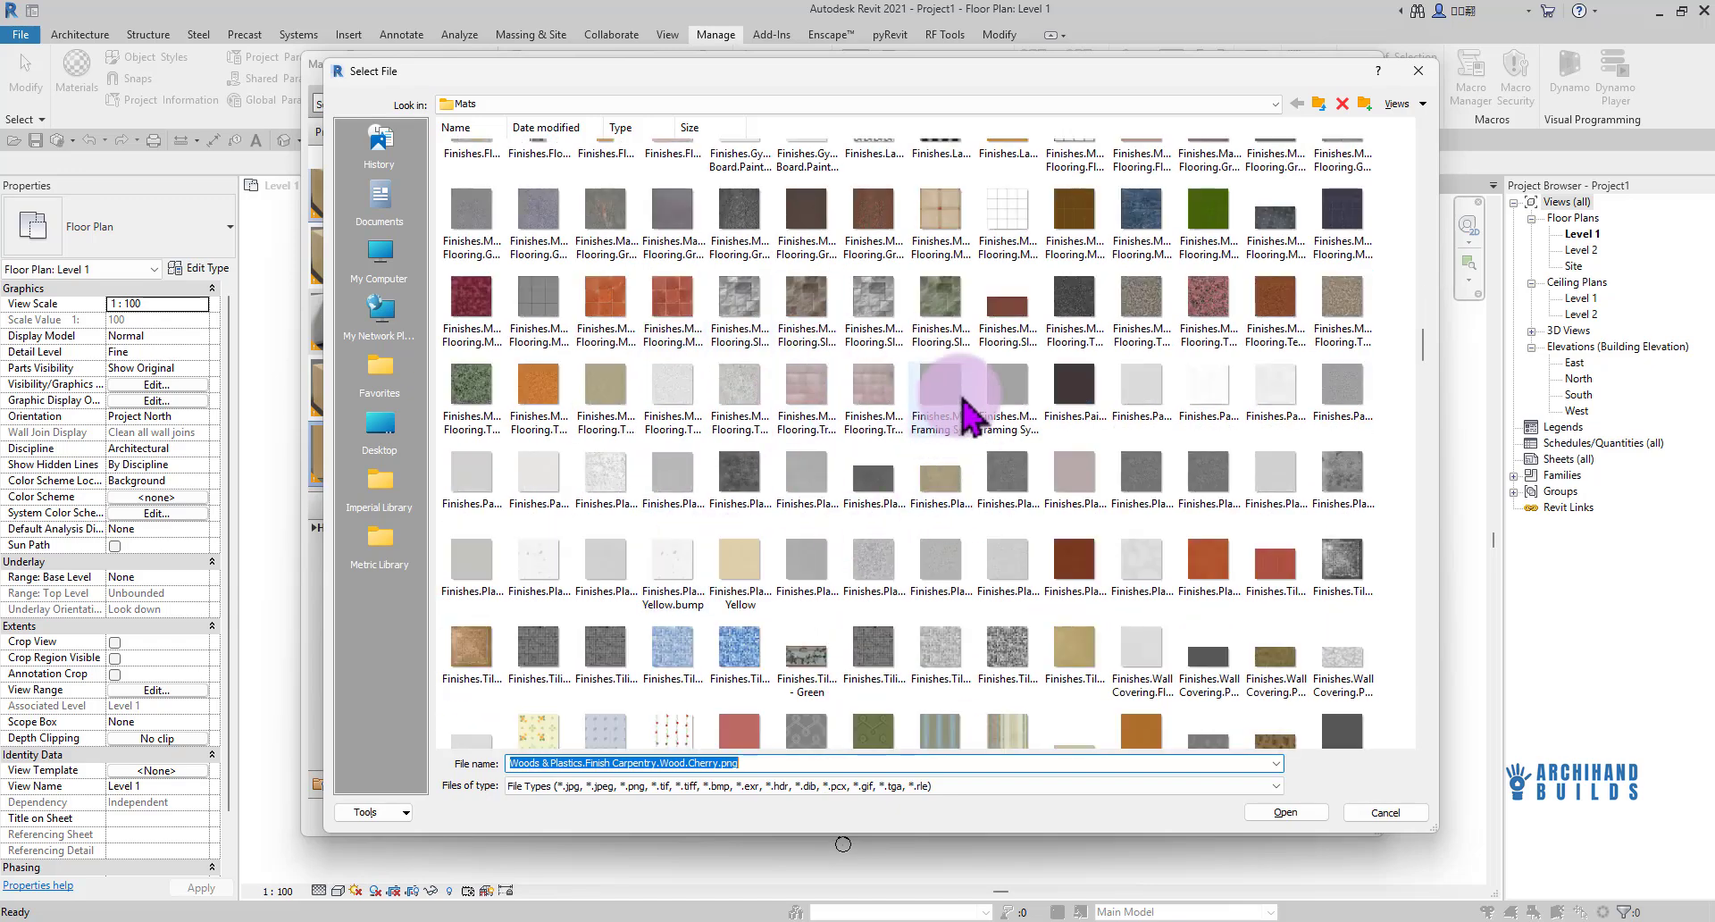
{"action": "left_click", "coordinate": [1418, 71]}
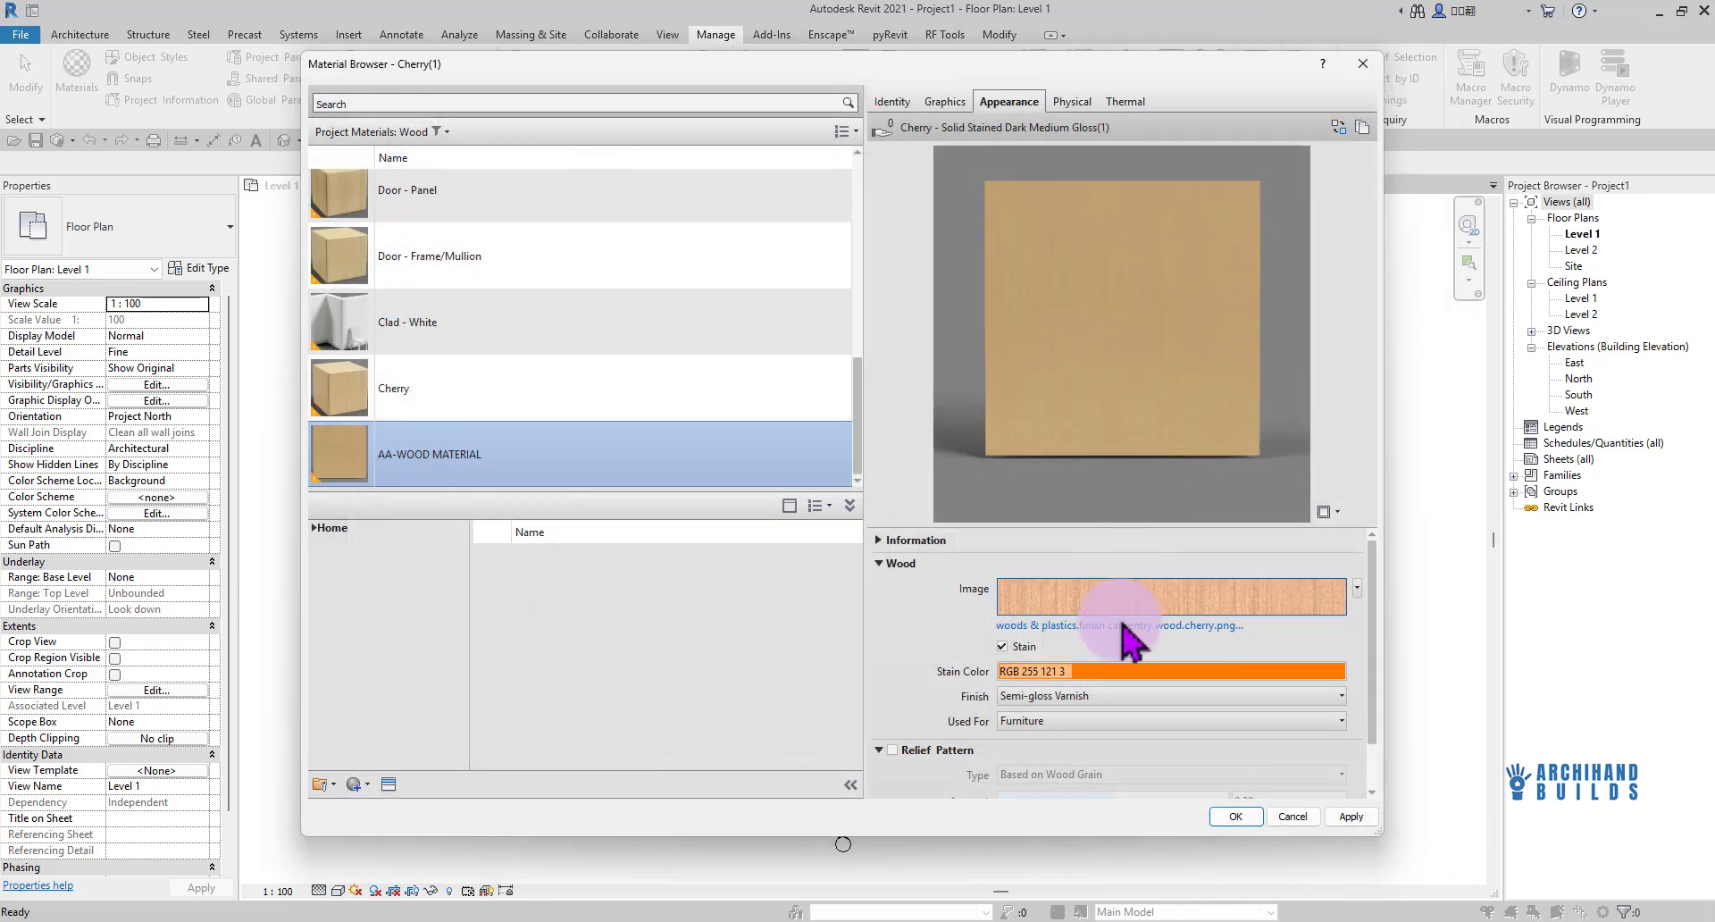
Open the wood appearance's image in the Texture Editor and enlarge the editor to show the position and scale settings
{"action": "mouse_move", "coordinate": [1110, 611]}
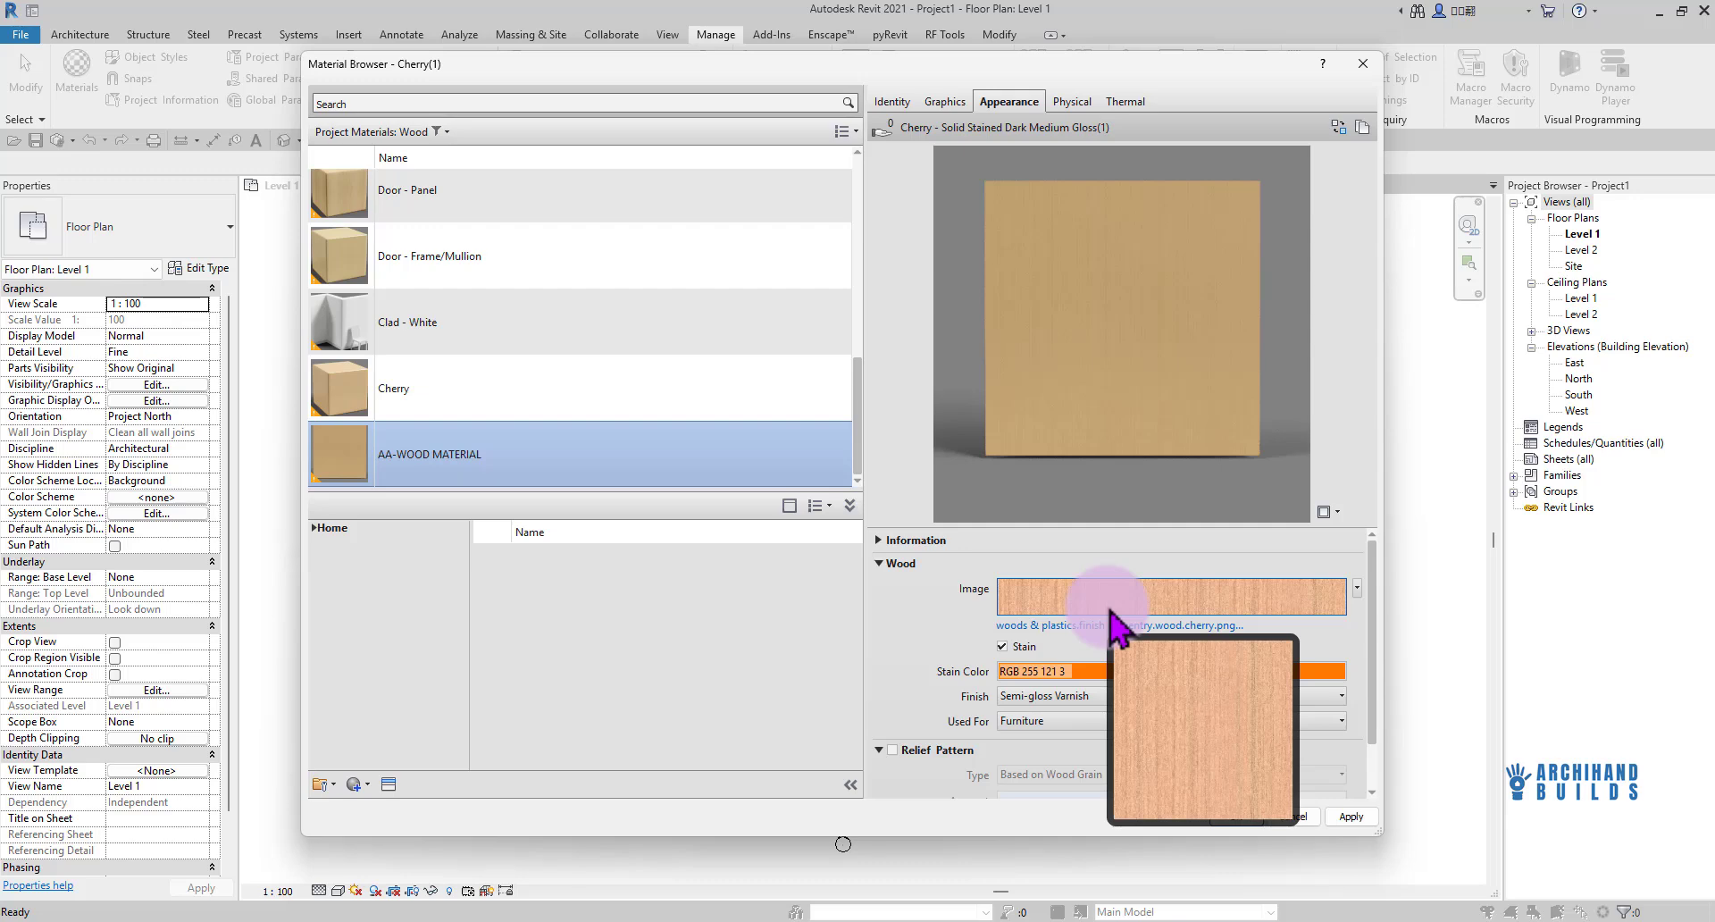
{"action": "left_click", "coordinate": [1111, 611]}
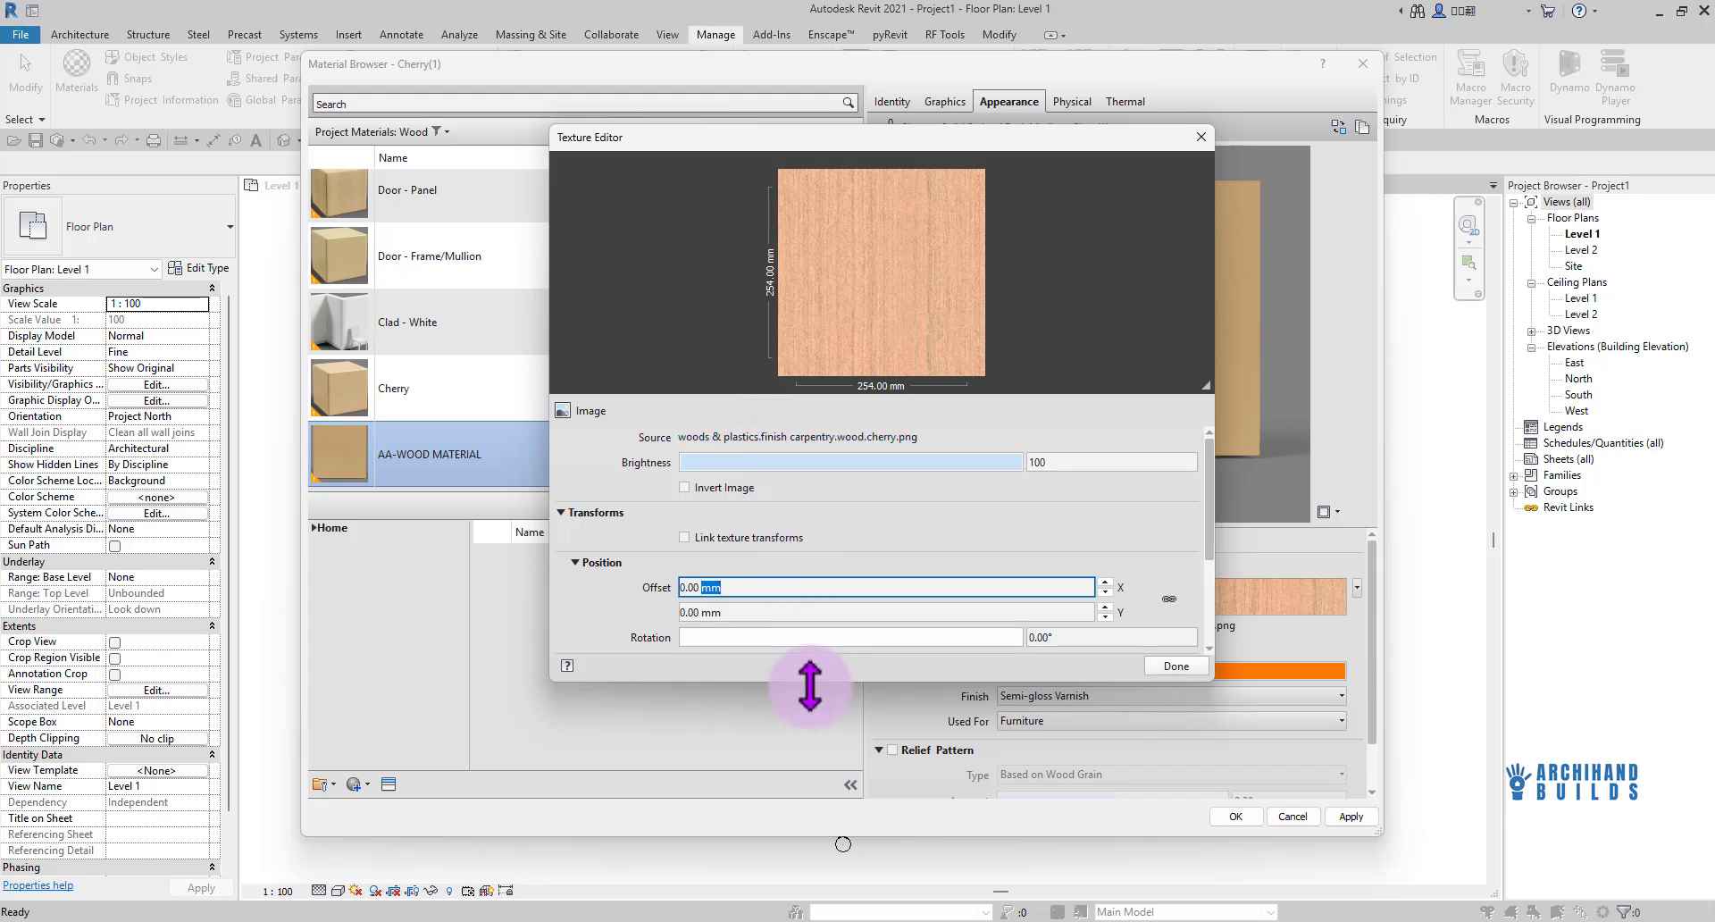
{"action": "left_click_drag", "start_coordinate": [810, 685], "coordinate": [811, 780]}
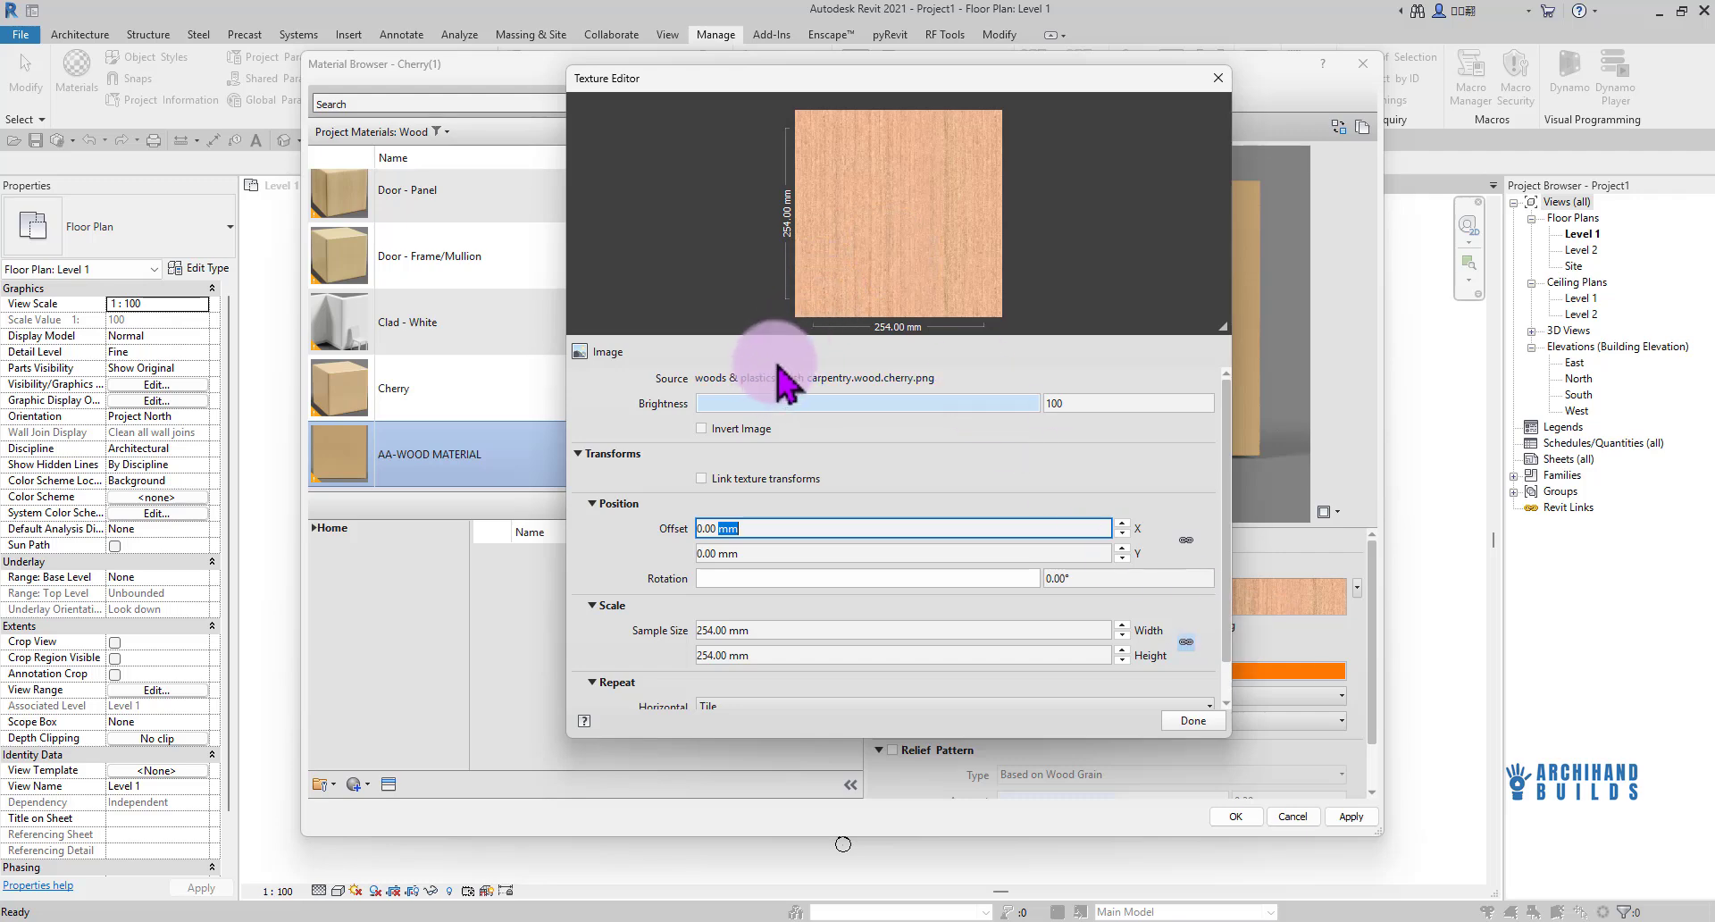
{"action": "left_click_drag", "start_coordinate": [706, 76], "coordinate": [675, 78]}
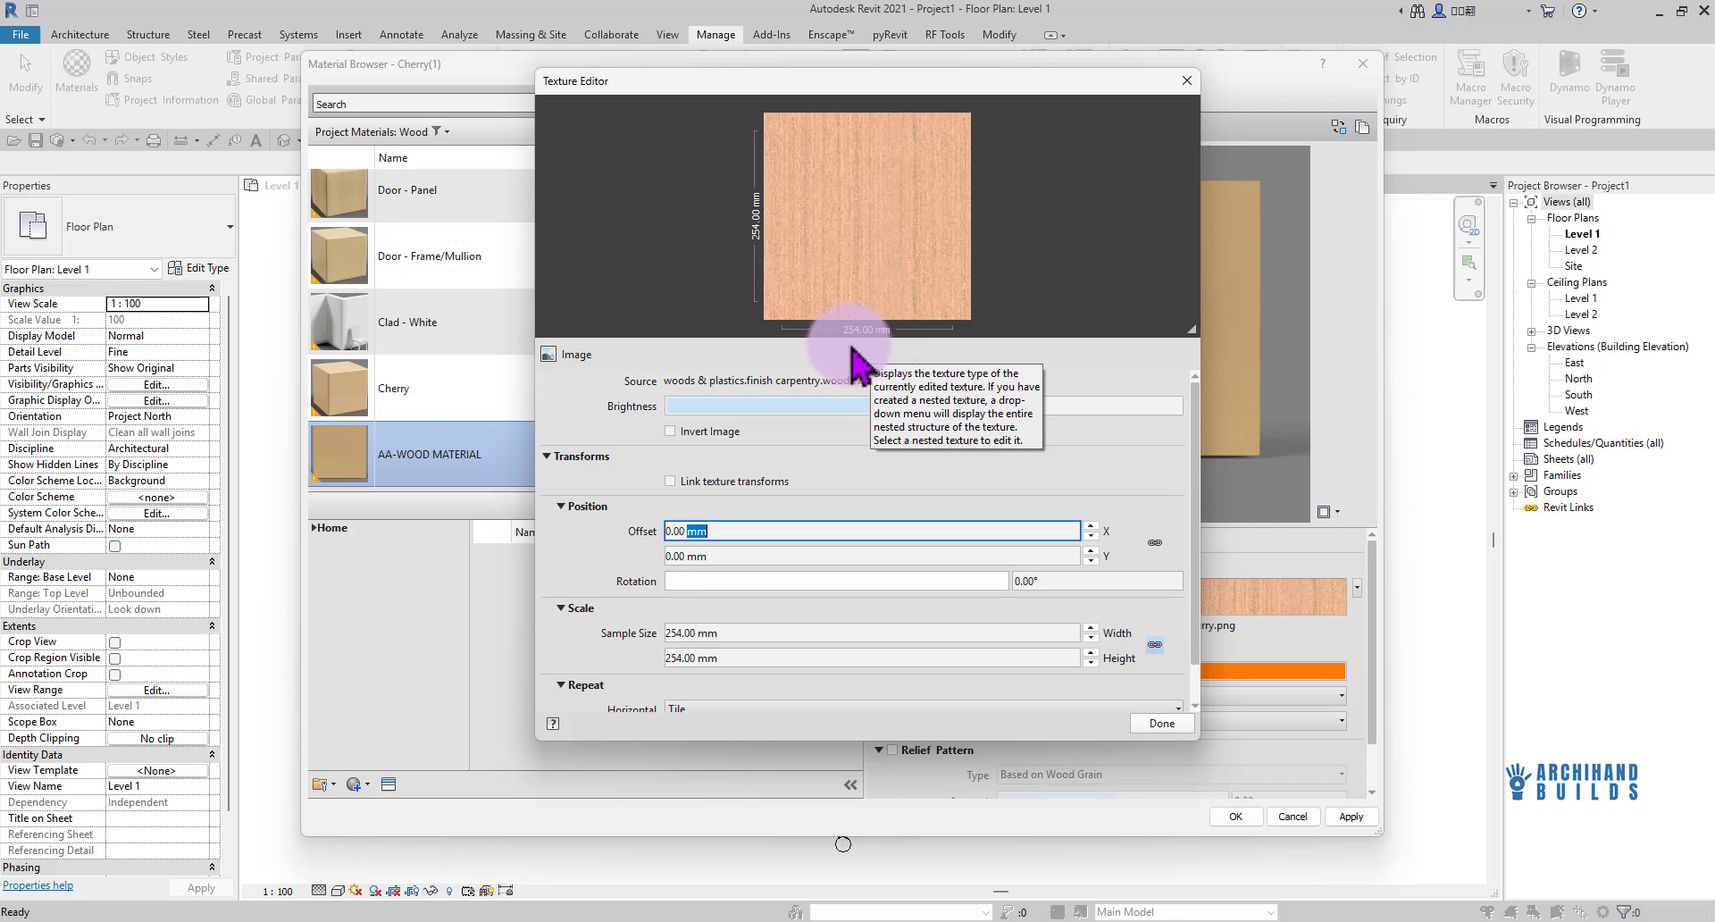
Replace the texture's source image with 3.4.2 Wood.jpg from the WOOD folder on the desktop
{"action": "left_click", "coordinate": [762, 383]}
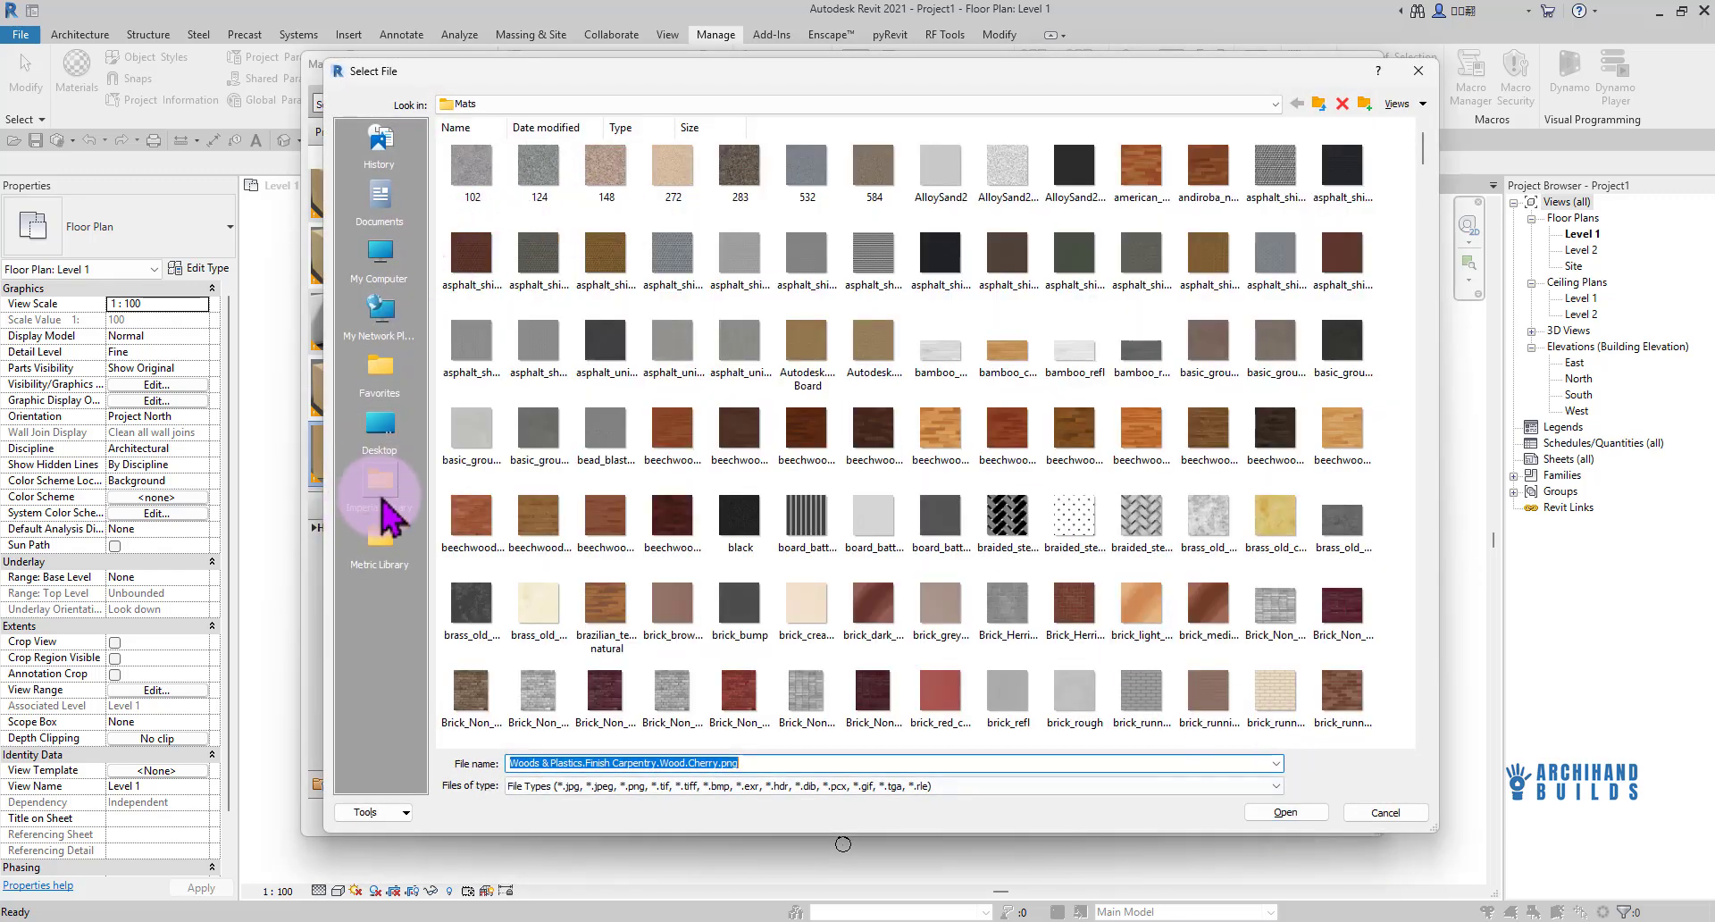
{"action": "left_click", "coordinate": [406, 427]}
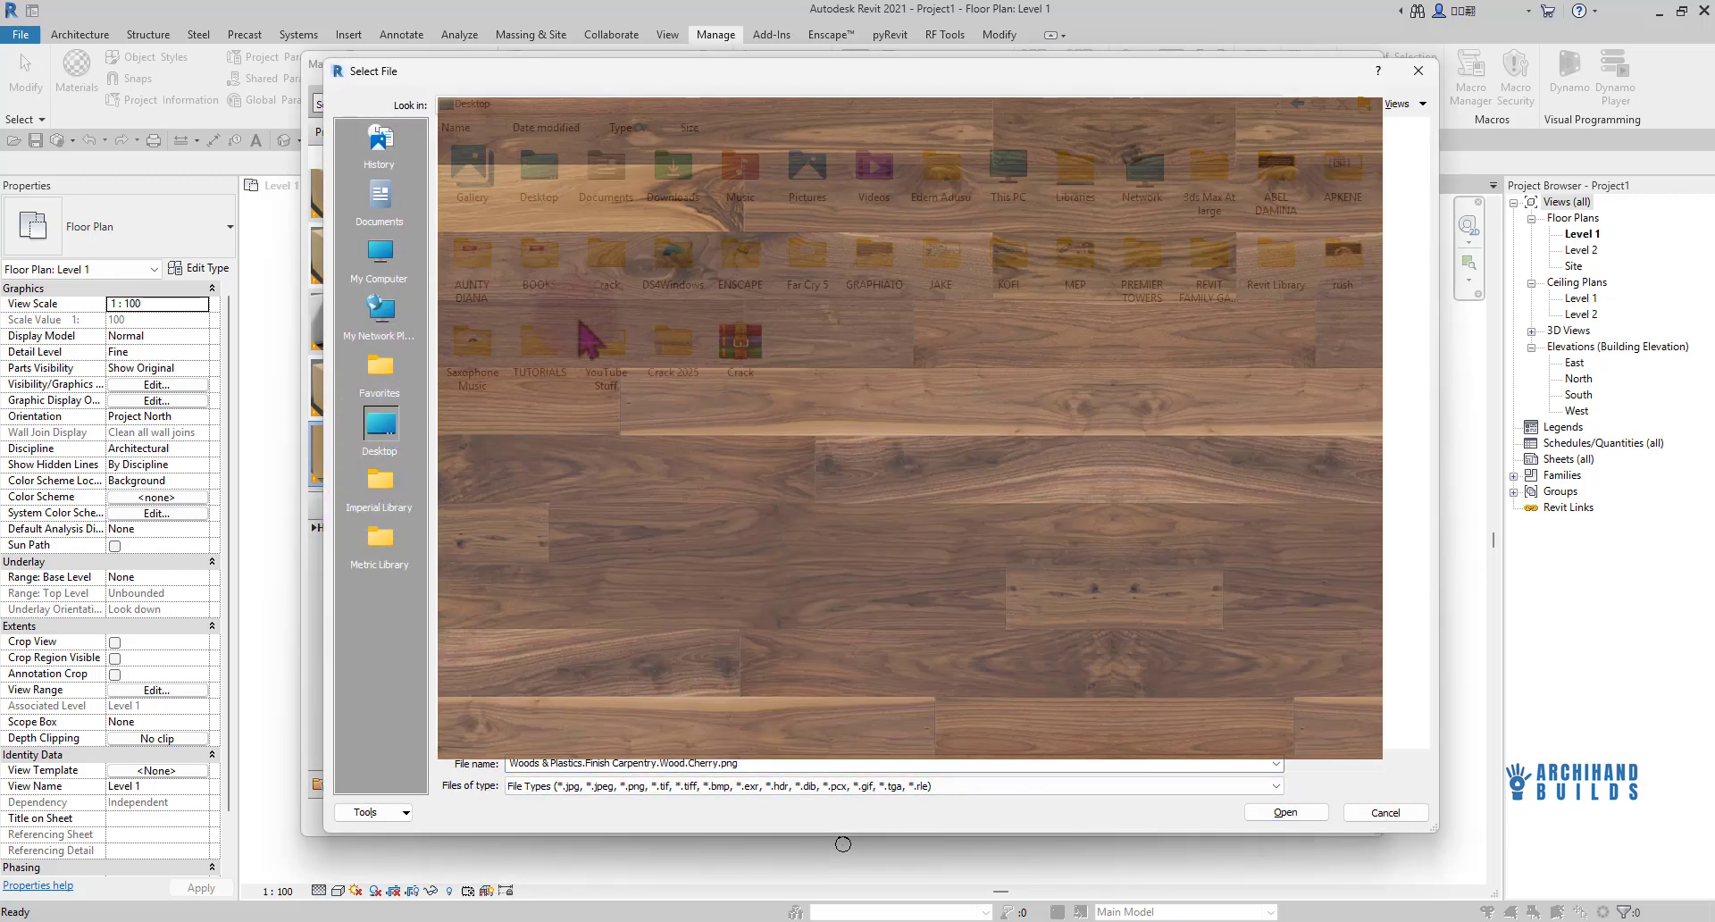
{"action": "double_click", "coordinate": [1343, 266]}
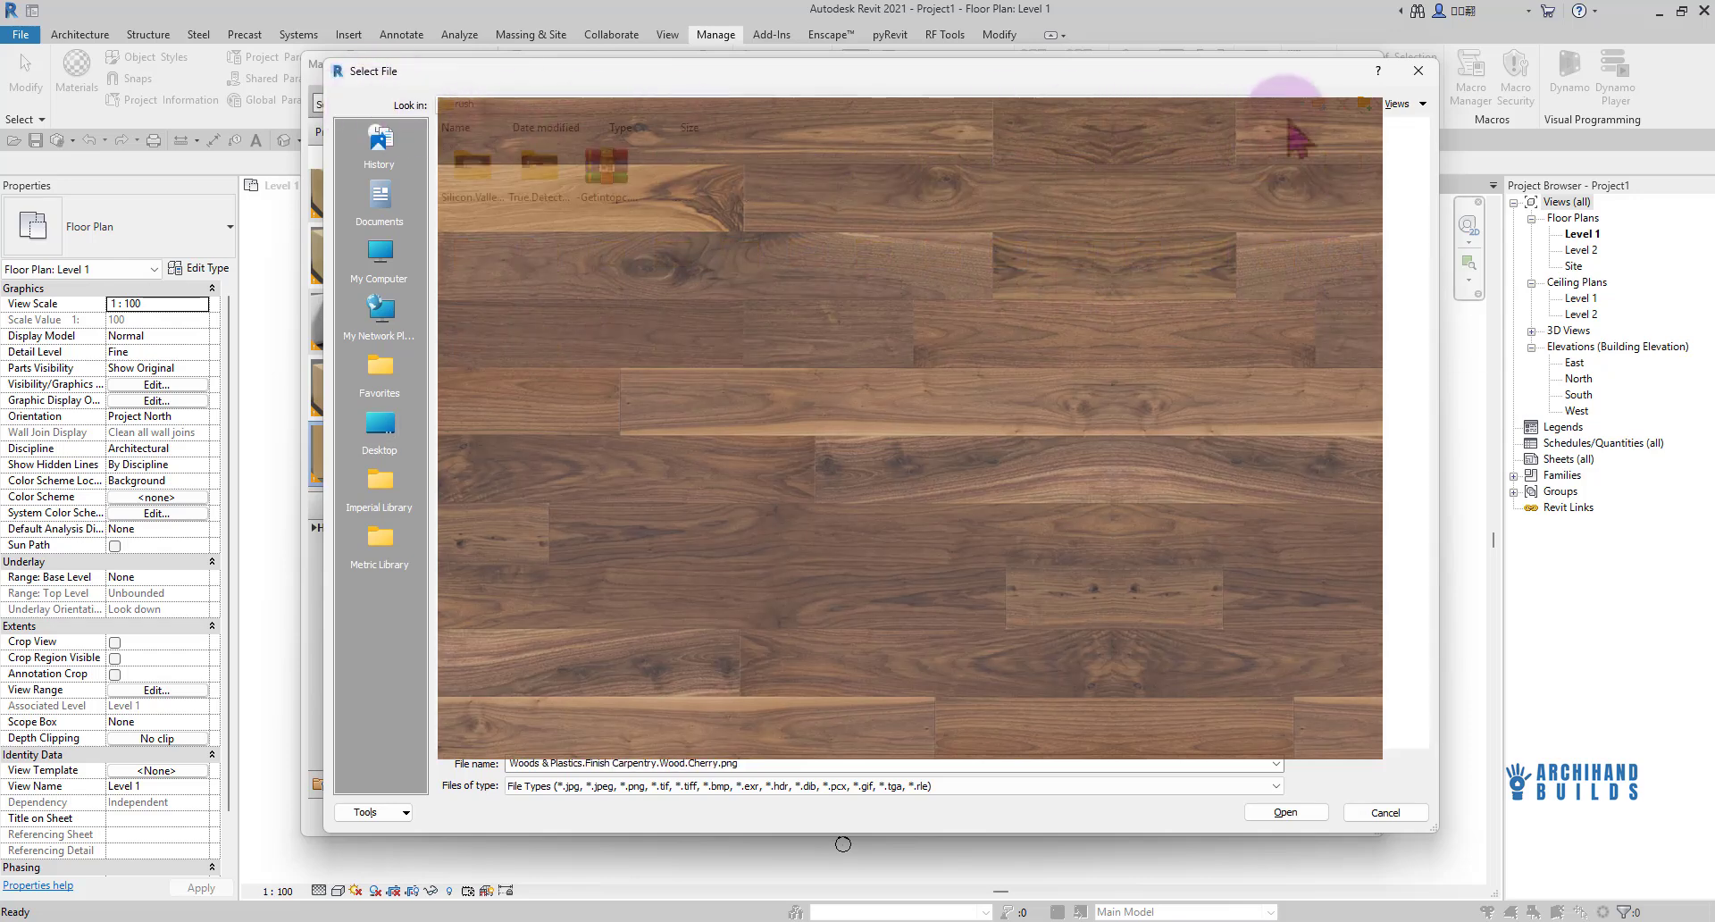
{"action": "left_click", "coordinate": [1321, 105]}
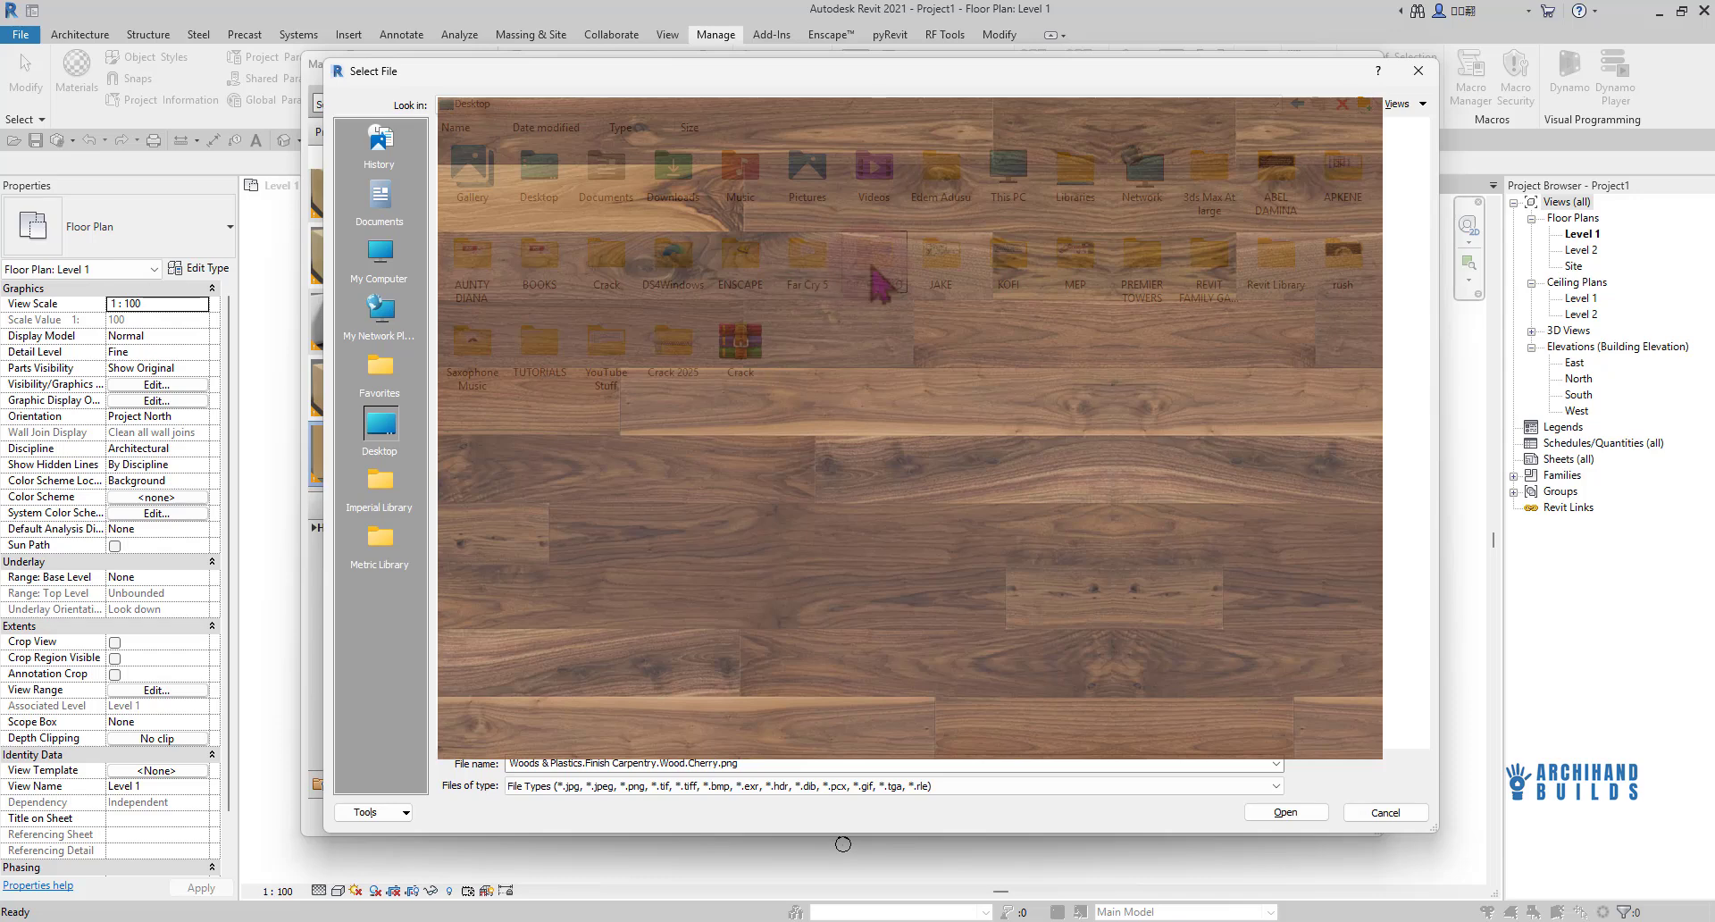
{"action": "double_click", "coordinate": [489, 192]}
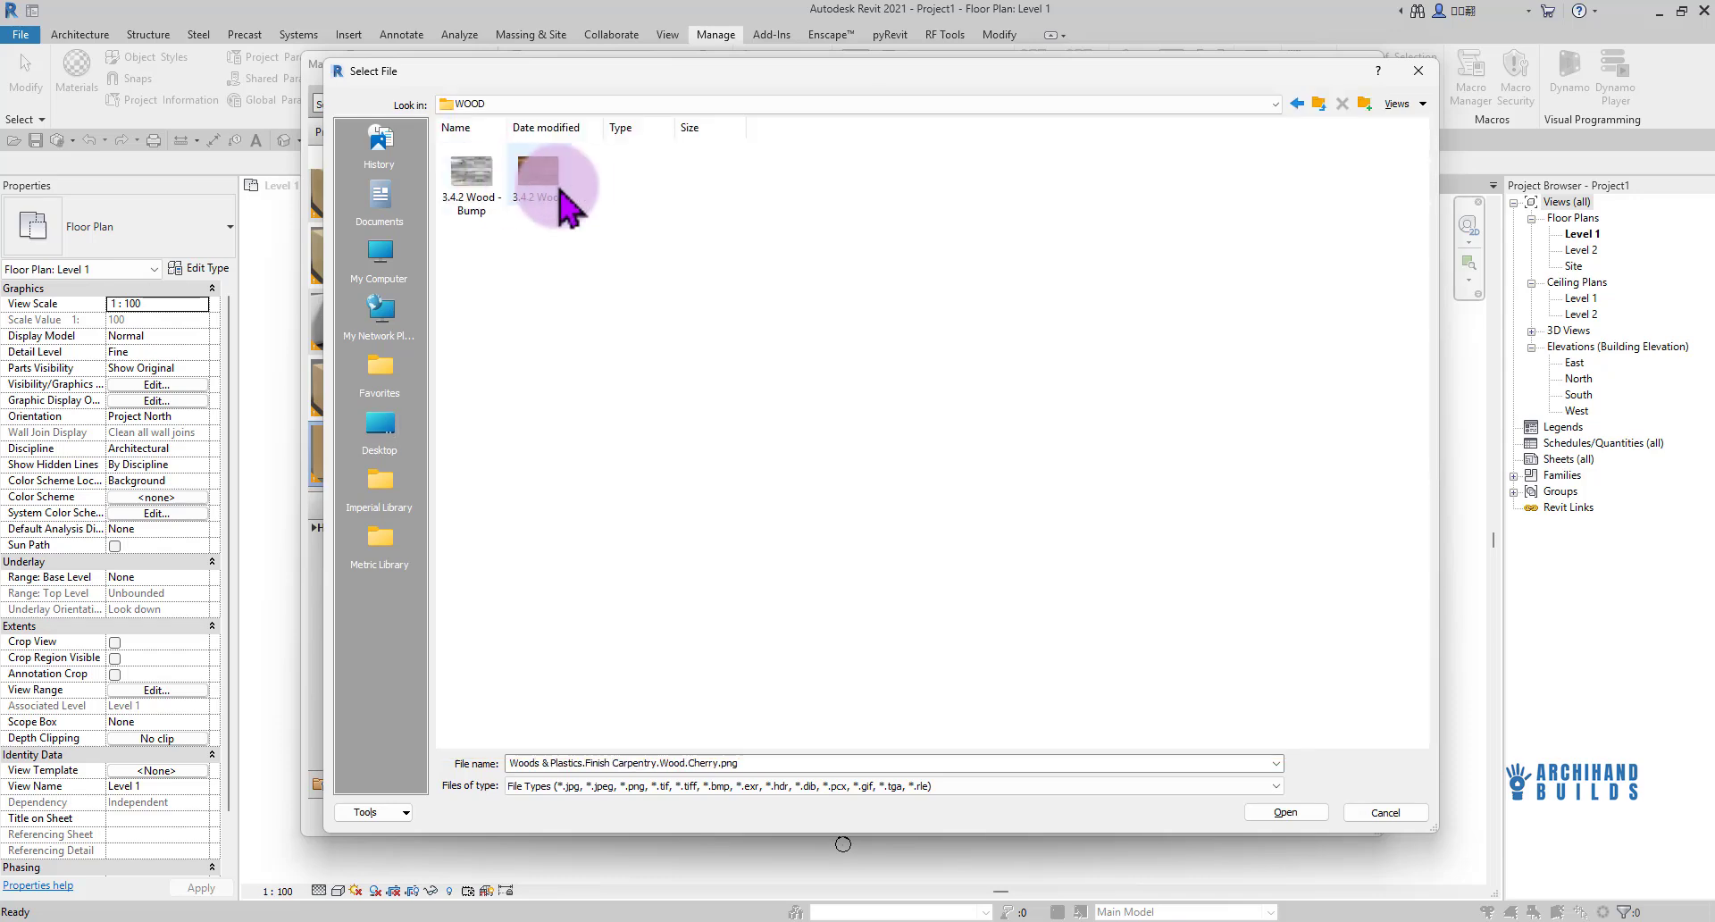
{"action": "left_click", "coordinate": [539, 174]}
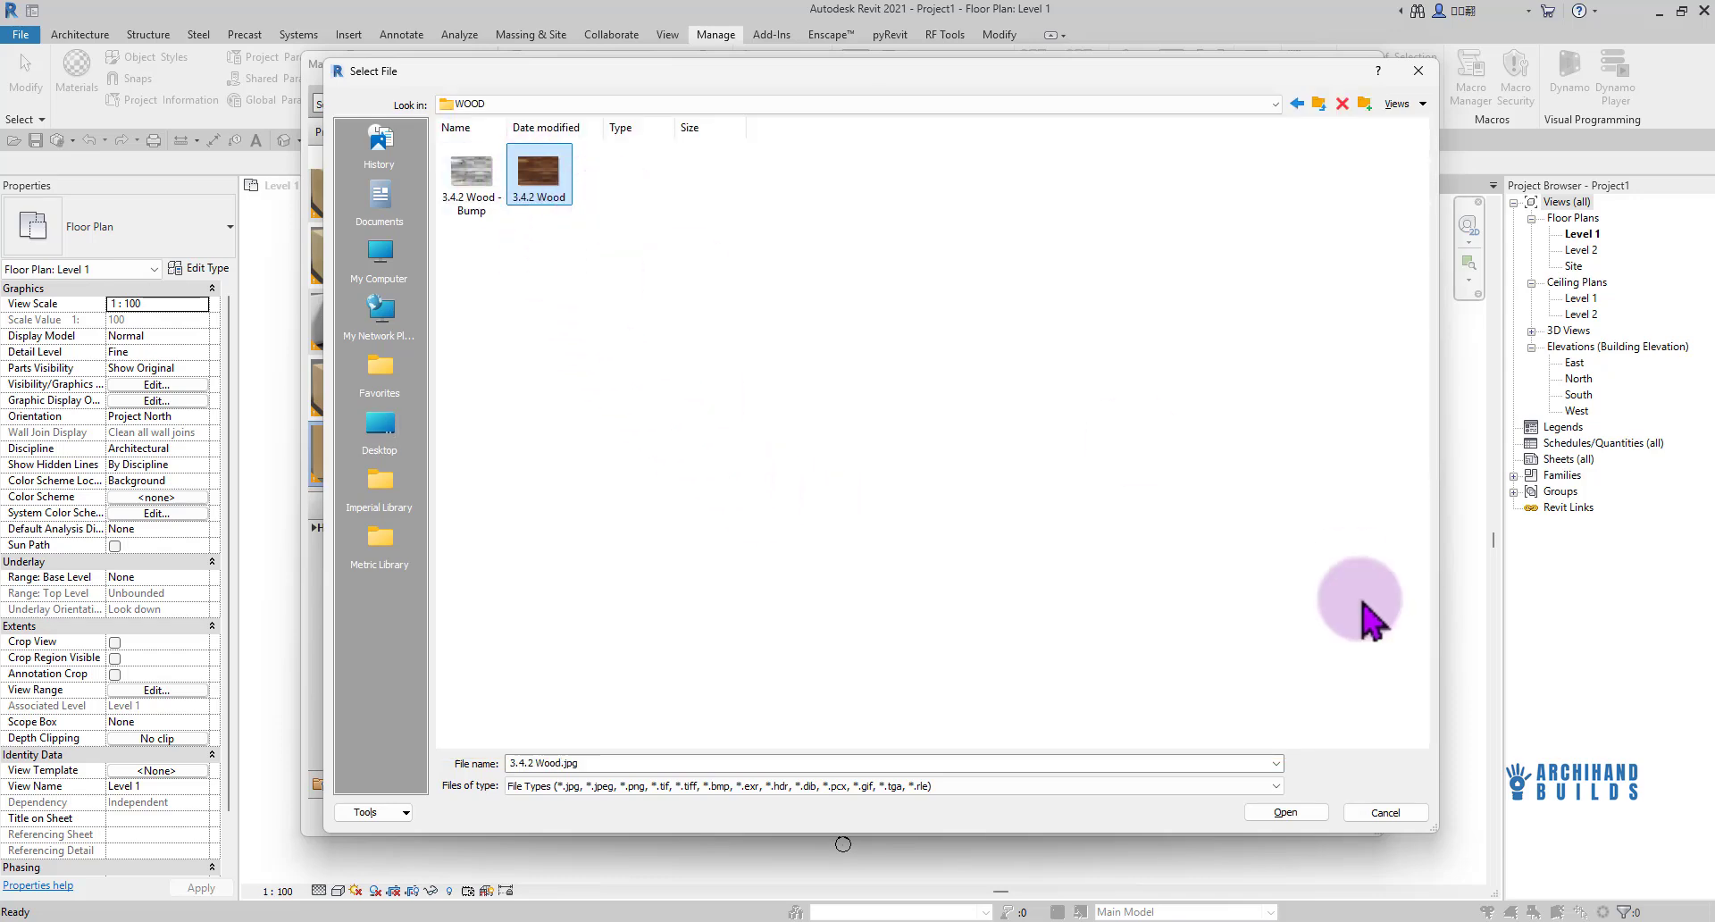
{"action": "left_click", "coordinate": [1286, 812]}
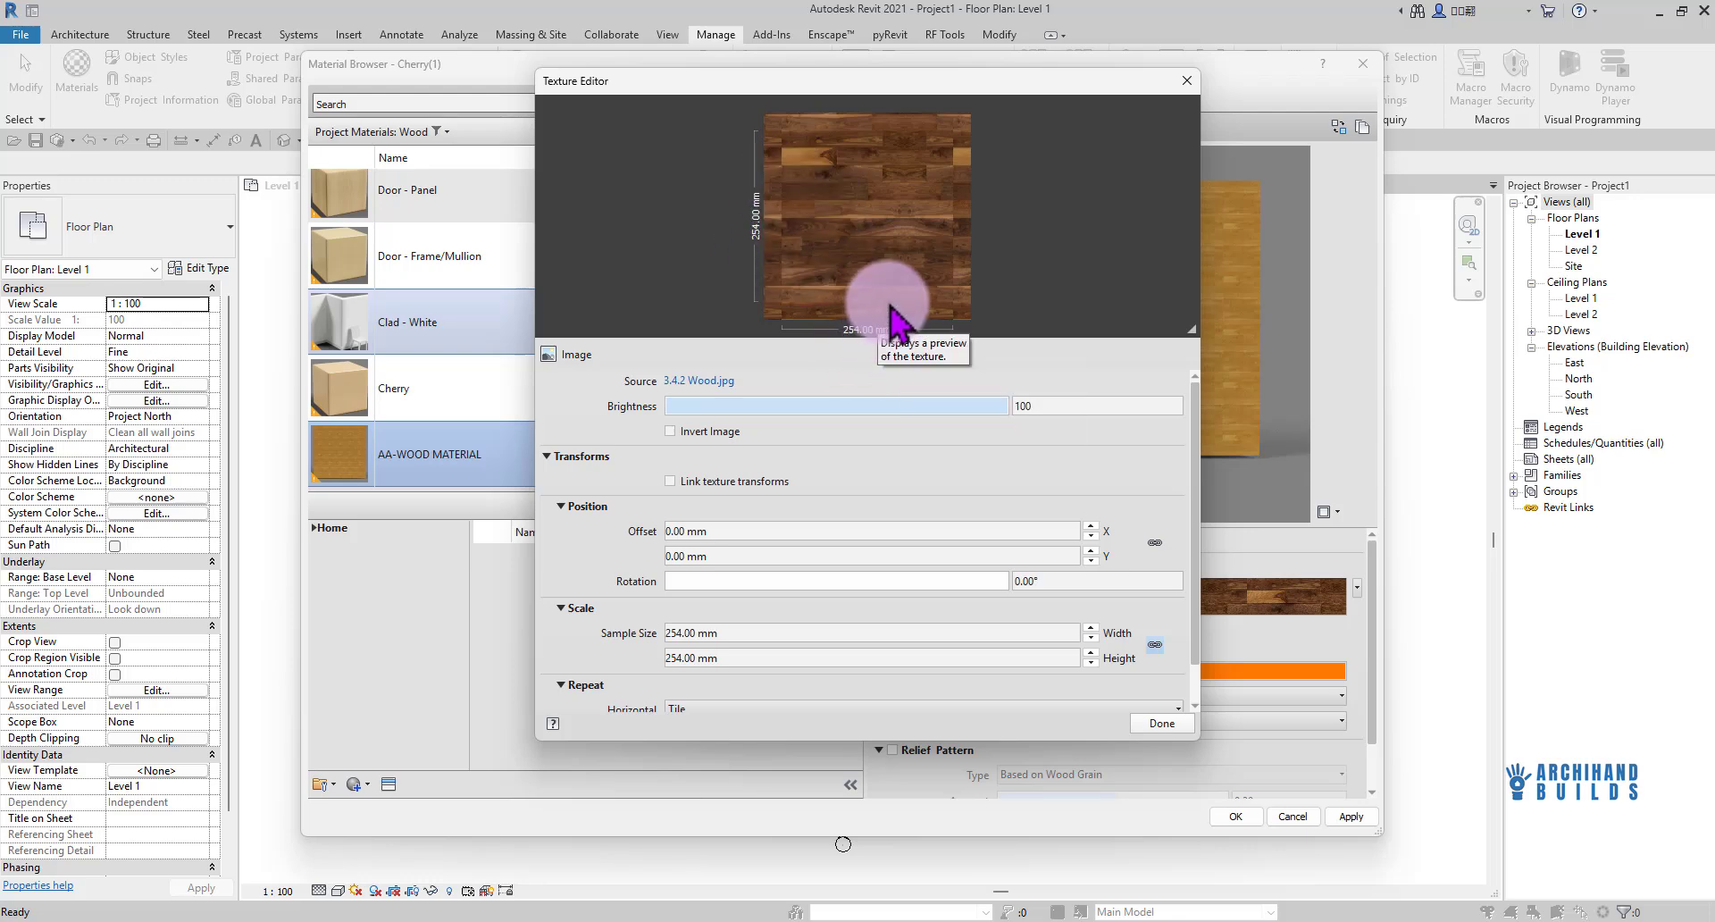
Enlarge the texture preview to inspect the wood planks, and reduce it again to show the transform settings
{"action": "left_click_drag", "start_coordinate": [1171, 336], "coordinate": [1197, 724]}
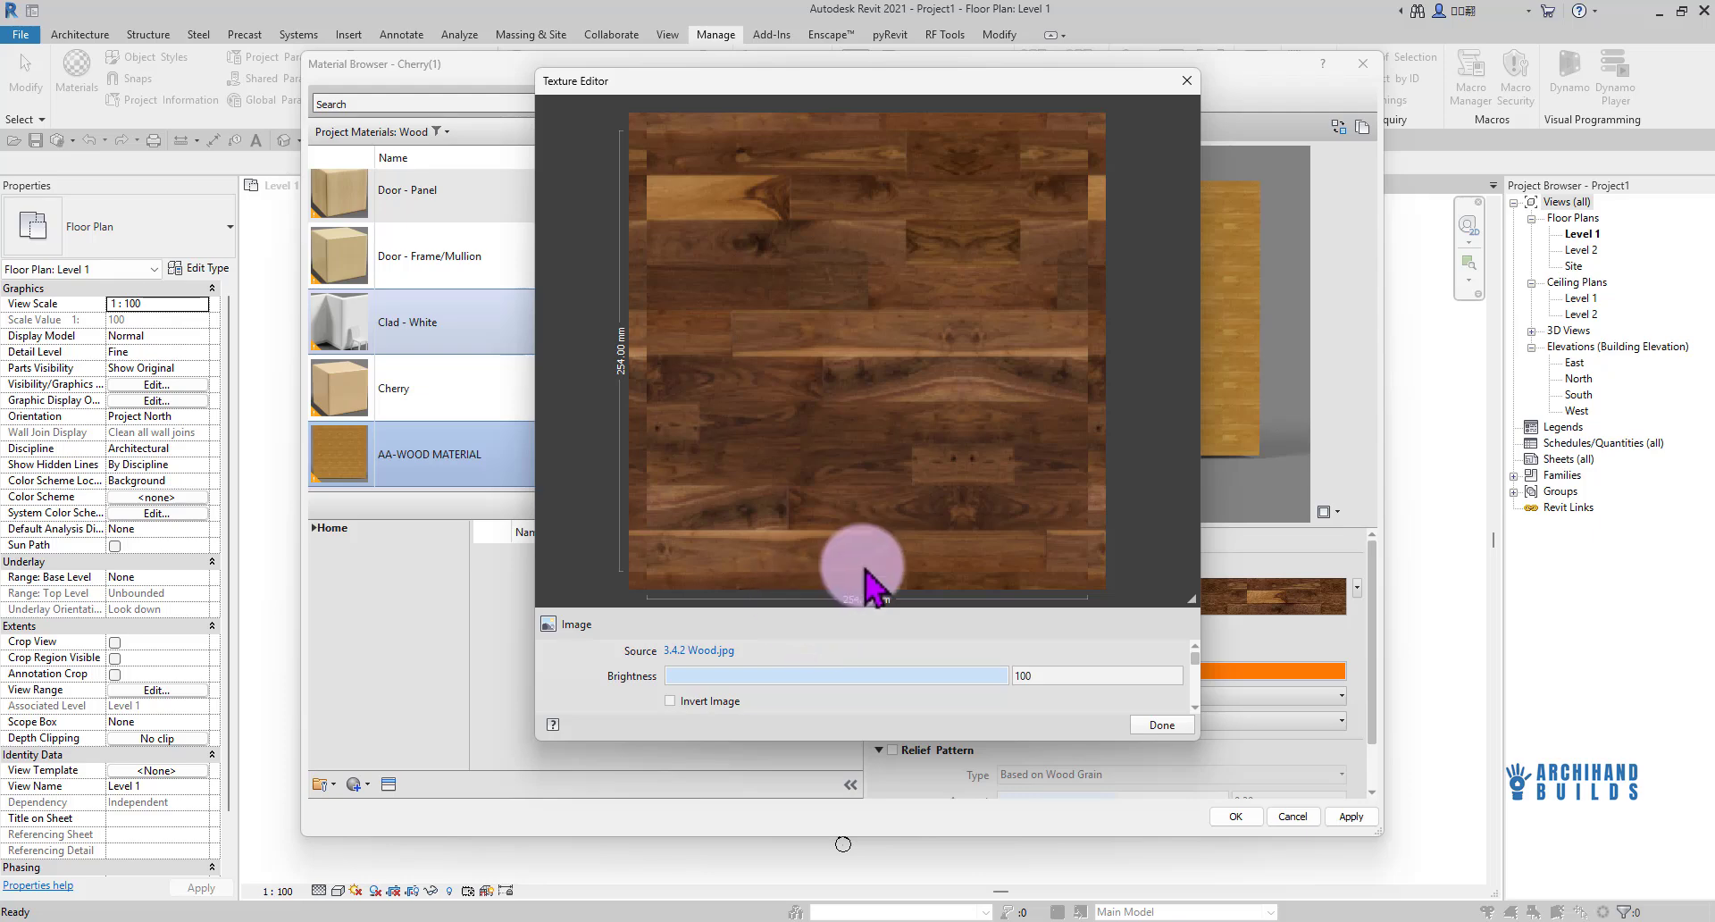
{"action": "left_click_drag", "start_coordinate": [1194, 608], "coordinate": [1192, 537]}
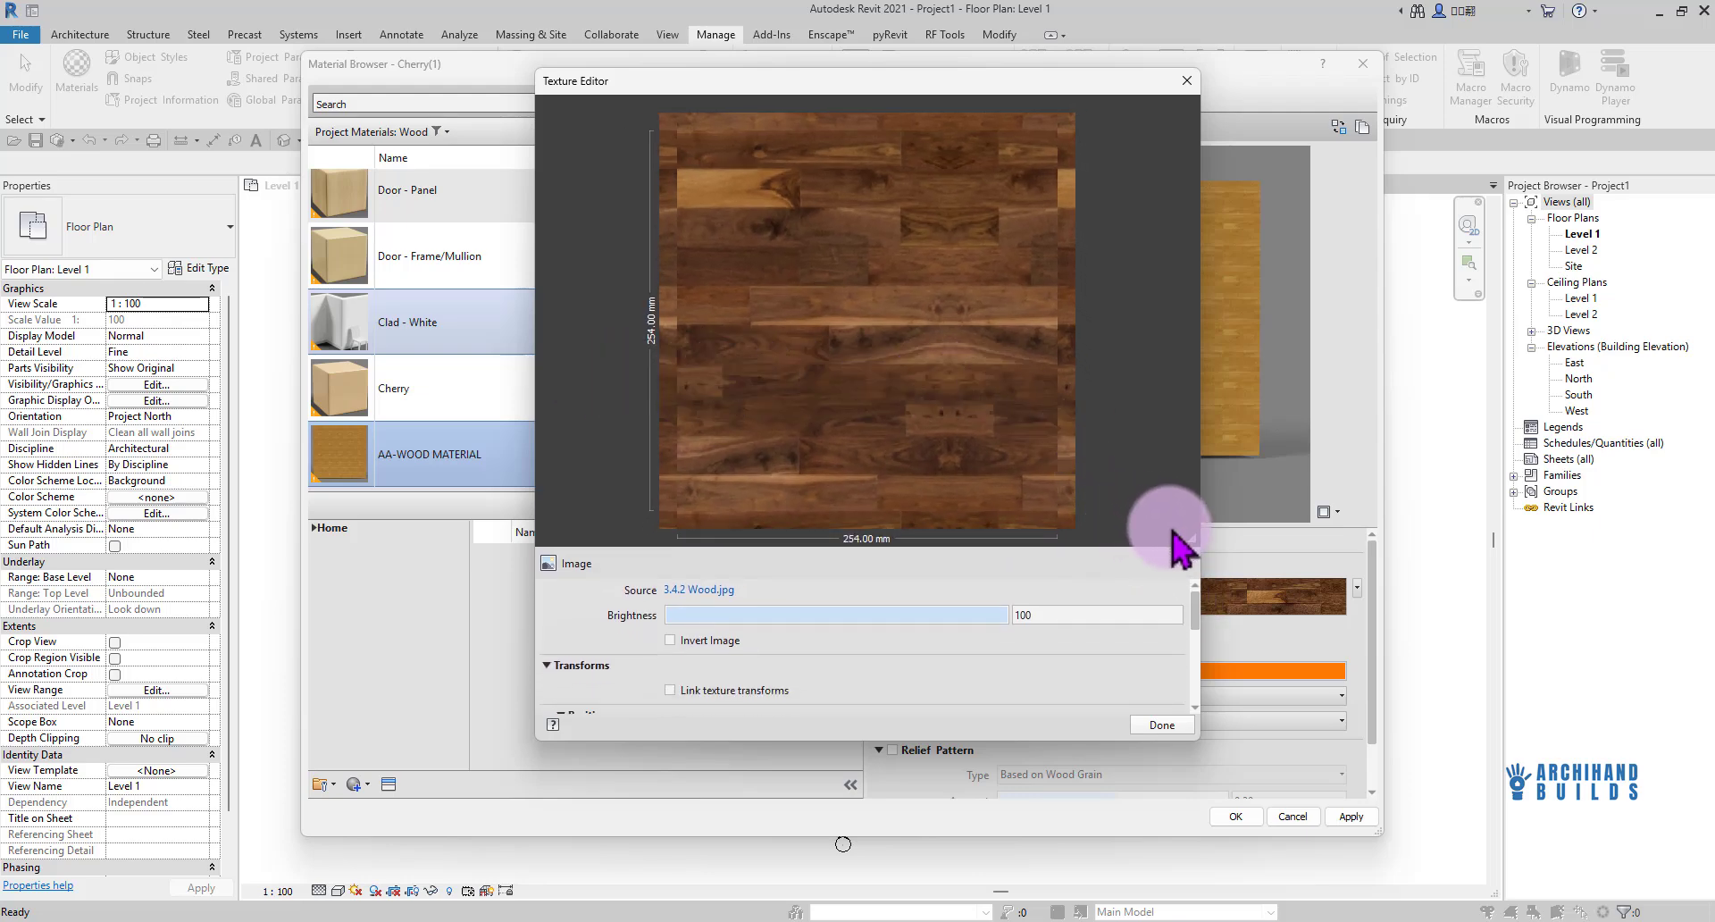
{"action": "left_click_drag", "start_coordinate": [1197, 539], "coordinate": [1011, 307]}
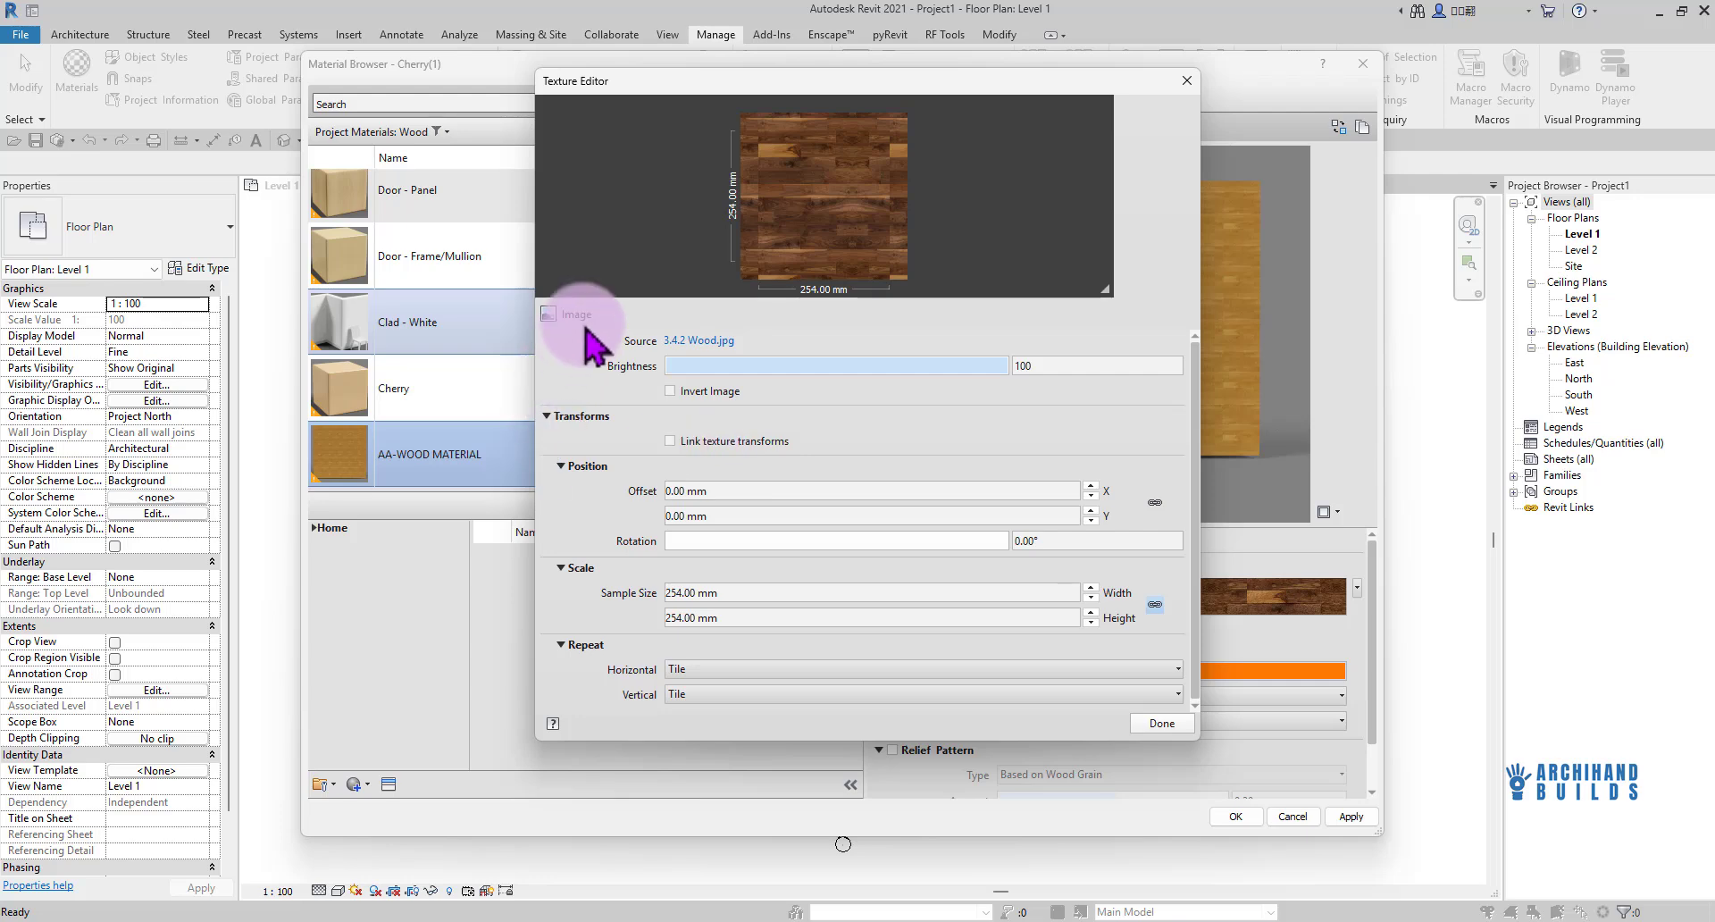
{"action": "left_click_drag", "start_coordinate": [1108, 291], "coordinate": [1148, 321]}
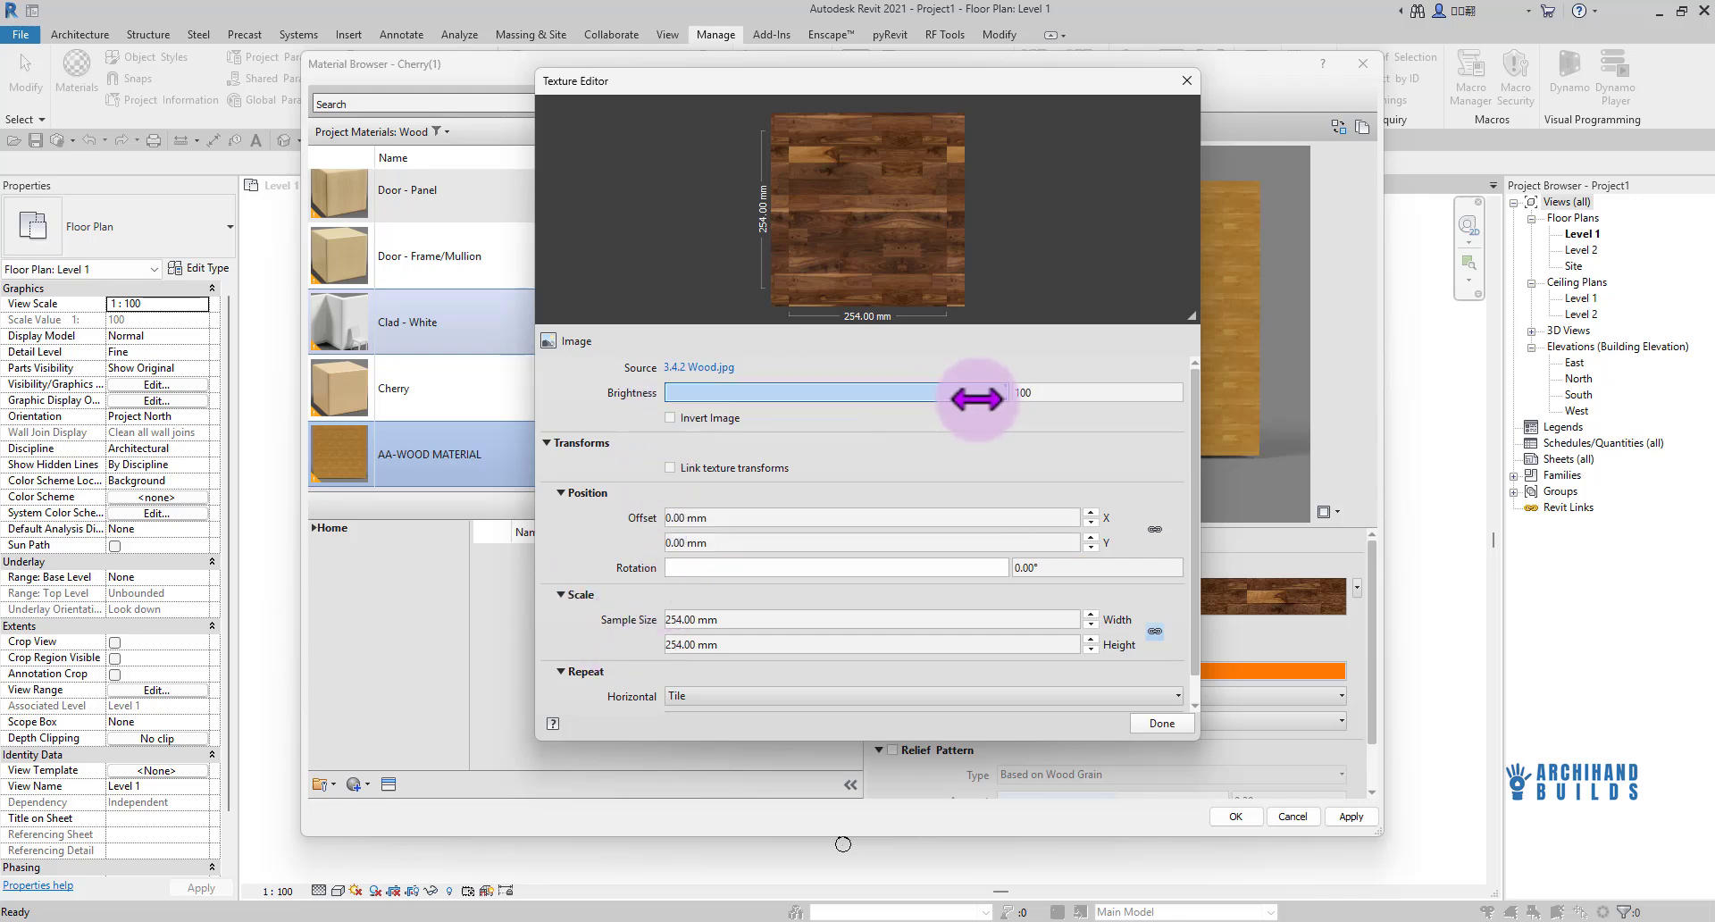
Try the texture's brightness and image inversion settings, restoring brightness to 100 and leaving the image non-inverted
{"action": "mouse_move", "coordinate": [990, 395]}
{"action": "left_mouse_down"}
{"action": "mouse_move", "coordinate": [785, 398]}
{"action": "mouse_move", "coordinate": [1034, 394]}
{"action": "mouse_move", "coordinate": [988, 394]}
{"action": "mouse_move", "coordinate": [1014, 390]}
{"action": "left_mouse_up"}
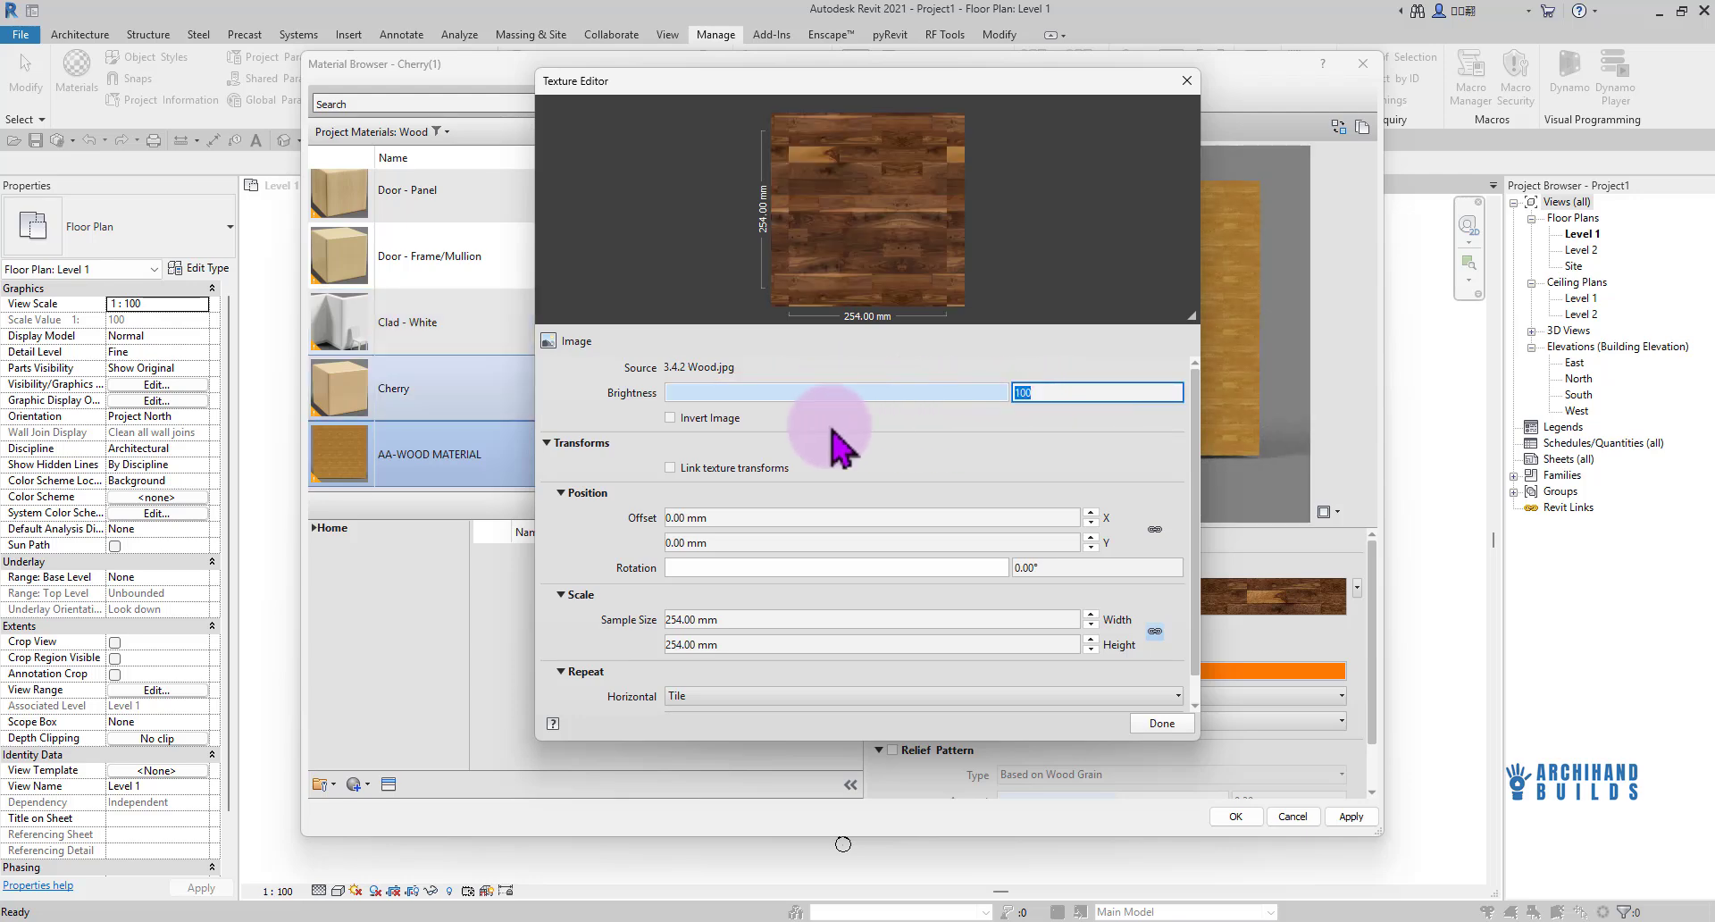
{"action": "left_click", "coordinate": [671, 418]}
{"action": "left_click", "coordinate": [681, 422]}
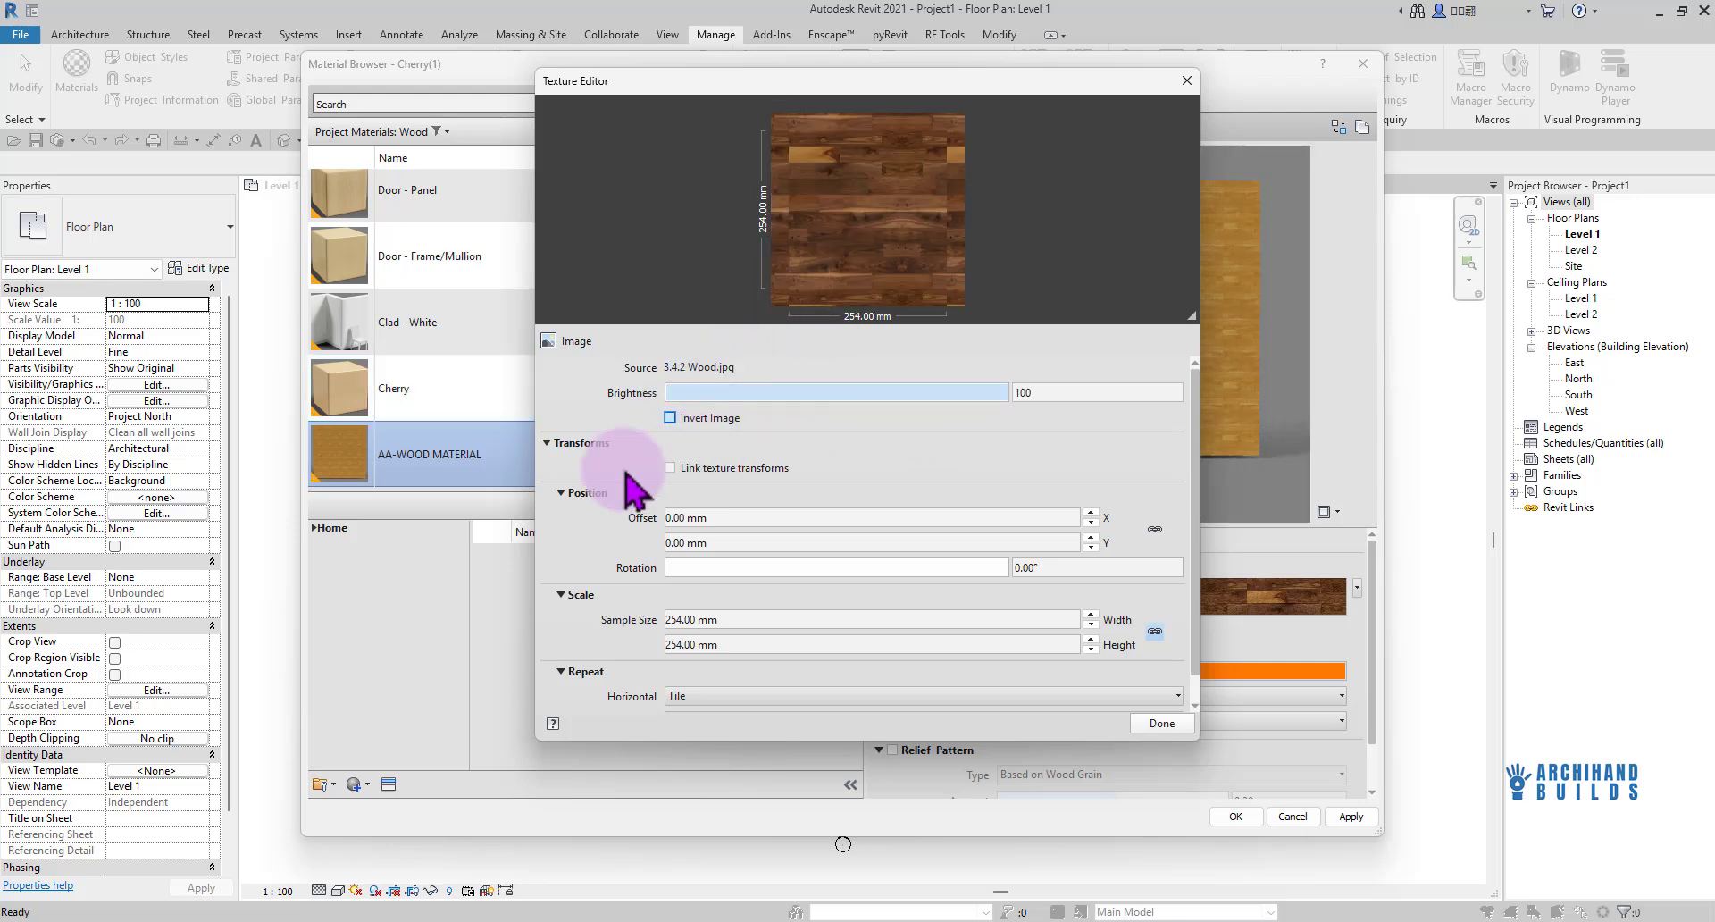
Set the wood texture's sample size to 1000 mm in both width and height, keeping the two dimensions linked
{"action": "scroll", "coordinate": [1117, 447], "scroll_direction": "down", "scroll_amount": 1}
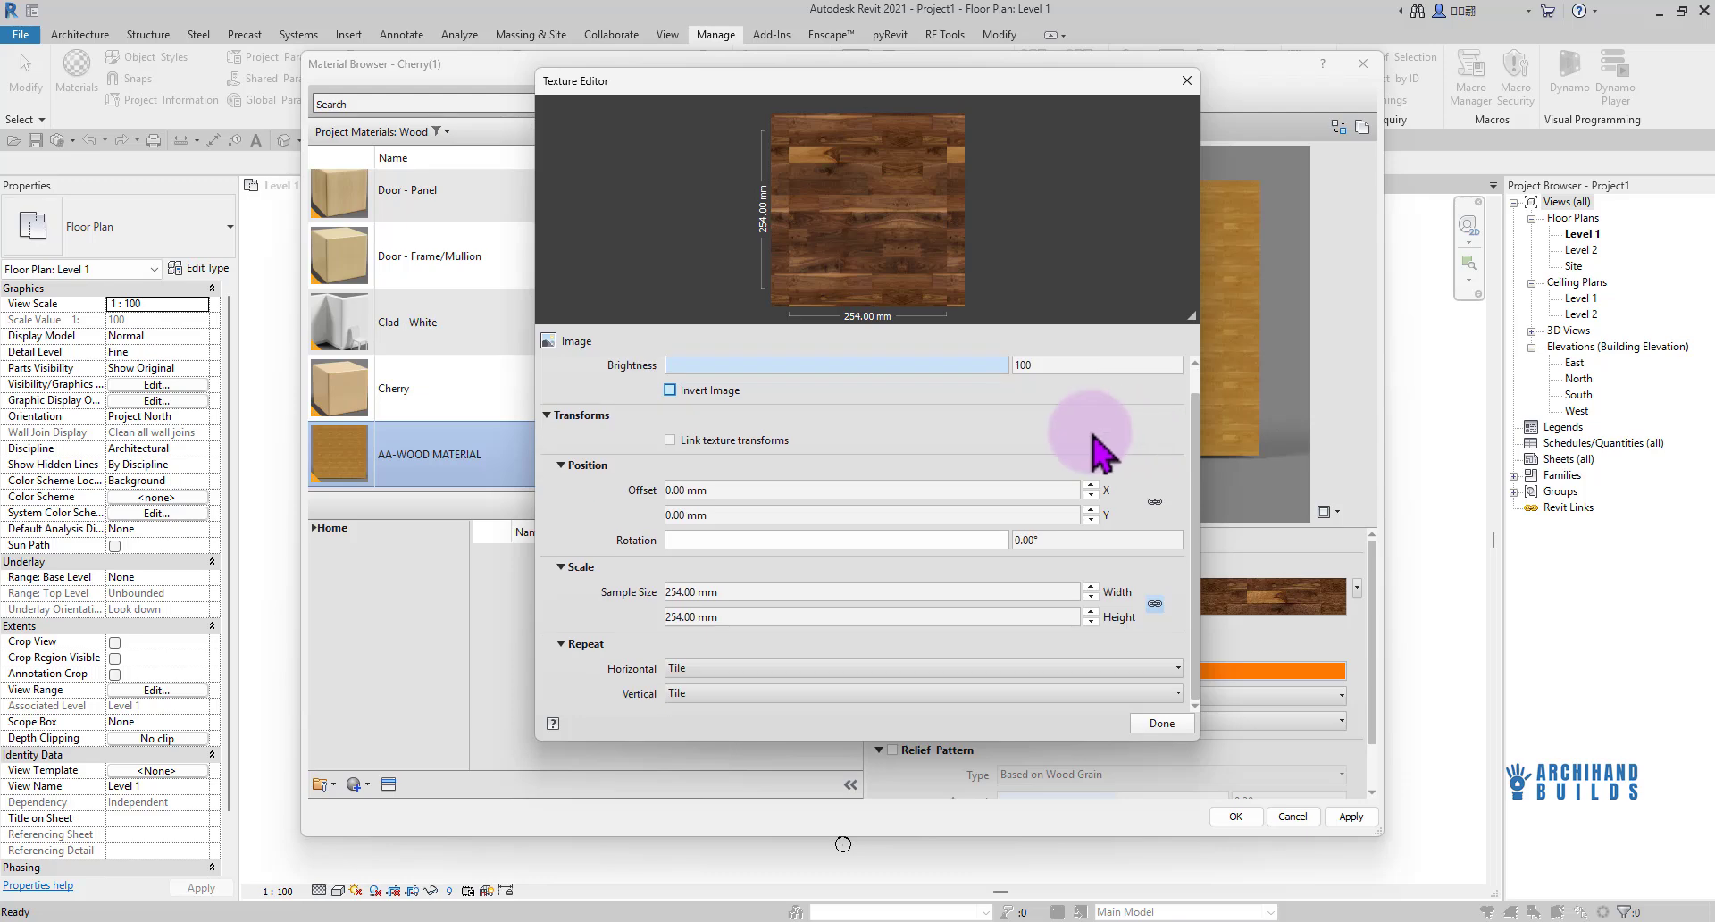
{"action": "left_click", "coordinate": [687, 591]}
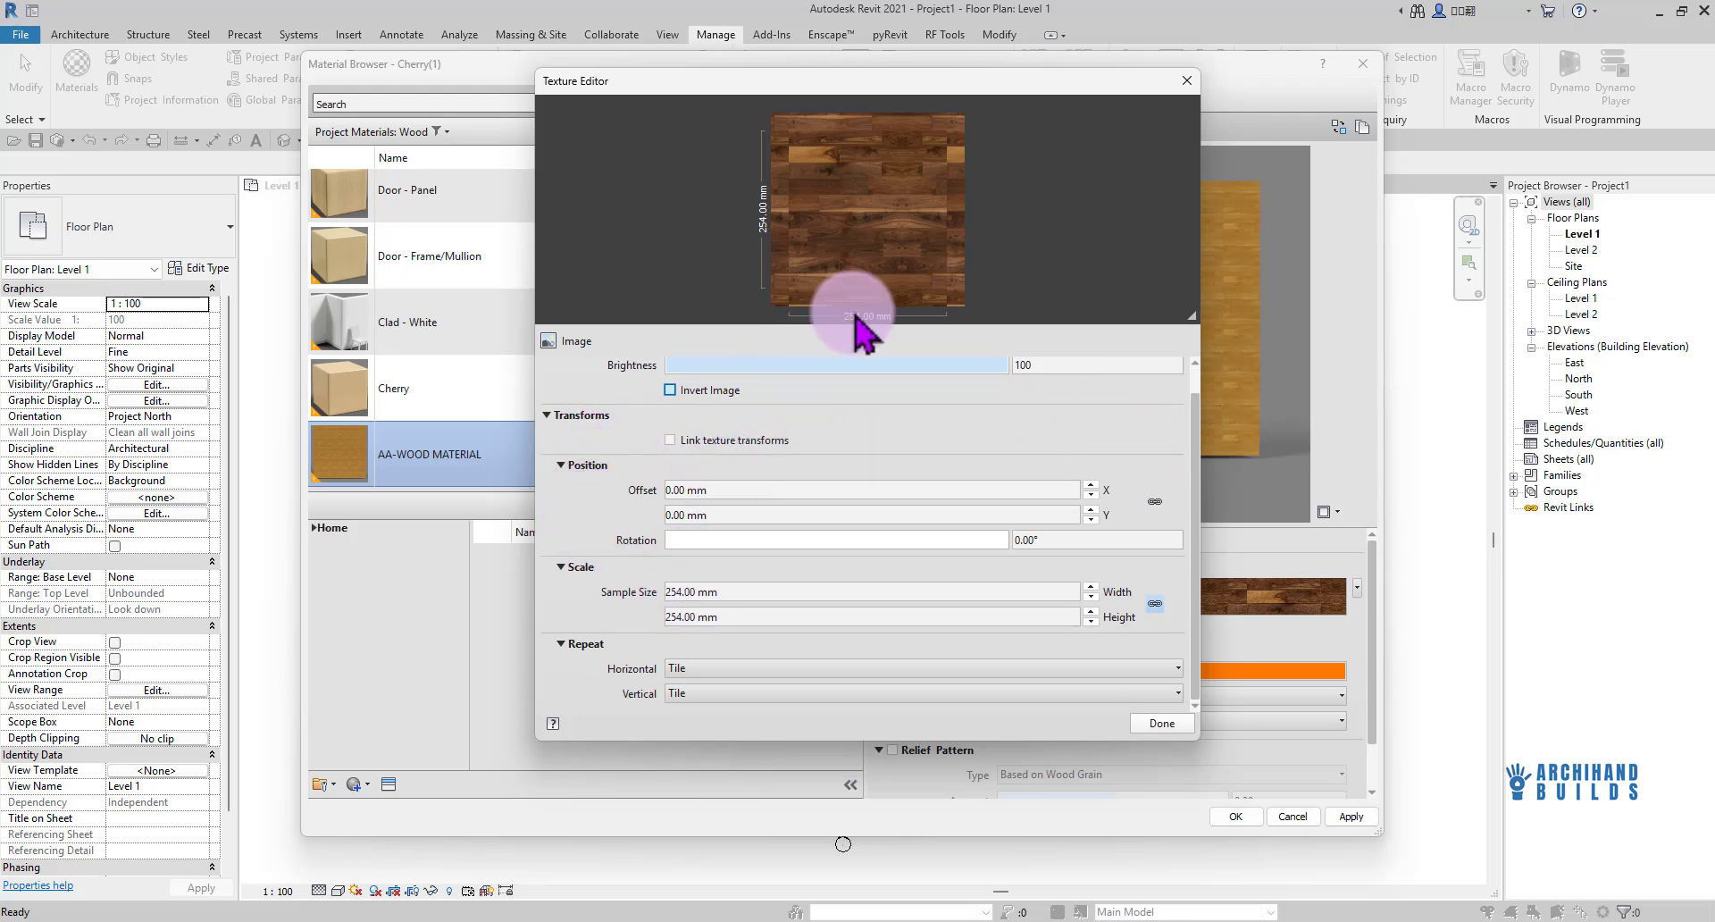
{"action": "double_click", "coordinate": [677, 591]}
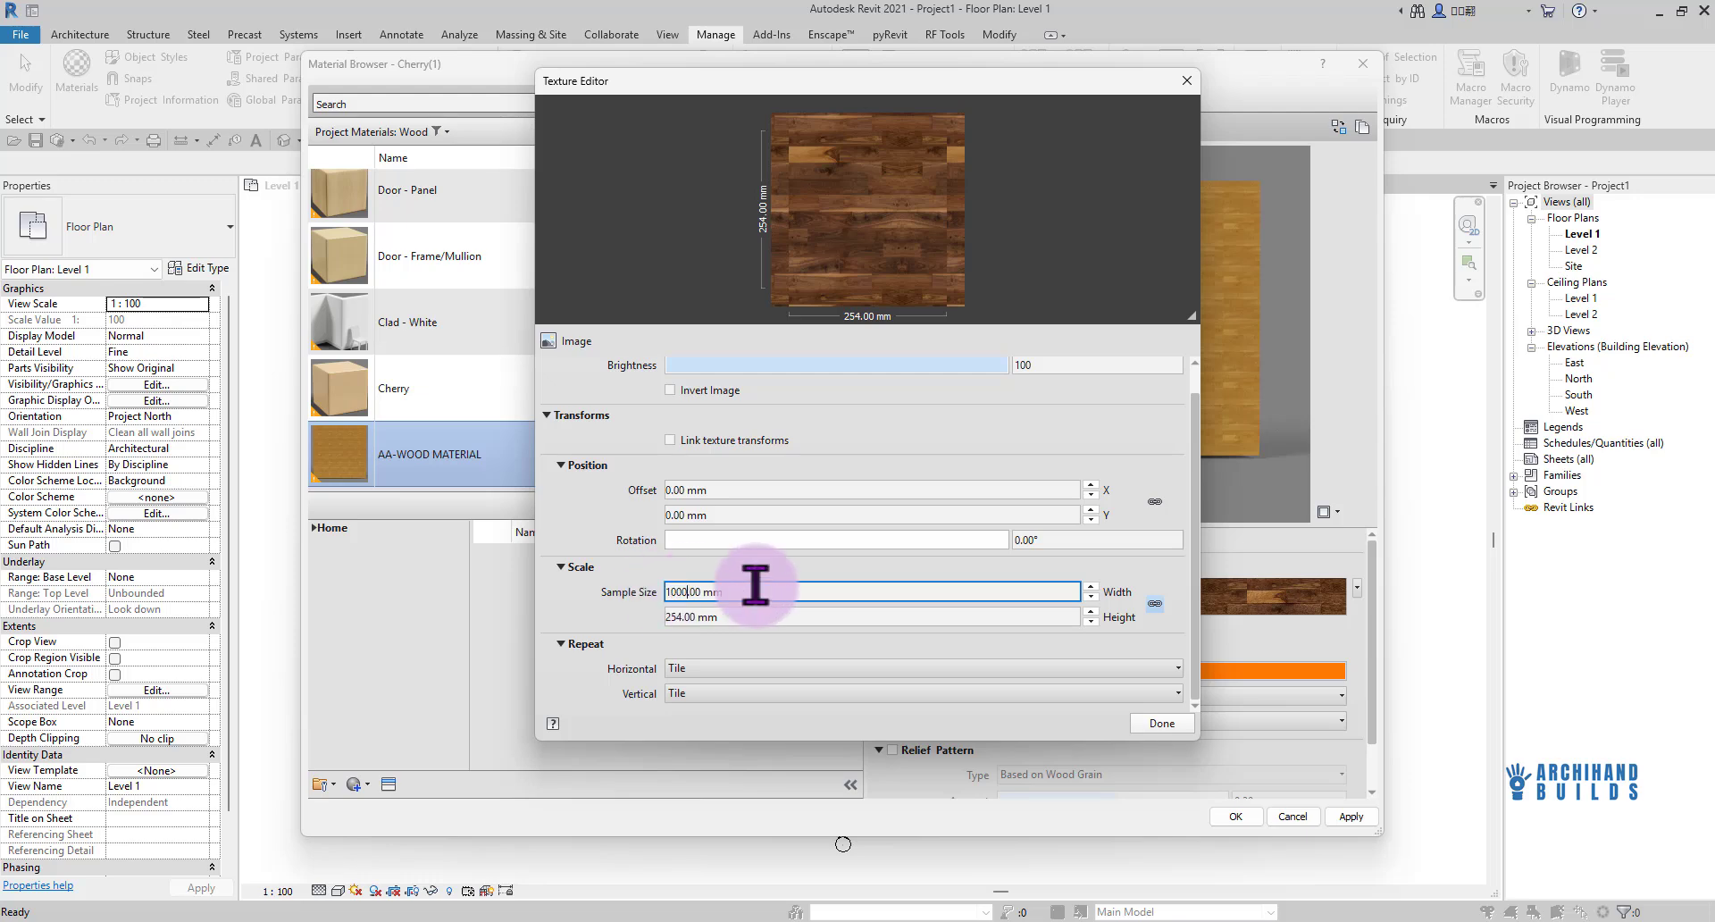
{"action": "key", "text": "Return"}
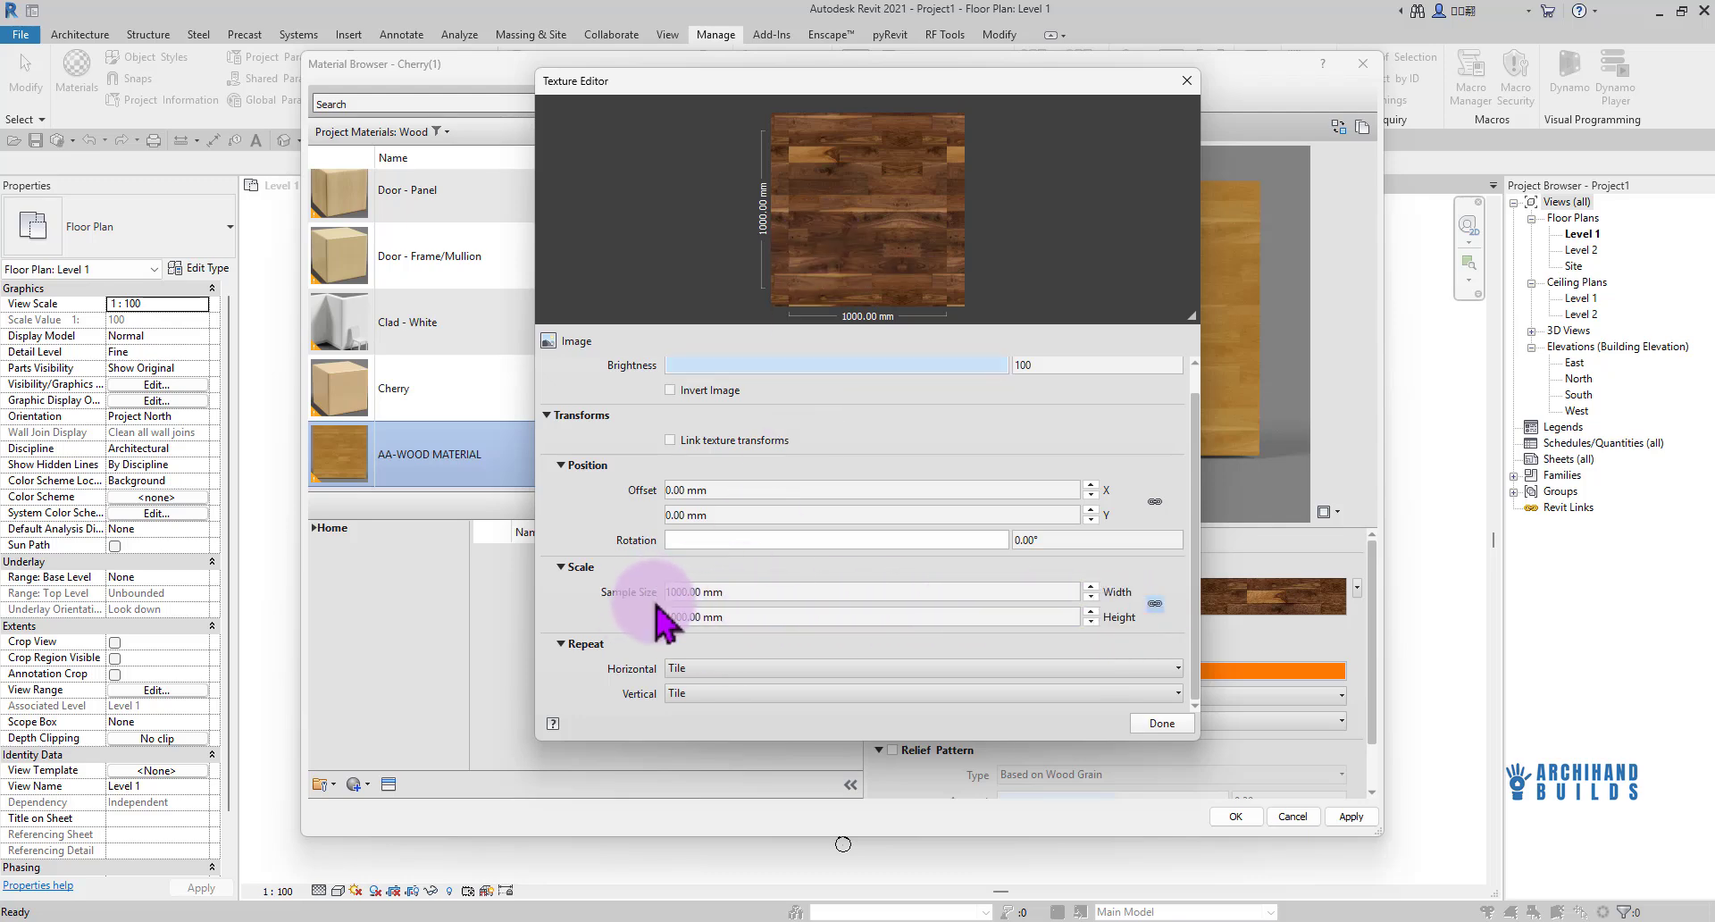
{"action": "left_click", "coordinate": [1155, 605]}
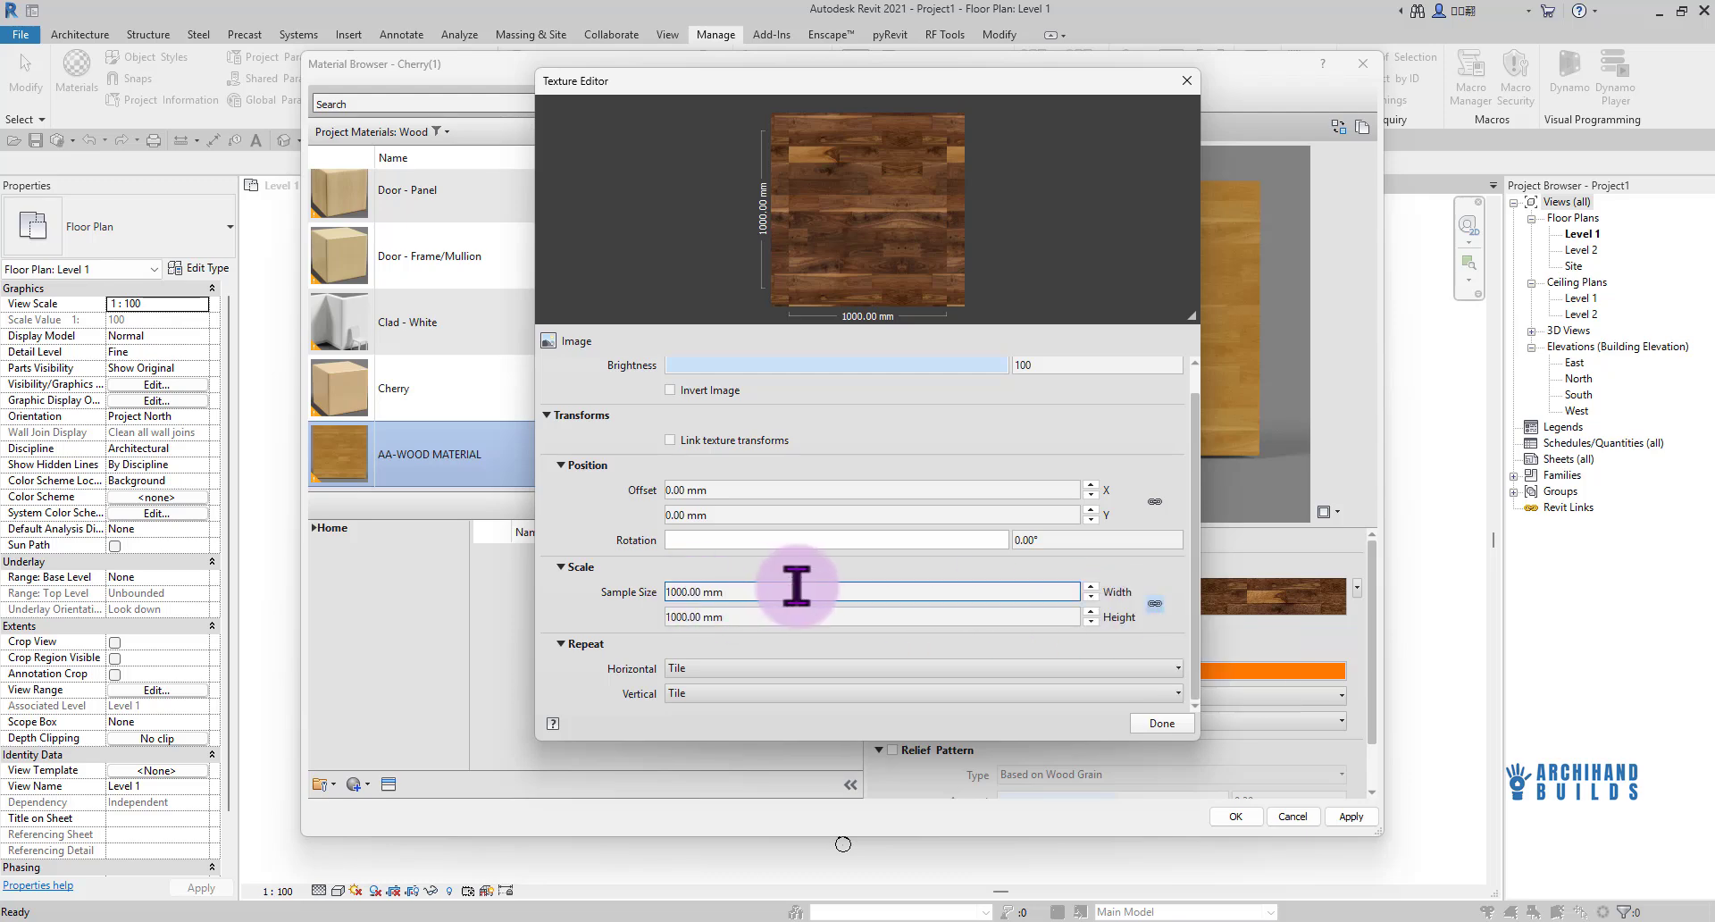
{"action": "left_click", "coordinate": [676, 616]}
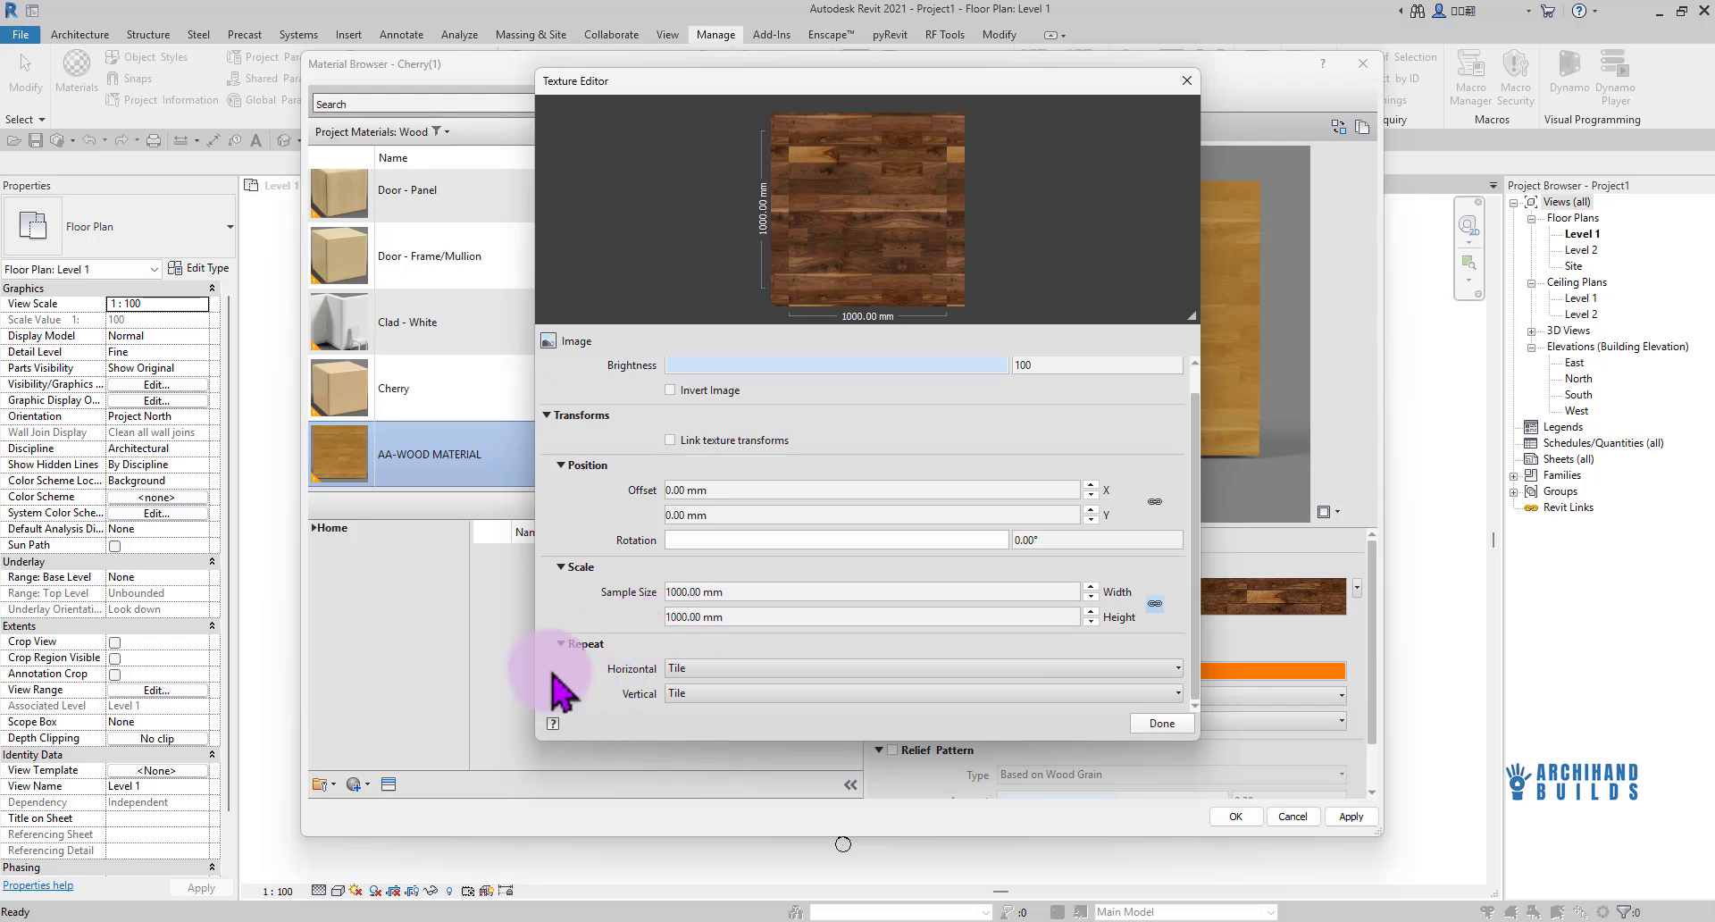
Check the texture's horizontal and vertical repeat options, leaving both on Tile
{"action": "left_click", "coordinate": [930, 677]}
{"action": "left_click", "coordinate": [940, 677]}
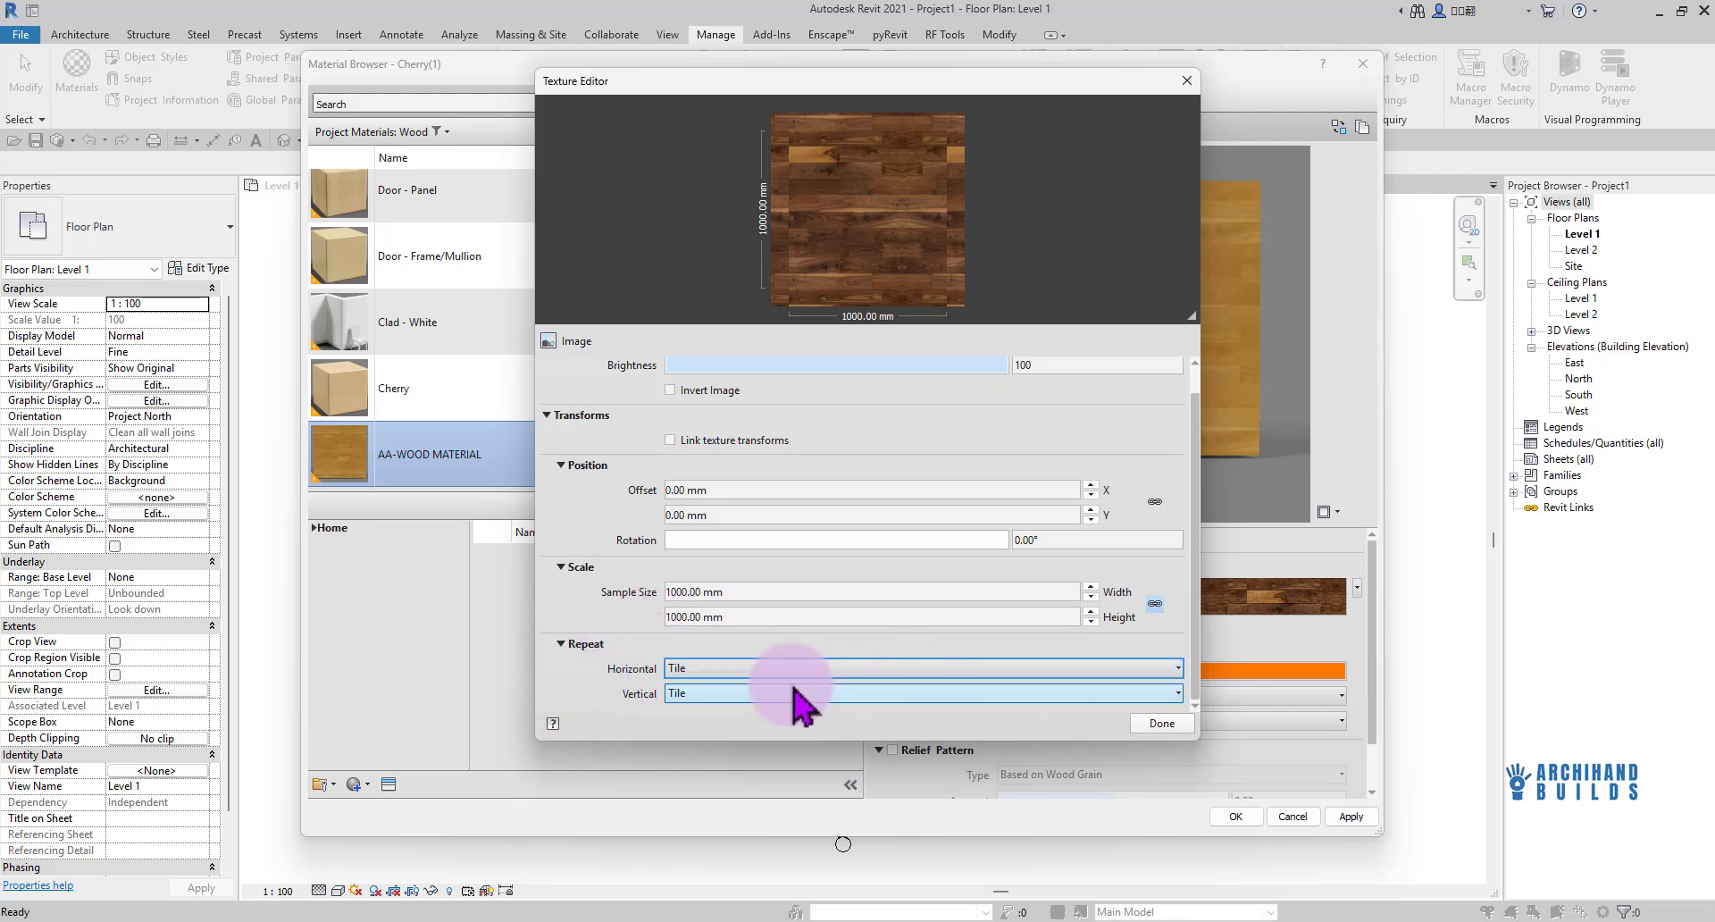
{"action": "left_click", "coordinate": [720, 670]}
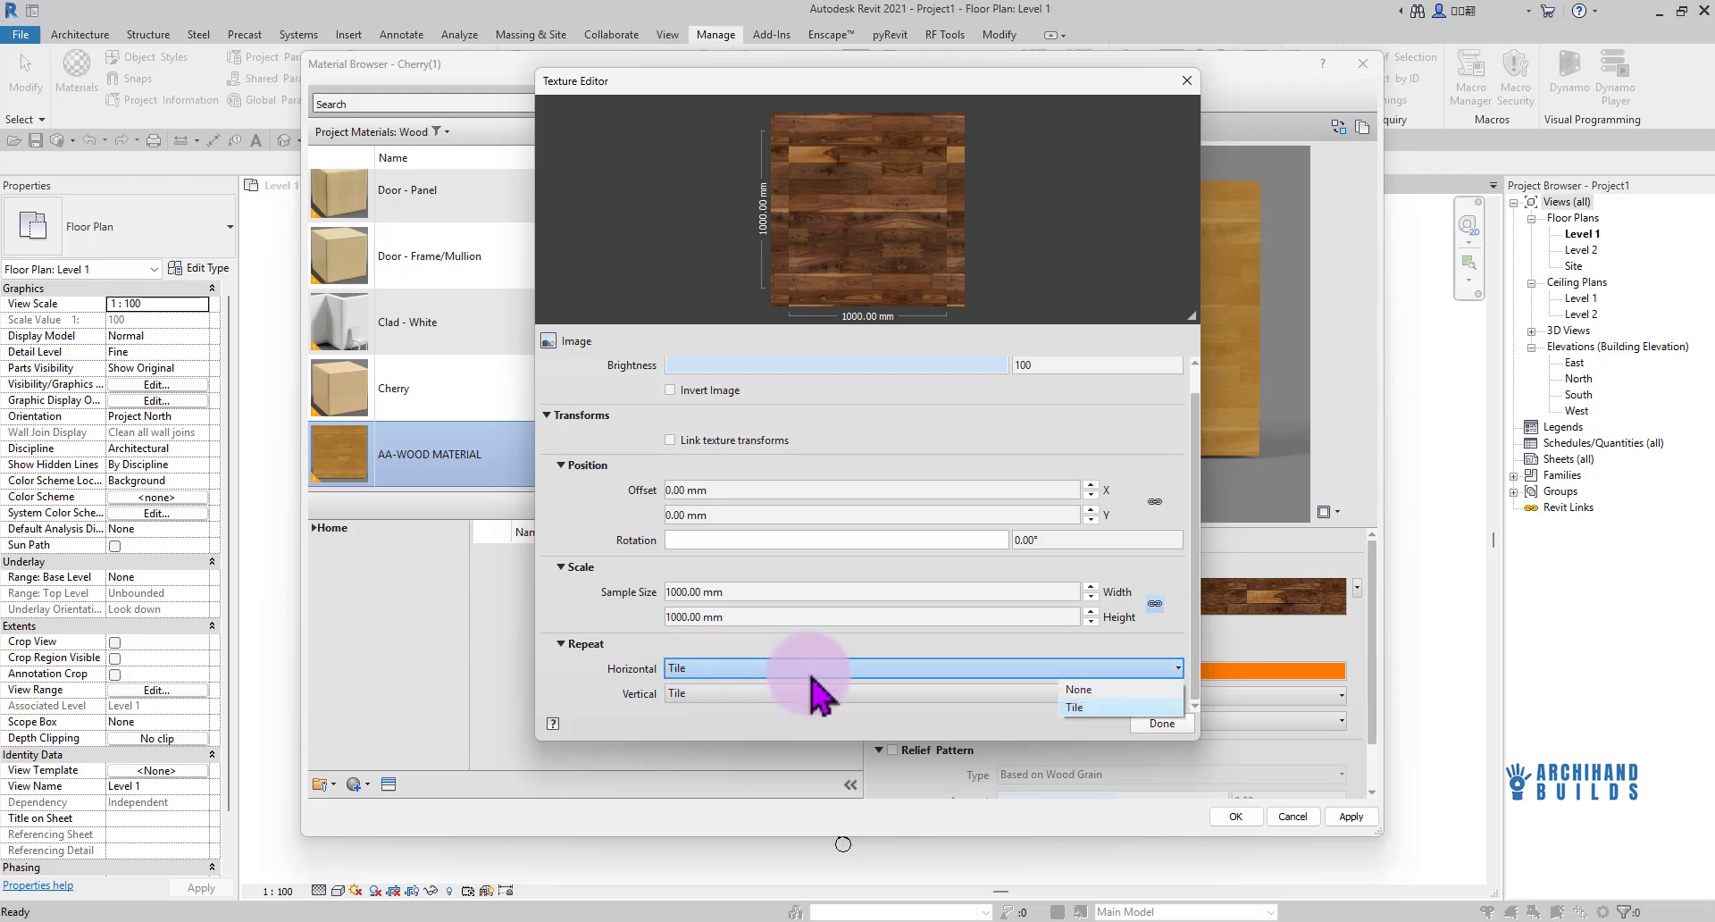
{"action": "left_click", "coordinate": [890, 675]}
{"action": "left_click", "coordinate": [784, 699]}
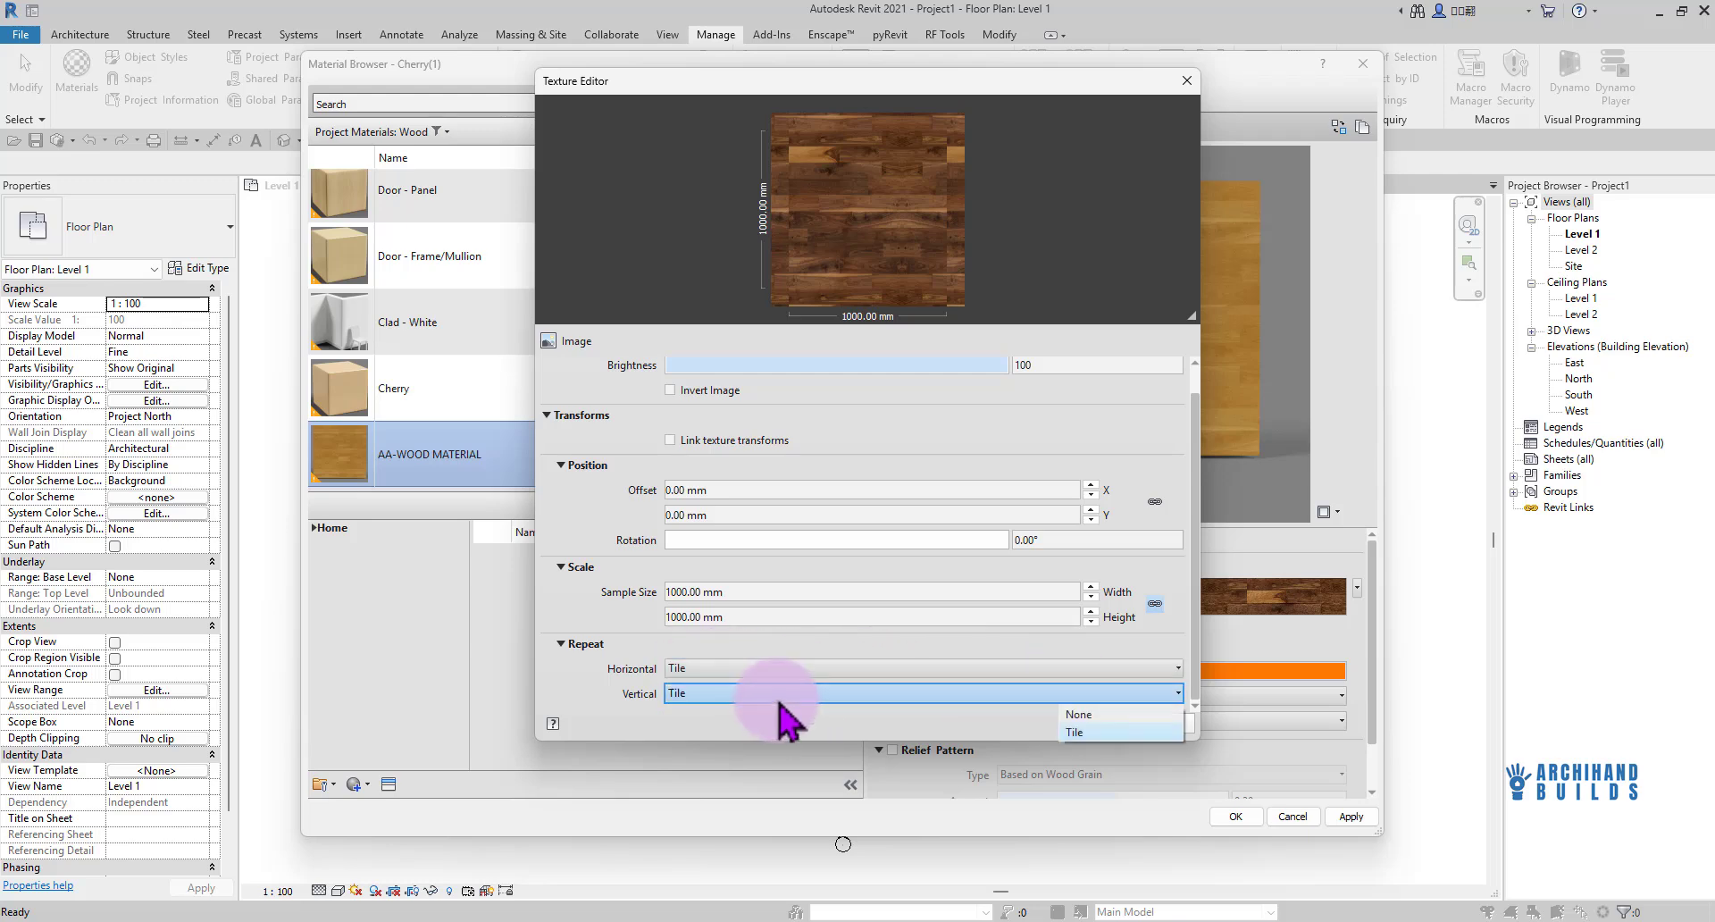
{"action": "left_click", "coordinate": [1092, 734]}
Reset the texture's X and Y position offsets to 0.00 mm and accept the texture edits
{"action": "left_click", "coordinate": [733, 491]}
{"action": "scroll", "coordinate": [728, 493], "scroll_direction": "down", "scroll_amount": 1}
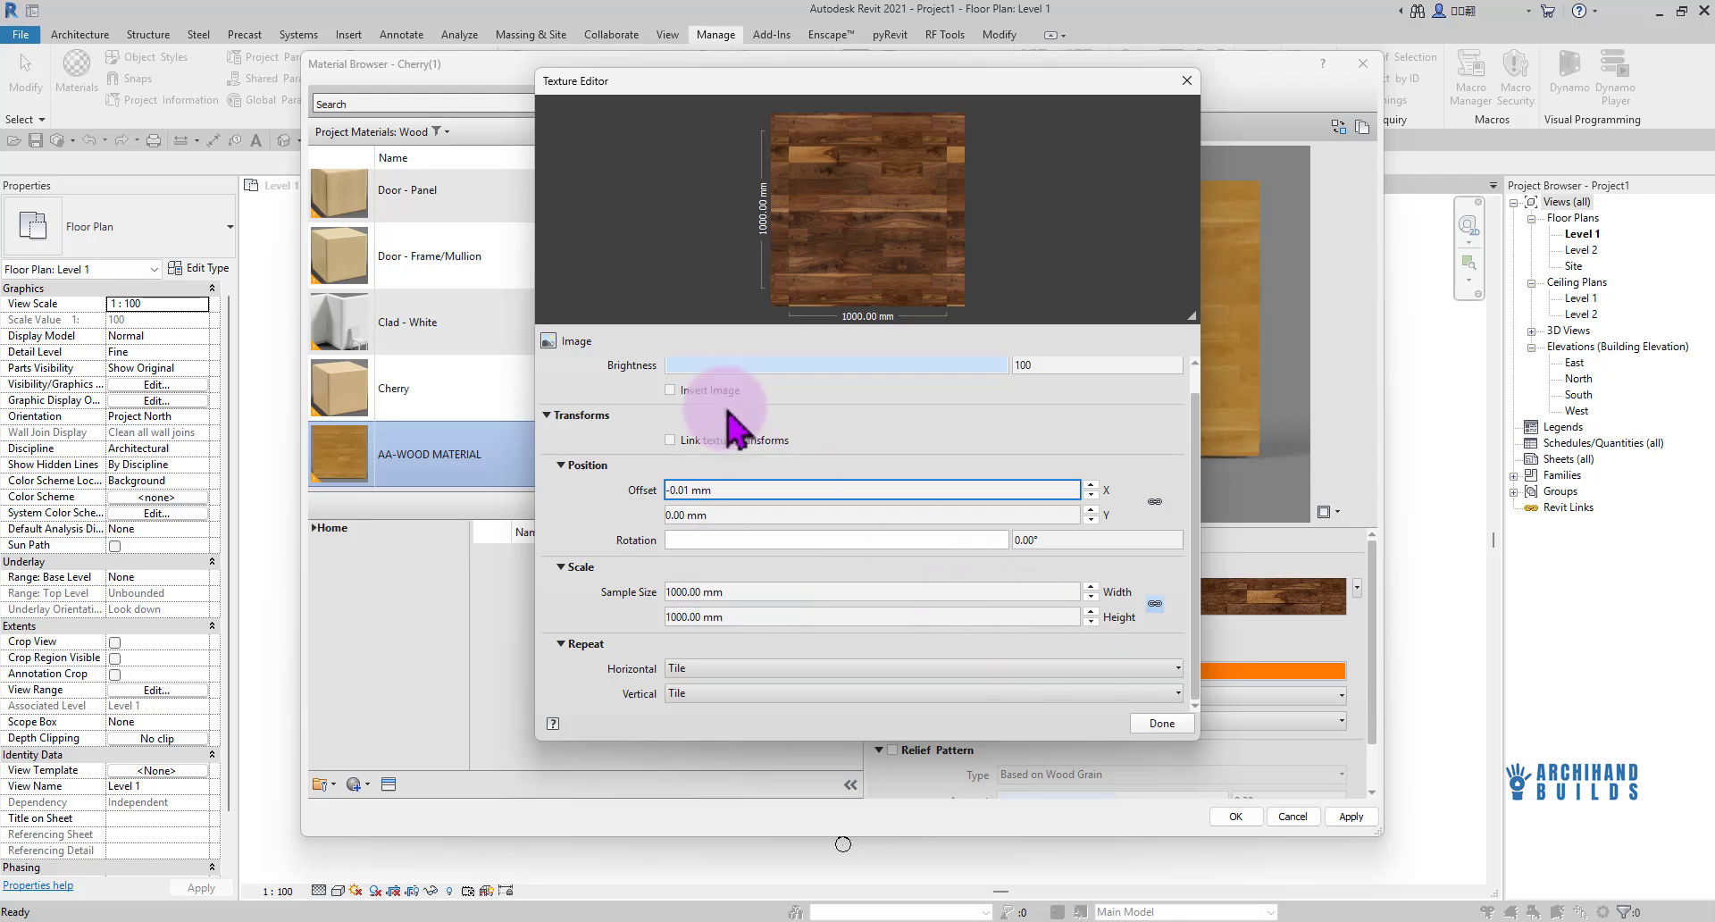
{"action": "scroll", "coordinate": [714, 384], "scroll_direction": "up", "scroll_amount": 3}
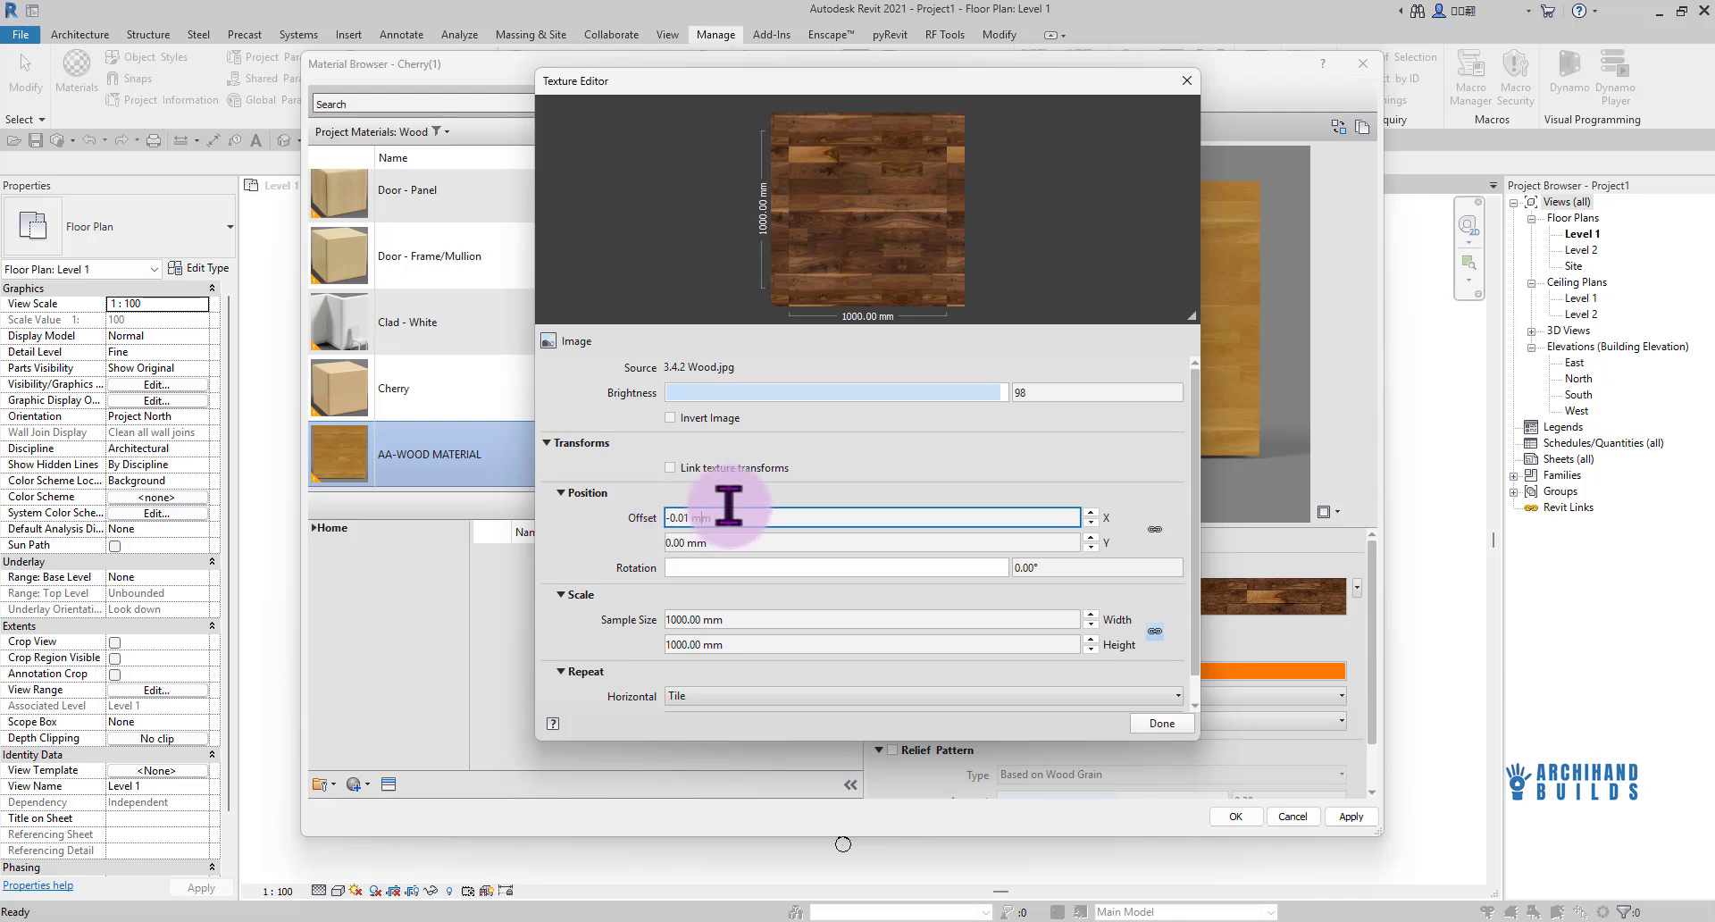
{"action": "left_click", "coordinate": [696, 542]}
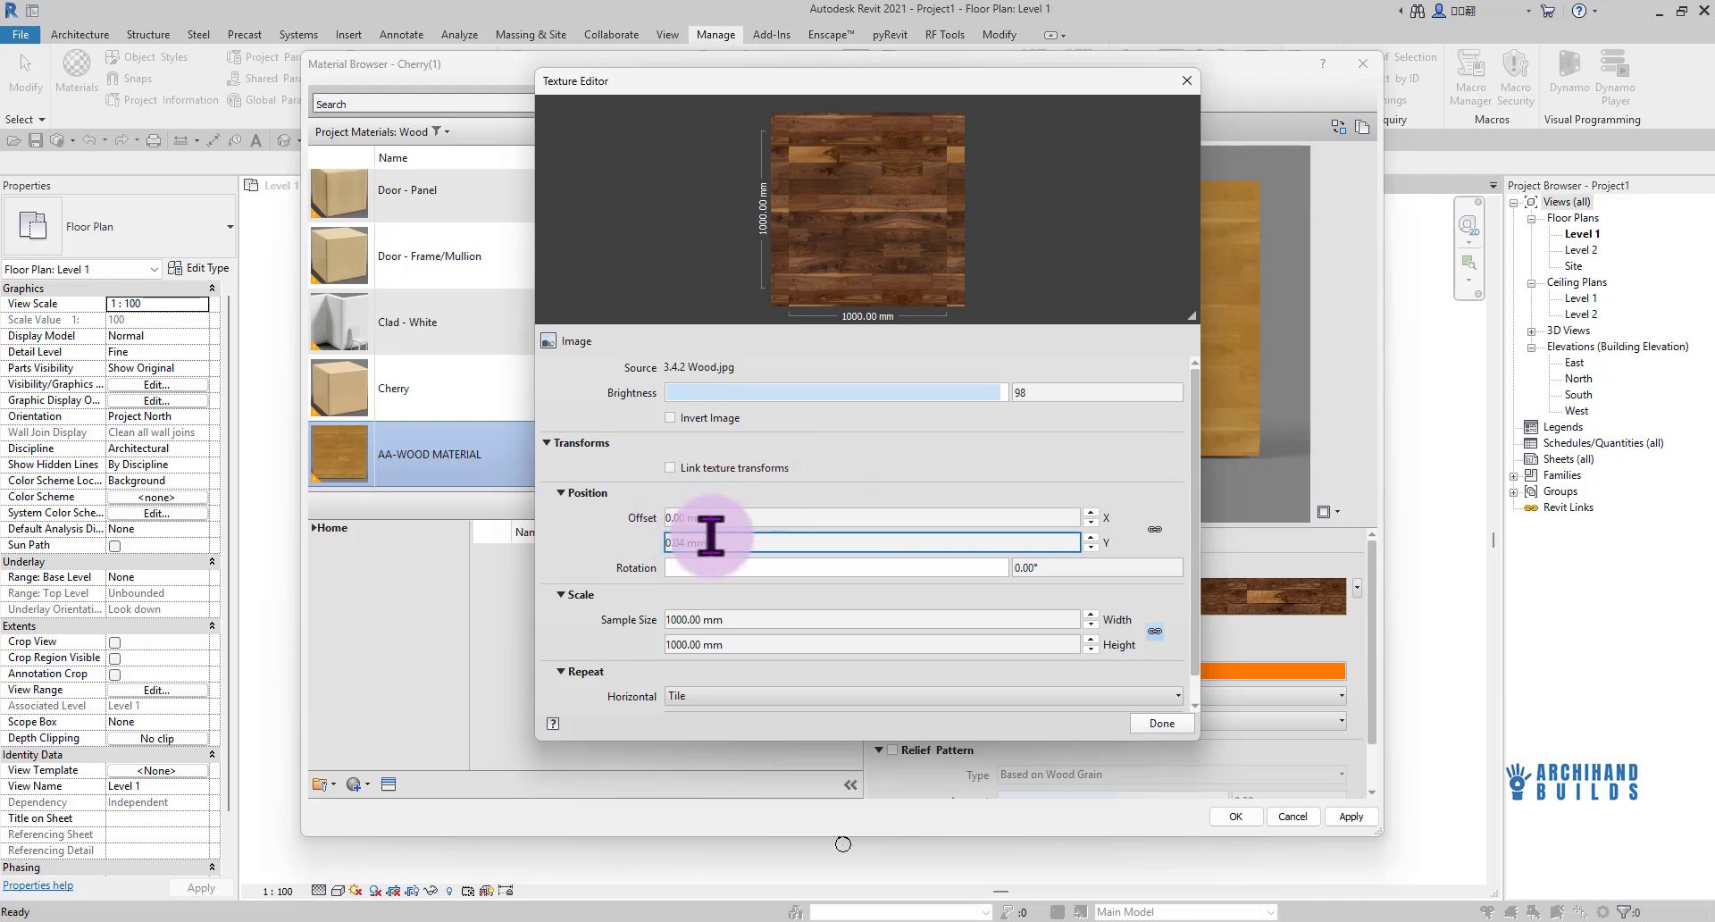
{"action": "left_click_drag", "start_coordinate": [712, 540], "coordinate": [637, 520]}
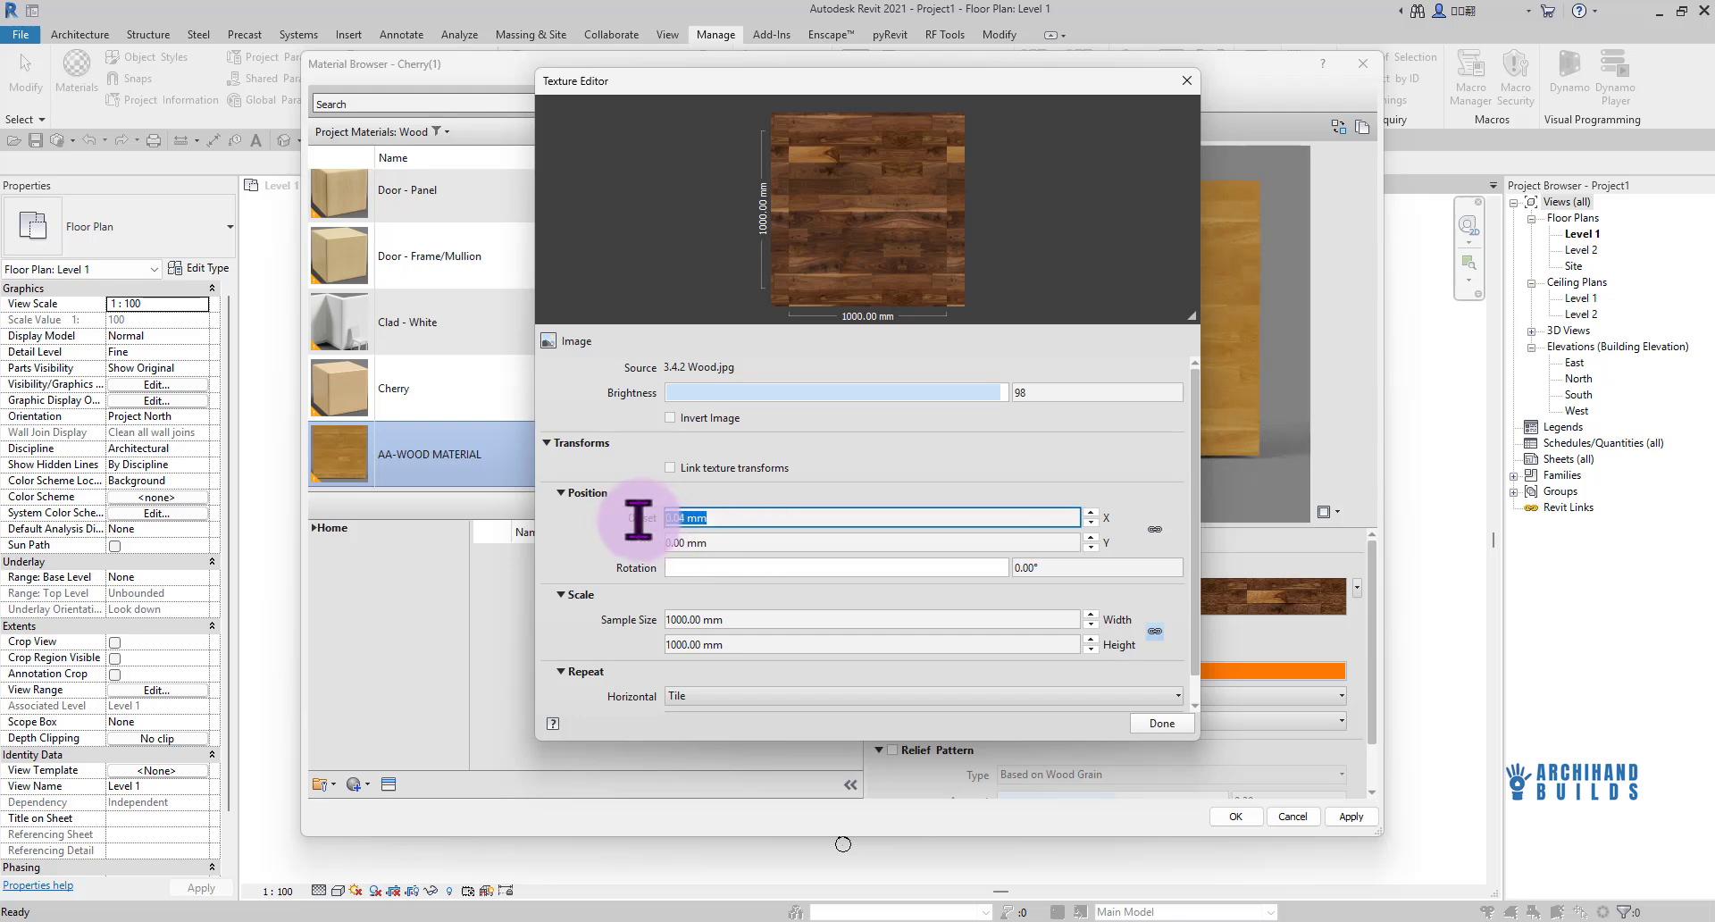
{"action": "left_click", "coordinate": [604, 542]}
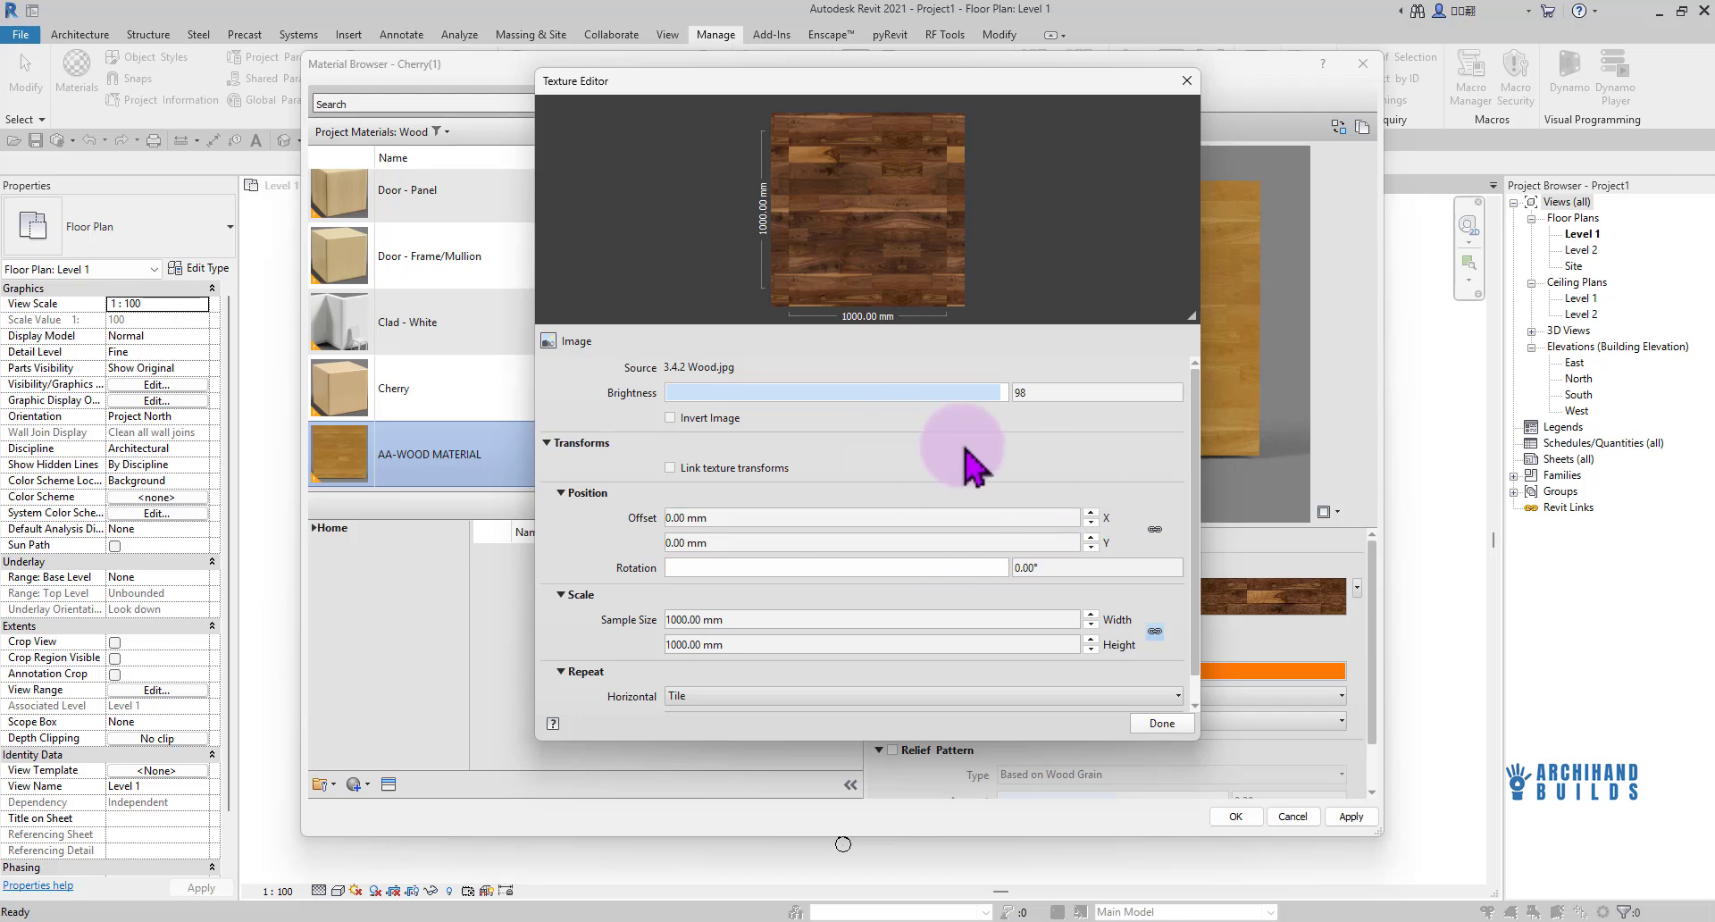
{"action": "left_click", "coordinate": [1159, 726]}
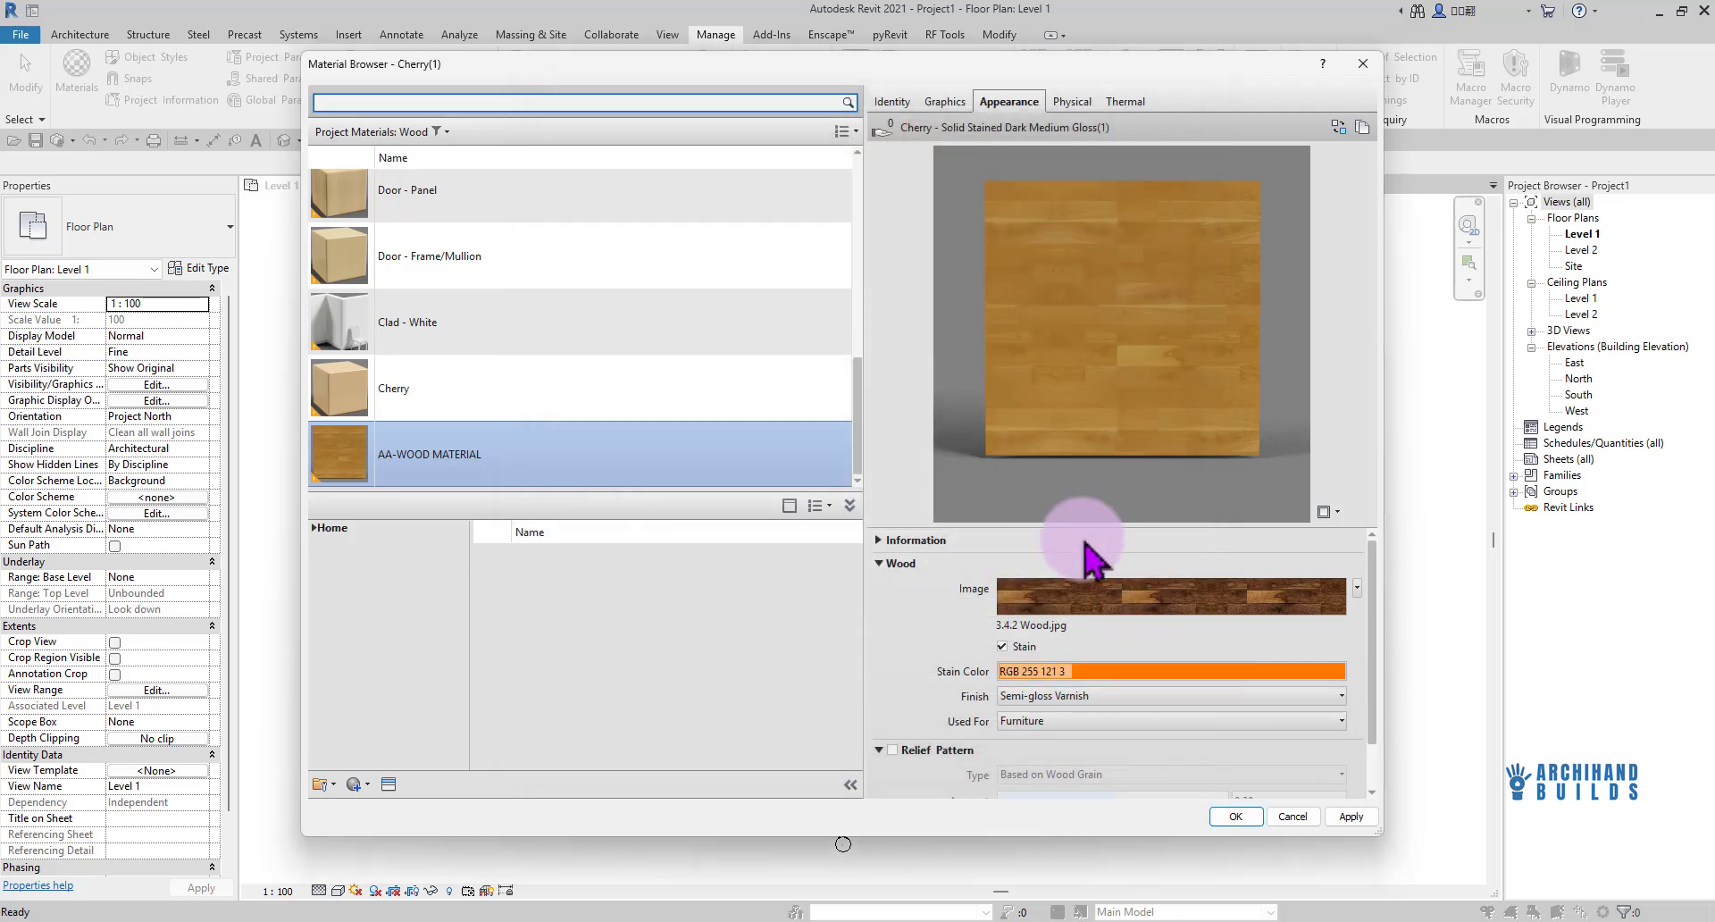
Turn off the wood's stain and set the appearance preview's render setting to Production Quality
{"action": "scroll", "coordinate": [920, 688], "scroll_direction": "down", "scroll_amount": 1}
{"action": "left_click", "coordinate": [1002, 591]}
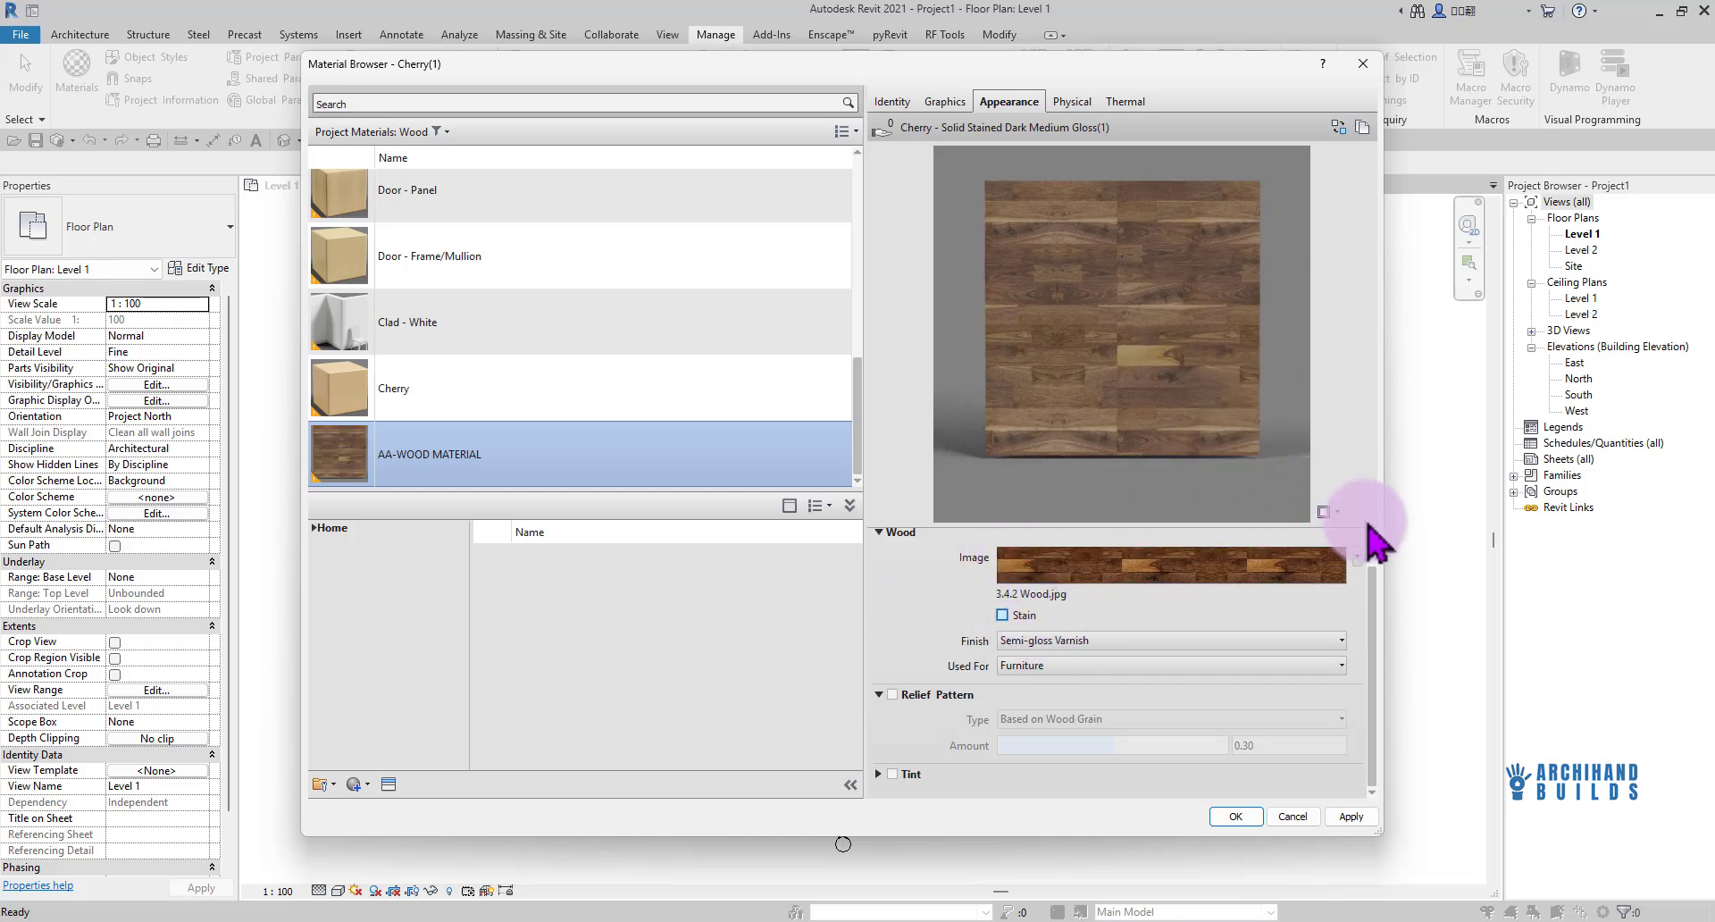
{"action": "left_click_drag", "start_coordinate": [1337, 529], "coordinate": [1250, 491]}
{"action": "left_click", "coordinate": [1312, 477]}
{"action": "mouse_move", "coordinate": [1301, 543]}
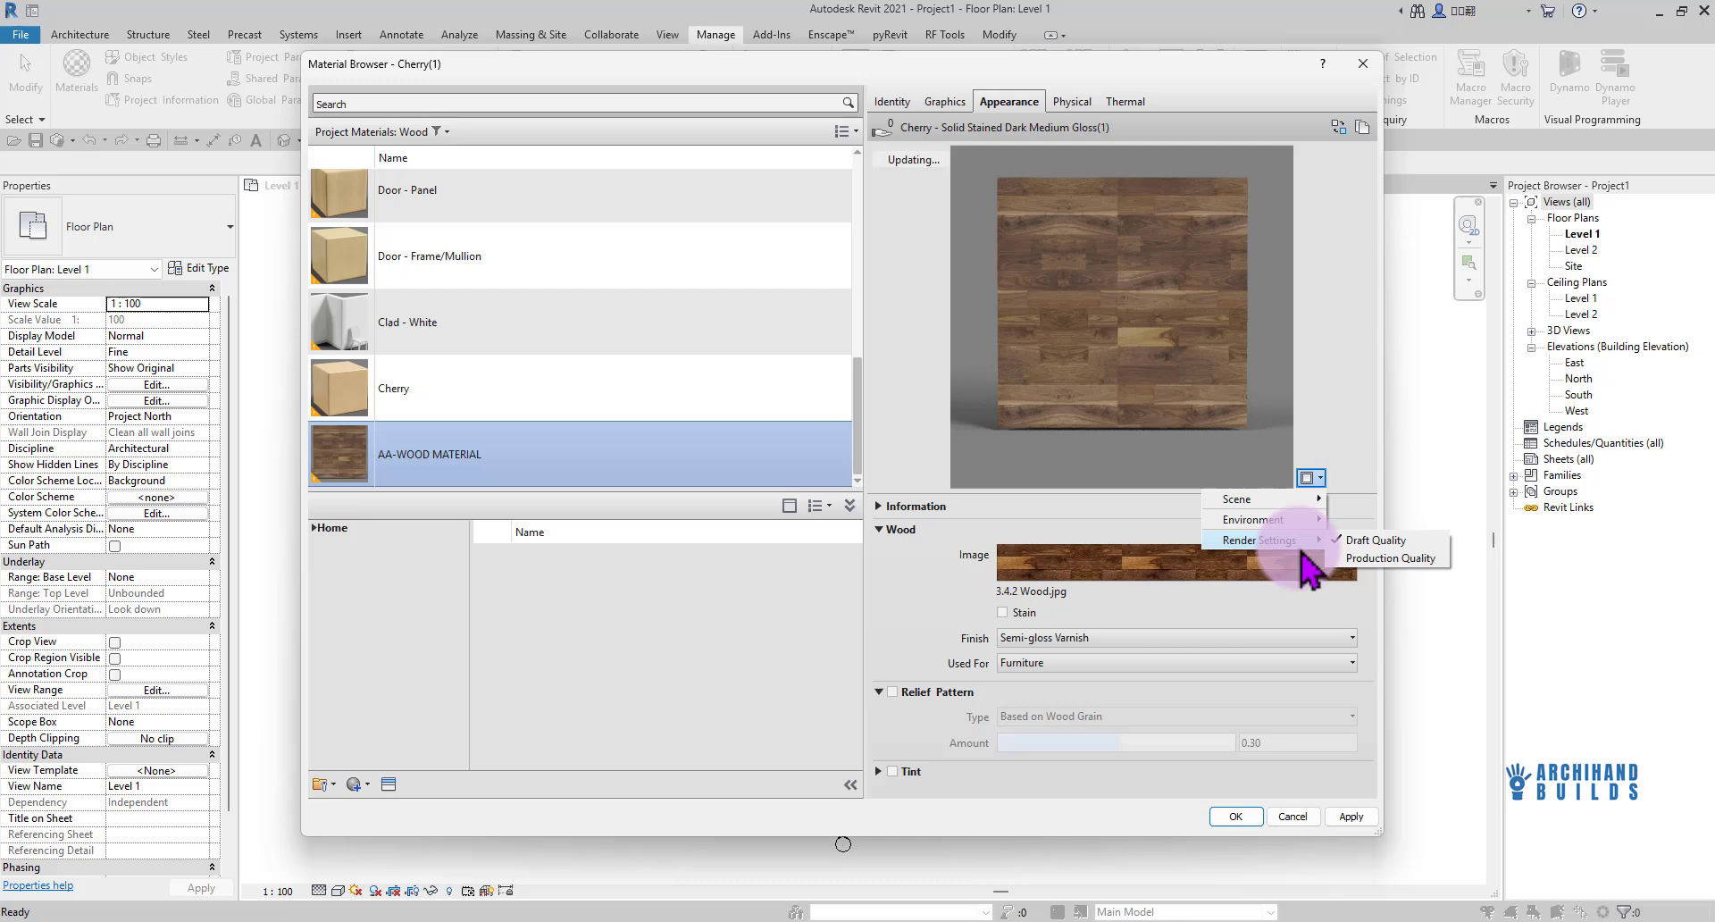
{"action": "left_click", "coordinate": [1373, 558]}
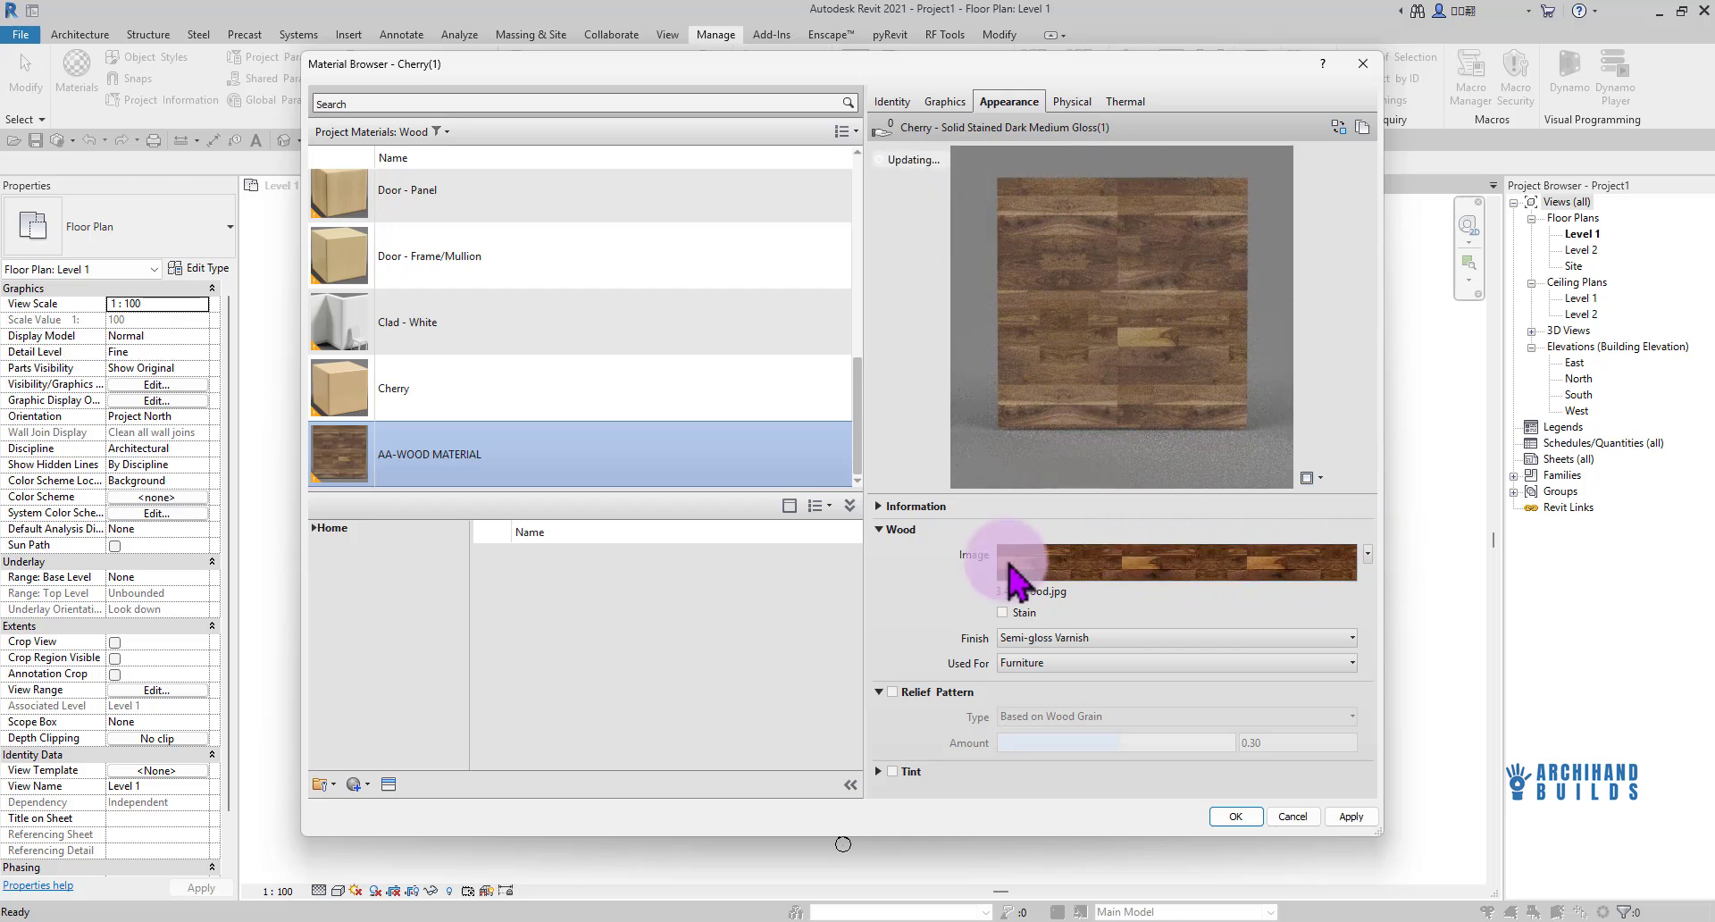
Set the wood's finish to Glossy Varnish and its use to Flooring
{"action": "left_click", "coordinate": [1085, 638]}
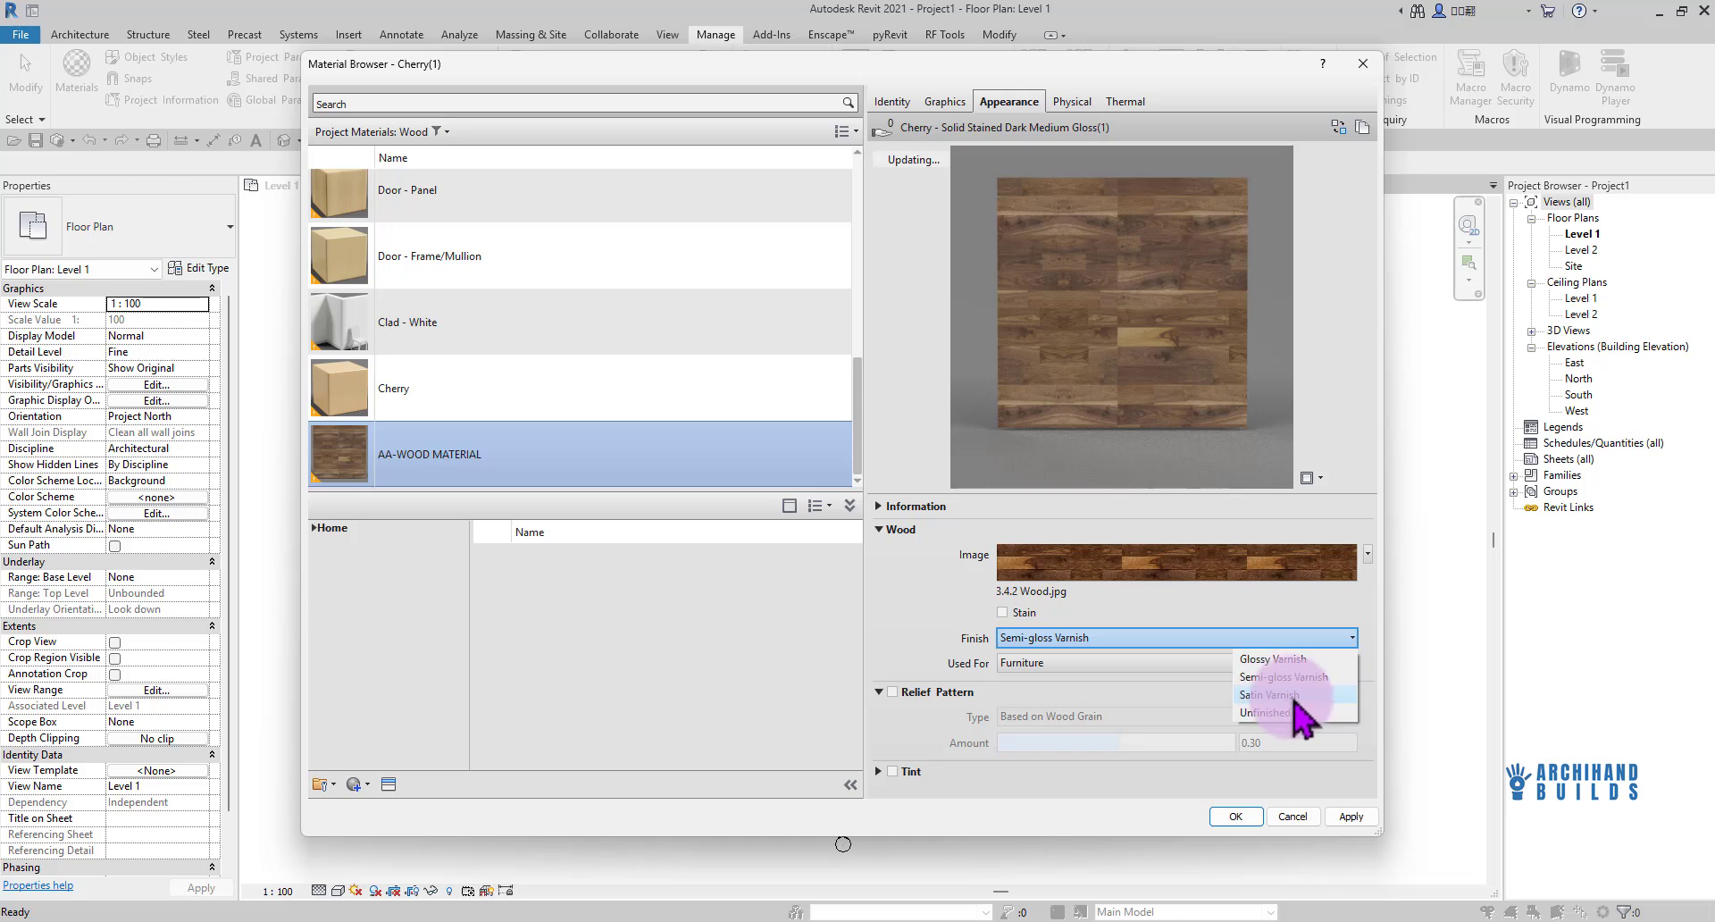
{"action": "left_click", "coordinate": [1255, 659]}
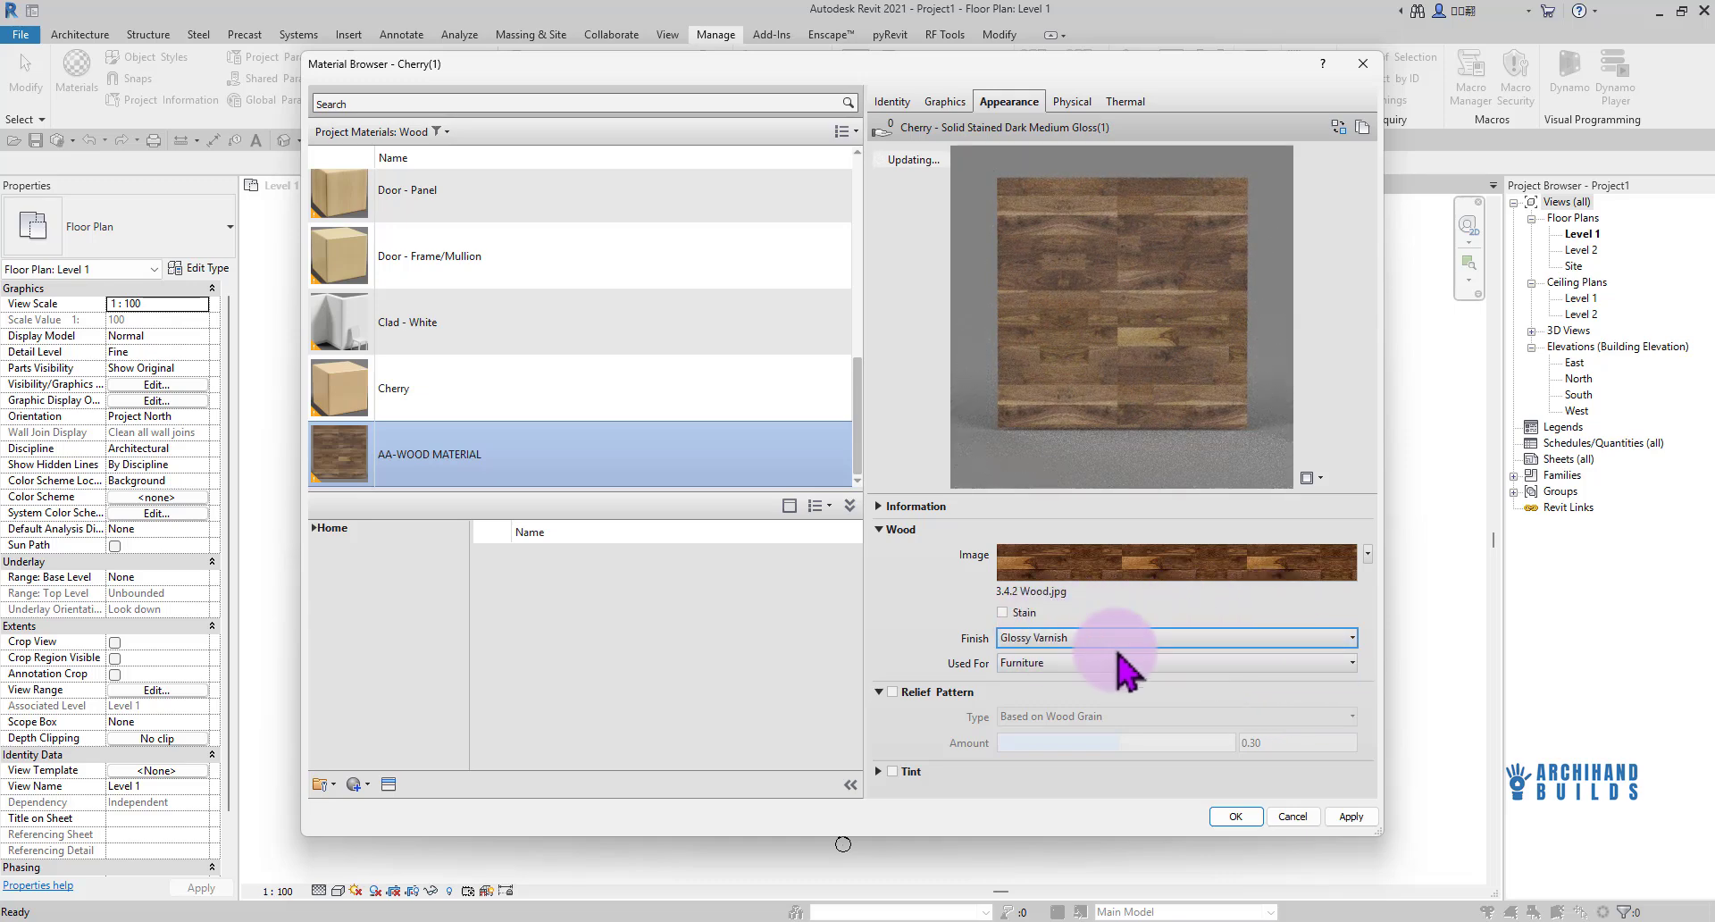
{"action": "left_click", "coordinate": [1059, 662]}
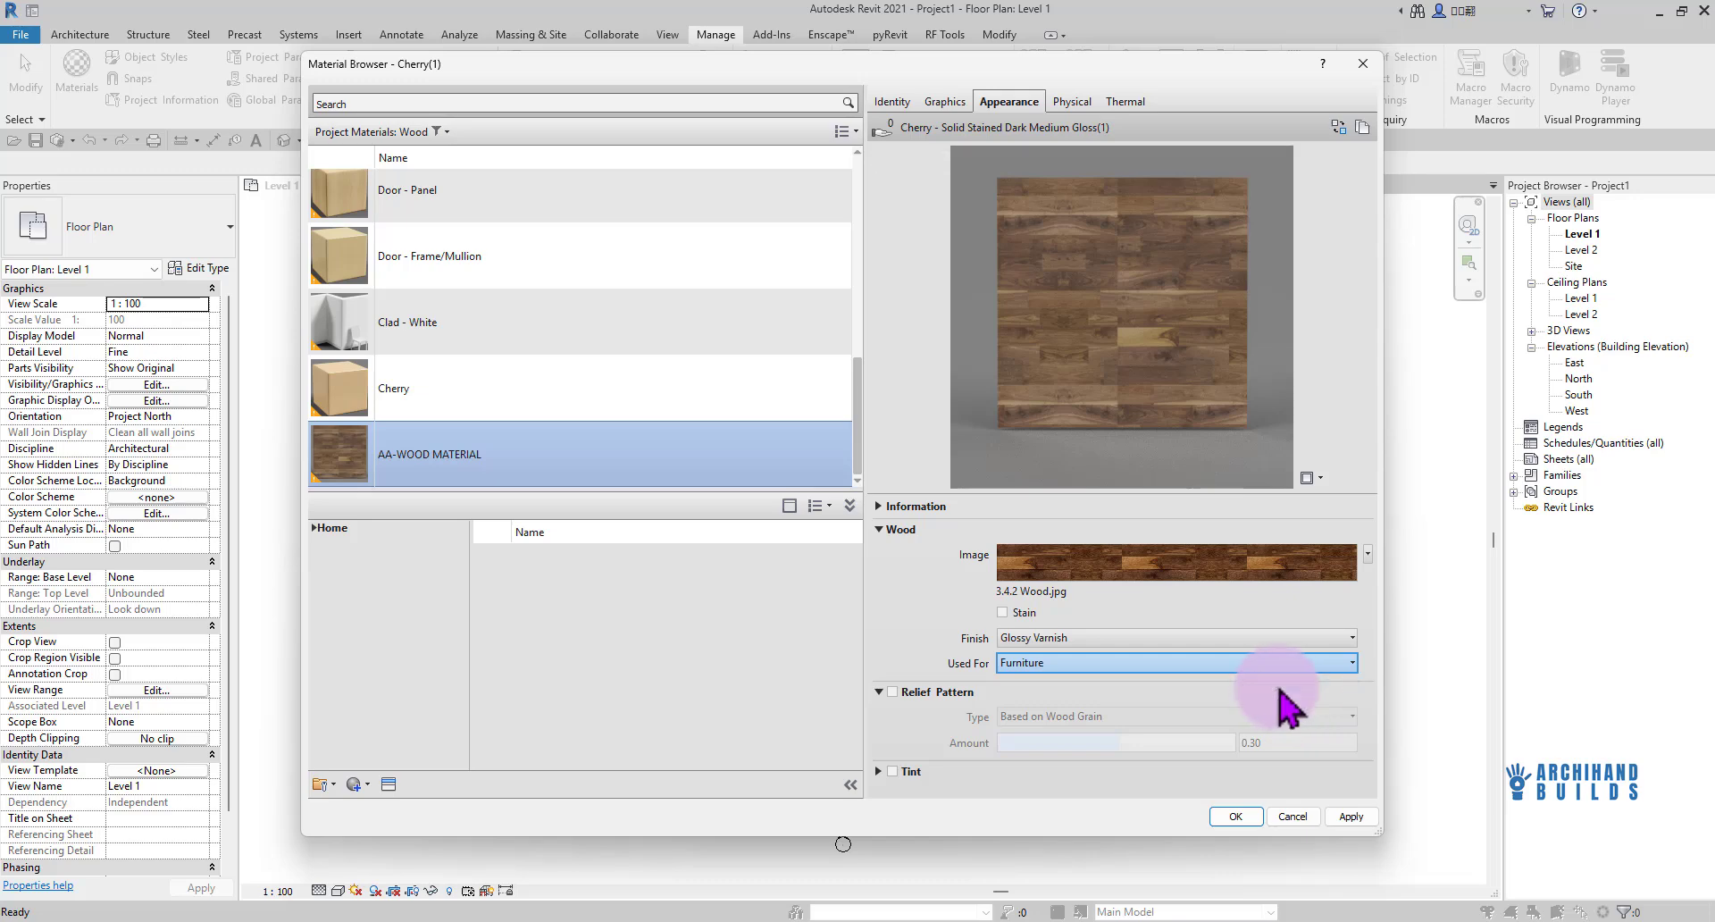
{"action": "left_click", "coordinate": [1004, 691]}
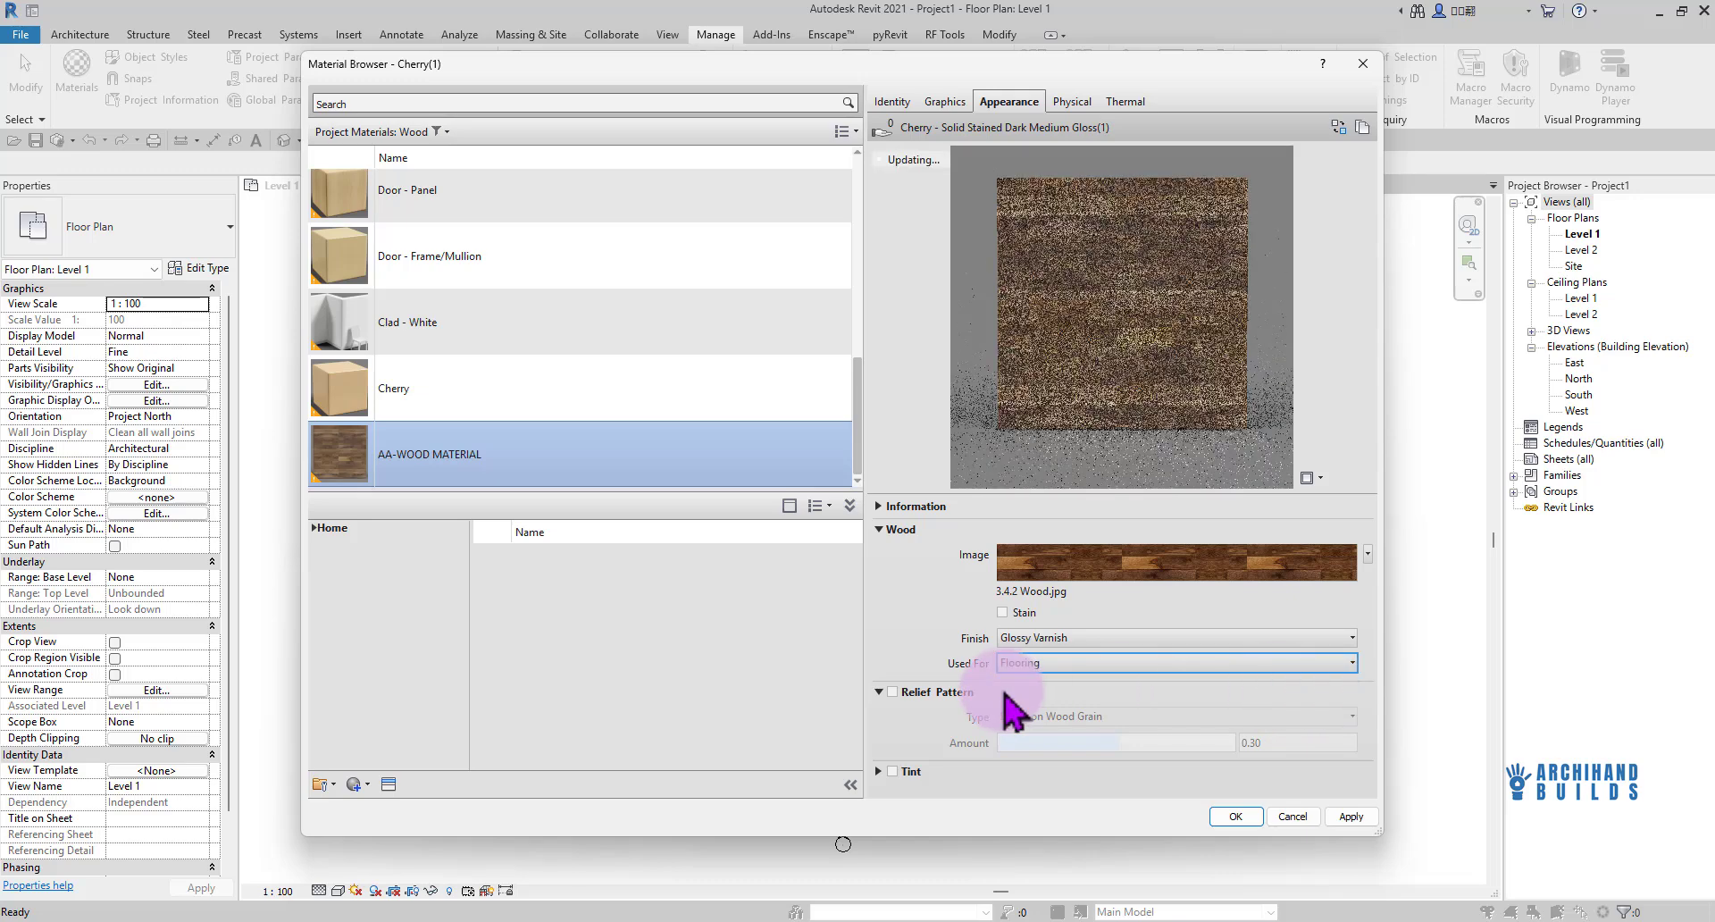
Enable the relief pattern with type Based on Wood Grain and an amount of 1.21
{"action": "left_click", "coordinate": [893, 693]}
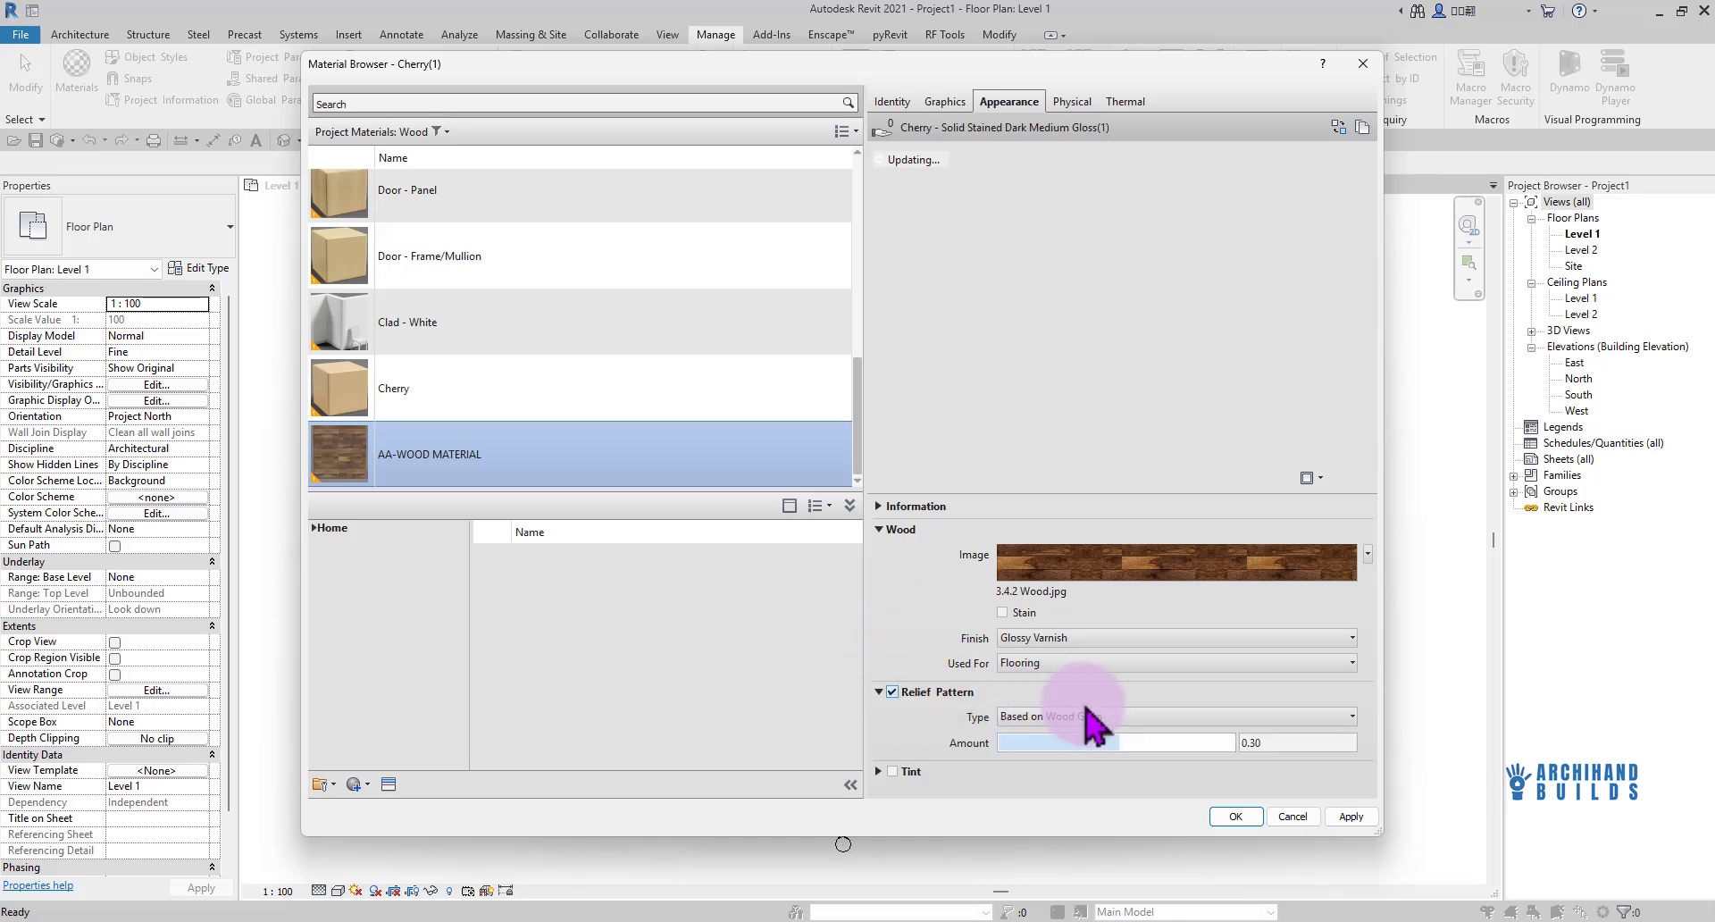
{"action": "left_click", "coordinate": [1233, 717]}
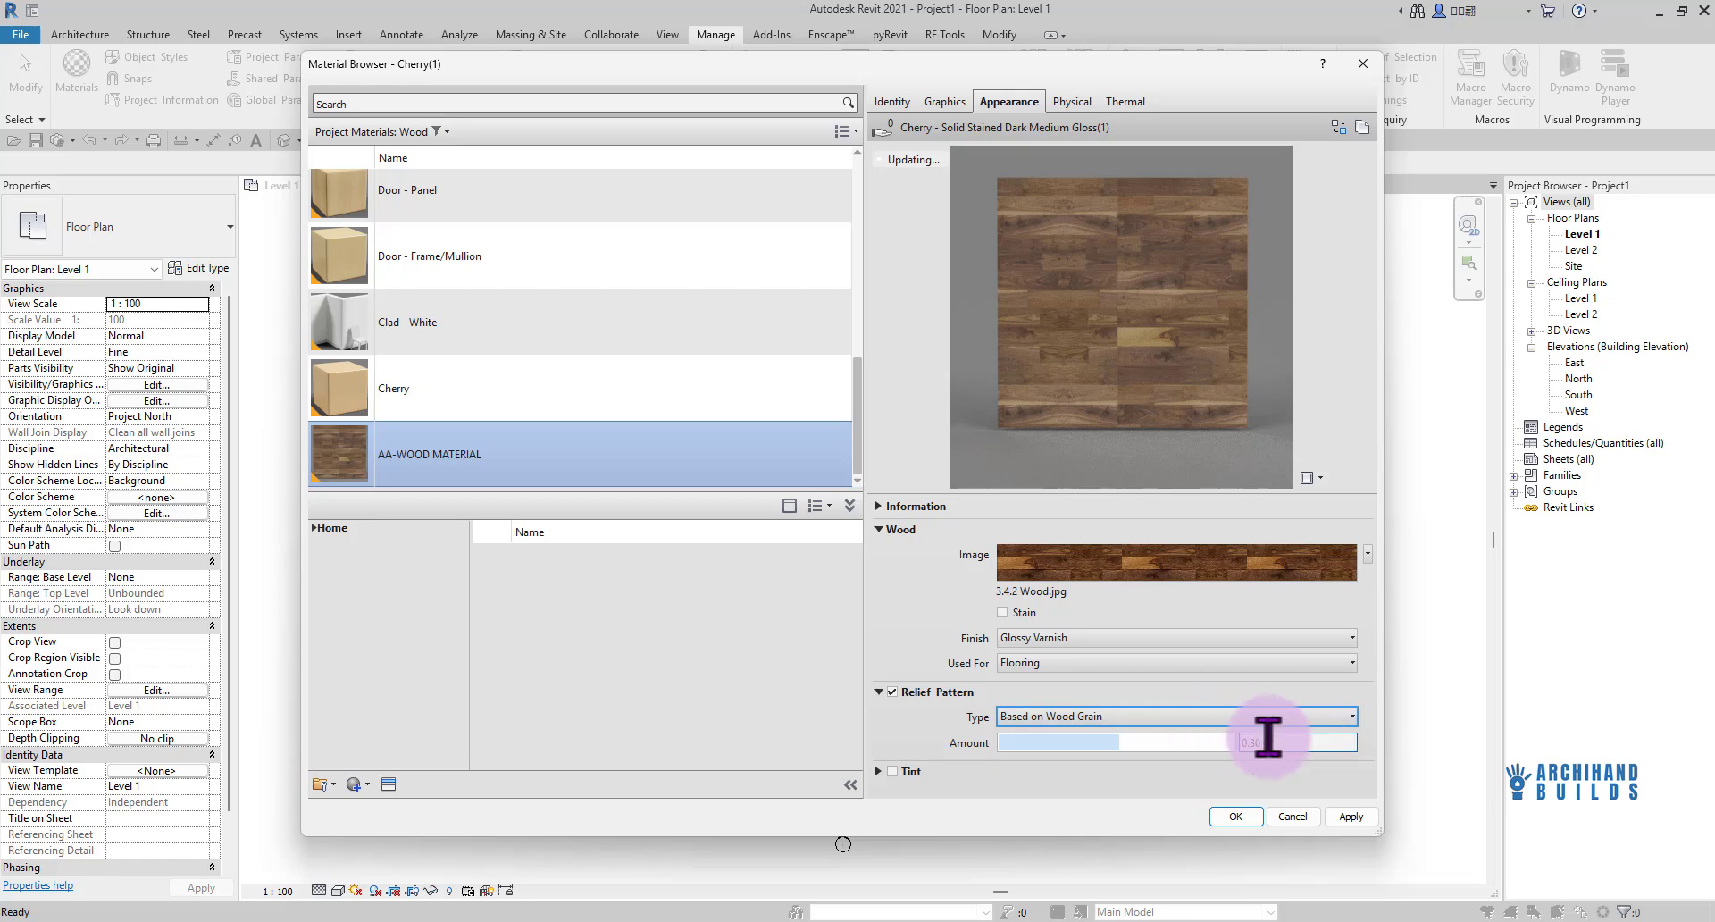
{"action": "mouse_move", "coordinate": [1127, 747]}
{"action": "left_mouse_down"}
{"action": "mouse_move", "coordinate": [1179, 749]}
{"action": "mouse_move", "coordinate": [1137, 748]}
{"action": "left_mouse_up"}
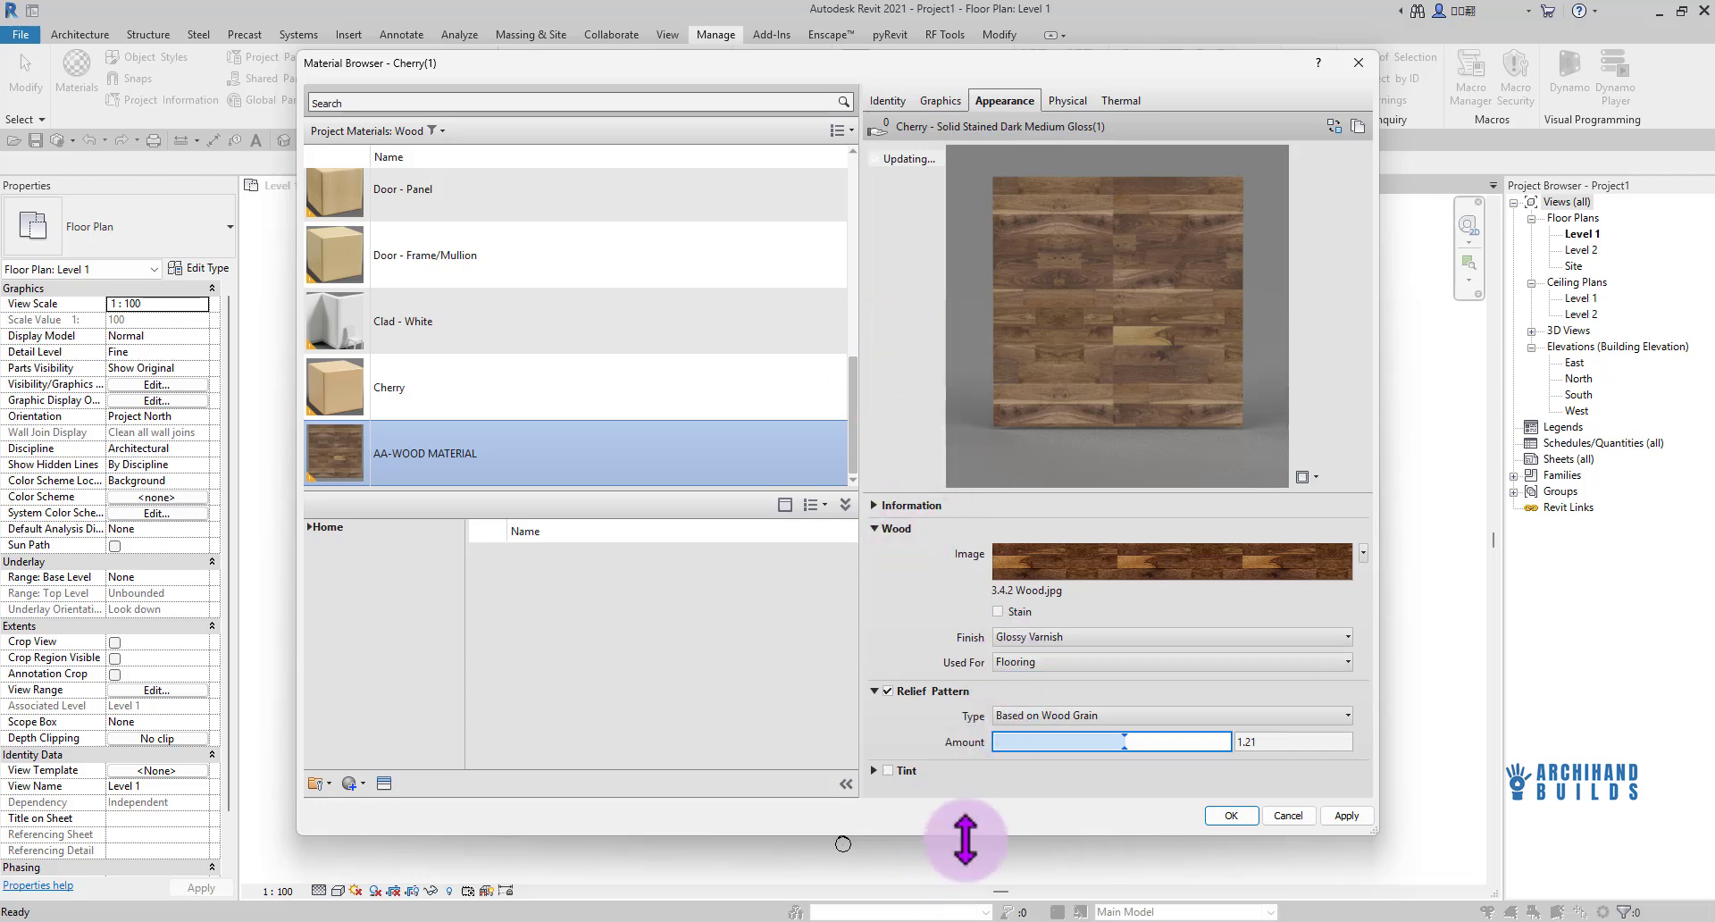
Make the Material Browser taller and reposition it higher on the screen
{"action": "left_click_drag", "start_coordinate": [1027, 836], "coordinate": [1027, 887]}
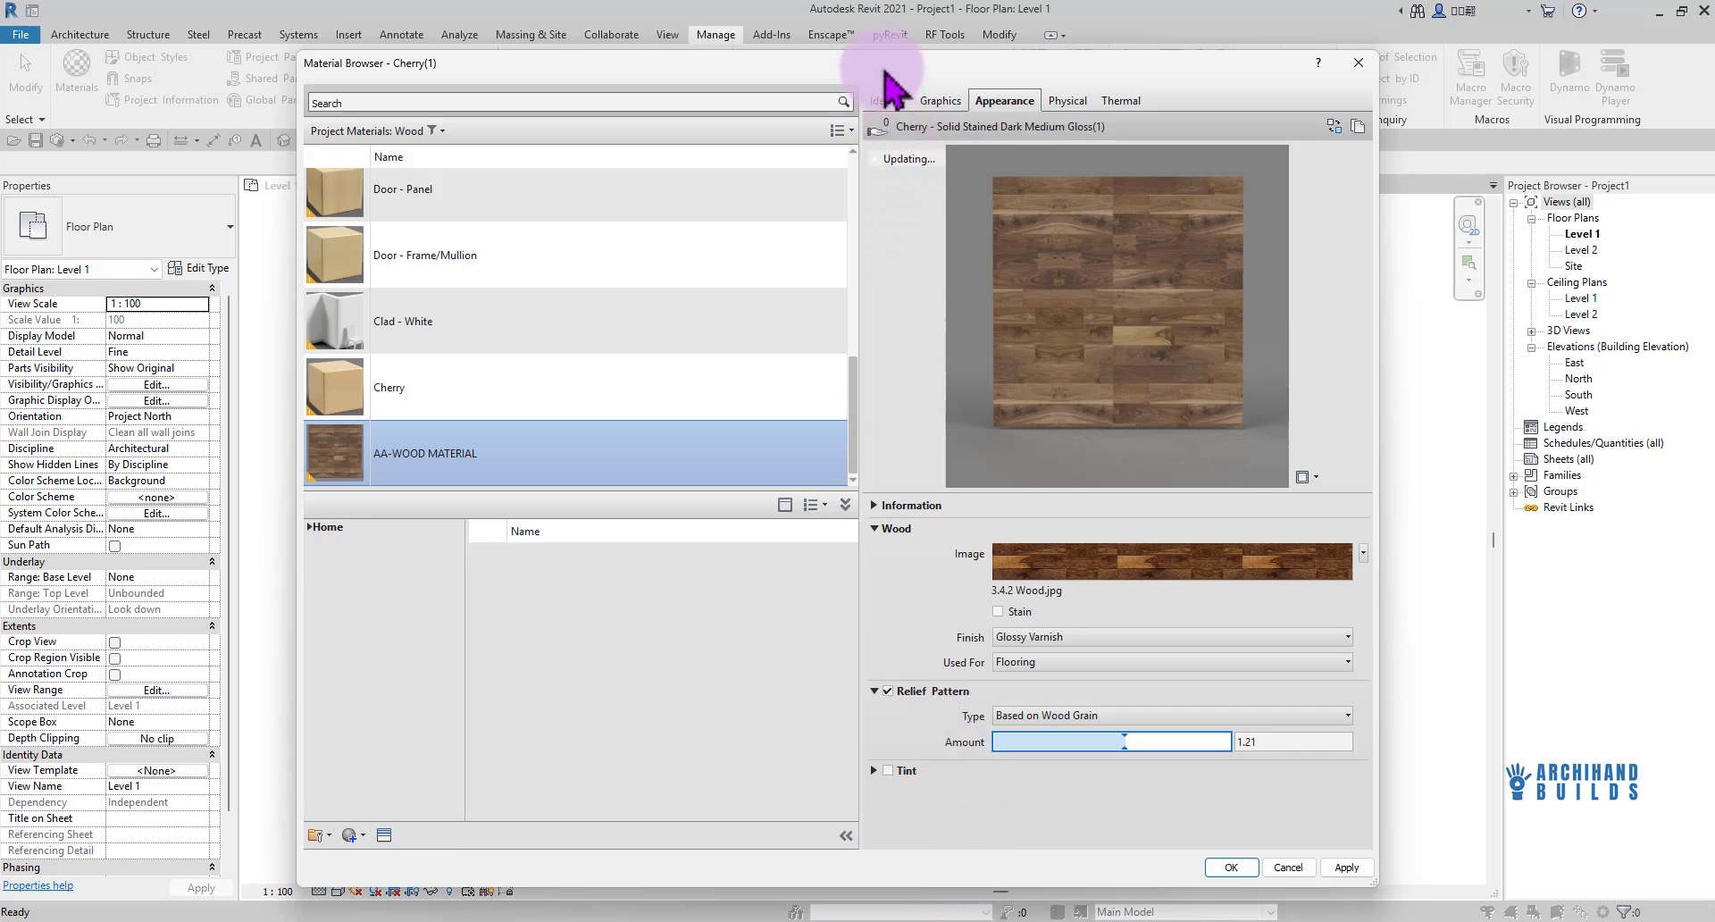
{"action": "left_click_drag", "start_coordinate": [886, 71], "coordinate": [877, 51]}
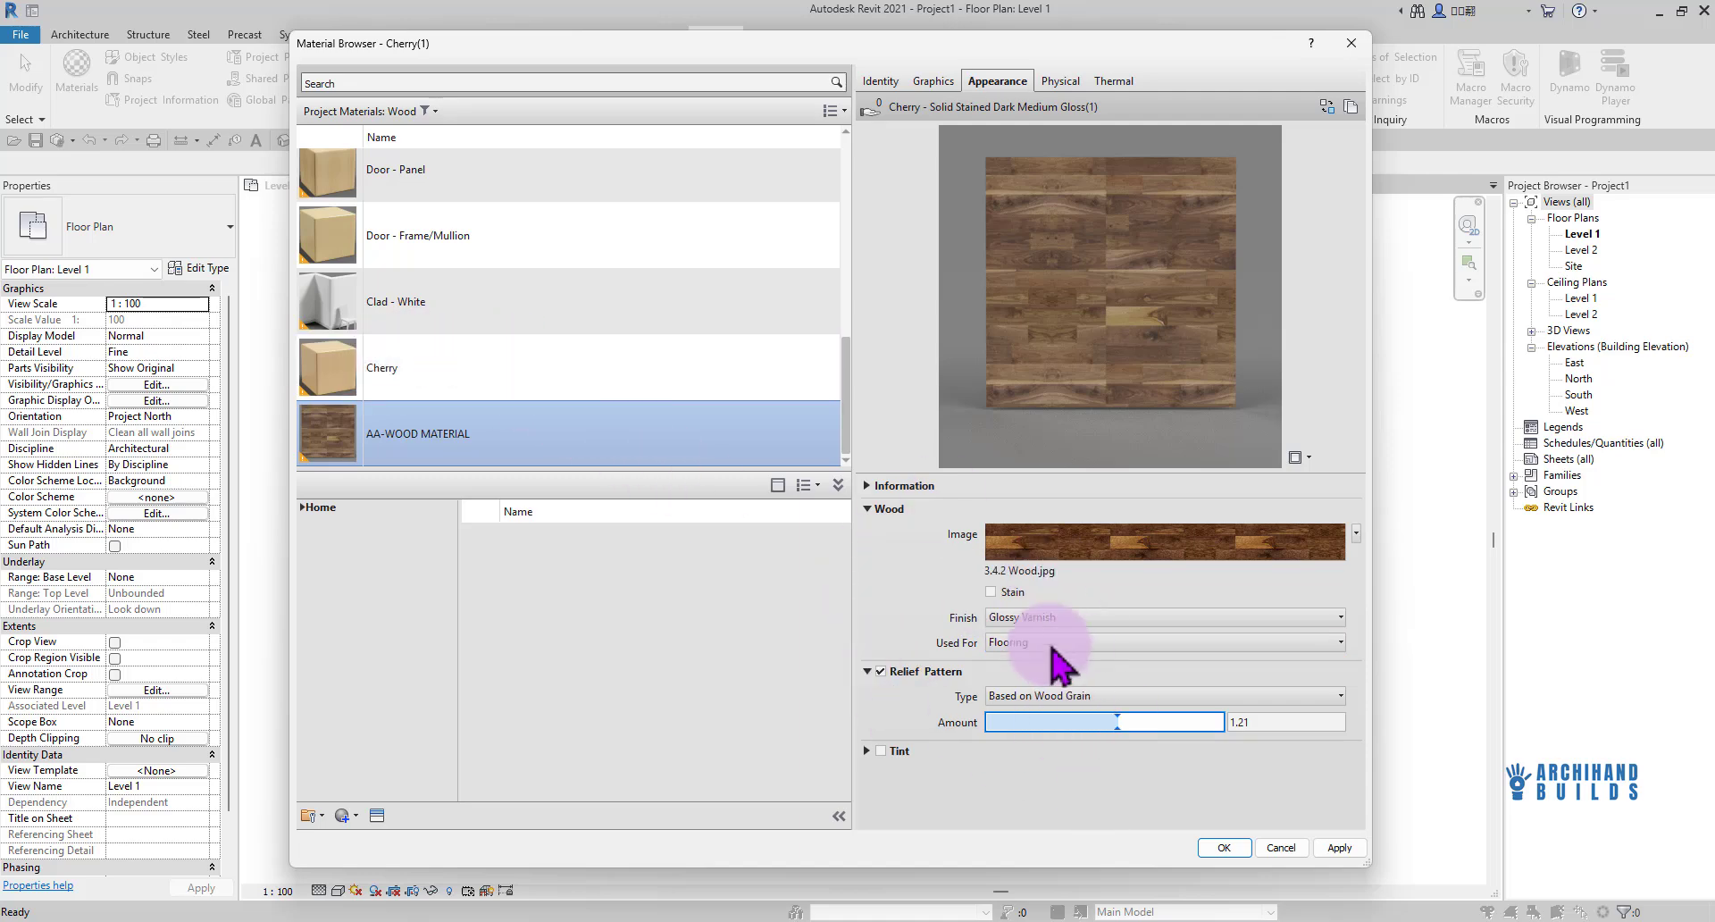
{"action": "scroll", "coordinate": [664, 313], "scroll_direction": "up", "scroll_amount": 1}
Search the materials for DEFAULT with the project materials filter set to show all
{"action": "left_click", "coordinate": [410, 79]}
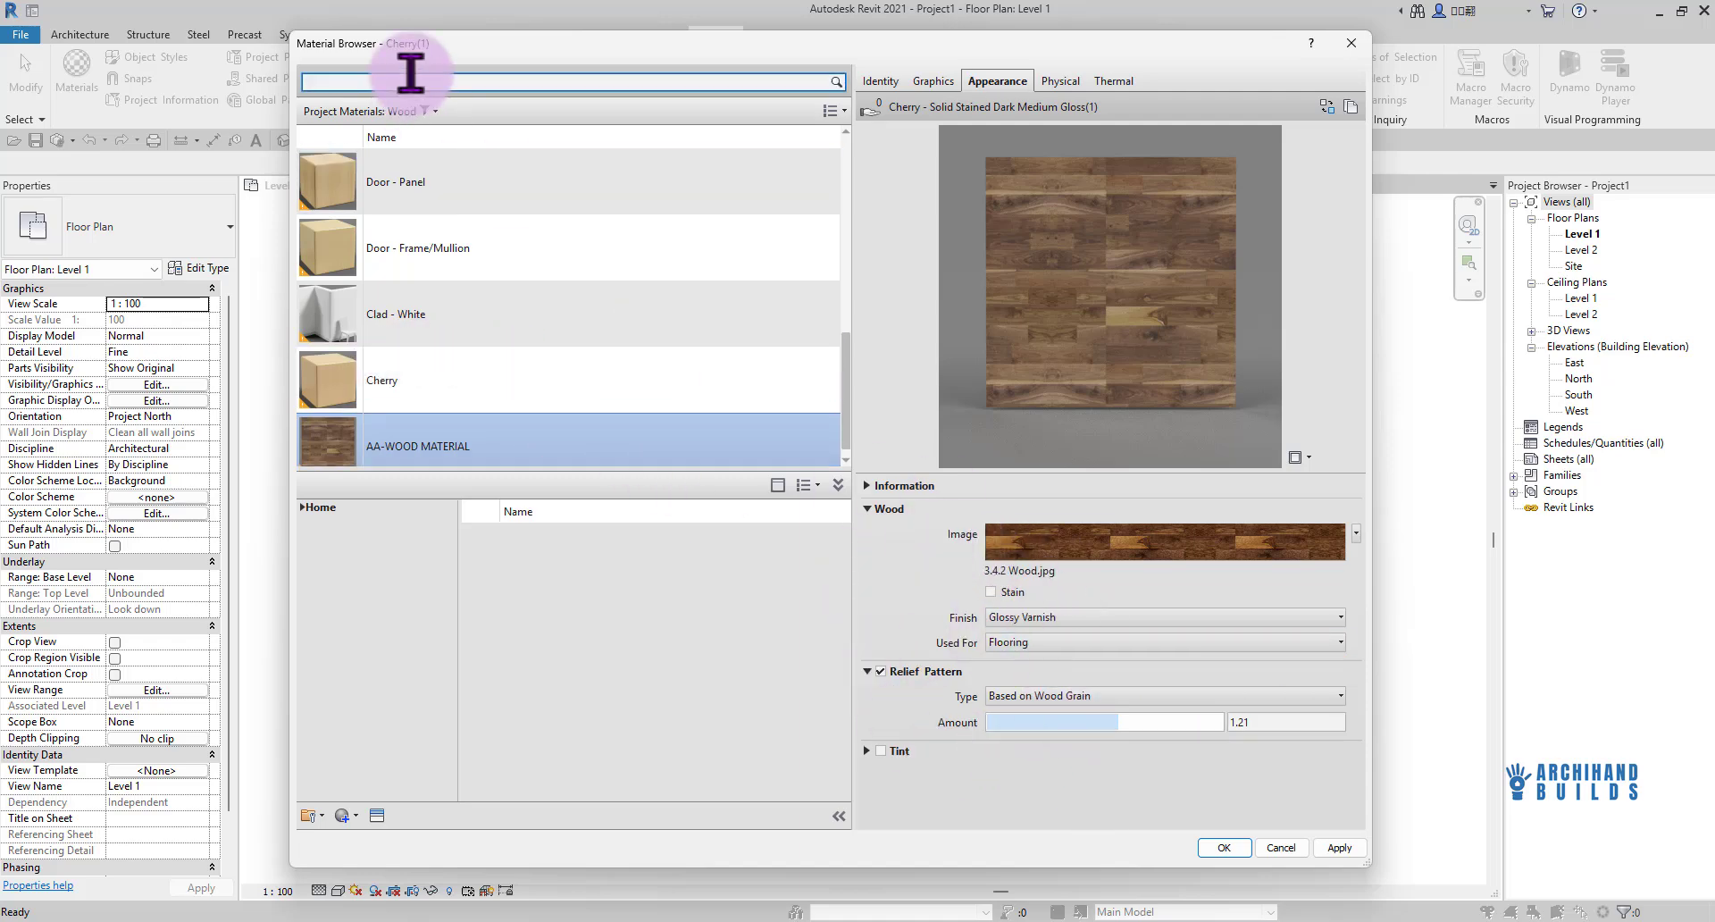
{"action": "type", "text": "DEF"}
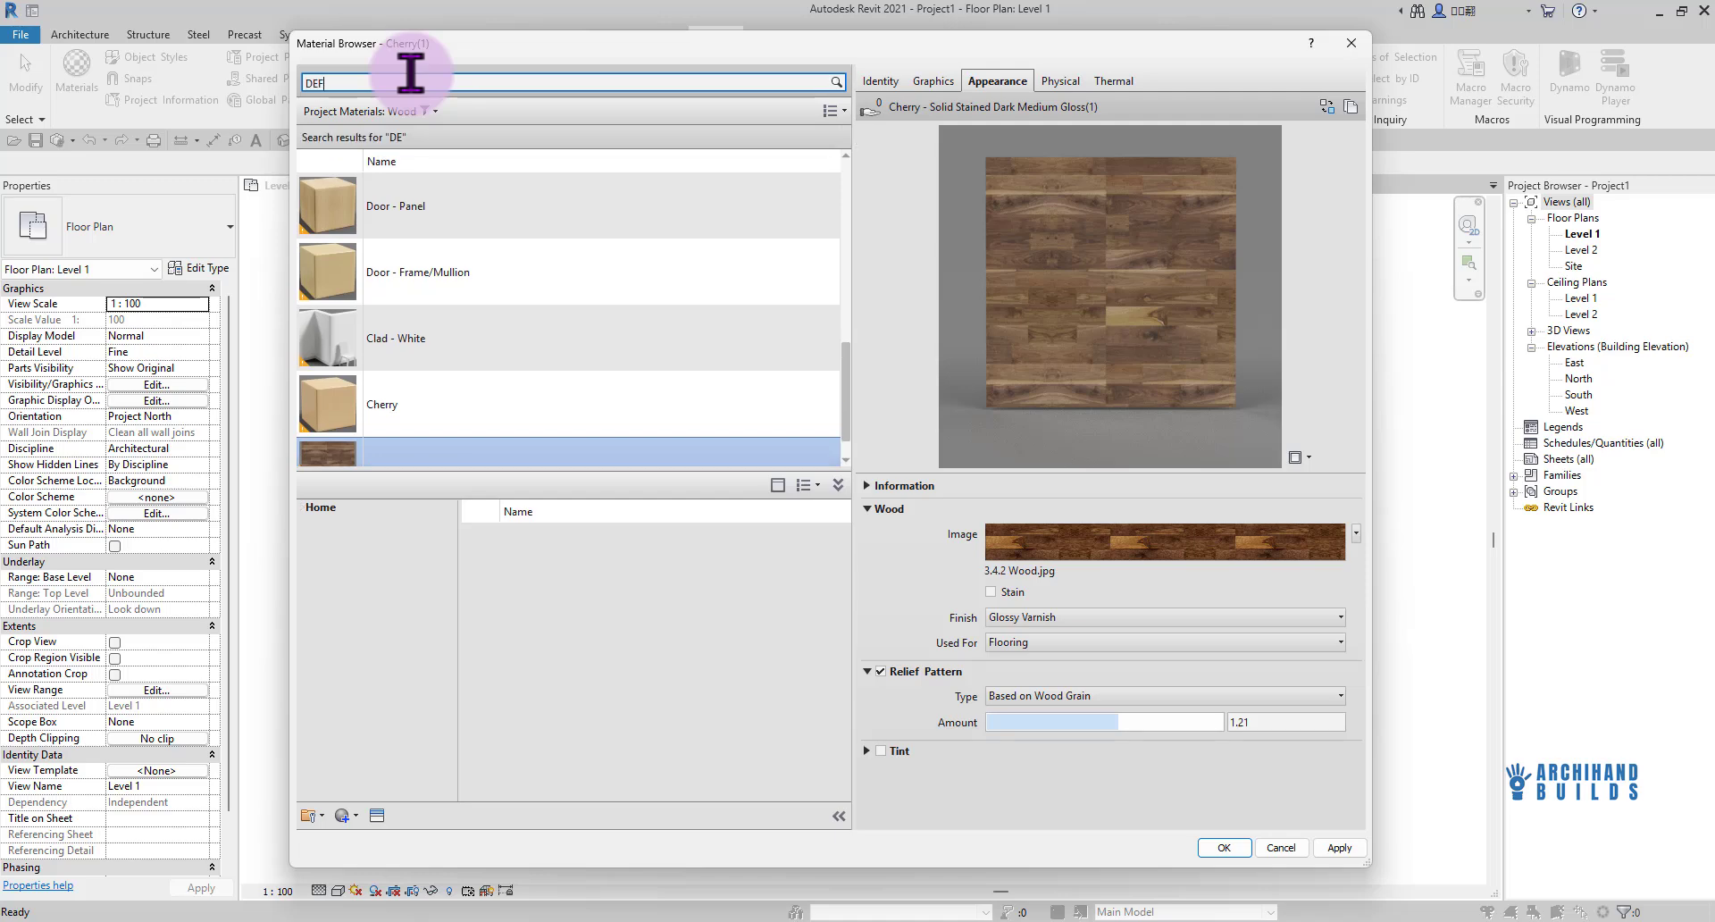
{"action": "type", "text": "AUL"}
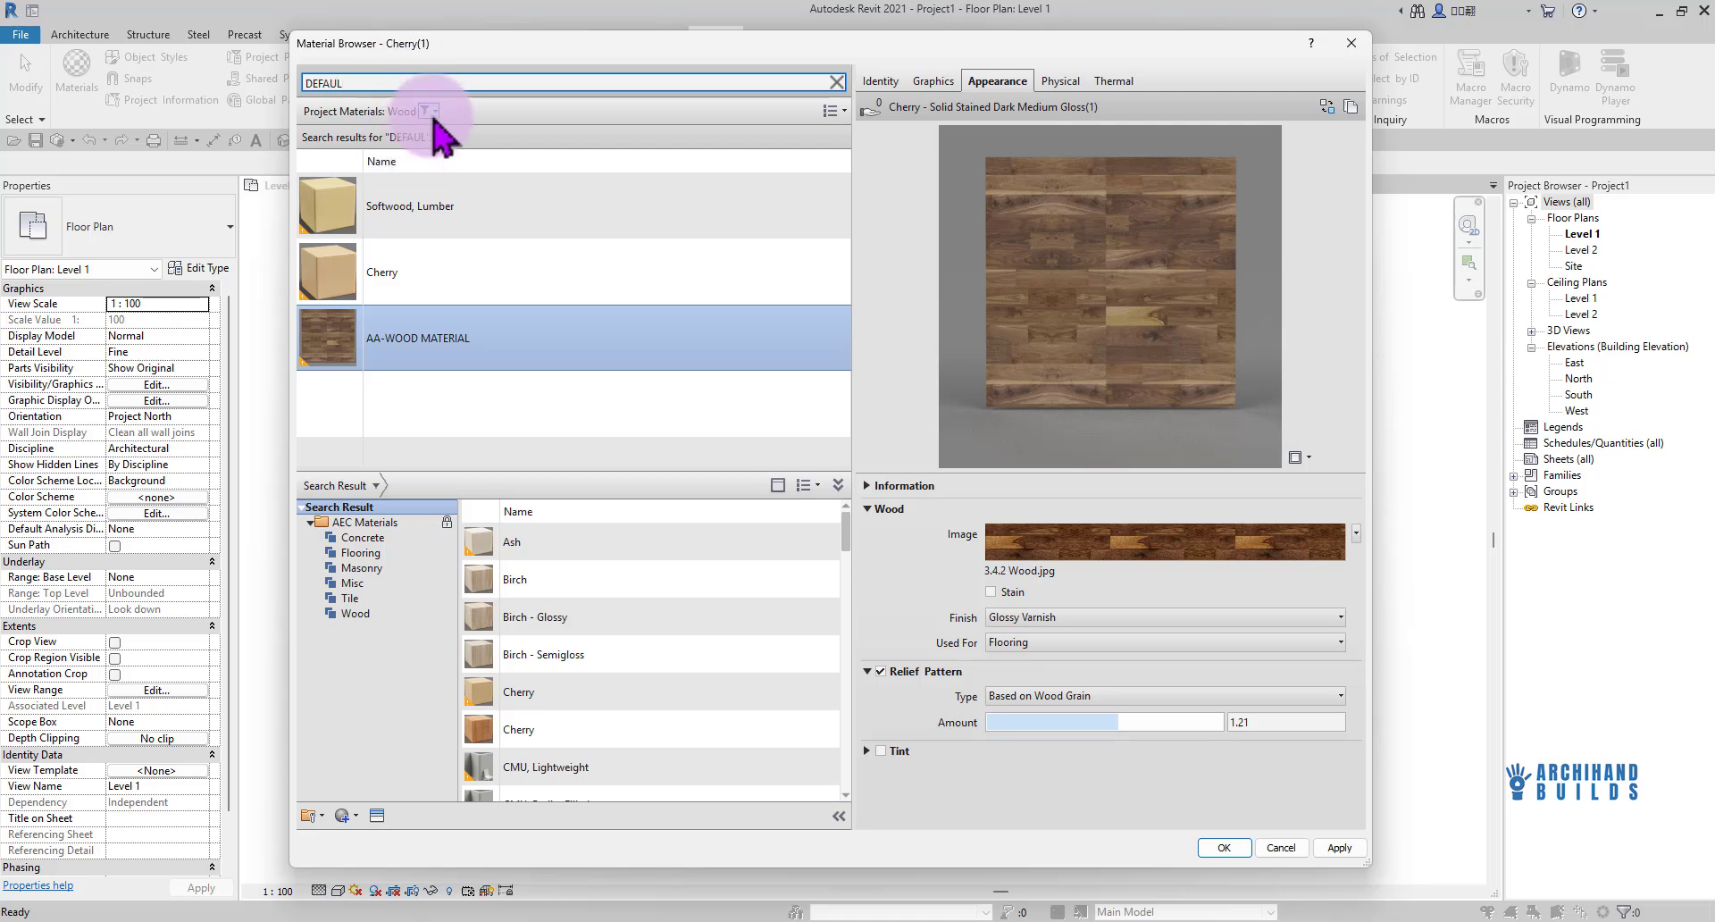
{"action": "left_click", "coordinate": [427, 113]}
{"action": "left_click", "coordinate": [418, 136]}
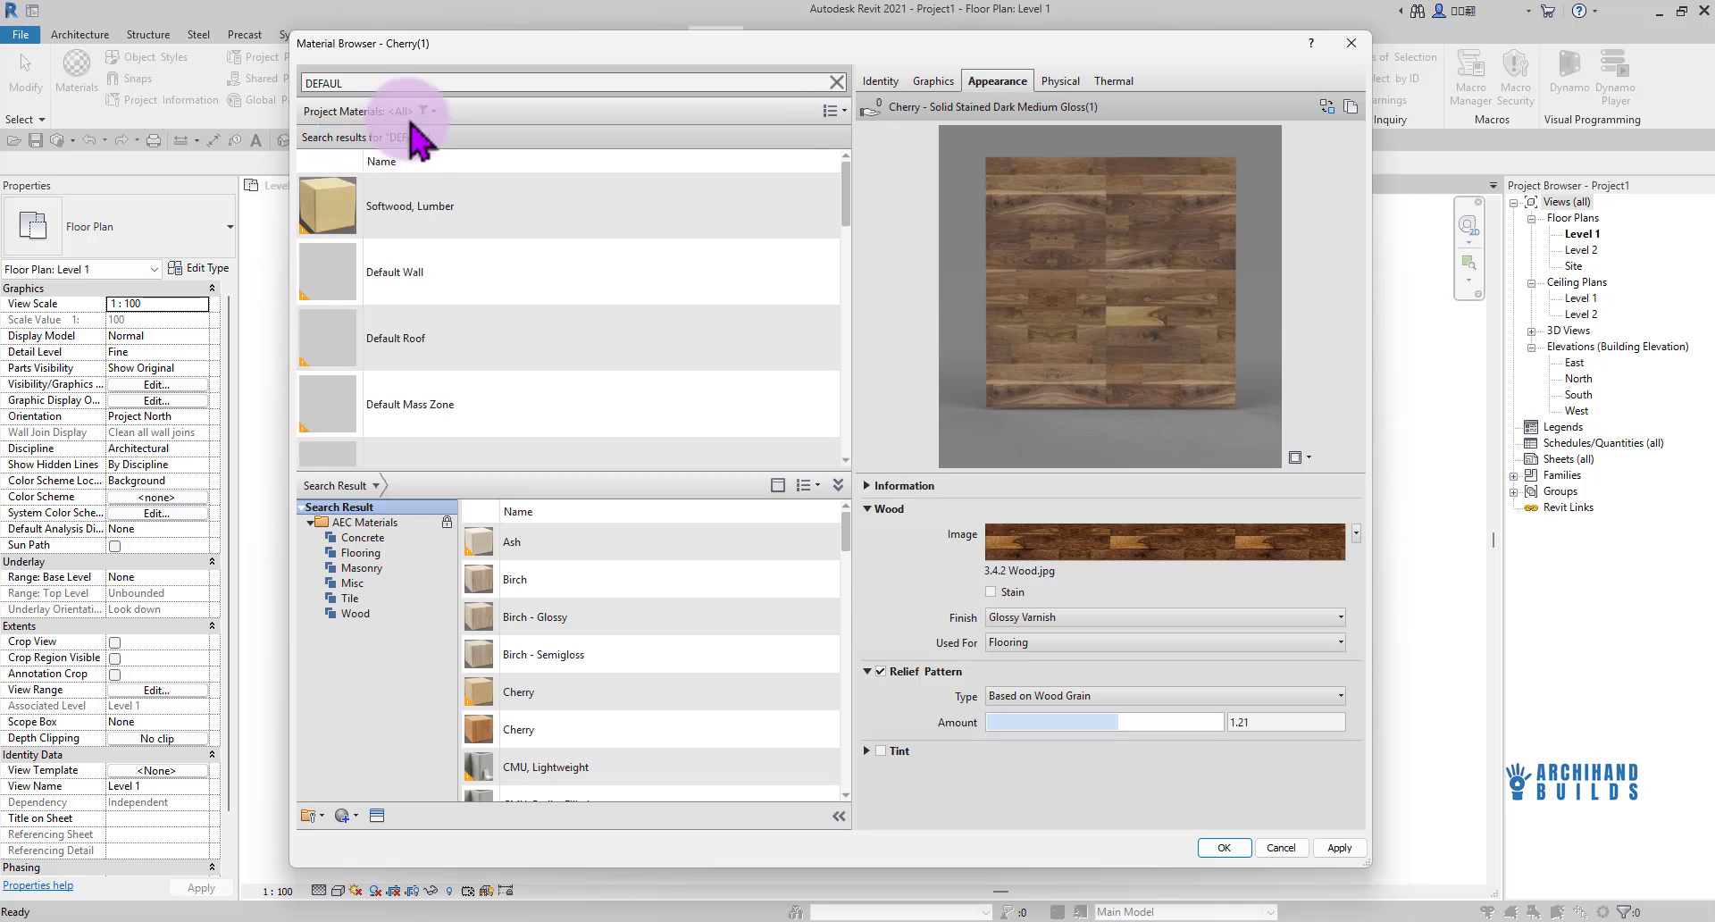
{"action": "double_click", "coordinate": [356, 82]}
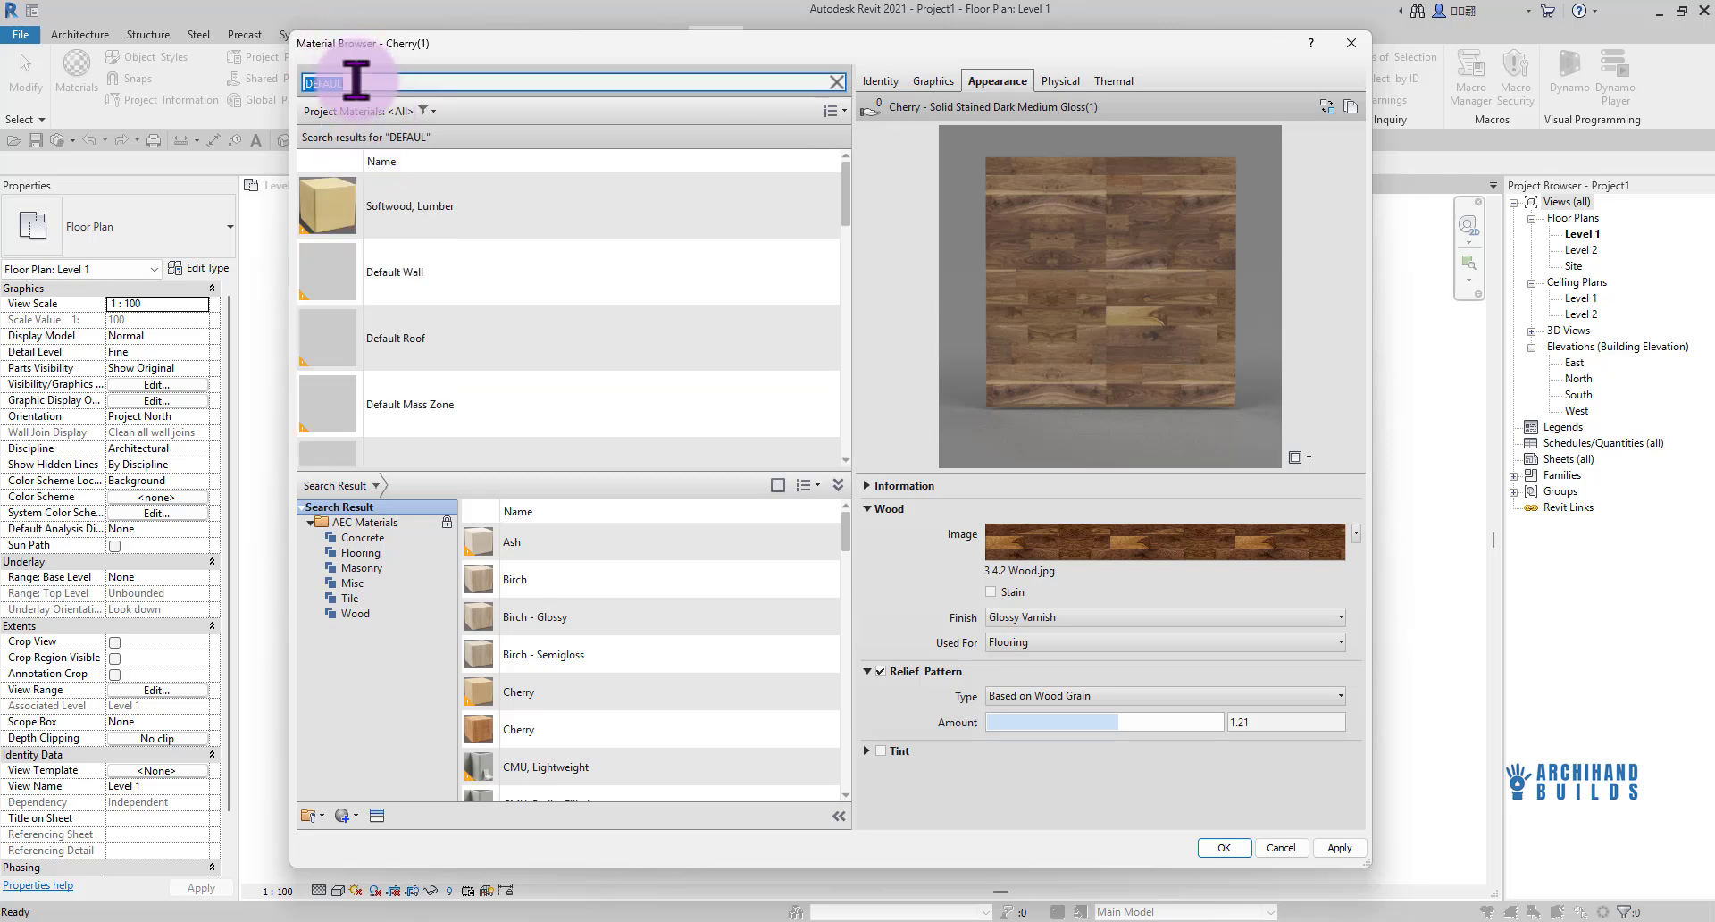
{"action": "type", "text": "DEFA"}
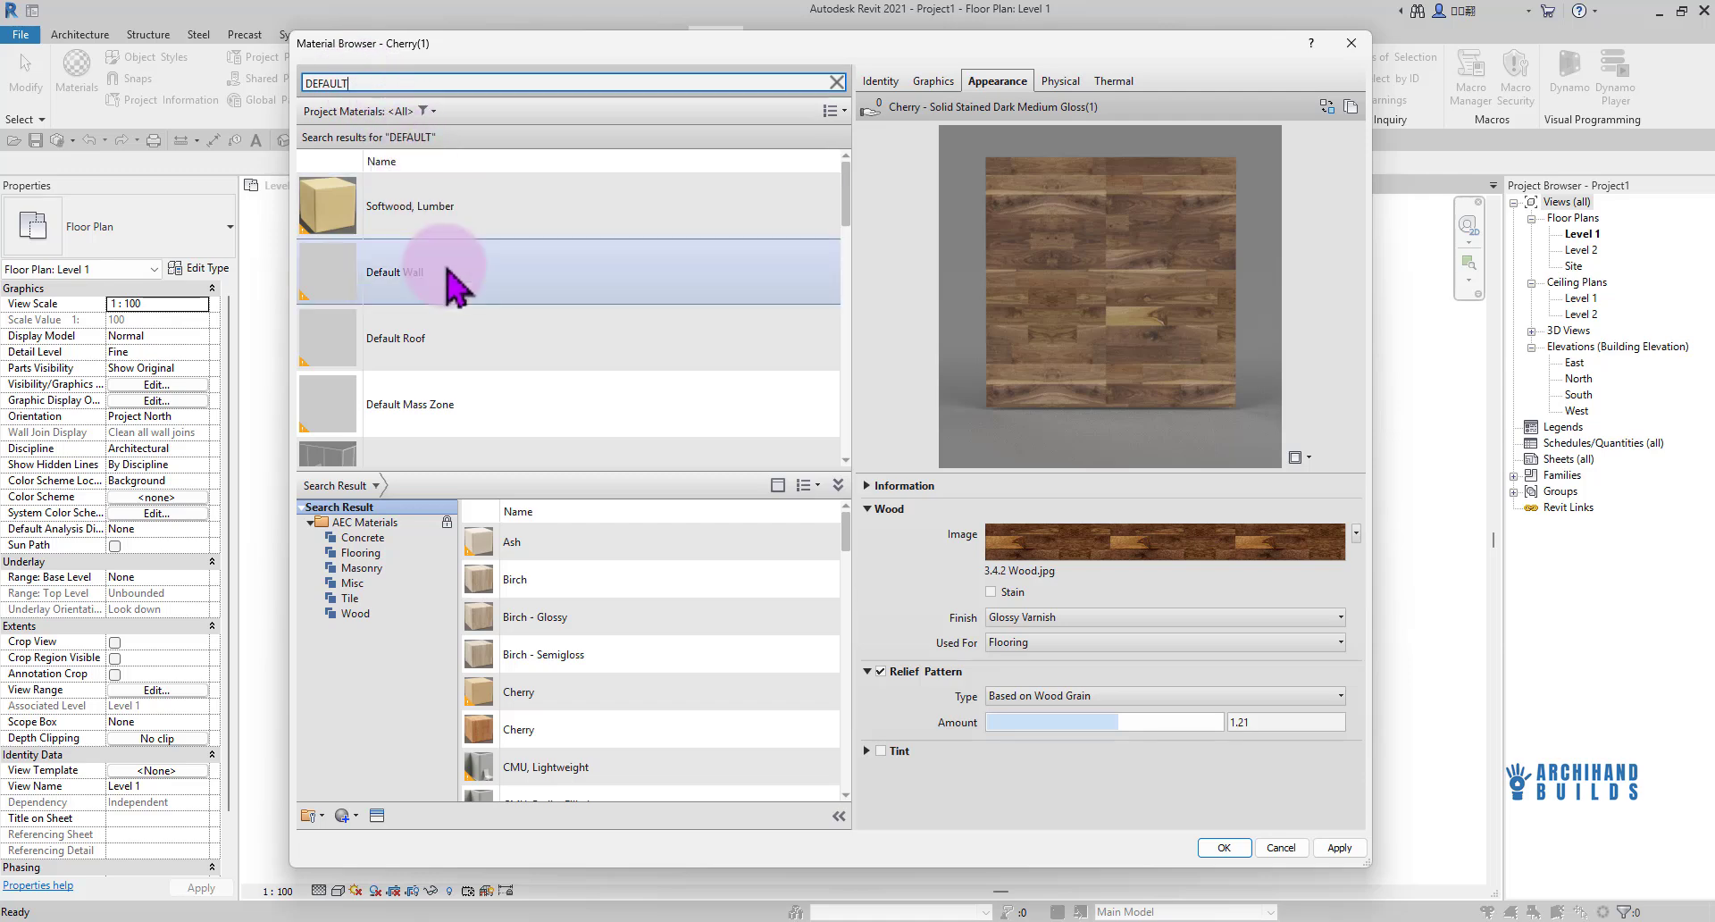
Select the Default Form material and view its reflectivity and transparency appearance settings
{"action": "scroll", "coordinate": [487, 358], "scroll_direction": "down", "scroll_amount": 4}
{"action": "scroll", "coordinate": [474, 356], "scroll_direction": "up", "scroll_amount": 2}
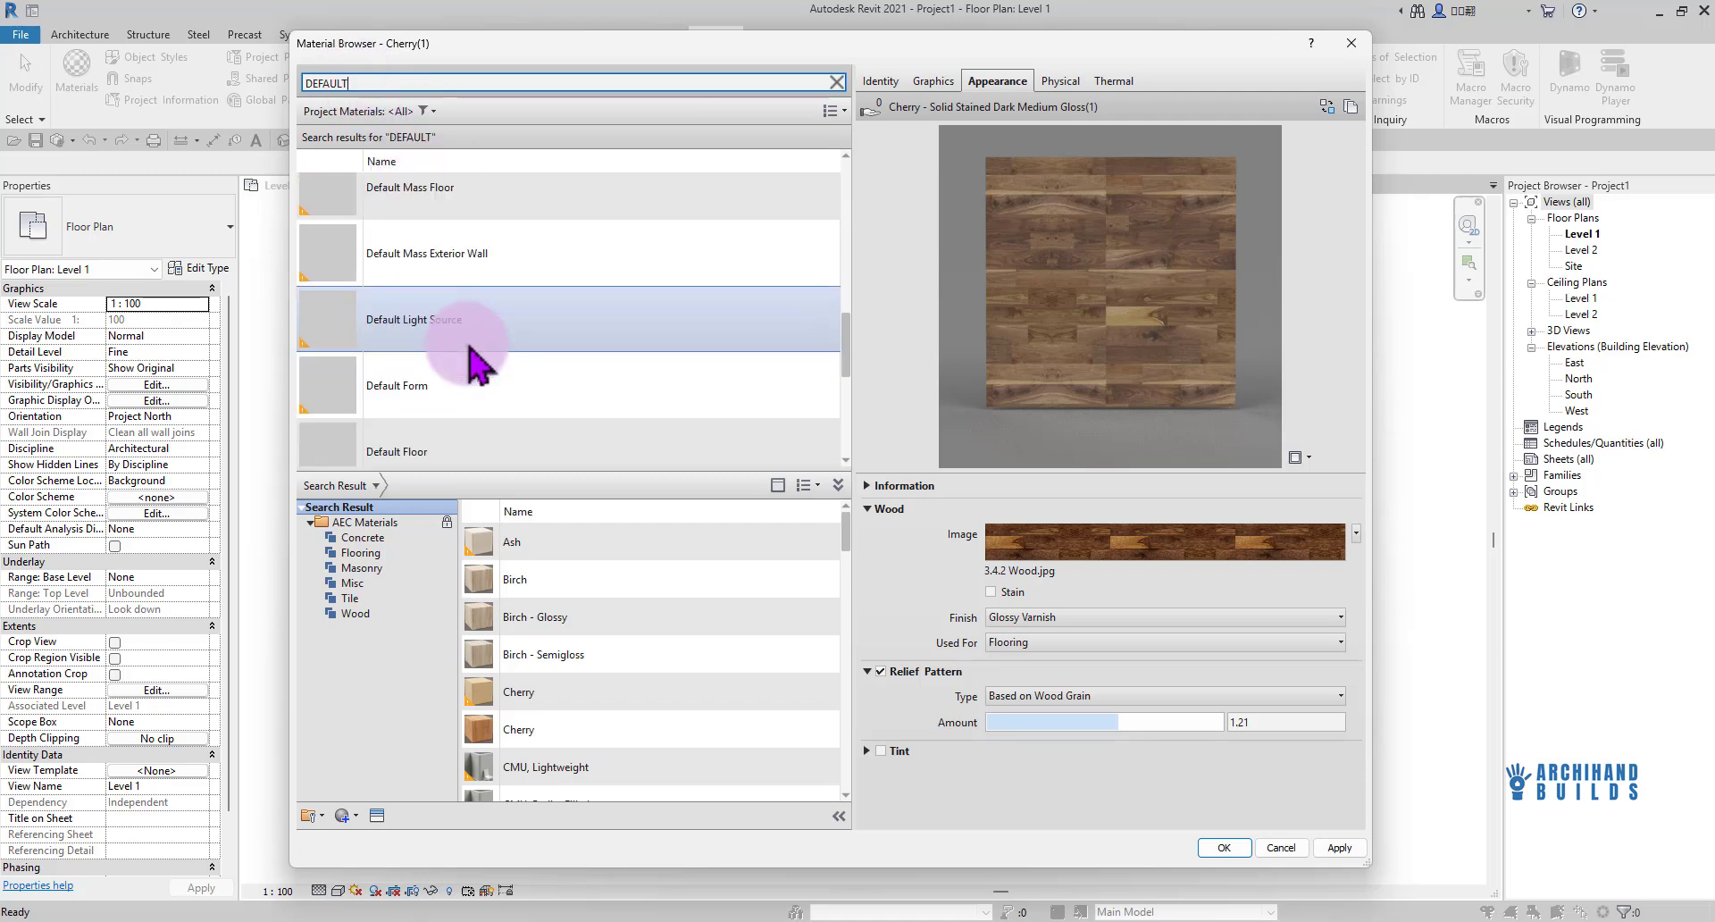
{"action": "left_click", "coordinate": [473, 409]}
{"action": "scroll", "coordinate": [938, 607], "scroll_direction": "down", "scroll_amount": 5}
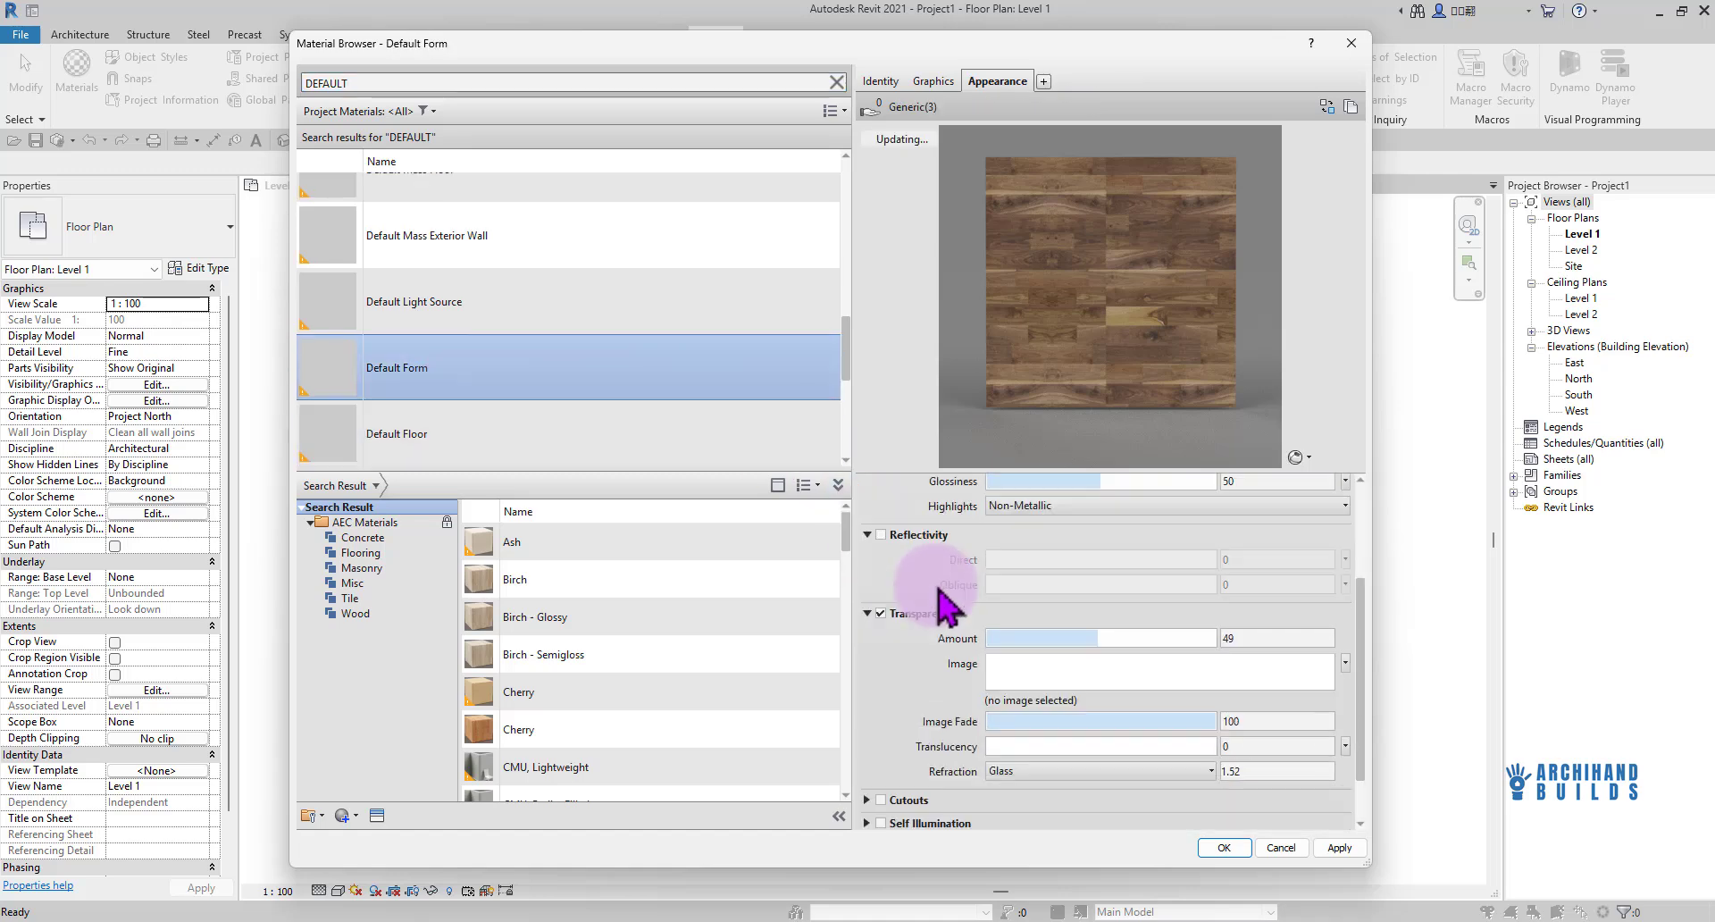
Examine the Default Form material's generic, transparency and bump appearance settings
{"action": "scroll", "coordinate": [929, 617], "scroll_direction": "up", "scroll_amount": 1}
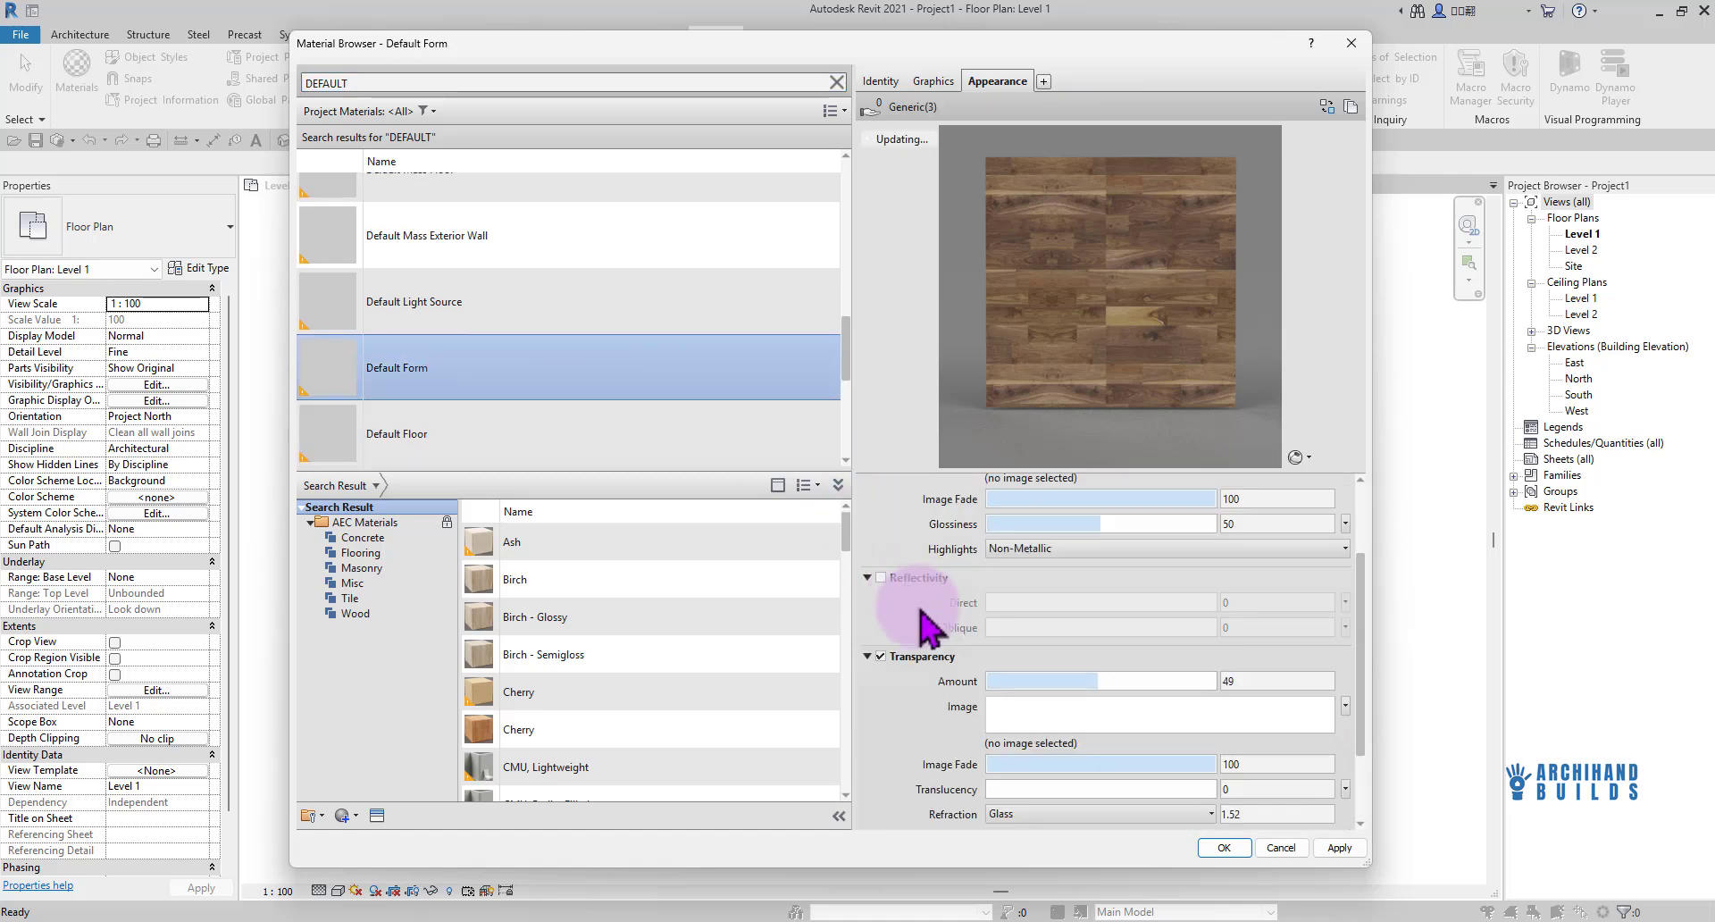
{"action": "scroll", "coordinate": [929, 625], "scroll_direction": "down", "scroll_amount": 3}
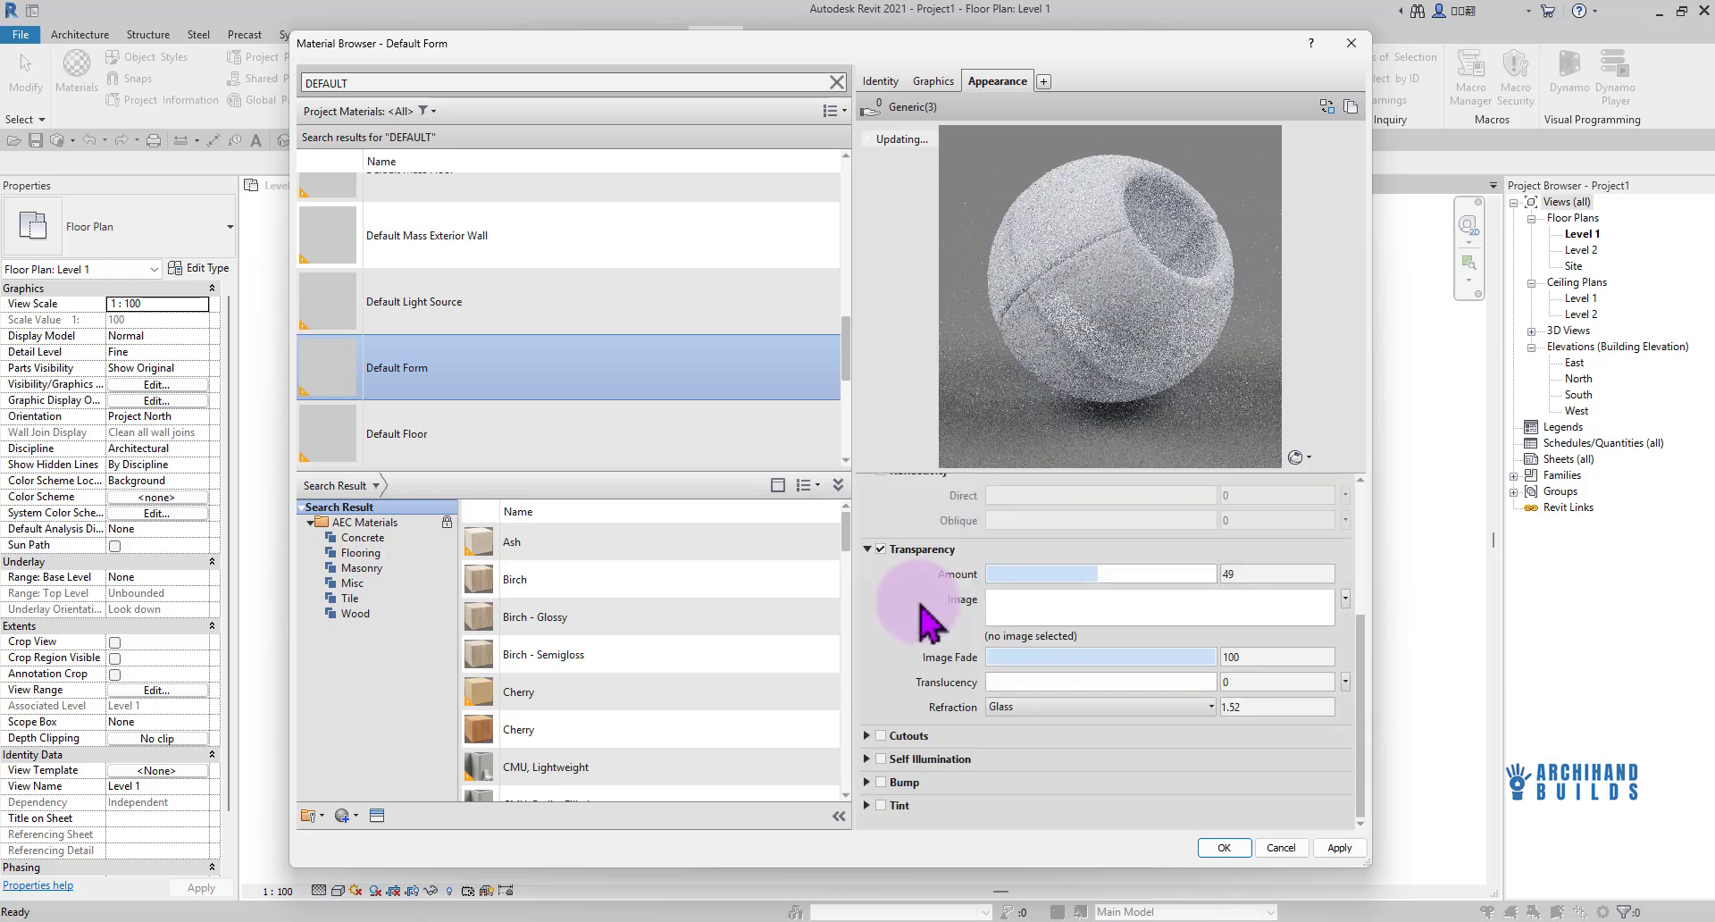
{"action": "left_click", "coordinate": [869, 783]}
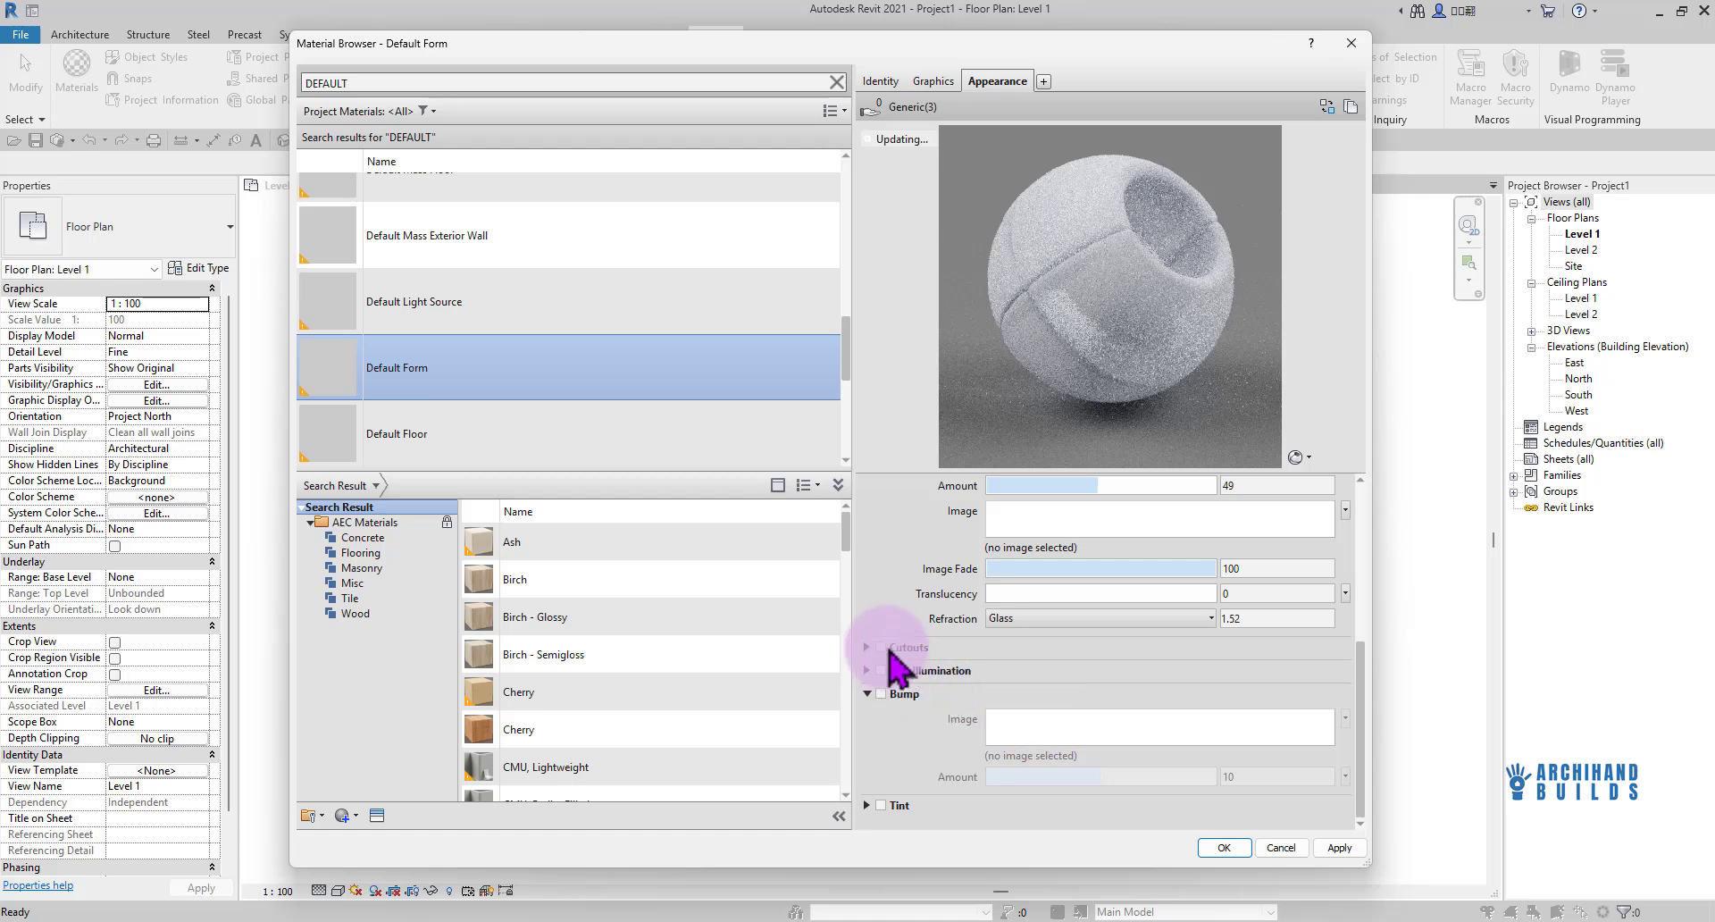
{"action": "scroll", "coordinate": [893, 589], "scroll_direction": "up", "scroll_amount": 3}
{"action": "scroll", "coordinate": [896, 590], "scroll_direction": "up", "scroll_amount": 5}
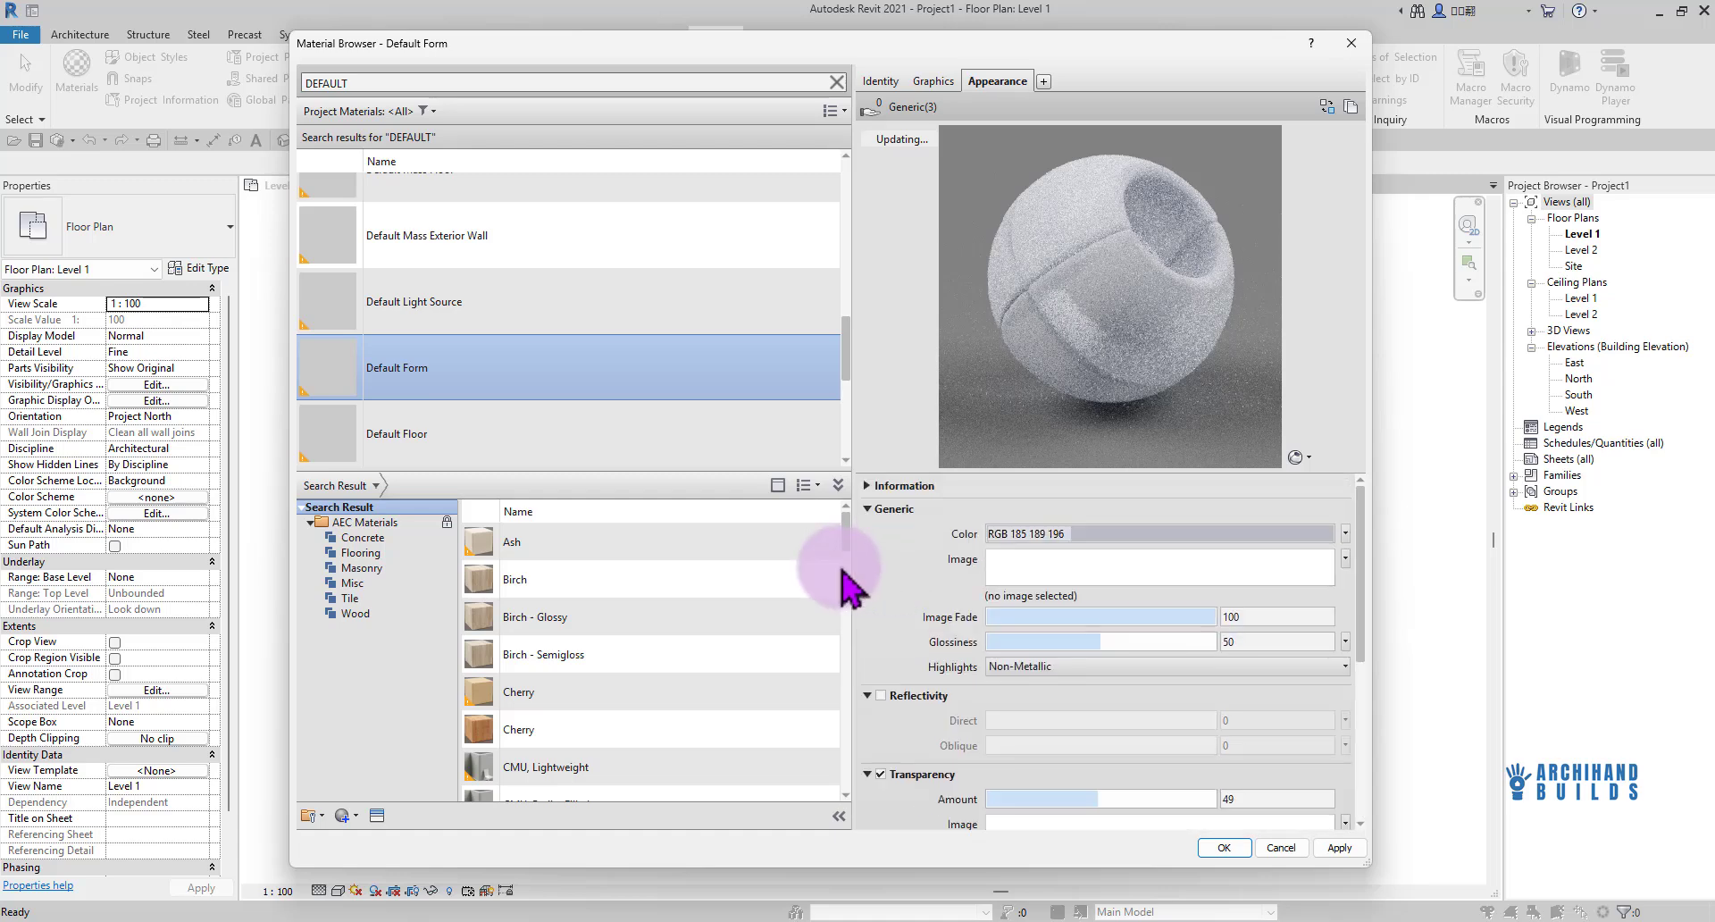
Select AA-WOOD MATERIAL and open the replacement asset browser for its appearance, browsing the Appearance Library
{"action": "scroll", "coordinate": [455, 371], "scroll_direction": "down", "scroll_amount": 3}
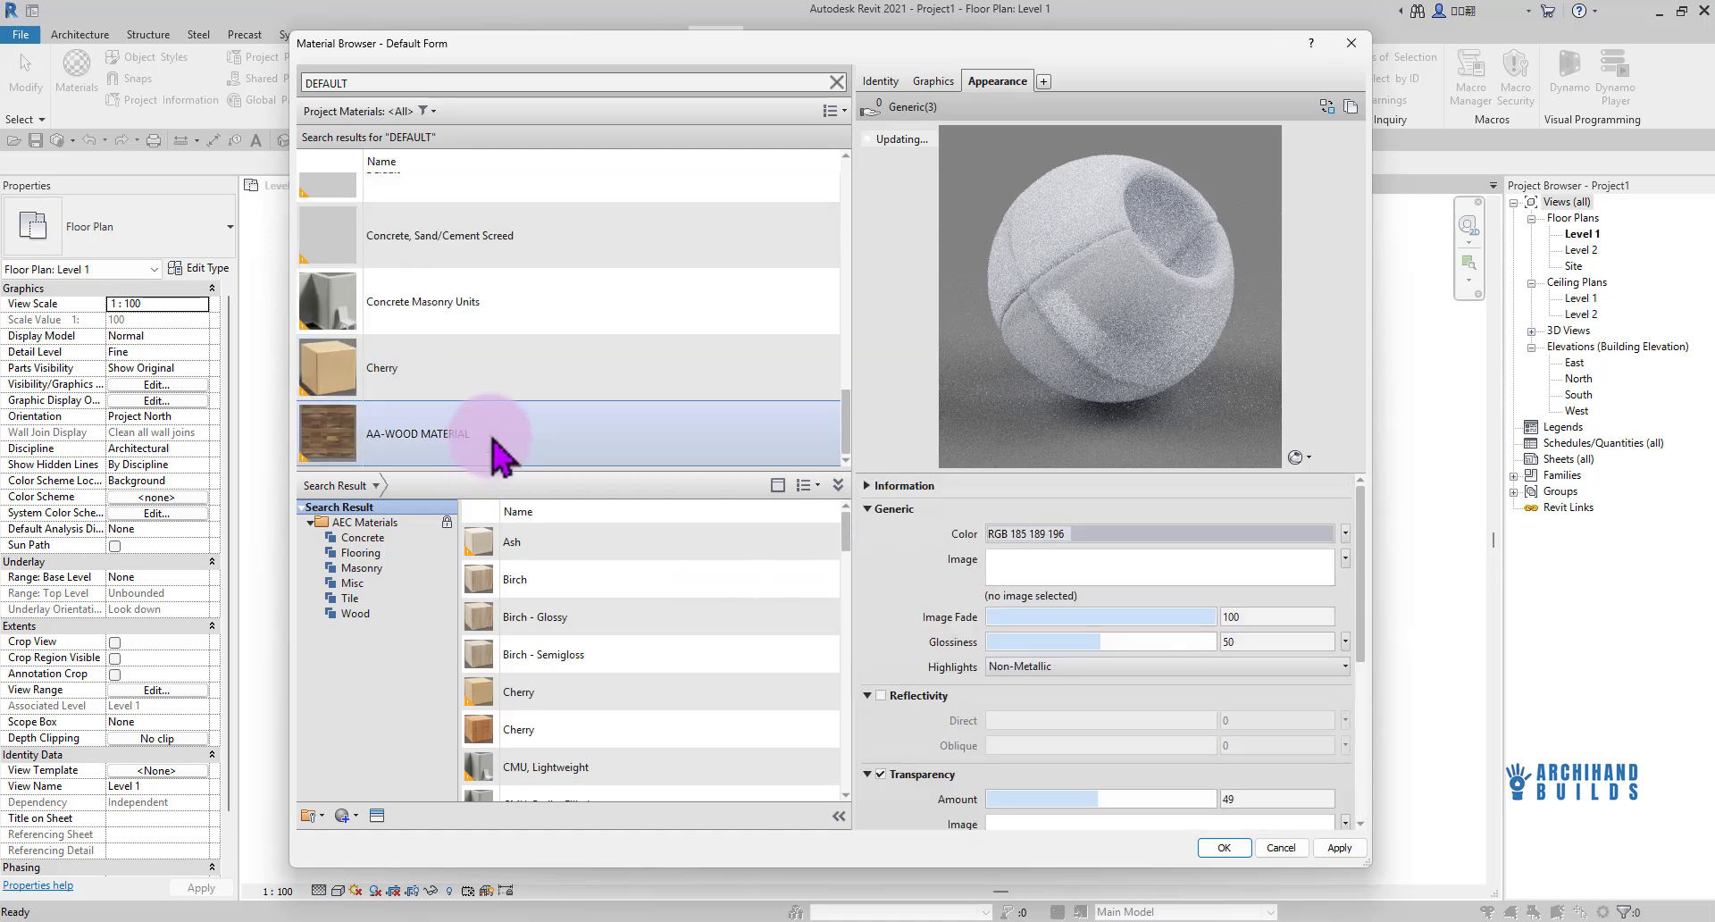
{"action": "left_click", "coordinate": [570, 447]}
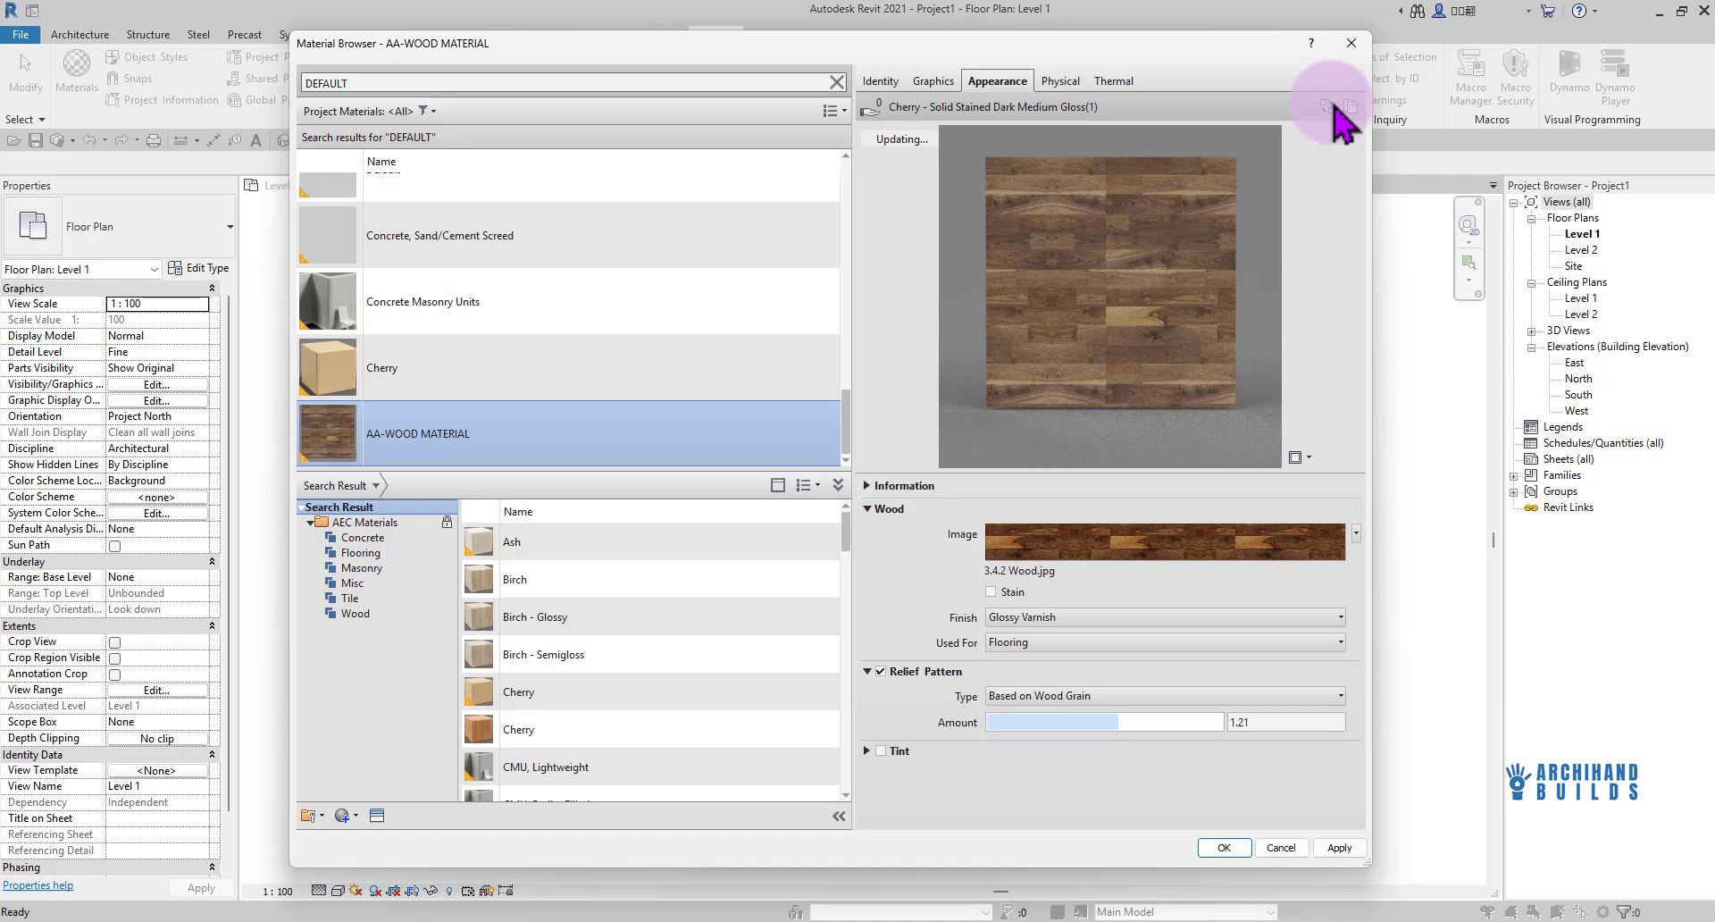
{"action": "left_click", "coordinate": [1335, 106]}
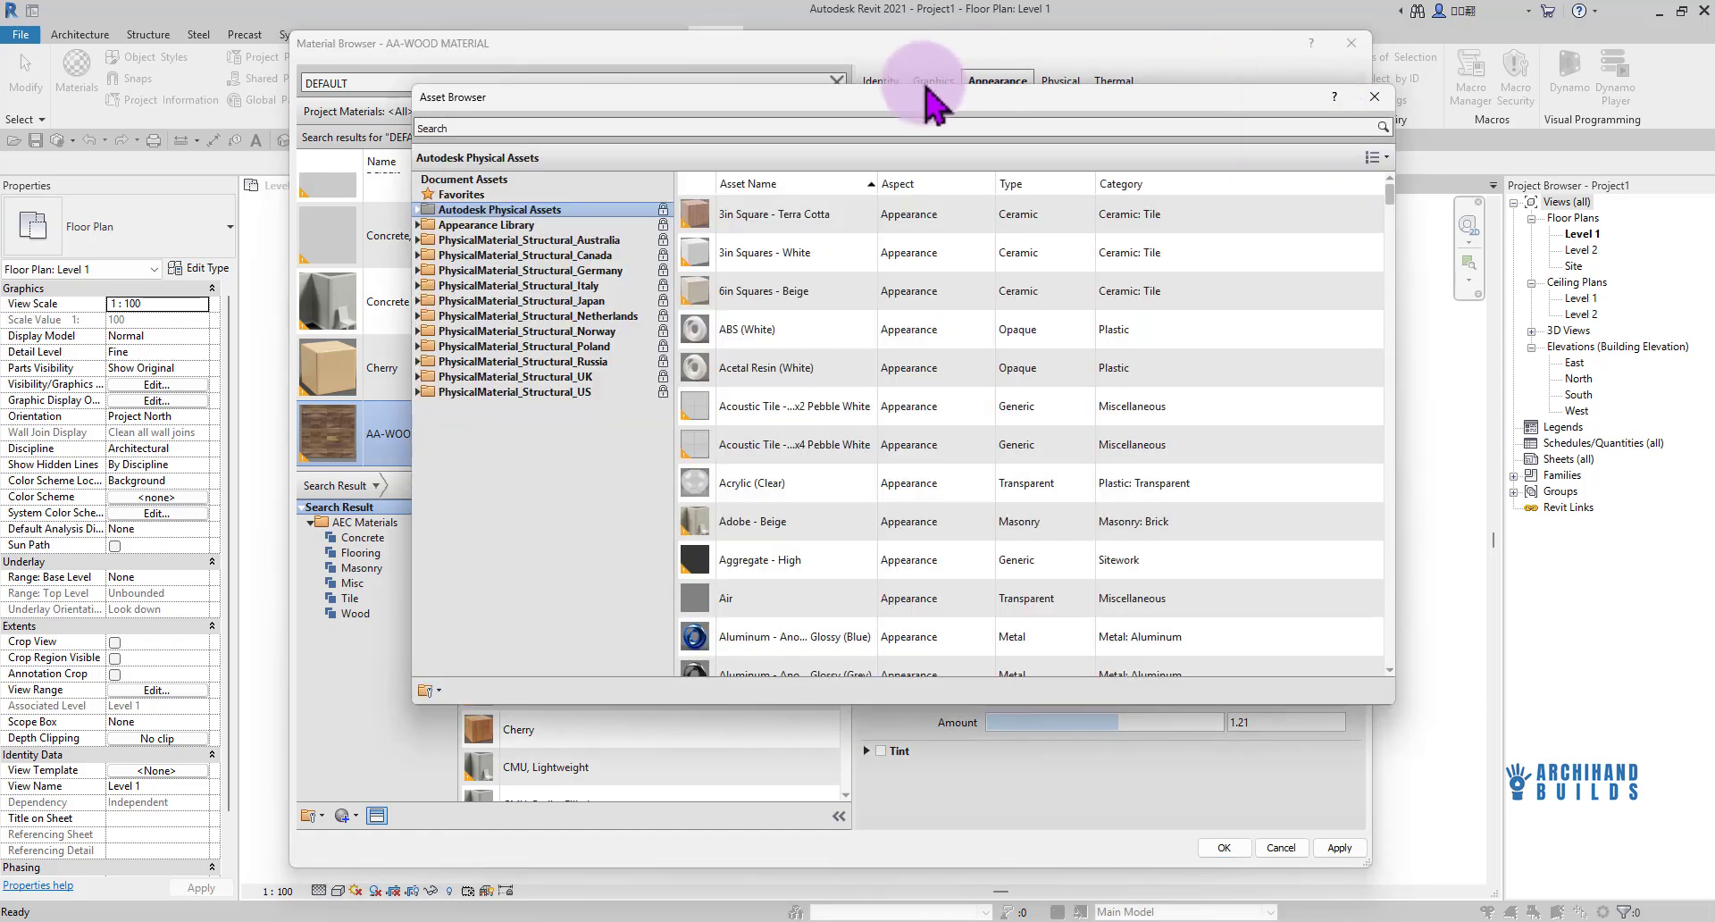
{"action": "left_click_drag", "start_coordinate": [917, 100], "coordinate": [866, 88]}
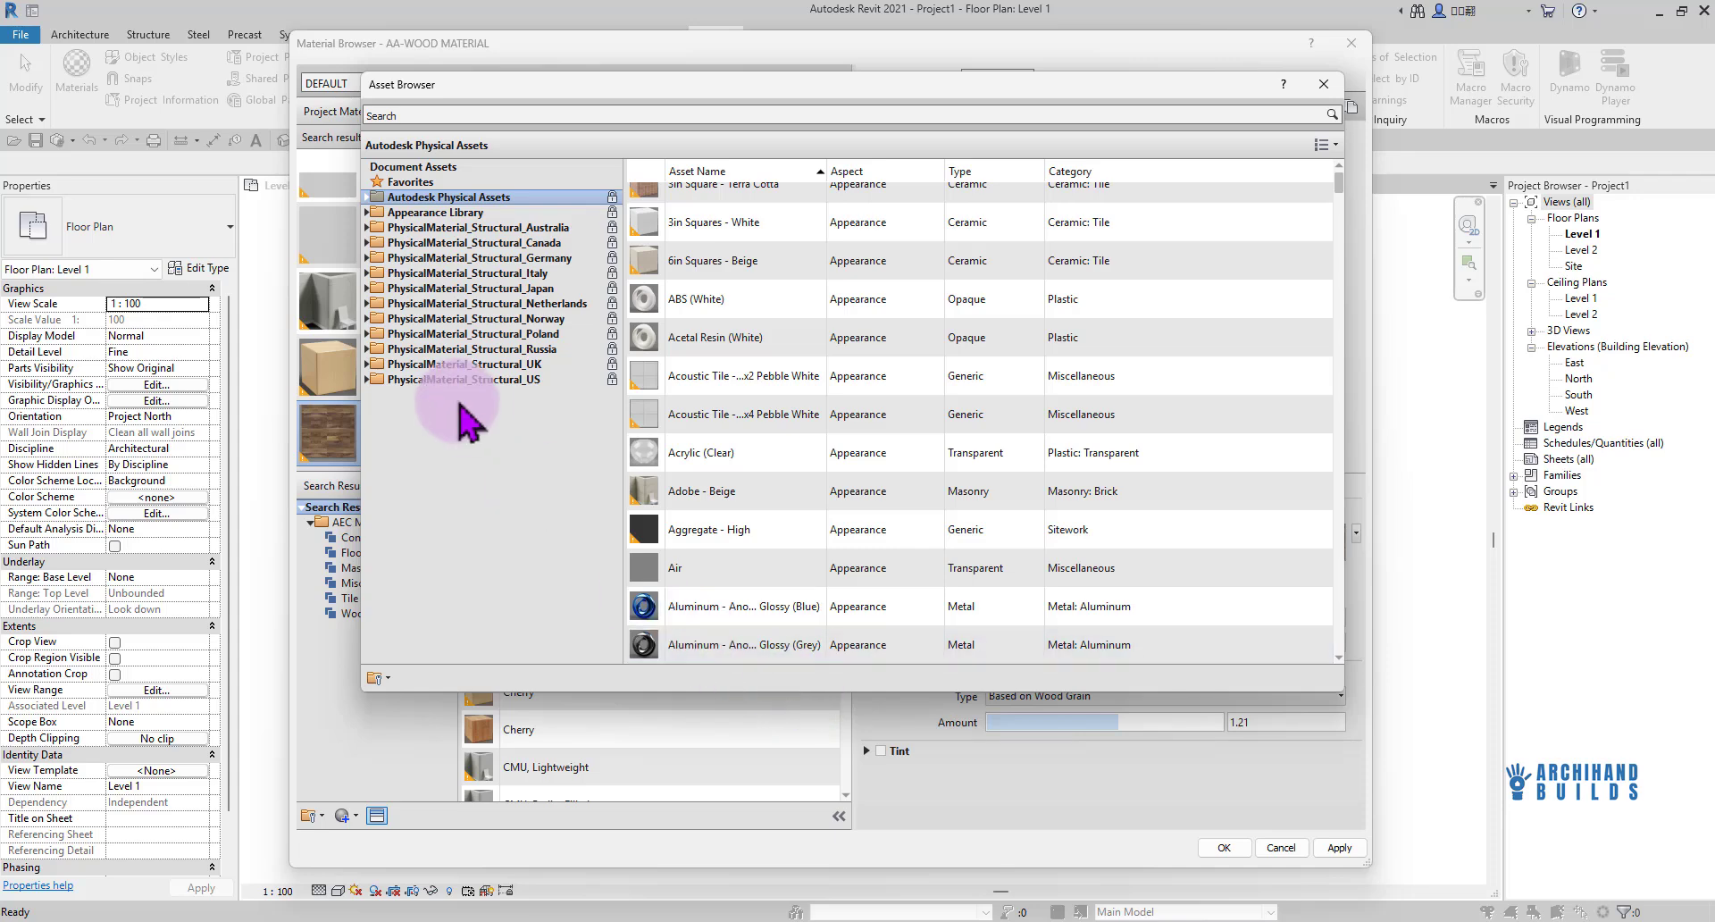
{"action": "left_click", "coordinate": [559, 213]}
{"action": "scroll", "coordinate": [791, 288], "scroll_direction": "down", "scroll_amount": 20}
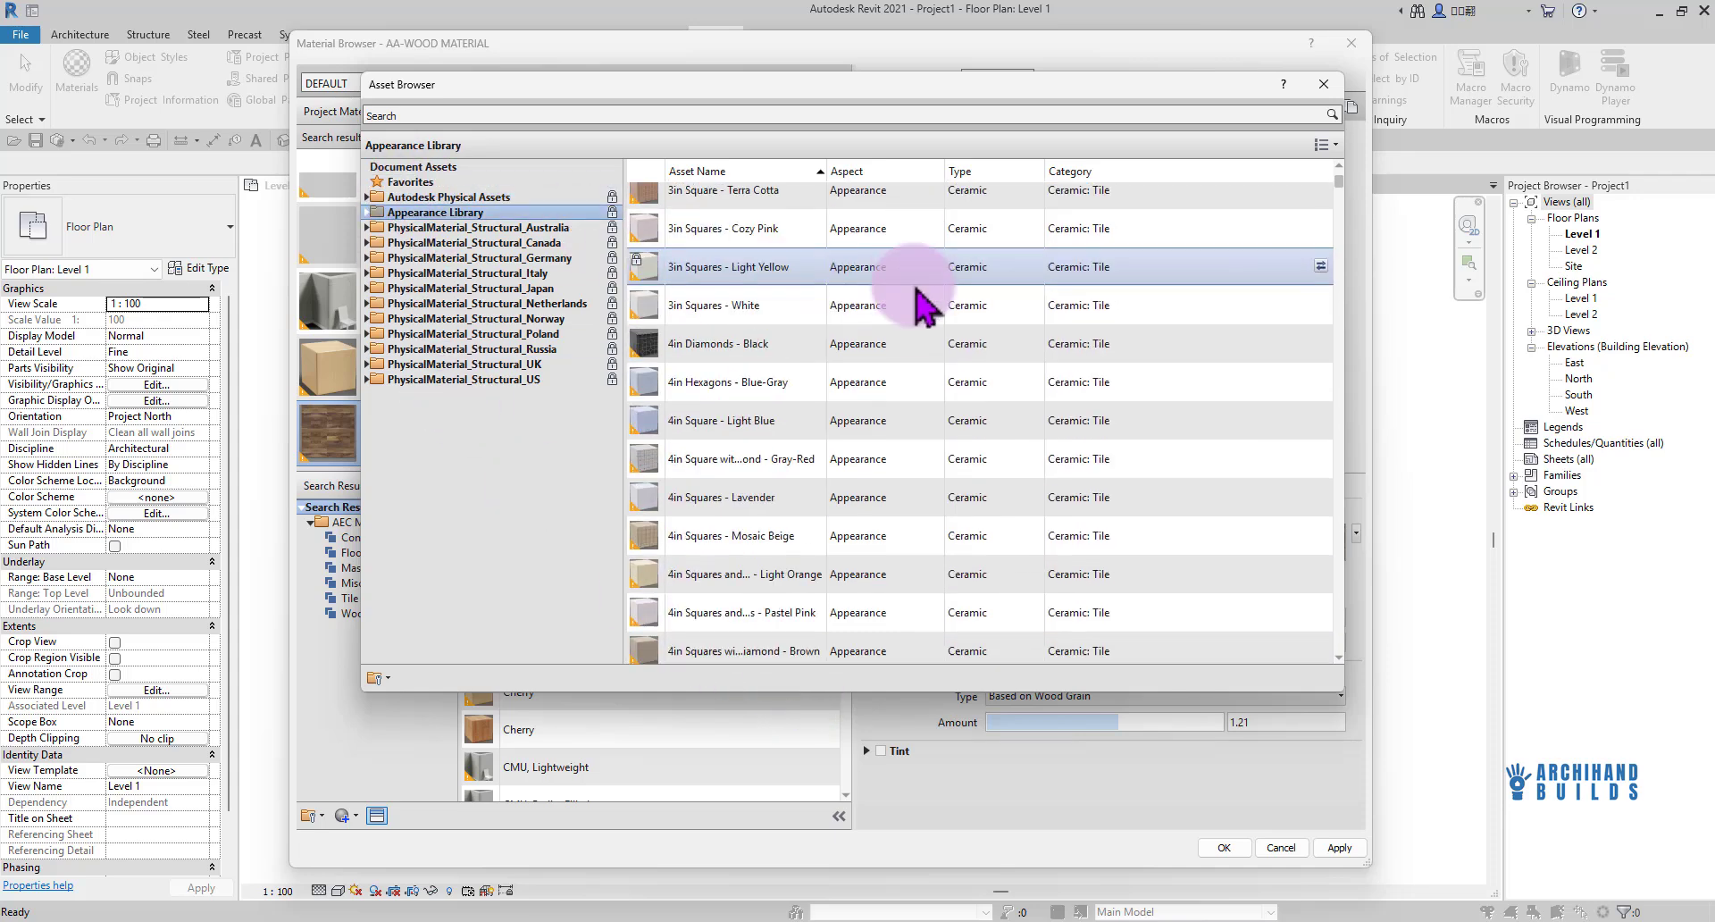
{"action": "scroll", "coordinate": [661, 223], "scroll_direction": "down", "scroll_amount": 2}
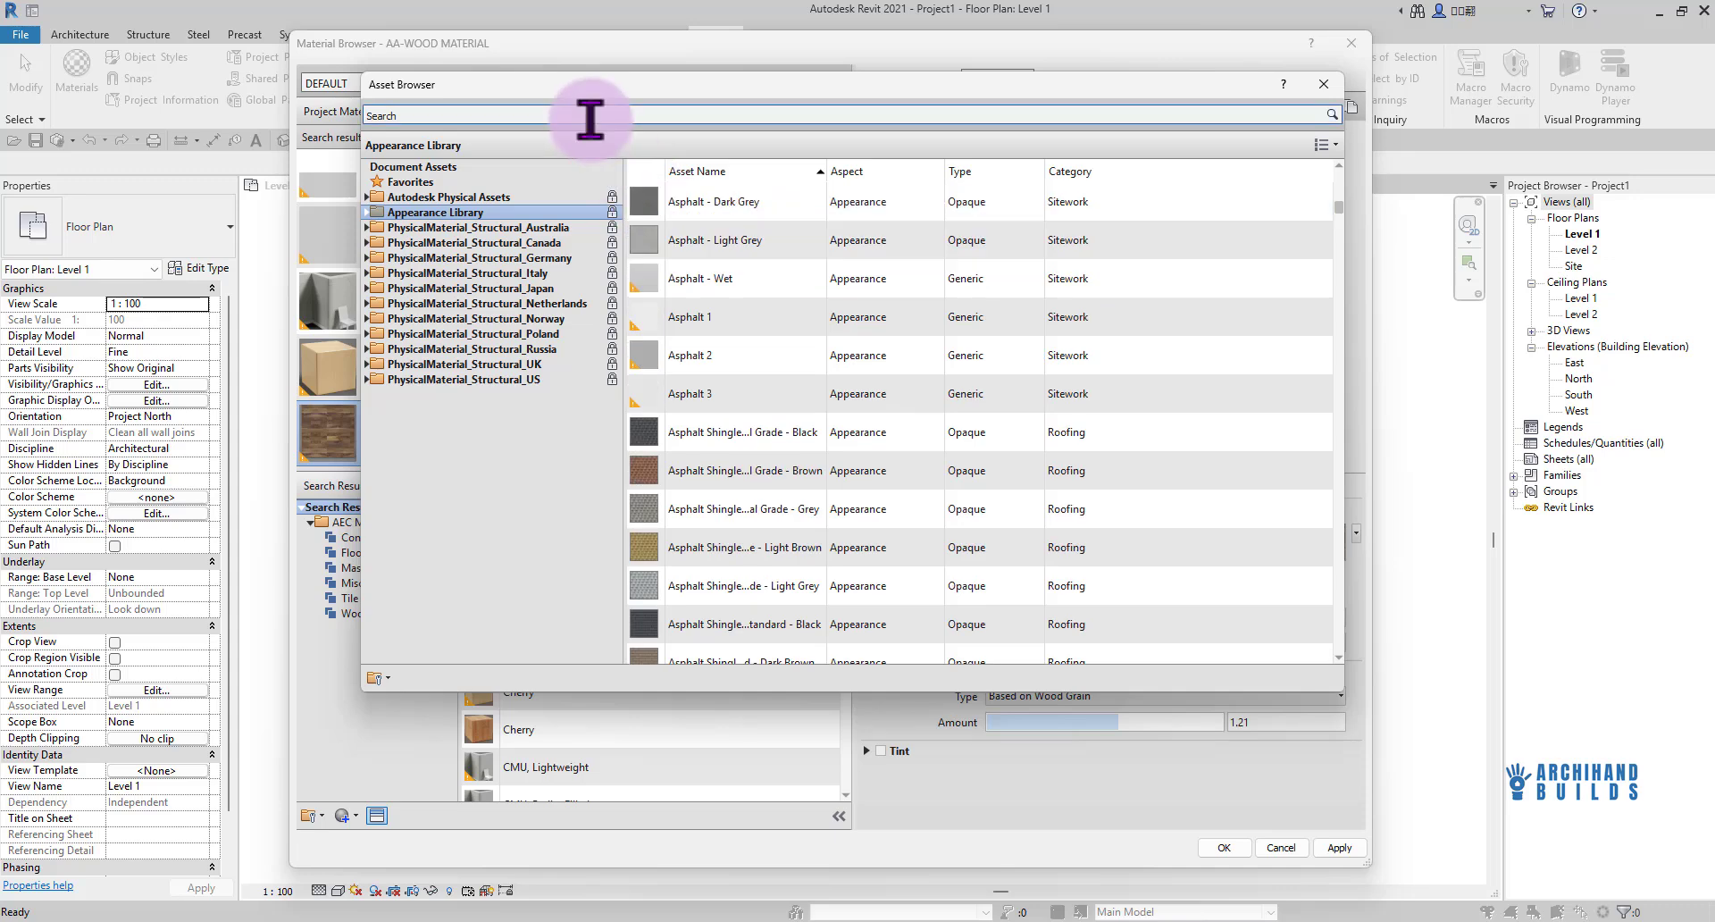
Search the assets for DEFAULT and replace the material's appearance with the Generic asset from the Default category of Autodesk Physical Assets
{"action": "left_click", "coordinate": [589, 114]}
{"action": "type", "text": "DE"}
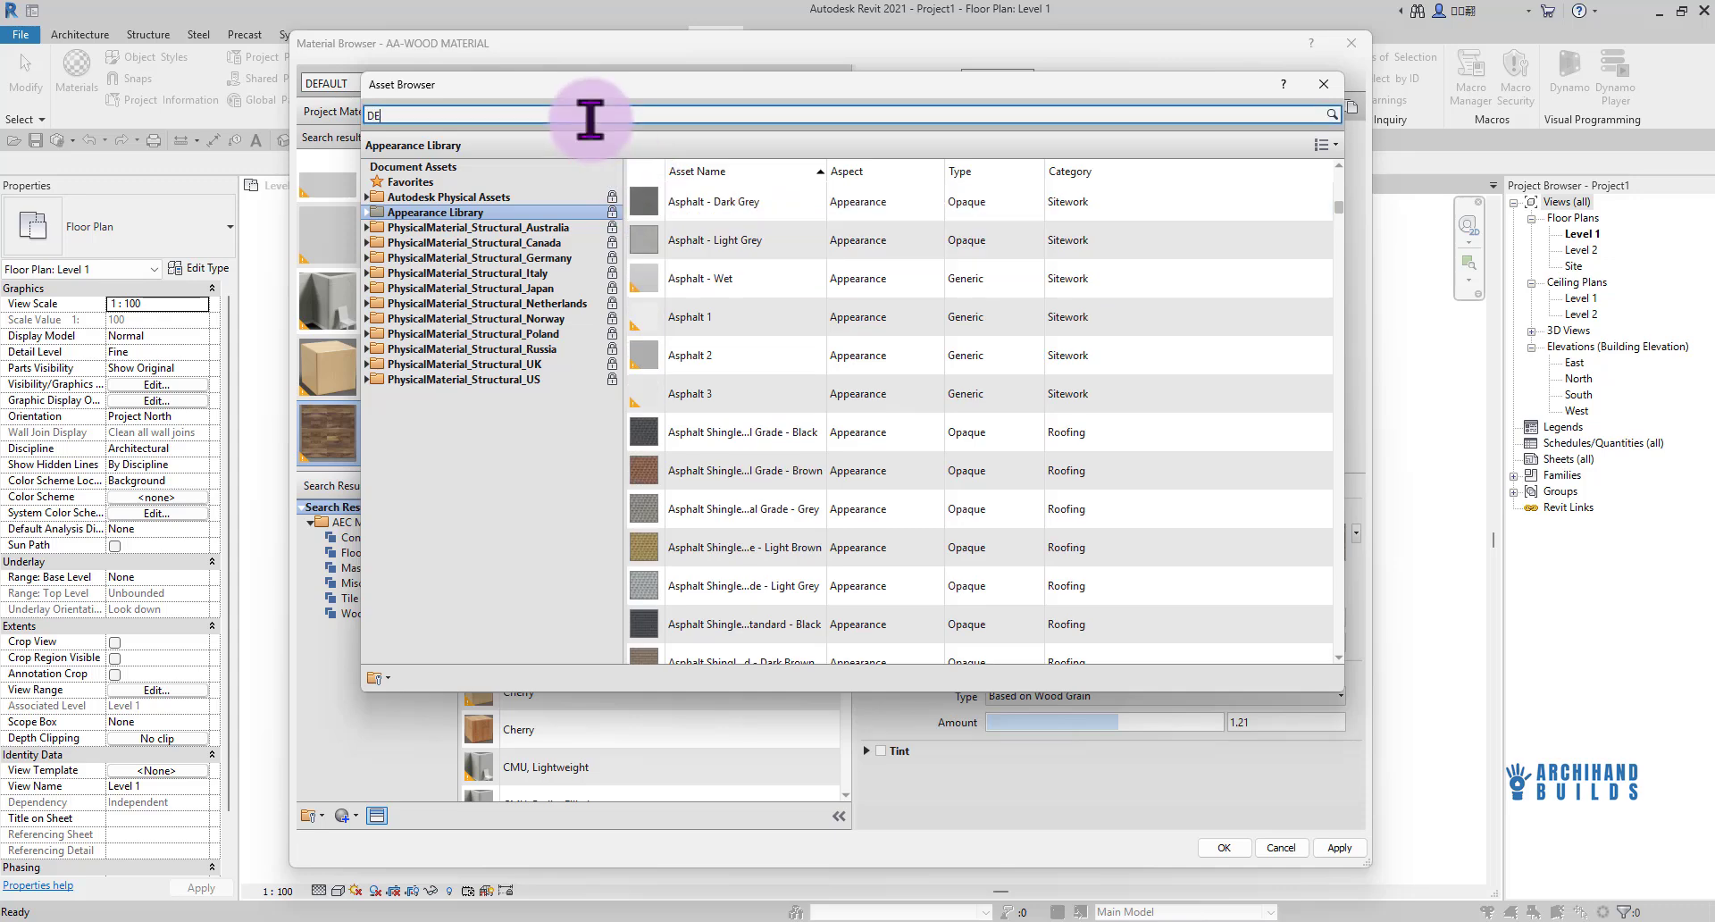
{"action": "type", "text": "FAUL"}
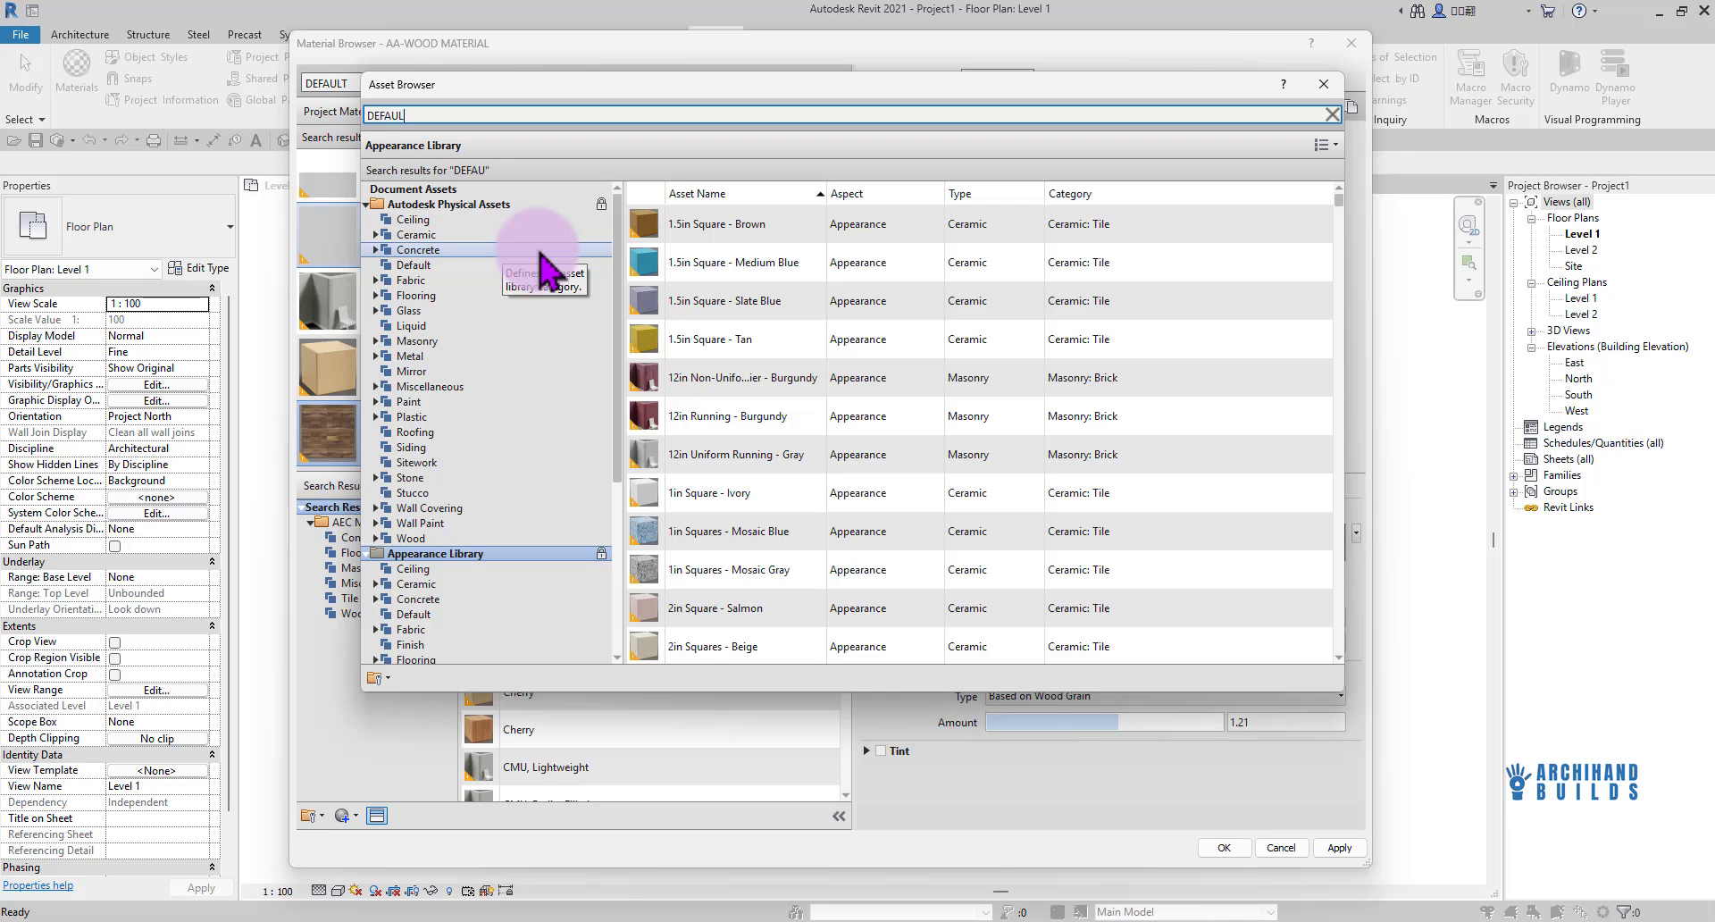
{"action": "scroll", "coordinate": [795, 318], "scroll_direction": "down", "scroll_amount": 10}
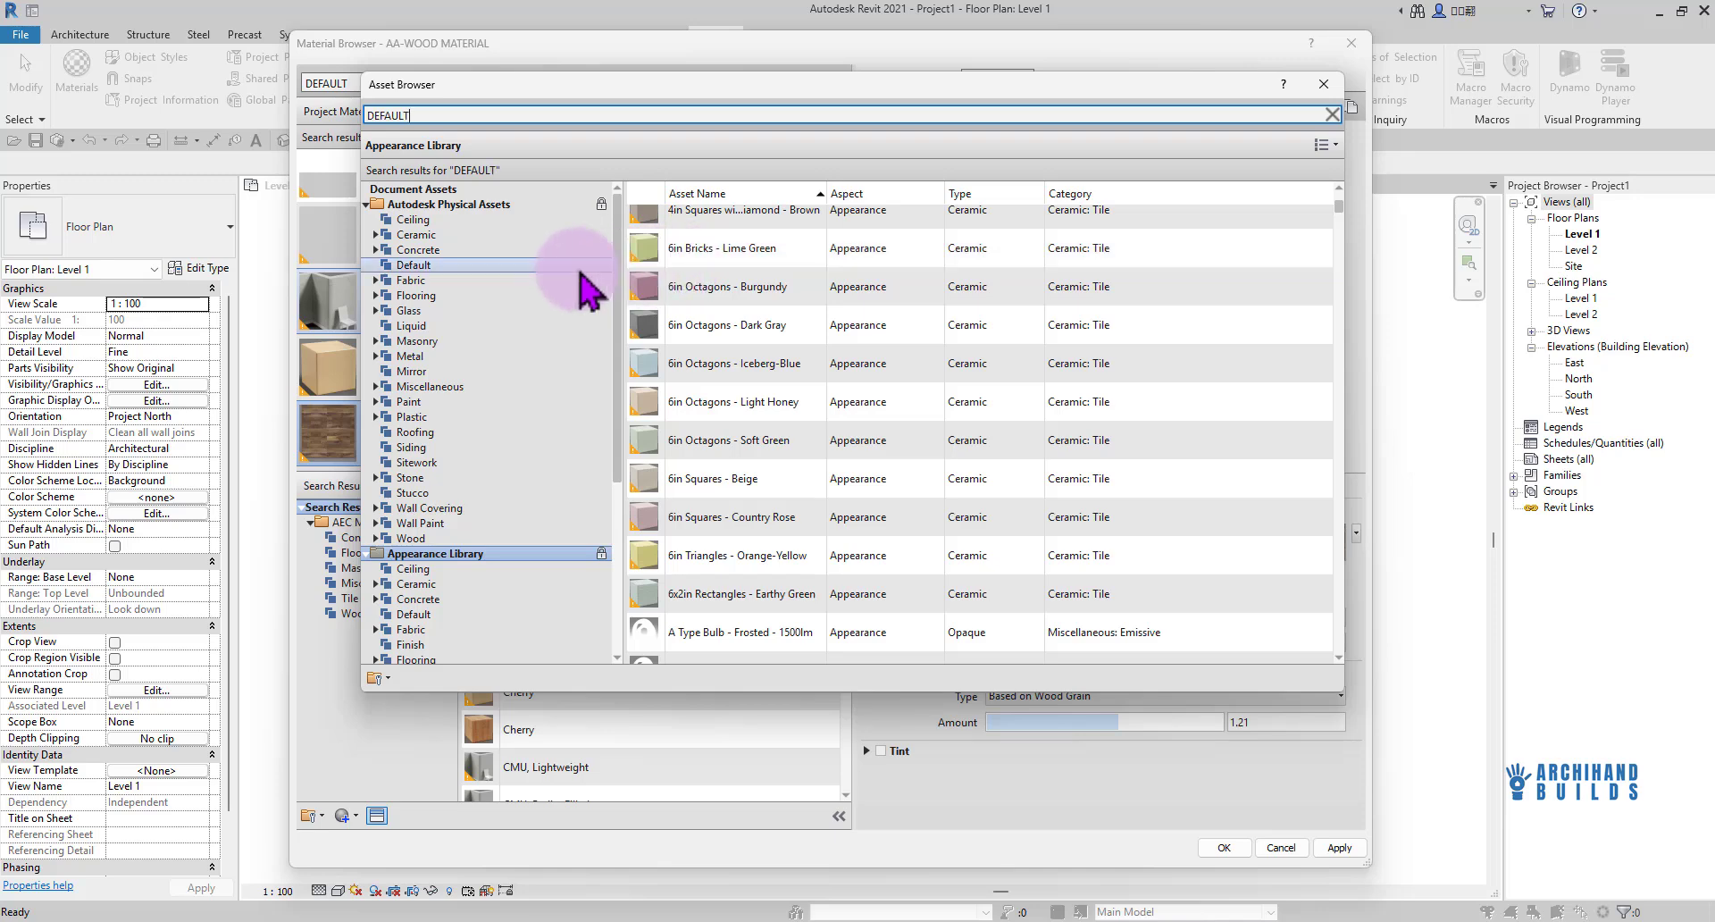
{"action": "scroll", "coordinate": [452, 576], "scroll_direction": "down", "scroll_amount": 4}
{"action": "scroll", "coordinate": [464, 552], "scroll_direction": "down", "scroll_amount": 2}
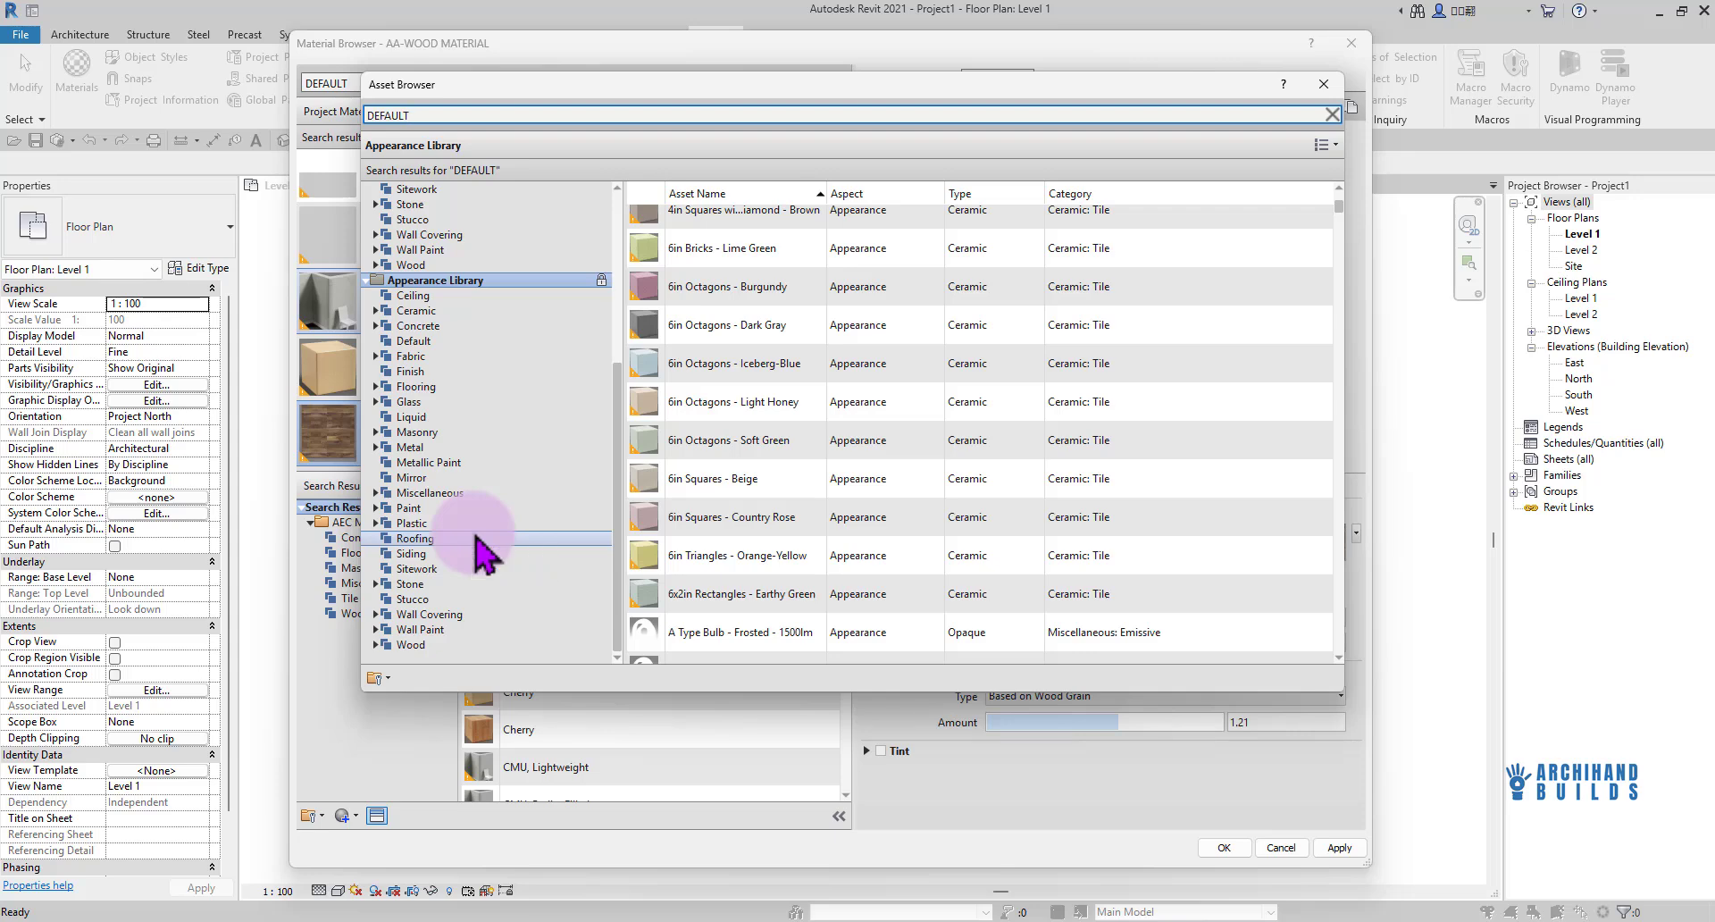
{"action": "scroll", "coordinate": [482, 554], "scroll_direction": "up", "scroll_amount": 1}
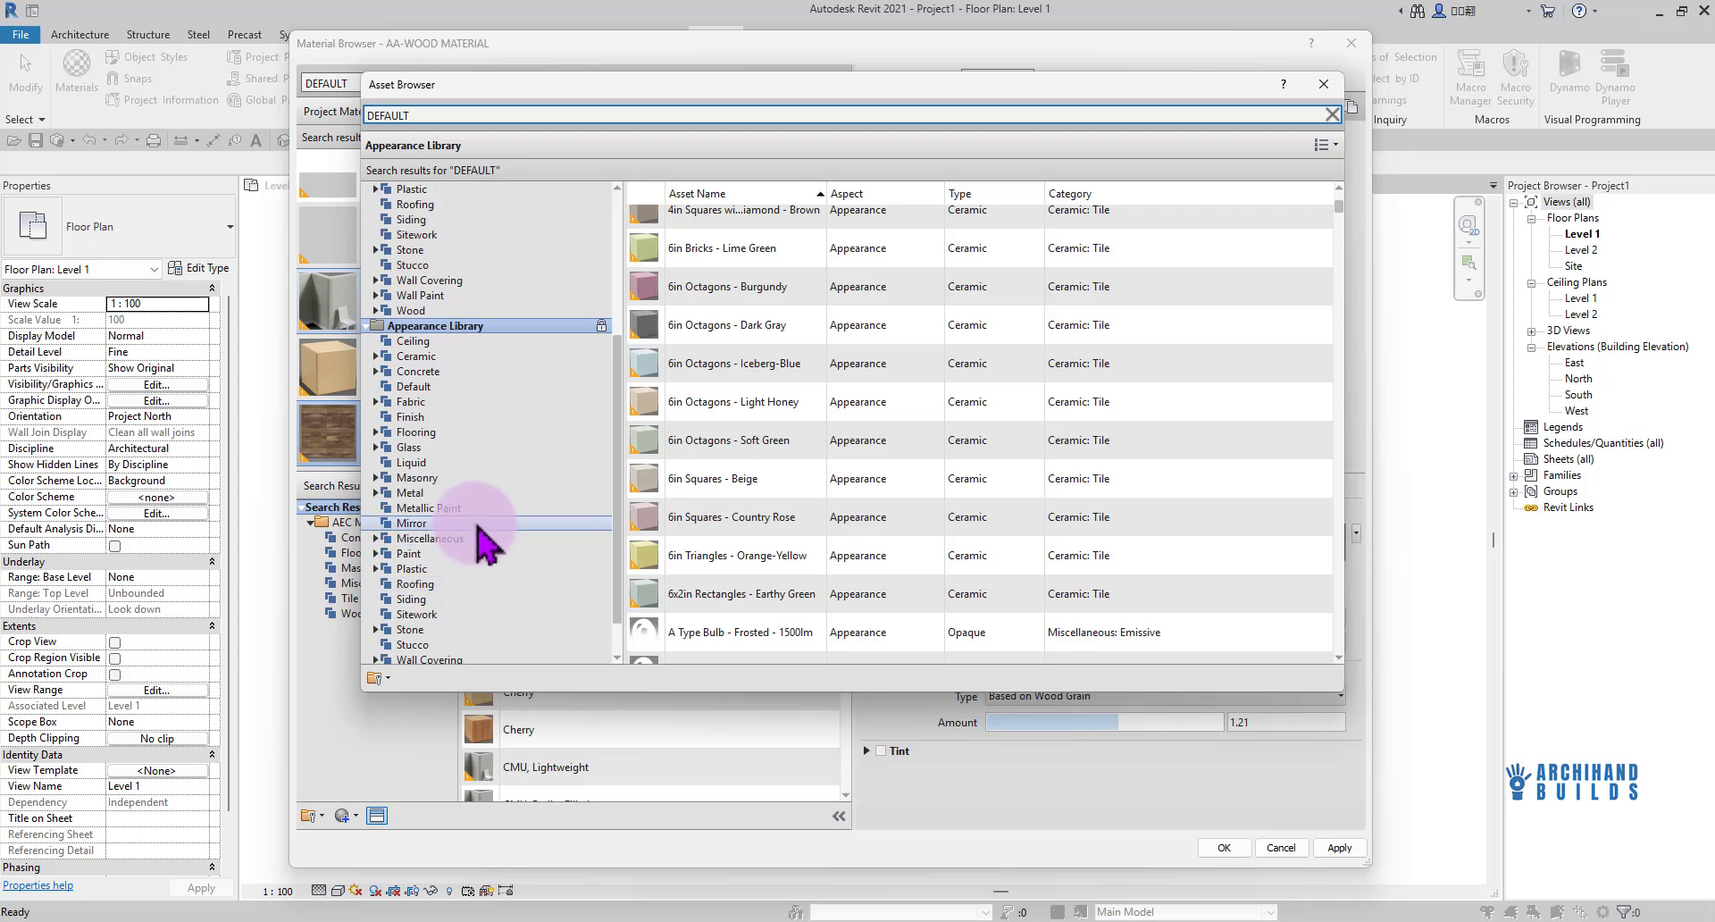
{"action": "scroll", "coordinate": [484, 543], "scroll_direction": "up", "scroll_amount": 3}
{"action": "scroll", "coordinate": [483, 542], "scroll_direction": "up", "scroll_amount": 2}
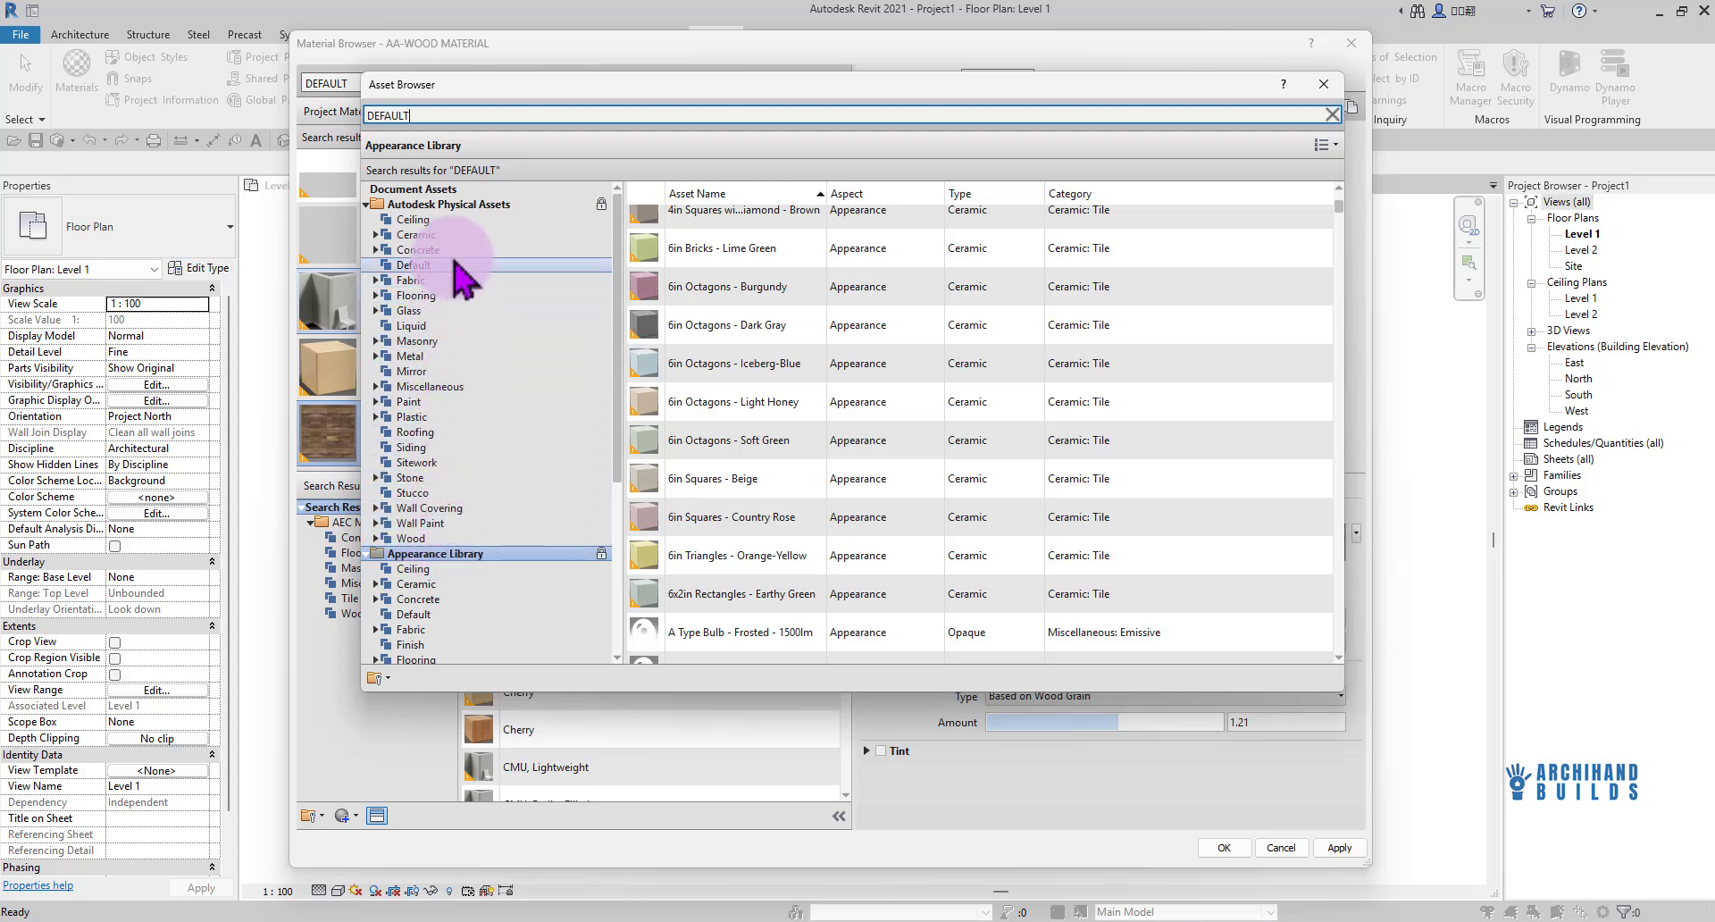
{"action": "left_click", "coordinate": [403, 266]}
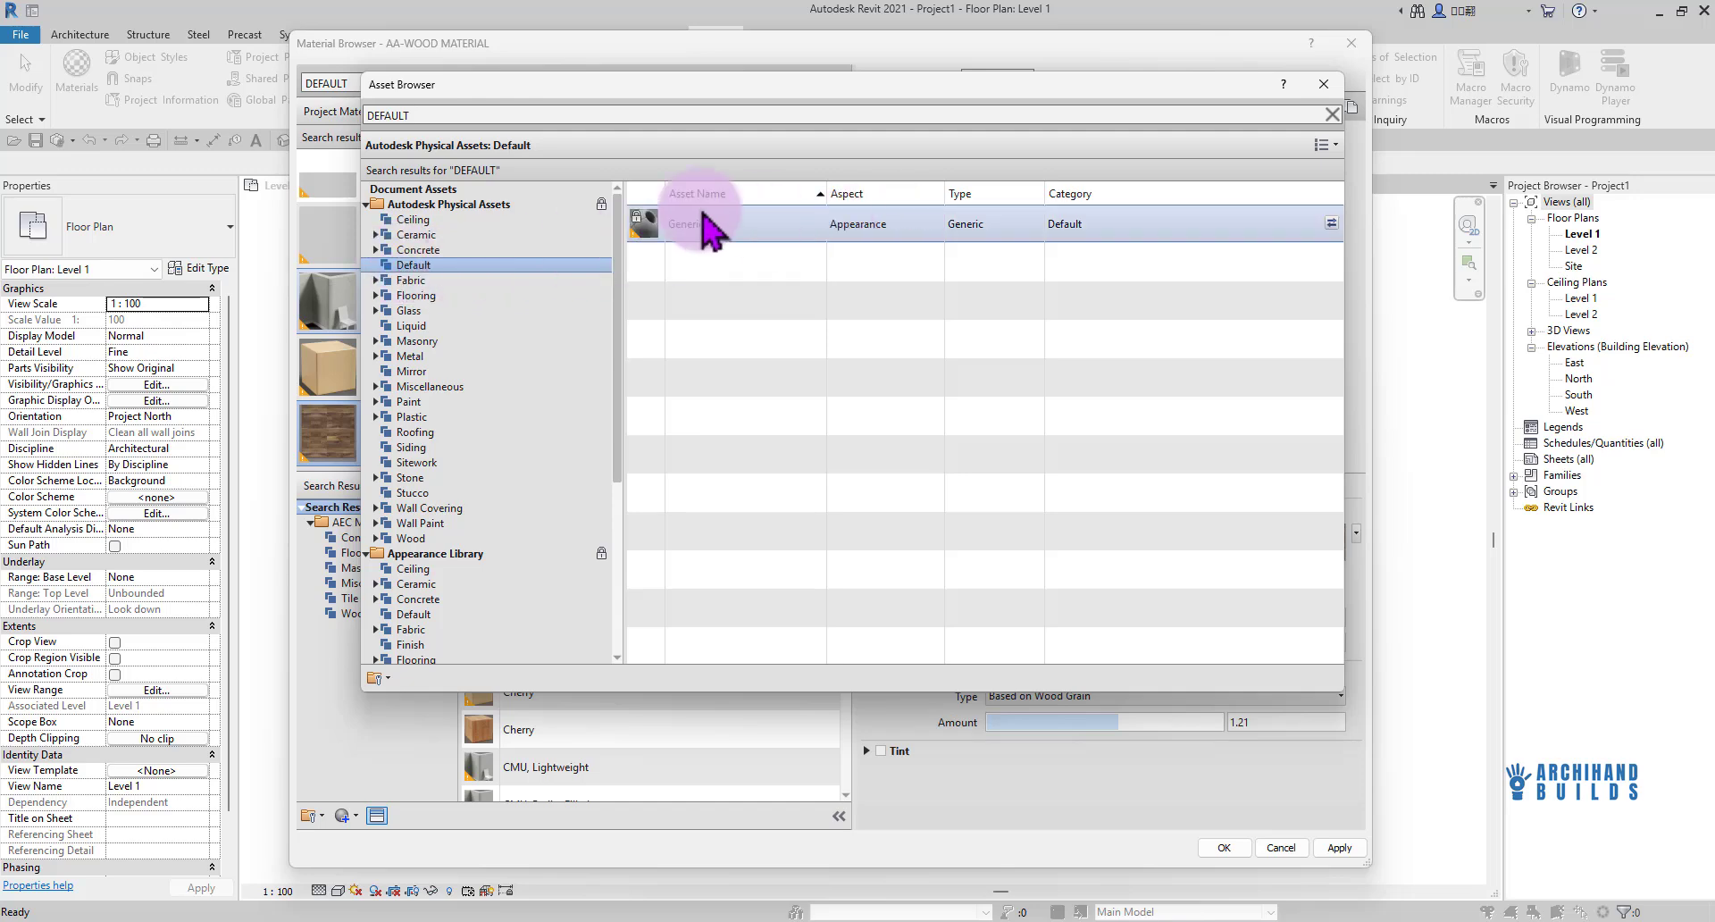
{"action": "left_click", "coordinate": [1331, 223]}
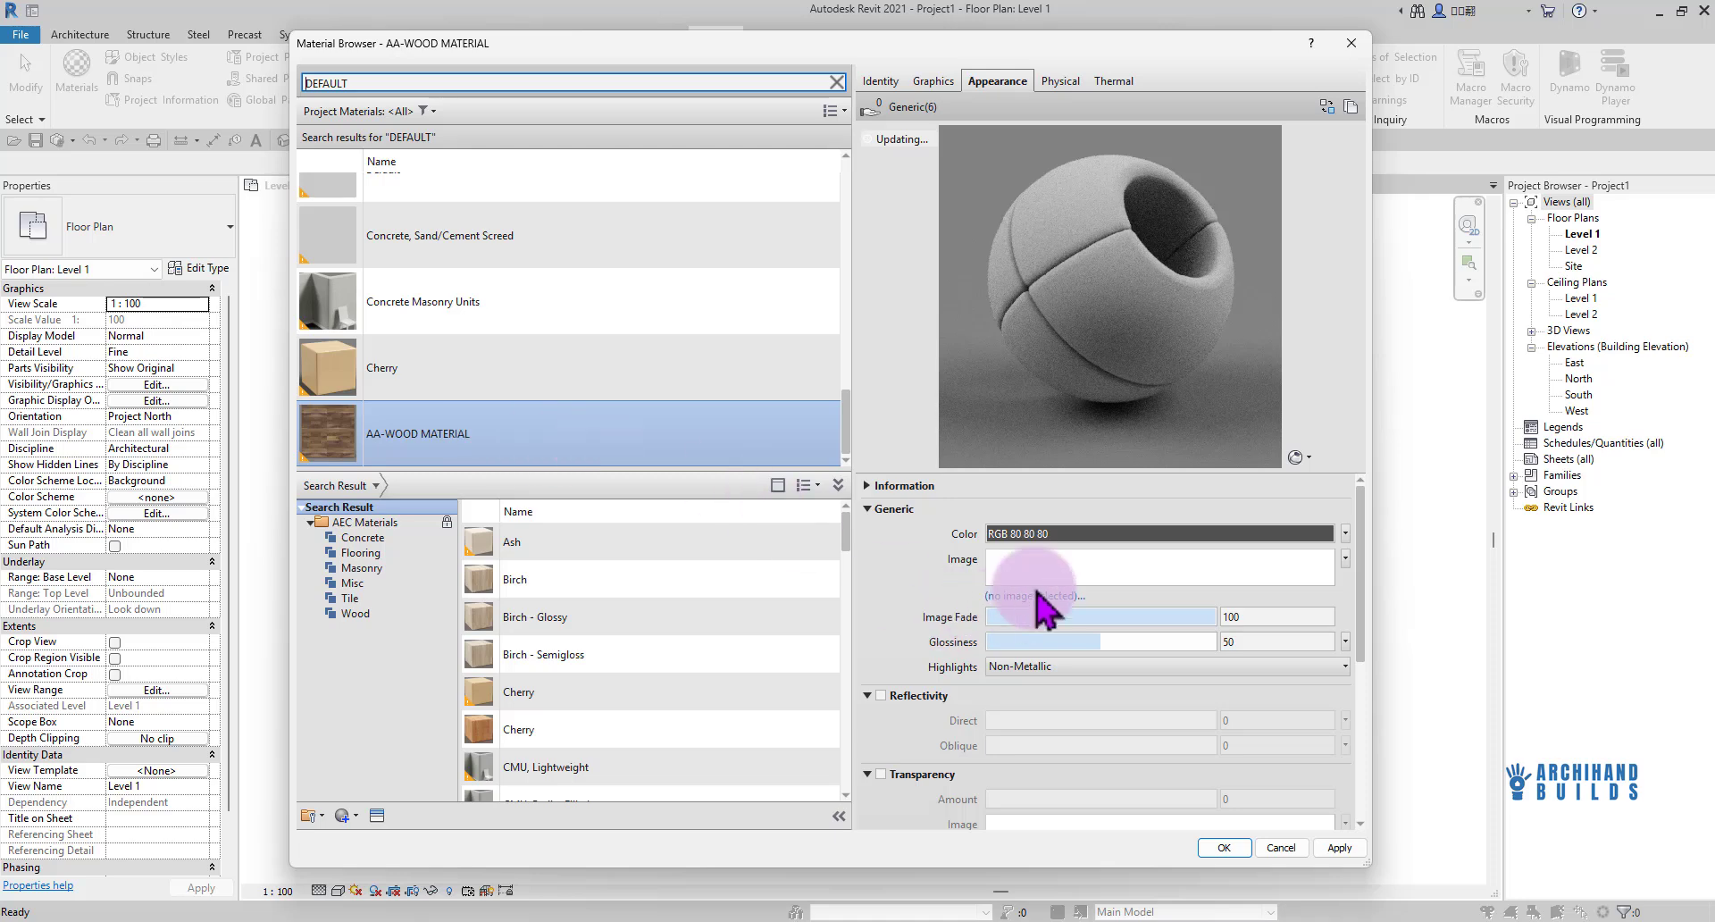
Assign the 3.4.2 Wood image to the generic appearance of AA-WOOD MATERIAL
{"action": "left_click", "coordinate": [1081, 570]}
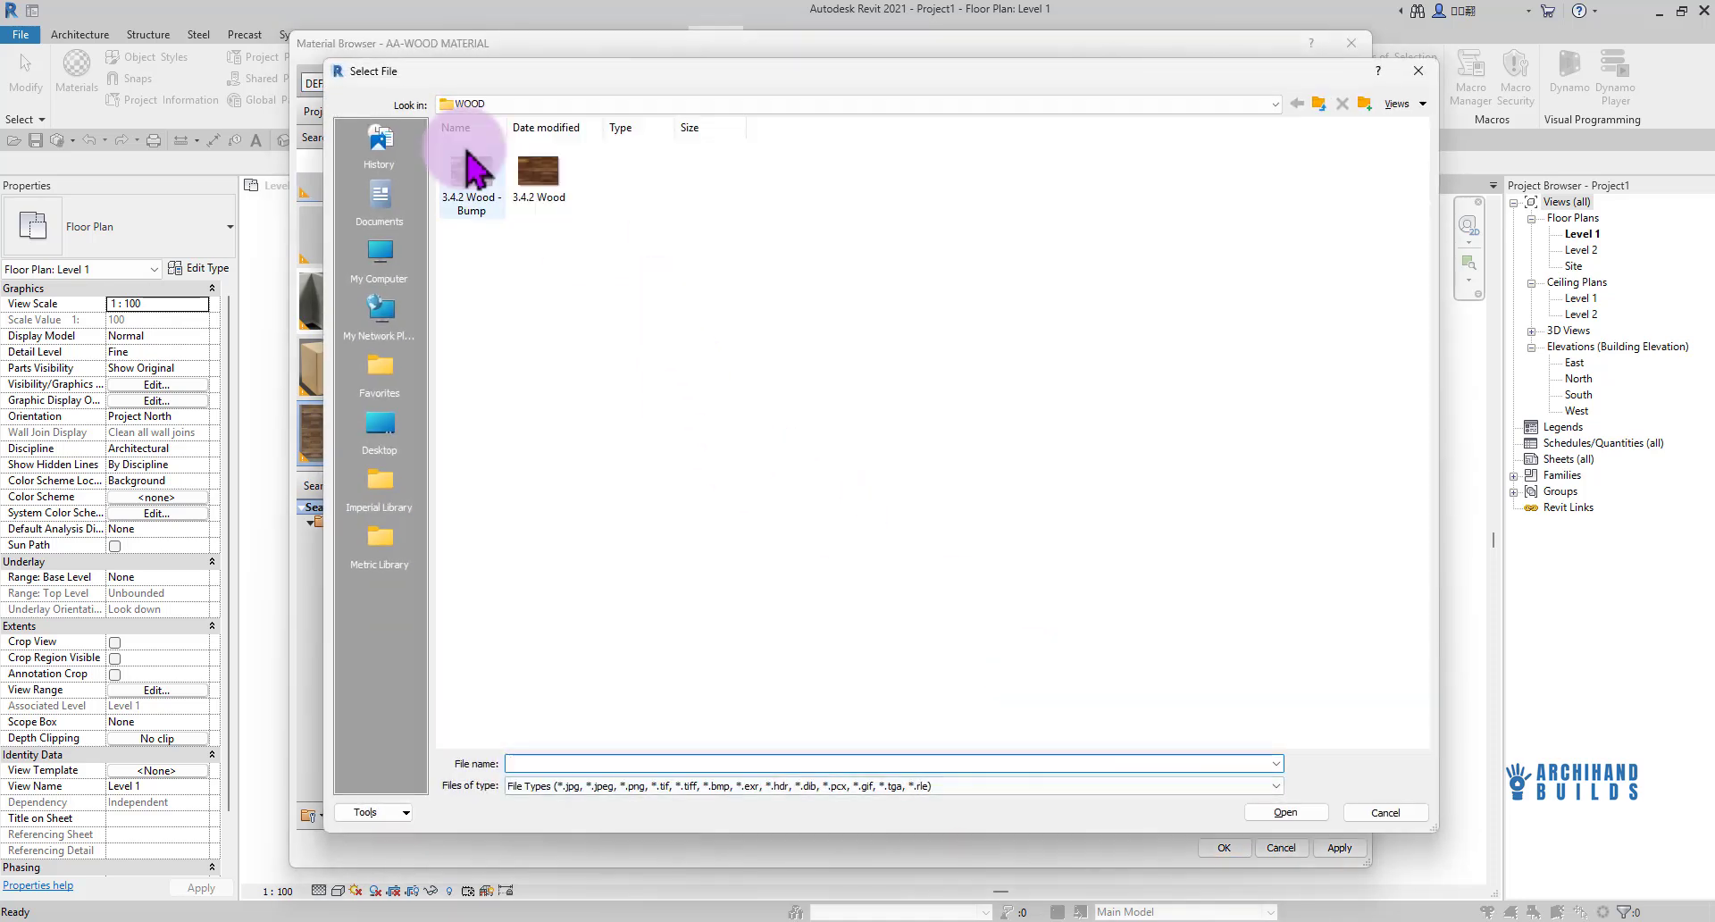
{"action": "left_click", "coordinate": [538, 174]}
{"action": "left_click", "coordinate": [1284, 812]}
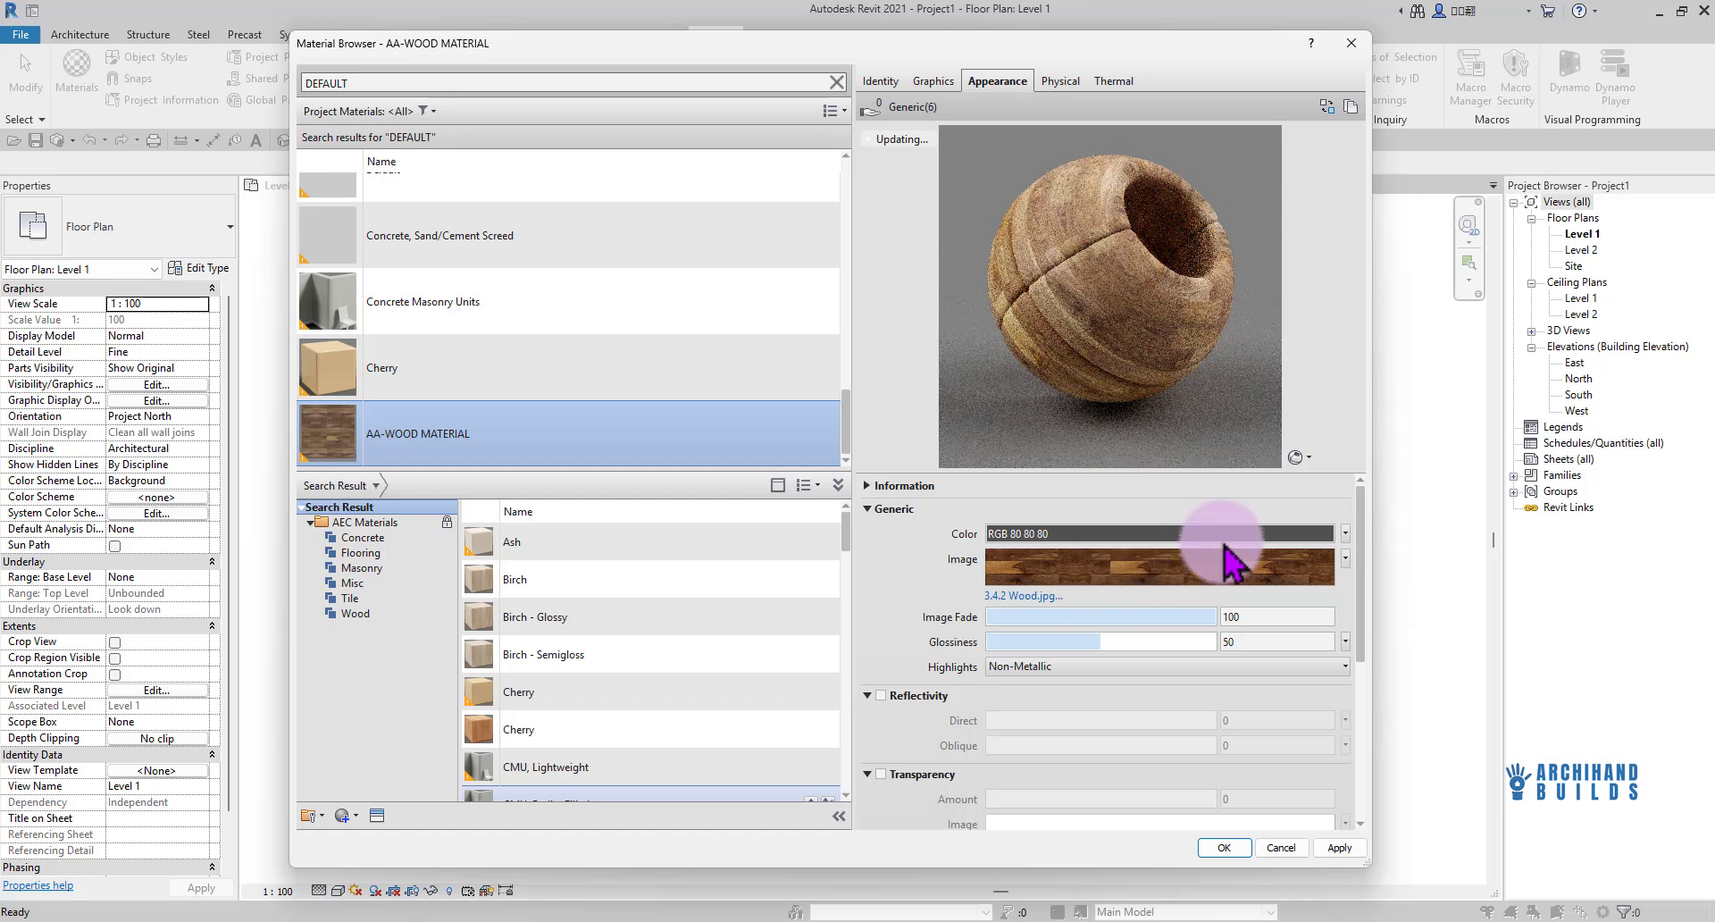
Change the appearance preview scene to Canvas
{"action": "left_click", "coordinate": [1297, 456]}
{"action": "mouse_move", "coordinate": [1273, 500]}
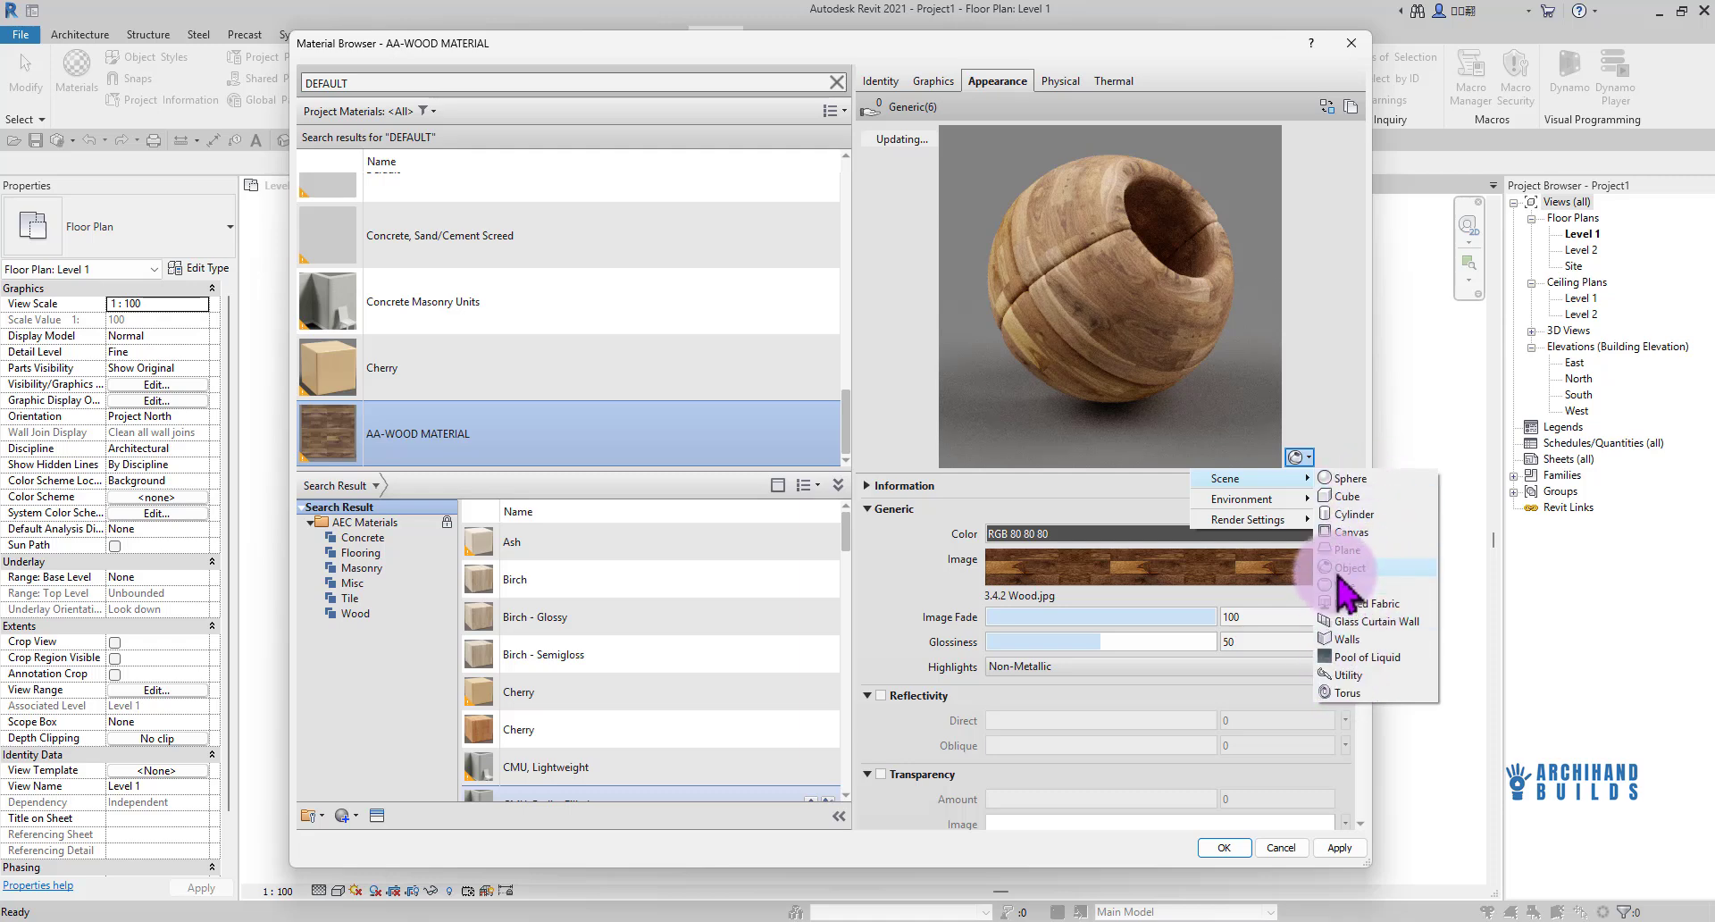
{"action": "left_click", "coordinate": [1370, 534]}
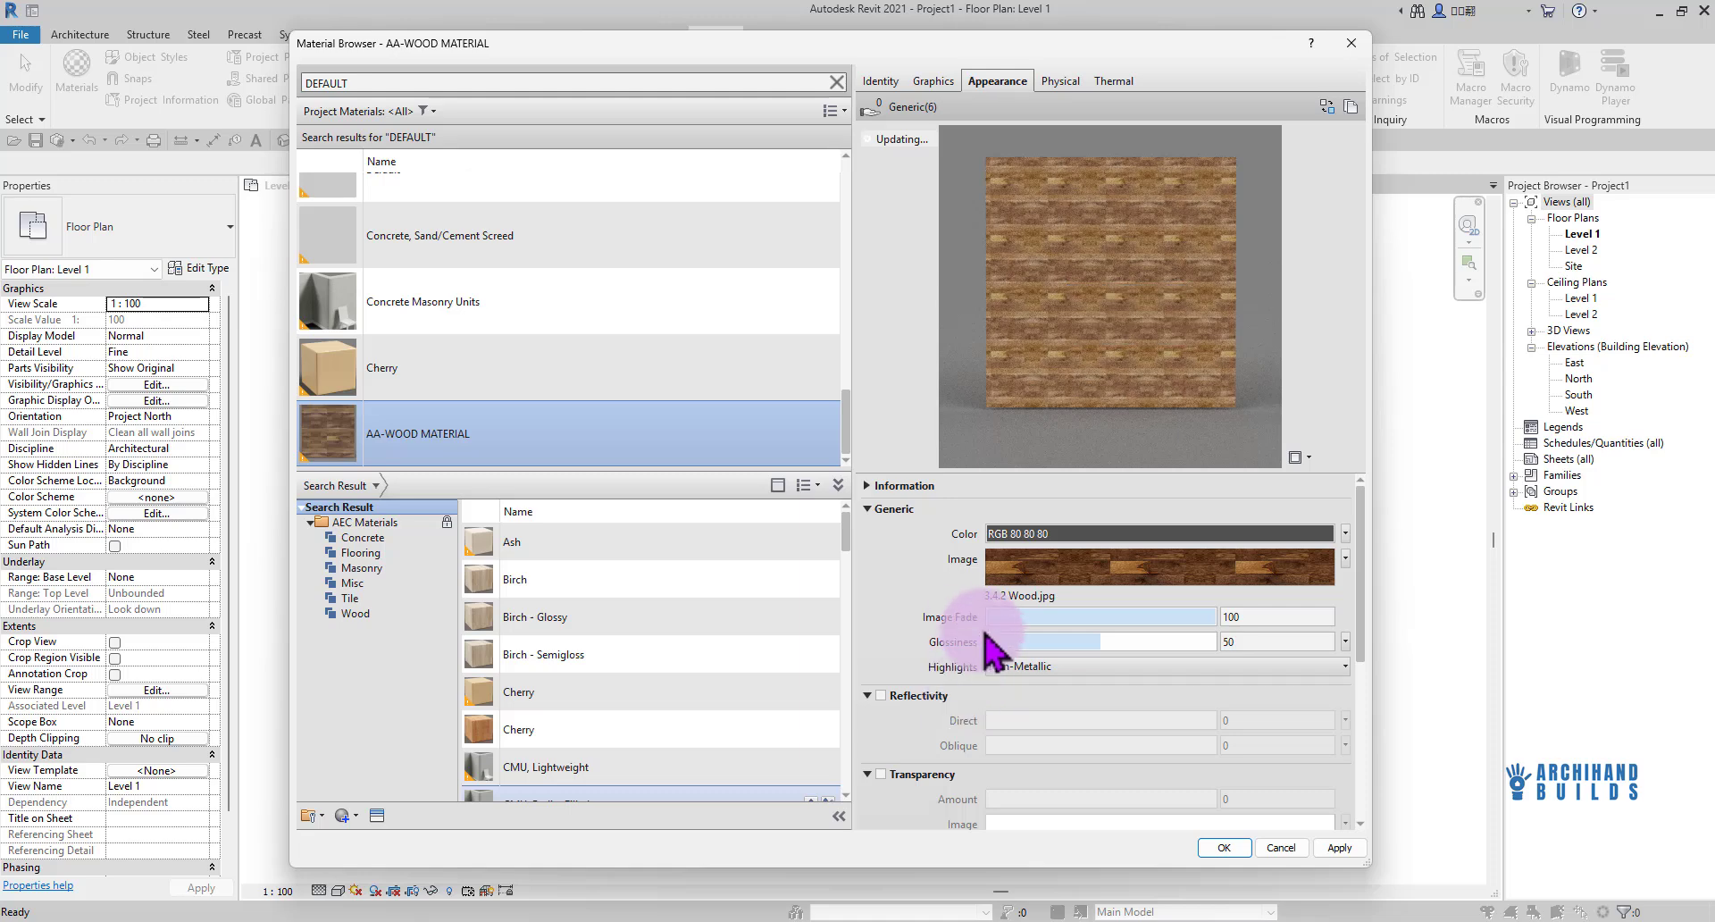
Set the wood texture's sample size to 1000 mm in width and height
{"action": "left_click", "coordinate": [1029, 576]}
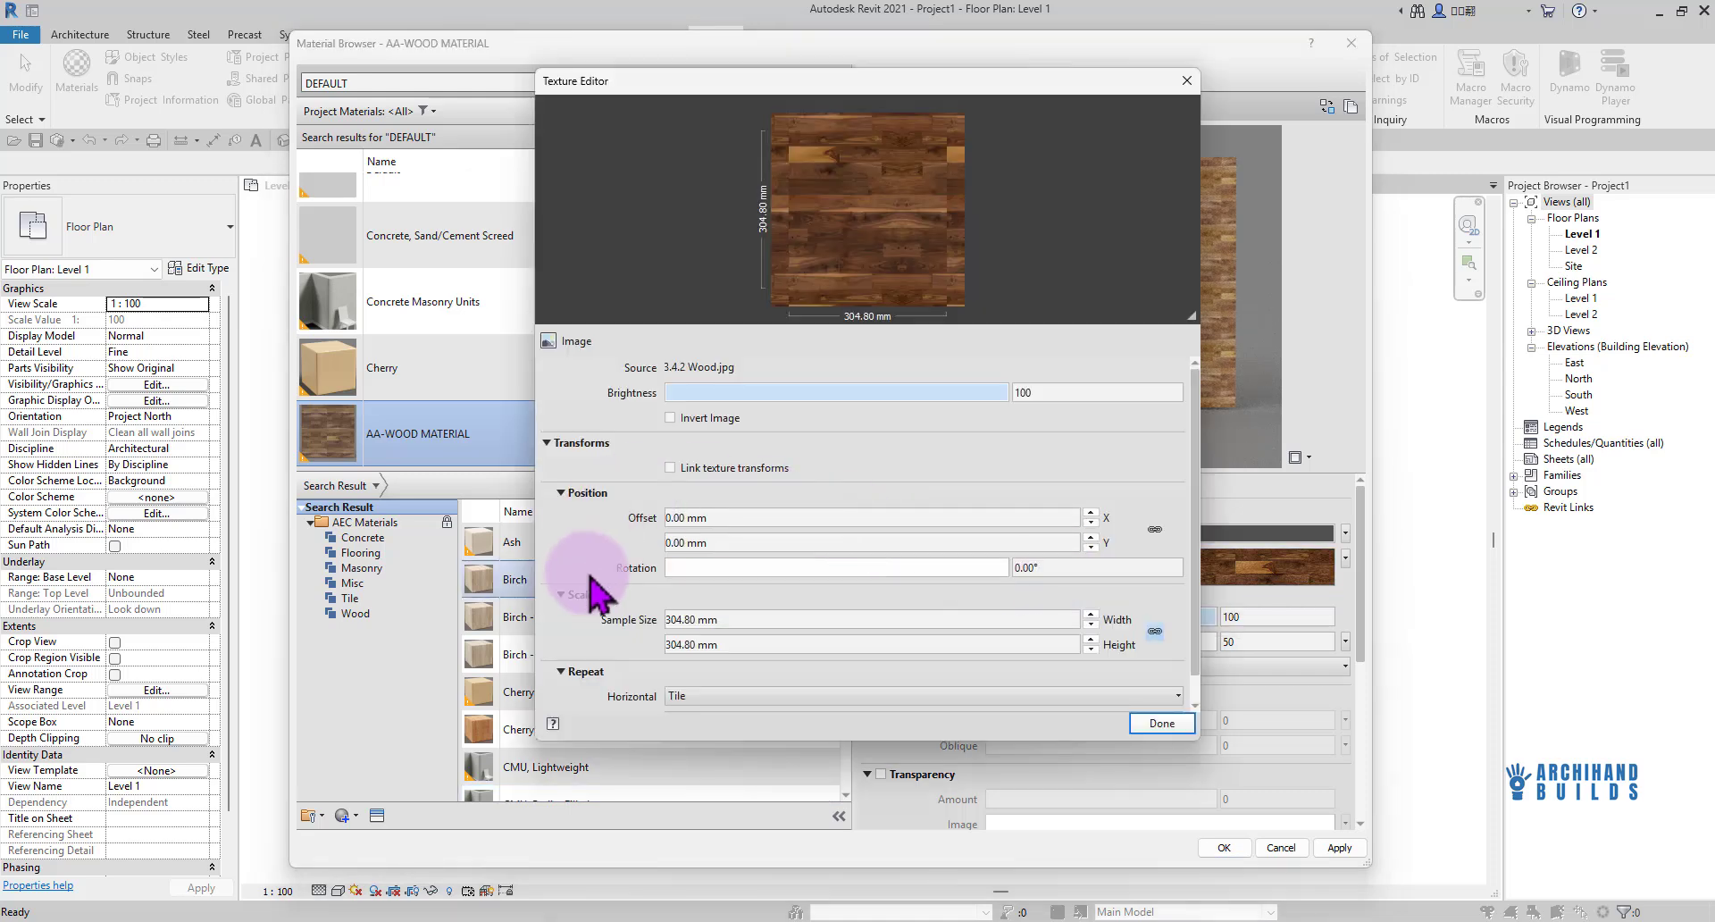
{"action": "scroll", "coordinate": [590, 594], "scroll_direction": "down", "scroll_amount": 1}
{"action": "left_click", "coordinate": [686, 590]}
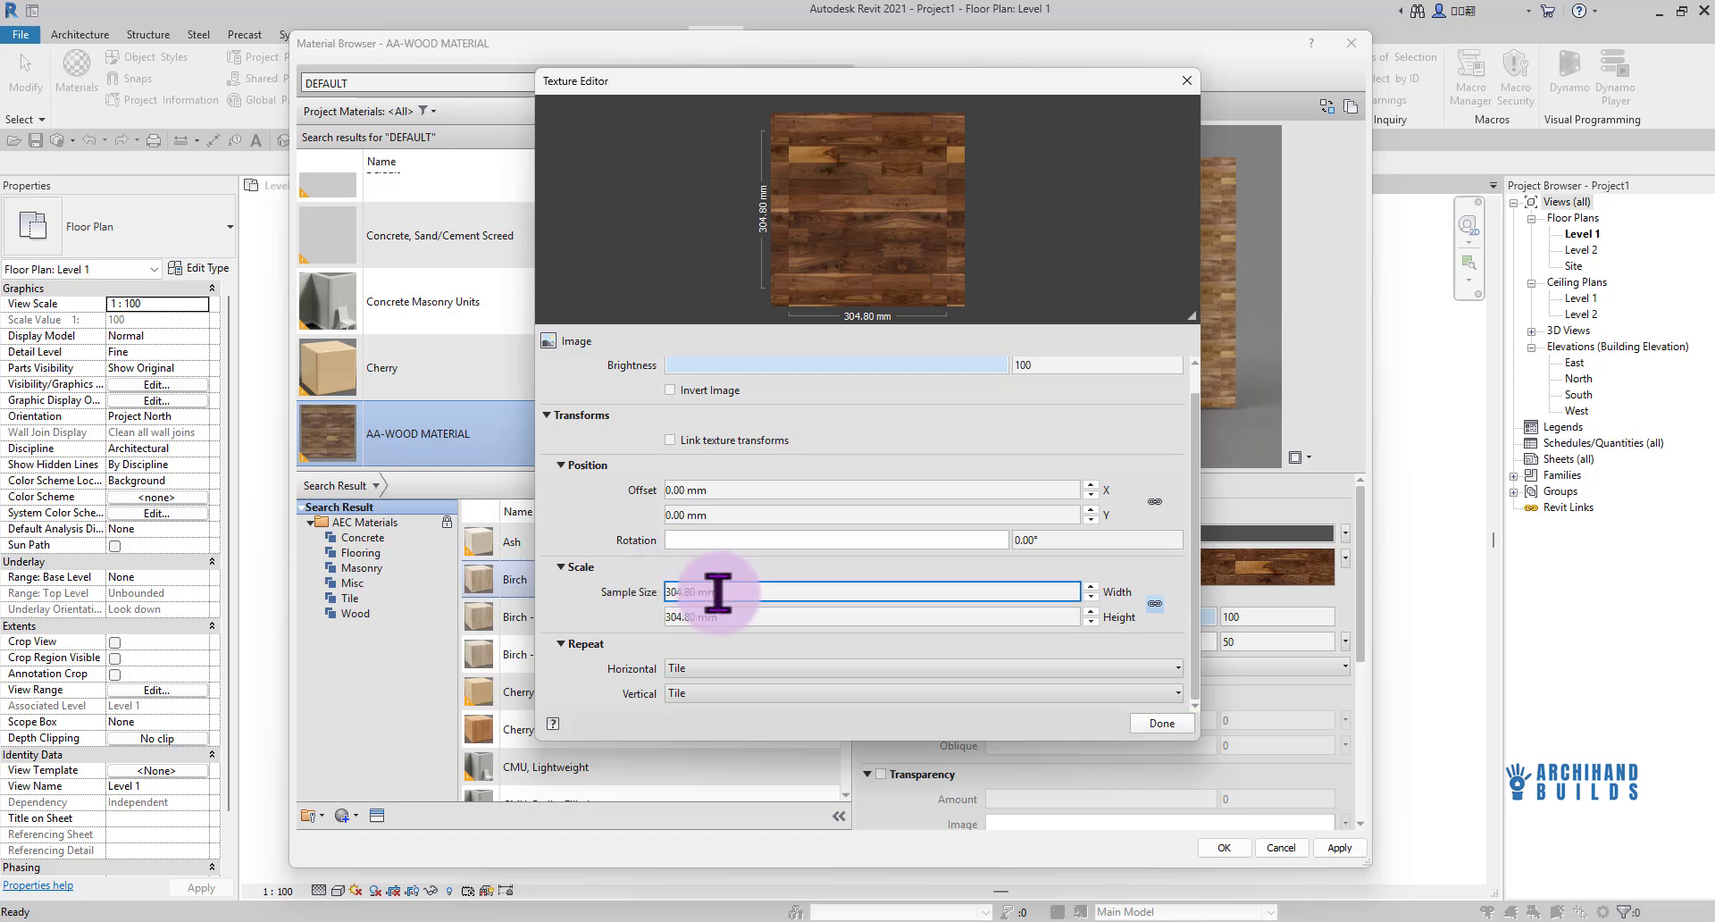
{"action": "left_click_drag", "start_coordinate": [718, 593], "coordinate": [631, 592]}
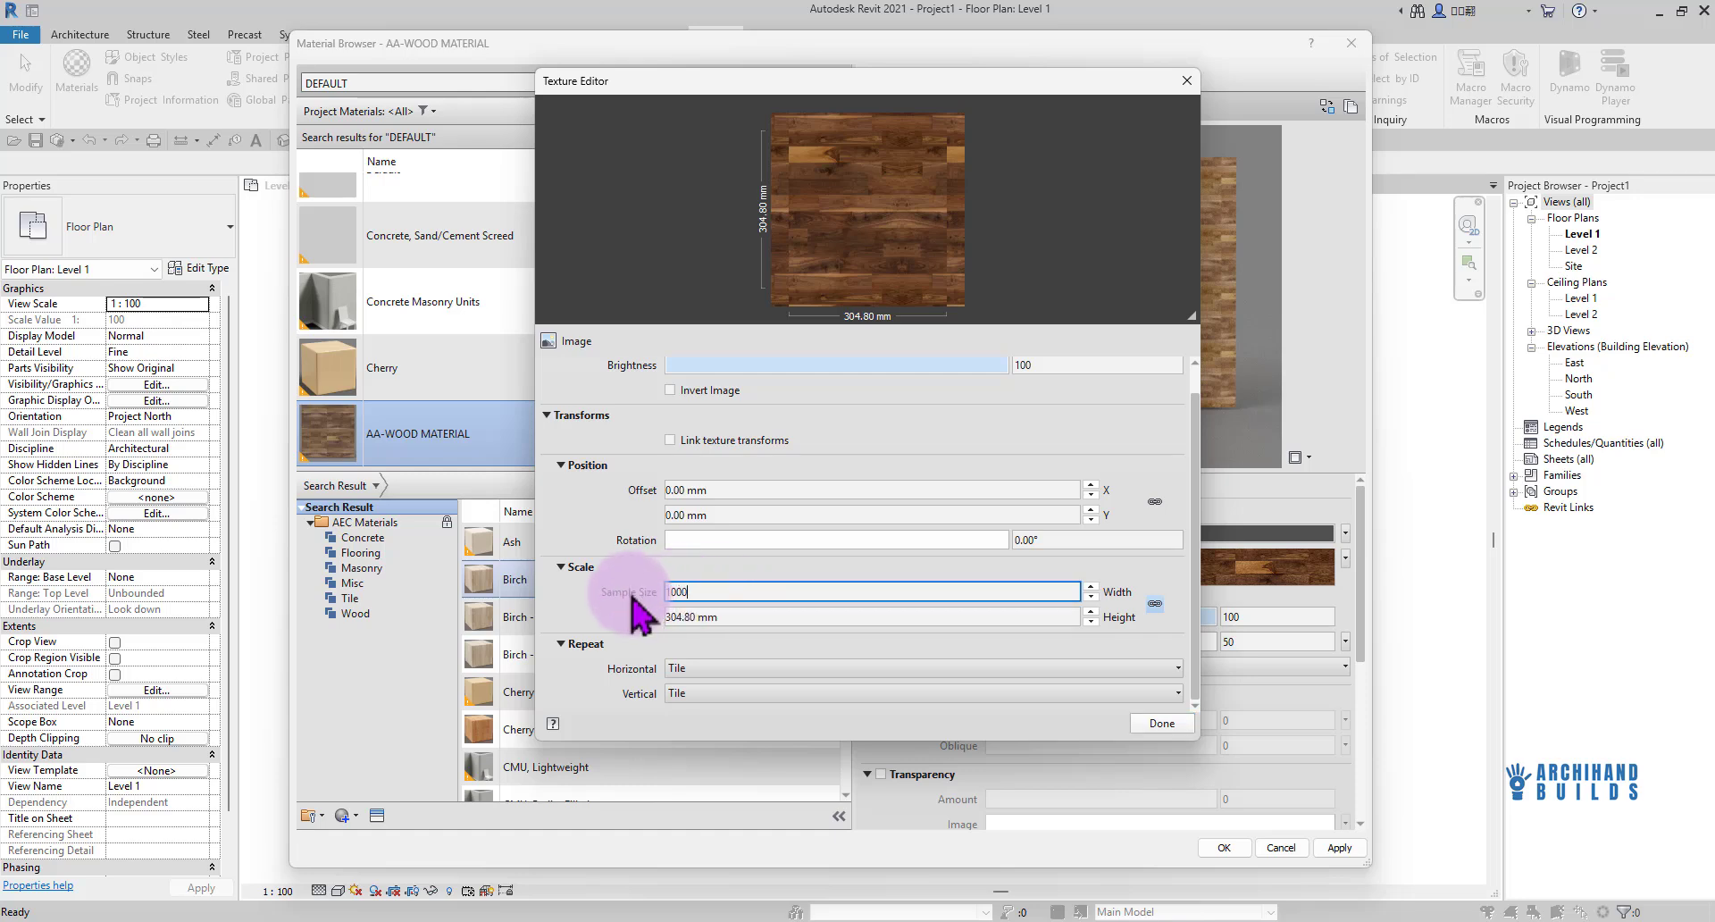
{"action": "key", "text": "Return"}
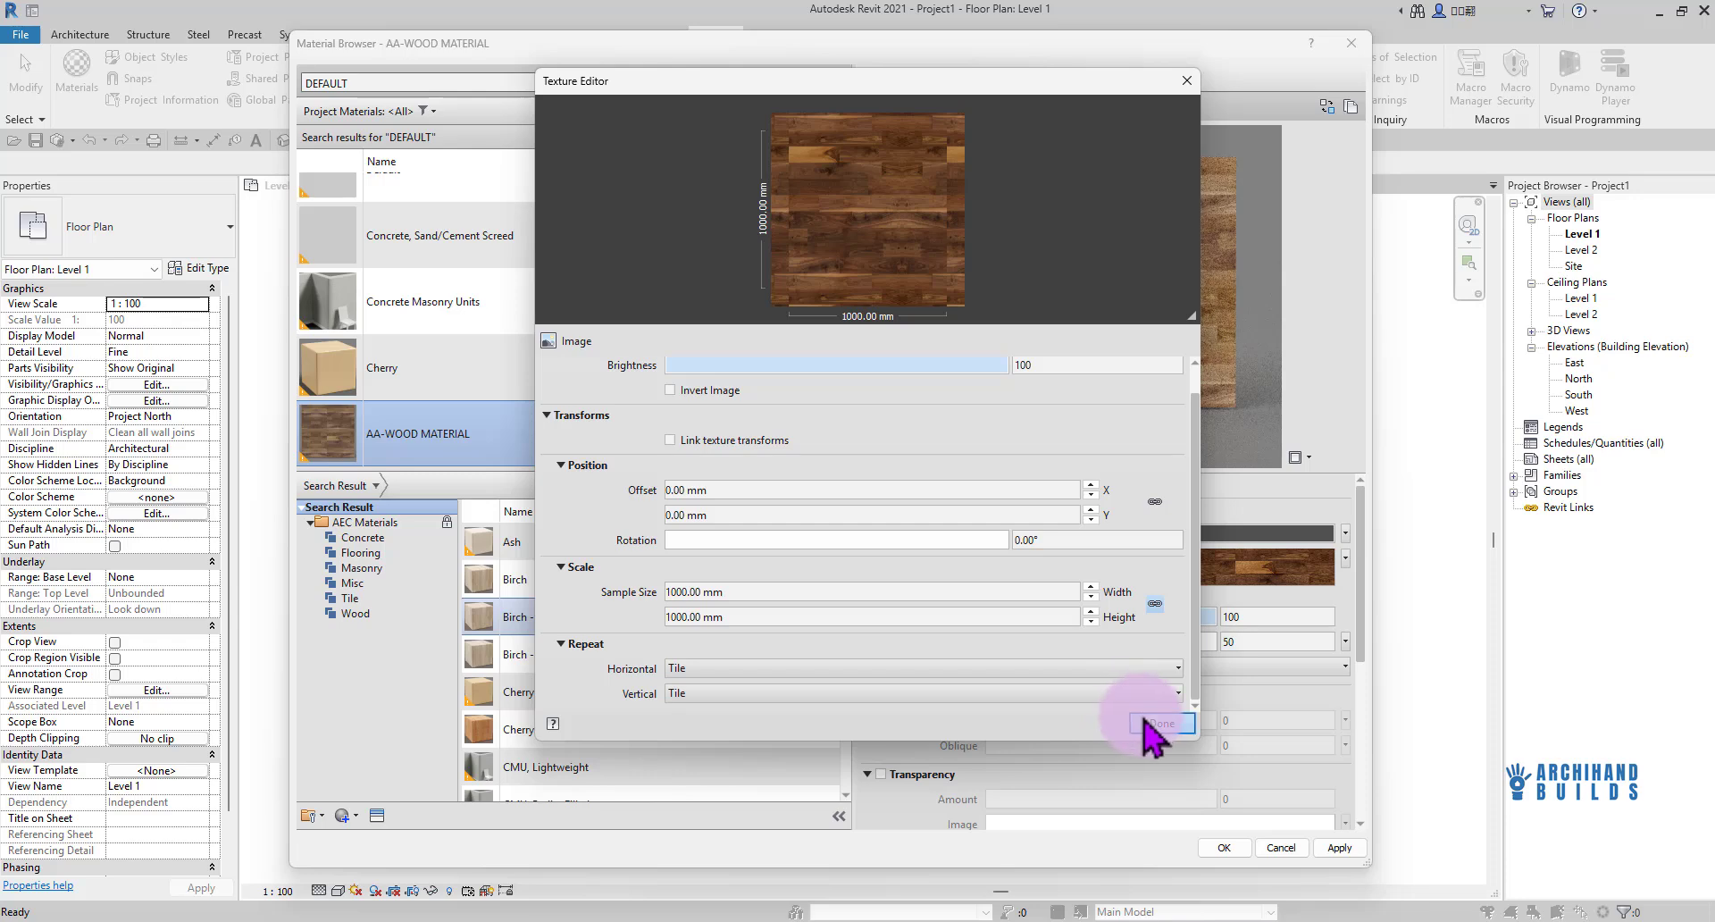
{"action": "left_click", "coordinate": [1158, 725]}
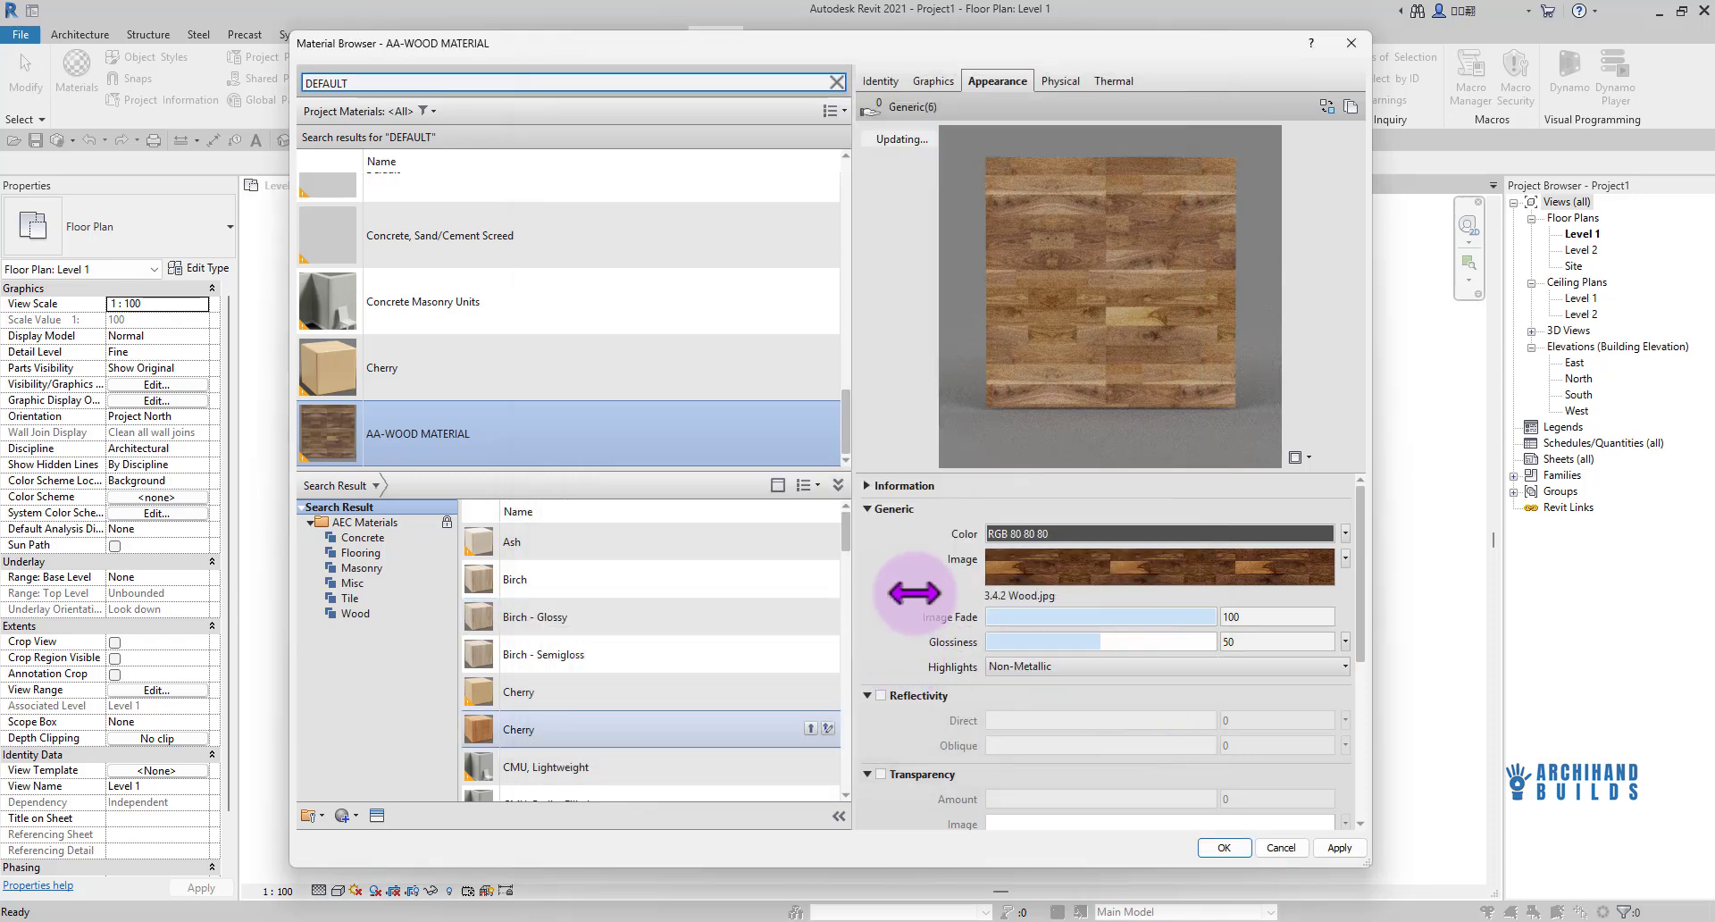
Enable reflectivity for the generic wood appearance
{"action": "scroll", "coordinate": [911, 589], "scroll_direction": "down", "scroll_amount": 3}
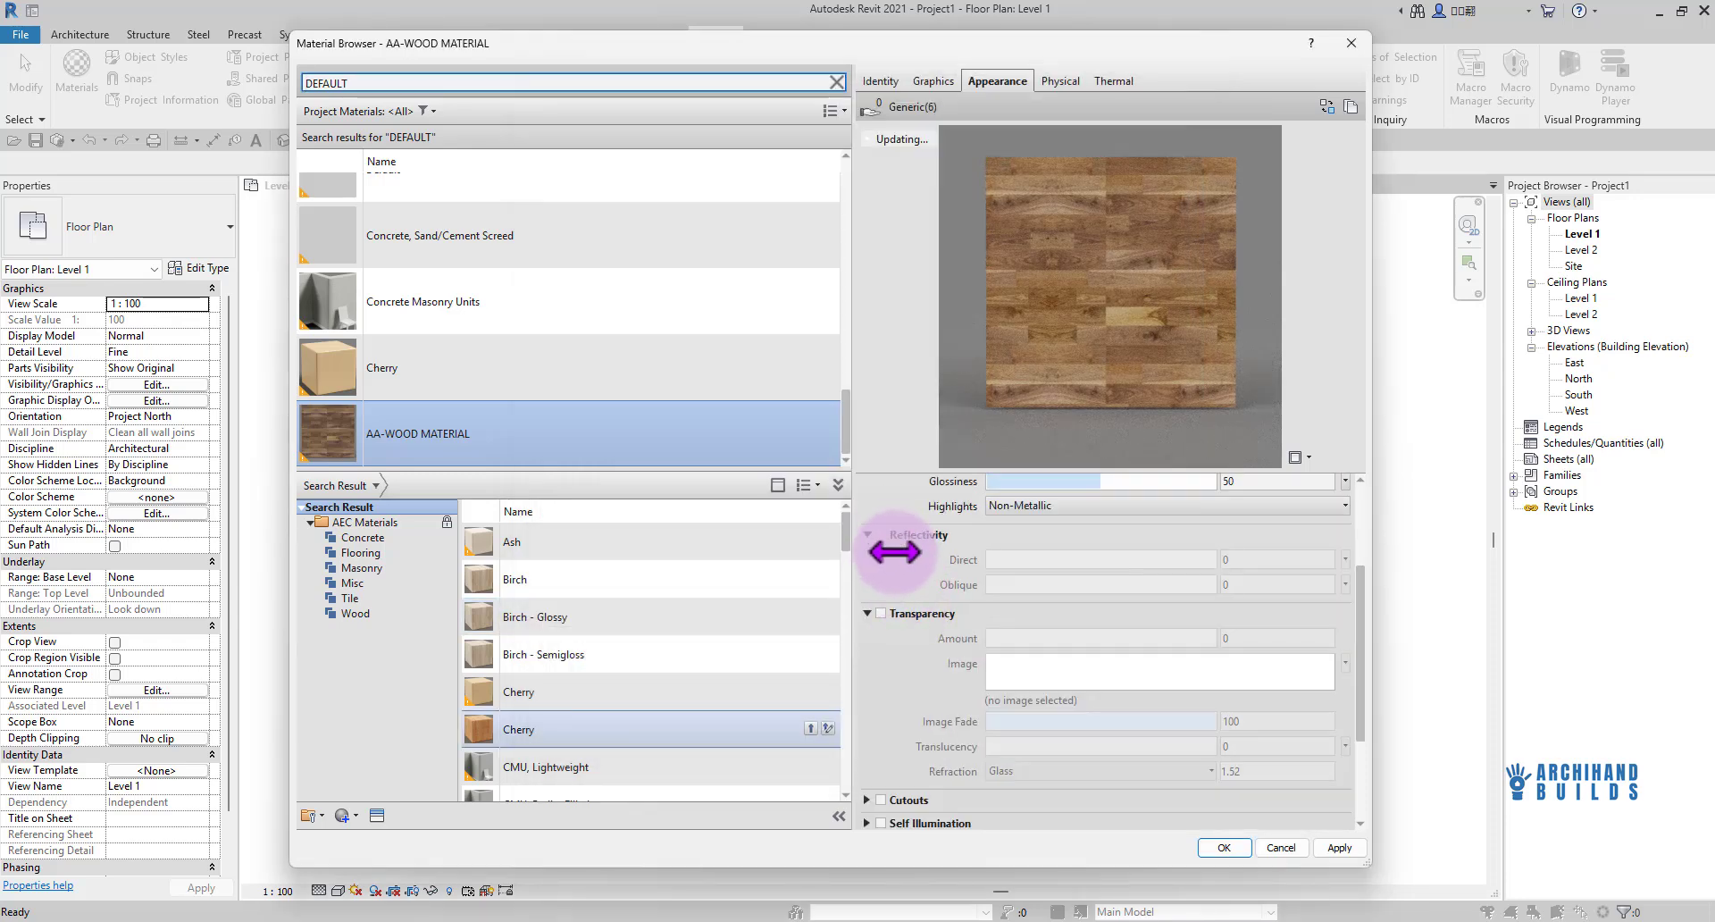
{"action": "scroll", "coordinate": [929, 590], "scroll_direction": "up", "scroll_amount": 3}
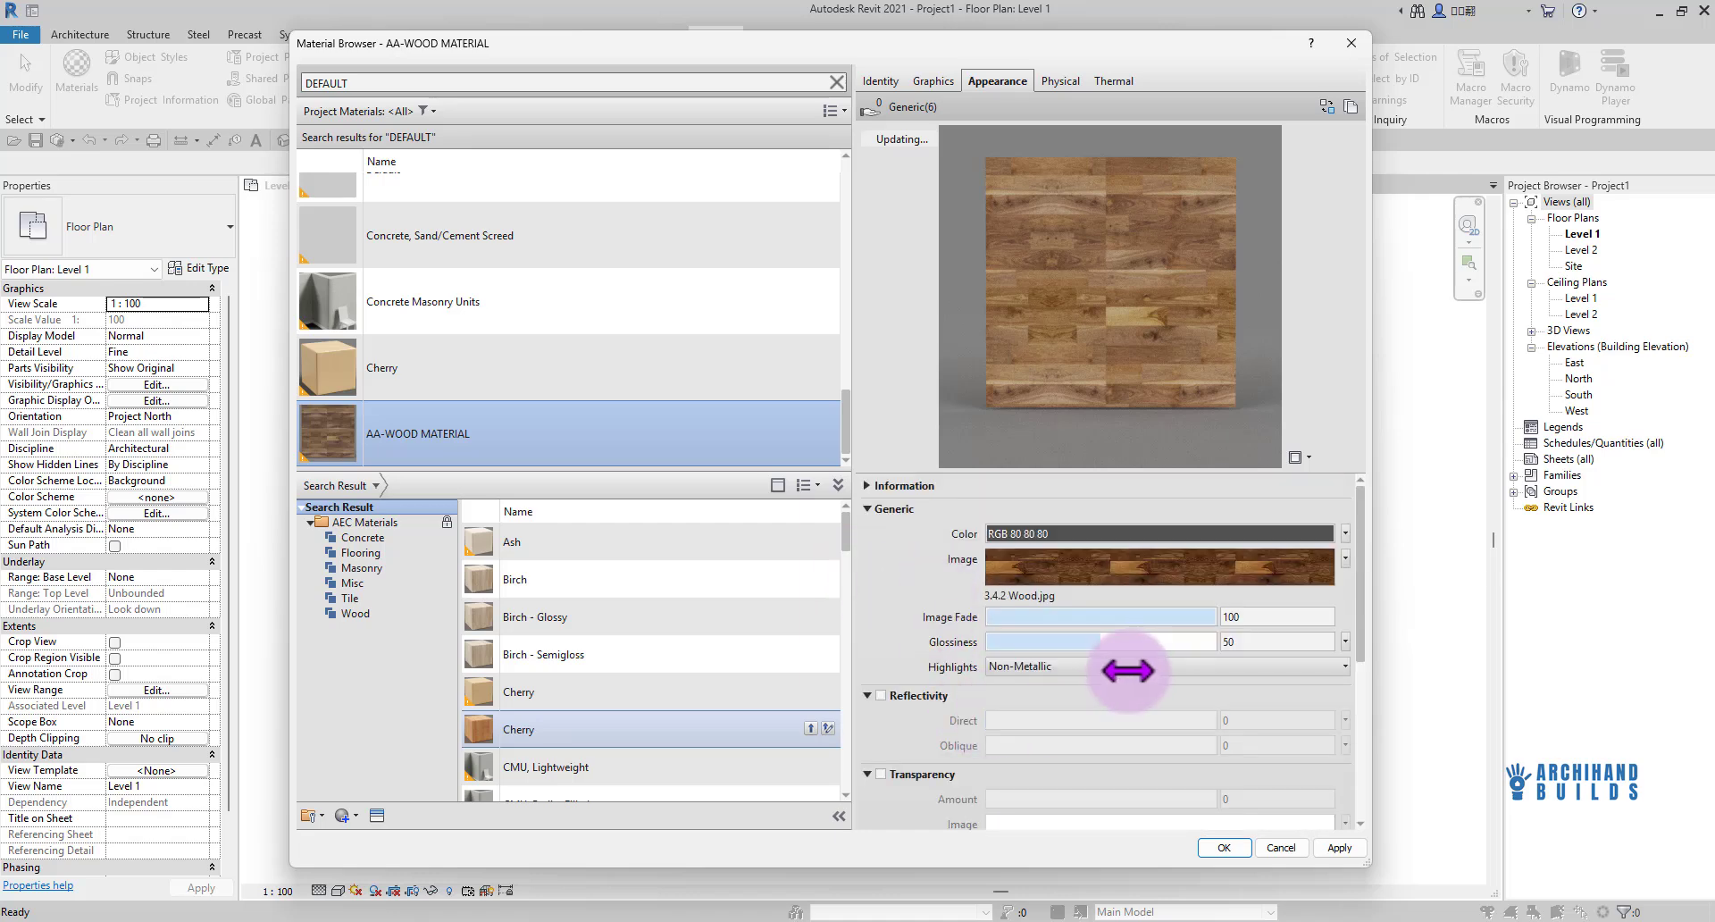
{"action": "left_click", "coordinate": [881, 695]}
{"action": "scroll", "coordinate": [889, 581], "scroll_direction": "down", "scroll_amount": 1}
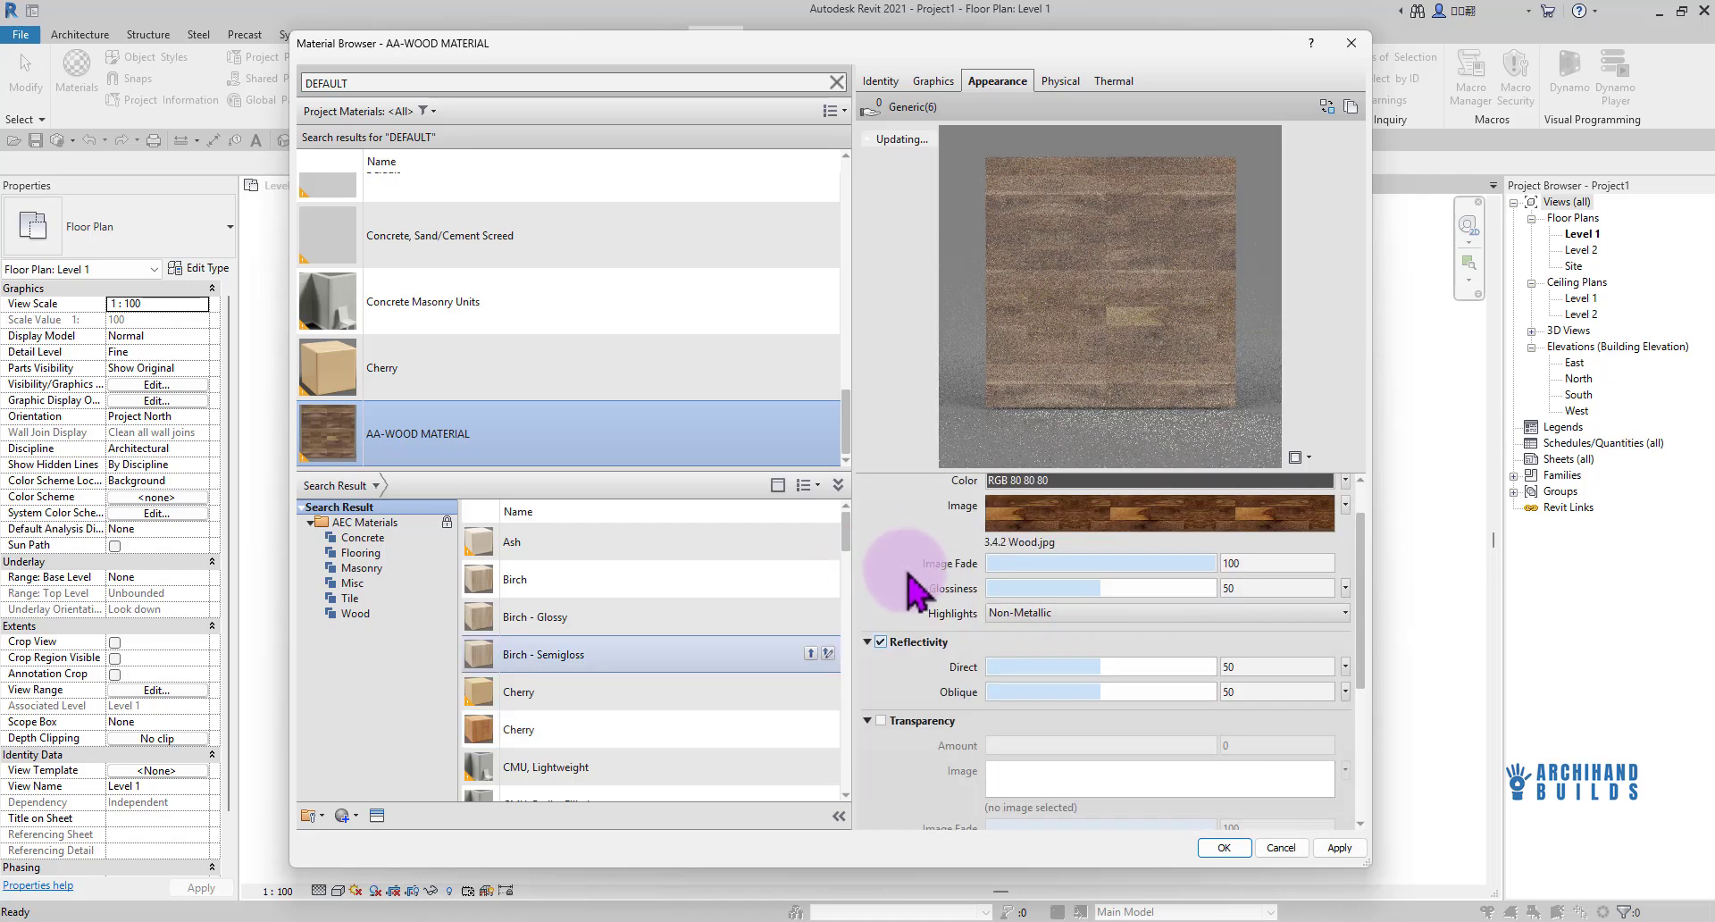
{"action": "scroll", "coordinate": [908, 576], "scroll_direction": "down", "scroll_amount": 2}
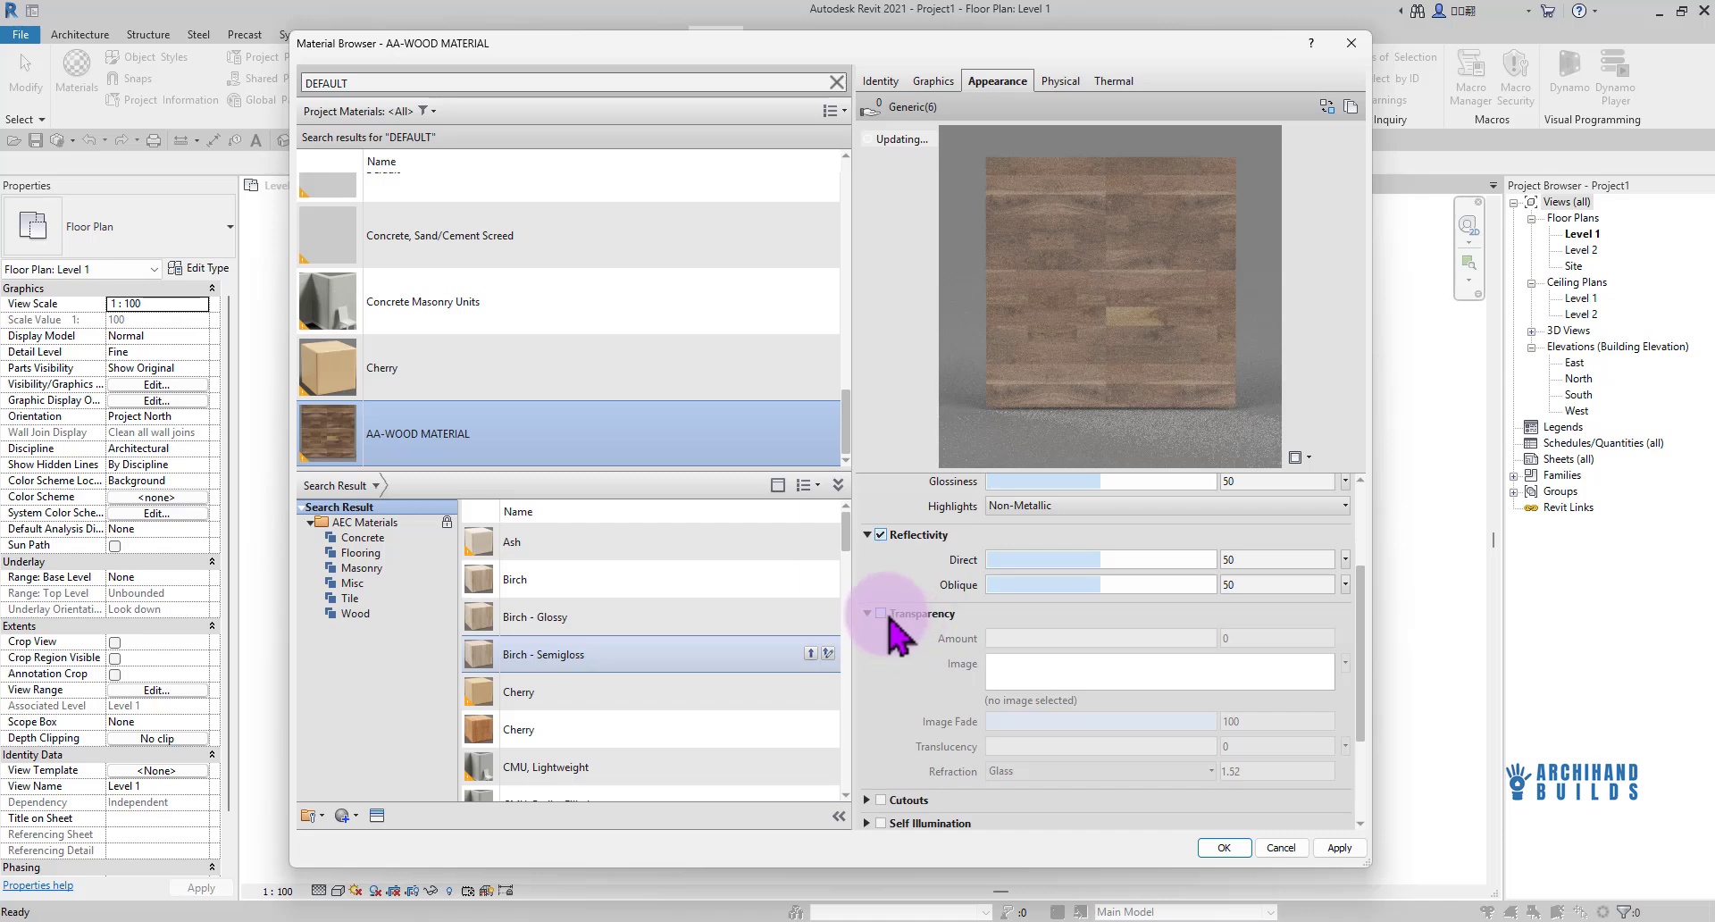
{"action": "scroll", "coordinate": [893, 628], "scroll_direction": "down", "scroll_amount": 3}
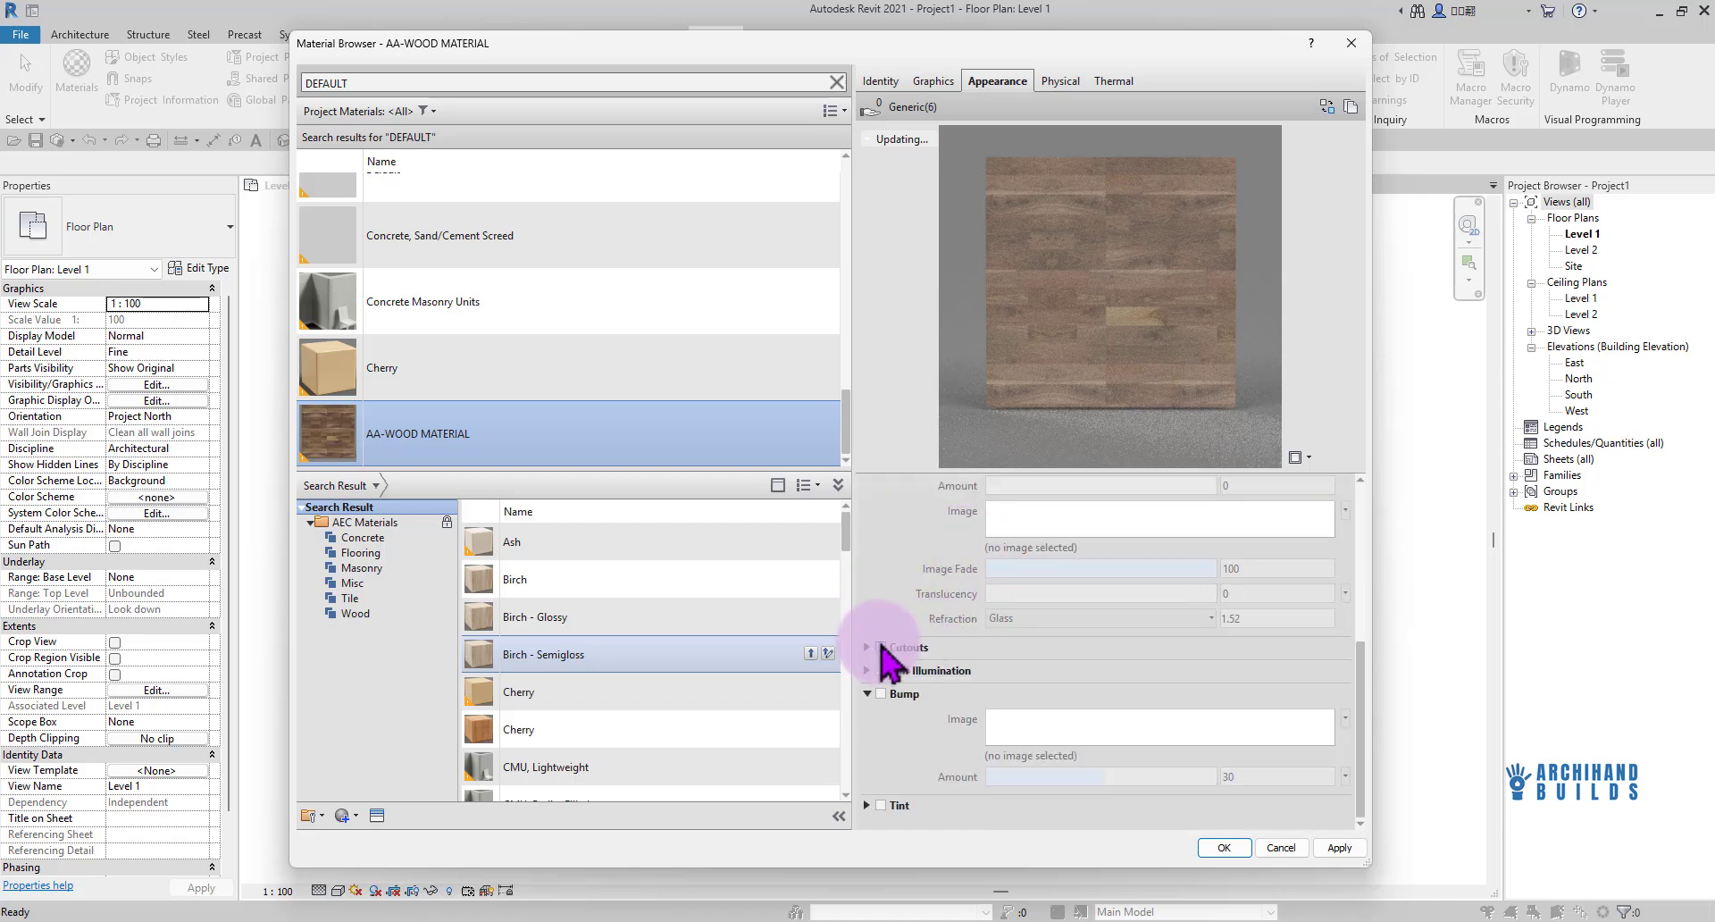
{"action": "left_click", "coordinate": [885, 648]}
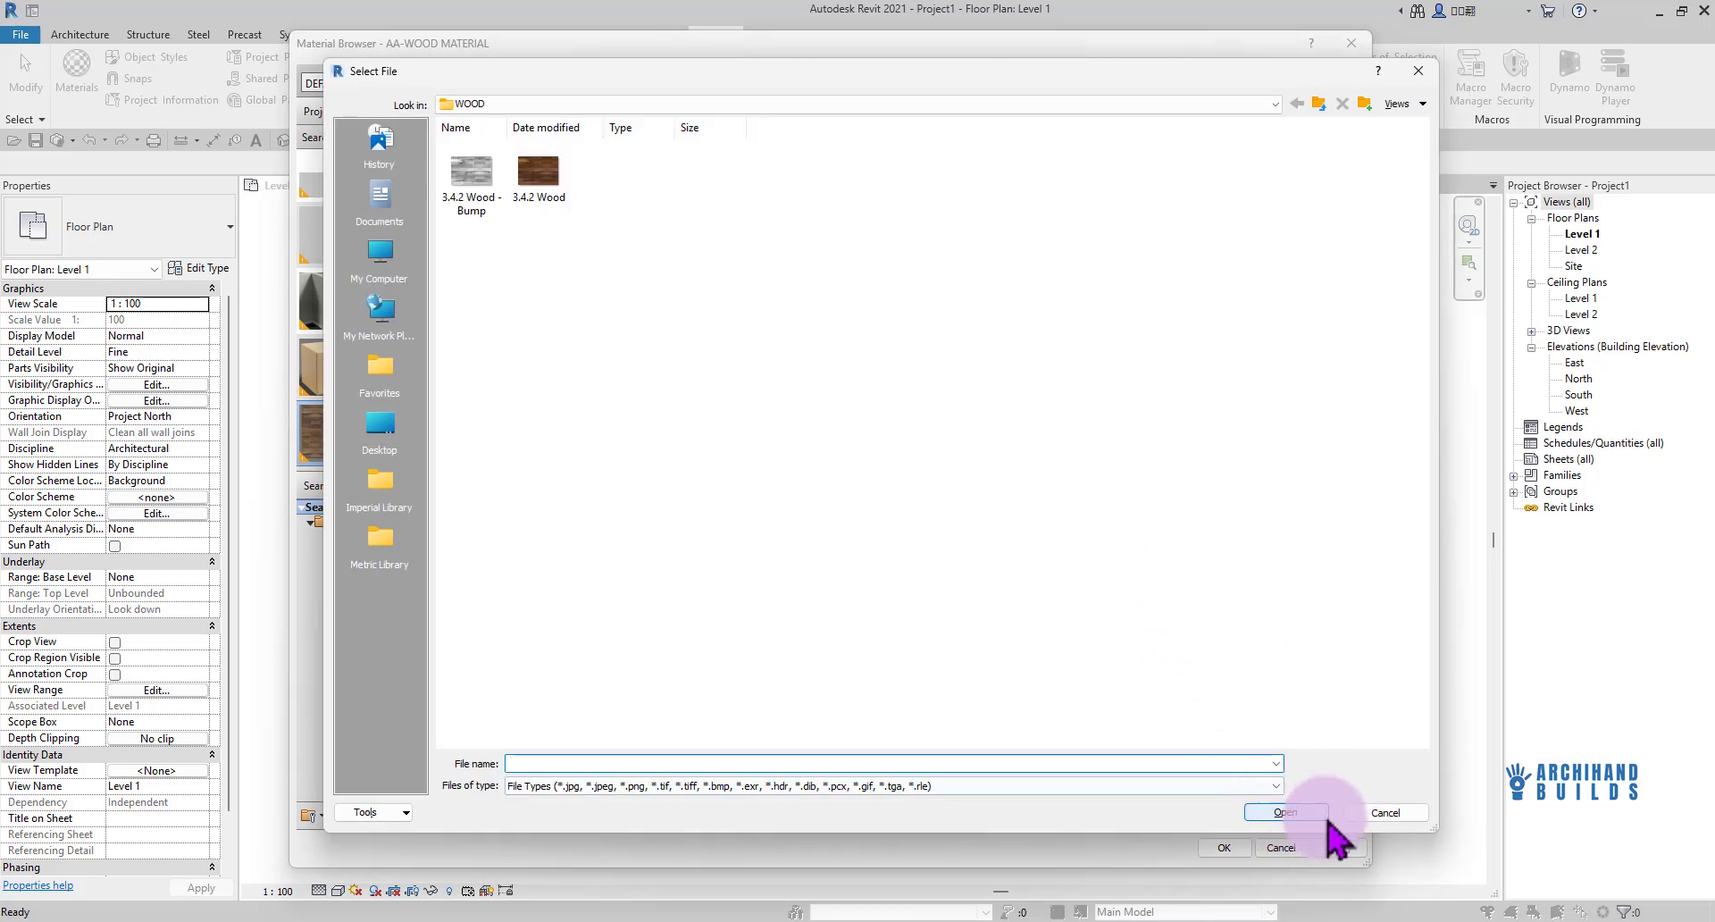
{"action": "left_click", "coordinate": [1376, 815]}
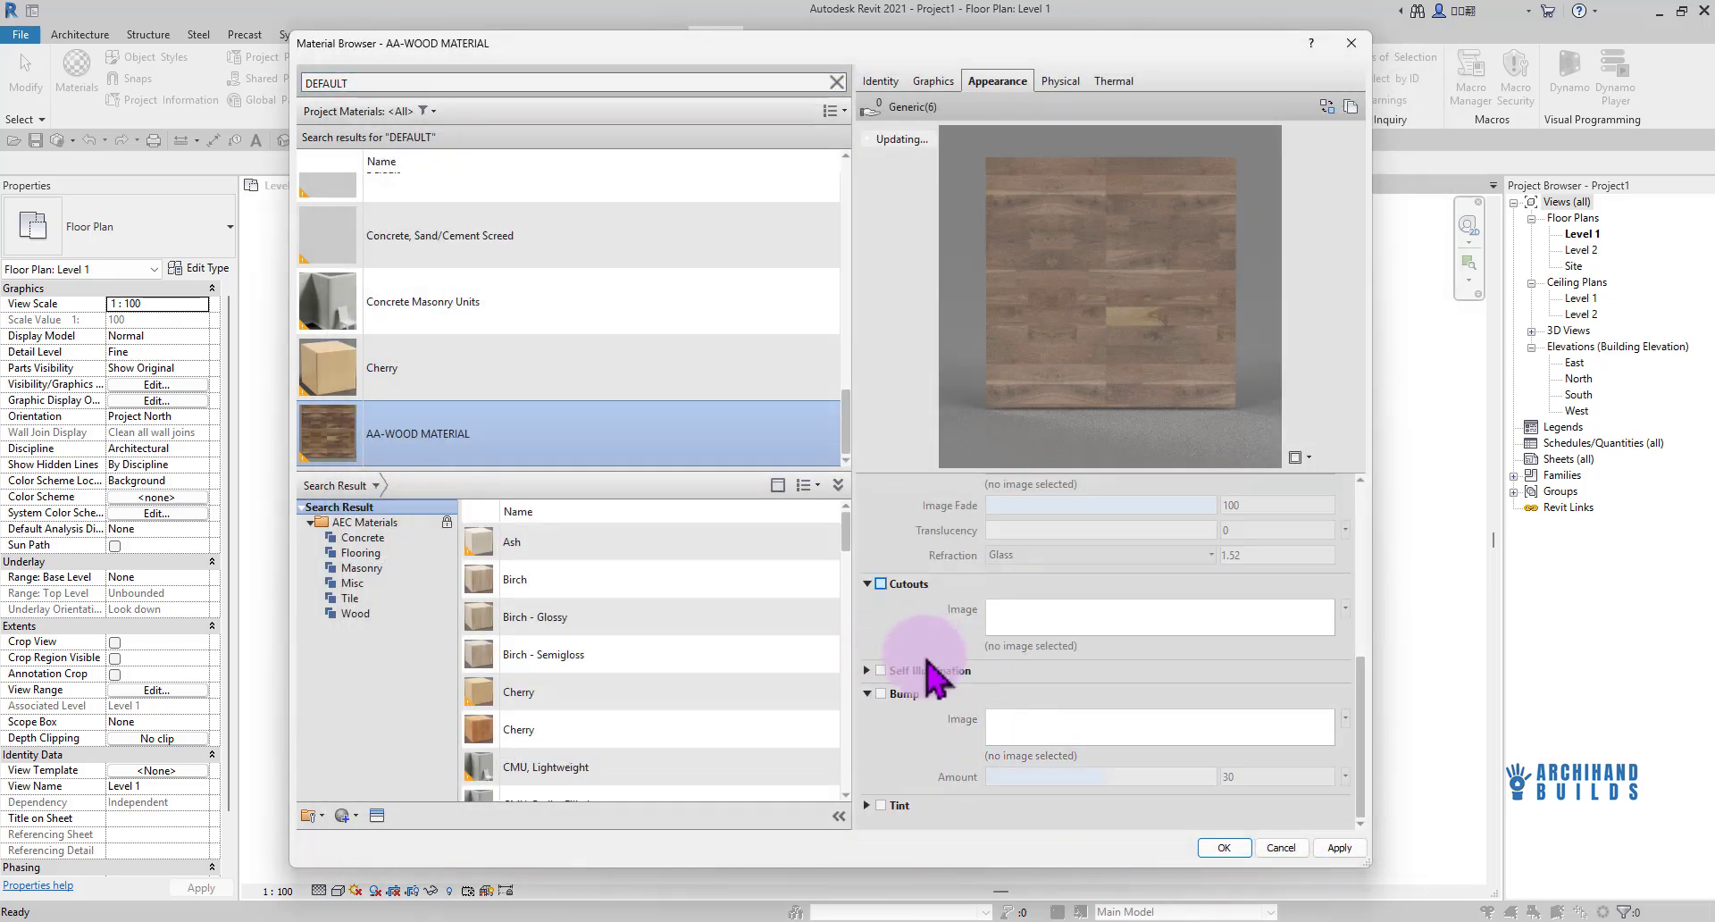
Enable bump for AA-WOOD MATERIAL's appearance and assign the 3.4.2 Wood - Bump image to it
{"action": "left_click", "coordinate": [886, 695]}
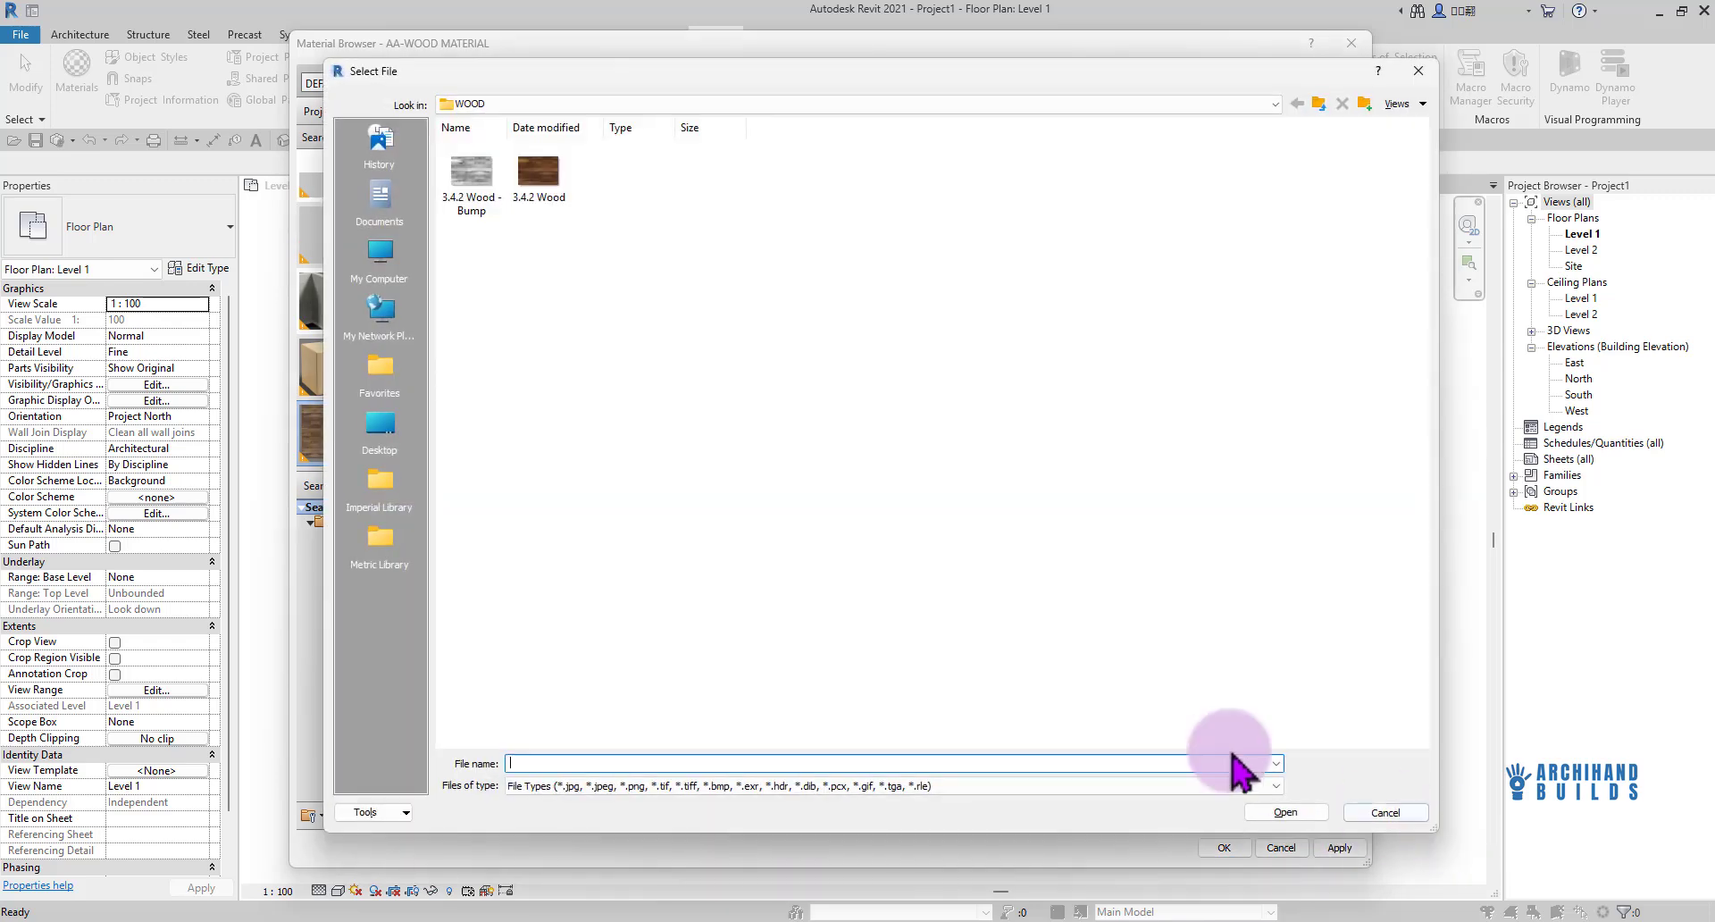
{"action": "left_click", "coordinate": [488, 189]}
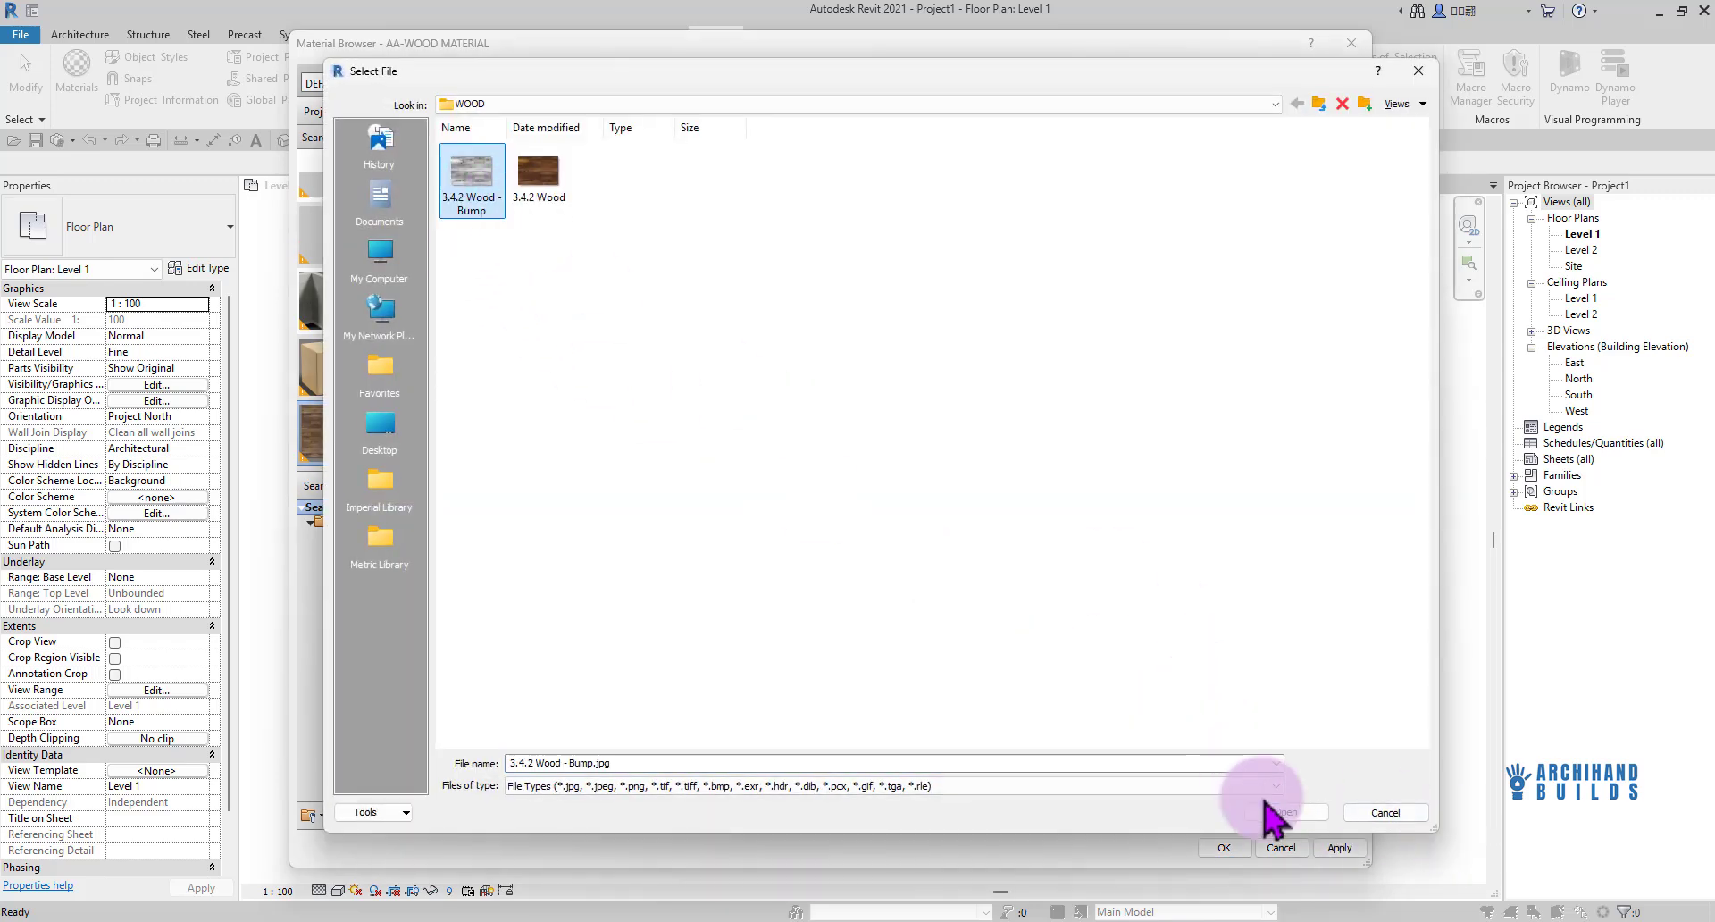
{"action": "left_click", "coordinate": [1279, 814]}
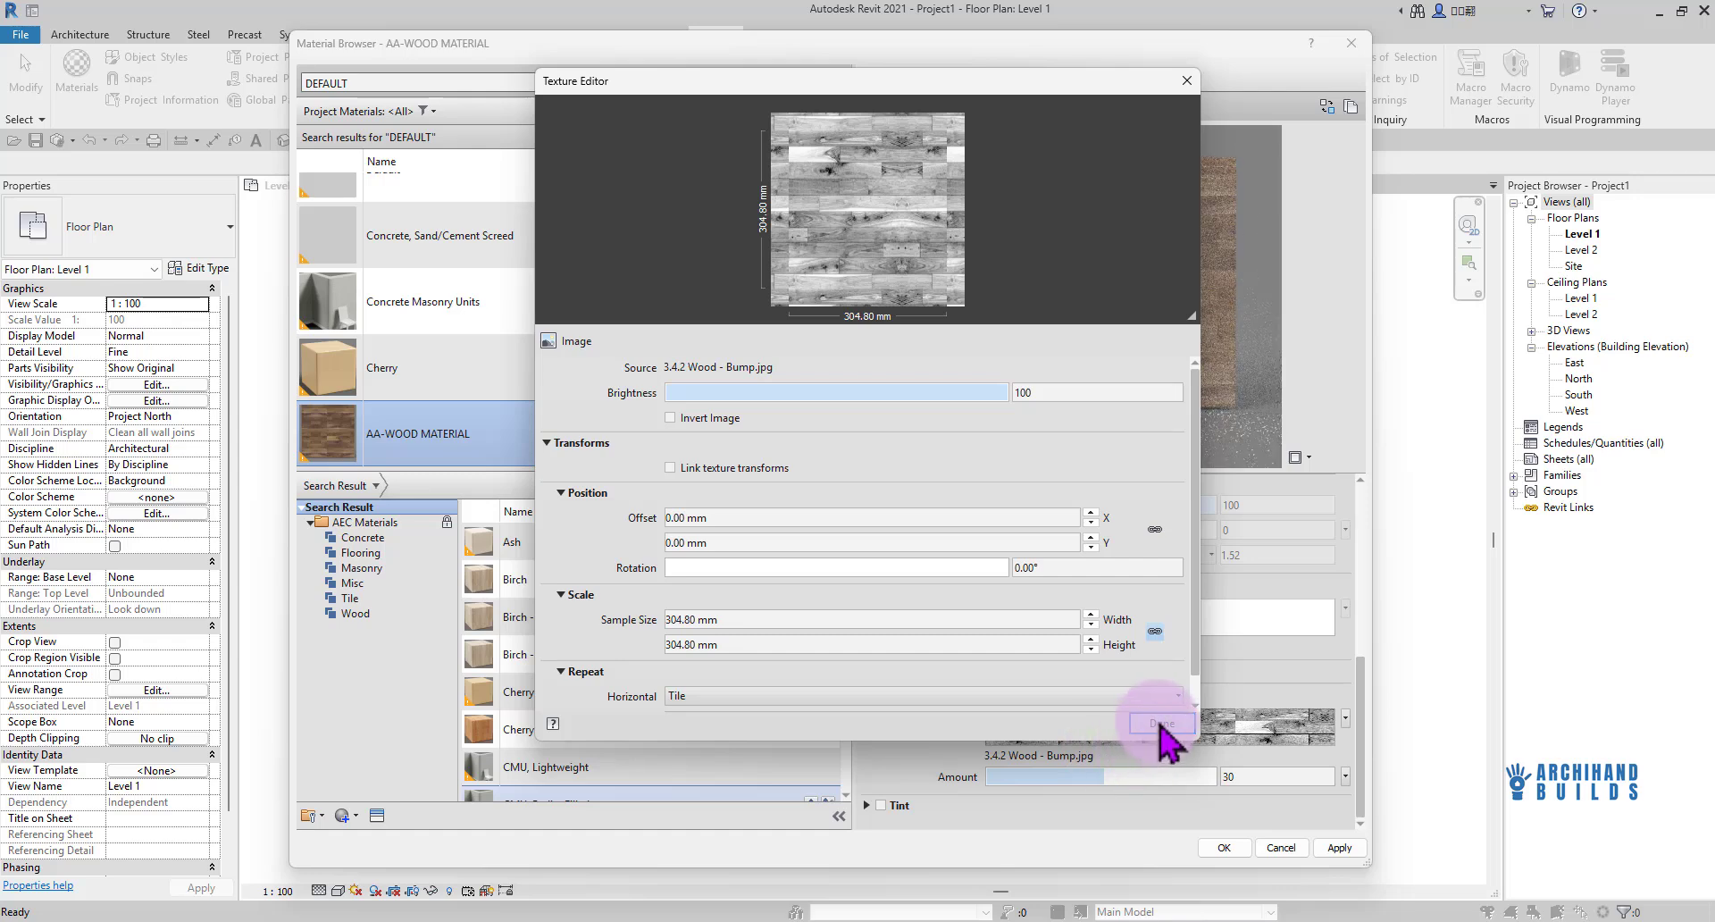
{"action": "left_click", "coordinate": [1162, 723]}
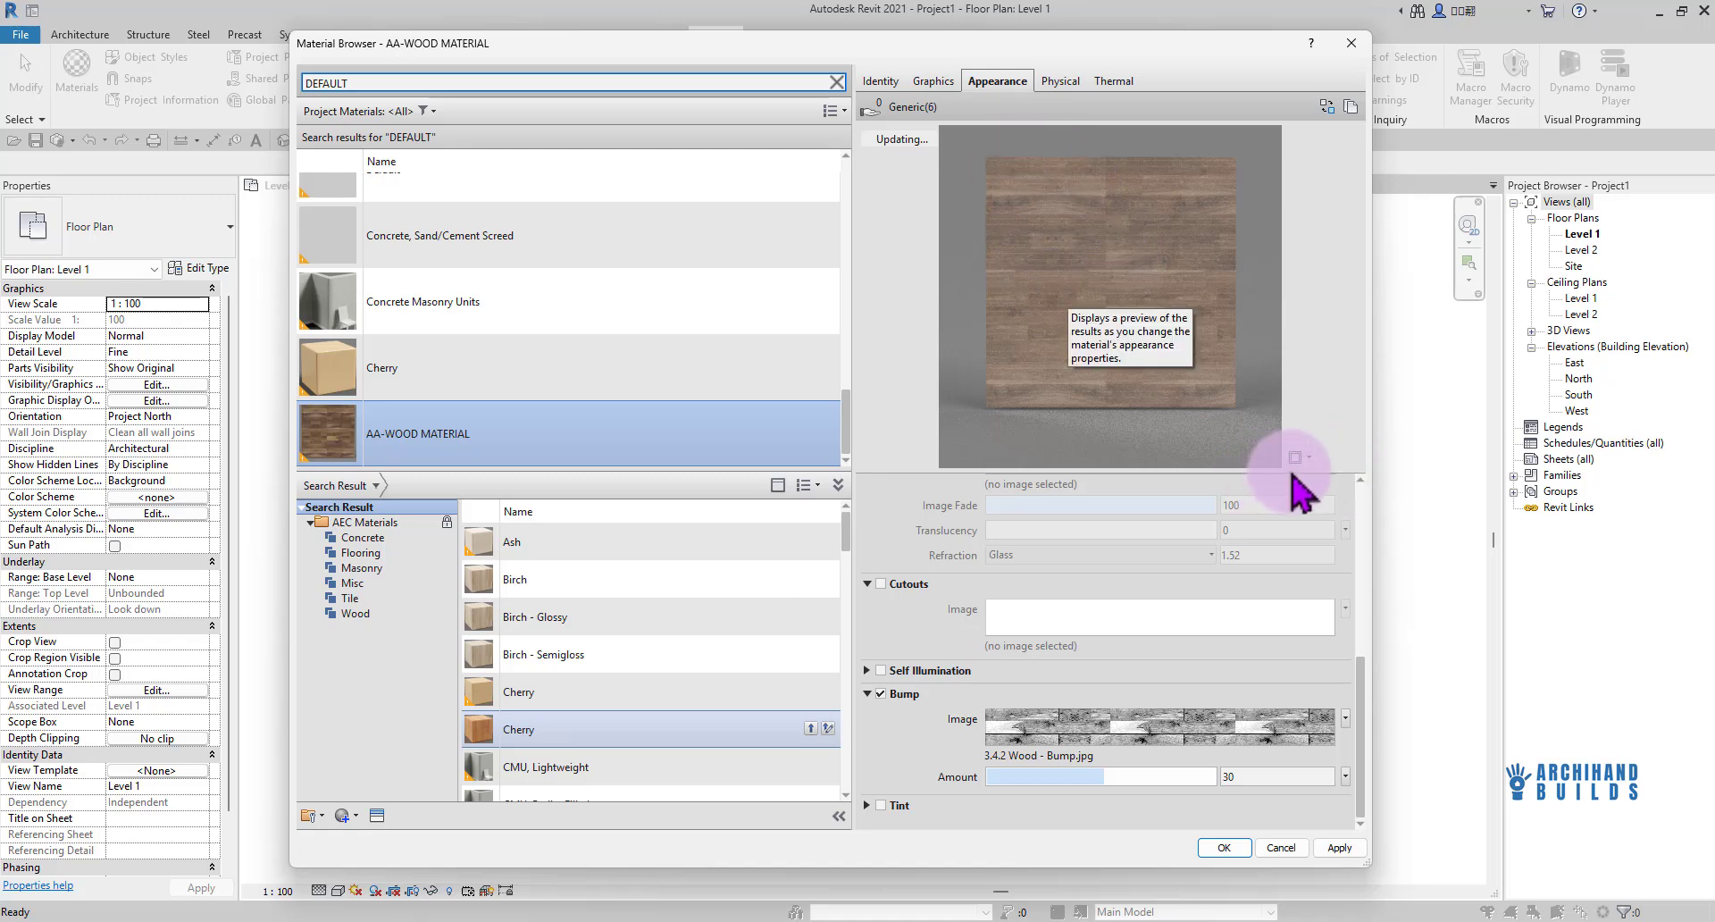
{"action": "left_click_drag", "start_coordinate": [919, 473], "coordinate": [919, 720]}
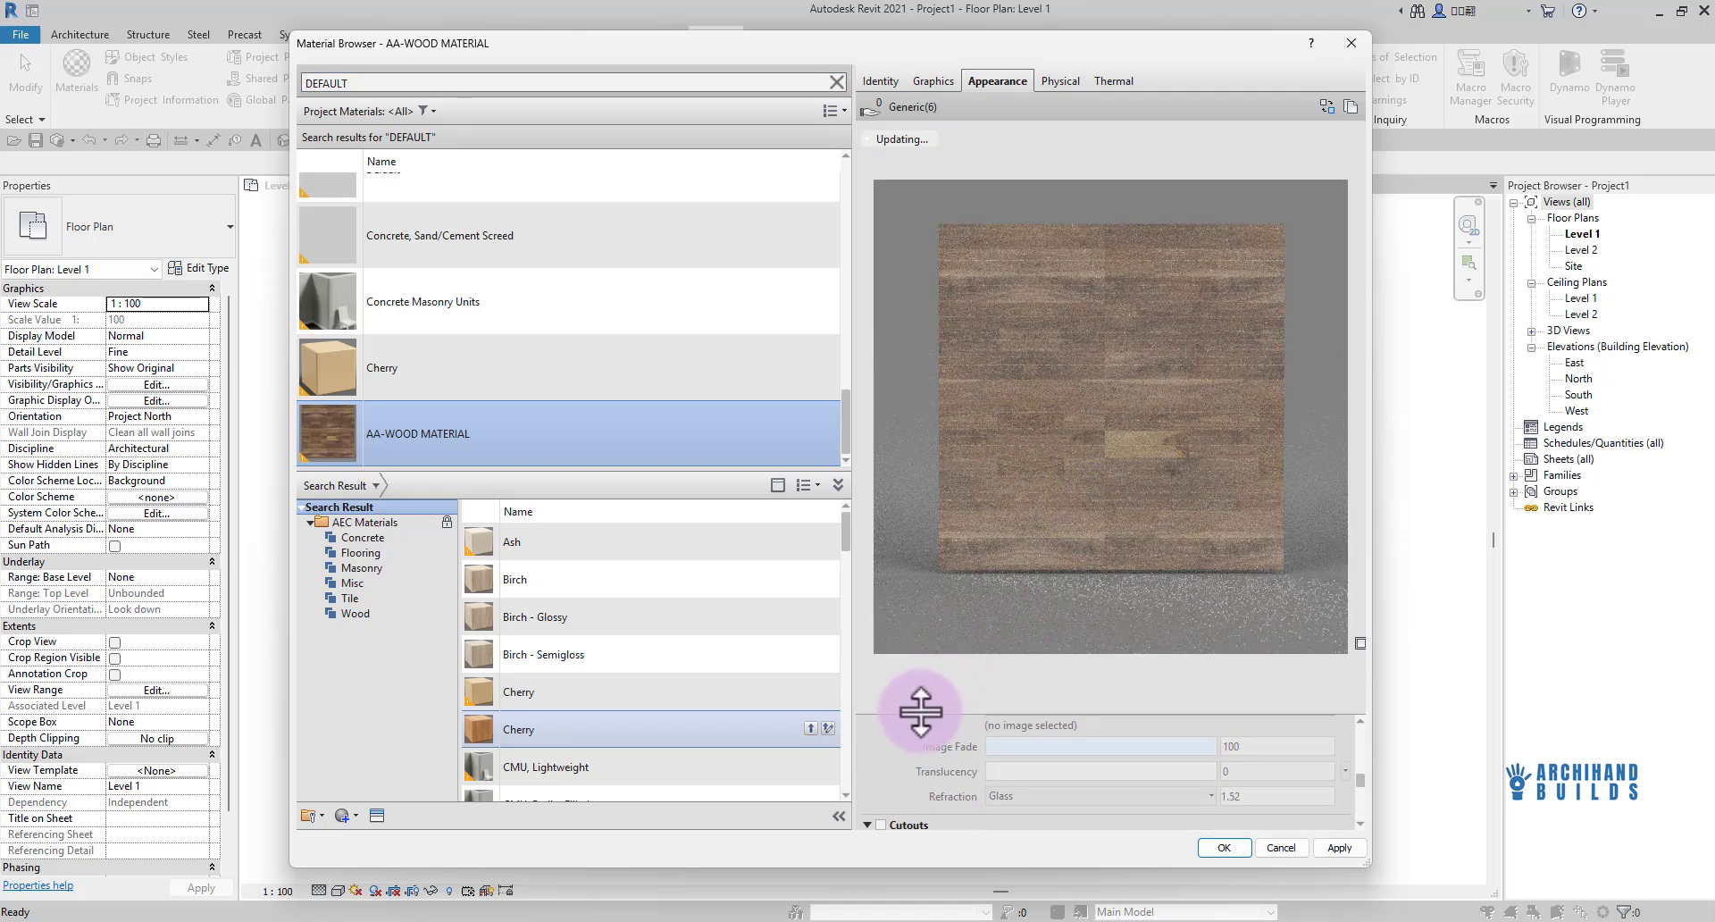
{"action": "left_click_drag", "start_coordinate": [920, 712], "coordinate": [927, 398]}
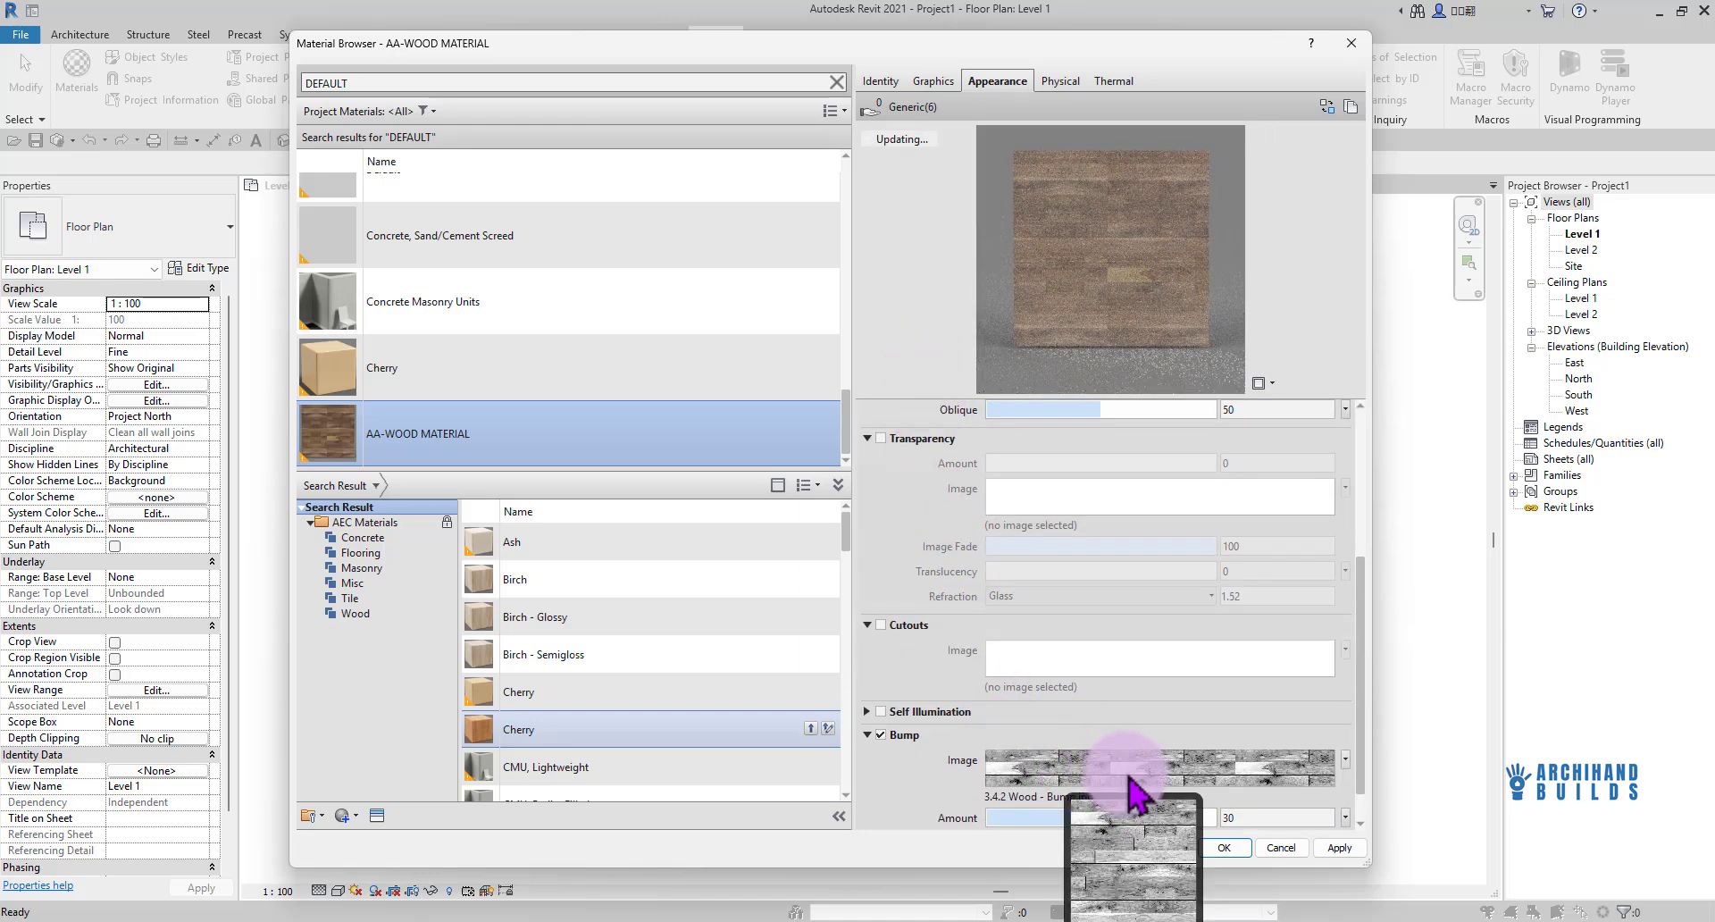
Set the bump image's sample size to 1000000 mm in width and height
{"action": "left_click", "coordinate": [1131, 793]}
{"action": "left_click_drag", "start_coordinate": [668, 619], "coordinate": [735, 619]}
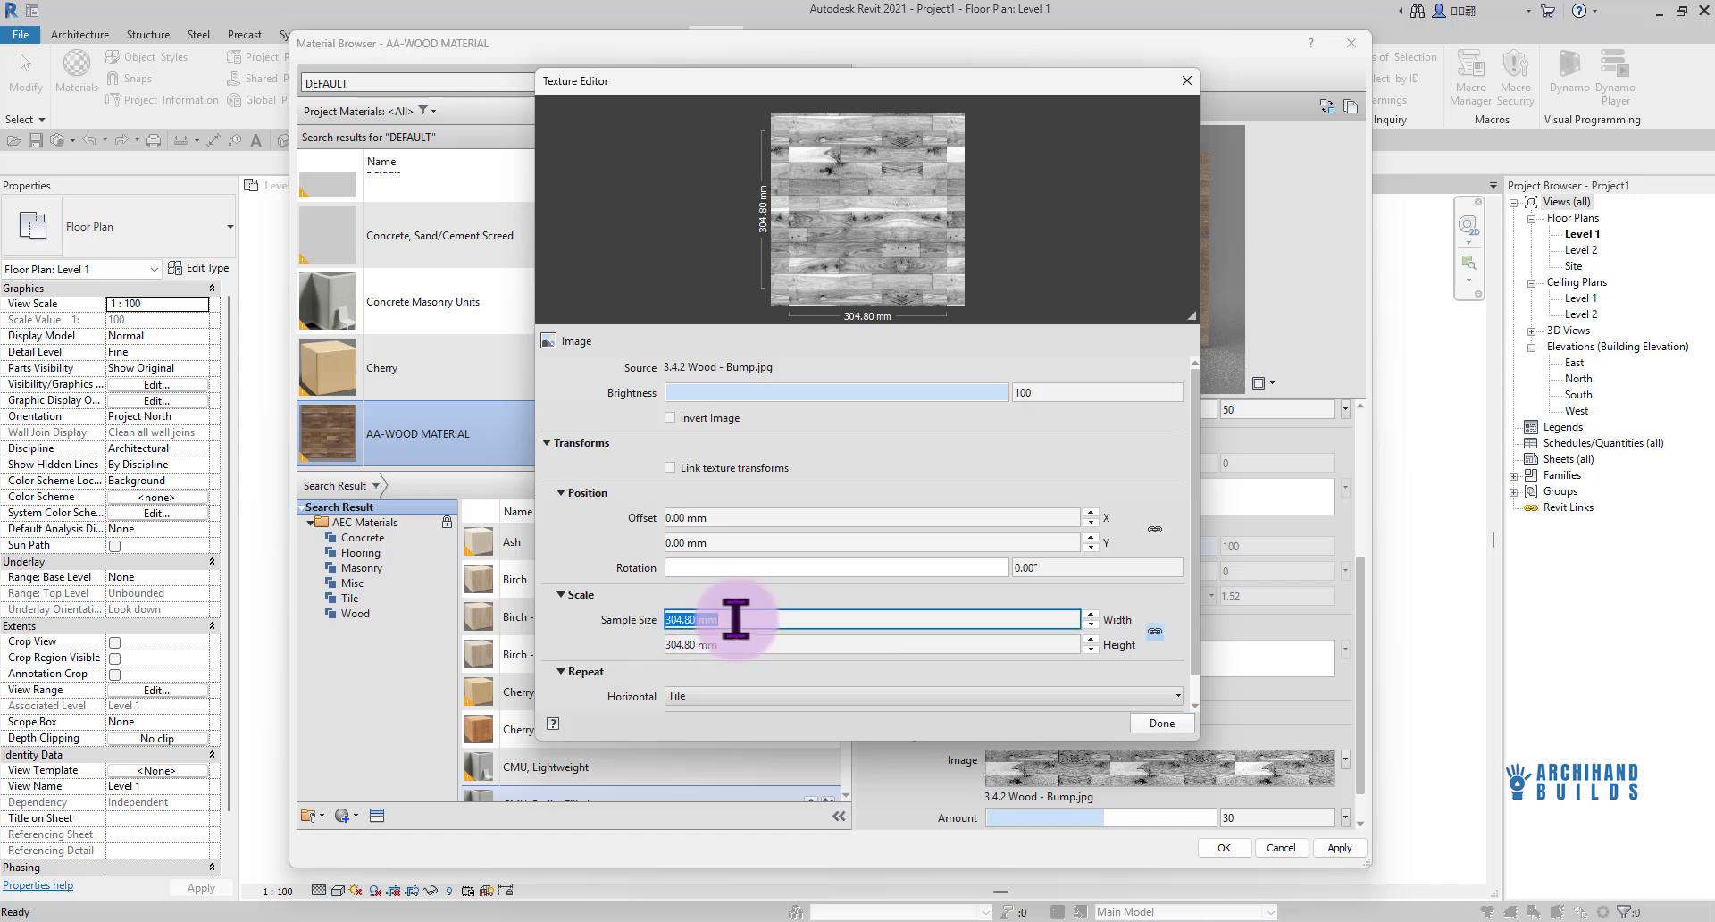
{"action": "left_click", "coordinate": [669, 645]}
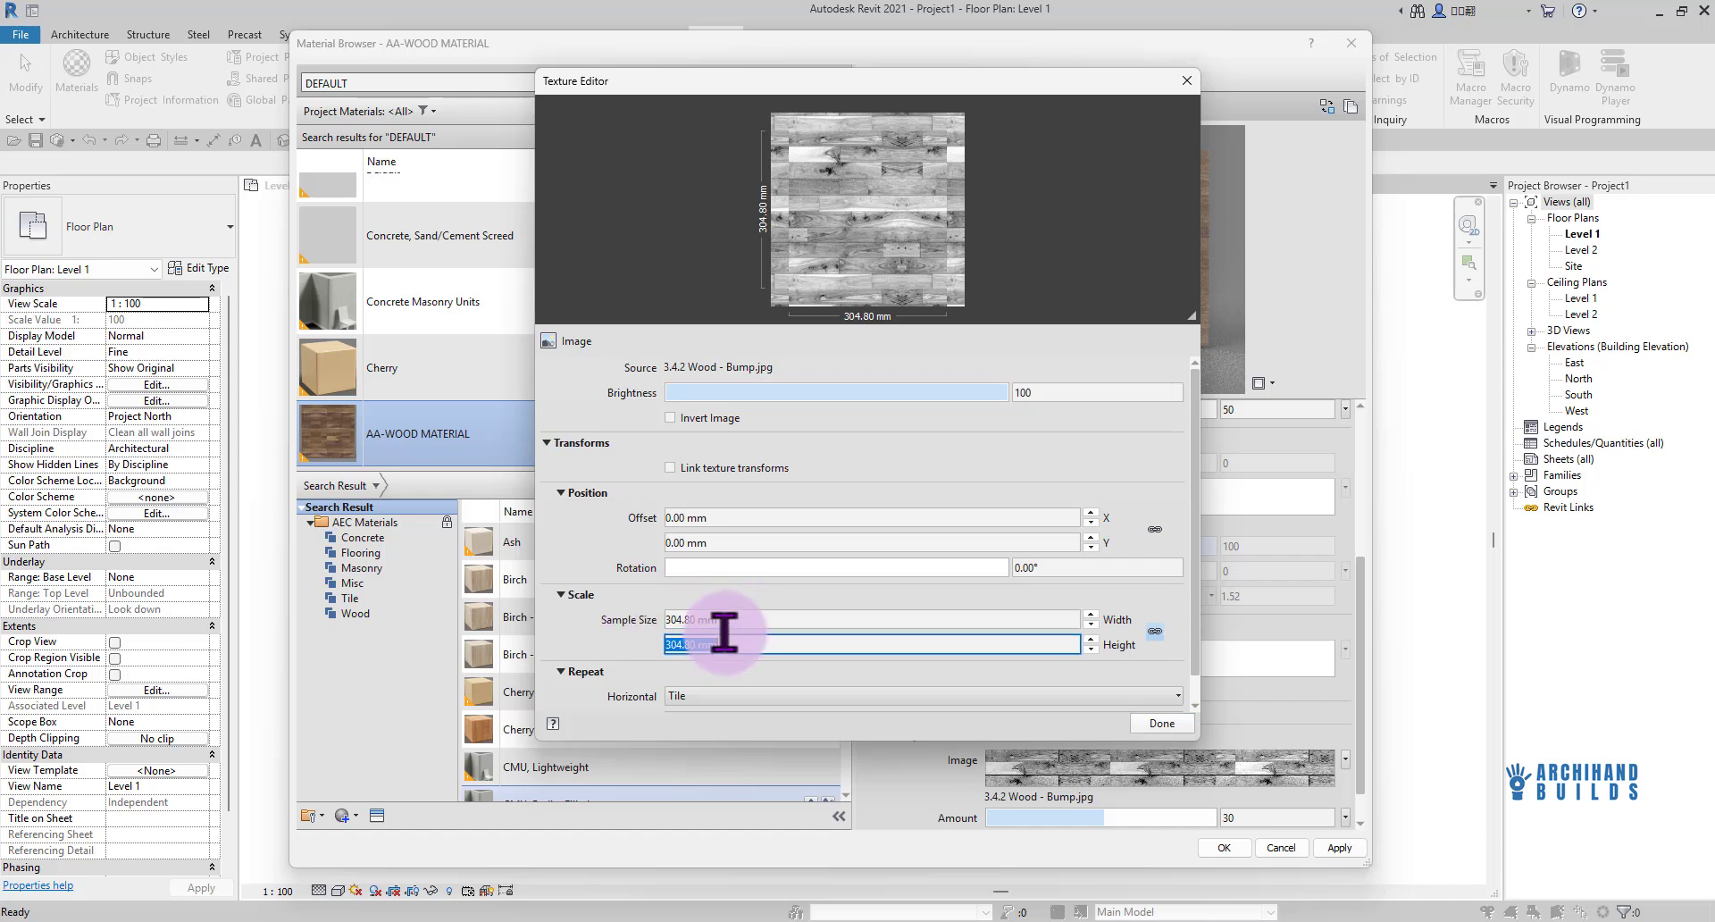
{"action": "left_click", "coordinate": [668, 619]}
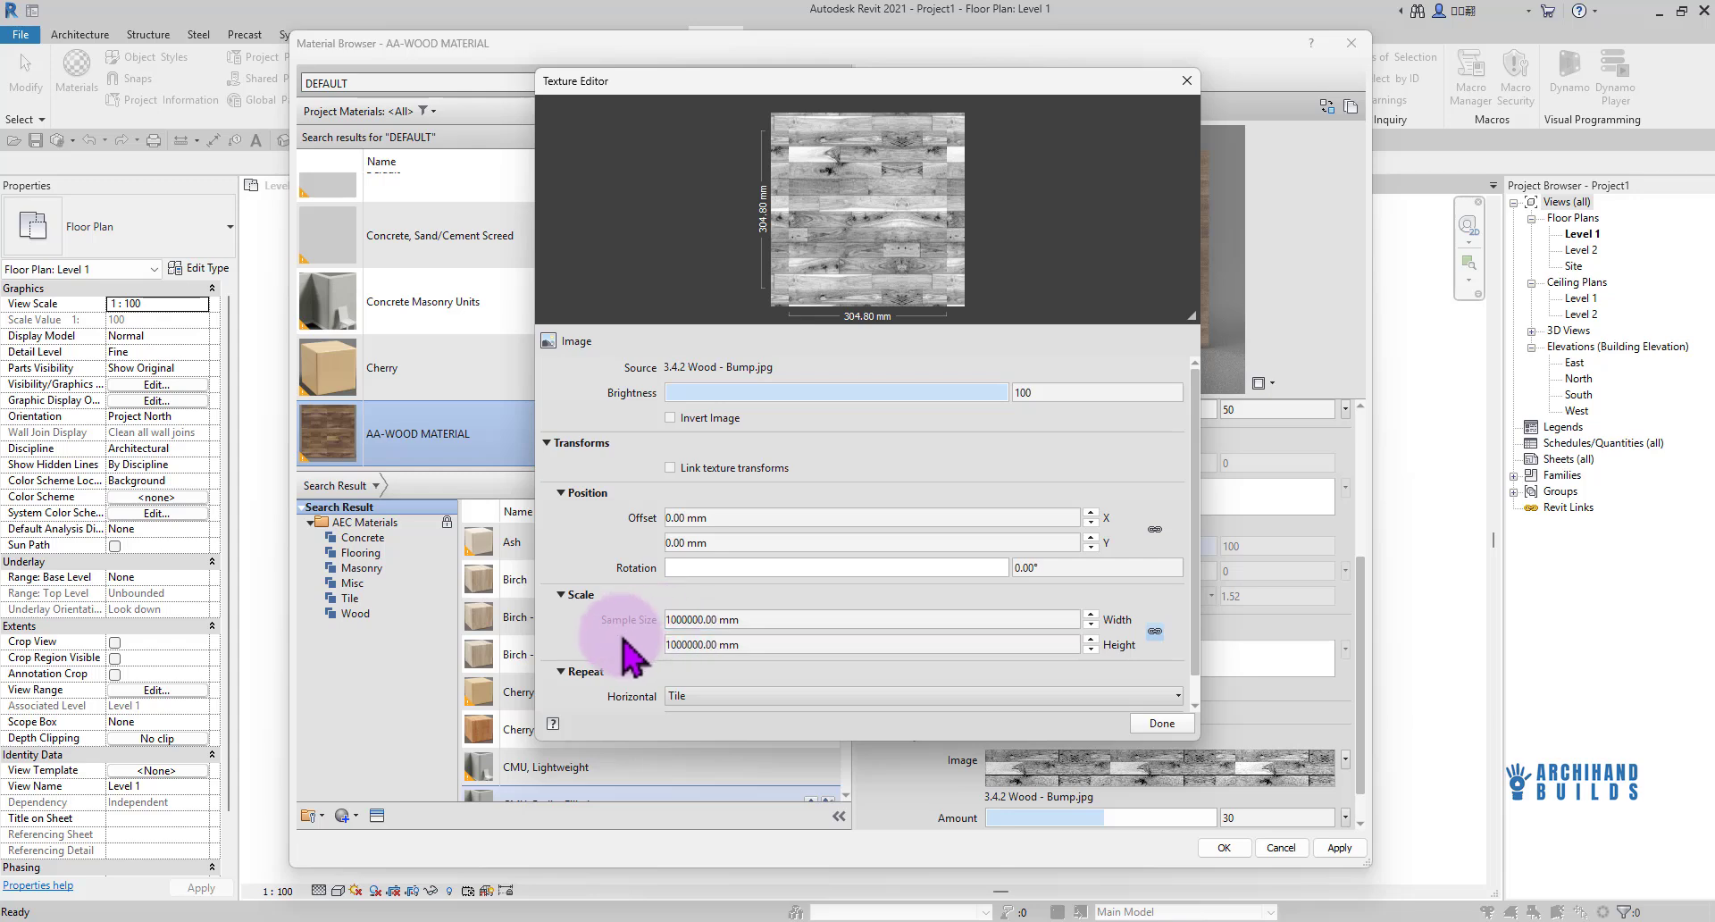
{"action": "left_click", "coordinate": [1156, 725]}
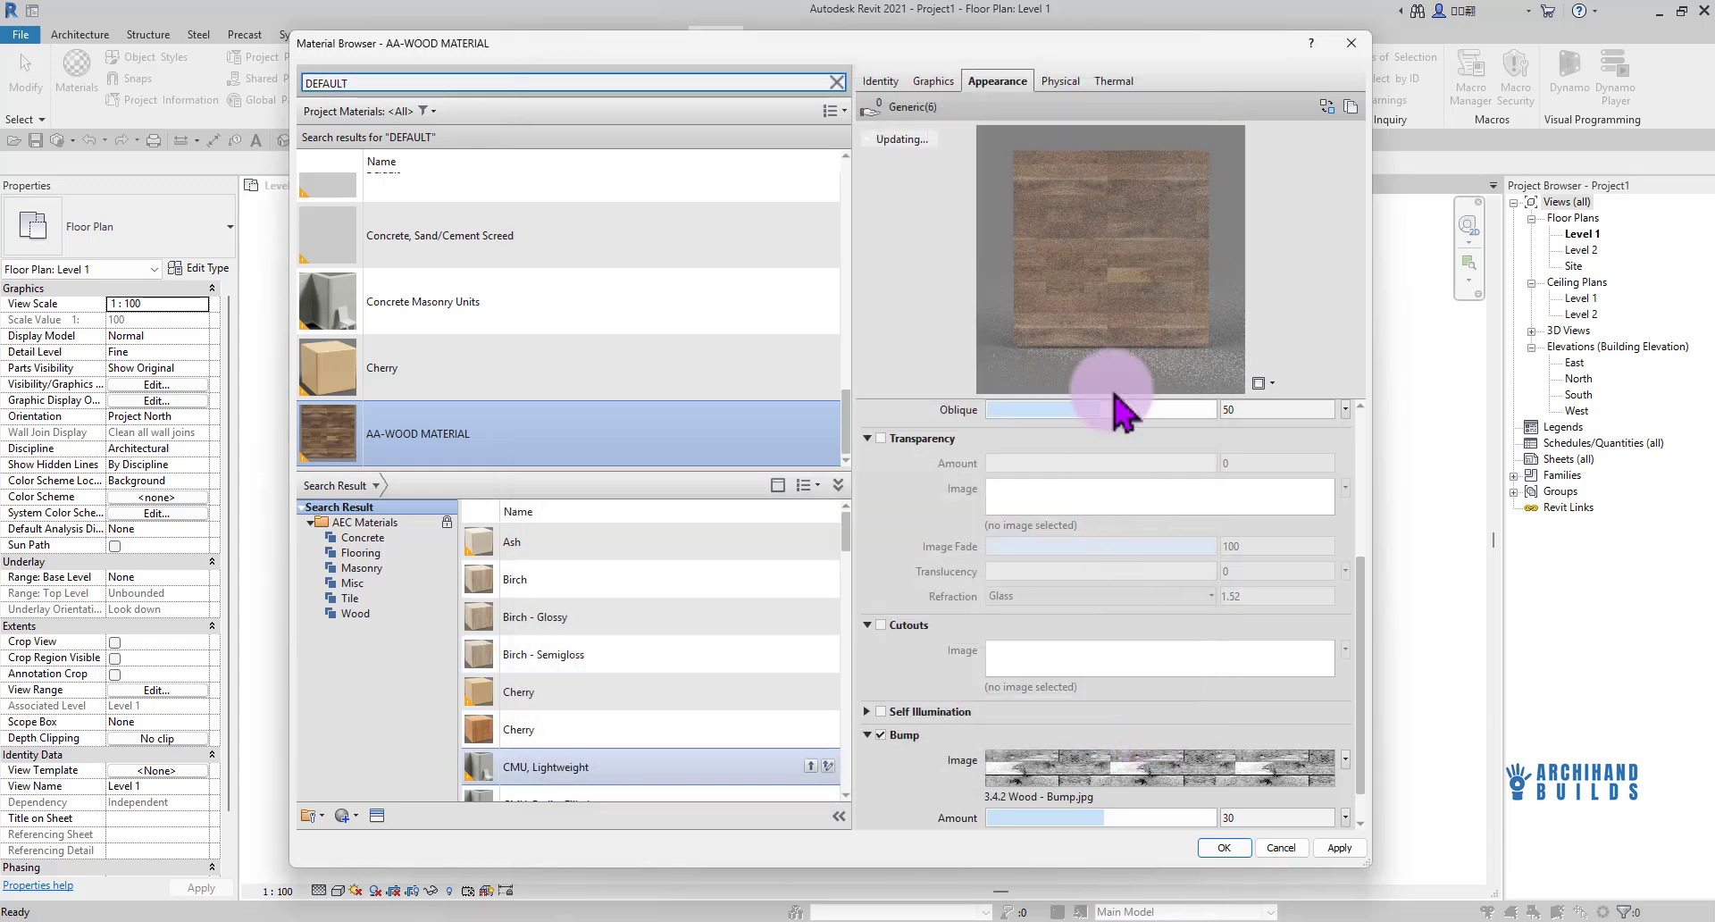
Set the bump amount to 40 and accept the AA-WOOD MATERIAL changes
{"action": "scroll", "coordinate": [1098, 791], "scroll_direction": "down", "scroll_amount": 1}
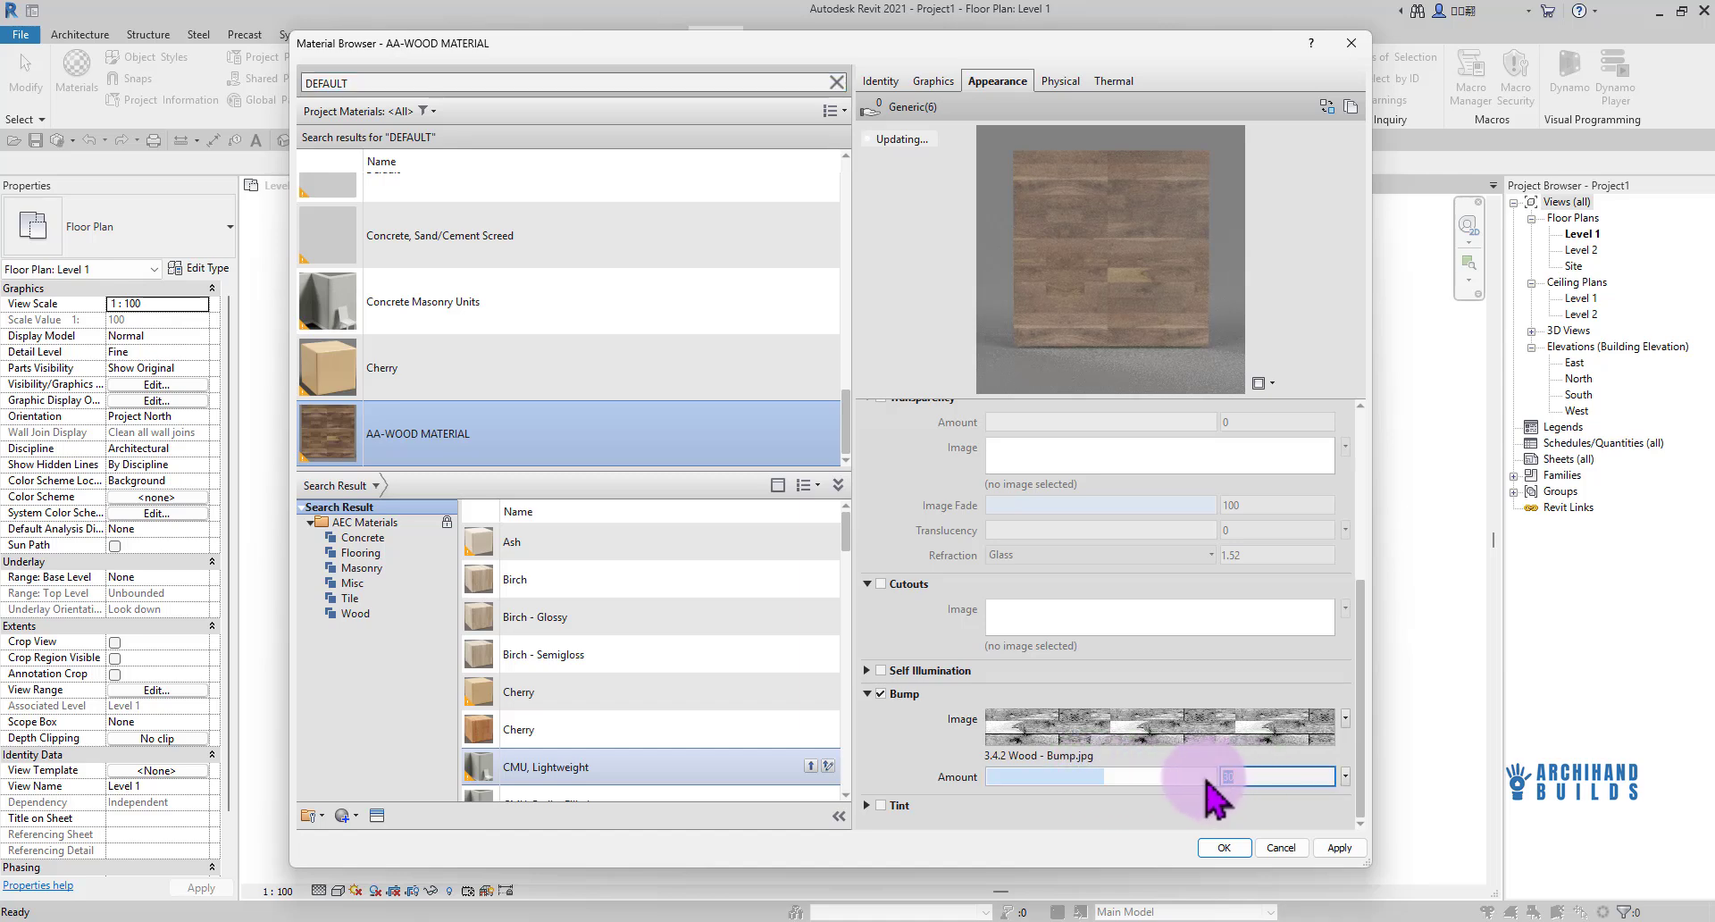
{"action": "key", "text": "Return"}
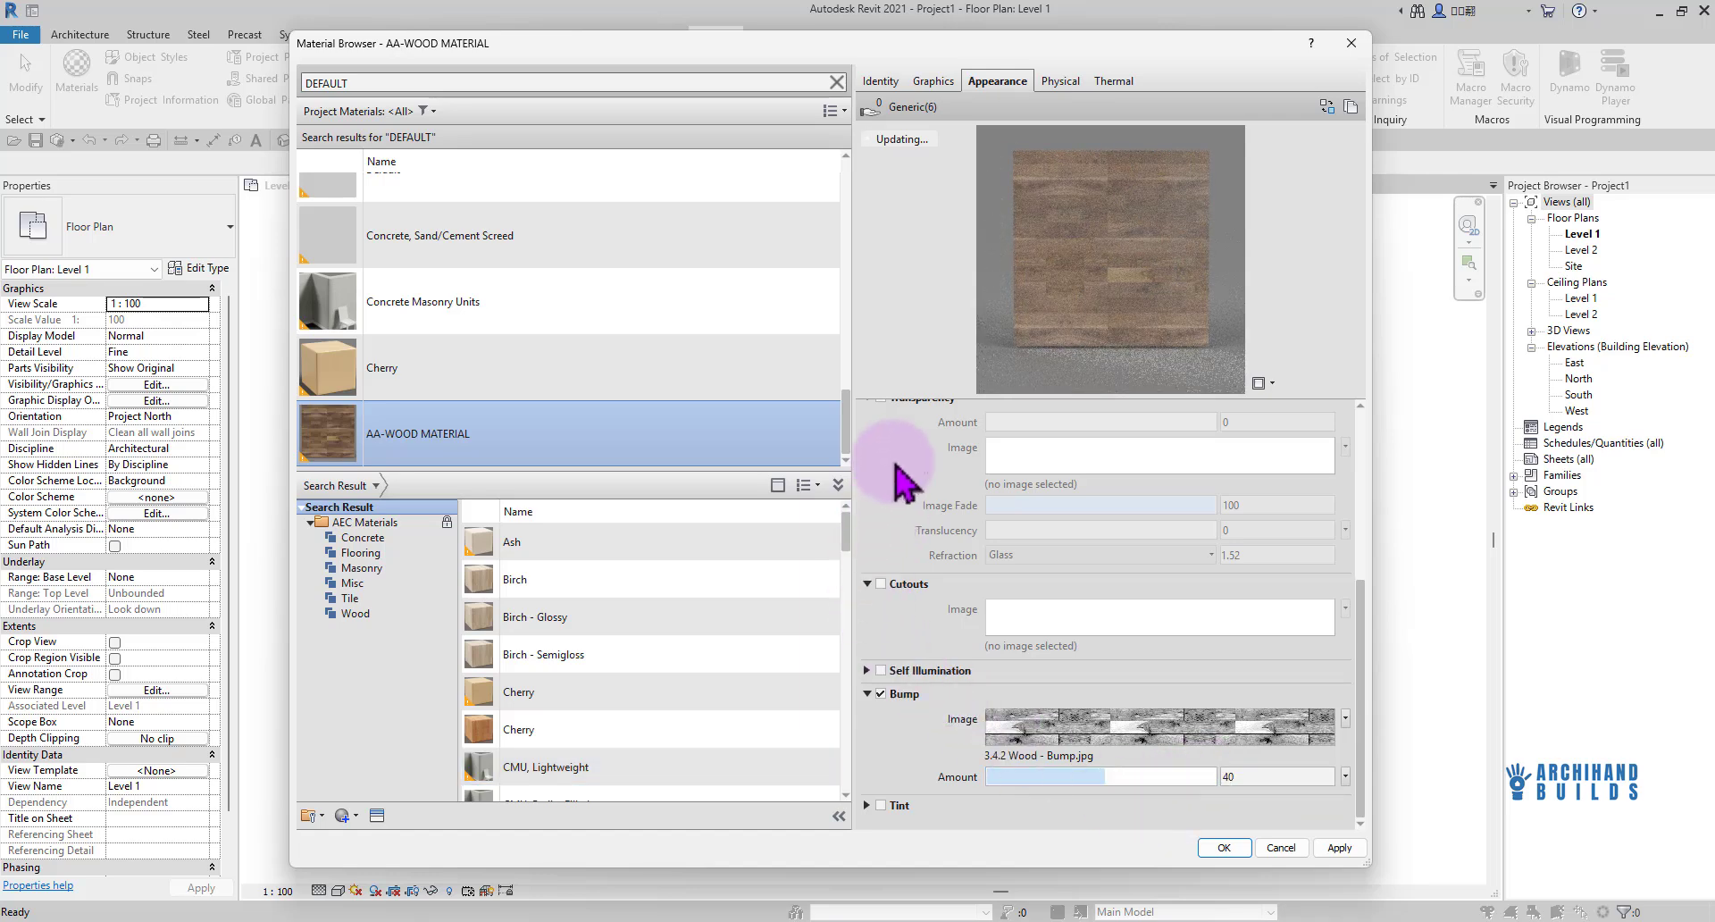
{"action": "scroll", "coordinate": [898, 482], "scroll_direction": "up", "scroll_amount": 5}
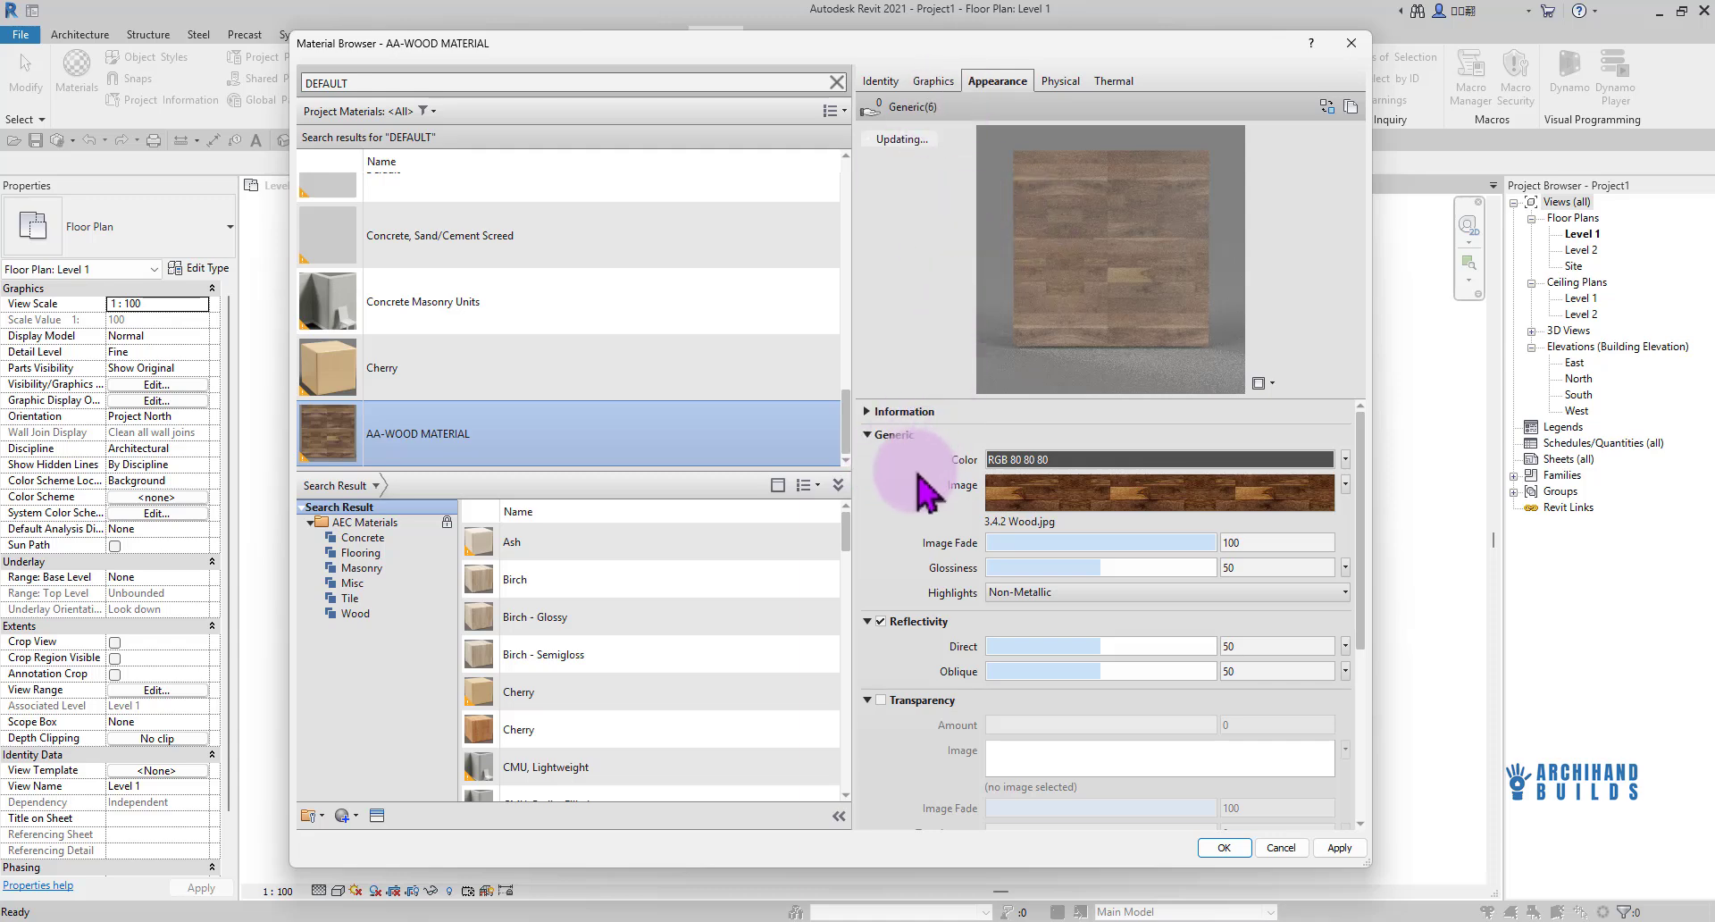
{"action": "left_click", "coordinate": [1215, 849]}
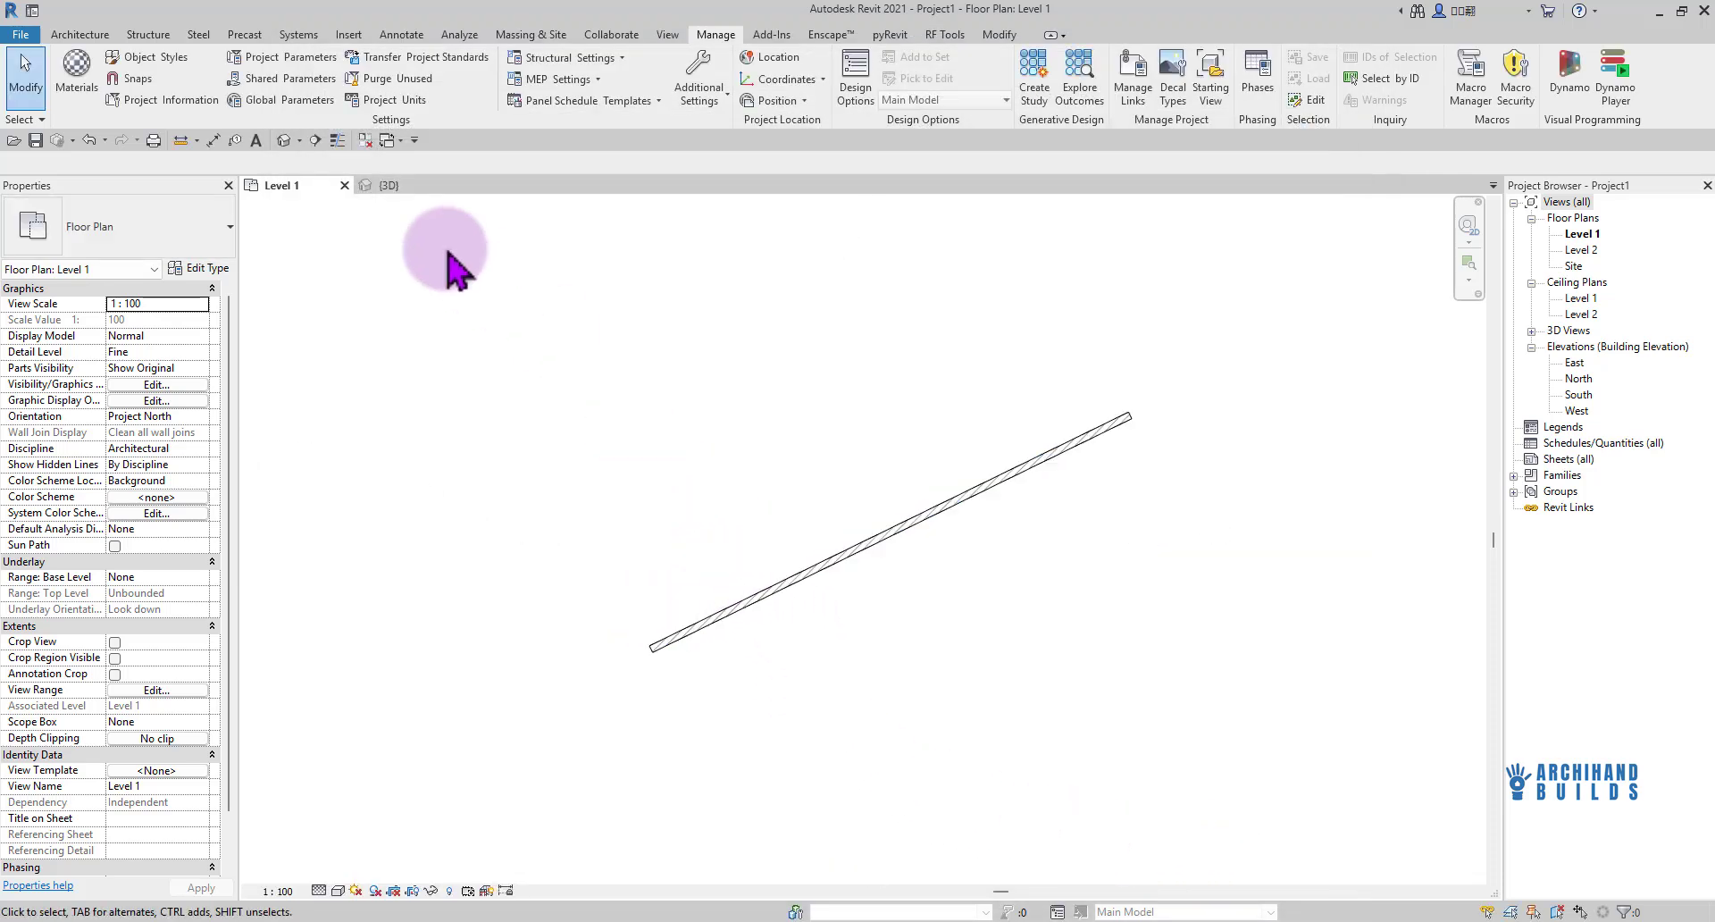
Open the layer structure of the Generic - 200mm wall from the 3D view
{"action": "left_click", "coordinate": [388, 185]}
{"action": "middle_click_drag", "start_coordinate": [715, 487], "coordinate": [816, 429], "text": "shift"}
{"action": "scroll", "coordinate": [768, 482], "scroll_direction": "up", "scroll_amount": 3}
{"action": "left_click", "coordinate": [706, 452]}
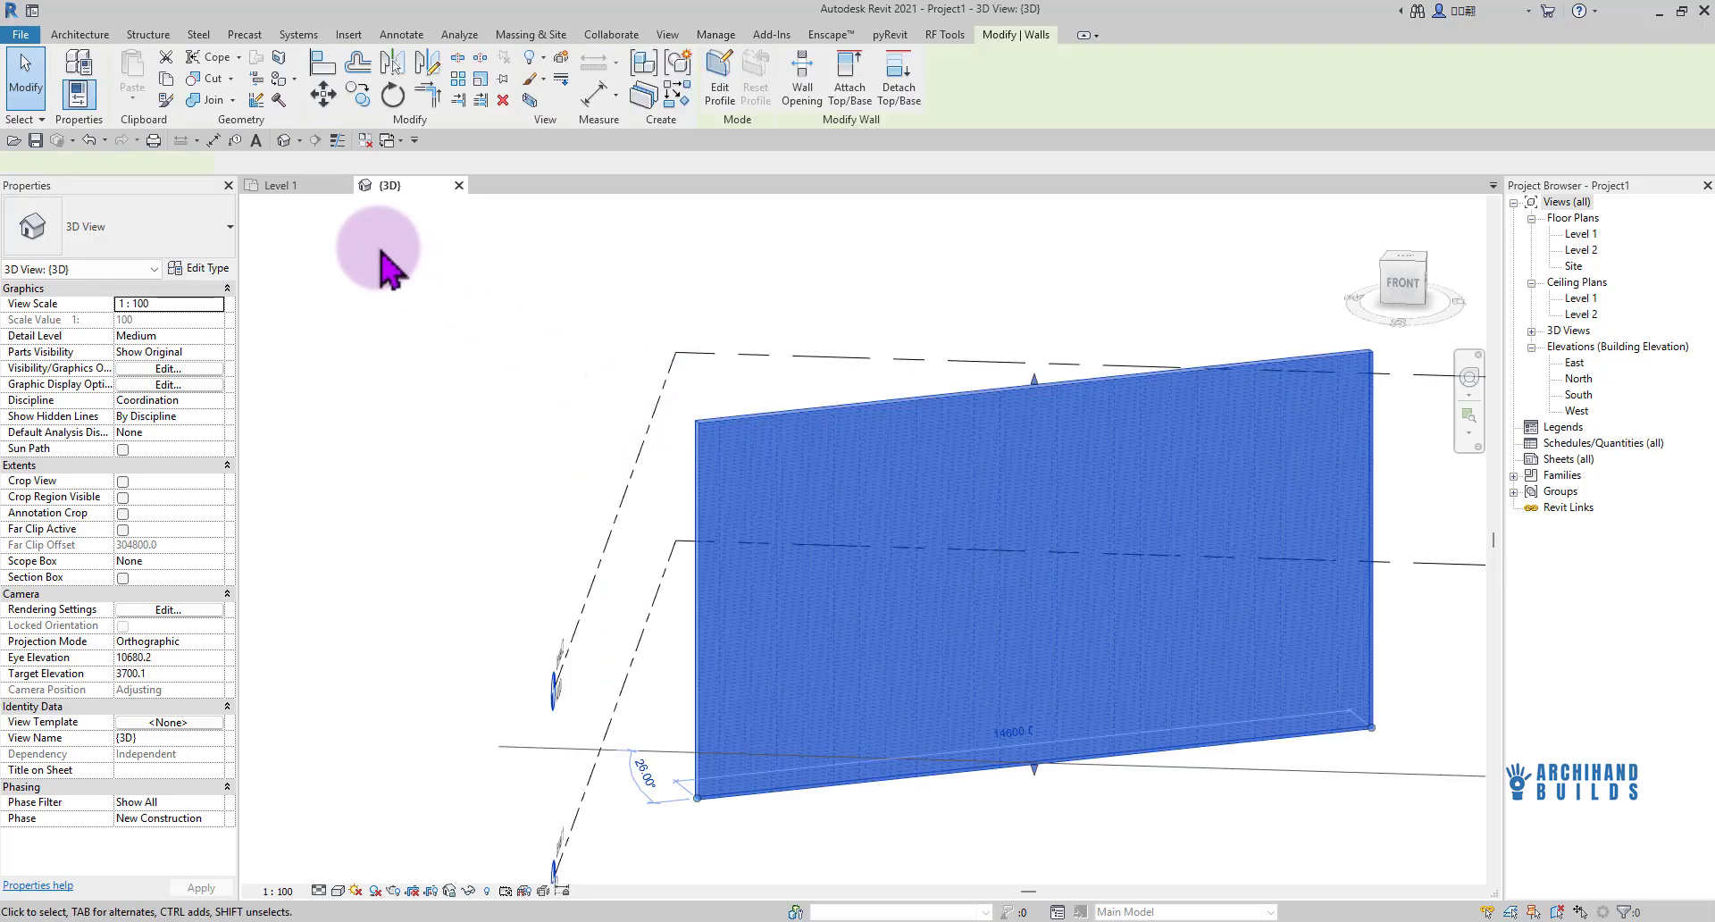
{"action": "middle_click_drag", "start_coordinate": [527, 285], "coordinate": [505, 344], "text": "shift"}
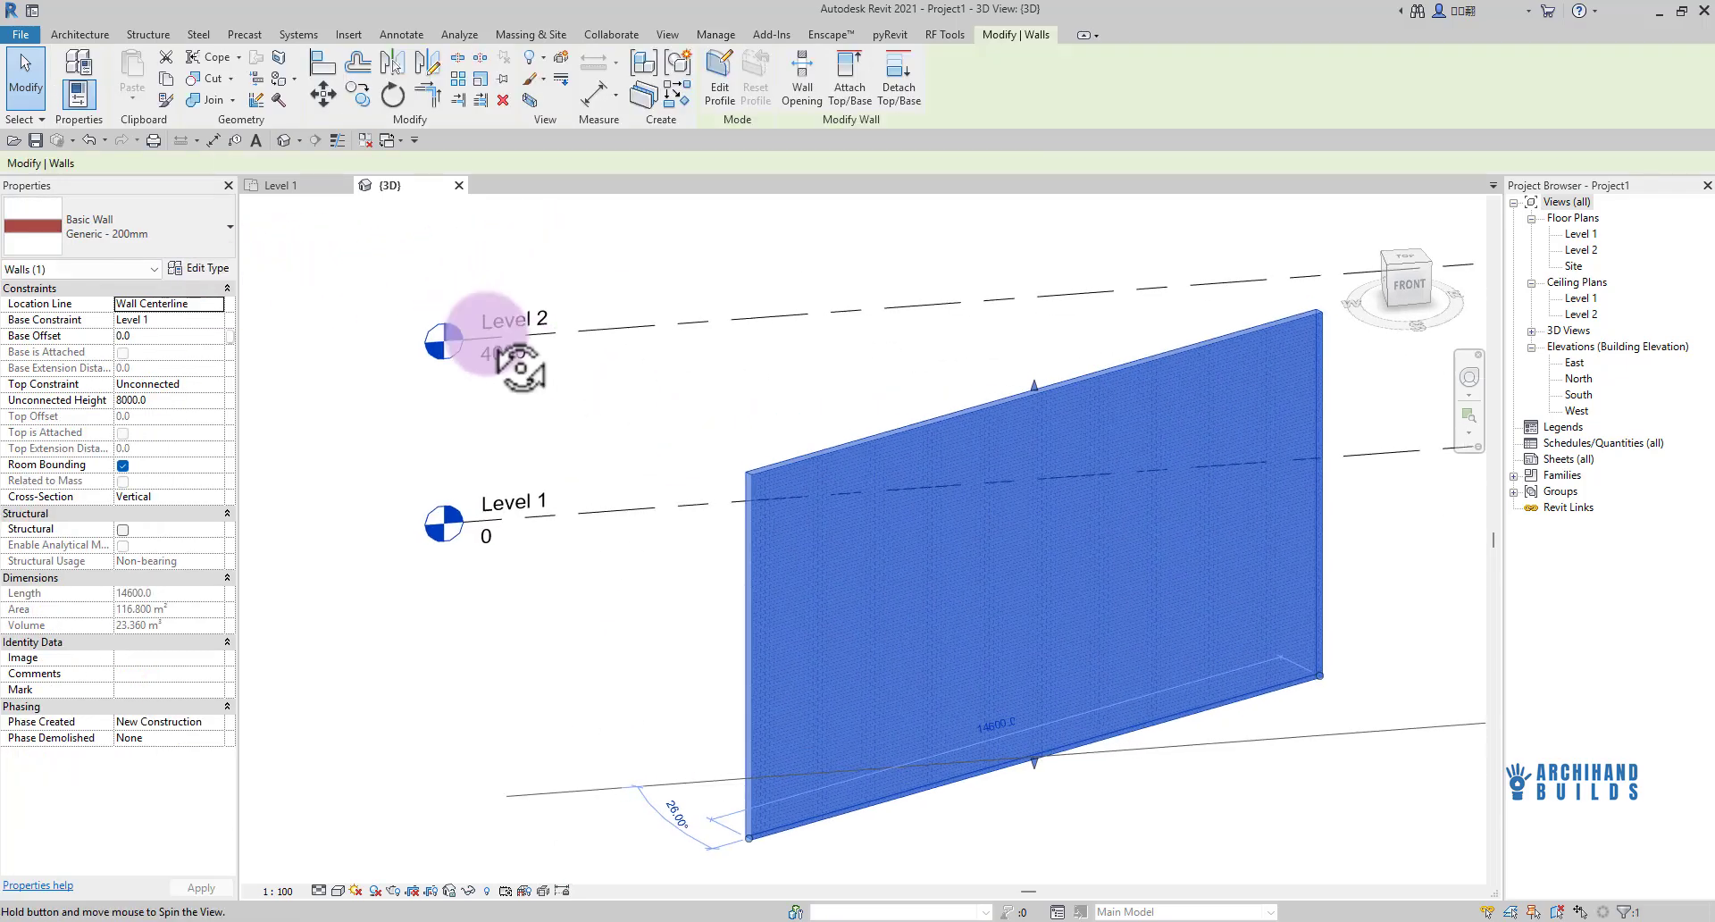
{"action": "left_click", "coordinate": [202, 268]}
{"action": "left_click", "coordinate": [1063, 253]}
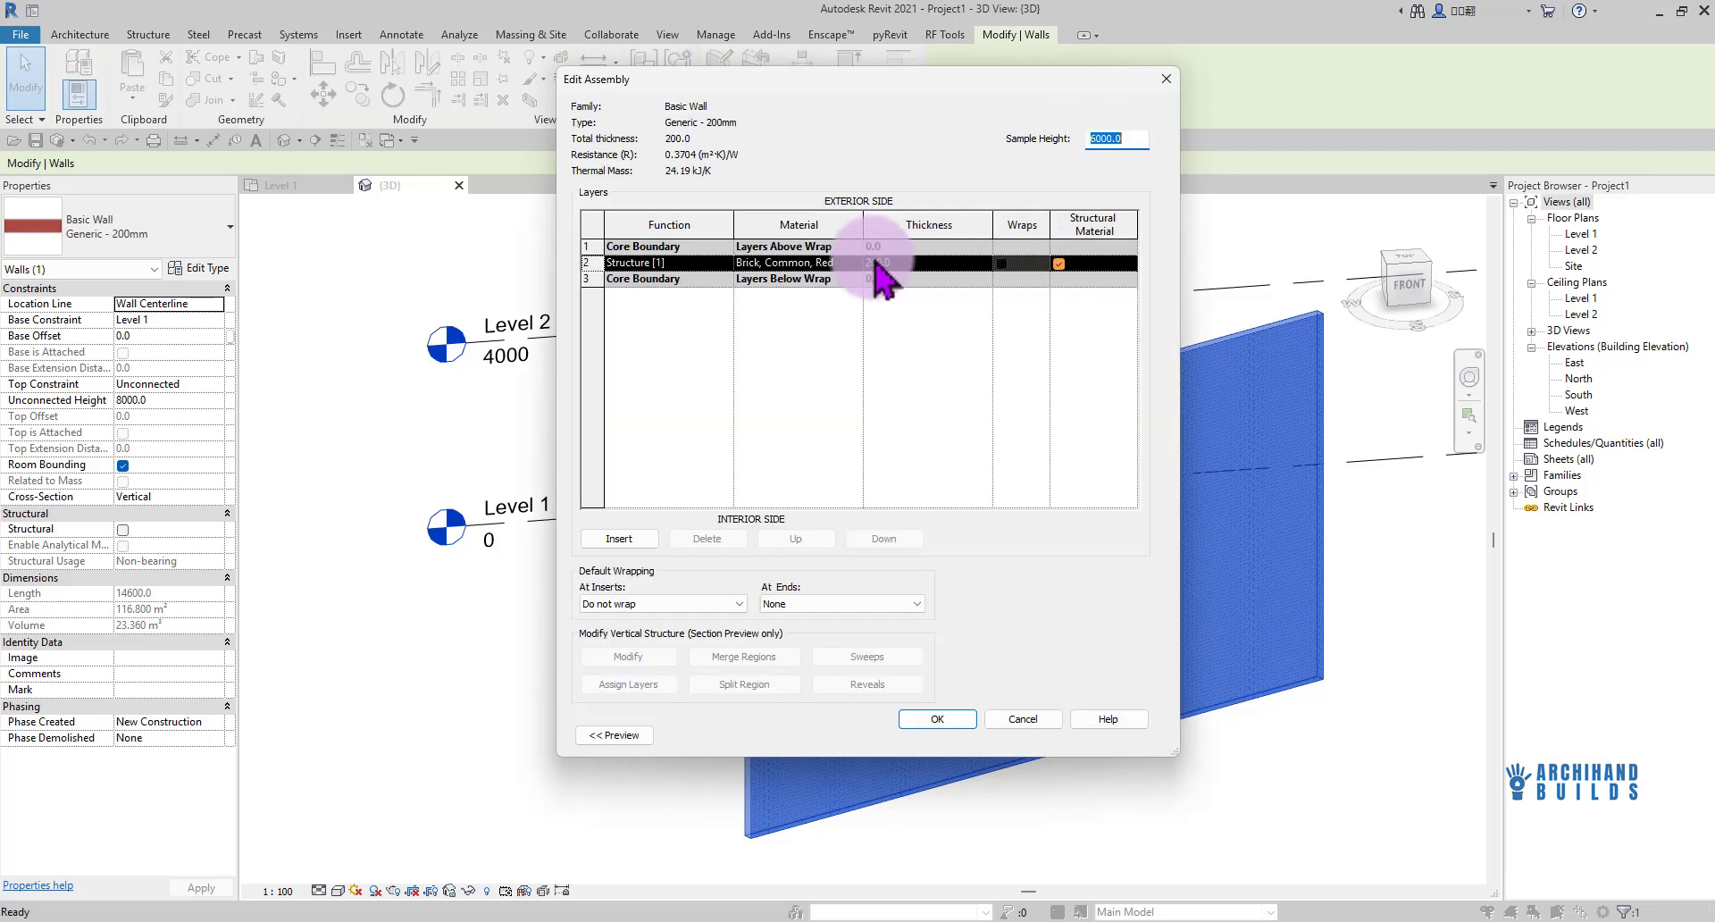
Assign AA-WOOD MATERIAL, with Use Render Appearance enabled for its shading, to the wall's structure layer
{"action": "left_click", "coordinate": [861, 262]}
{"action": "left_click", "coordinate": [856, 262]}
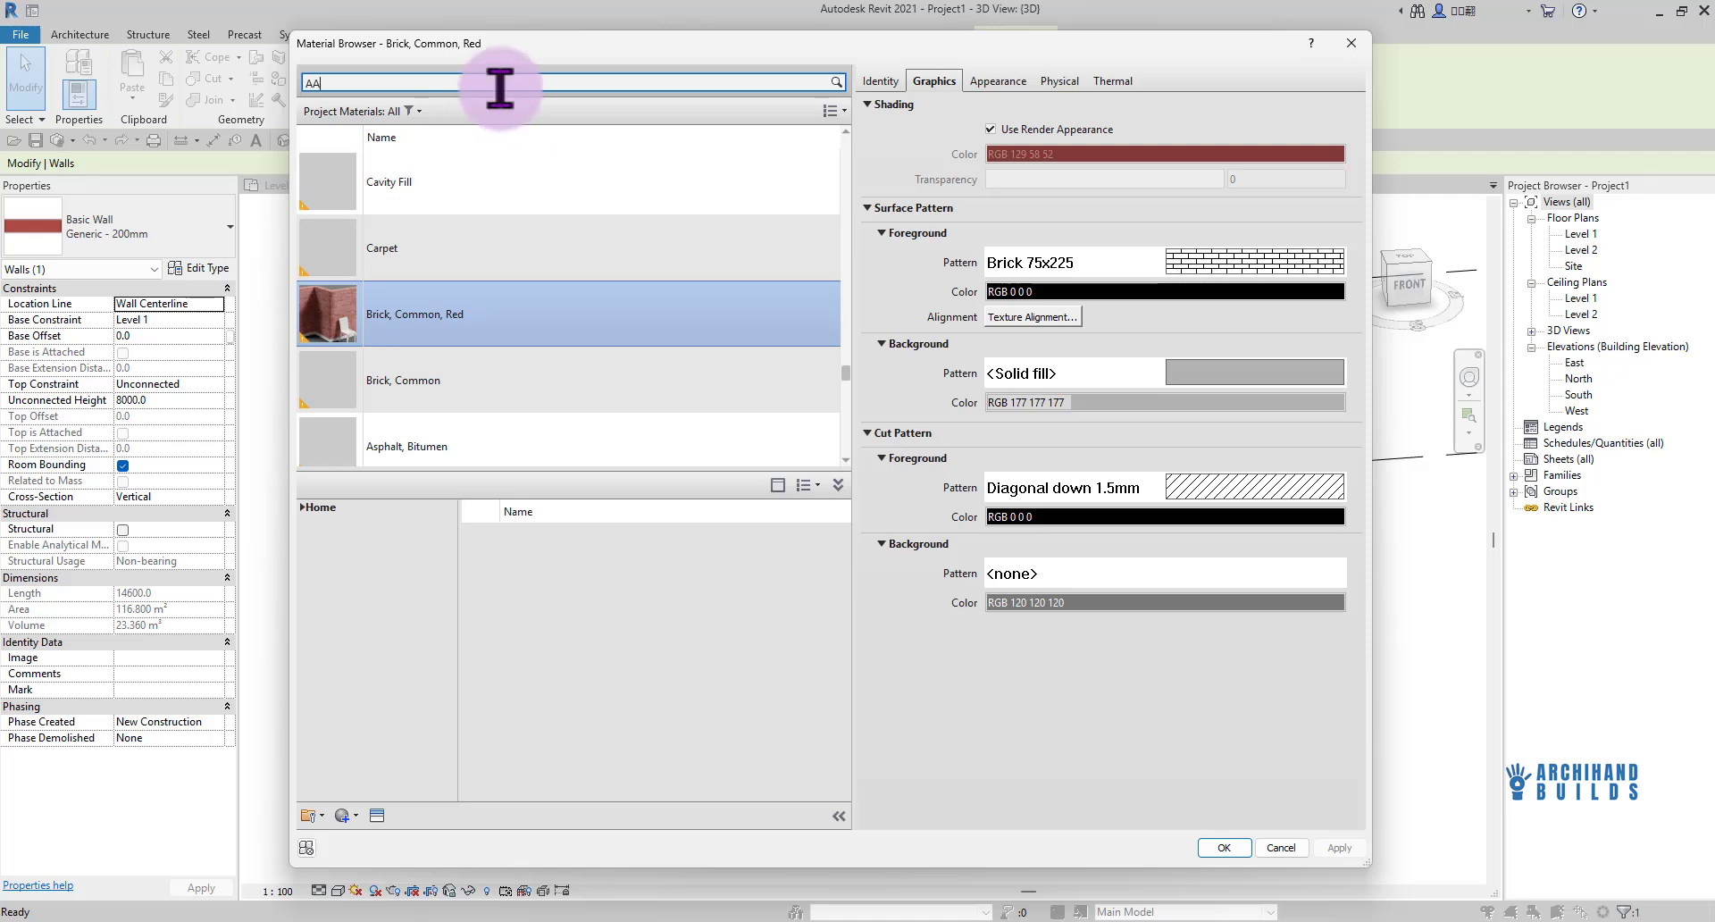
{"action": "left_click", "coordinate": [479, 201]}
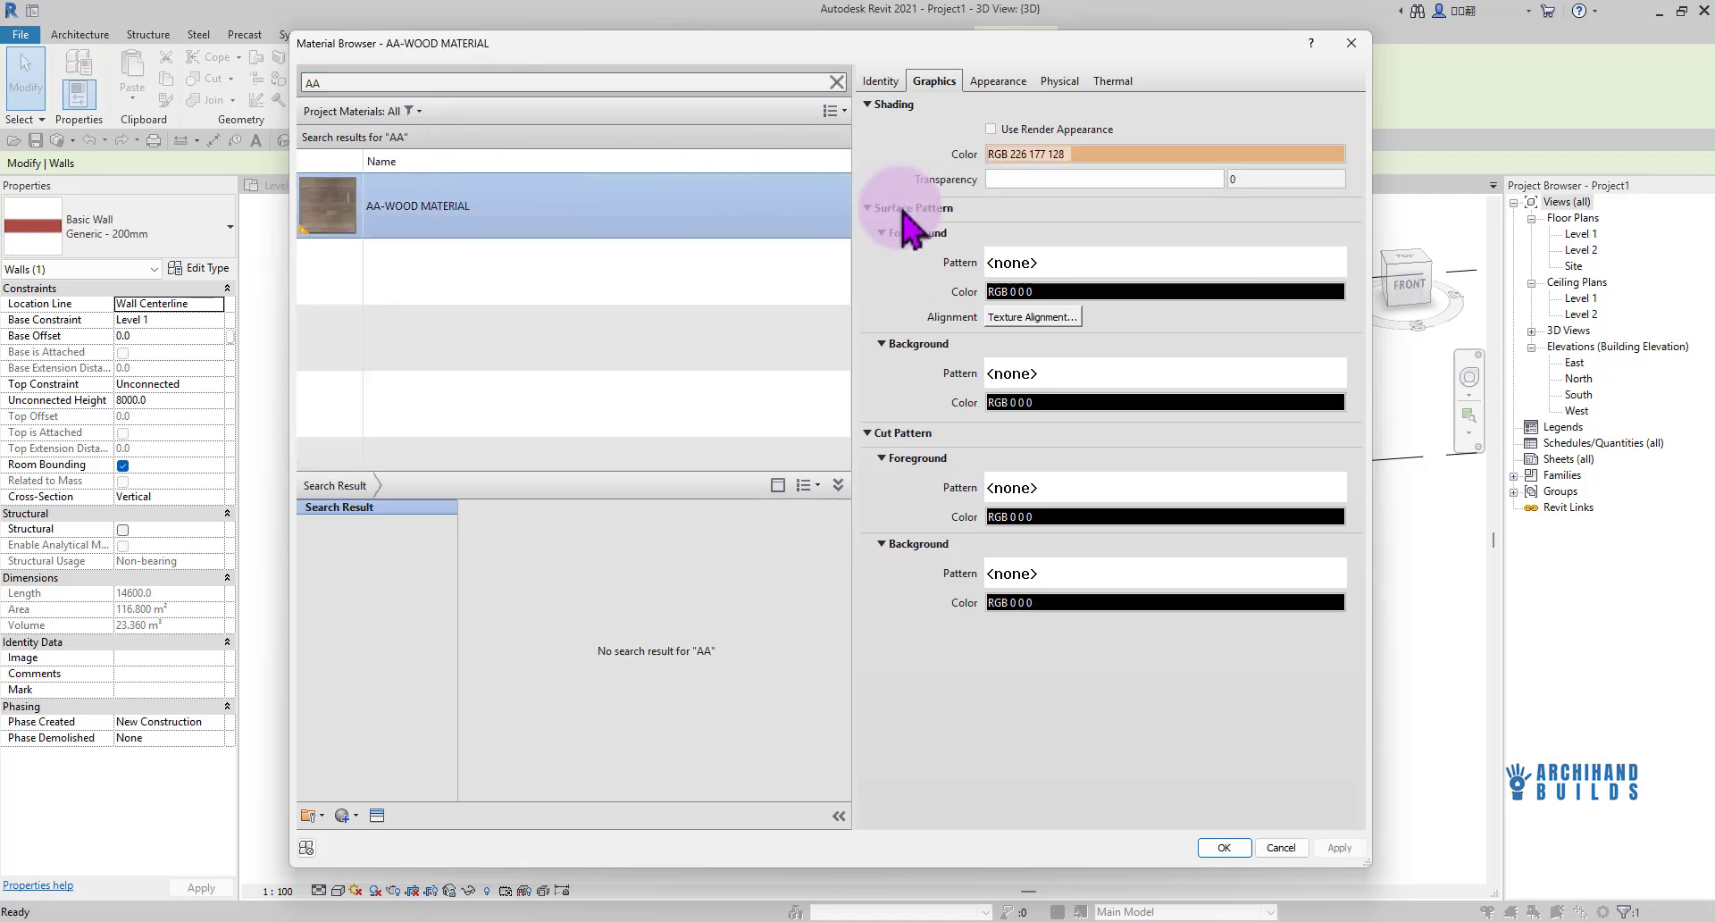
{"action": "left_click", "coordinate": [991, 130]}
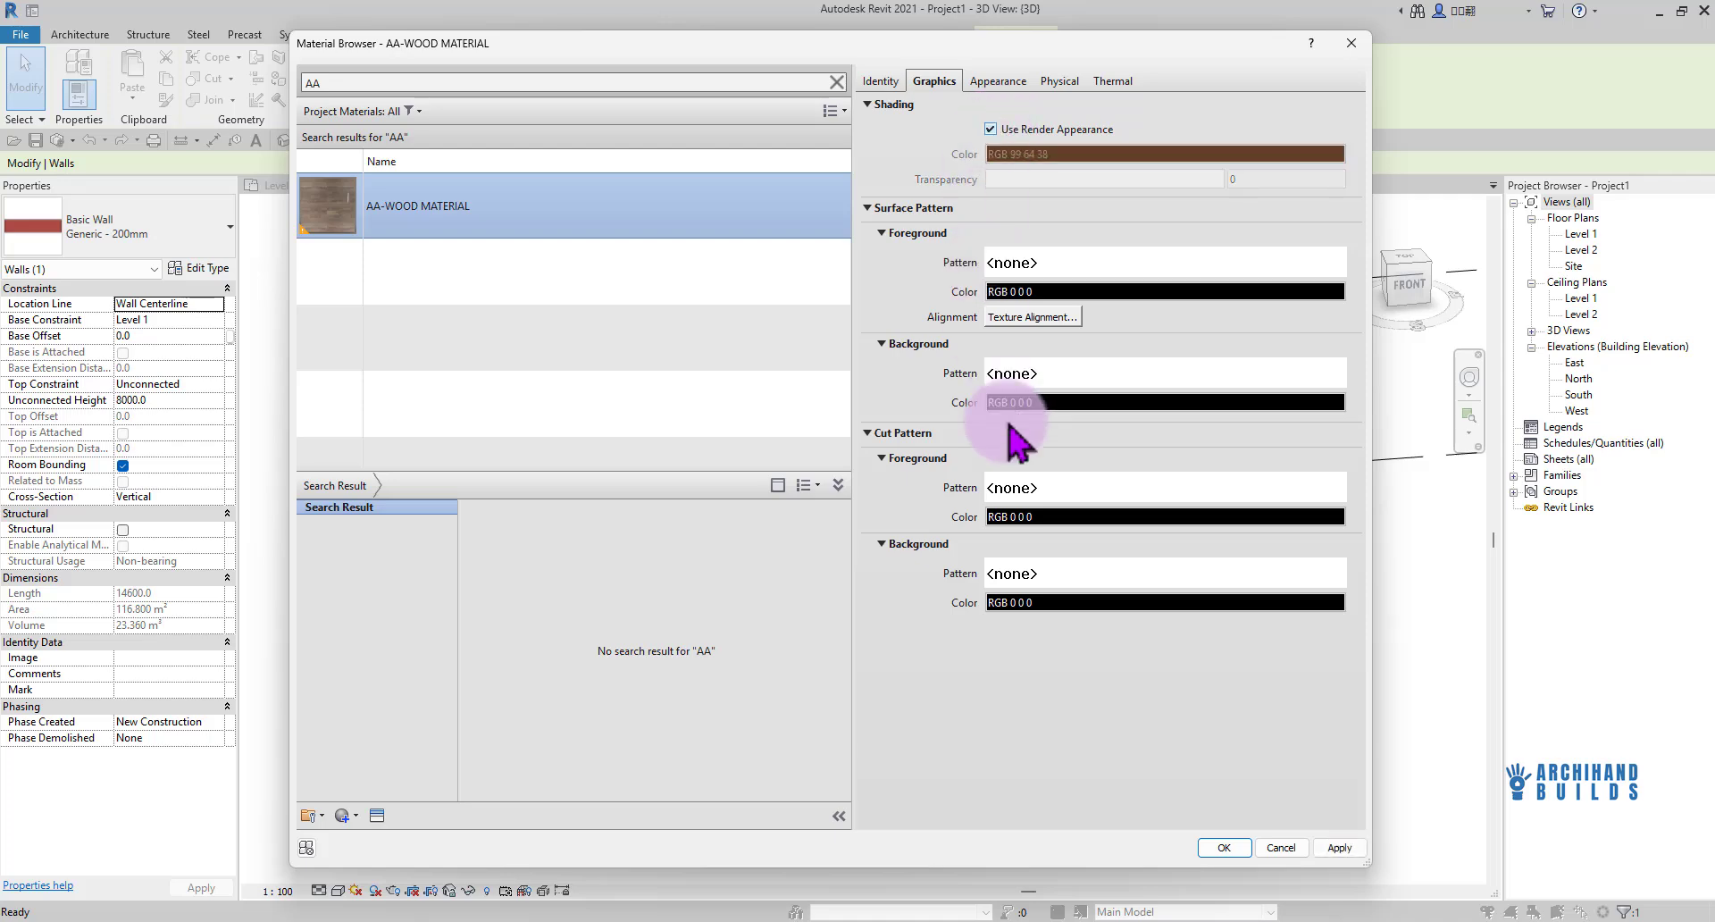
{"action": "left_click", "coordinate": [1231, 848]}
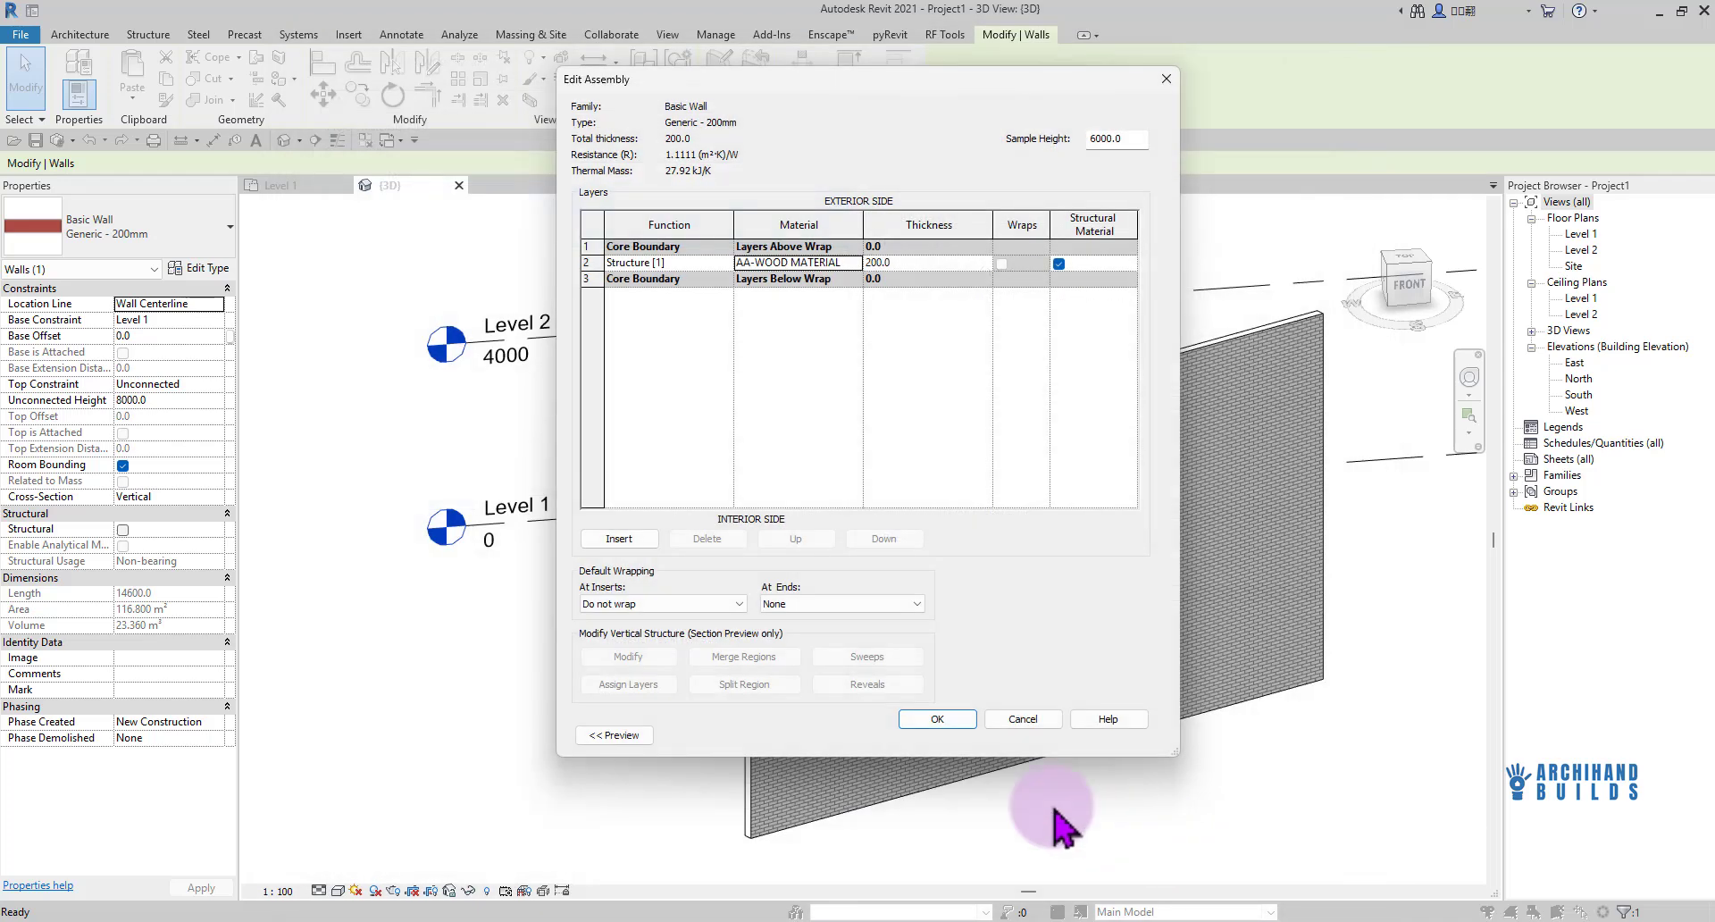
{"action": "left_click", "coordinate": [965, 724]}
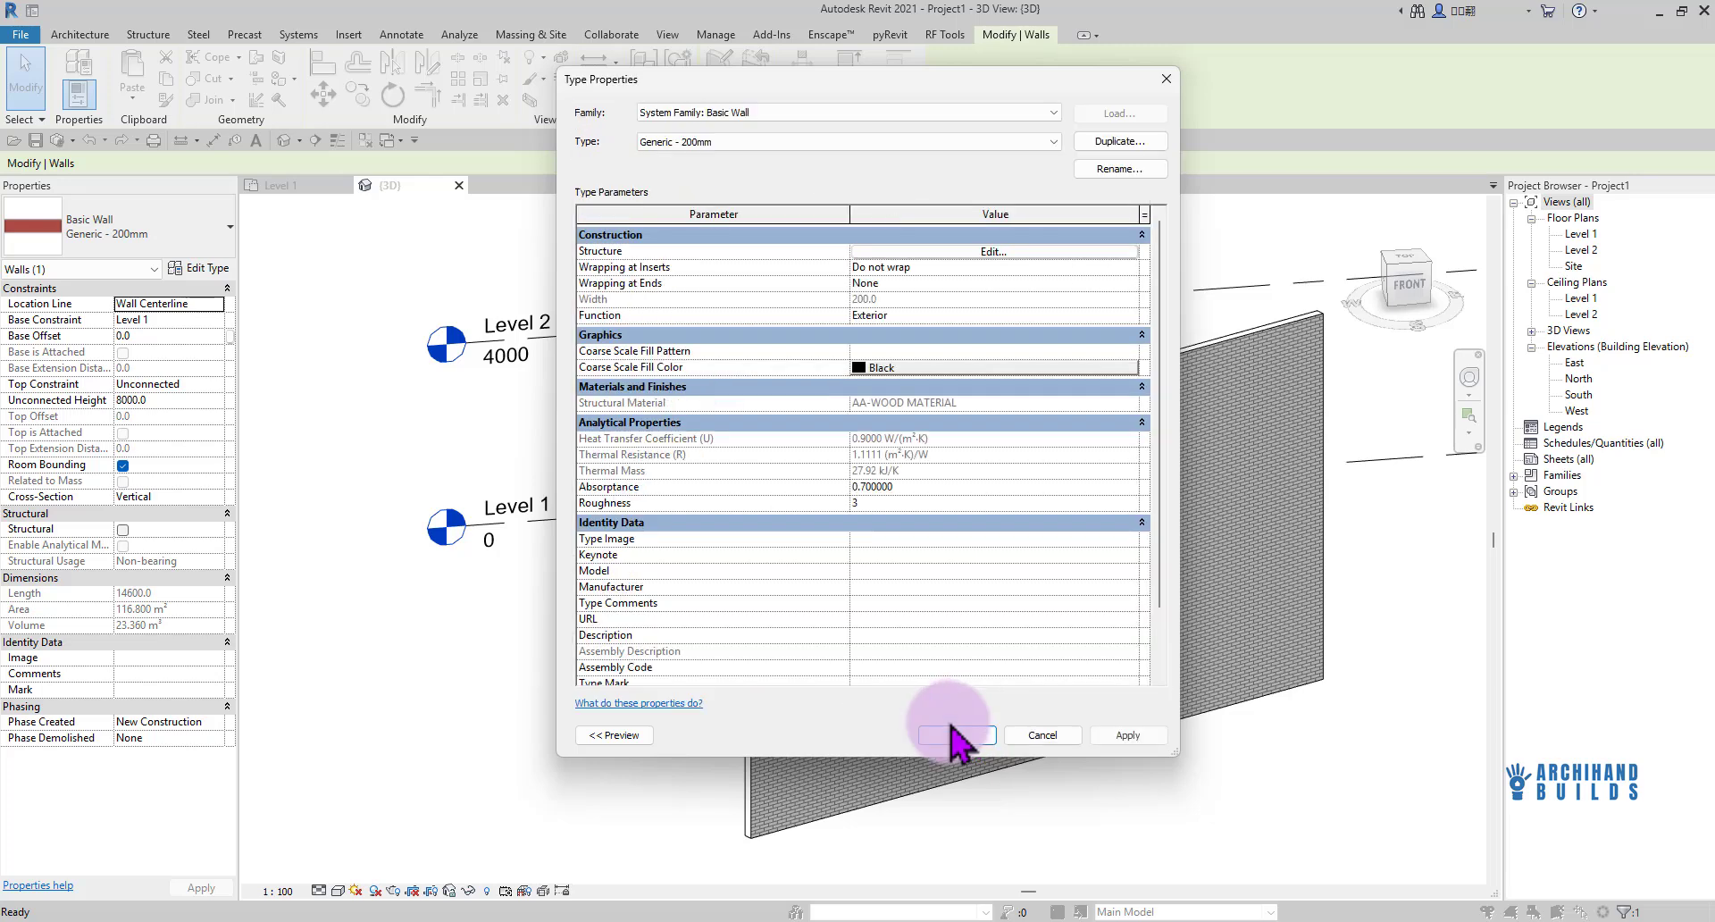
{"action": "left_click", "coordinate": [955, 736]}
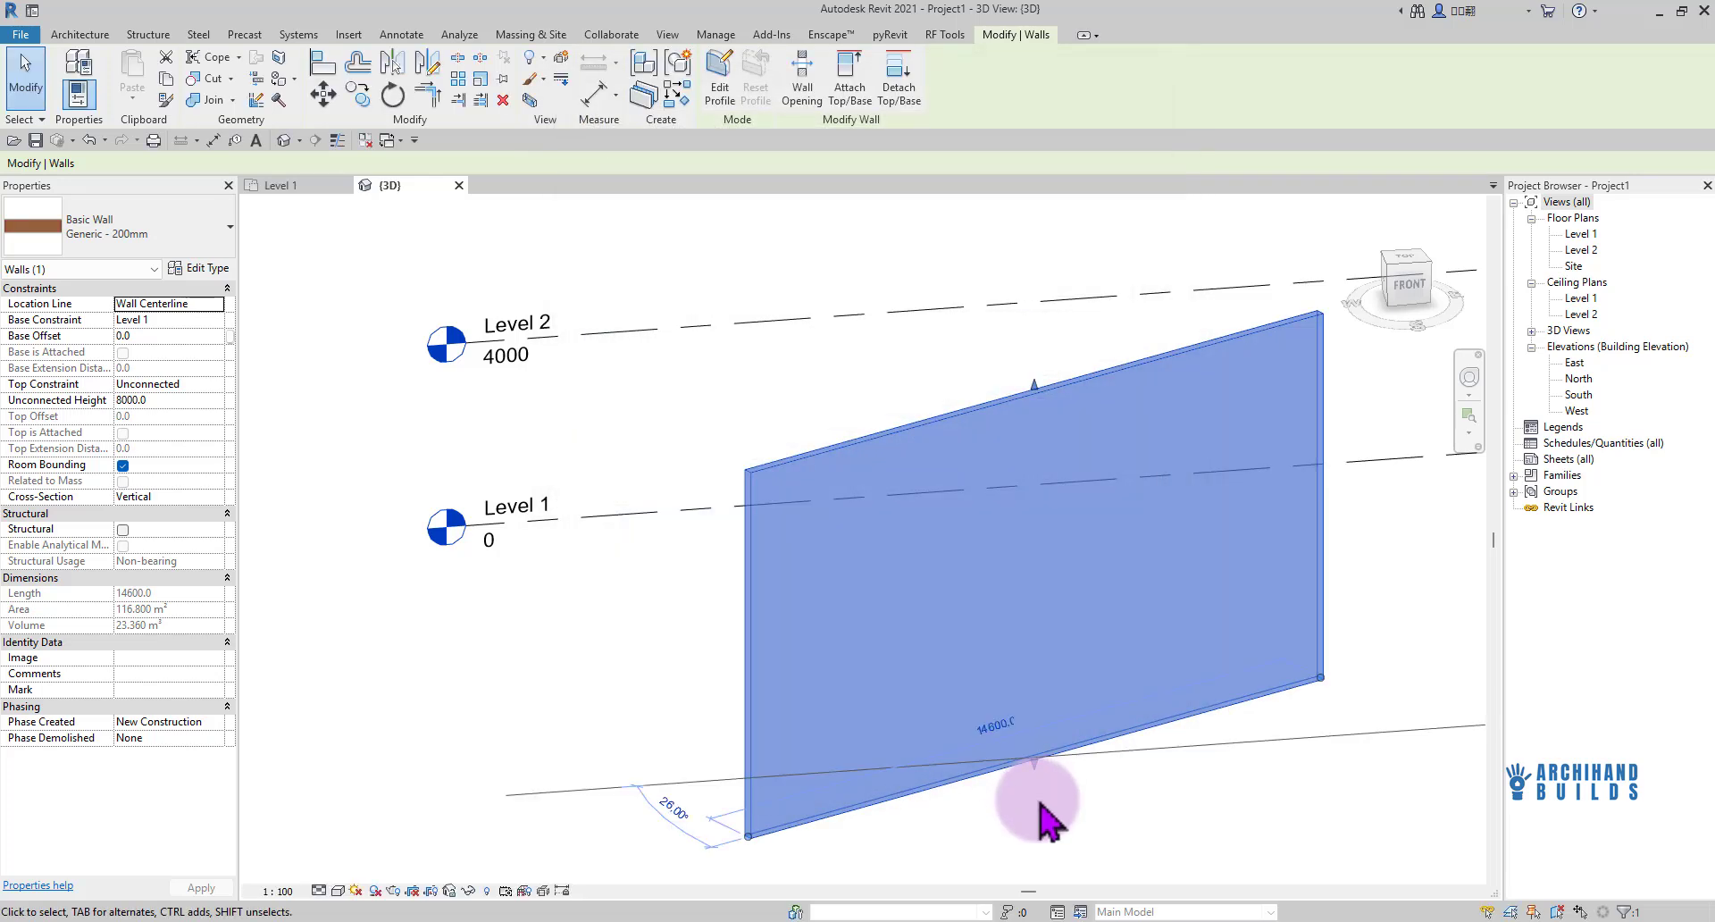
Show the 3D view in the Consistent Colors visual style, followed by Realistic
{"action": "left_click", "coordinate": [1040, 811]}
{"action": "scroll", "coordinate": [741, 692], "scroll_direction": "up", "scroll_amount": 2}
{"action": "scroll", "coordinate": [857, 609], "scroll_direction": "down", "scroll_amount": 2}
{"action": "middle_click_drag", "start_coordinate": [1094, 610], "coordinate": [854, 658]}
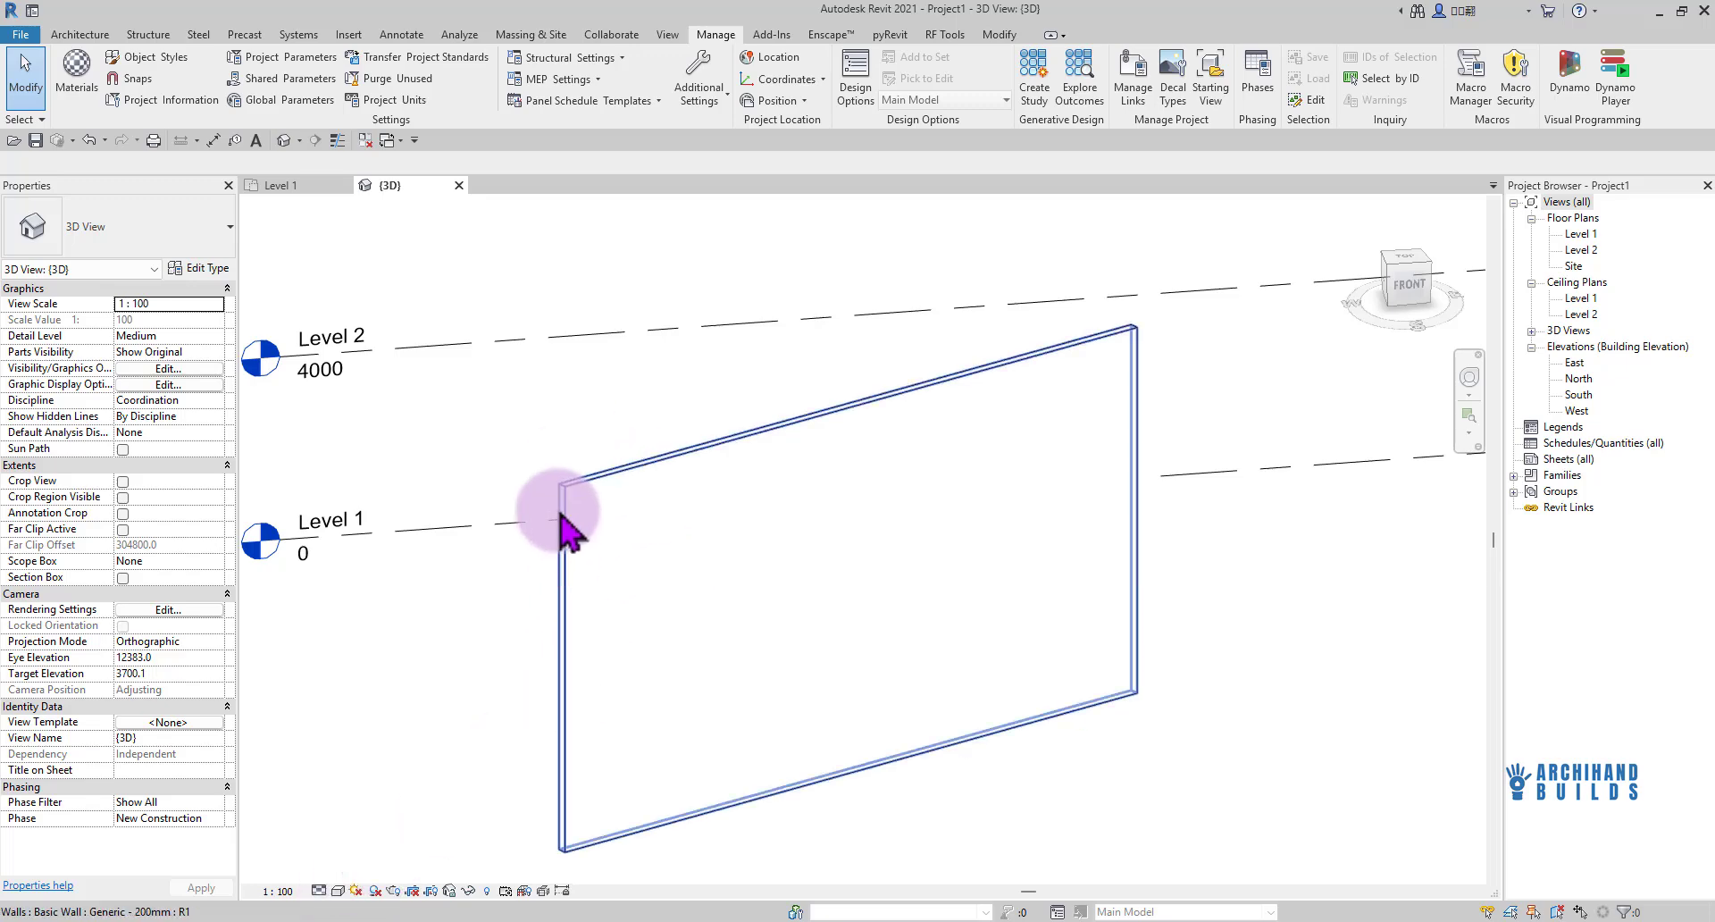
{"action": "scroll", "coordinate": [562, 487], "scroll_direction": "up", "scroll_amount": 3}
{"action": "scroll", "coordinate": [563, 486], "scroll_direction": "down", "scroll_amount": 4}
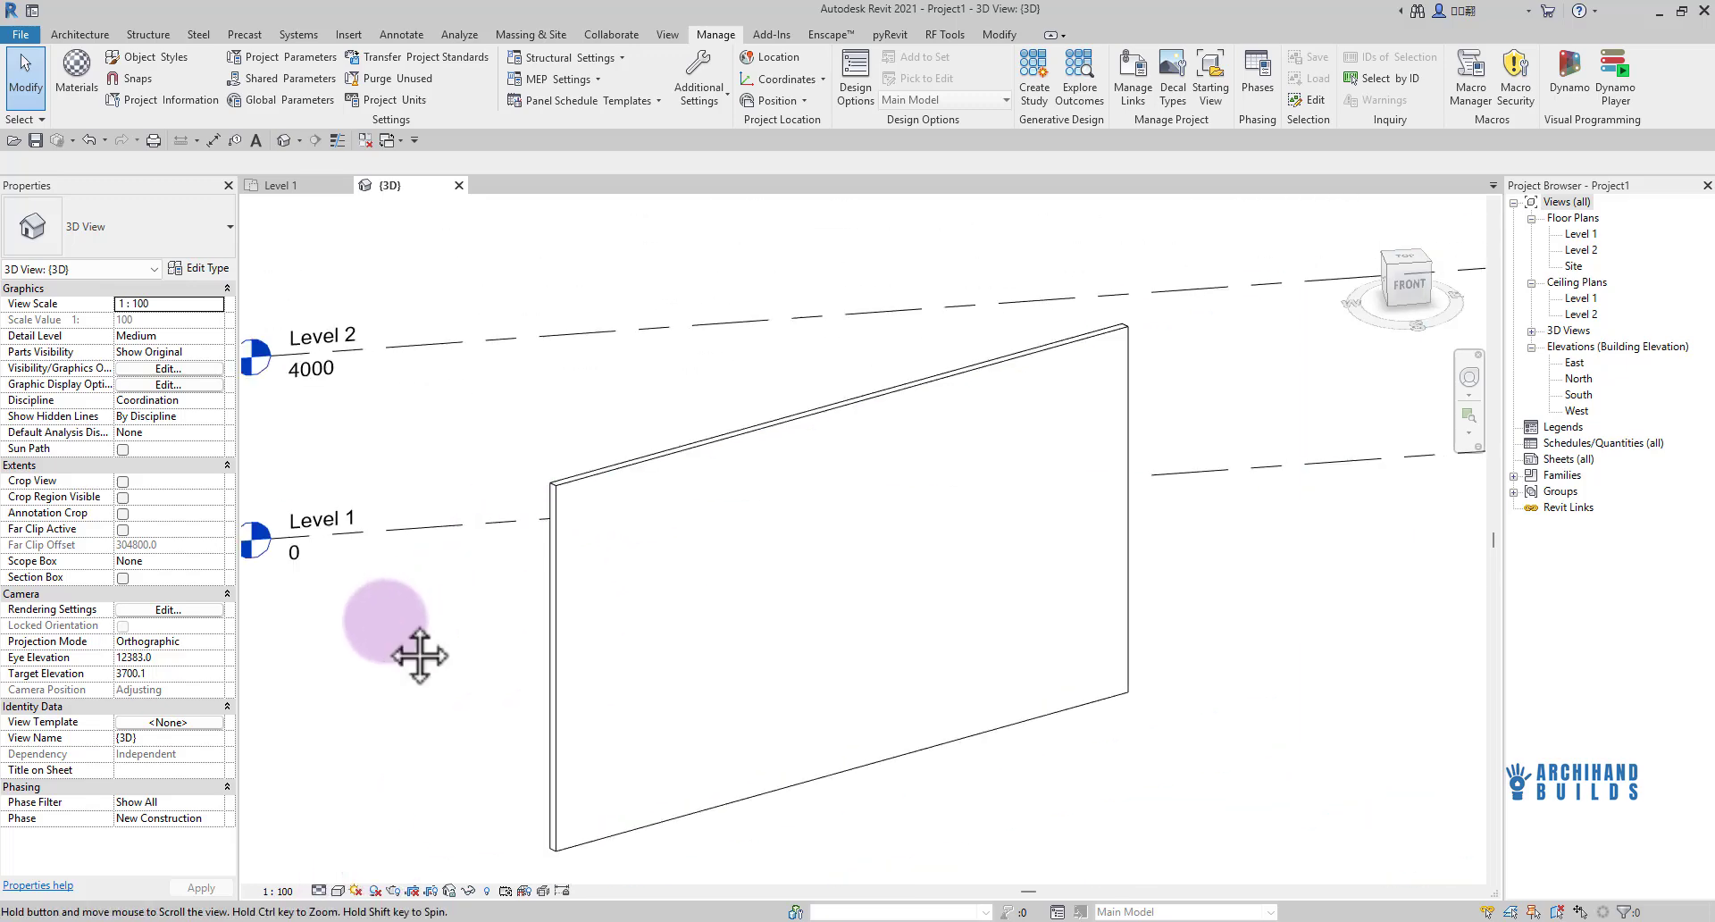
{"action": "left_click", "coordinate": [338, 891]}
{"action": "left_click", "coordinate": [380, 853]}
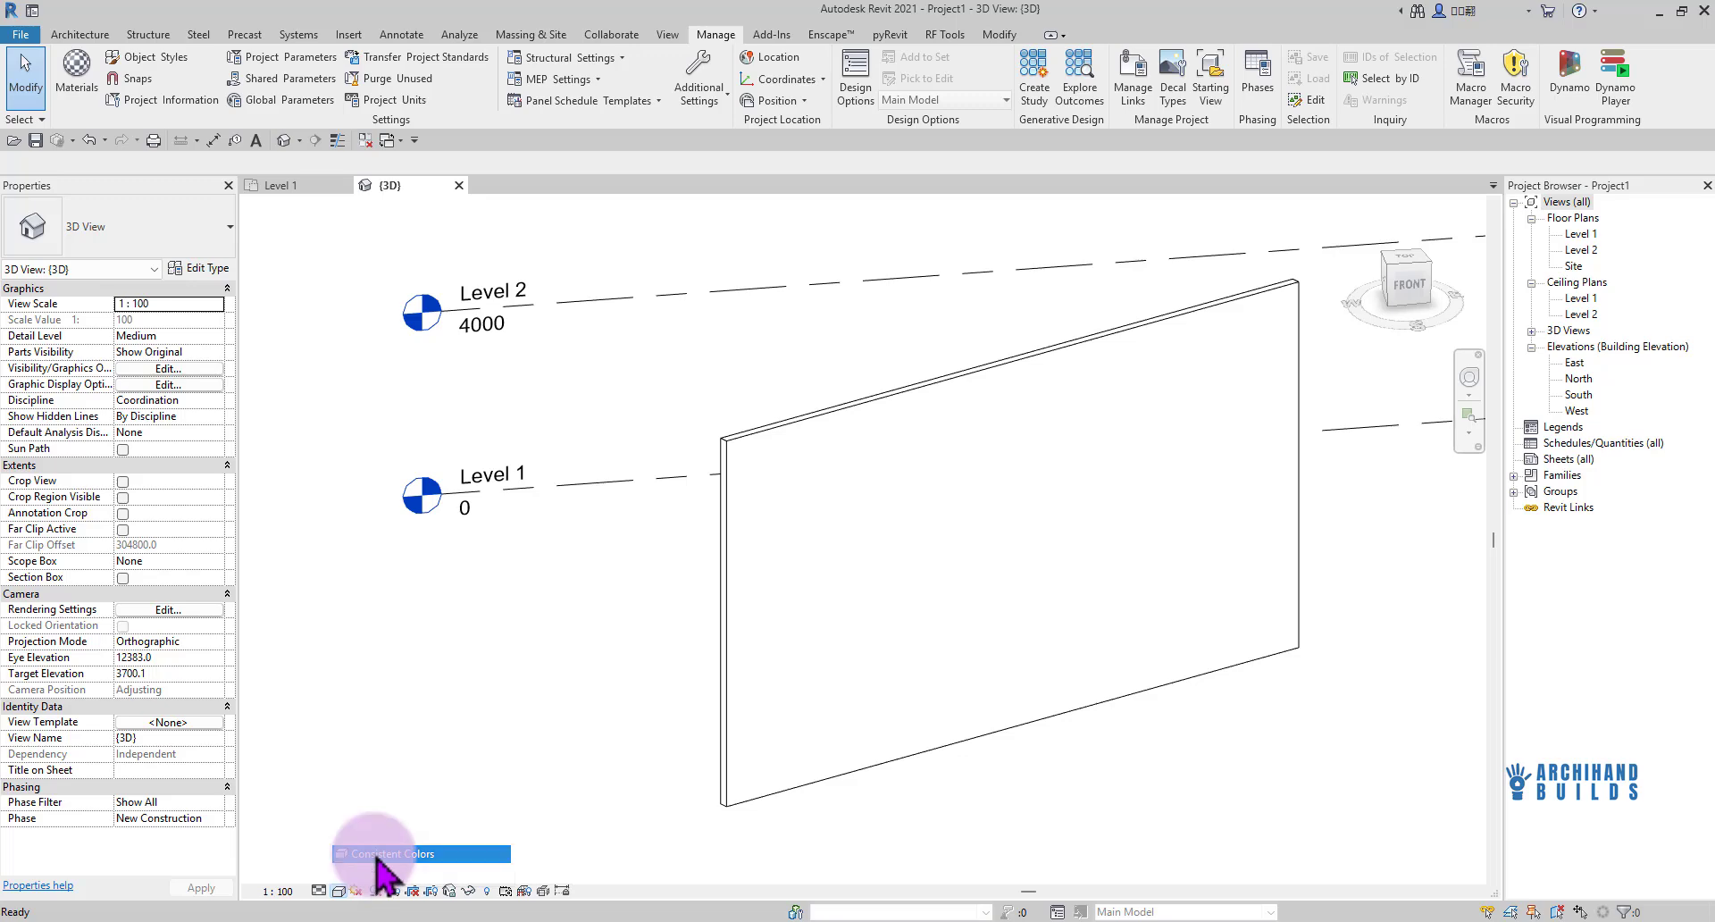
{"action": "scroll", "coordinate": [864, 575], "scroll_direction": "up", "scroll_amount": 1}
{"action": "left_click", "coordinate": [339, 891]}
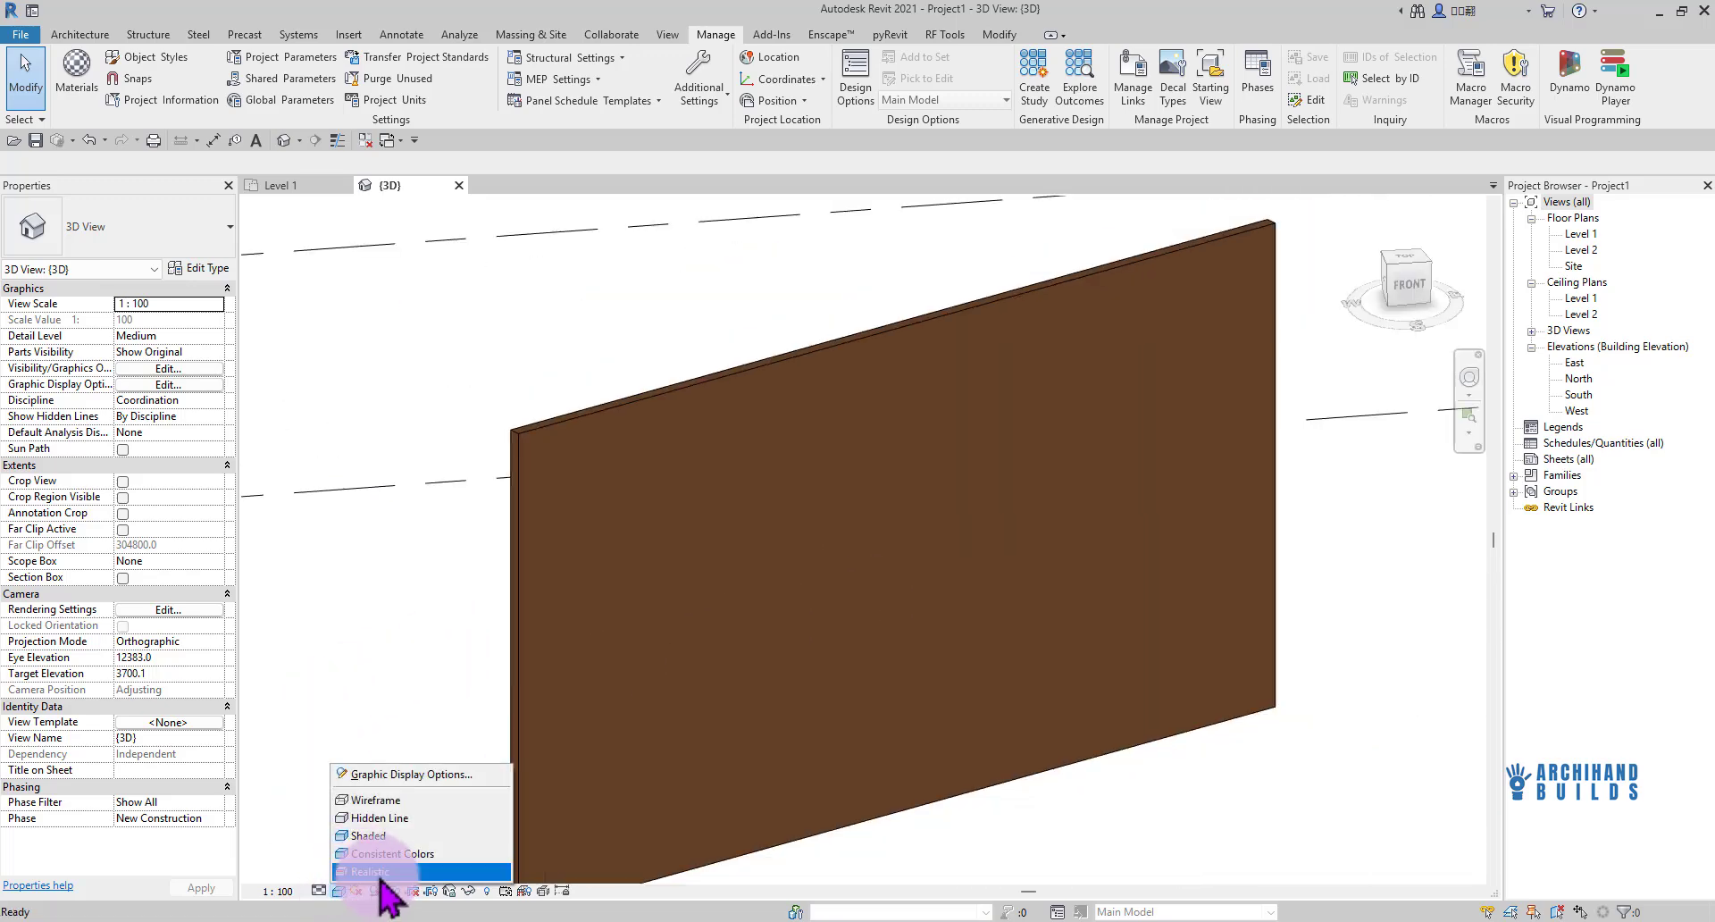
{"action": "left_click", "coordinate": [377, 872]}
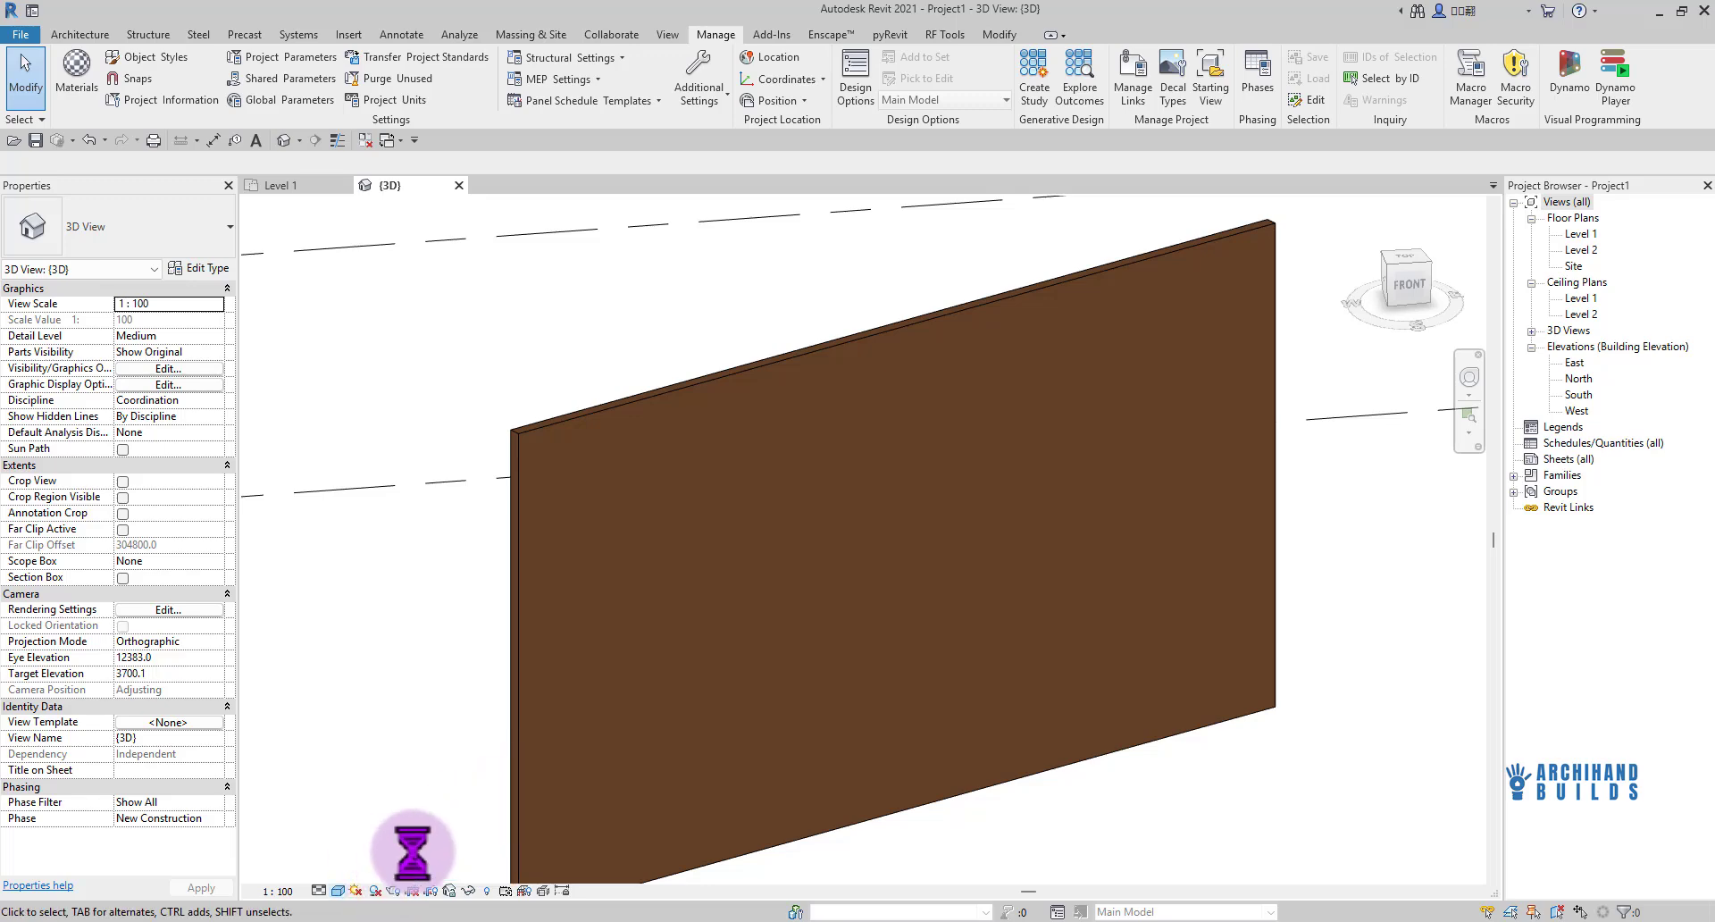
Examine the wood texture, its scale and its reflections on both sides of the wall, up close and as a whole
{"action": "middle_click_drag", "start_coordinate": [539, 753], "coordinate": [528, 352], "text": "shift"}
{"action": "scroll", "coordinate": [826, 518], "scroll_direction": "up", "scroll_amount": 5}
{"action": "scroll", "coordinate": [826, 518], "scroll_direction": "down", "scroll_amount": 5}
{"action": "middle_click_drag", "start_coordinate": [832, 514], "coordinate": [978, 476], "text": "shift"}
{"action": "scroll", "coordinate": [978, 476], "scroll_direction": "up", "scroll_amount": 4}
{"action": "scroll", "coordinate": [835, 490], "scroll_direction": "up", "scroll_amount": 2}
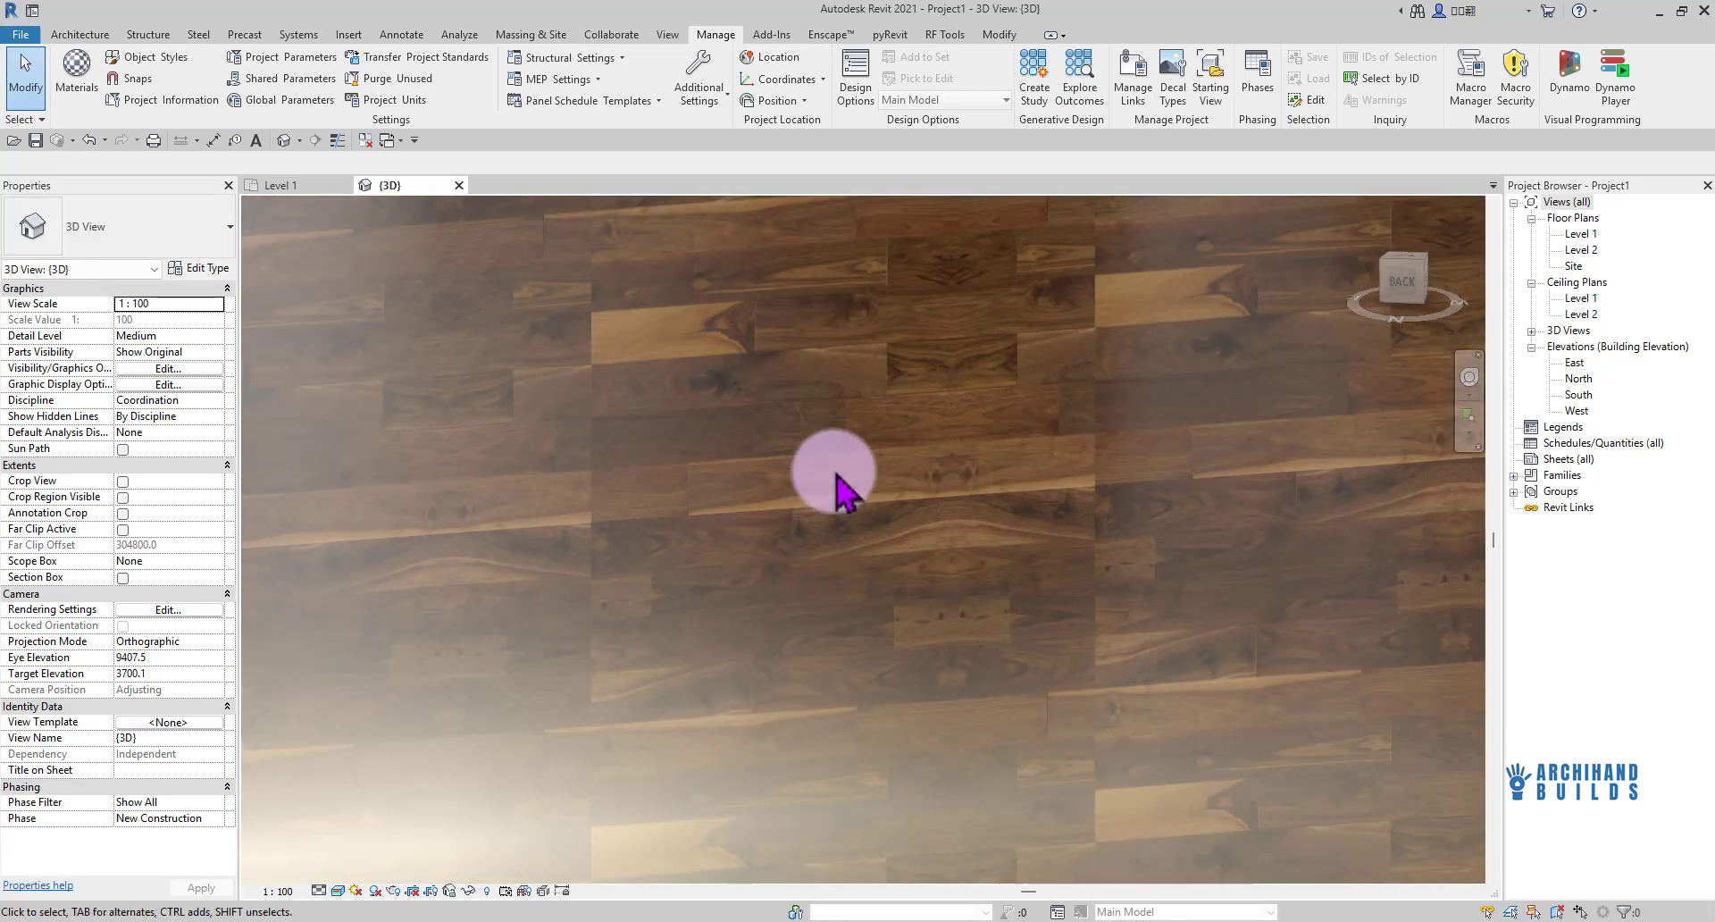
{"action": "scroll", "coordinate": [835, 489], "scroll_direction": "up", "scroll_amount": 3}
{"action": "scroll", "coordinate": [831, 486], "scroll_direction": "down", "scroll_amount": 8}
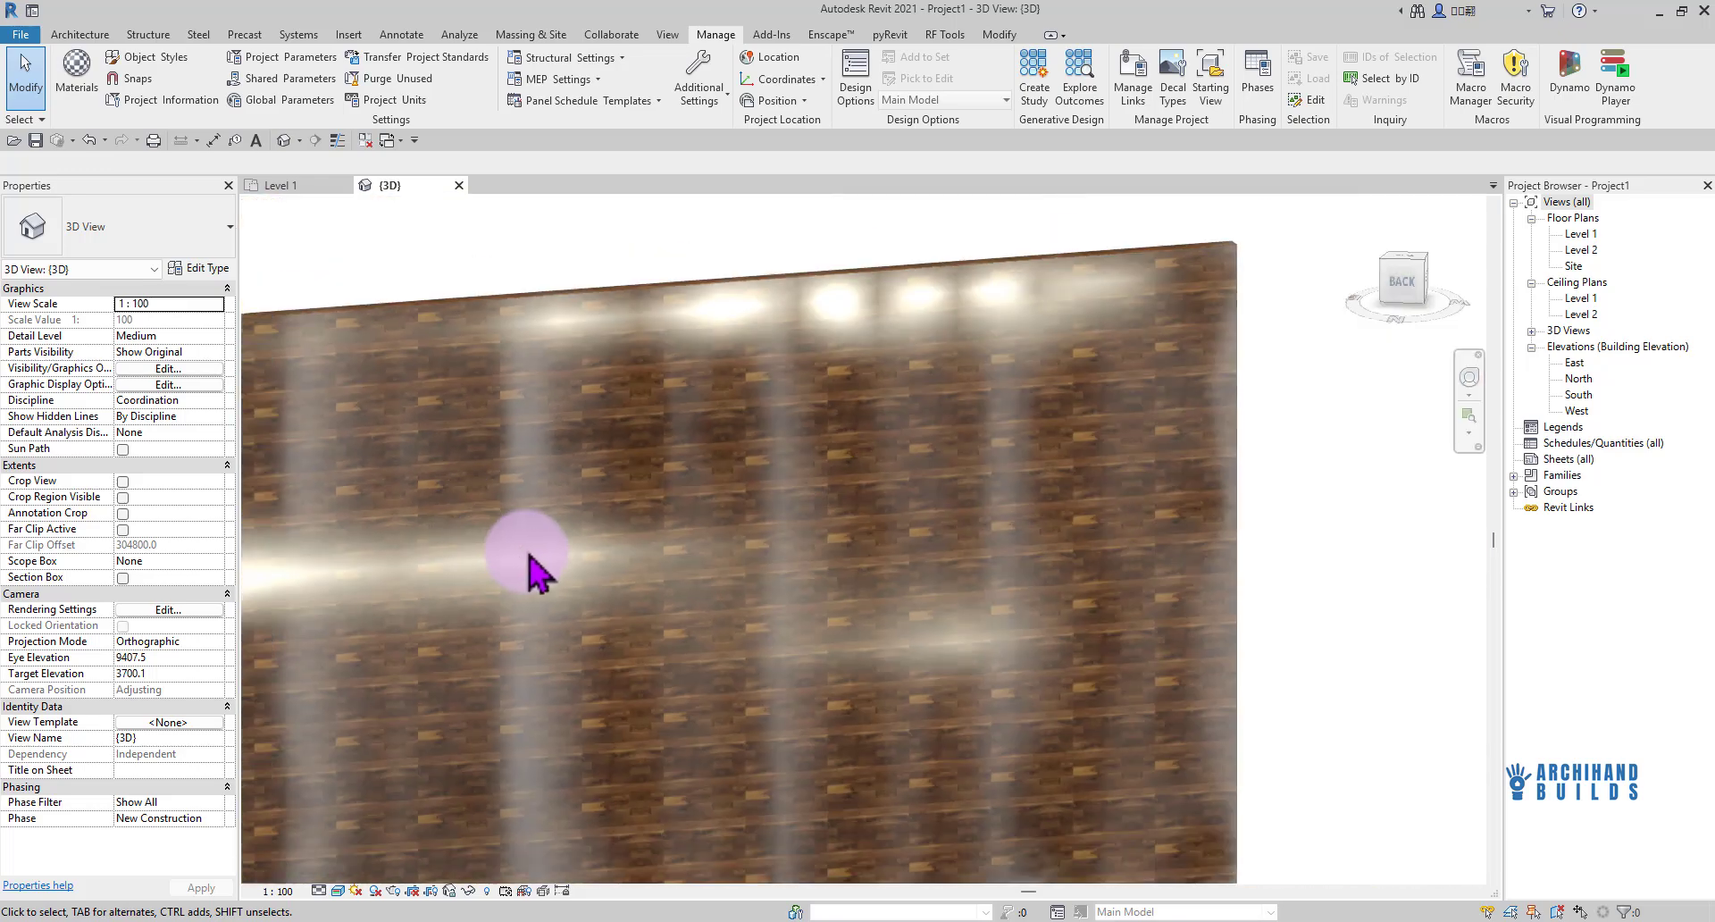
{"action": "middle_click_drag", "start_coordinate": [644, 559], "coordinate": [761, 590]}
{"action": "scroll", "coordinate": [670, 574], "scroll_direction": "up", "scroll_amount": 5}
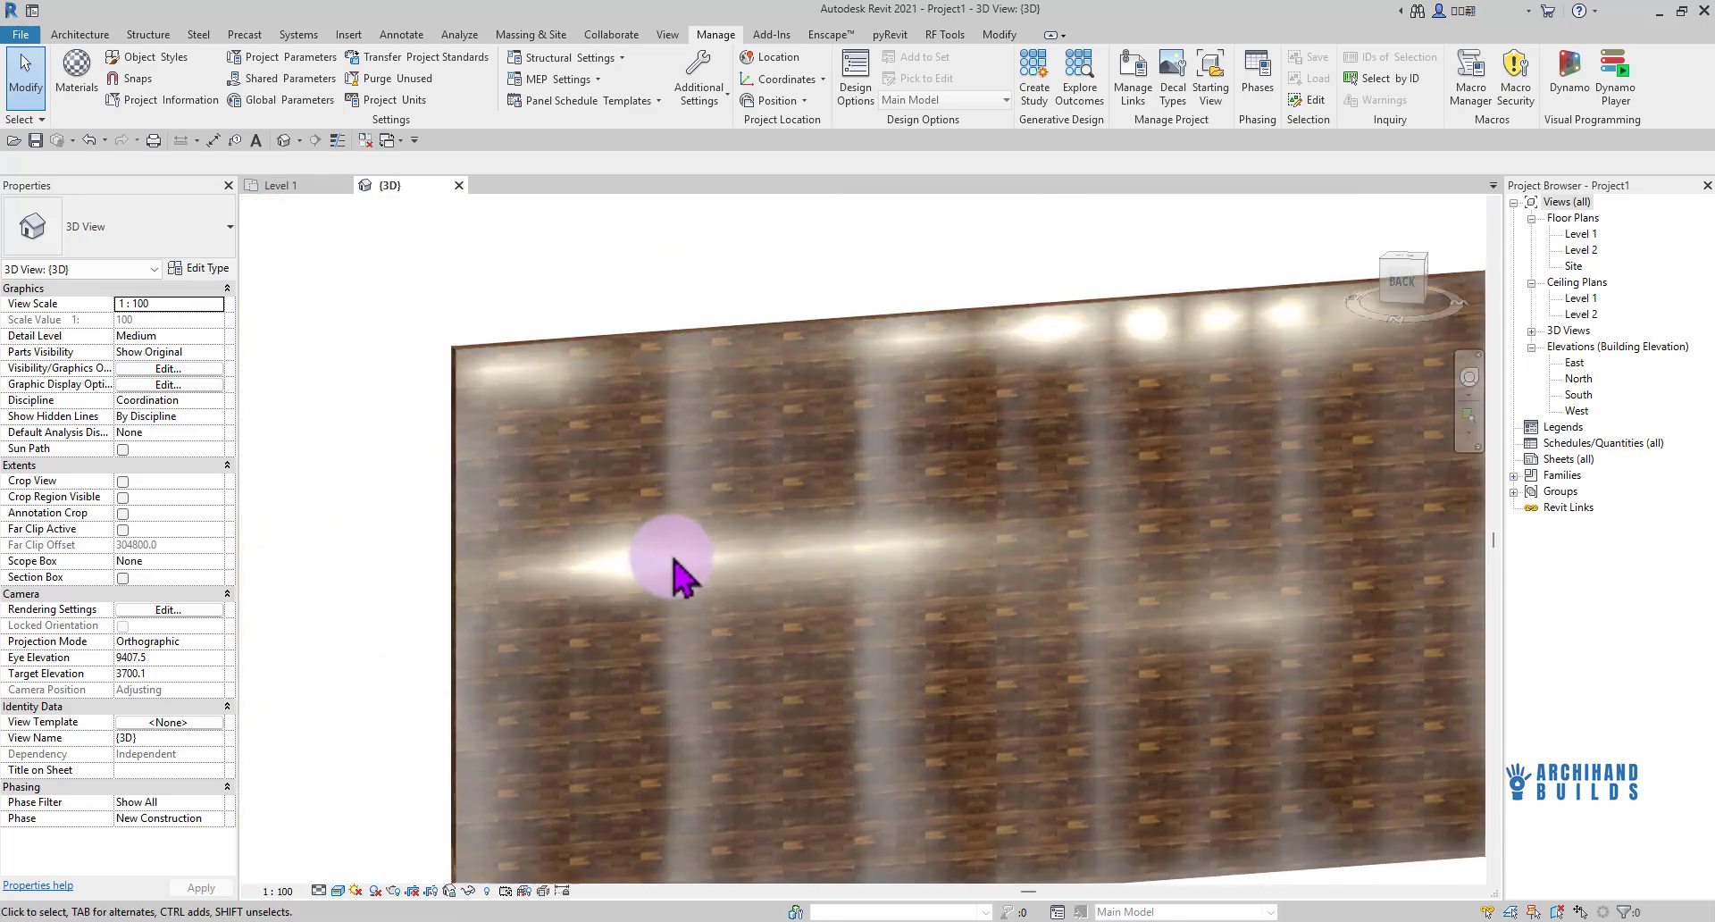
{"action": "scroll", "coordinate": [559, 585], "scroll_direction": "down", "scroll_amount": 4}
{"action": "left_click", "coordinate": [504, 554]}
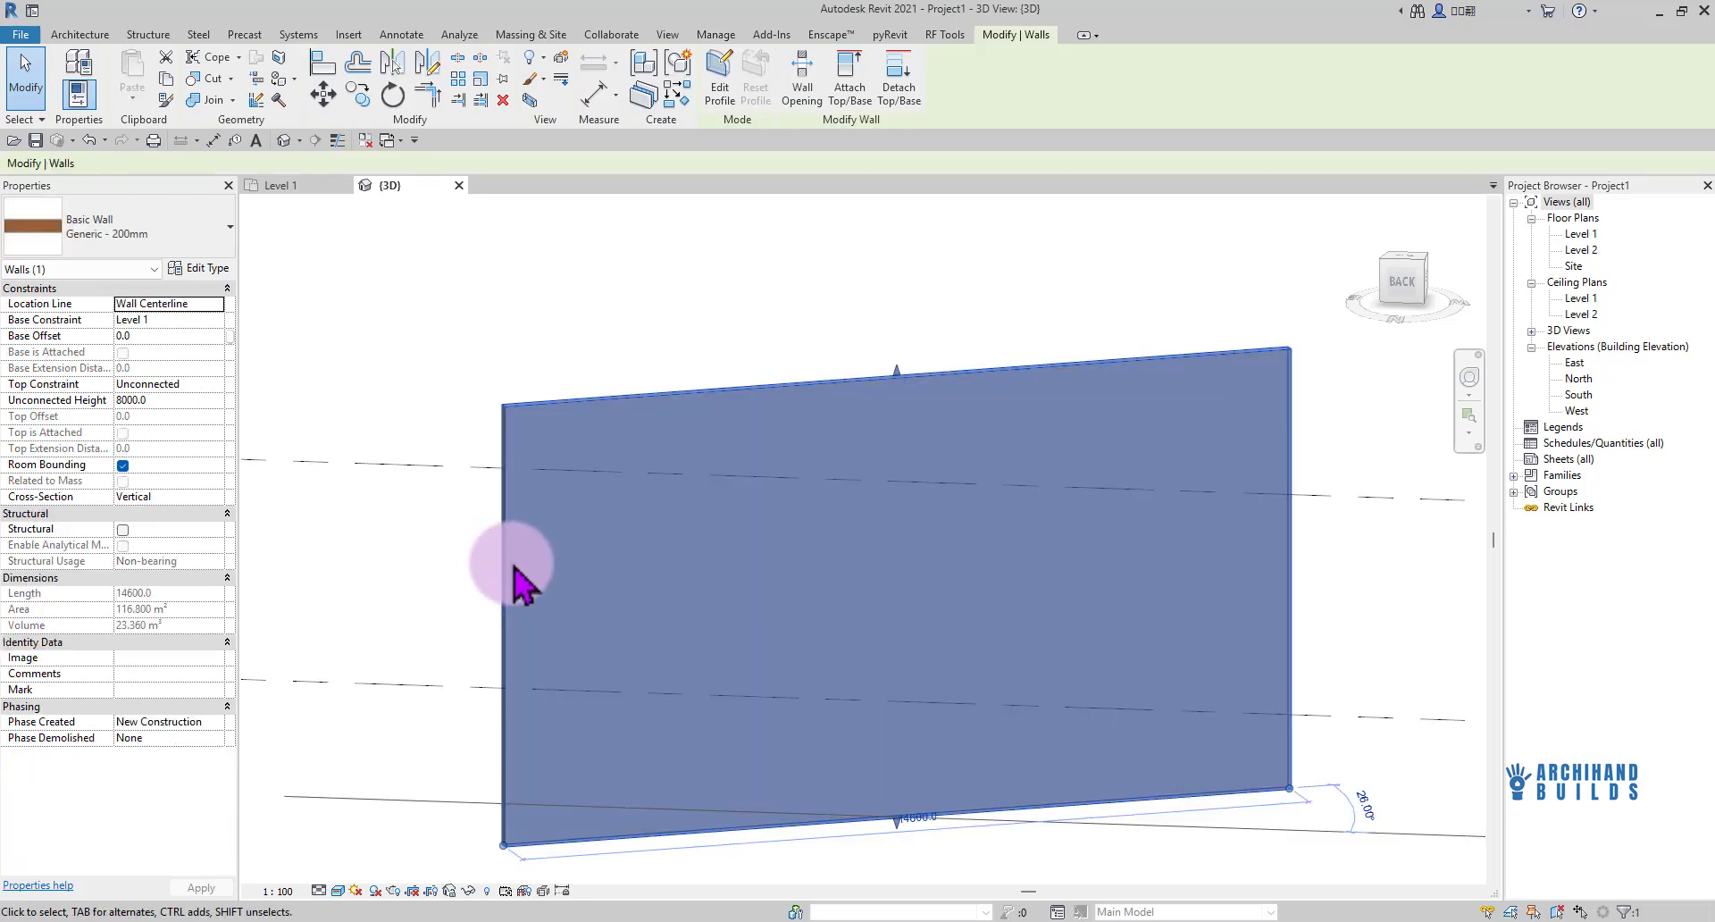
{"action": "left_click", "coordinate": [752, 212]}
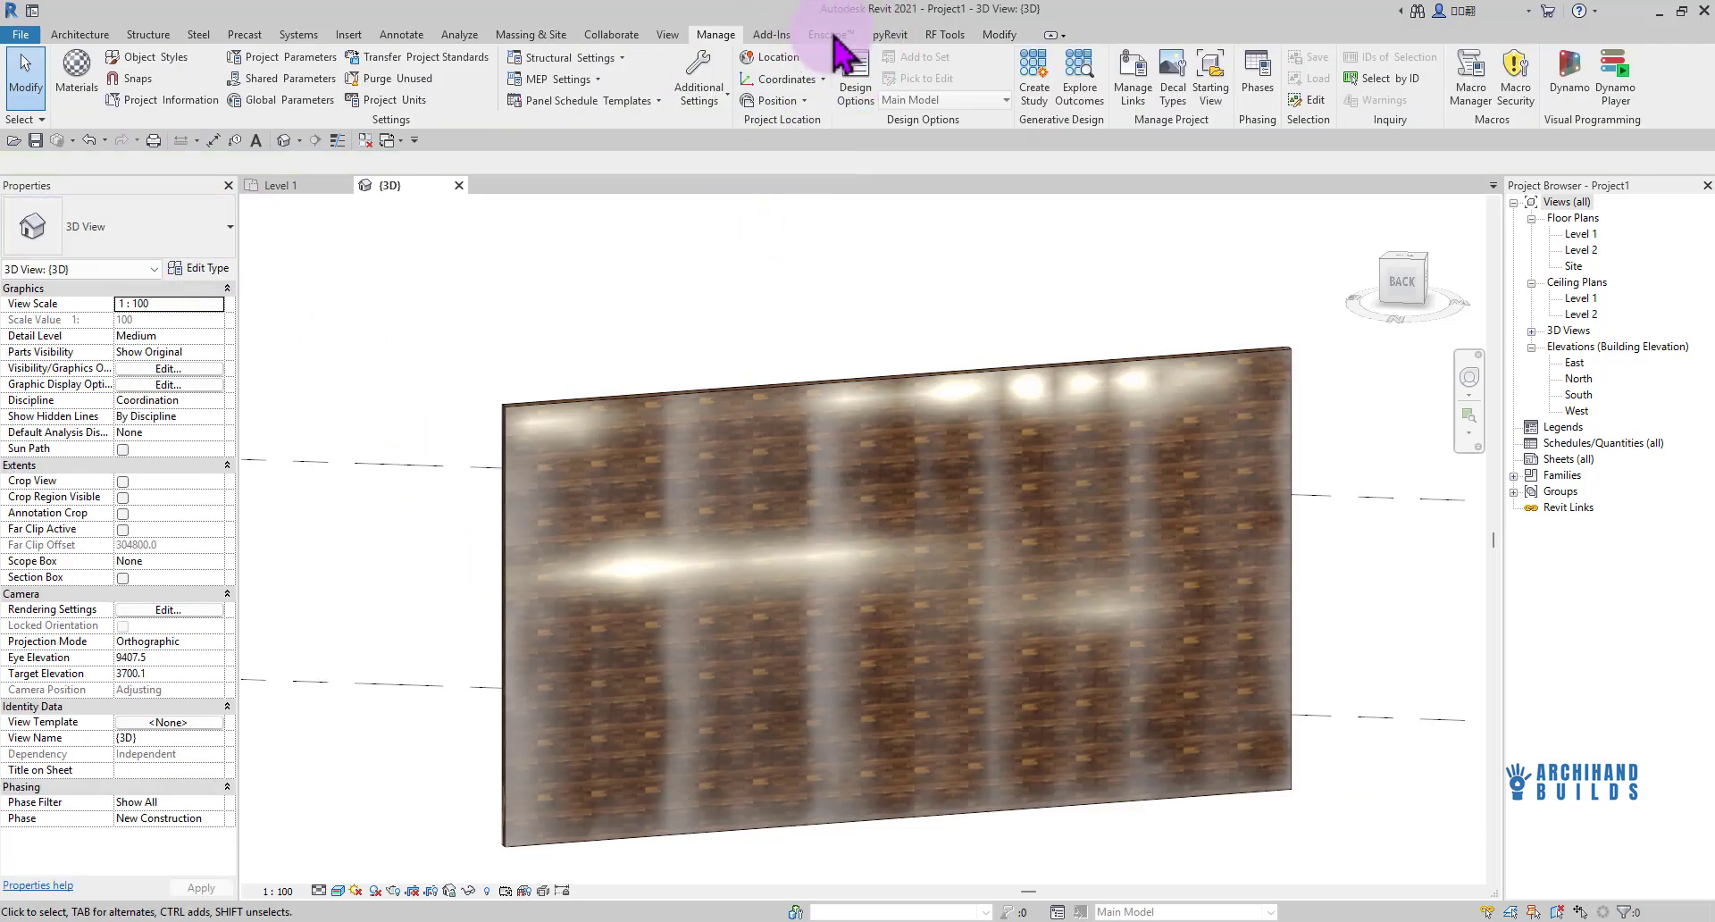
Turn off Reflectivity in the appearance settings of AA-WOOD MATERIAL
{"action": "left_click", "coordinate": [71, 83]}
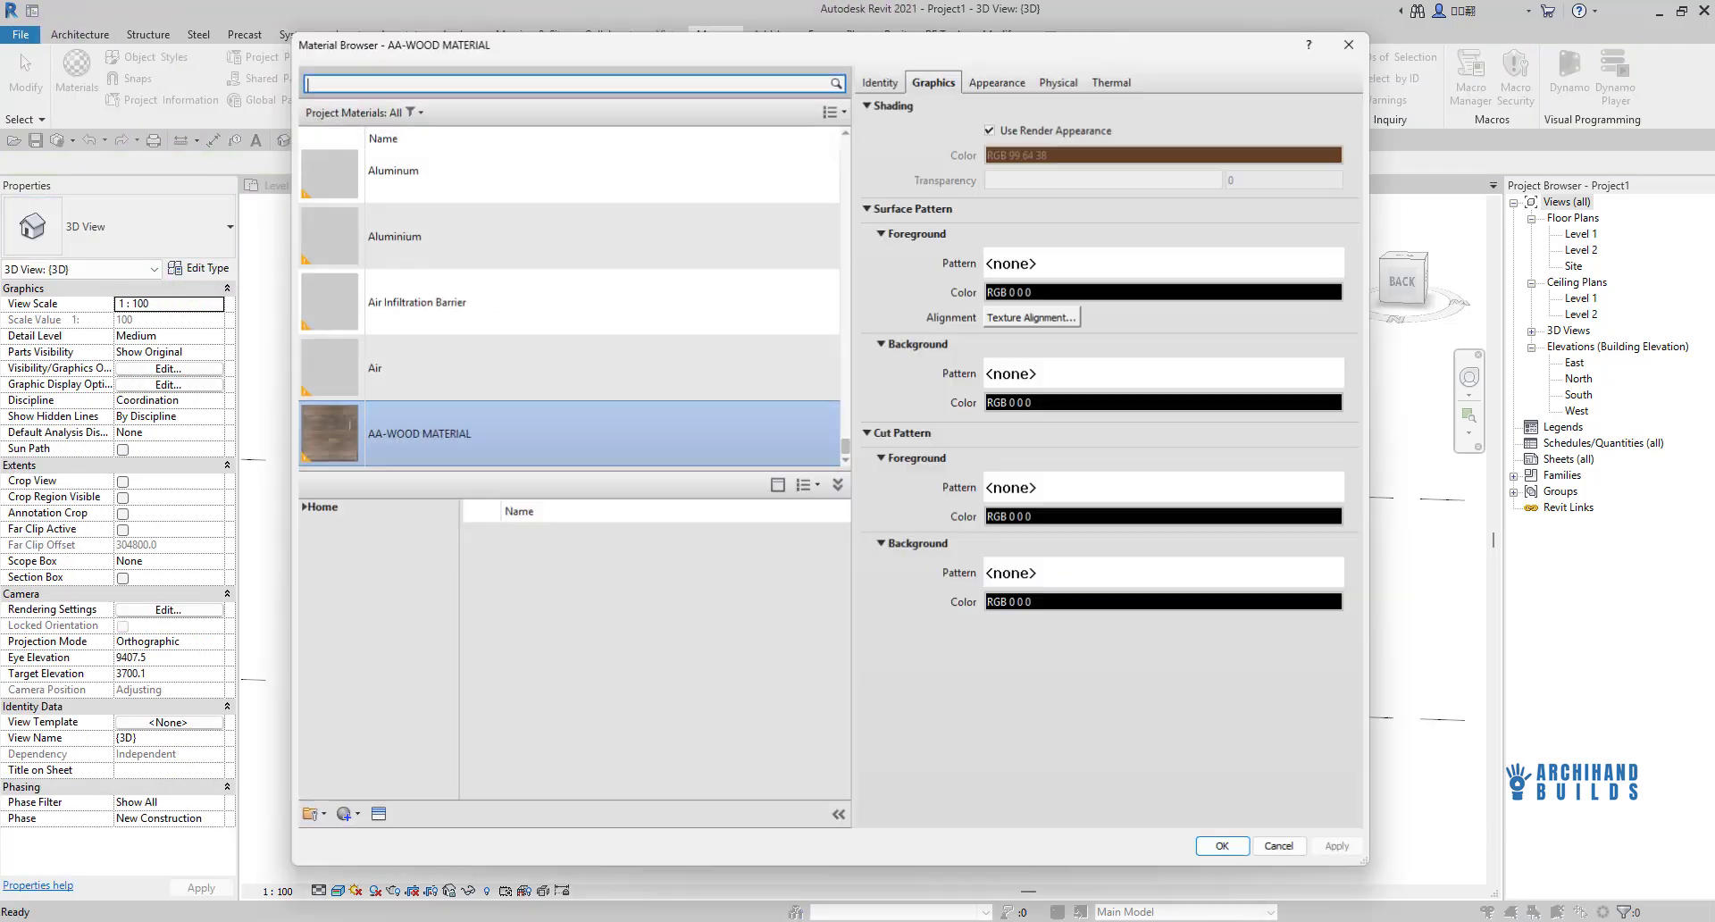
{"action": "left_click", "coordinate": [998, 81]}
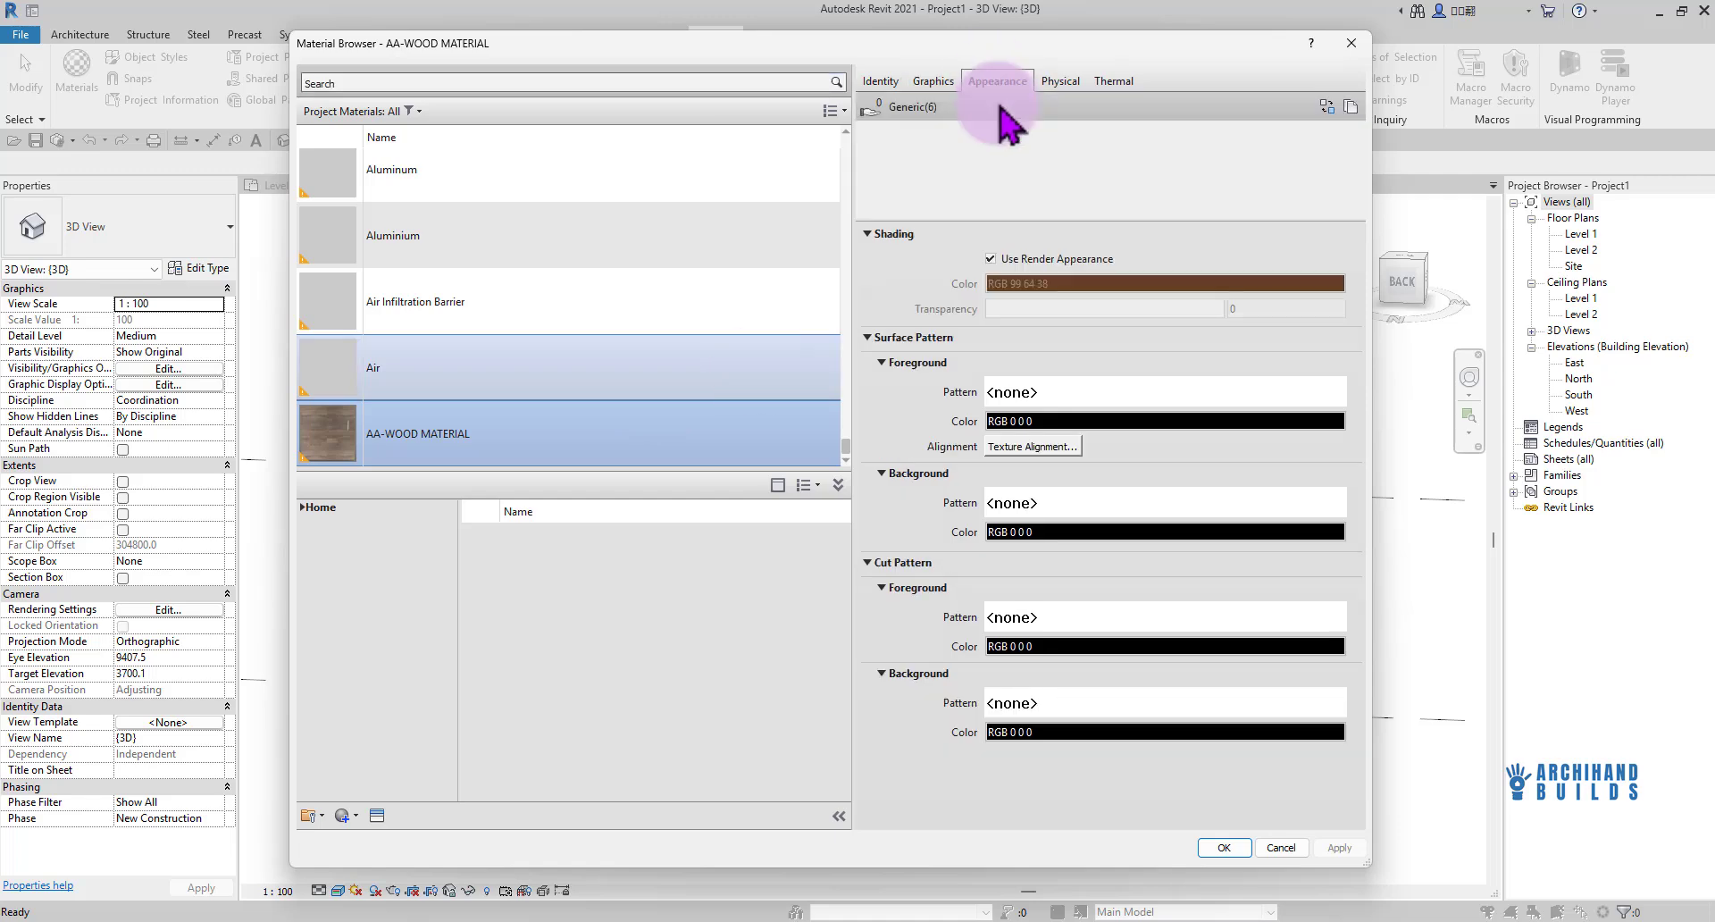
{"action": "scroll", "coordinate": [894, 438], "scroll_direction": "down", "scroll_amount": 1}
{"action": "left_click", "coordinate": [881, 390]}
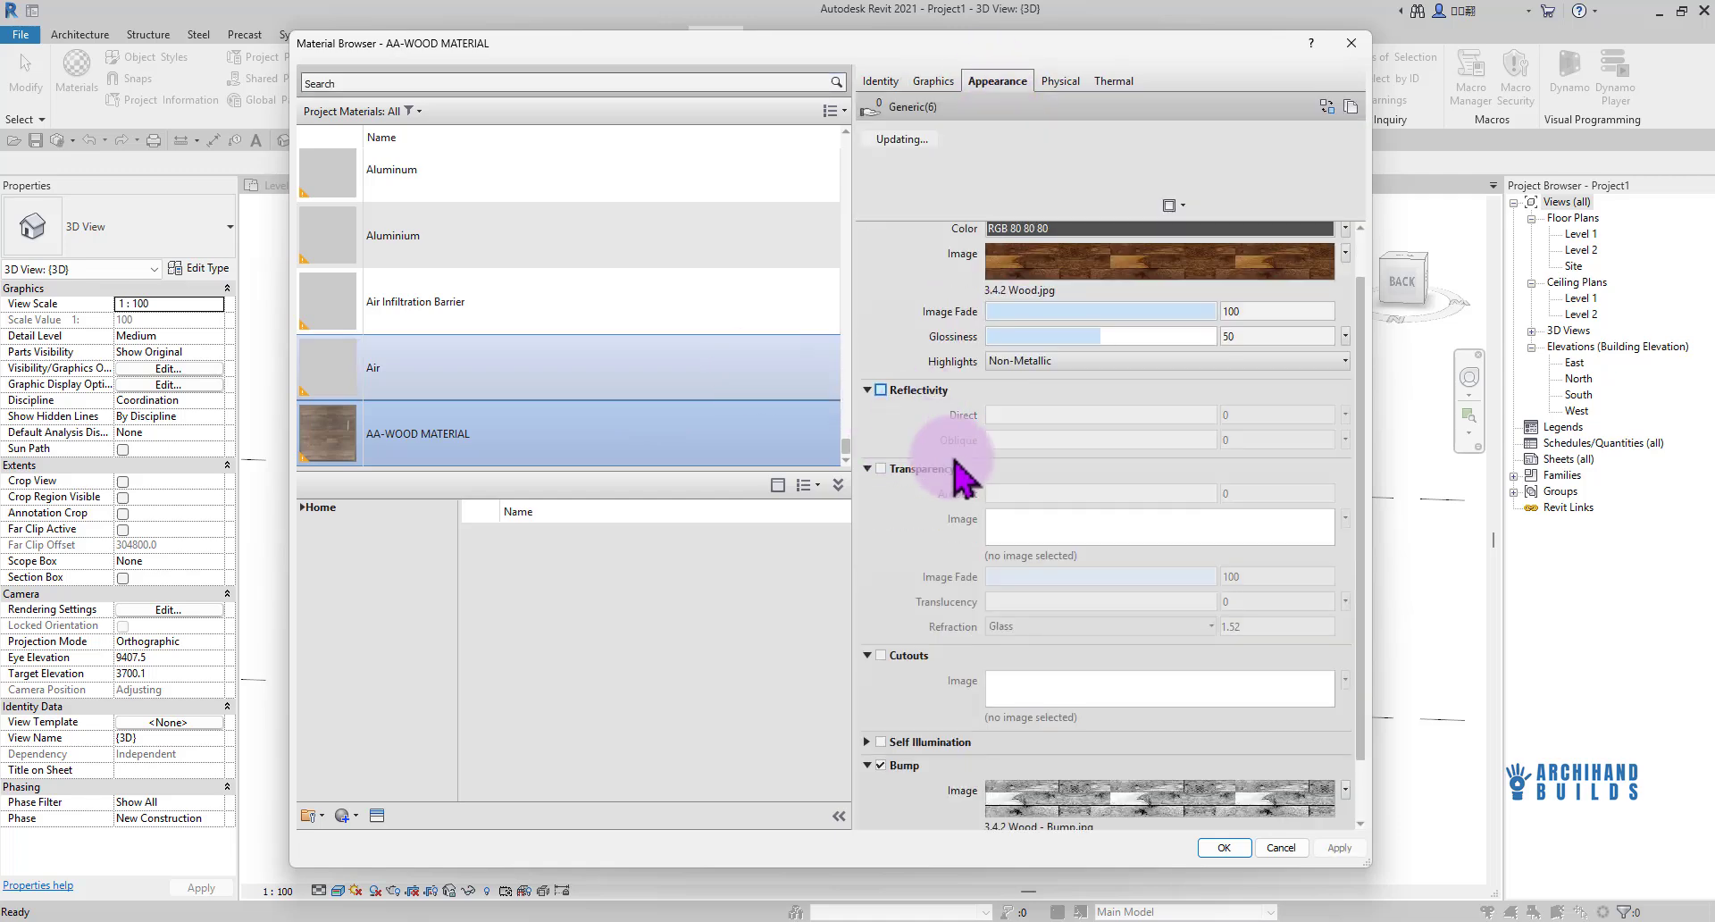
{"action": "left_click", "coordinate": [1224, 847]}
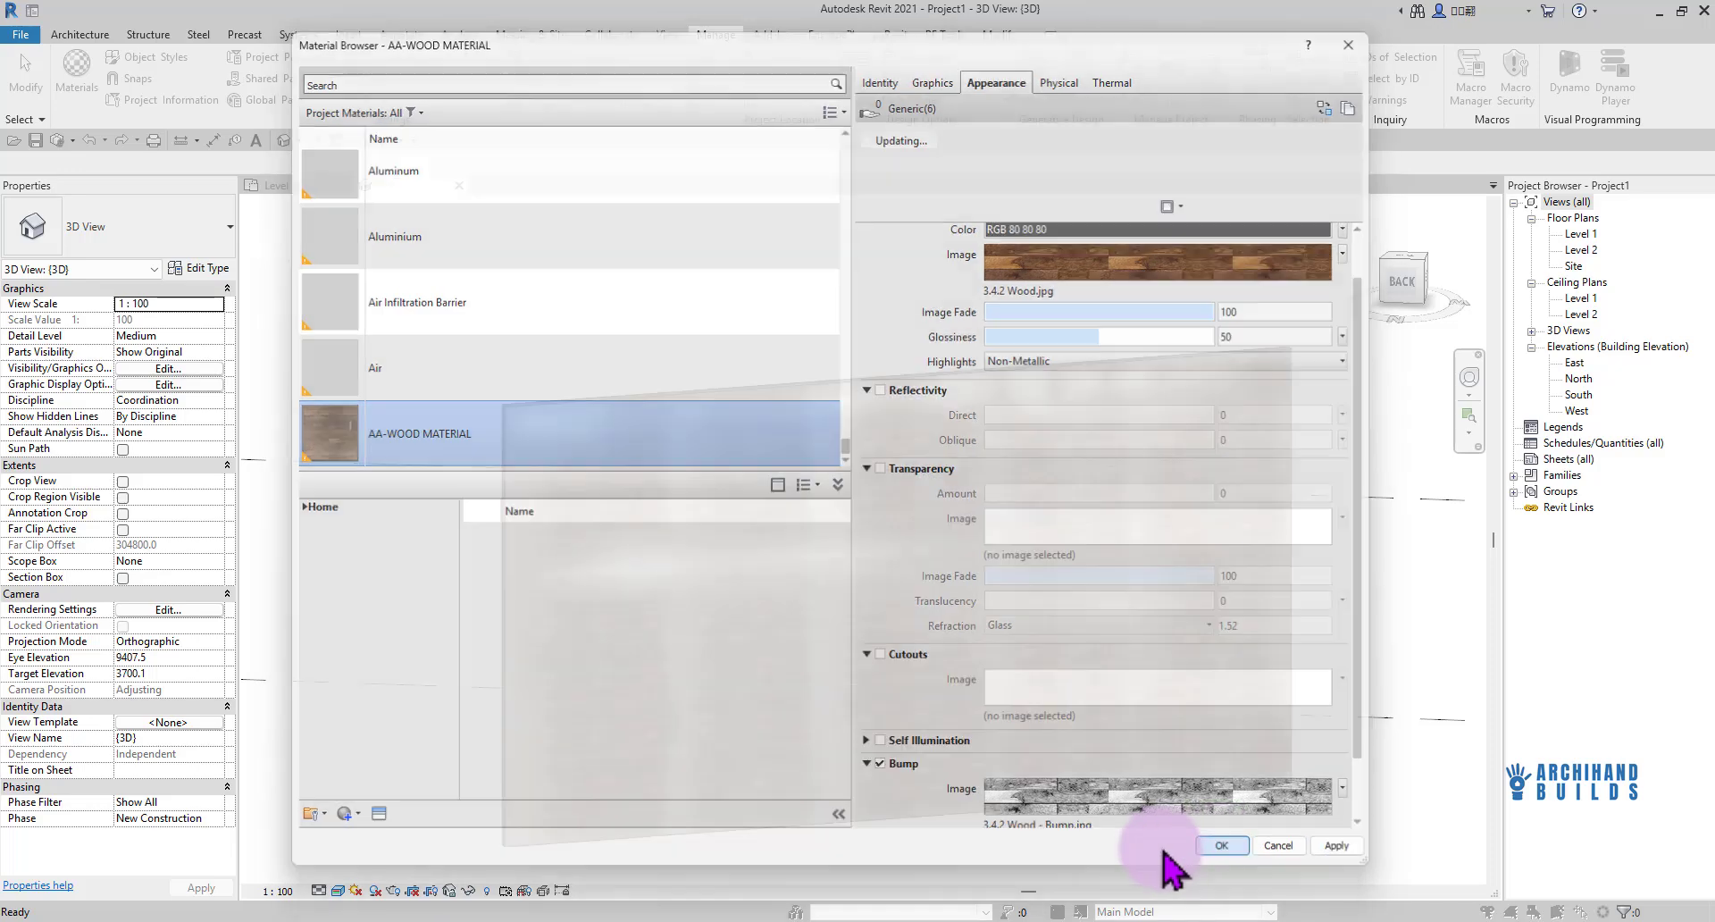
Examine the wall's wood finish from several angles, up close and at its edge
{"action": "middle_click_drag", "start_coordinate": [844, 759], "coordinate": [708, 643], "text": "shift"}
{"action": "scroll", "coordinate": [689, 593], "scroll_direction": "up", "scroll_amount": 6}
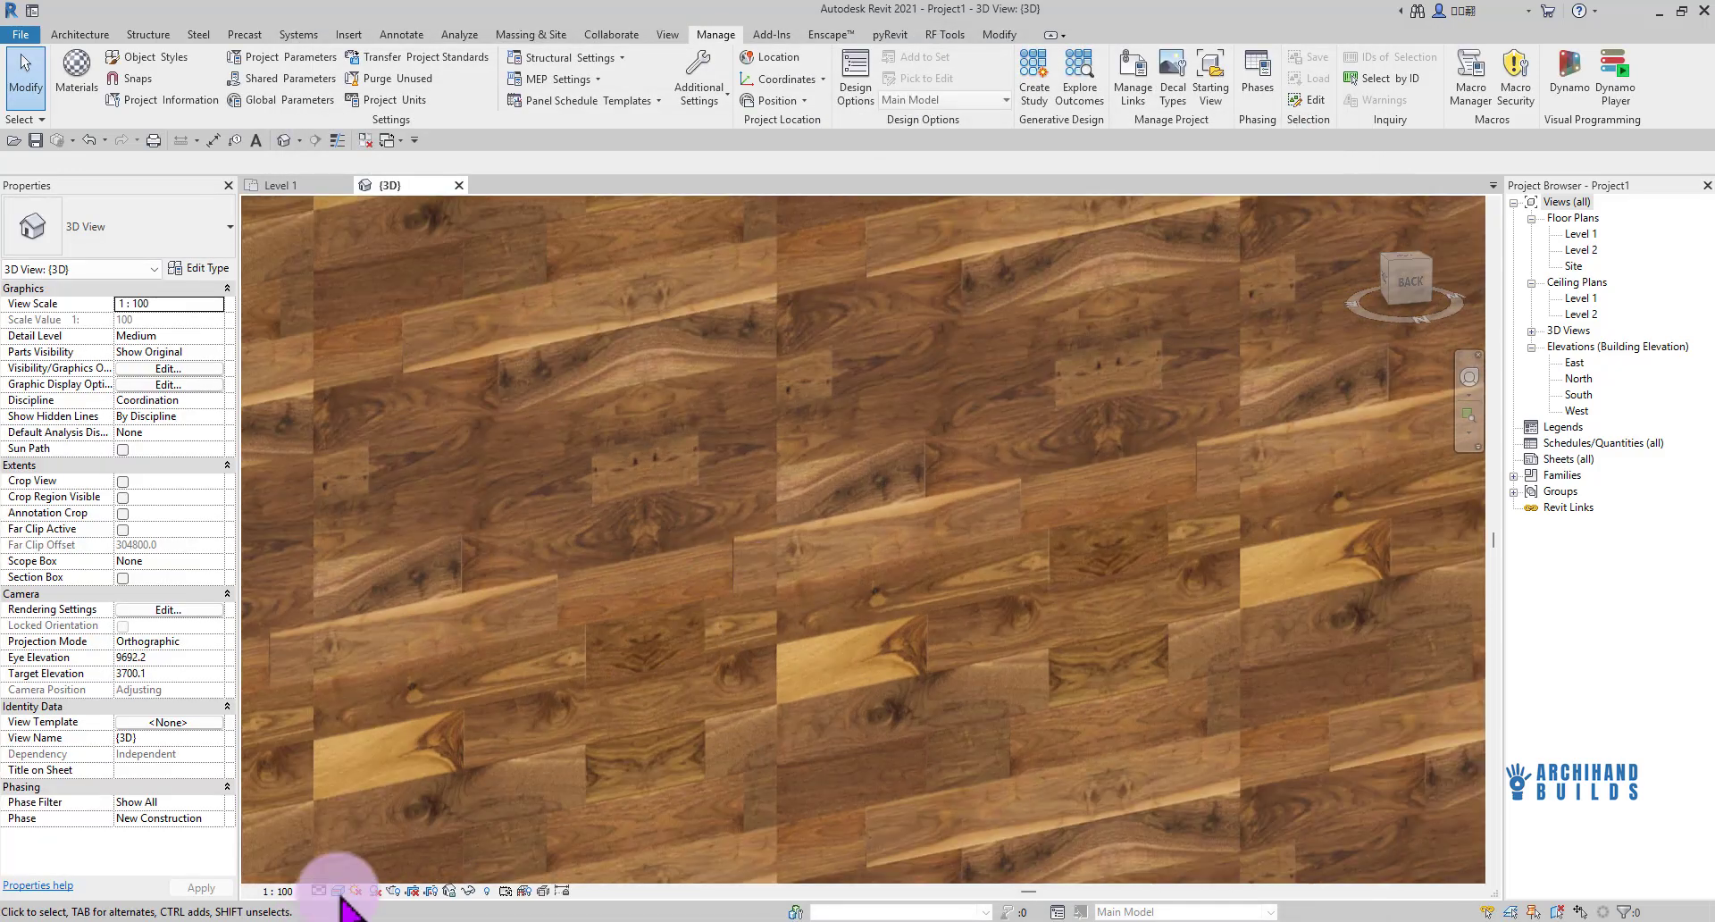
{"action": "left_click", "coordinate": [339, 892]}
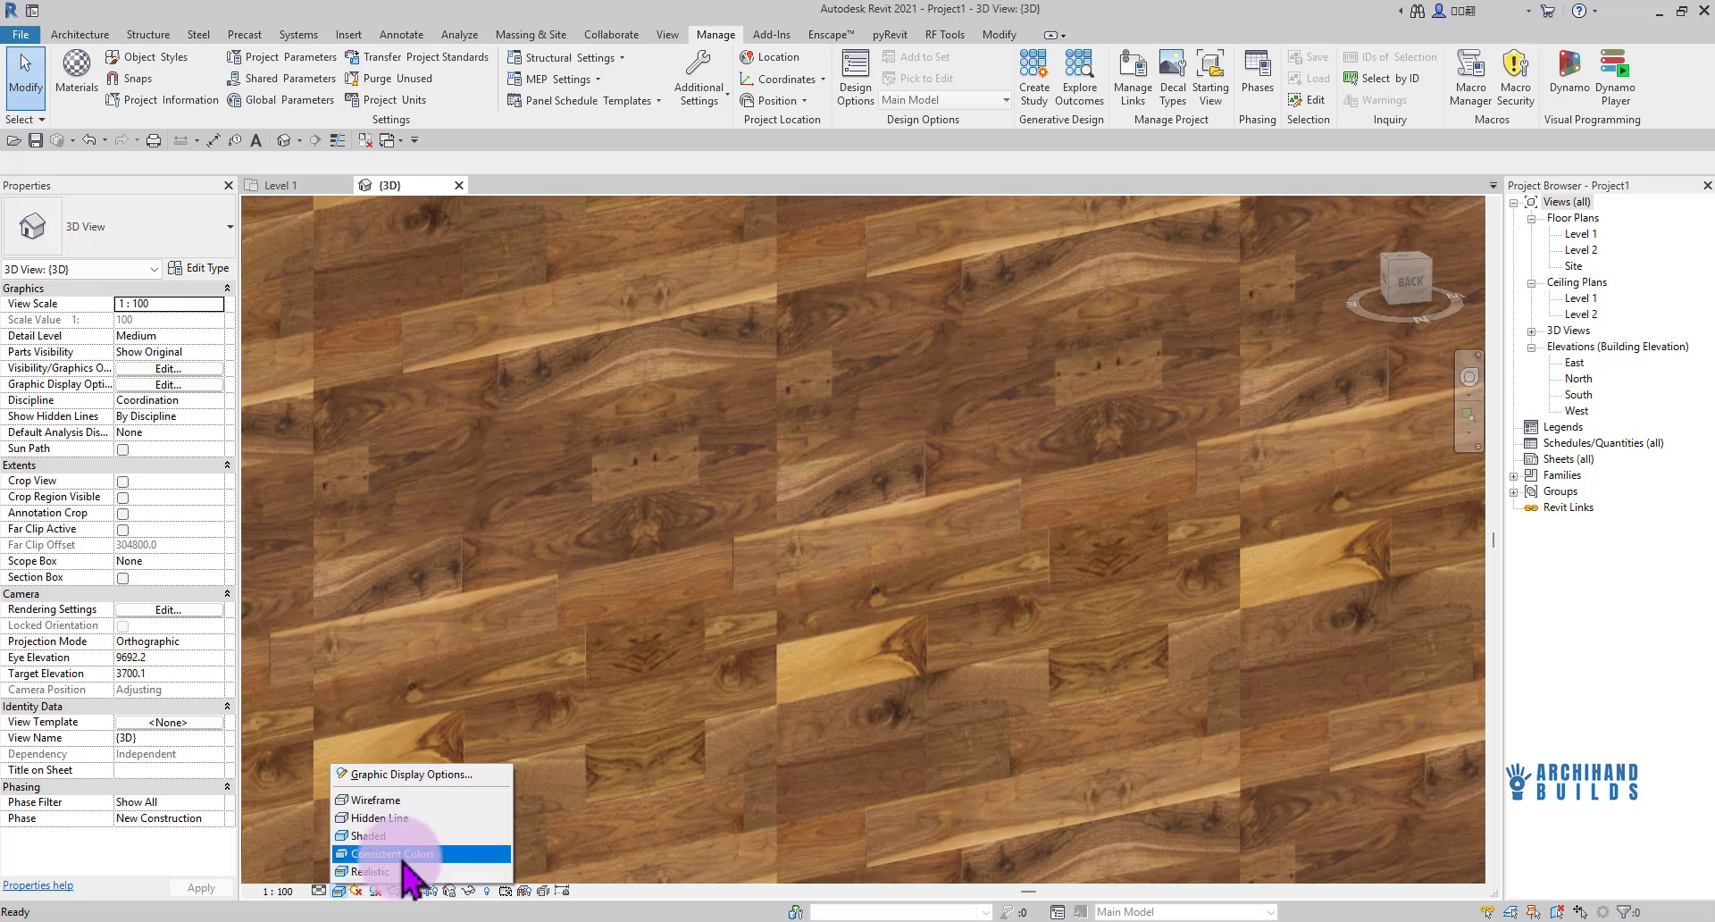
{"action": "left_click", "coordinate": [327, 893]}
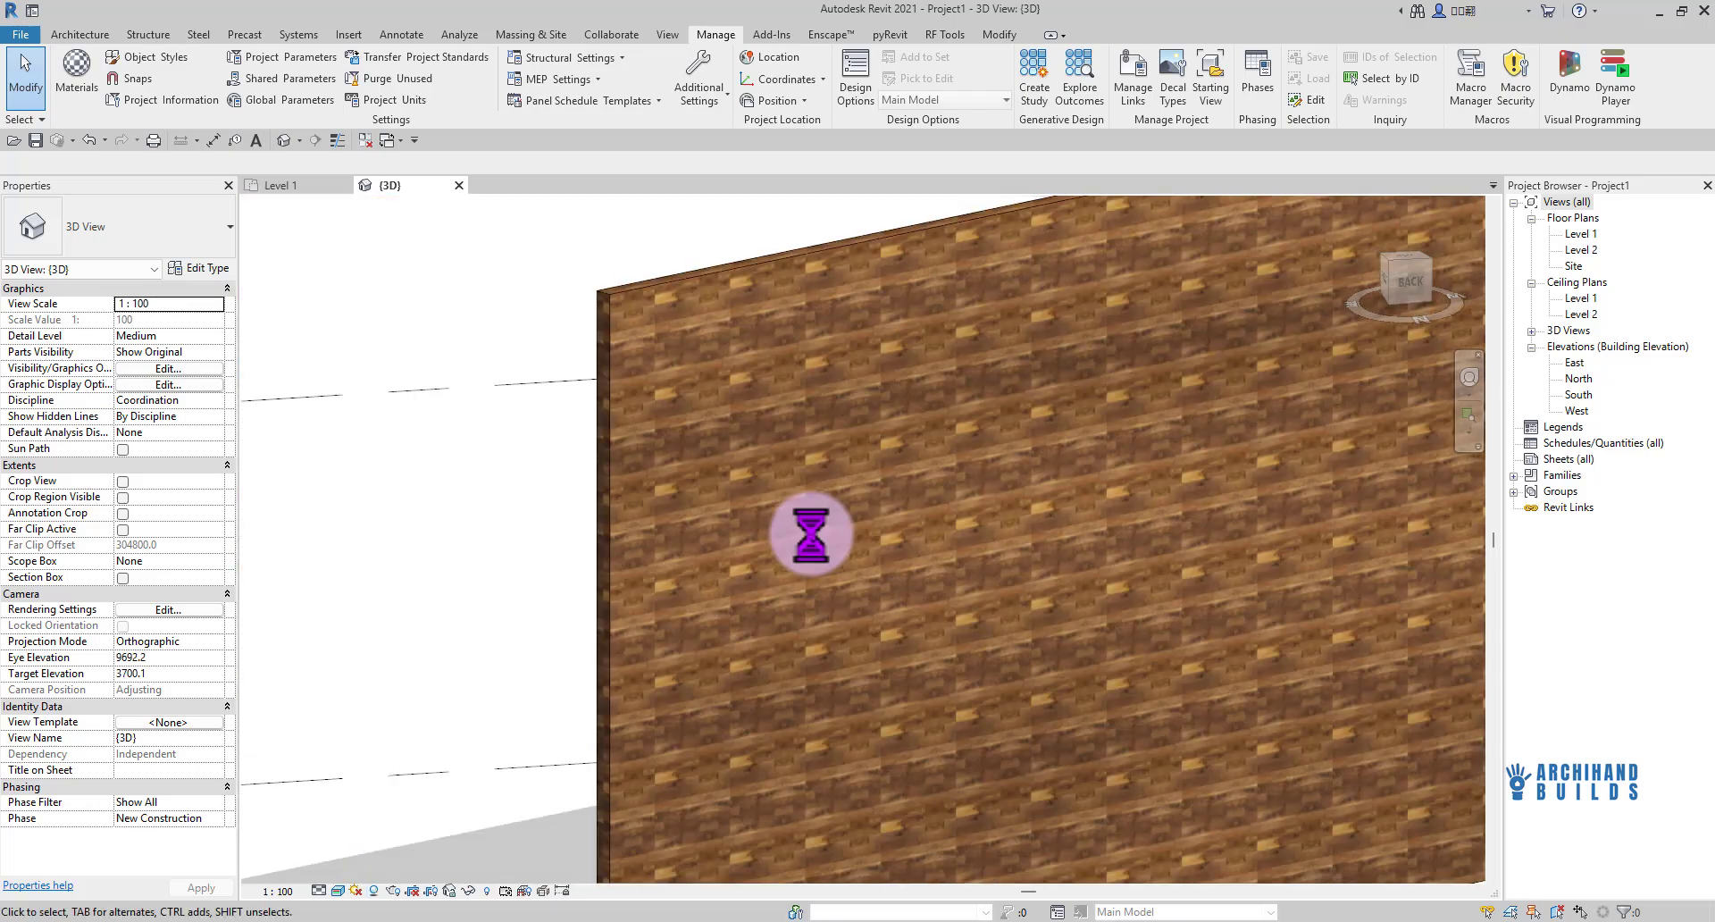
{"action": "middle_click_drag", "start_coordinate": [616, 411], "coordinate": [651, 689], "text": "shift"}
{"action": "scroll", "coordinate": [670, 531], "scroll_direction": "up", "scroll_amount": 8}
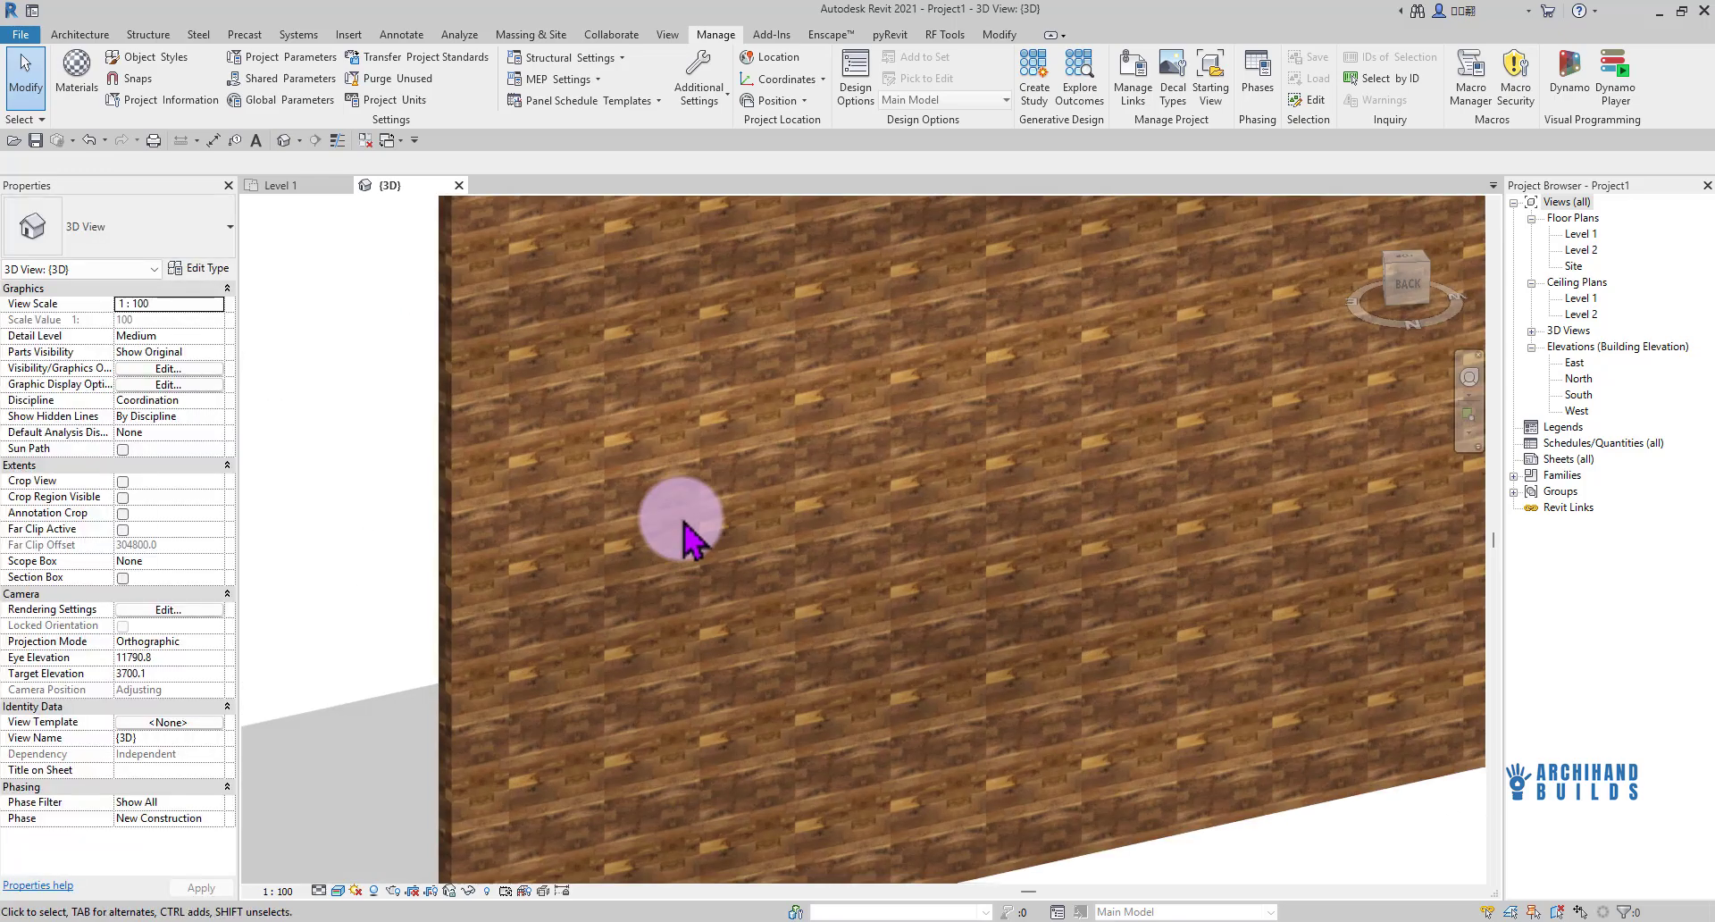
{"action": "scroll", "coordinate": [623, 518], "scroll_direction": "down", "scroll_amount": 4}
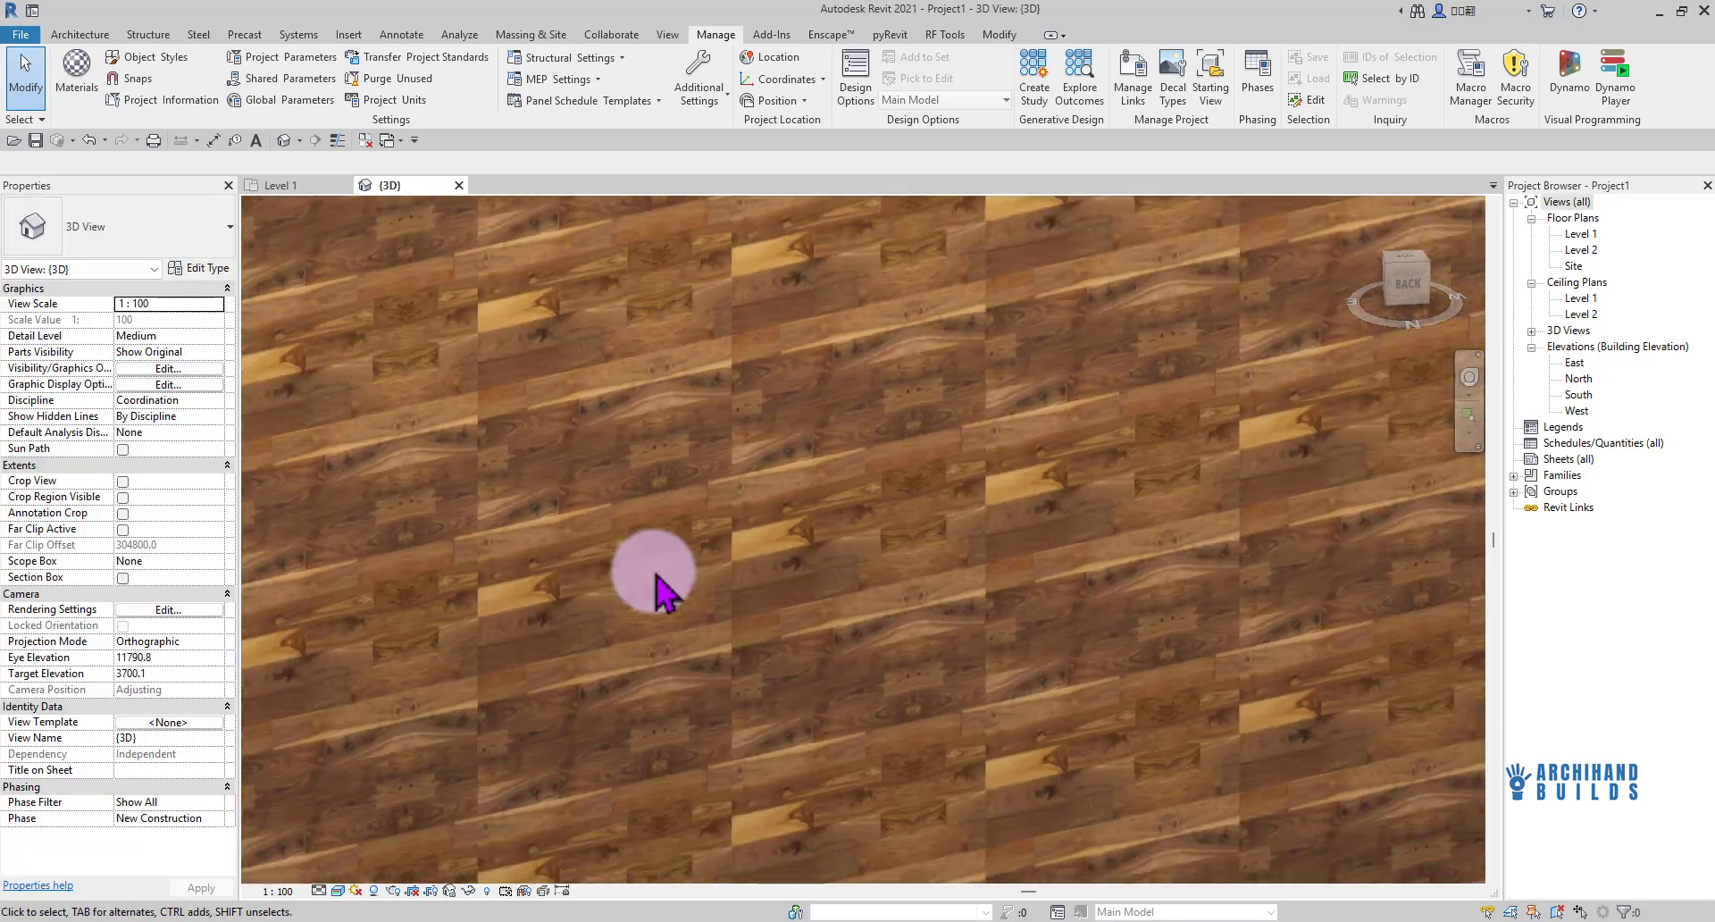
Switch the 3D view to the Consistent Colors visual style and back to Realistic for comparison
{"action": "left_click", "coordinate": [338, 890]}
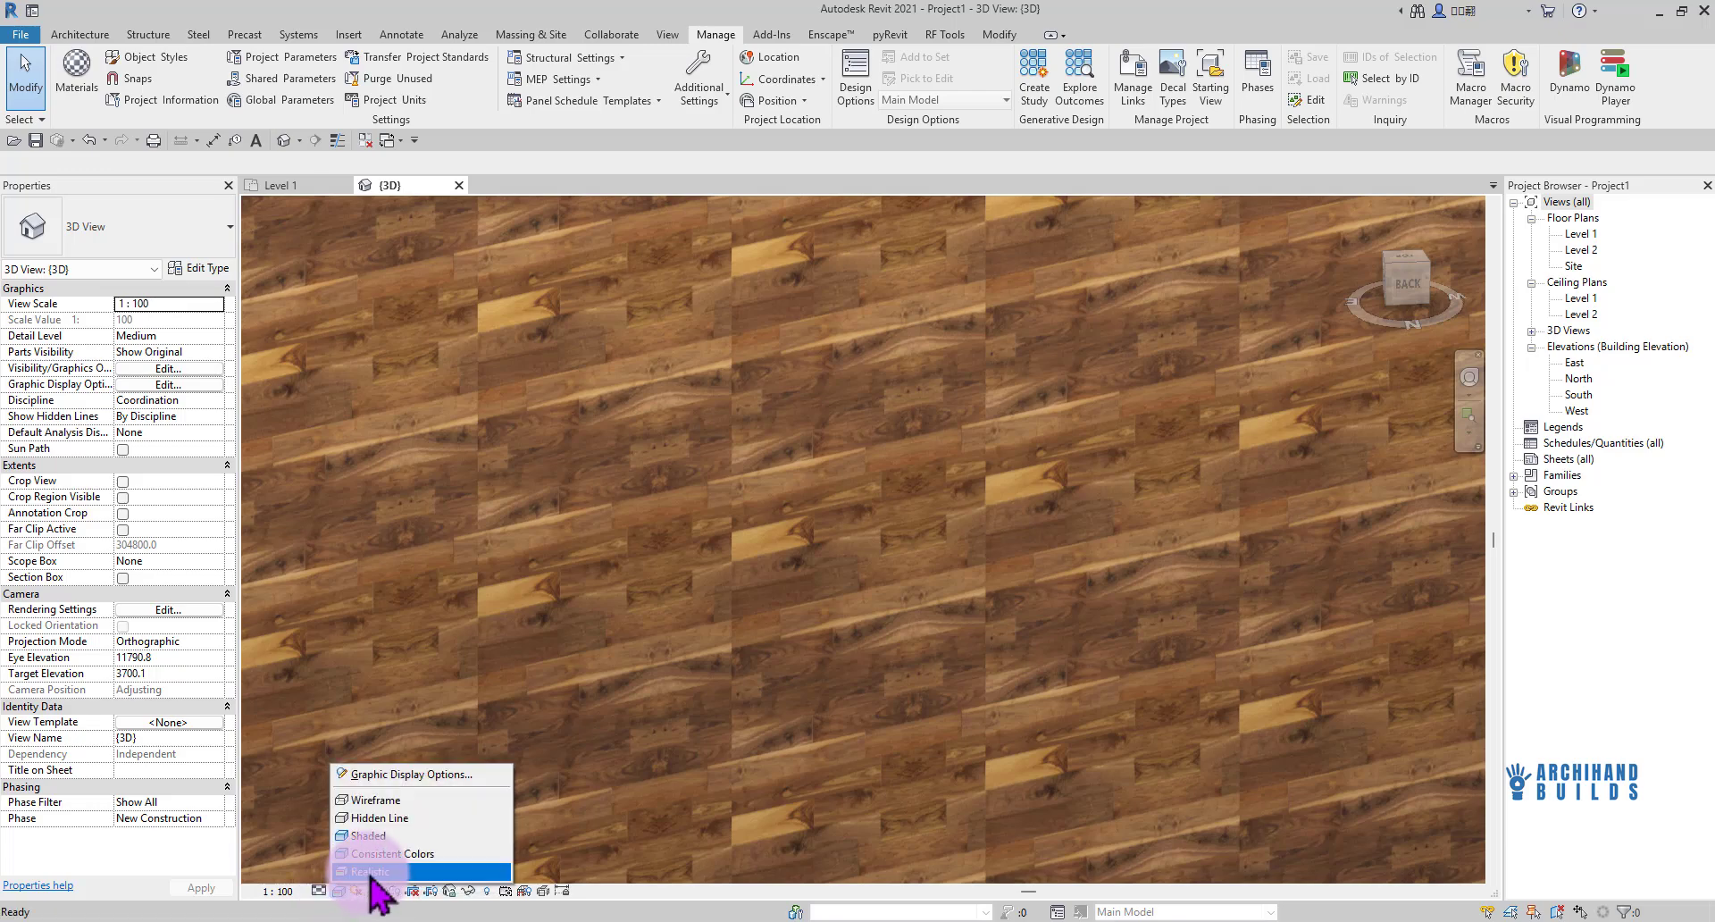
{"action": "left_click", "coordinate": [380, 853]}
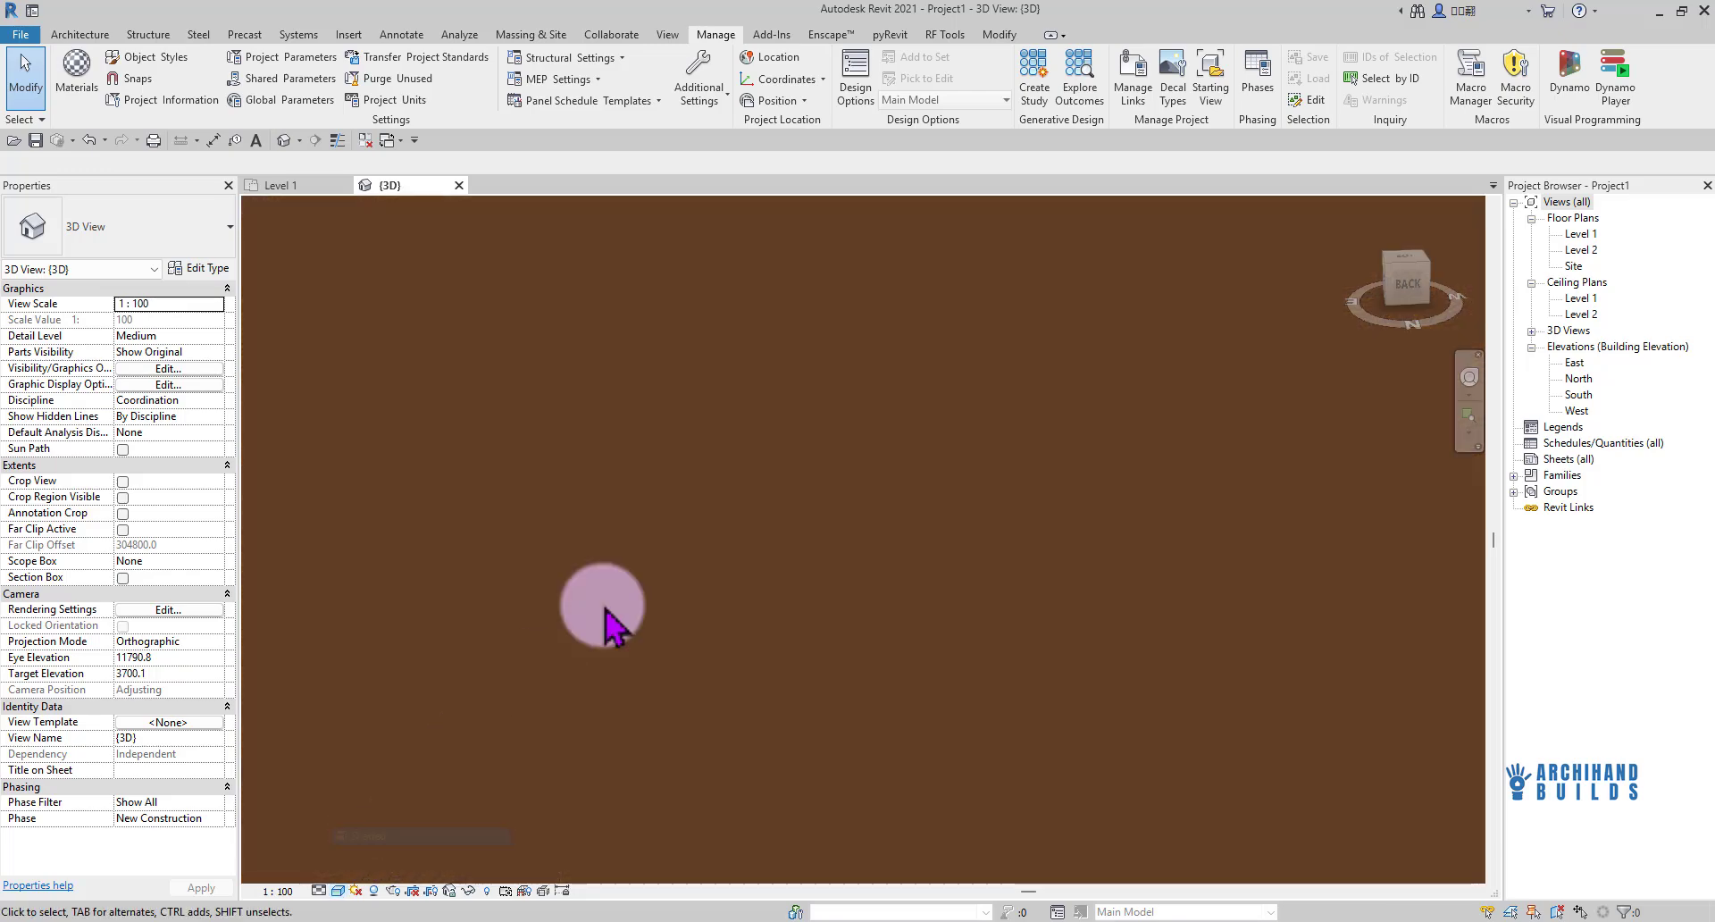
{"action": "left_click", "coordinate": [338, 891]}
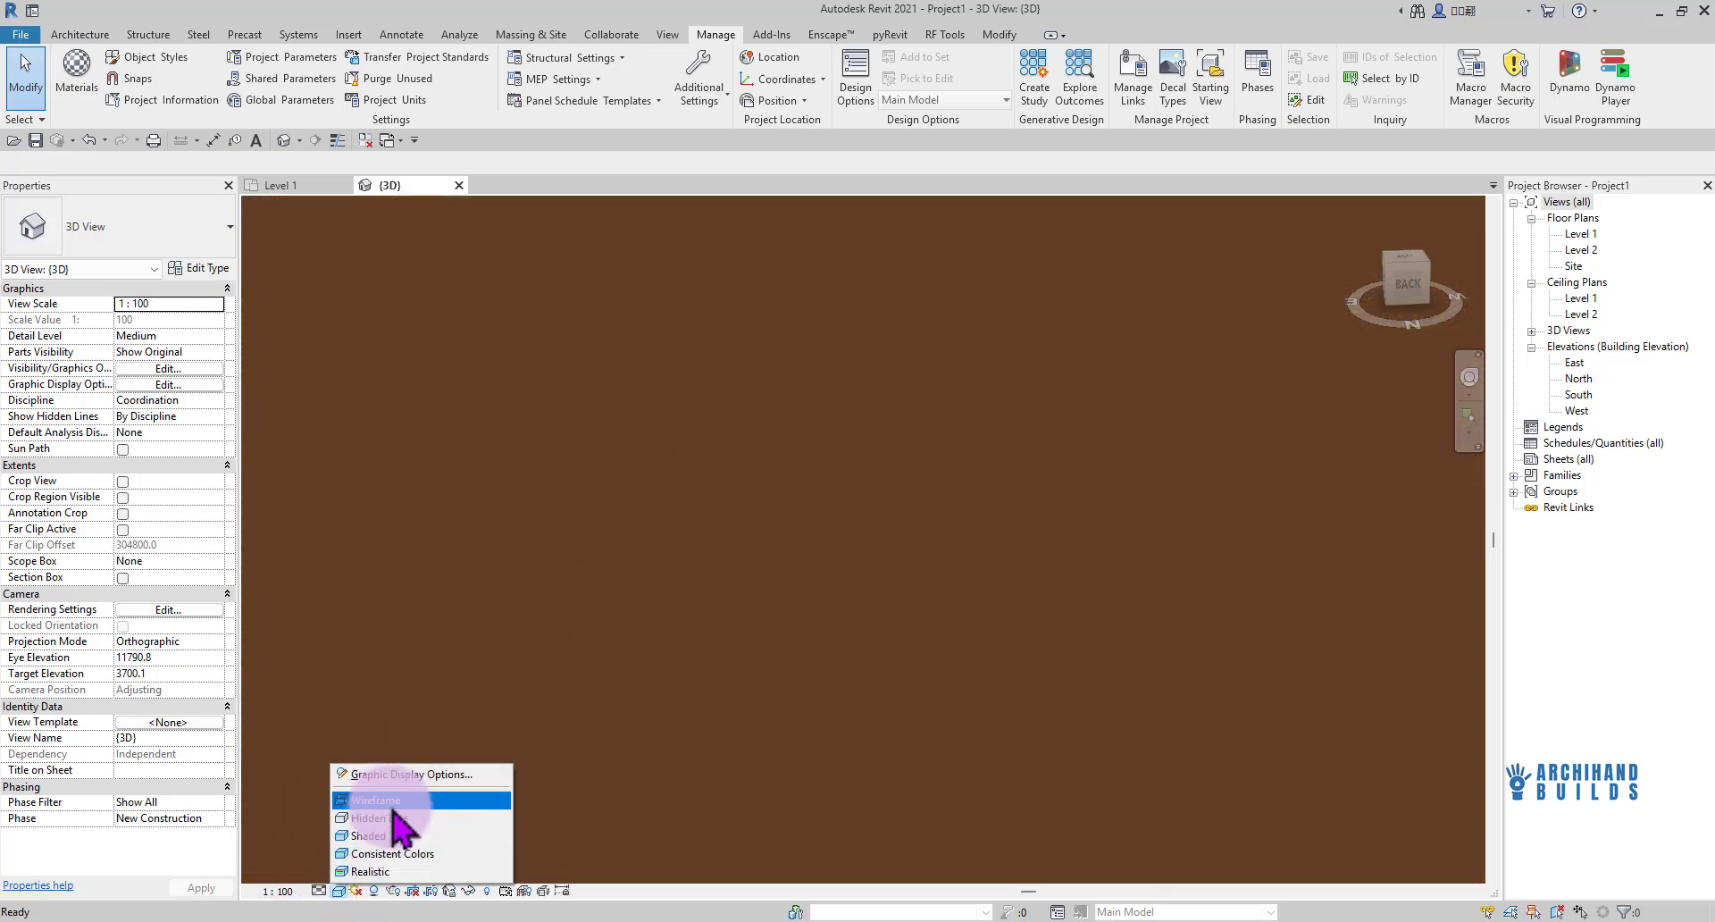
{"action": "left_click", "coordinate": [393, 871]}
Inspect the plank pattern and tiling of the wood texture, from the whole wall down to close detail
{"action": "scroll", "coordinate": [640, 479], "scroll_direction": "down", "scroll_amount": 3}
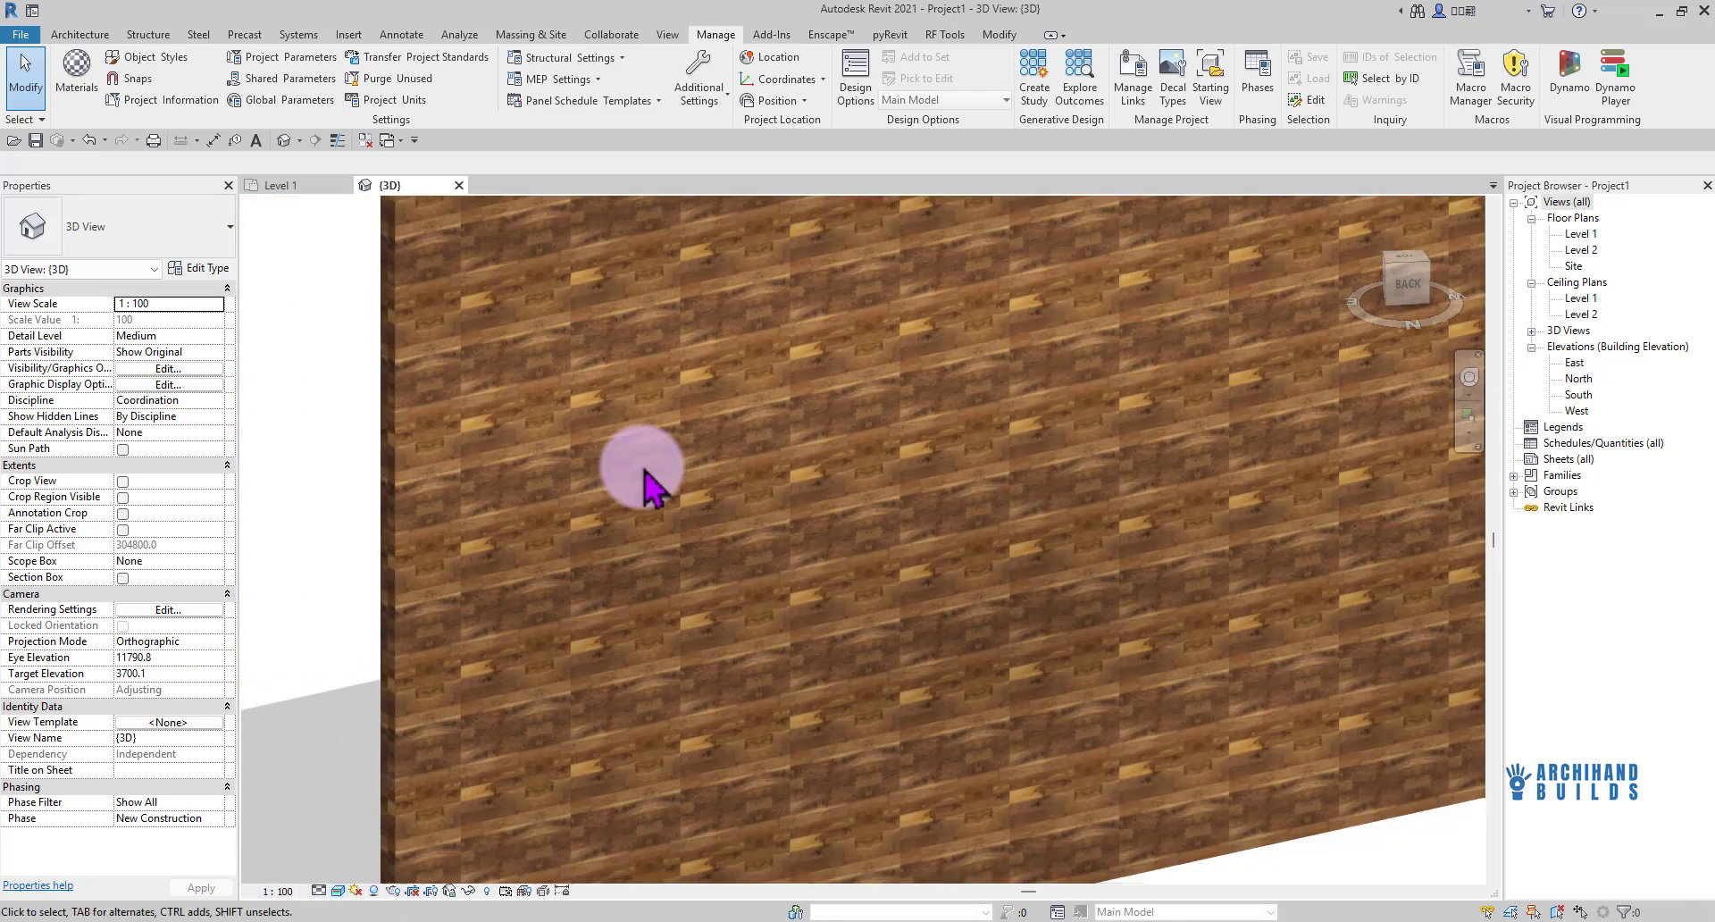
{"action": "scroll", "coordinate": [908, 582], "scroll_direction": "down", "scroll_amount": 2}
{"action": "scroll", "coordinate": [765, 574], "scroll_direction": "up", "scroll_amount": 5}
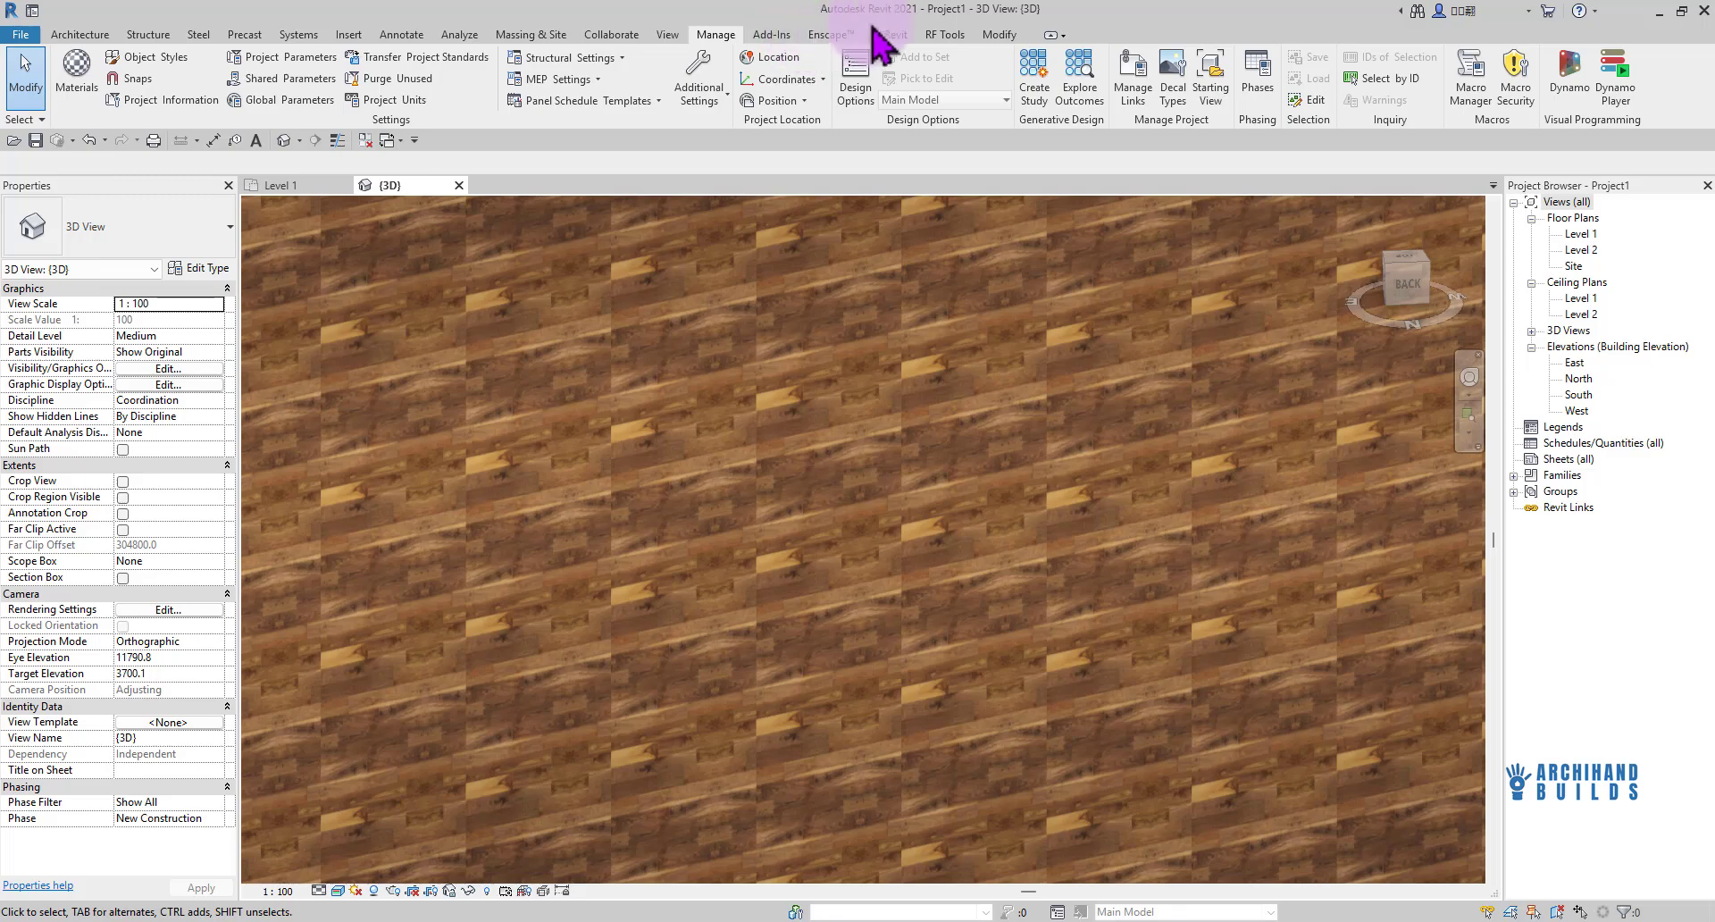
{"action": "scroll", "coordinate": [754, 528], "scroll_direction": "up", "scroll_amount": 5}
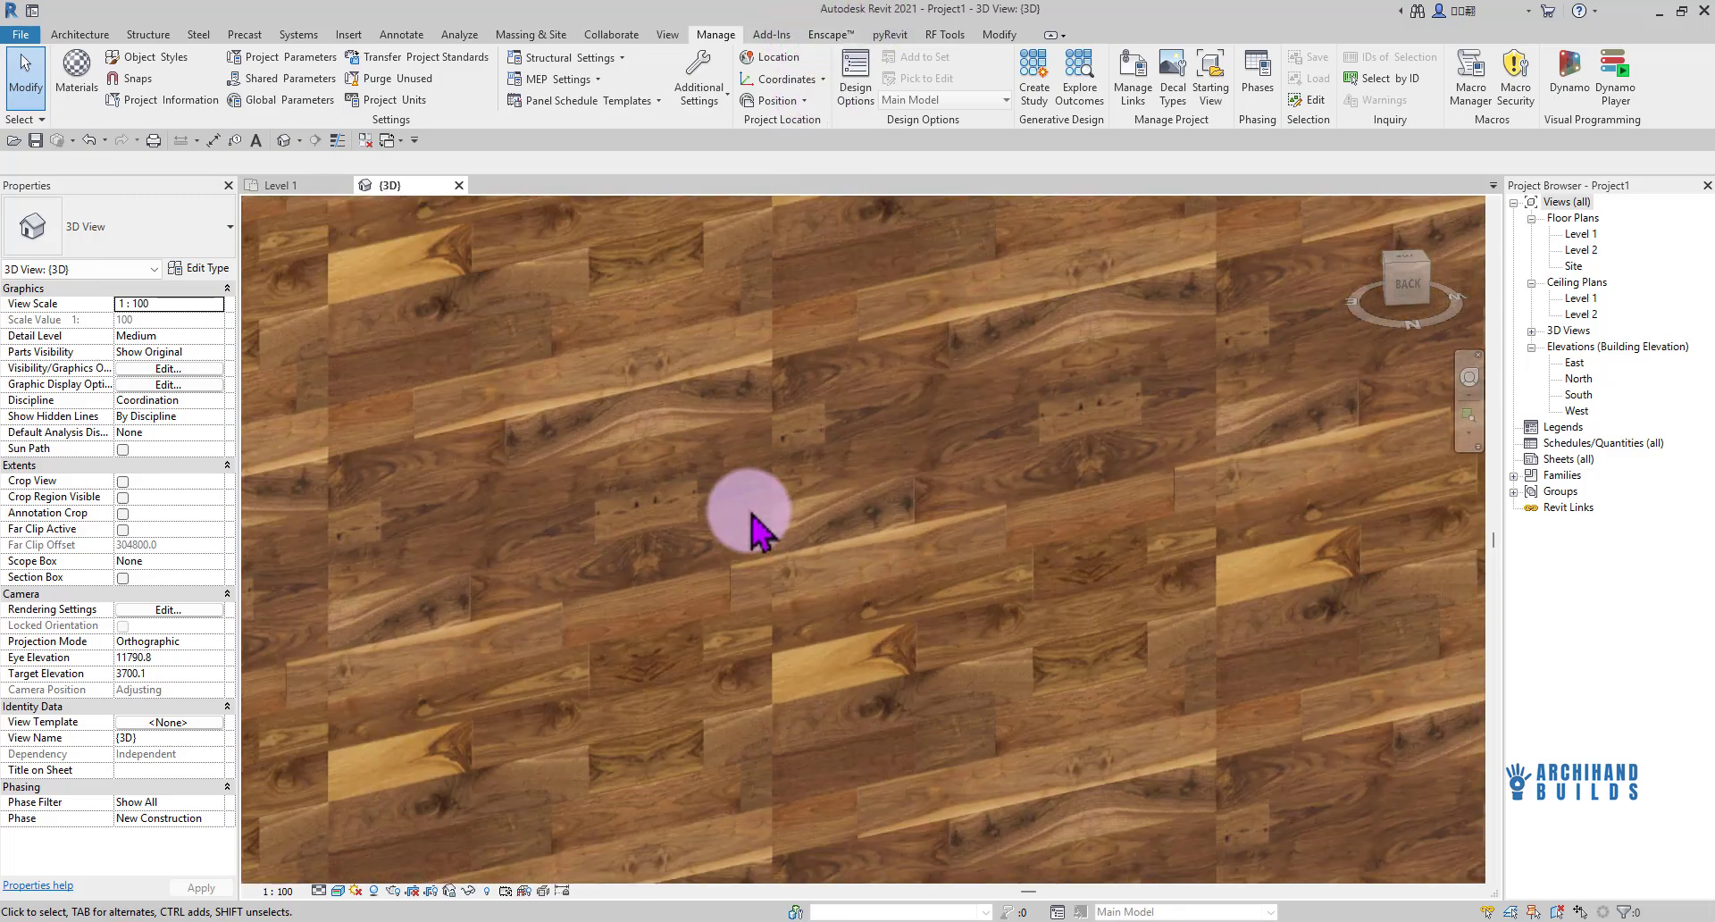
{"action": "scroll", "coordinate": [754, 528], "scroll_direction": "down", "scroll_amount": 8}
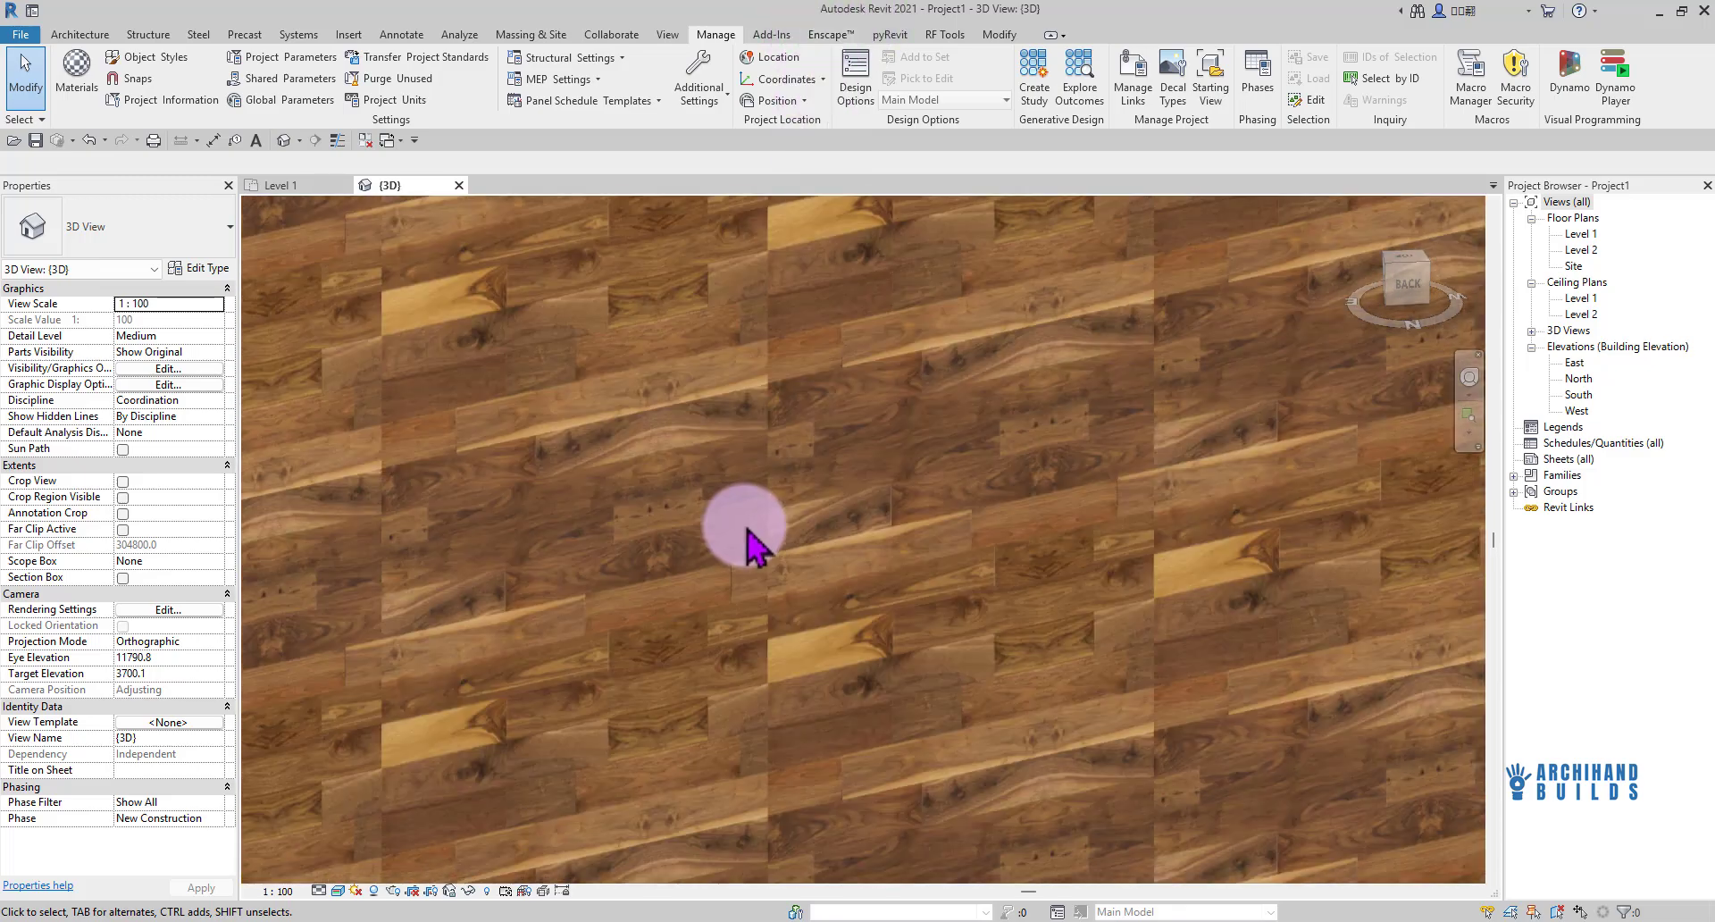
{"action": "middle_click_drag", "start_coordinate": [857, 534], "coordinate": [922, 581]}
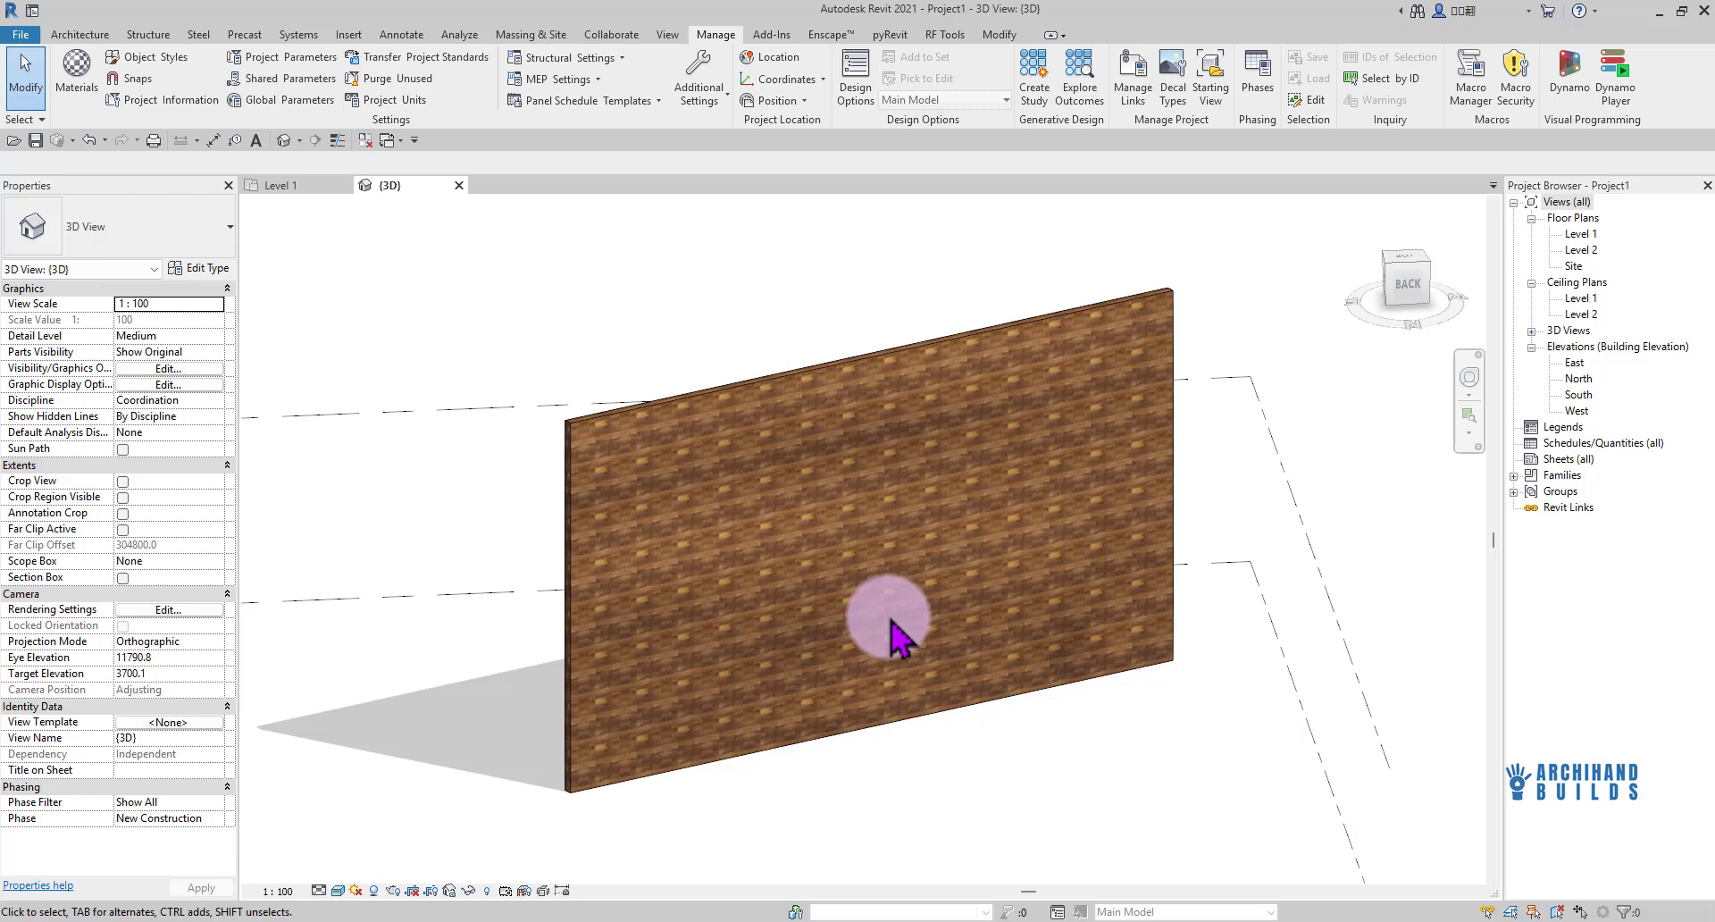
{"action": "scroll", "coordinate": [896, 636], "scroll_direction": "up", "scroll_amount": 5}
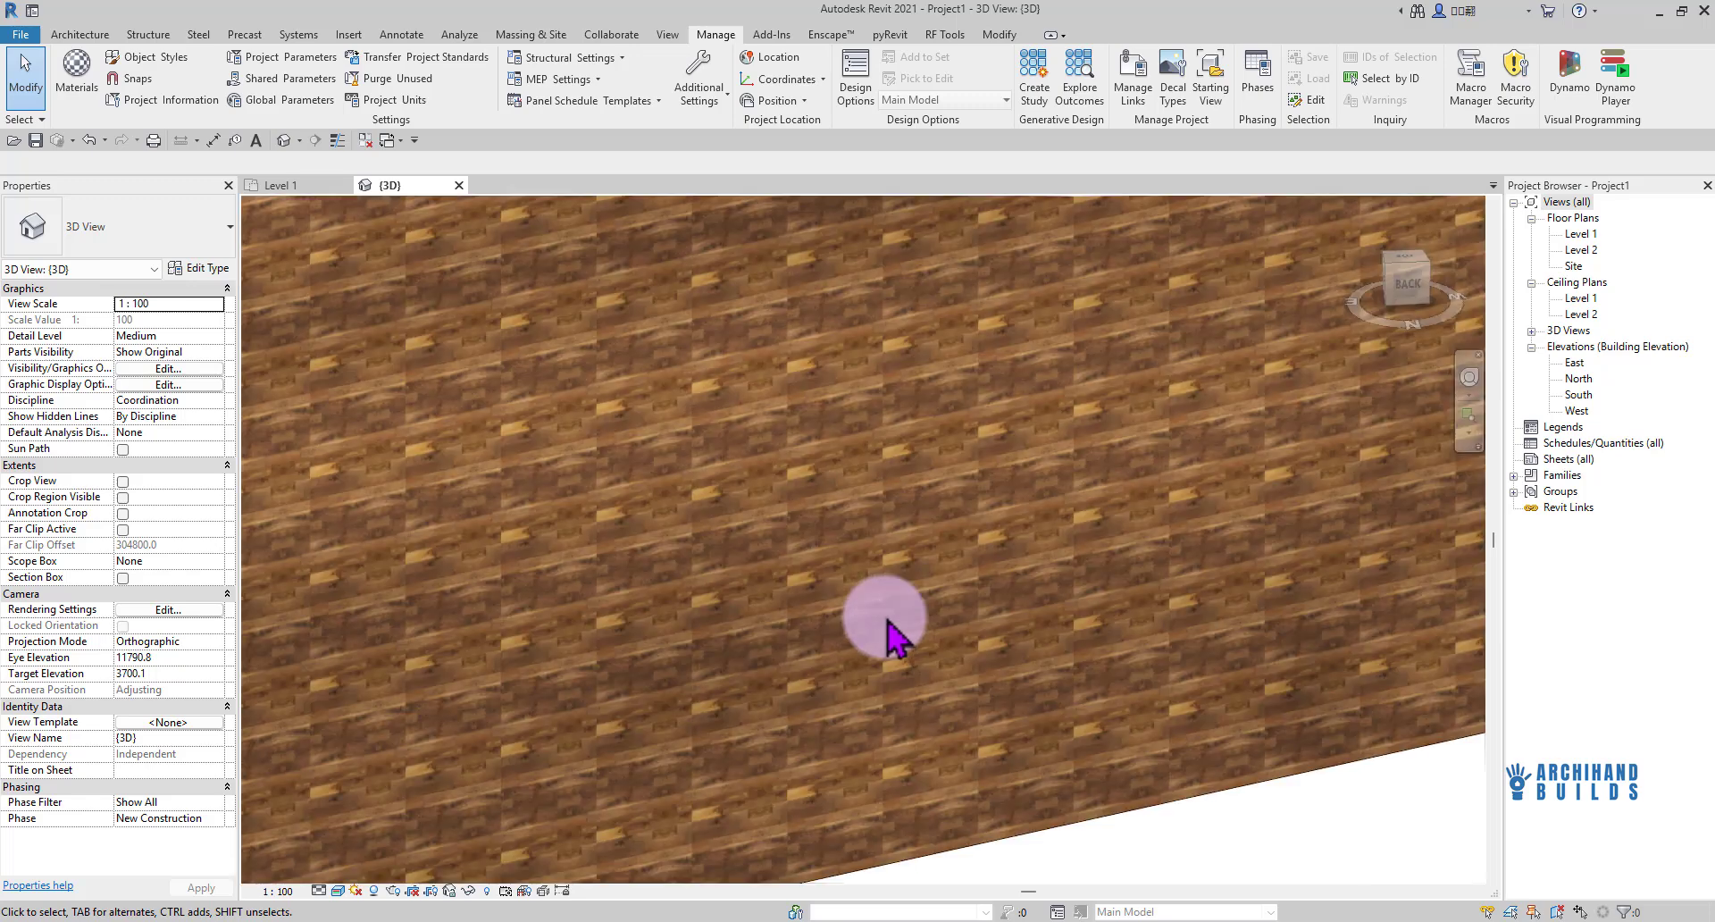
{"action": "scroll", "coordinate": [655, 575], "scroll_direction": "up", "scroll_amount": 3}
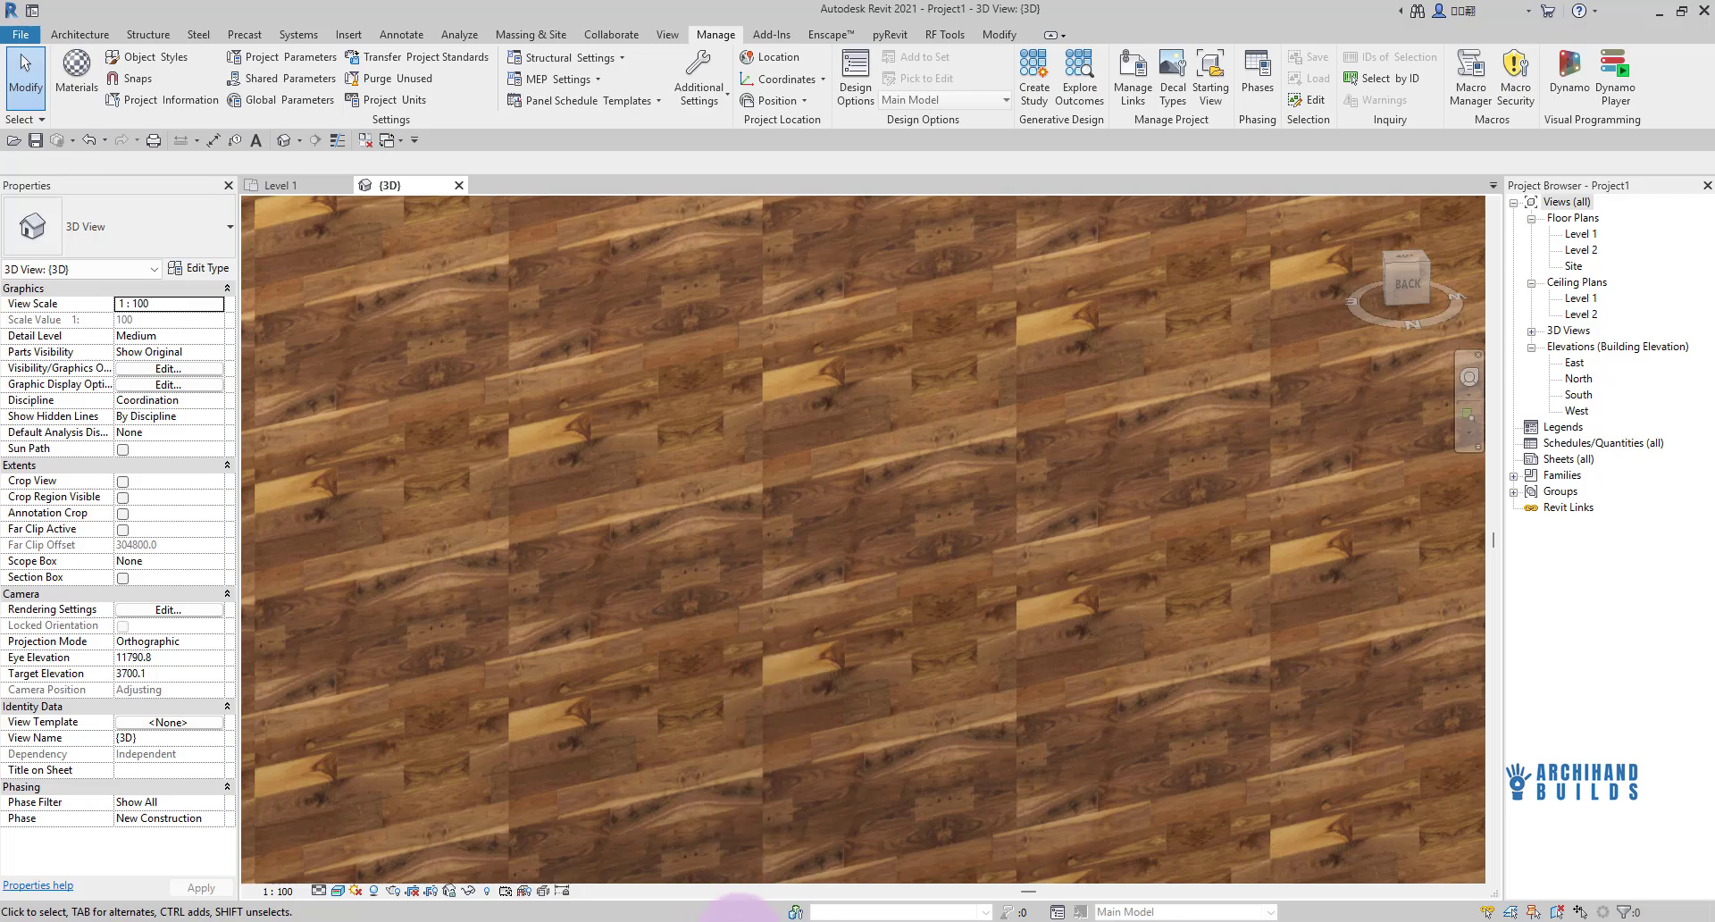
Switch to Chrome and search Google for "WOOD SEAMLESS TEXTURE"
{"action": "left_click", "coordinate": [740, 917]}
{"action": "left_click", "coordinate": [601, 352]}
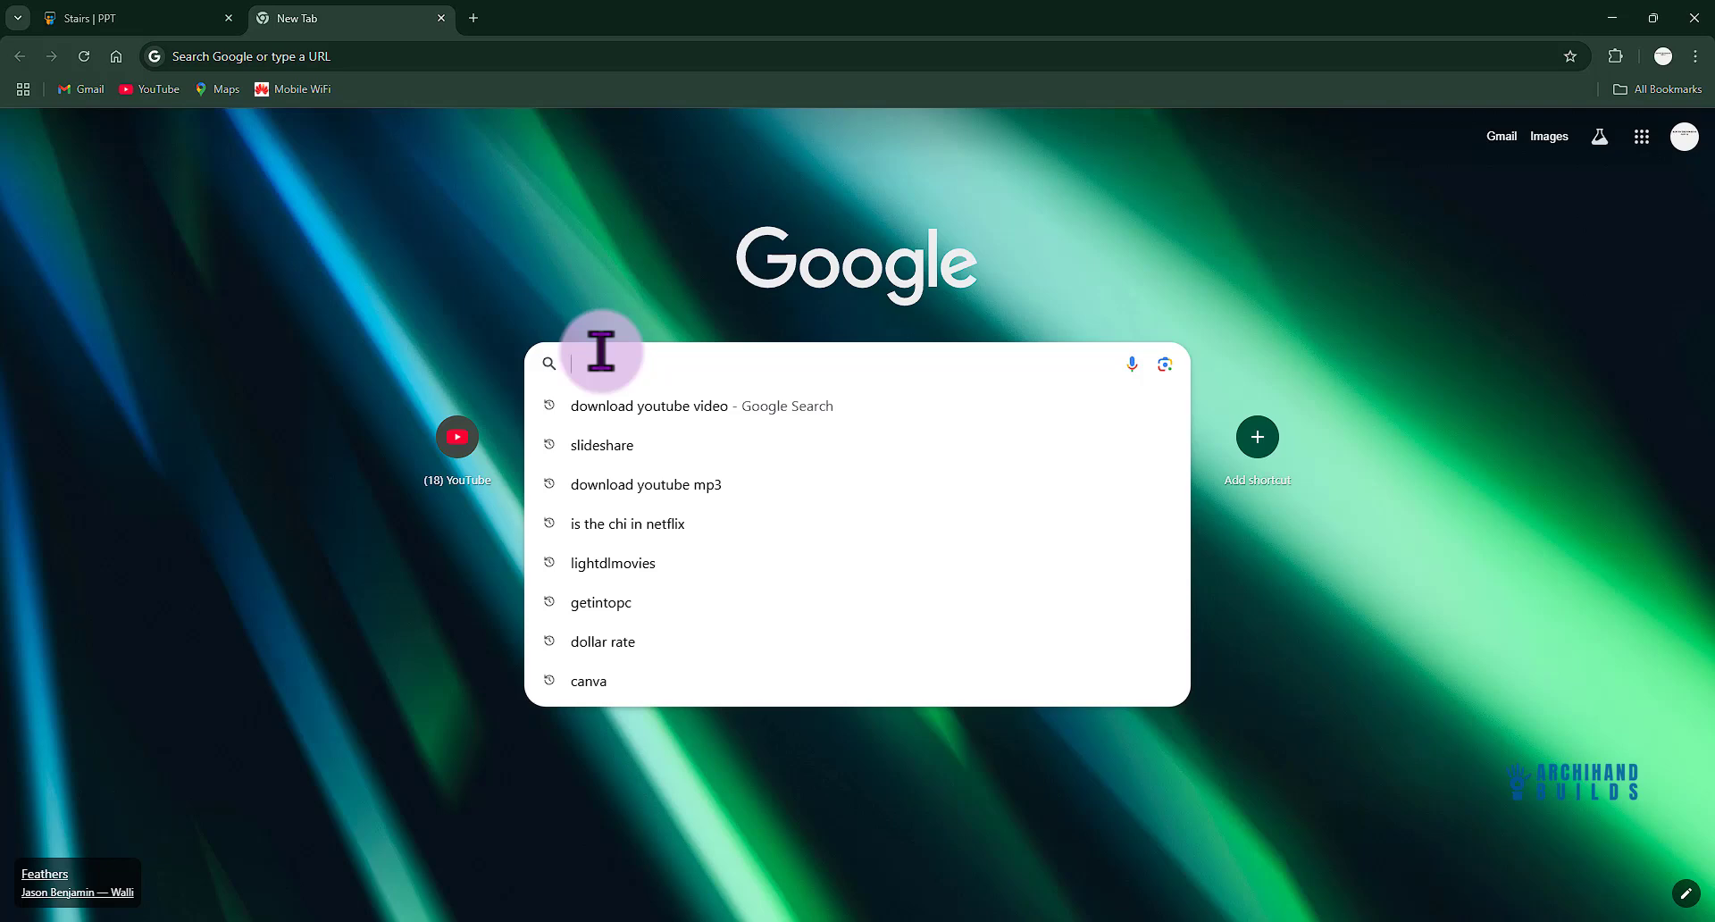
{"action": "type", "text": "WOOD"}
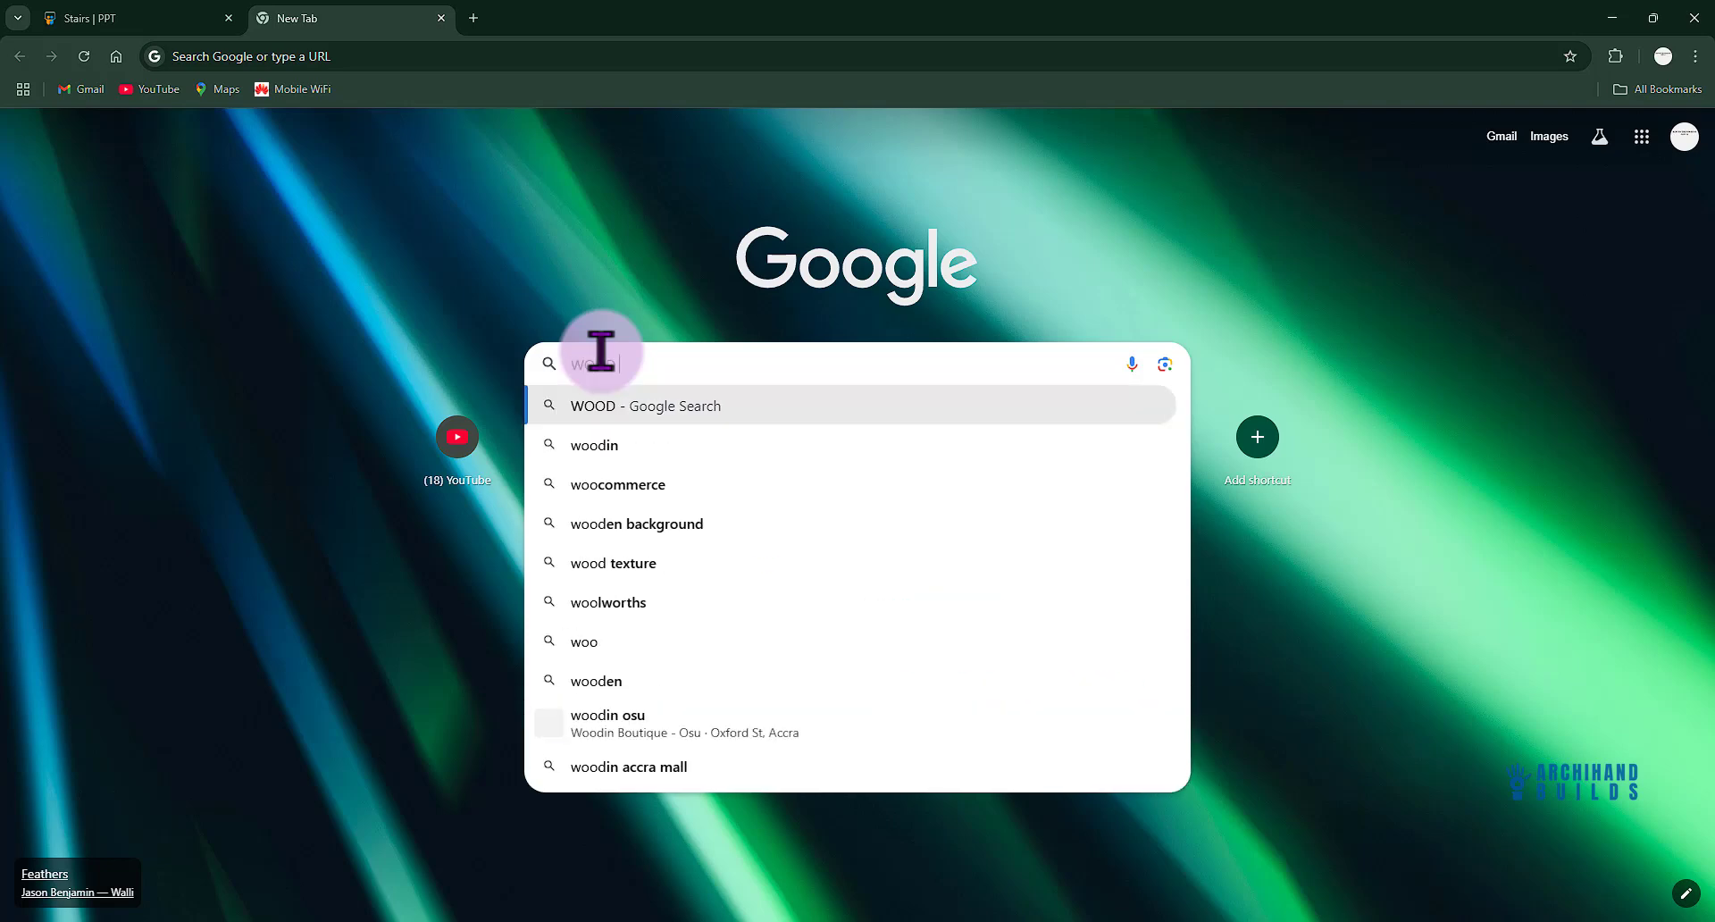
{"action": "type", "text": " SEA"}
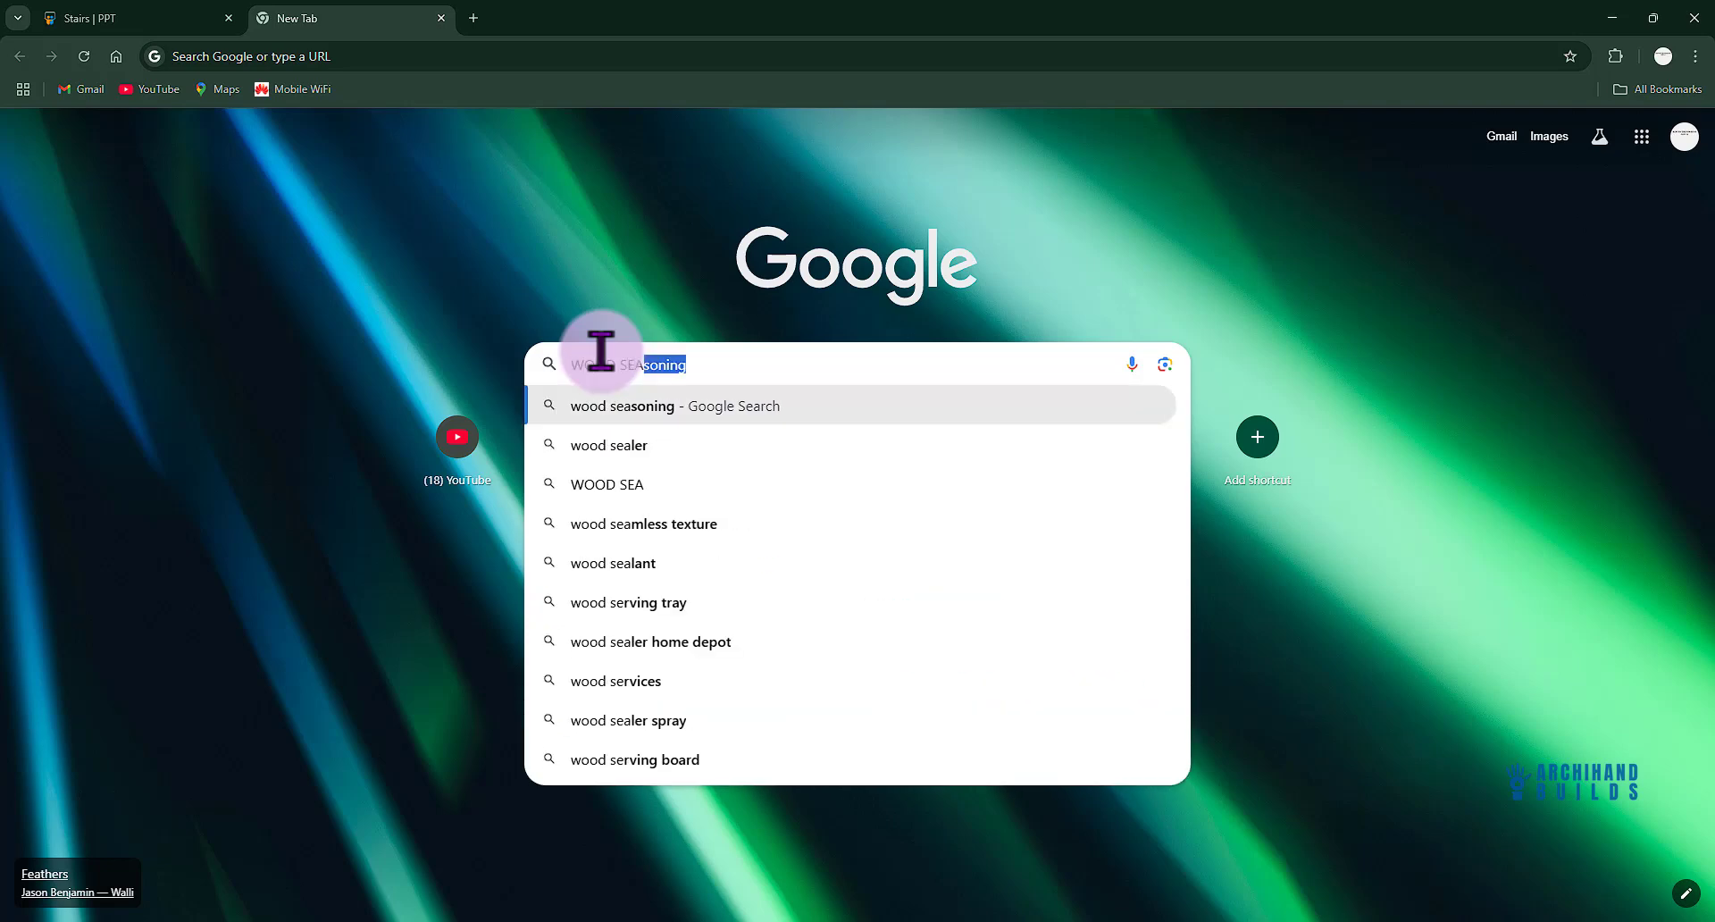
{"action": "type", "text": "MLESS "}
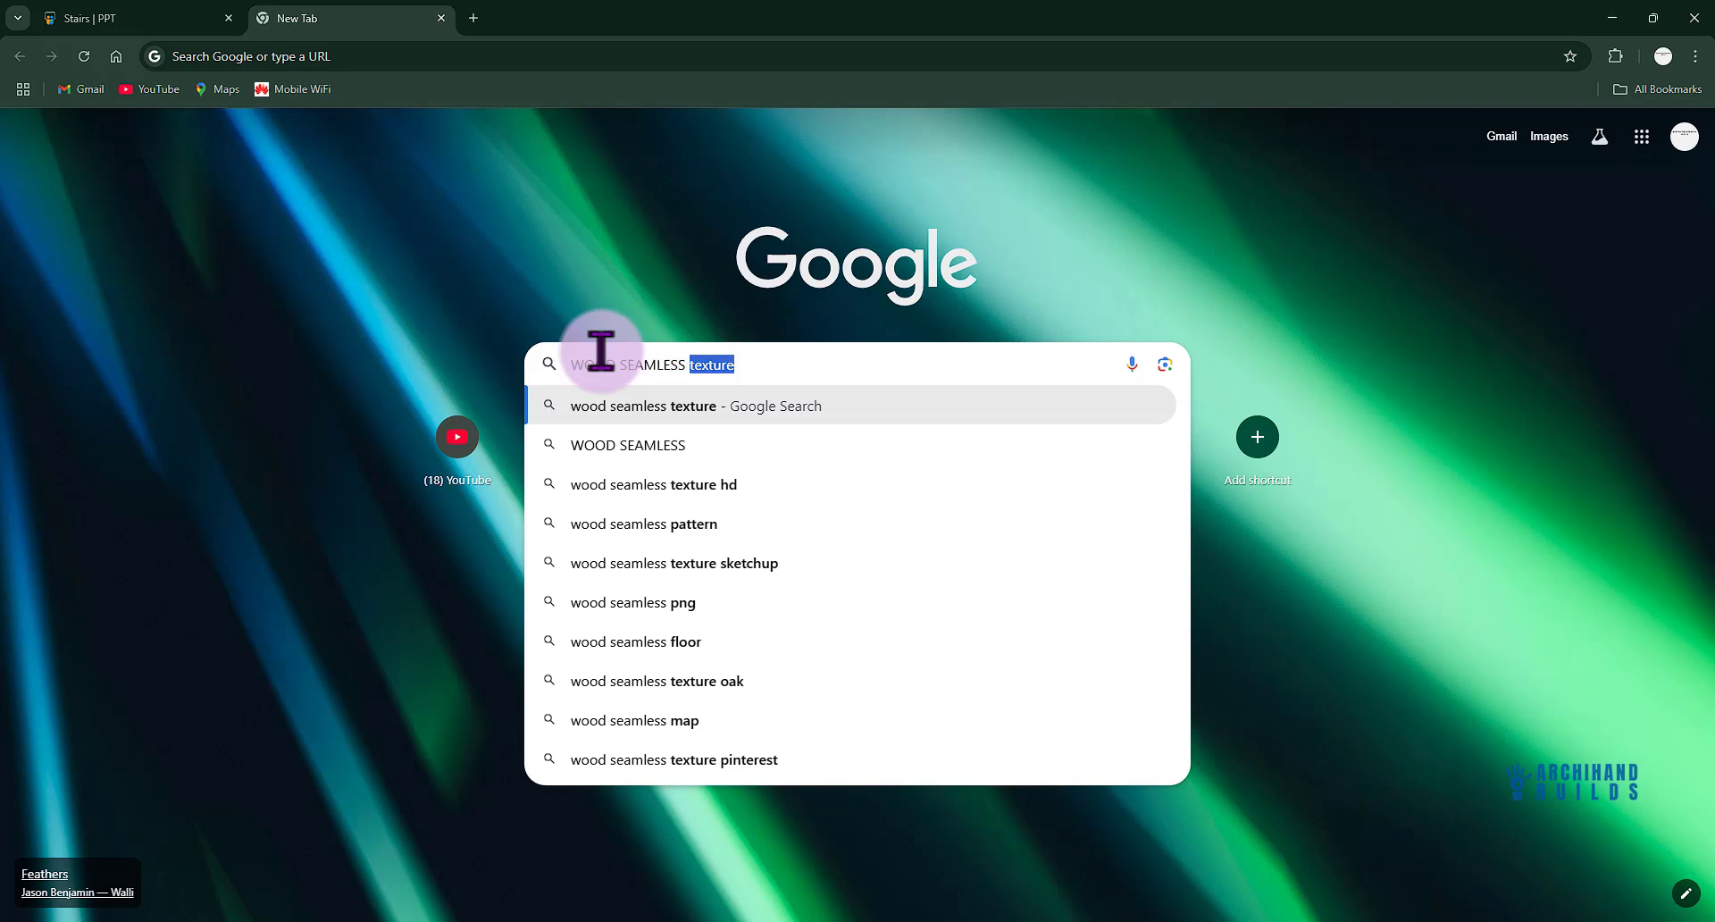
{"action": "type", "text": "TEXTURE"}
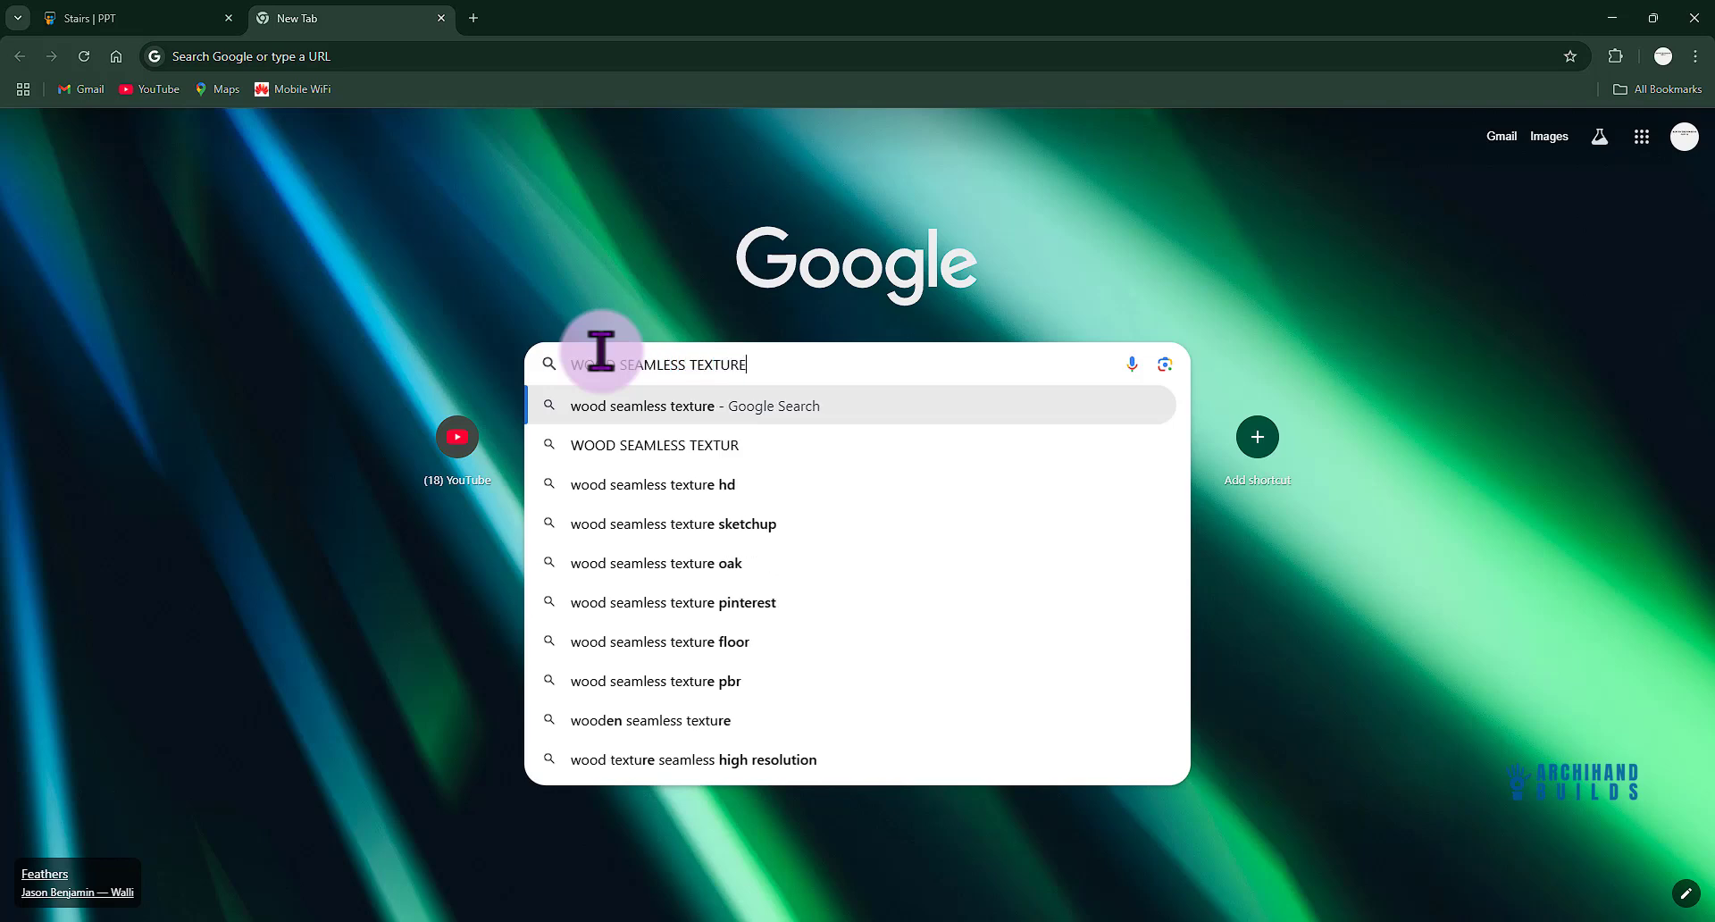
{"action": "key", "text": "Return"}
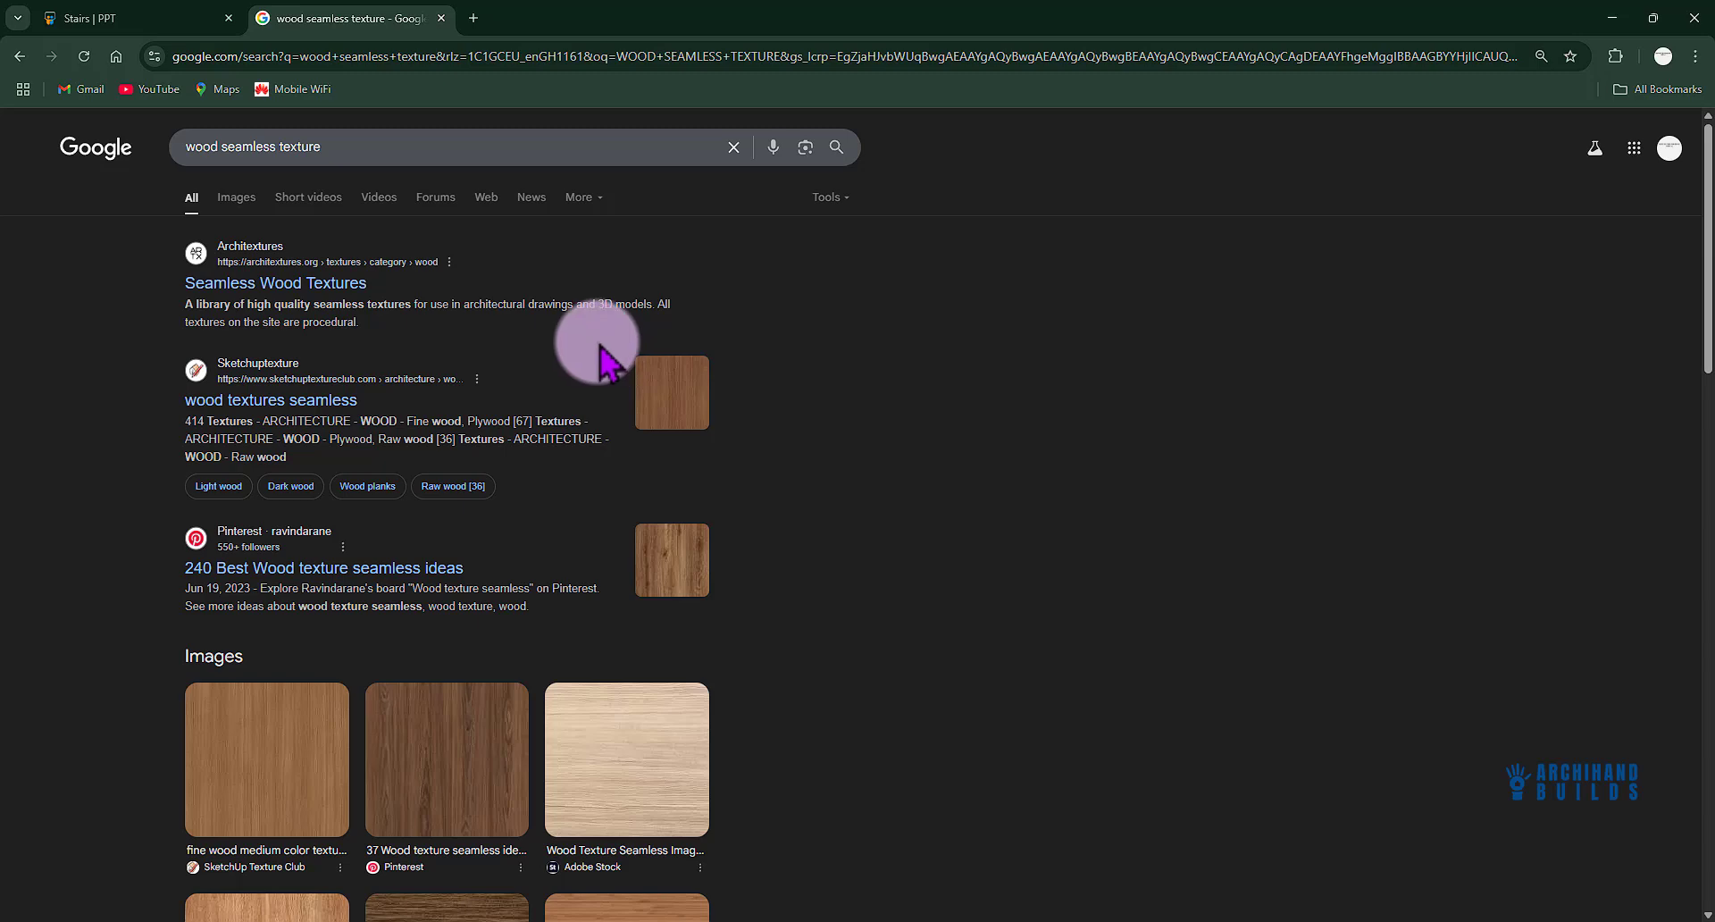
Show the image results for the wood texture search and browse through them
{"action": "left_click", "coordinate": [236, 197]}
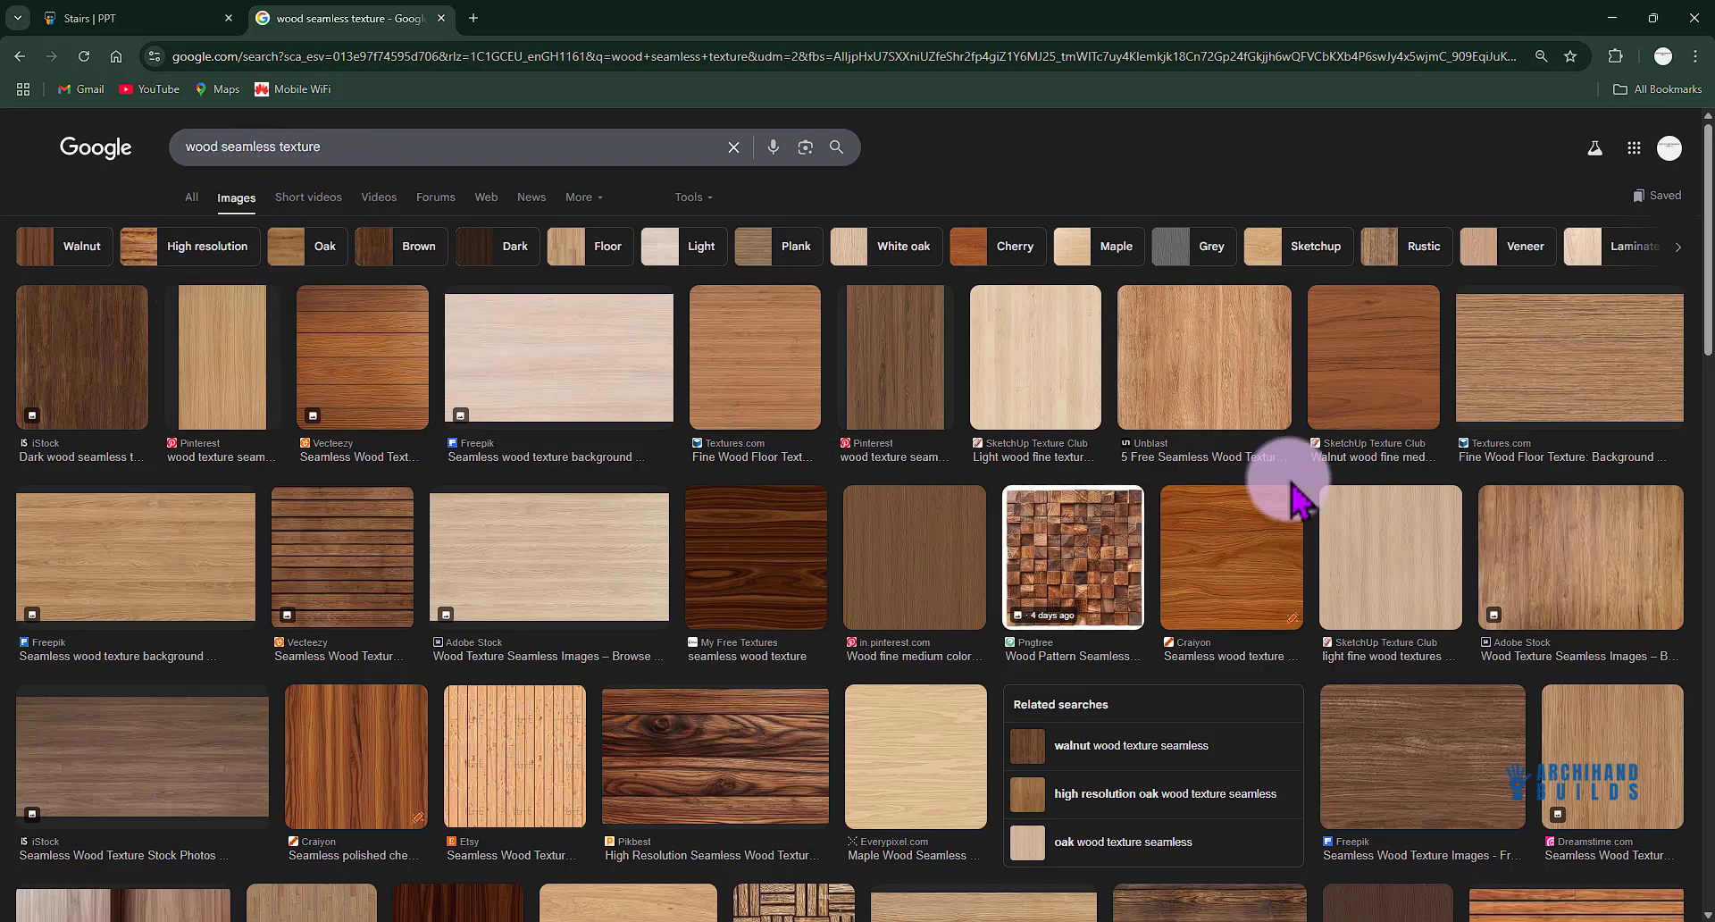
{"action": "scroll", "coordinate": [1293, 489], "scroll_direction": "down", "scroll_amount": 5}
{"action": "scroll", "coordinate": [352, 356], "scroll_direction": "up", "scroll_amount": 5}
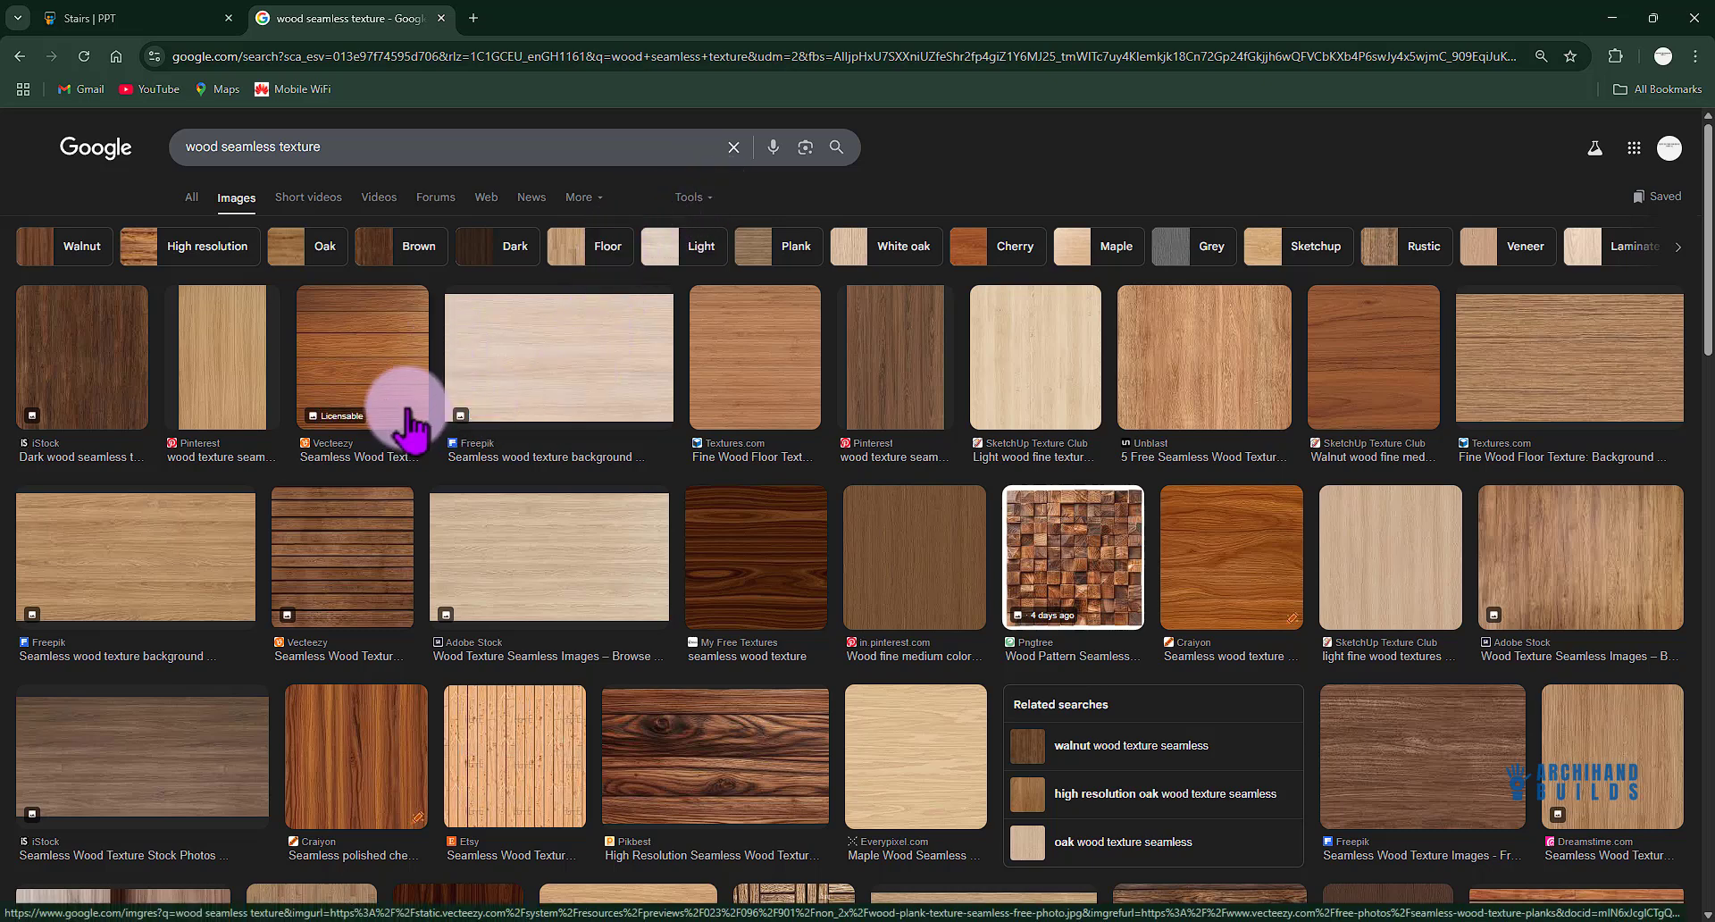
Refine the image search to "wood seamless texture FREE"
{"action": "left_click", "coordinate": [385, 150]}
{"action": "type", "text": "FR"}
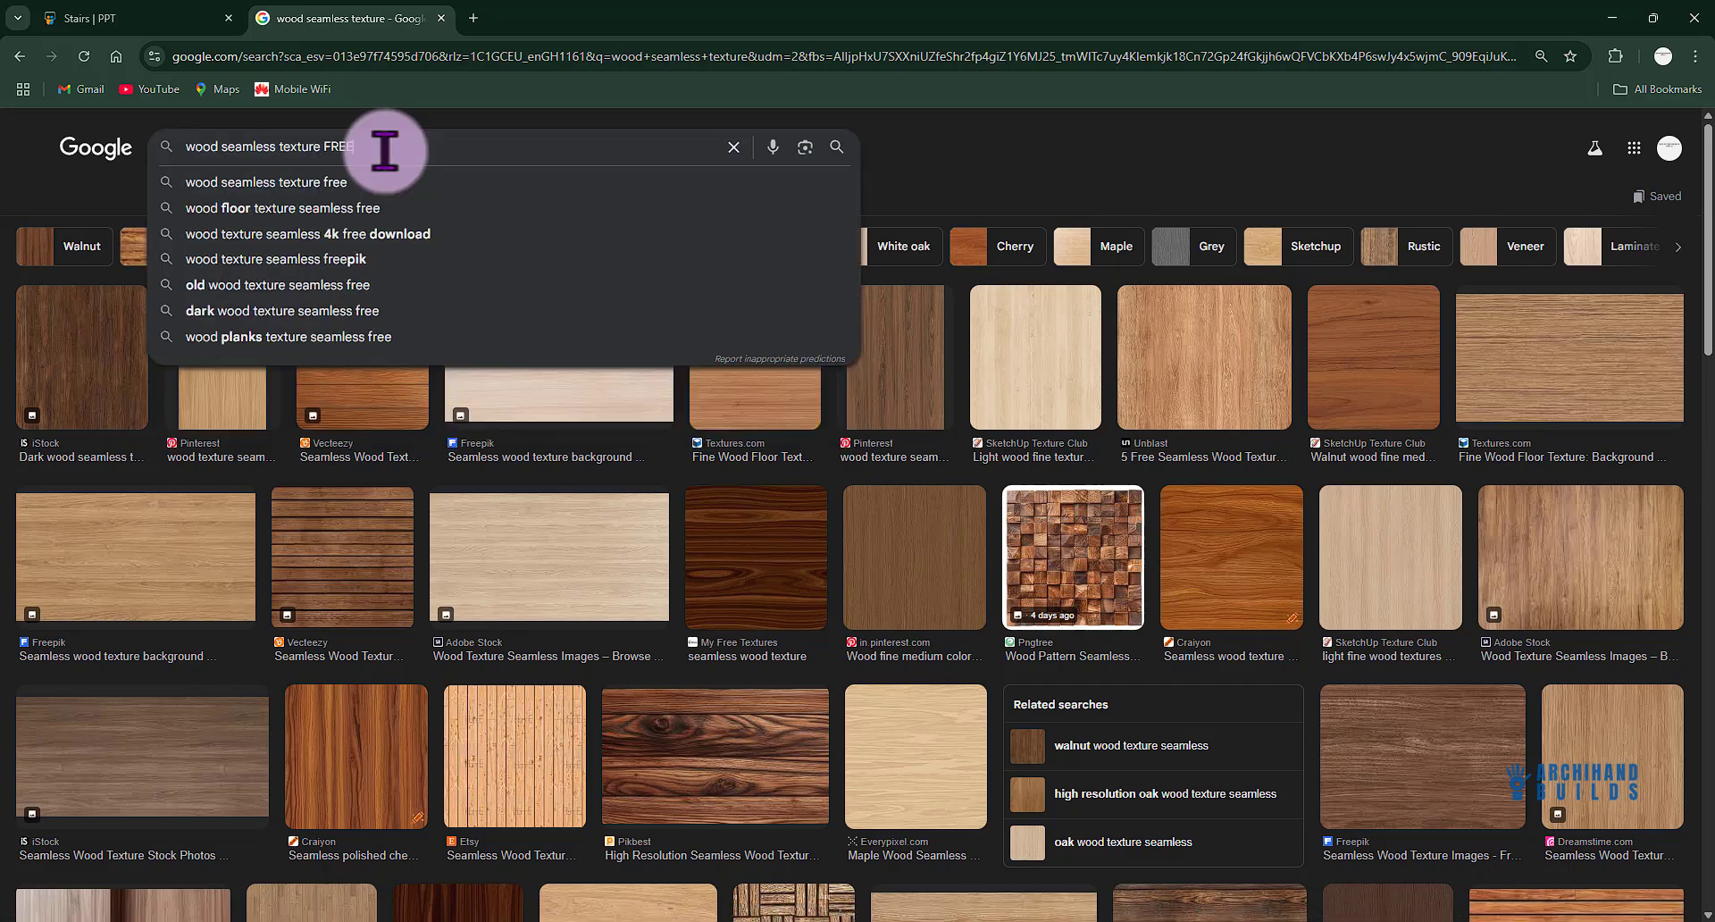
{"action": "type", "text": "EE"}
{"action": "key", "text": "Return"}
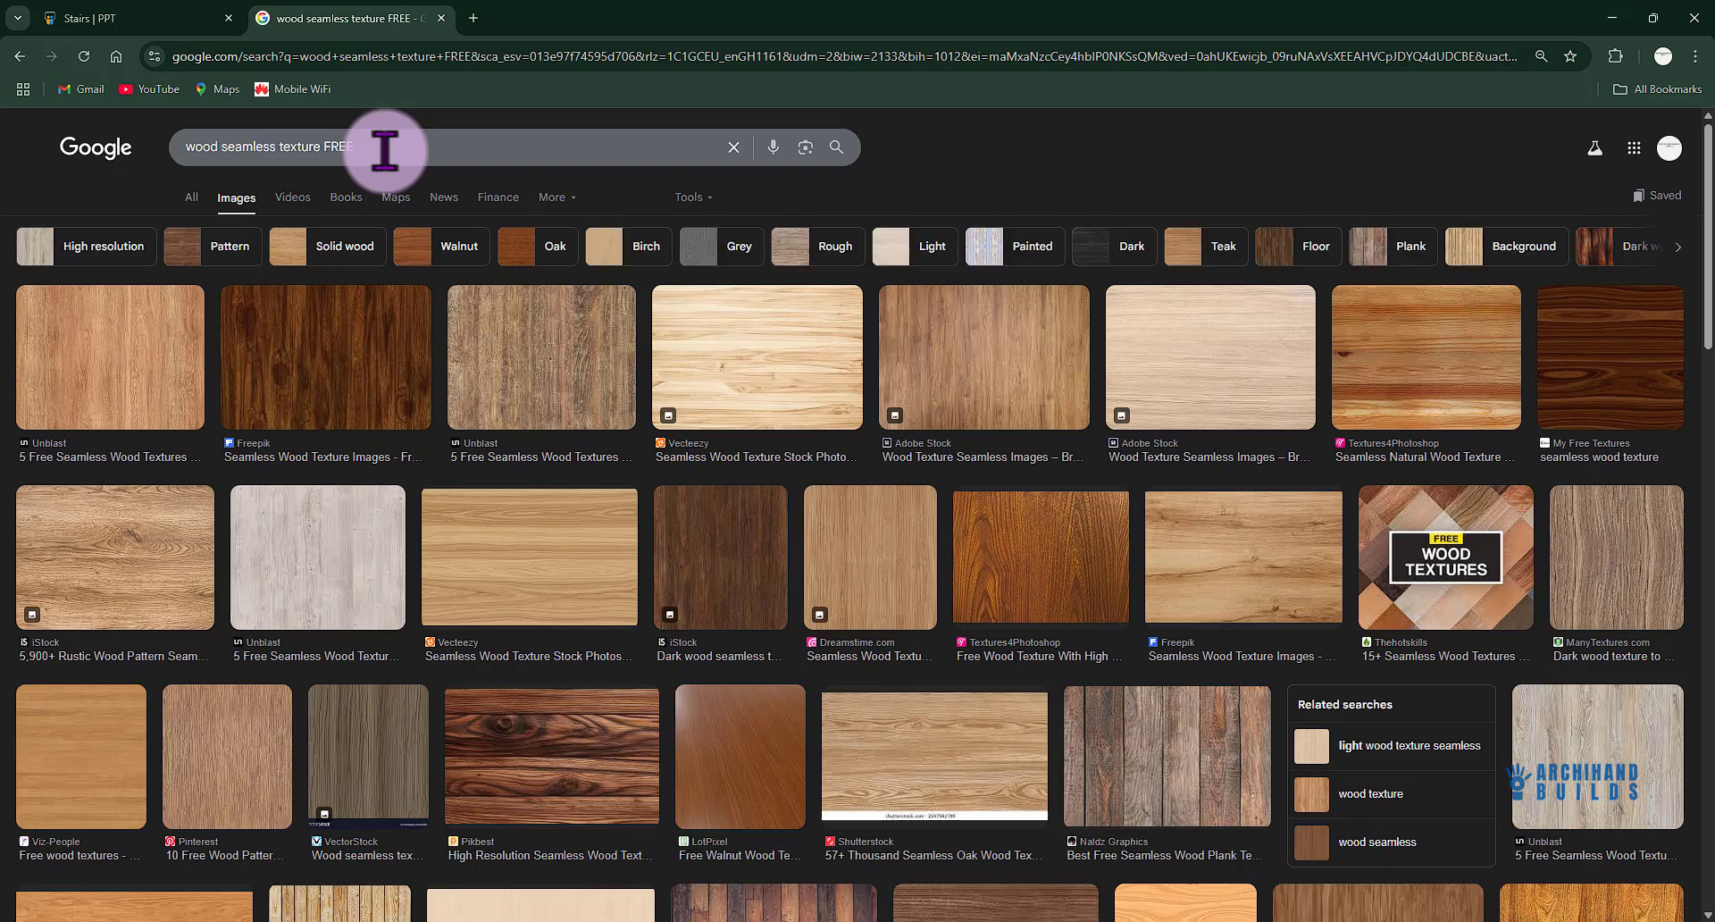
Filter the free wood texture image results to the Large size and browse them
{"action": "left_click", "coordinate": [693, 198]}
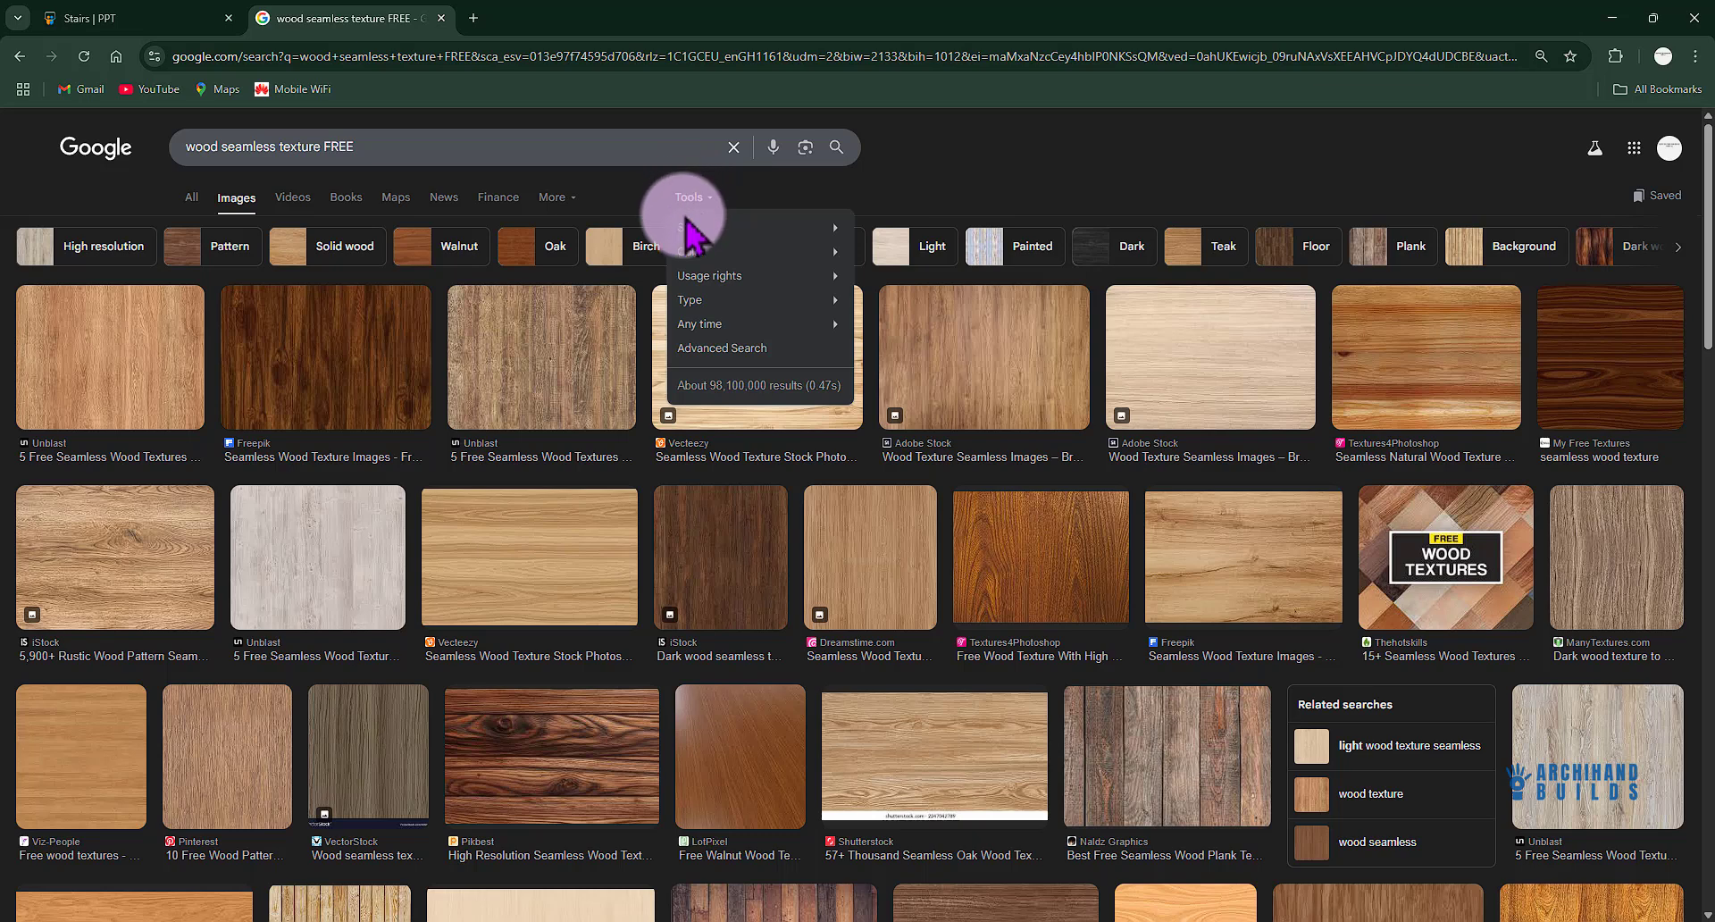
{"action": "mouse_move", "coordinate": [690, 227]}
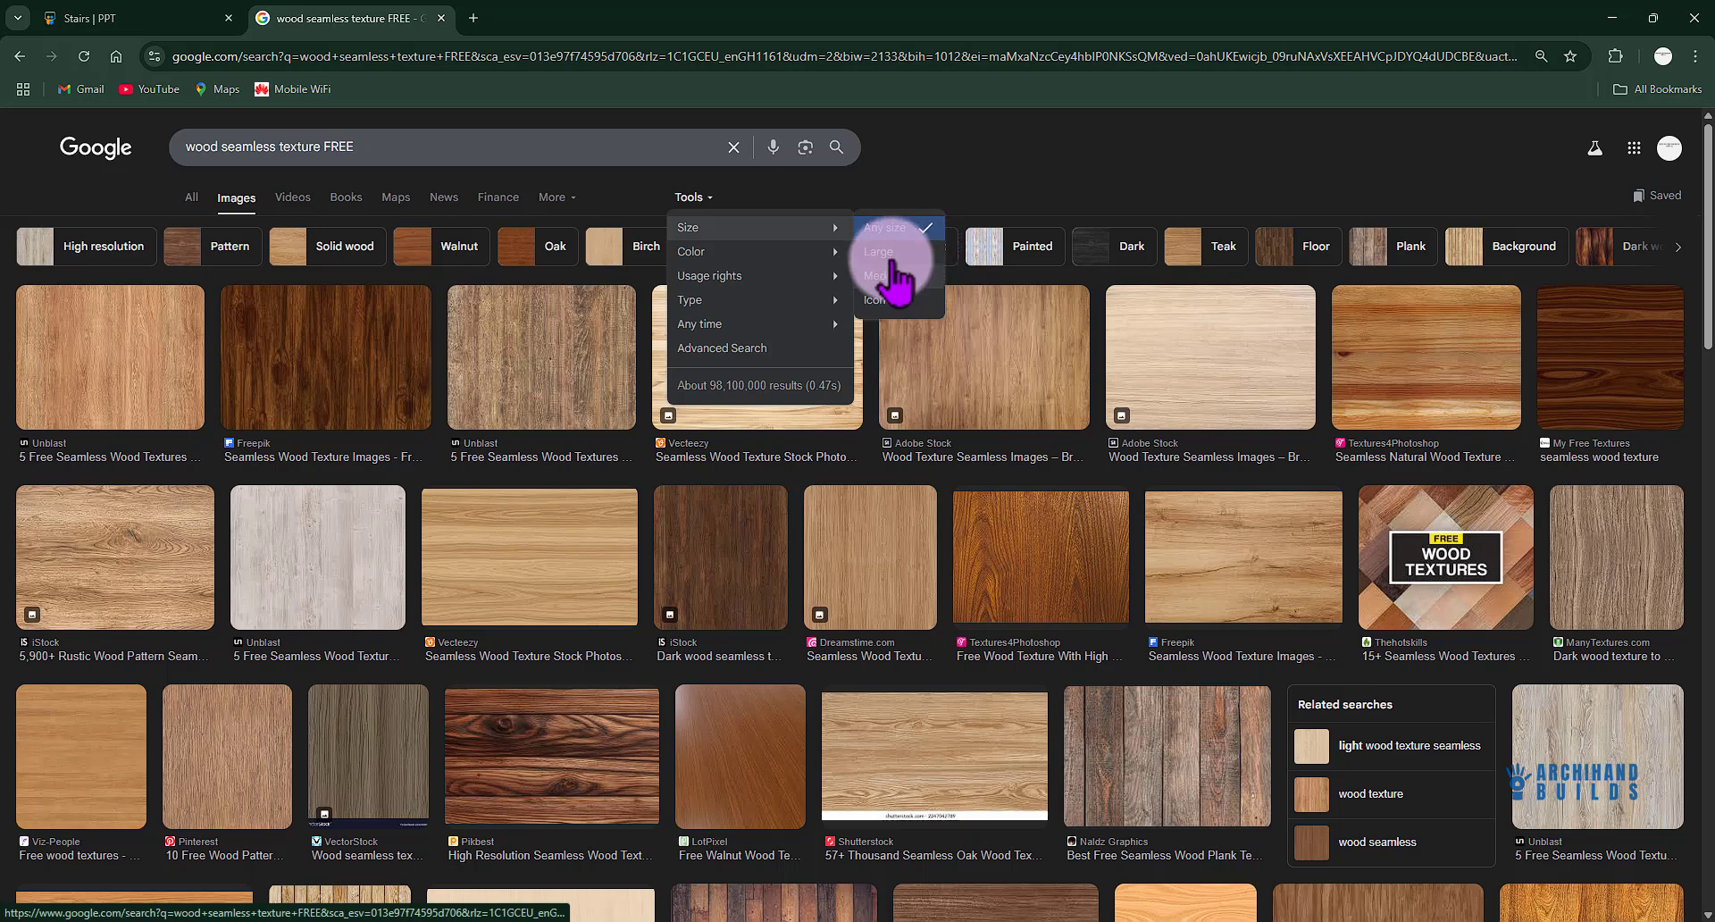
{"action": "scroll", "coordinate": [1197, 523], "scroll_direction": "down", "scroll_amount": 1}
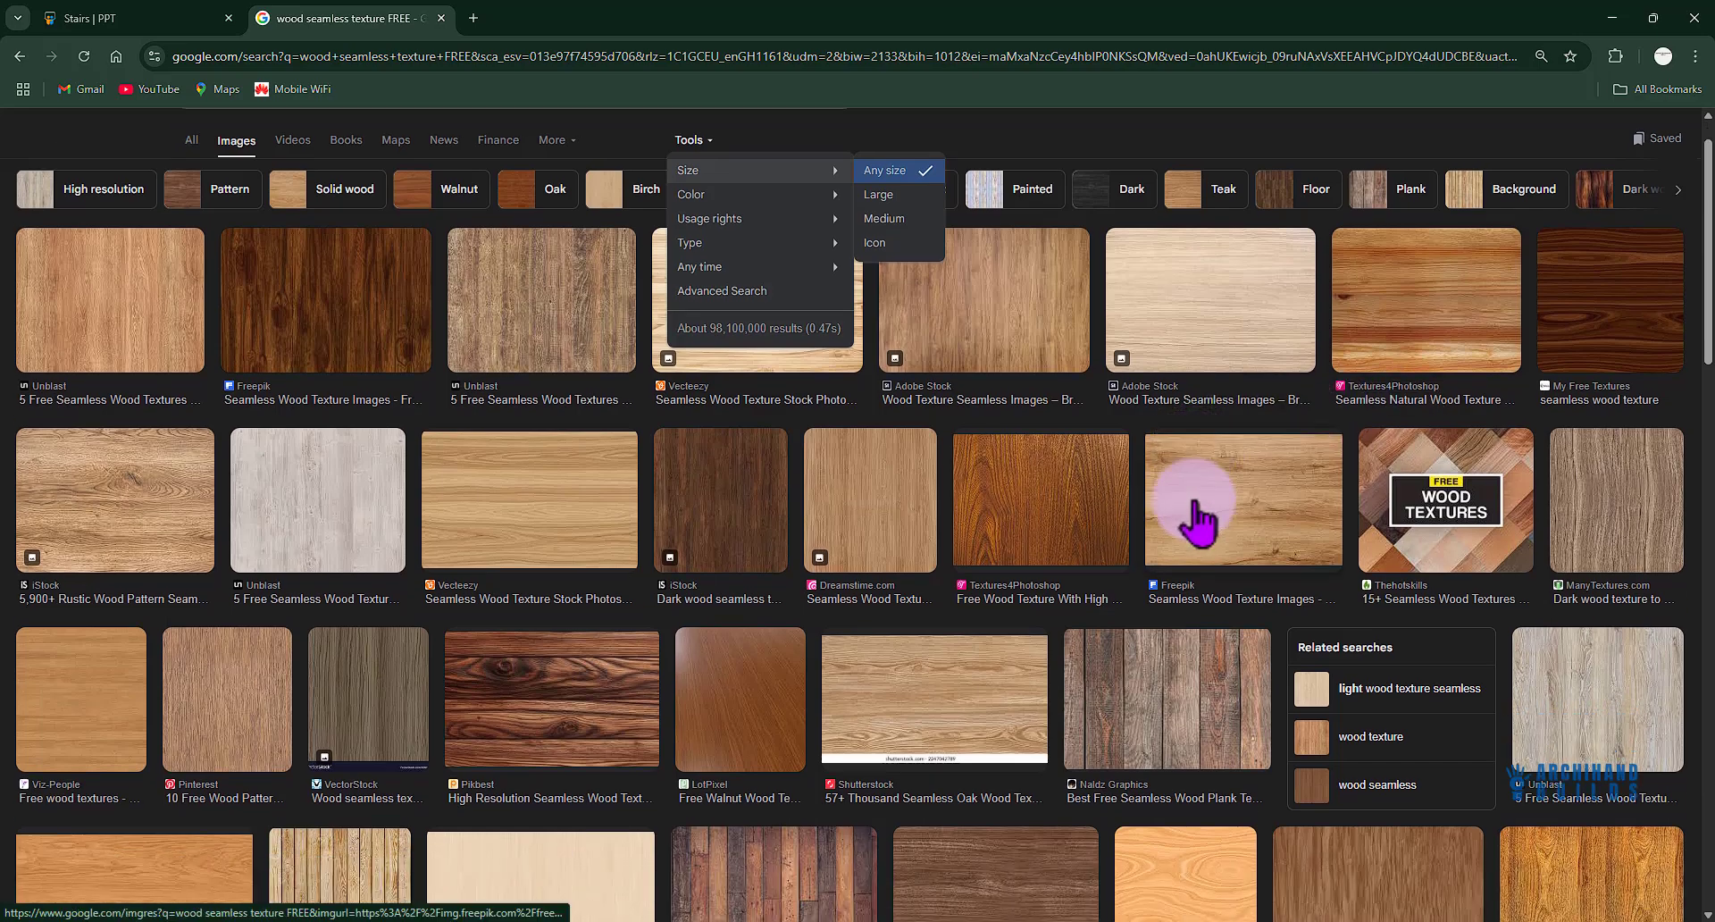
{"action": "scroll", "coordinate": [1197, 522], "scroll_direction": "down", "scroll_amount": 3}
{"action": "scroll", "coordinate": [874, 547], "scroll_direction": "up", "scroll_amount": 4}
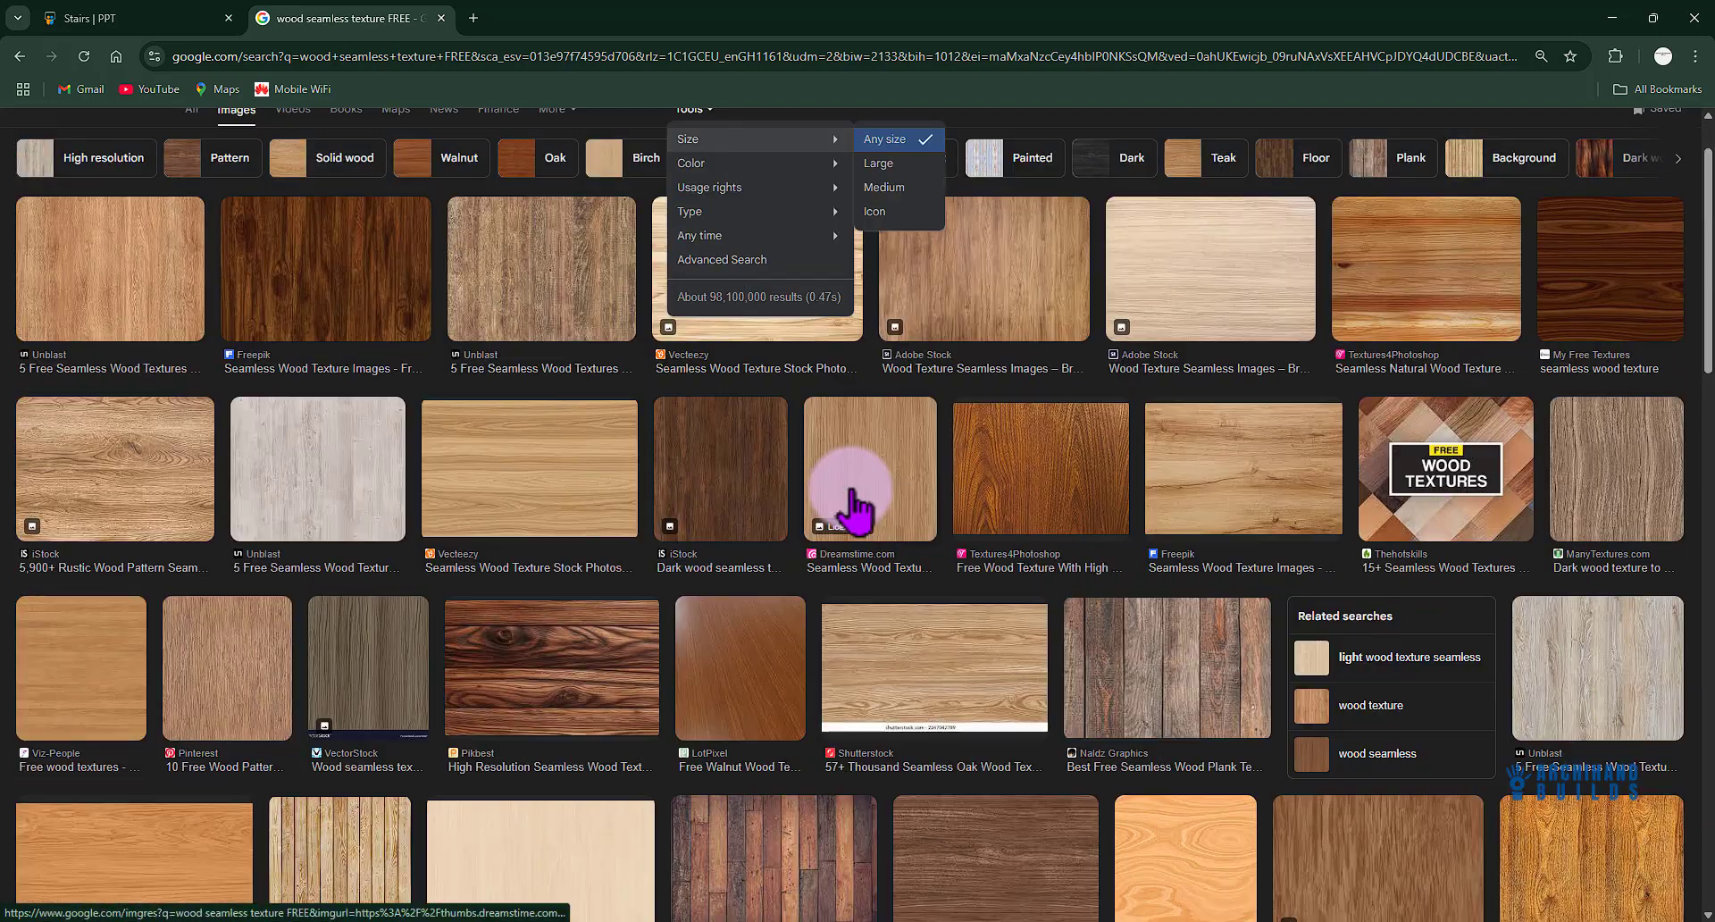
{"action": "left_click", "coordinate": [879, 252]}
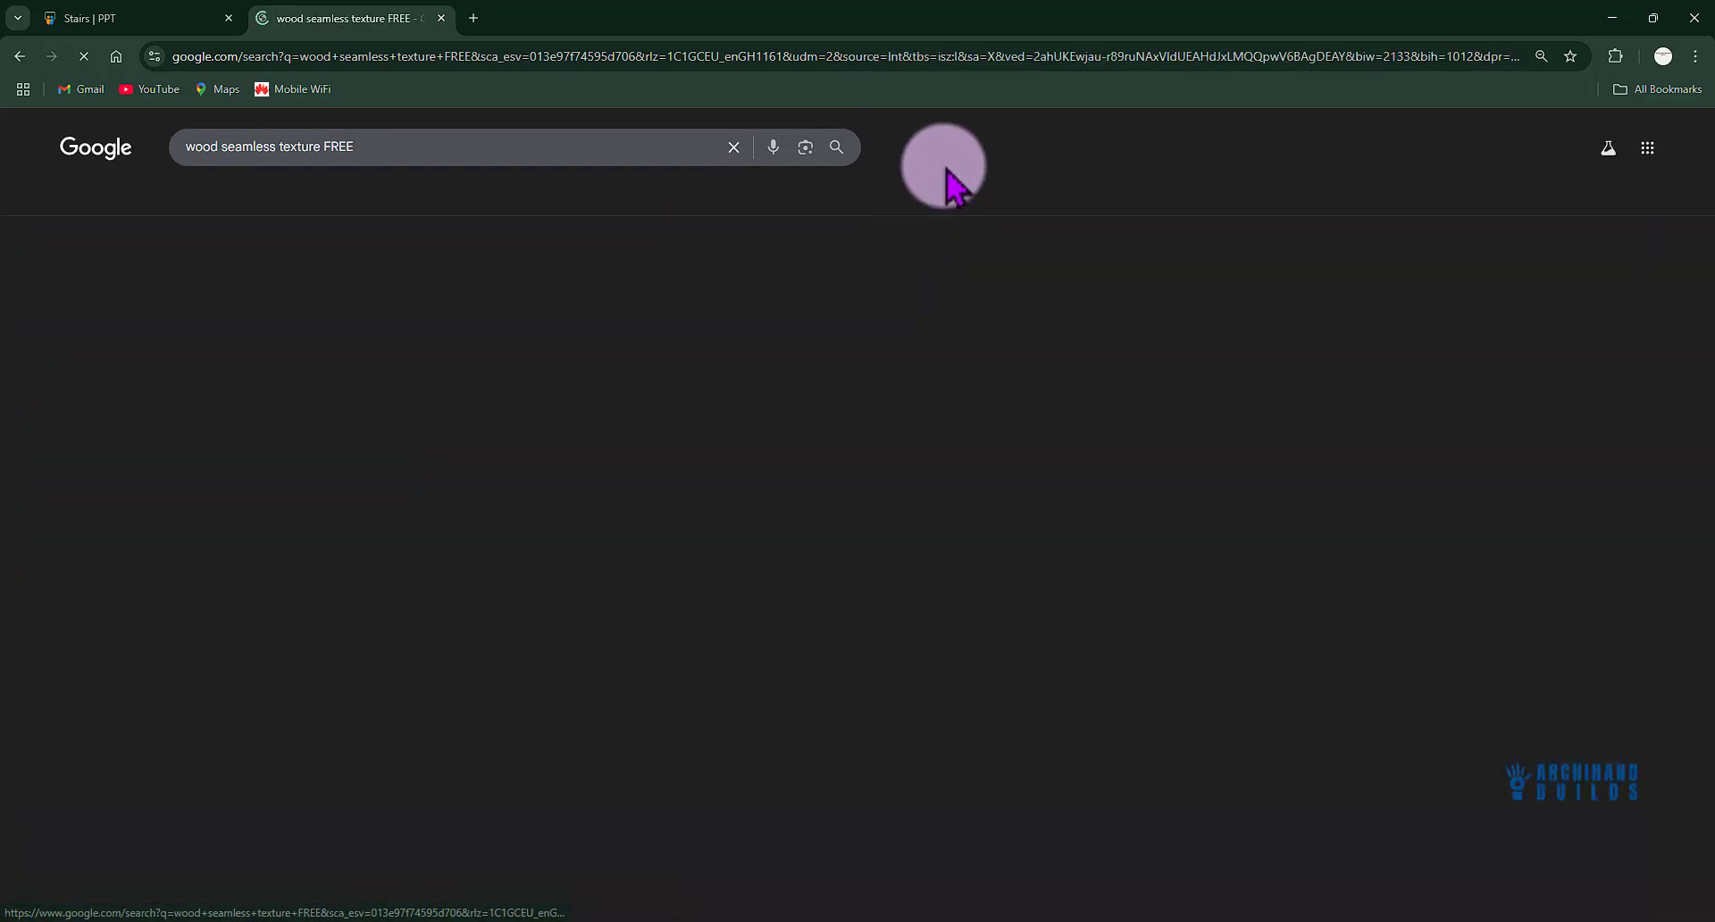
{"action": "scroll", "coordinate": [634, 438], "scroll_direction": "down", "scroll_amount": 2}
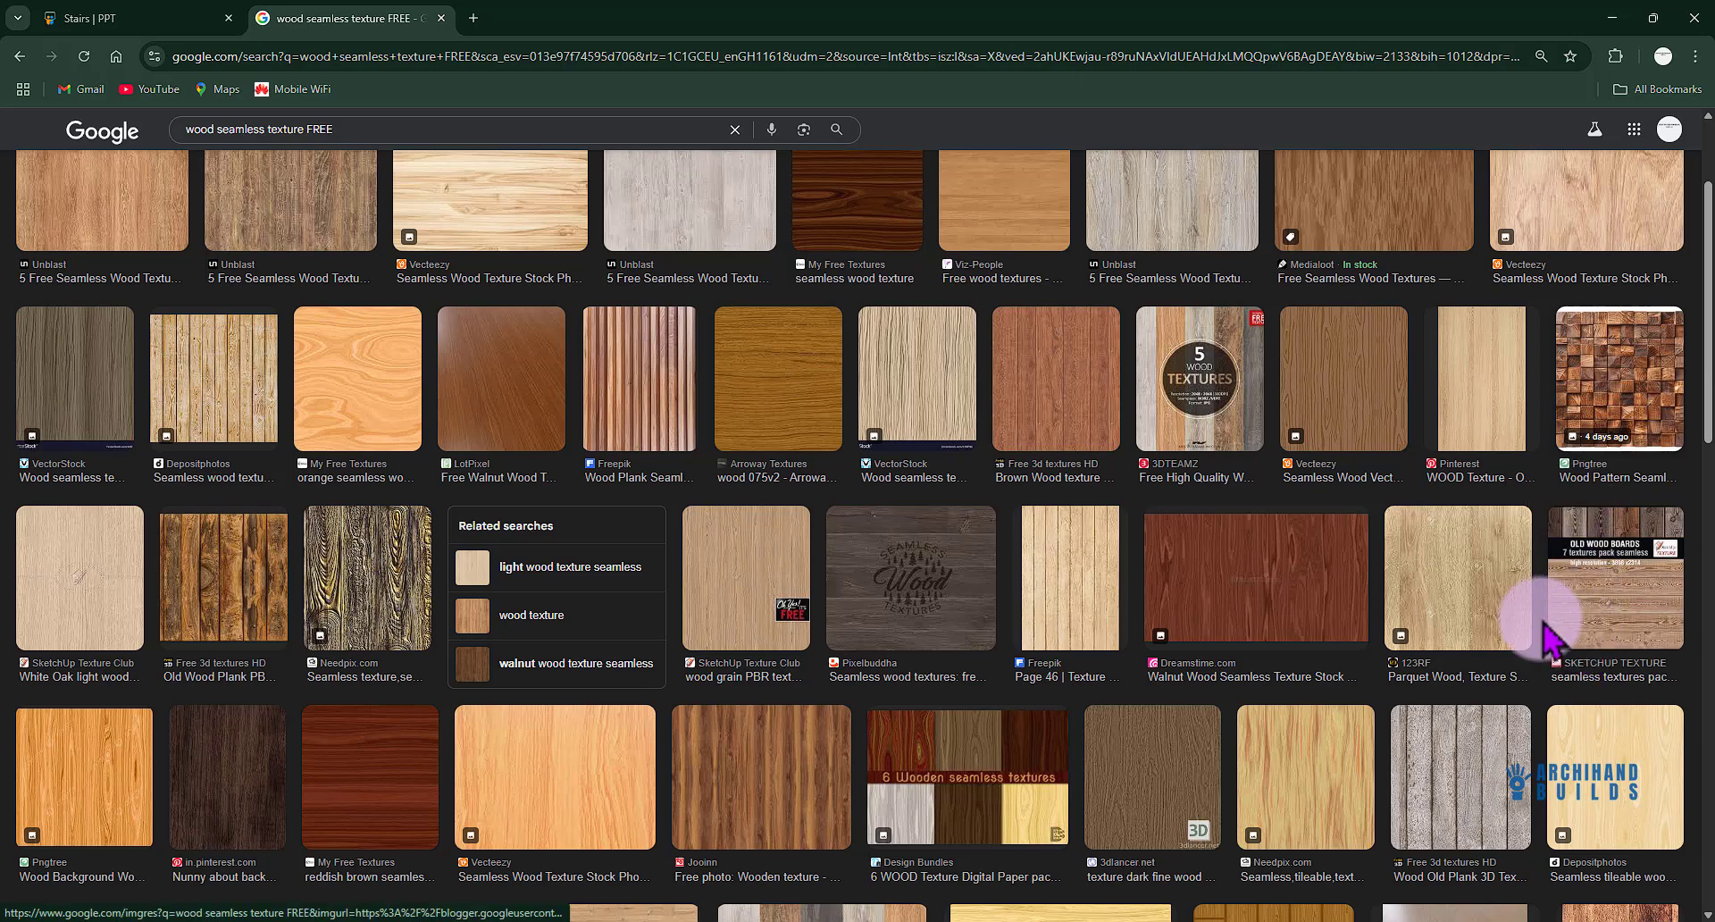
Browse further through the free wood texture results and open the preview of Unblast's rustic brown wood texture
{"action": "scroll", "coordinate": [1161, 625], "scroll_direction": "down", "scroll_amount": 2}
{"action": "scroll", "coordinate": [1161, 625], "scroll_direction": "down", "scroll_amount": 2}
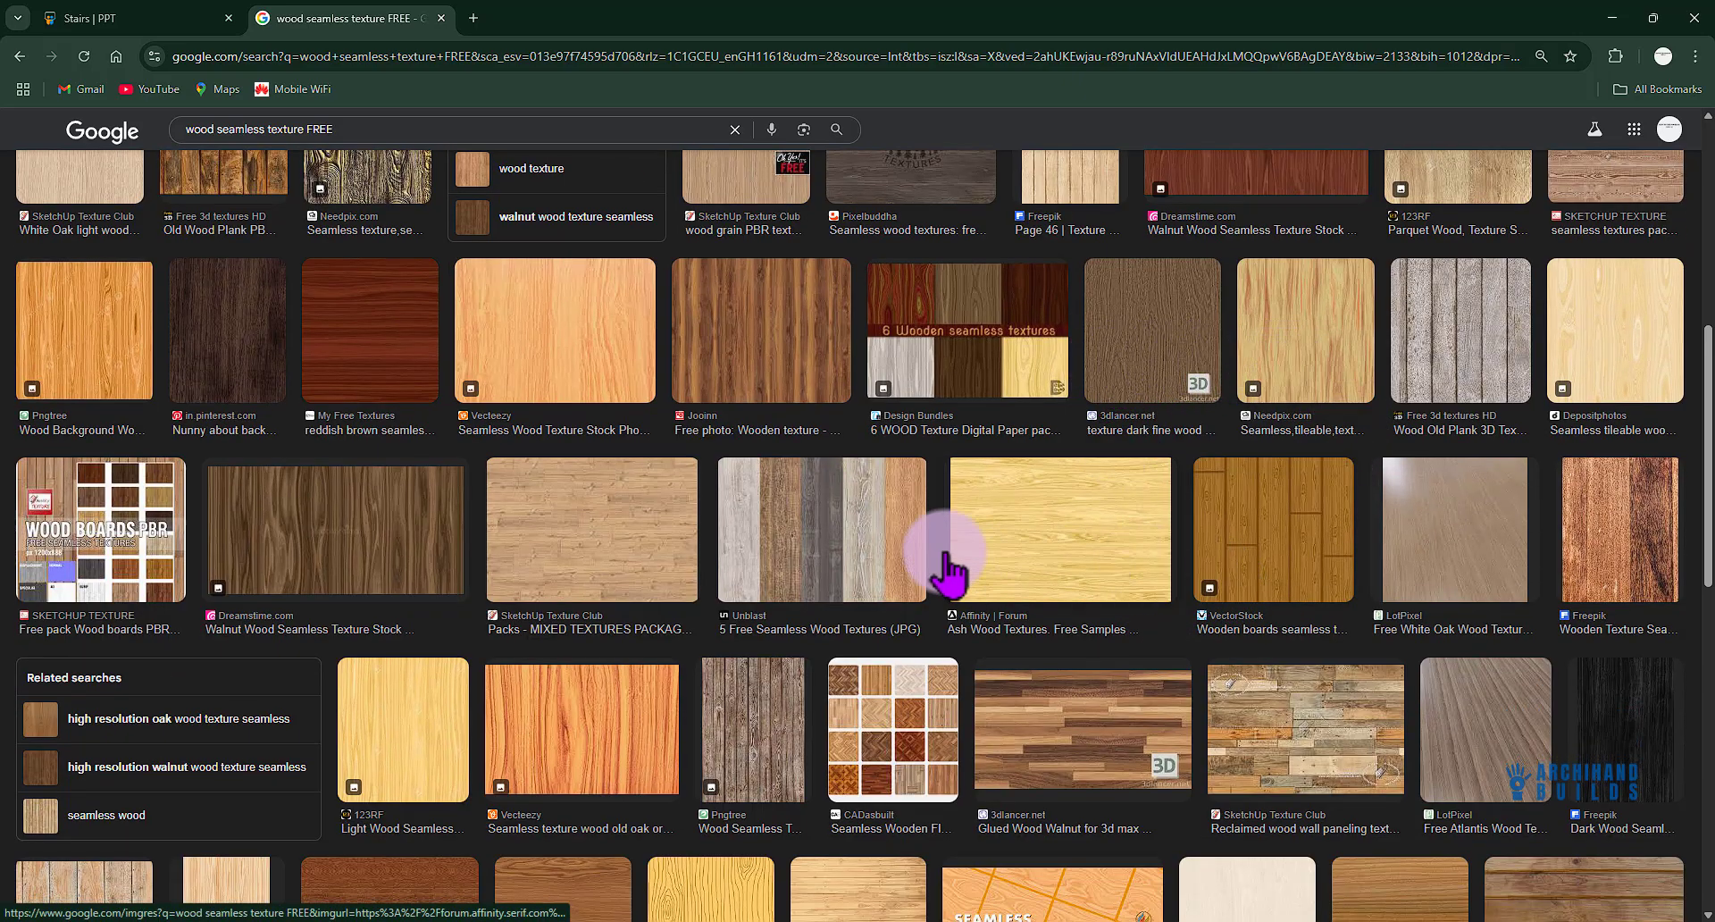
{"action": "scroll", "coordinate": [785, 567], "scroll_direction": "down", "scroll_amount": 5}
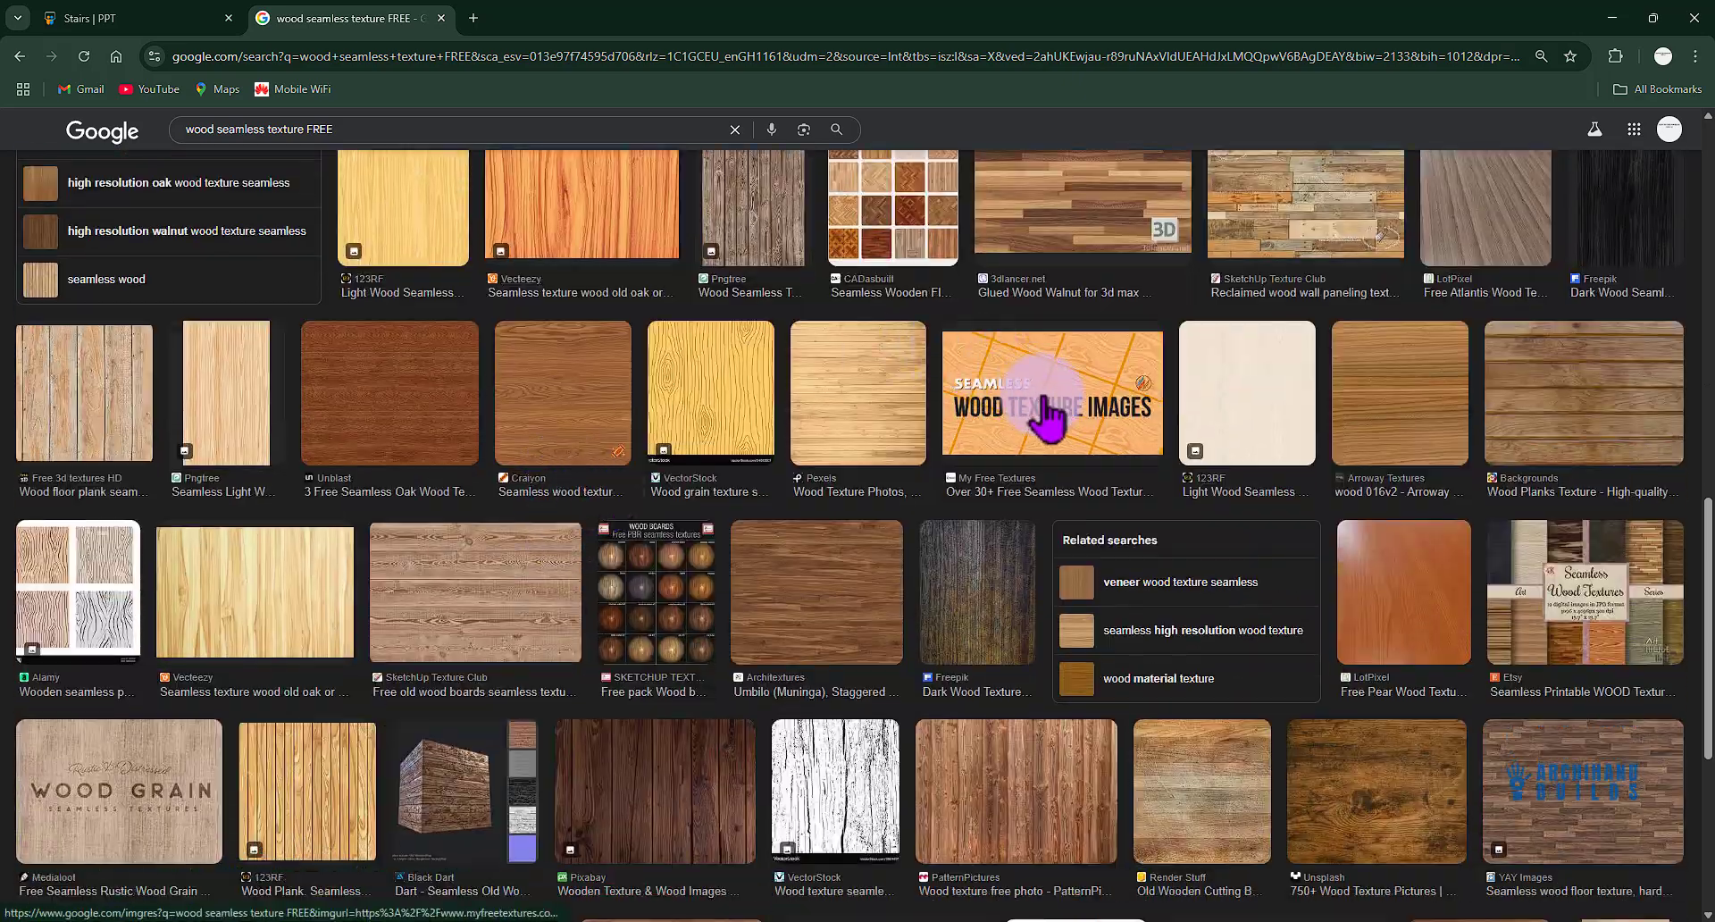
{"action": "scroll", "coordinate": [902, 433], "scroll_direction": "up", "scroll_amount": 10}
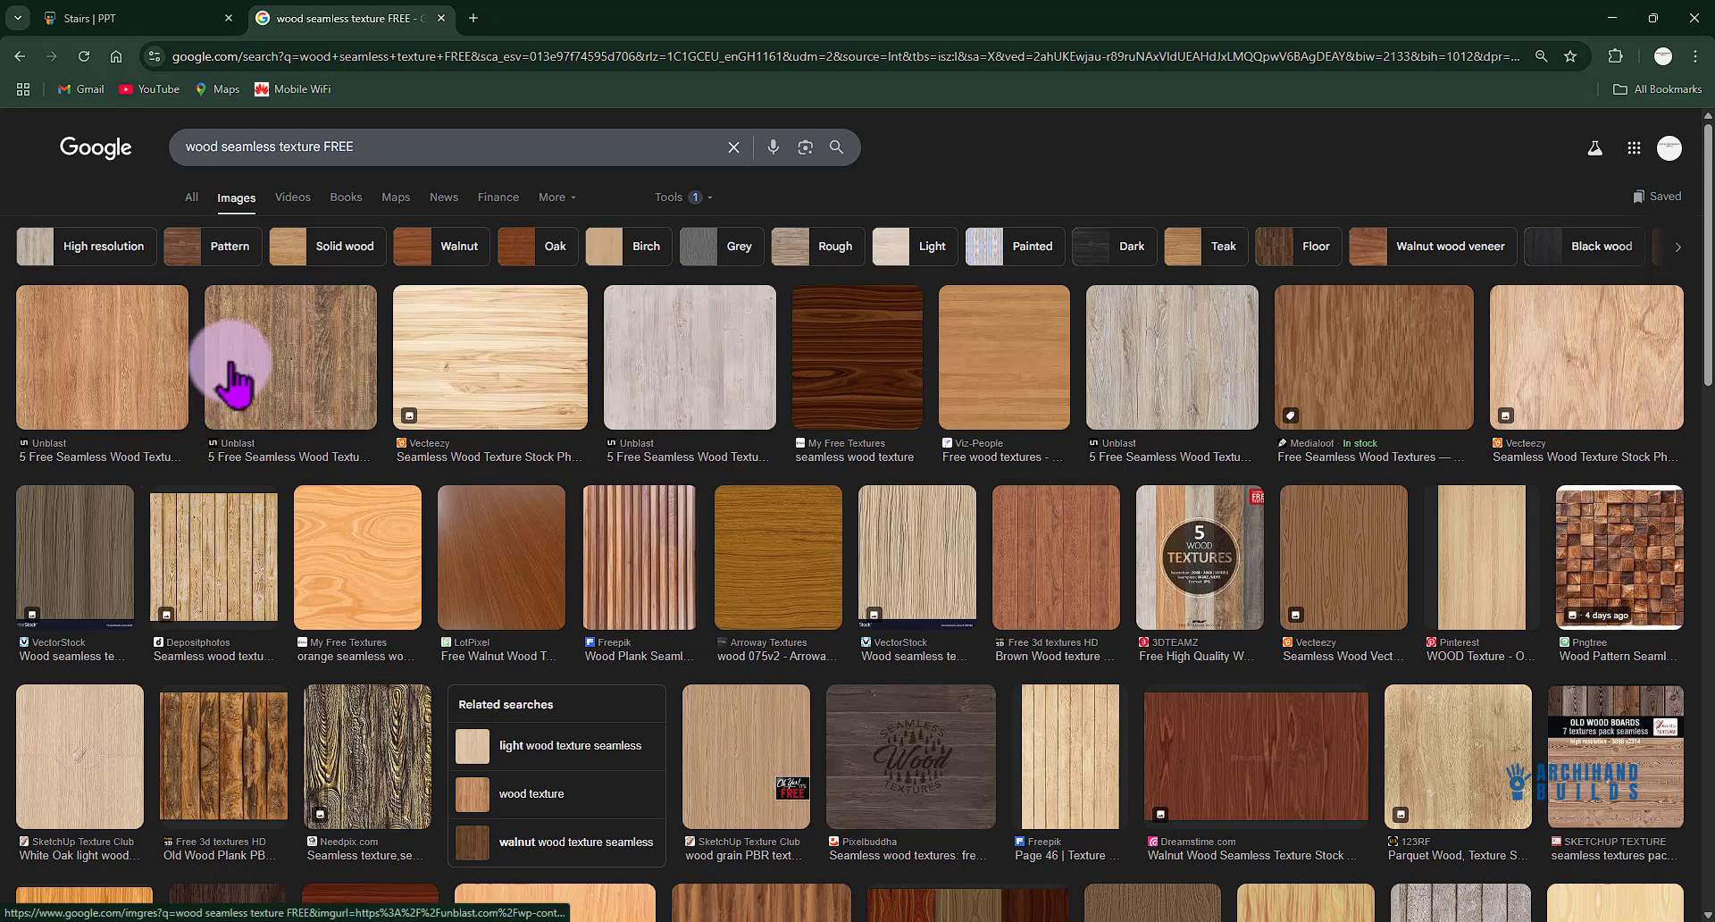
{"action": "left_click", "coordinate": [277, 380]}
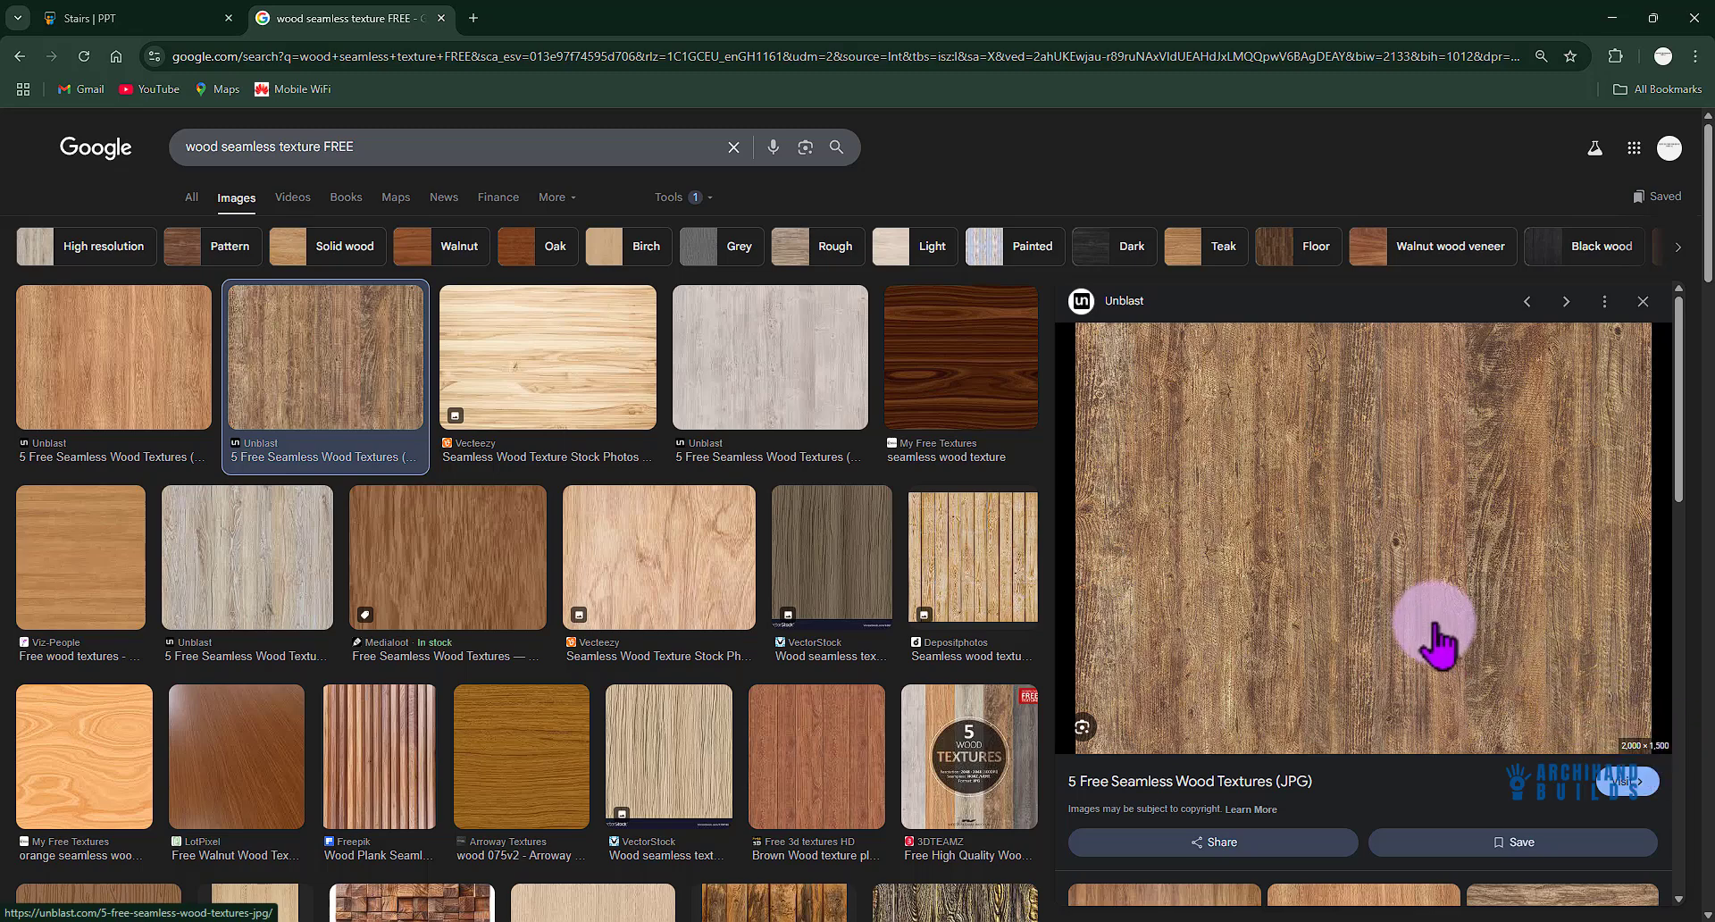
{"action": "right_click", "coordinate": [1280, 462]}
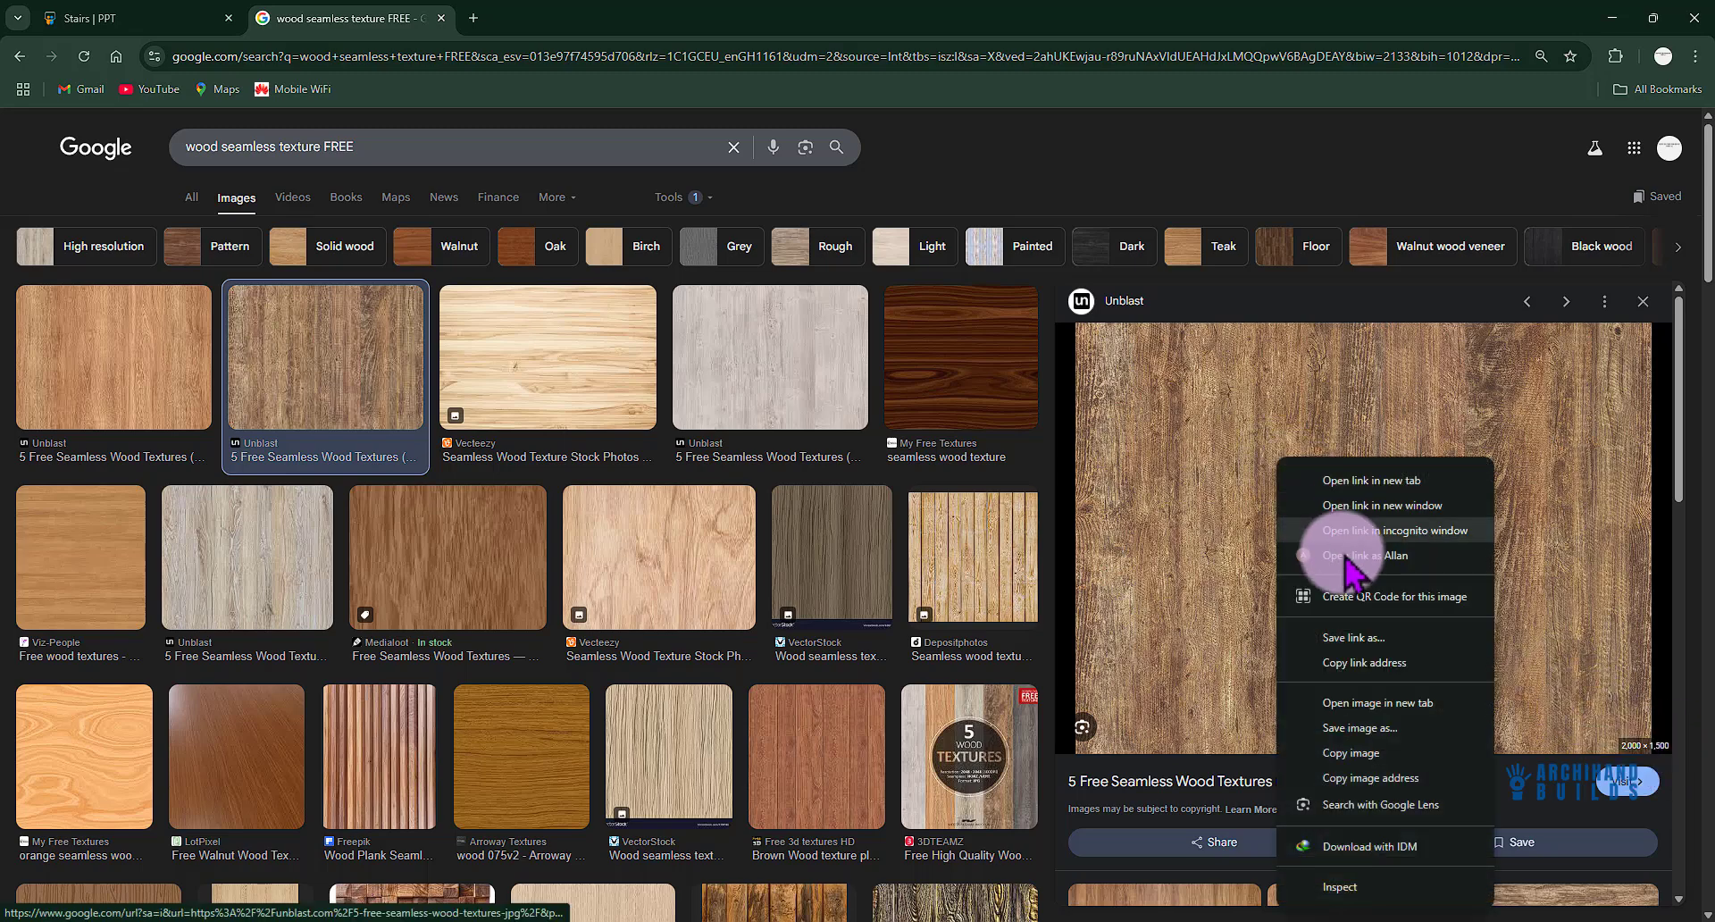
{"action": "left_click", "coordinate": [1300, 715]}
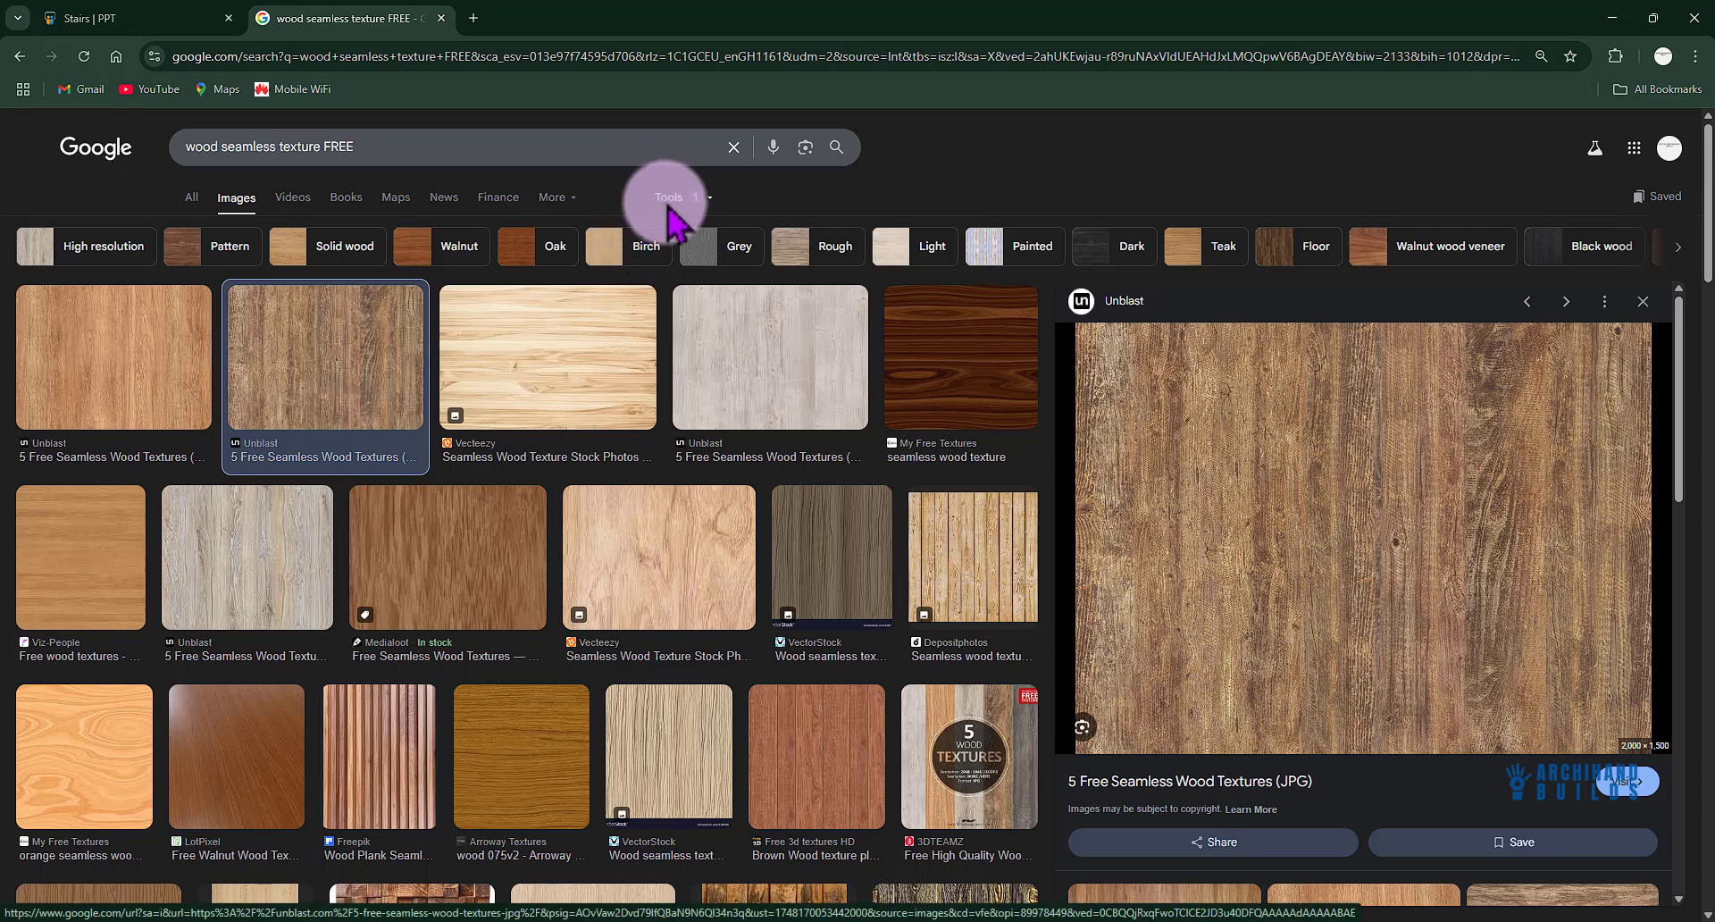
{"action": "left_click_drag", "start_coordinate": [291, 20], "coordinate": [569, 173]}
{"action": "left_click", "coordinate": [438, 536]}
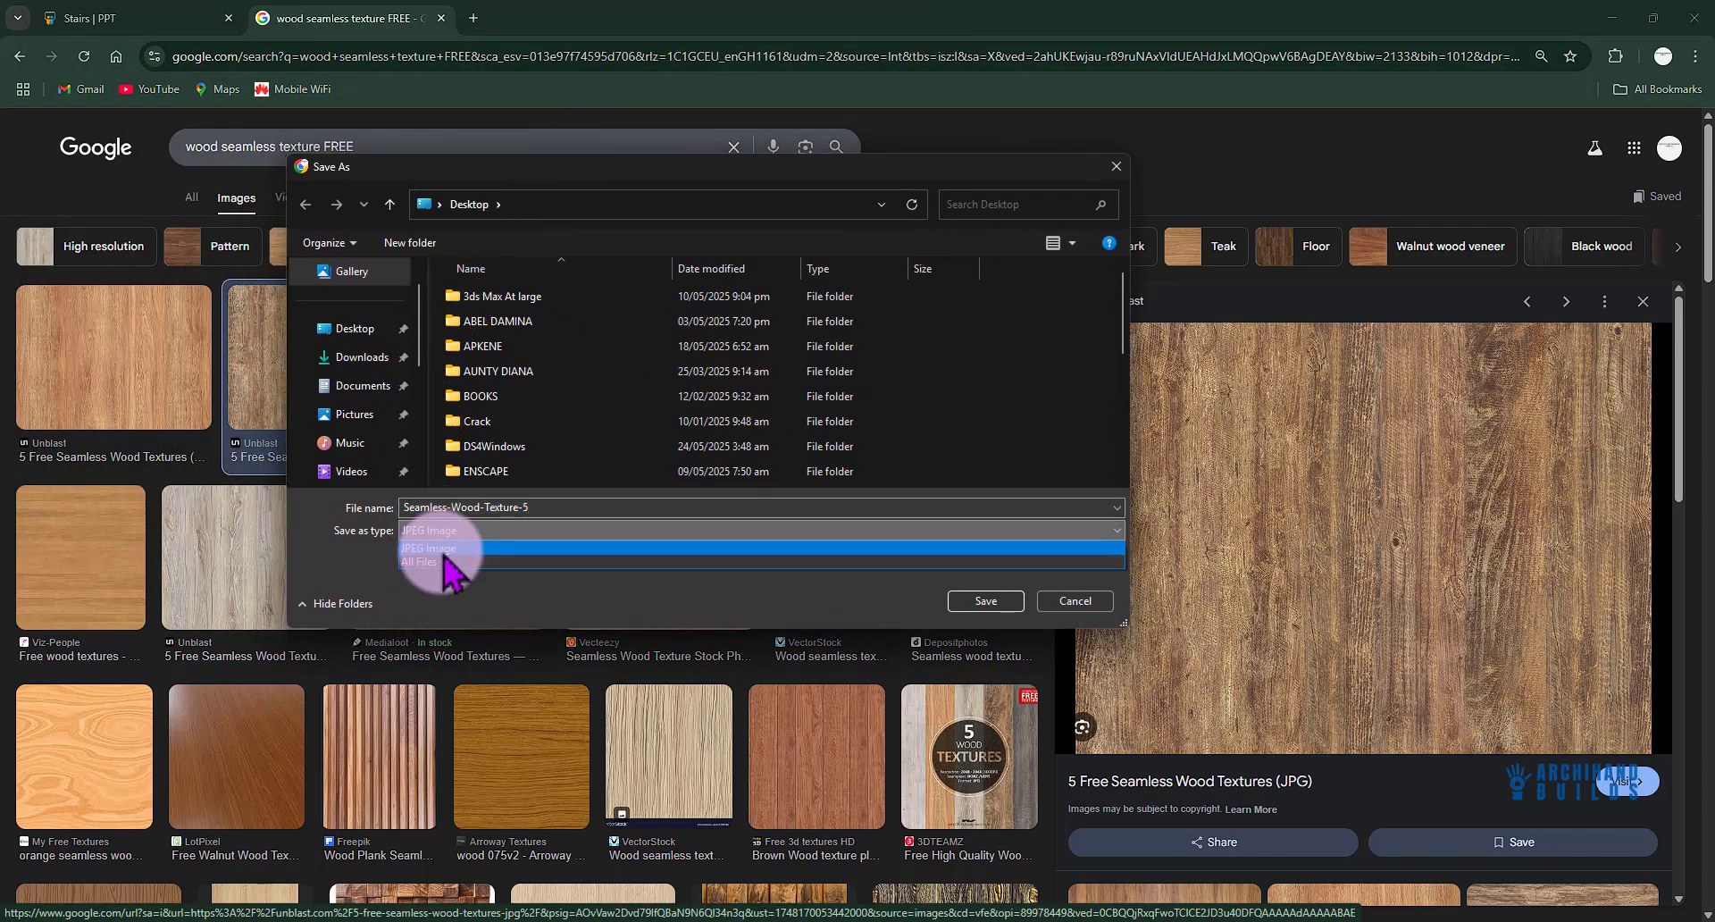
{"action": "left_click", "coordinate": [440, 550]}
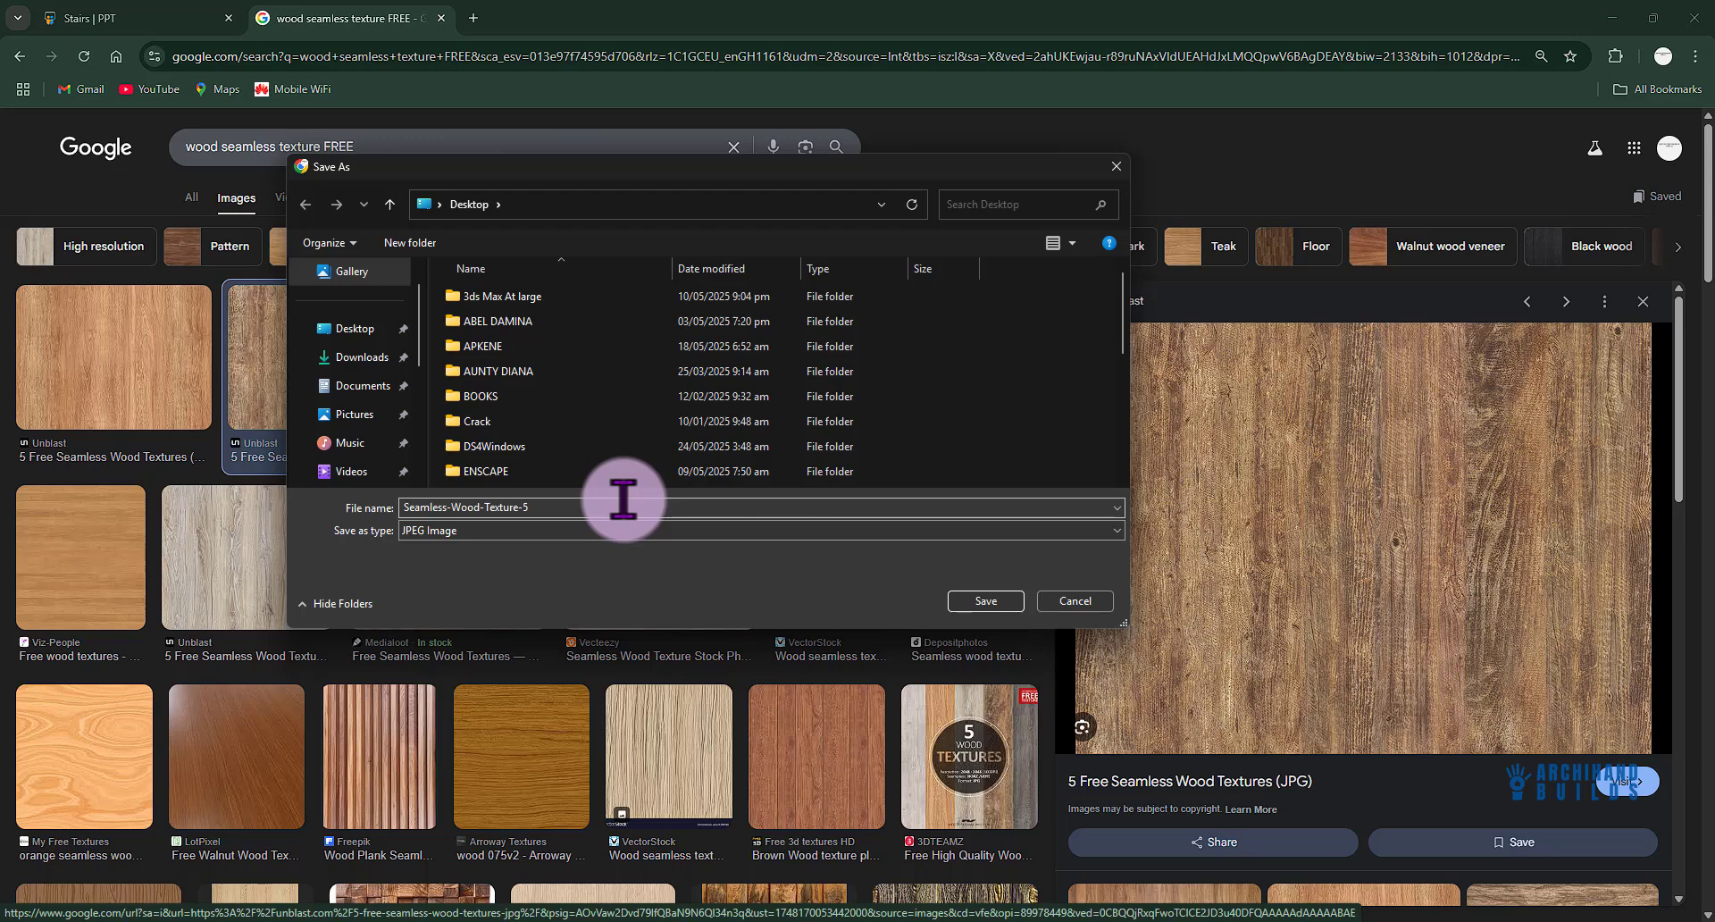
{"action": "left_click", "coordinate": [1075, 604]}
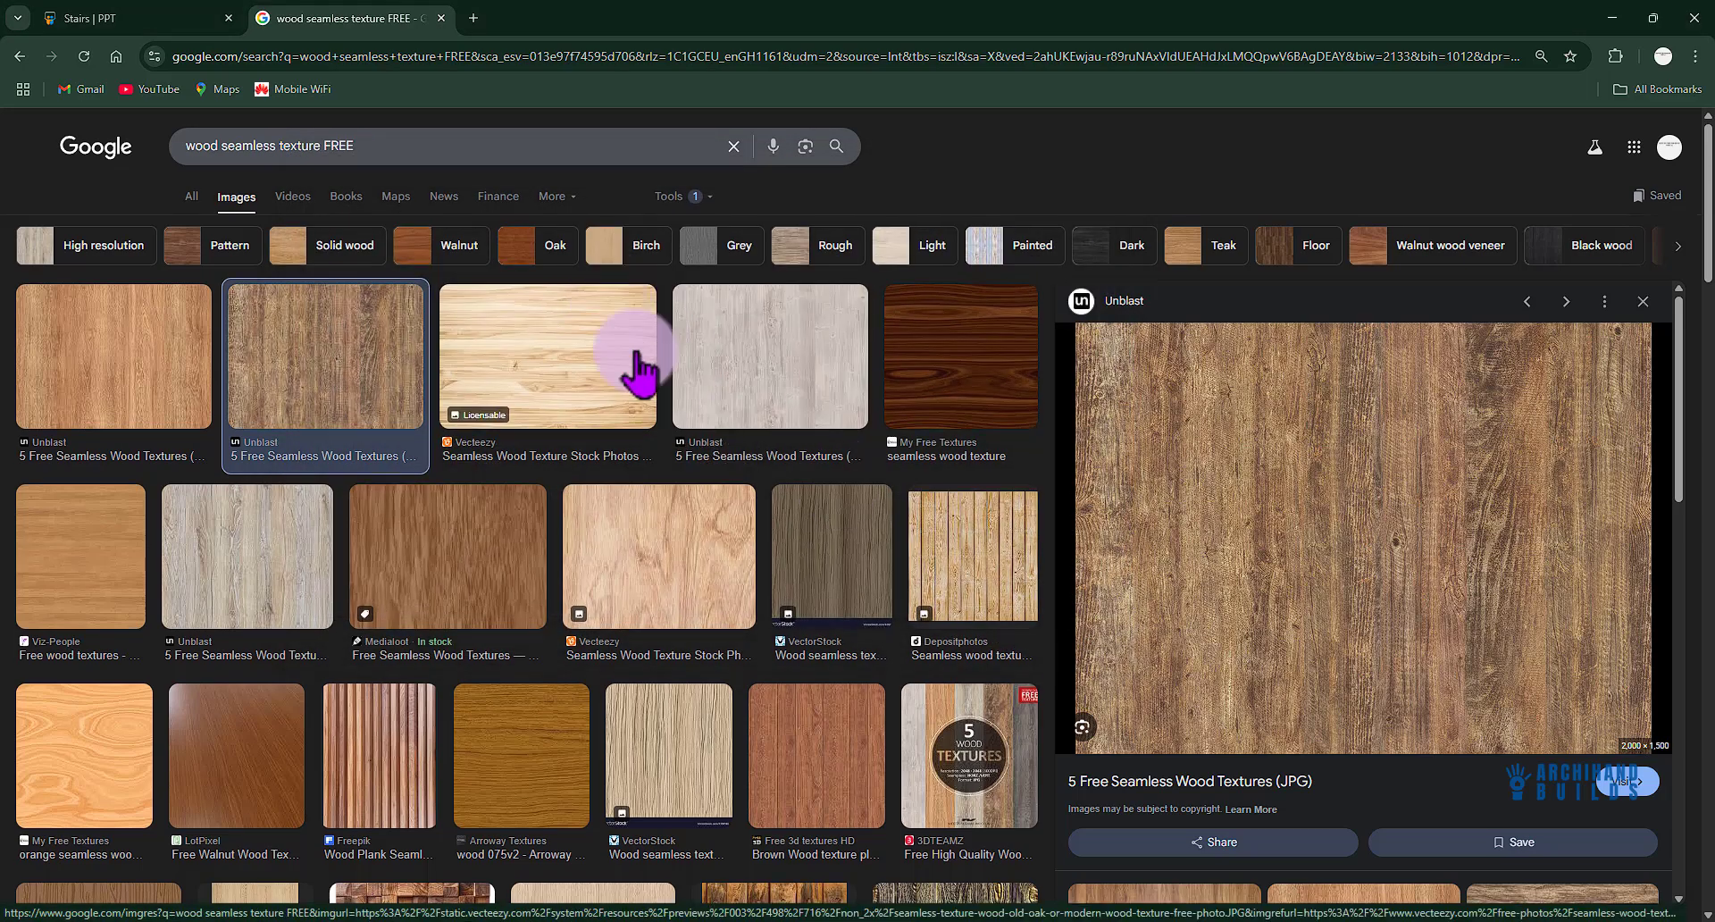
Change the image search from wood to "STONE seamless texture FREE"
{"action": "scroll", "coordinate": [637, 366], "scroll_direction": "down", "scroll_amount": 5}
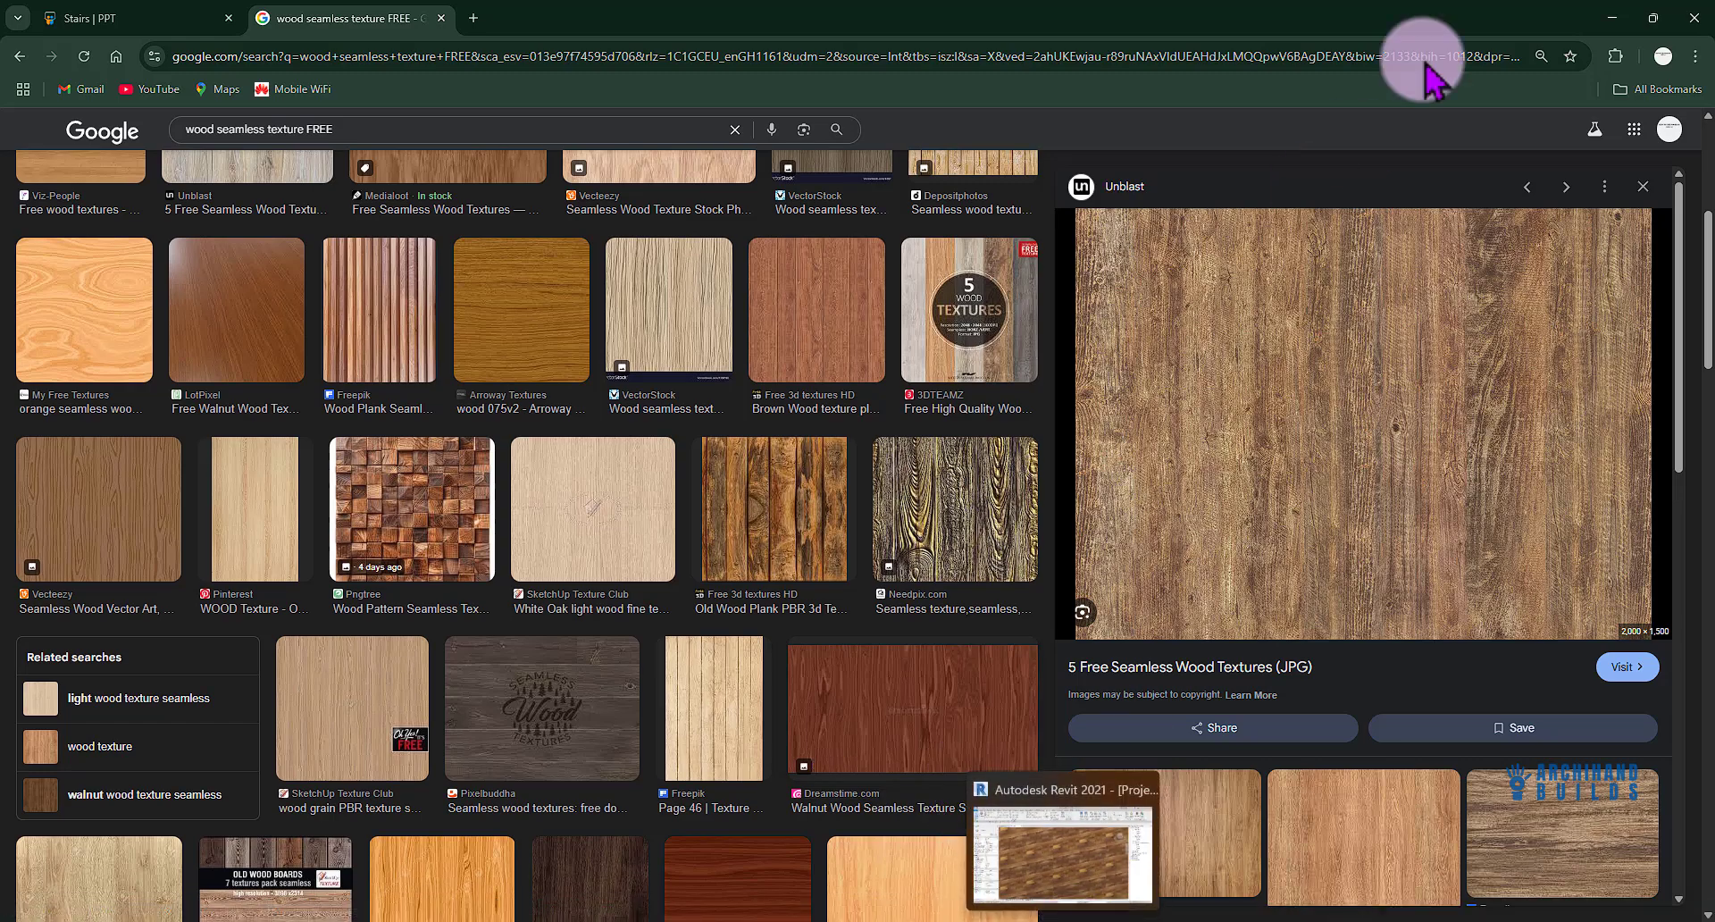
{"action": "scroll", "coordinate": [467, 536], "scroll_direction": "up", "scroll_amount": 5}
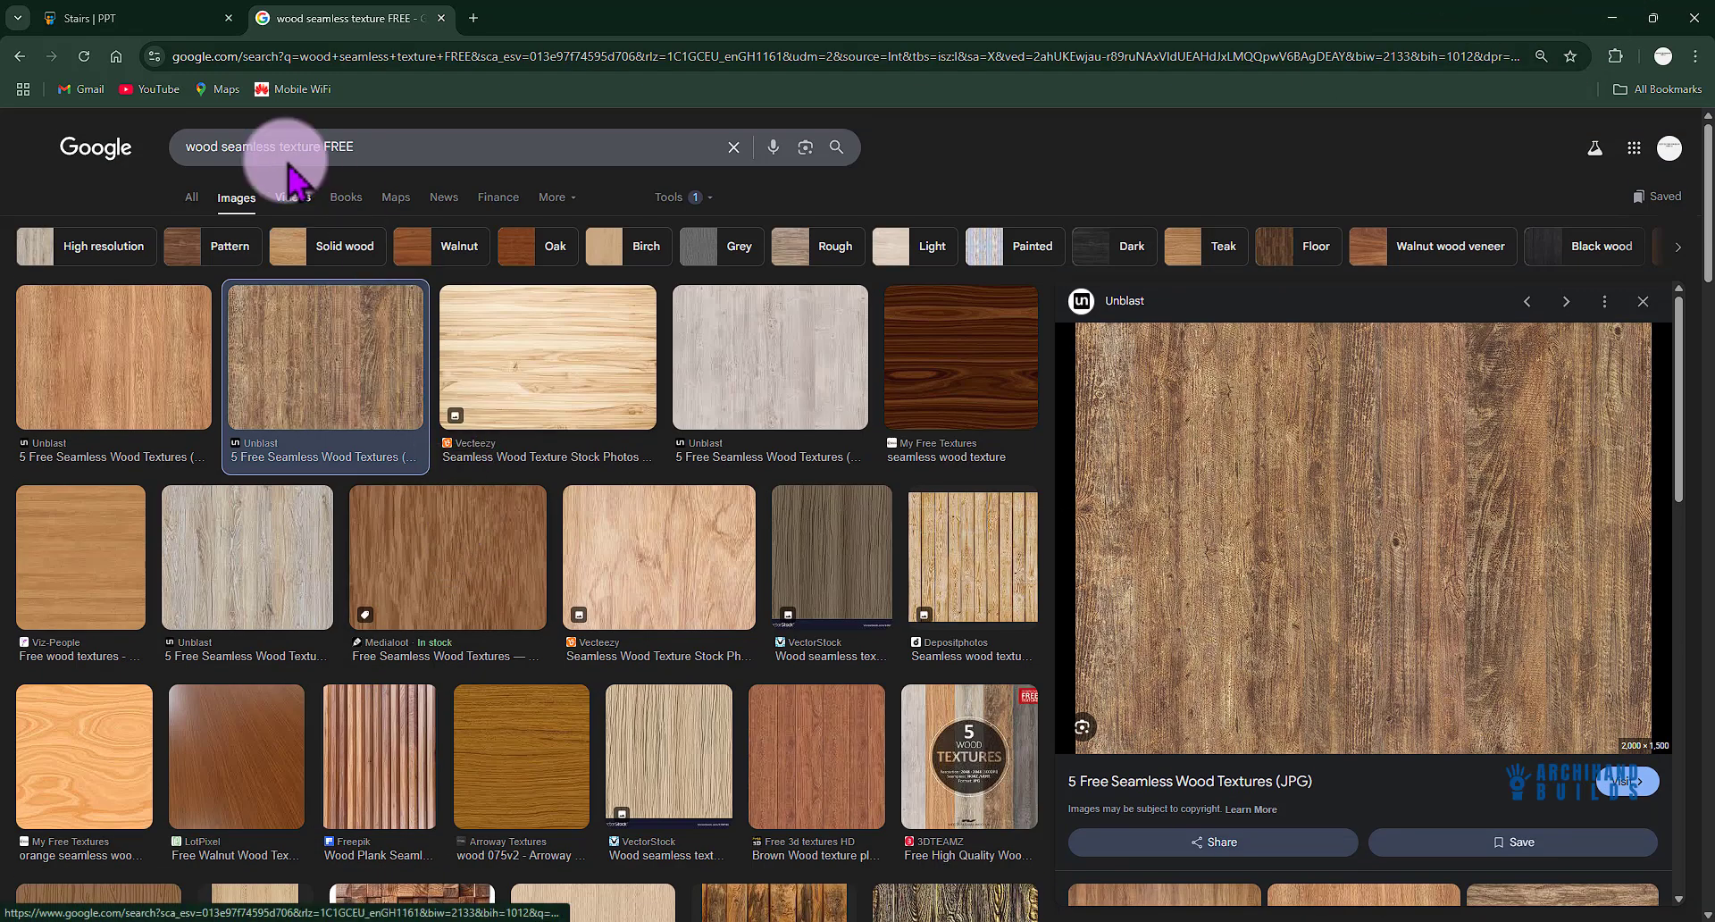
{"action": "left_click_drag", "start_coordinate": [214, 145], "coordinate": [125, 143]}
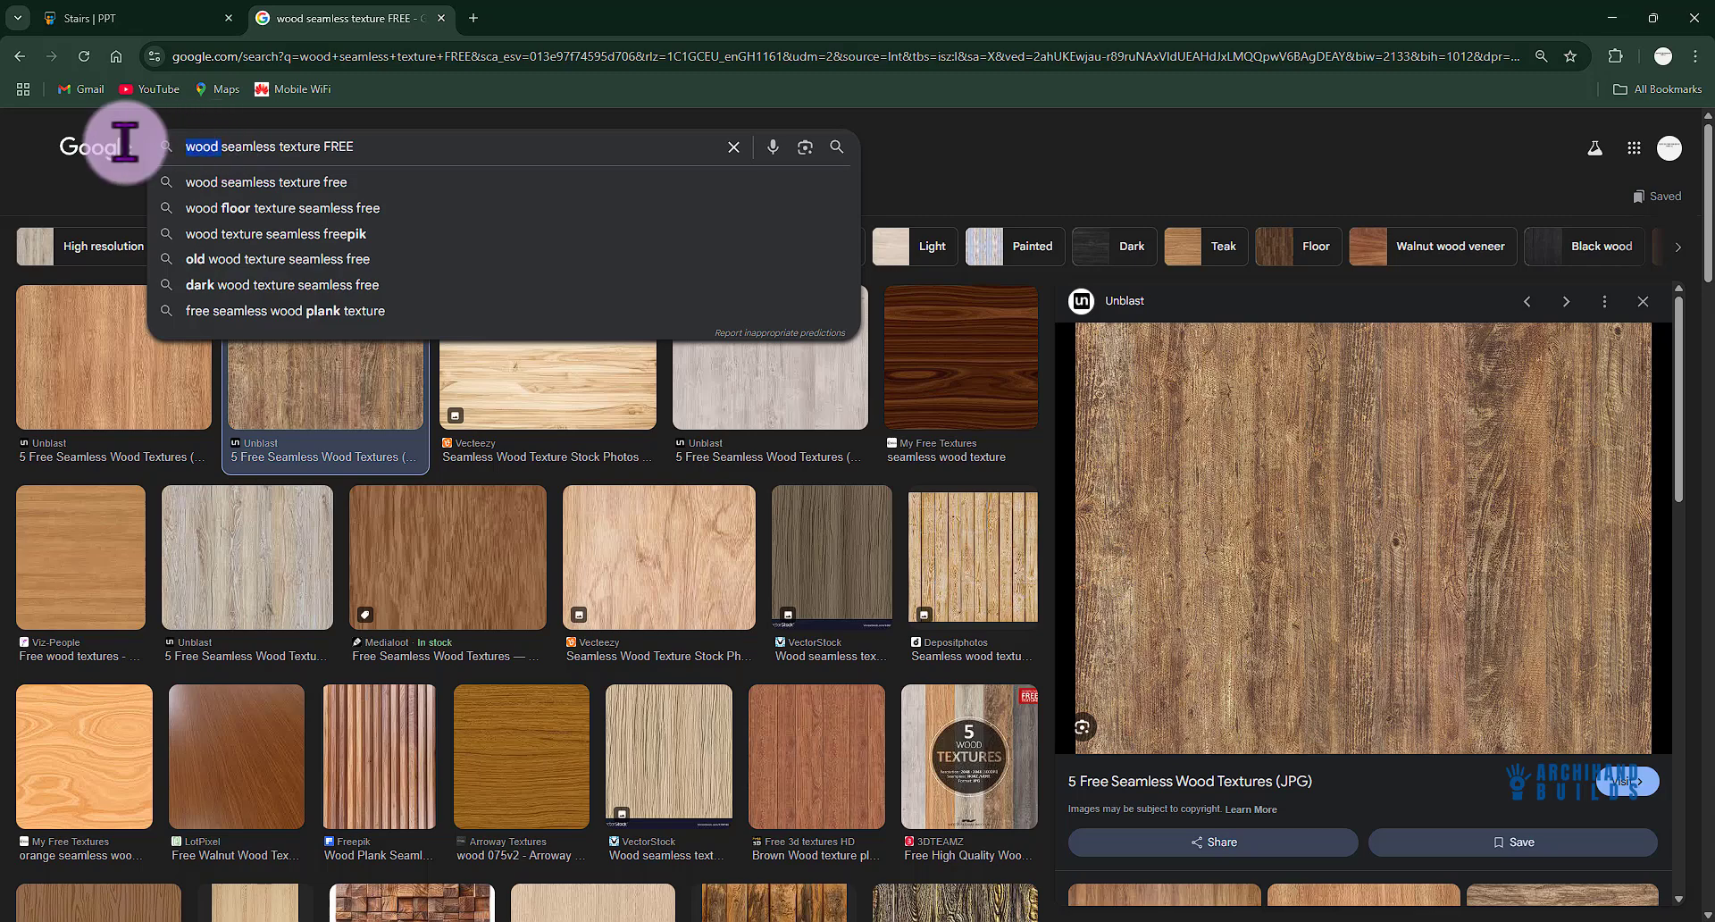
{"action": "type", "text": "STONE"}
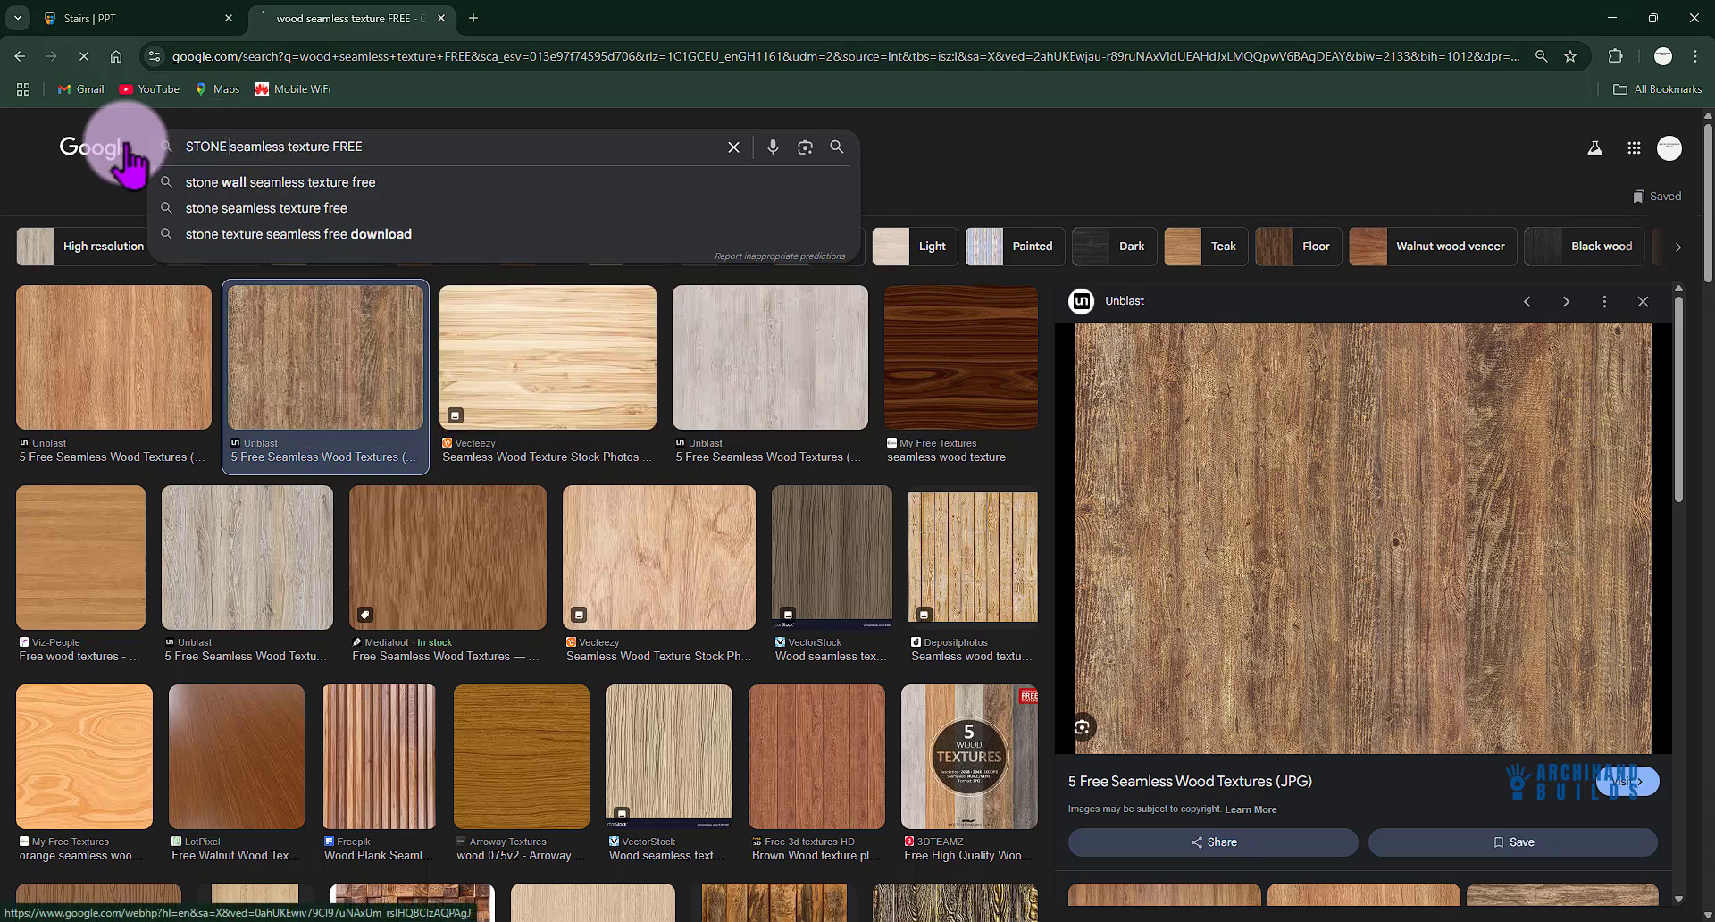
{"action": "key", "text": "Return"}
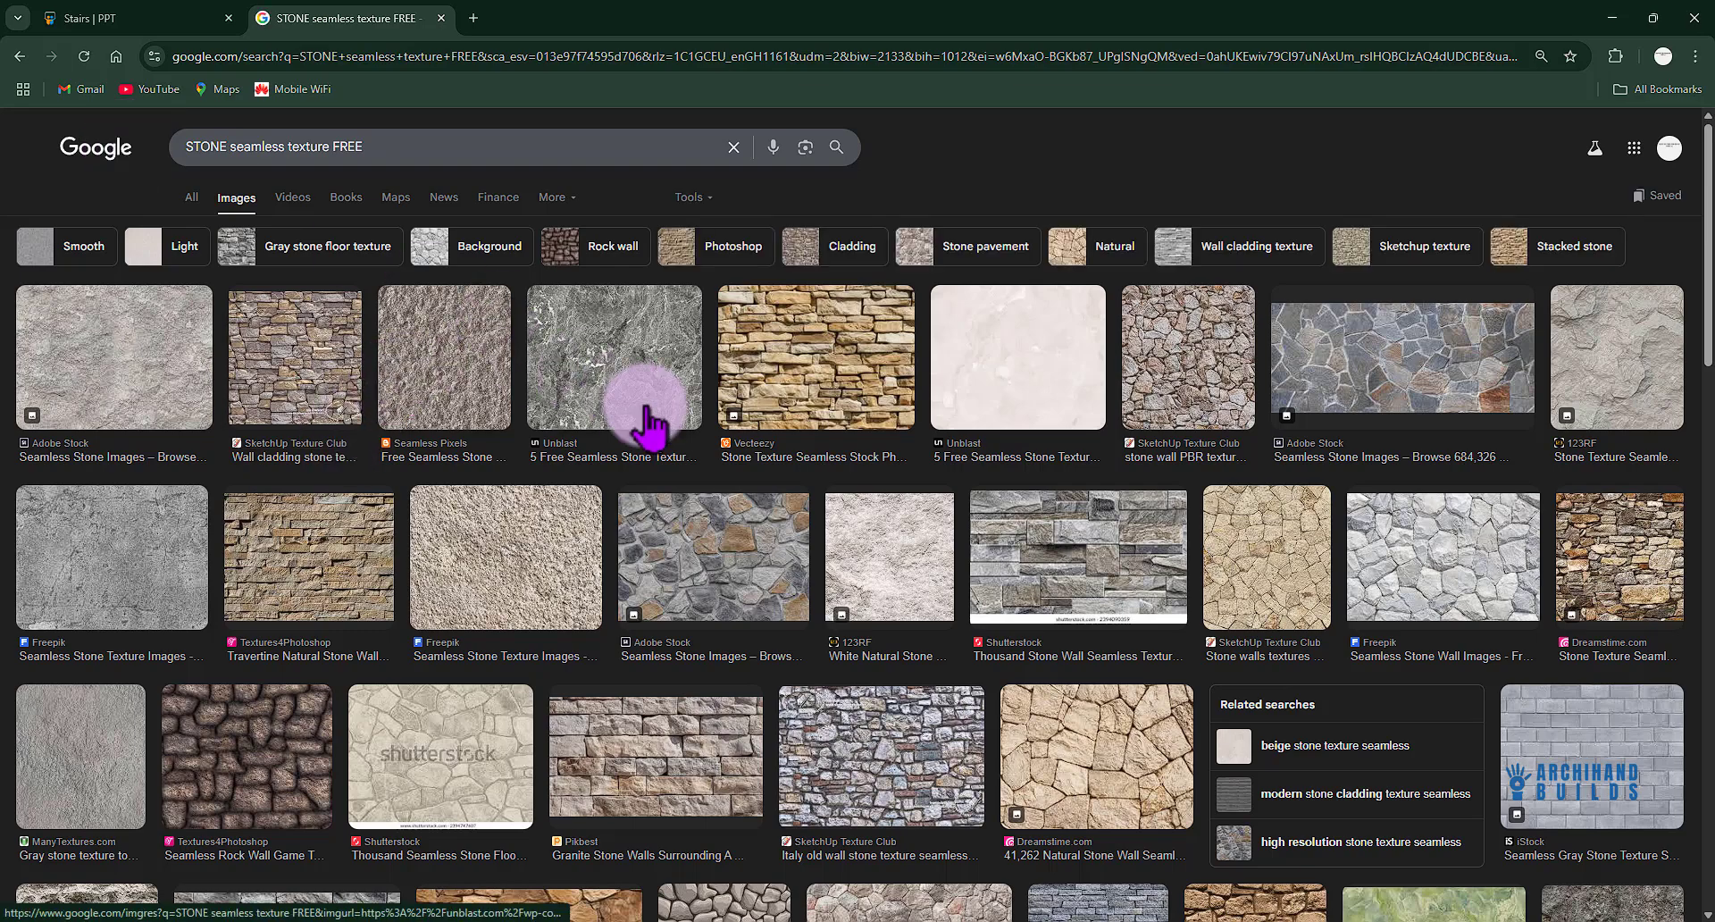
Switch to Revit and examine how the wood texture repeats across the wall, from close up, far away and another angle
{"action": "left_click", "coordinate": [1612, 18]}
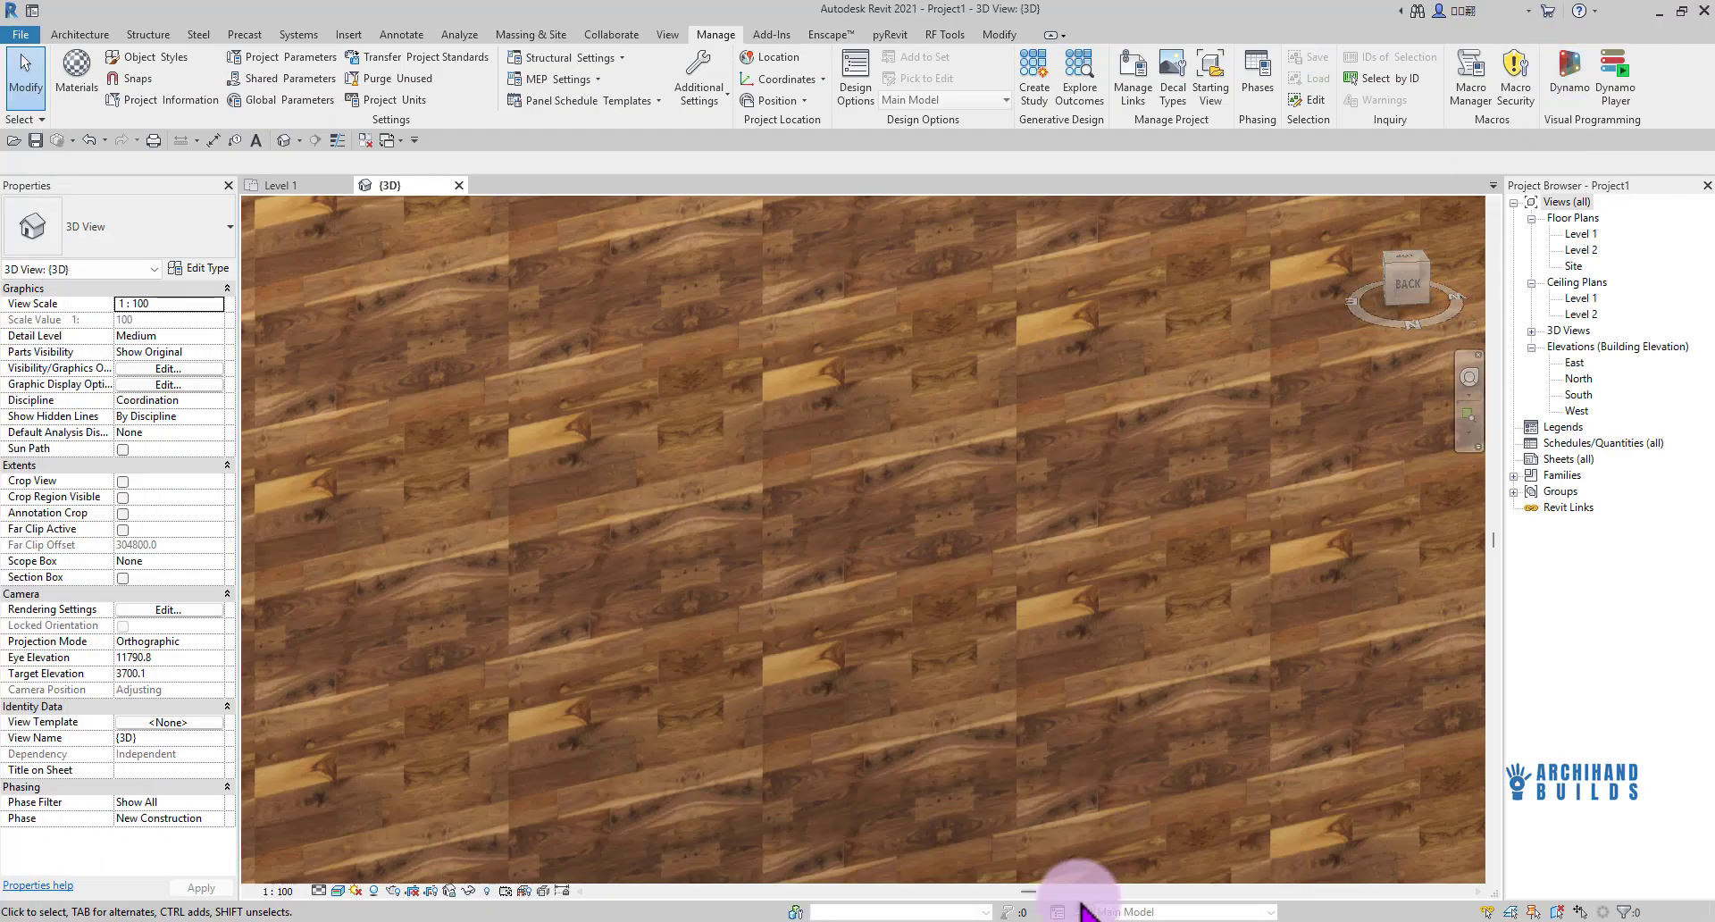
{"action": "scroll", "coordinate": [823, 413], "scroll_direction": "down", "scroll_amount": 3}
{"action": "scroll", "coordinate": [773, 574], "scroll_direction": "down", "scroll_amount": 3}
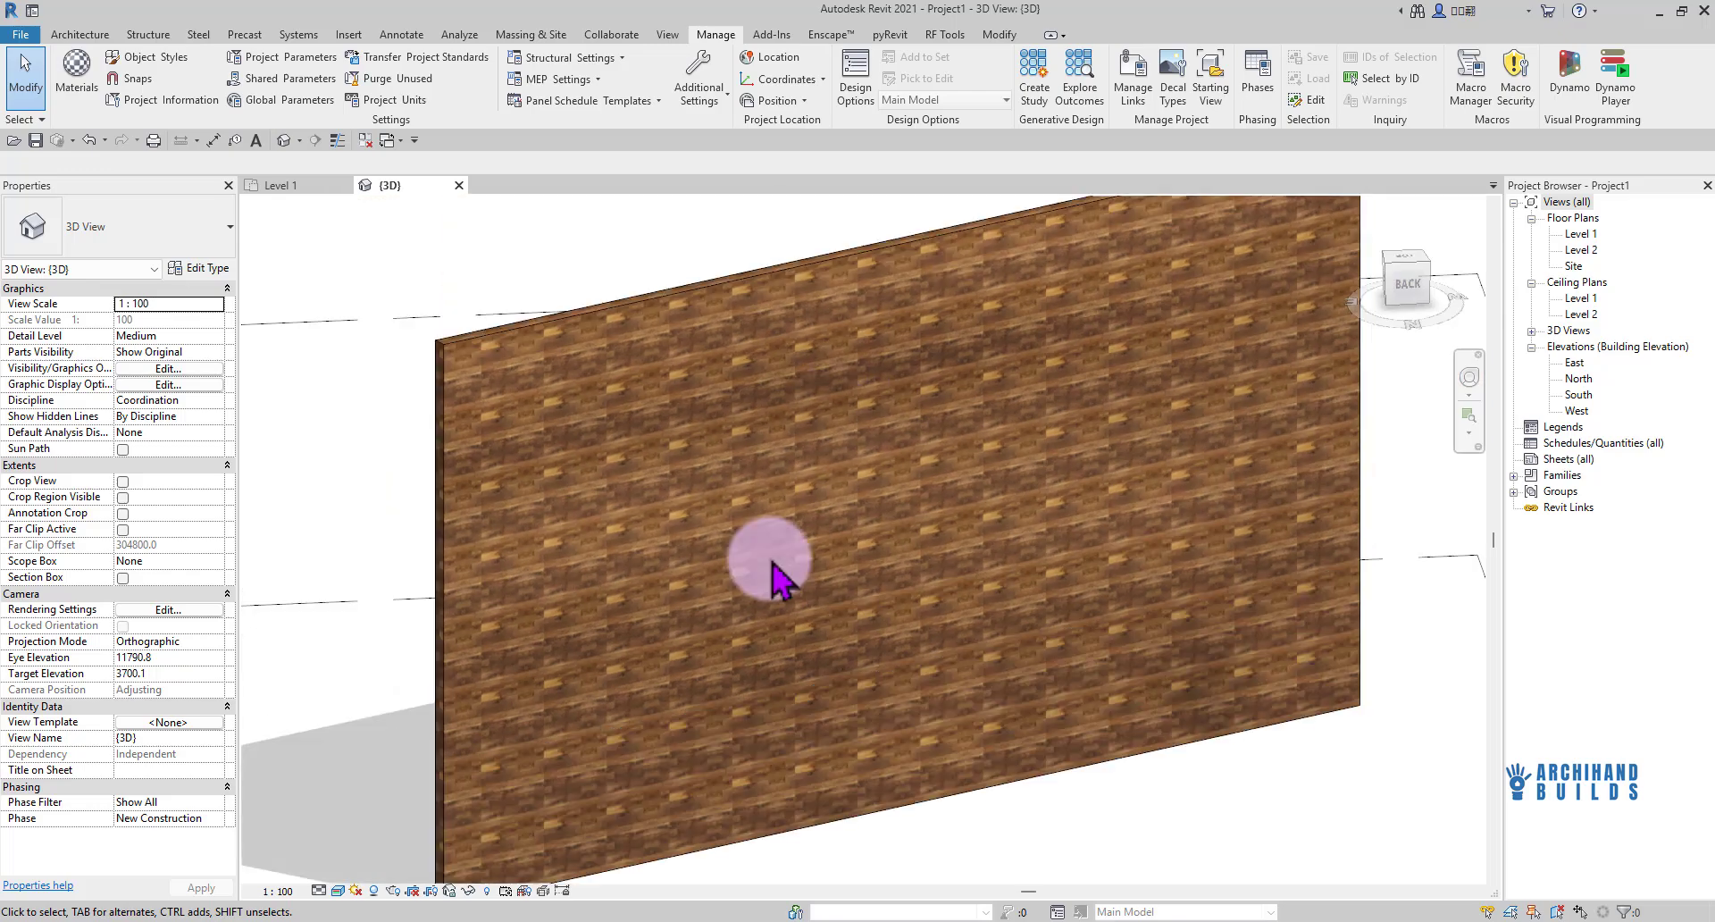
{"action": "scroll", "coordinate": [768, 464], "scroll_direction": "down", "scroll_amount": 4}
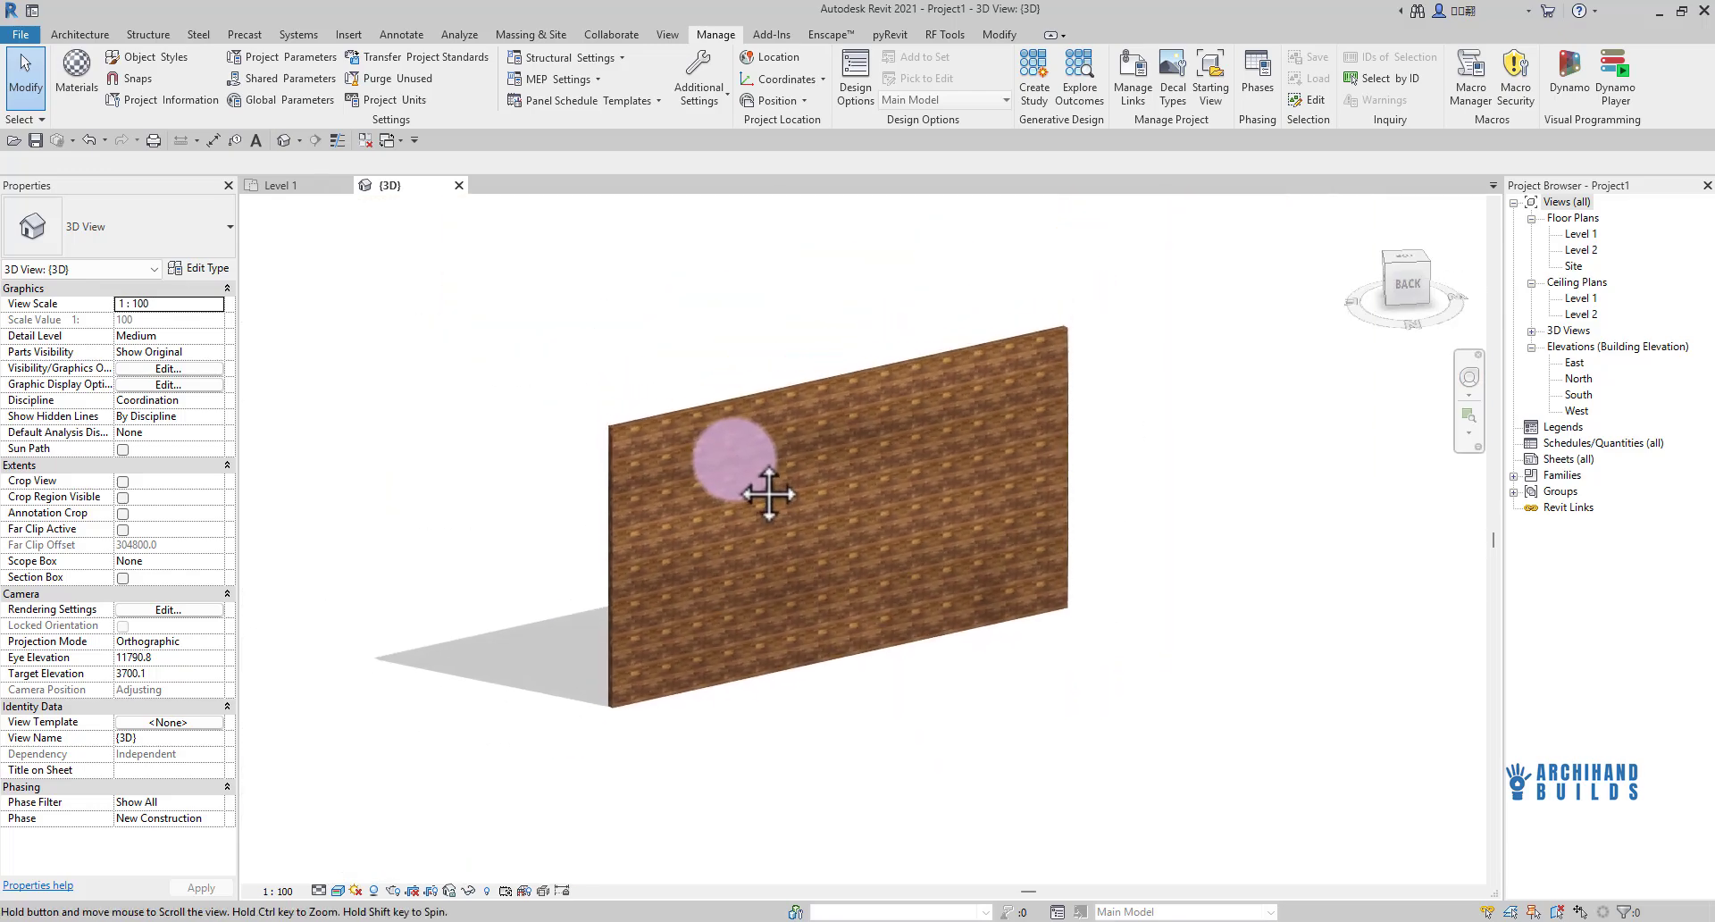
{"action": "scroll", "coordinate": [739, 482], "scroll_direction": "up", "scroll_amount": 5}
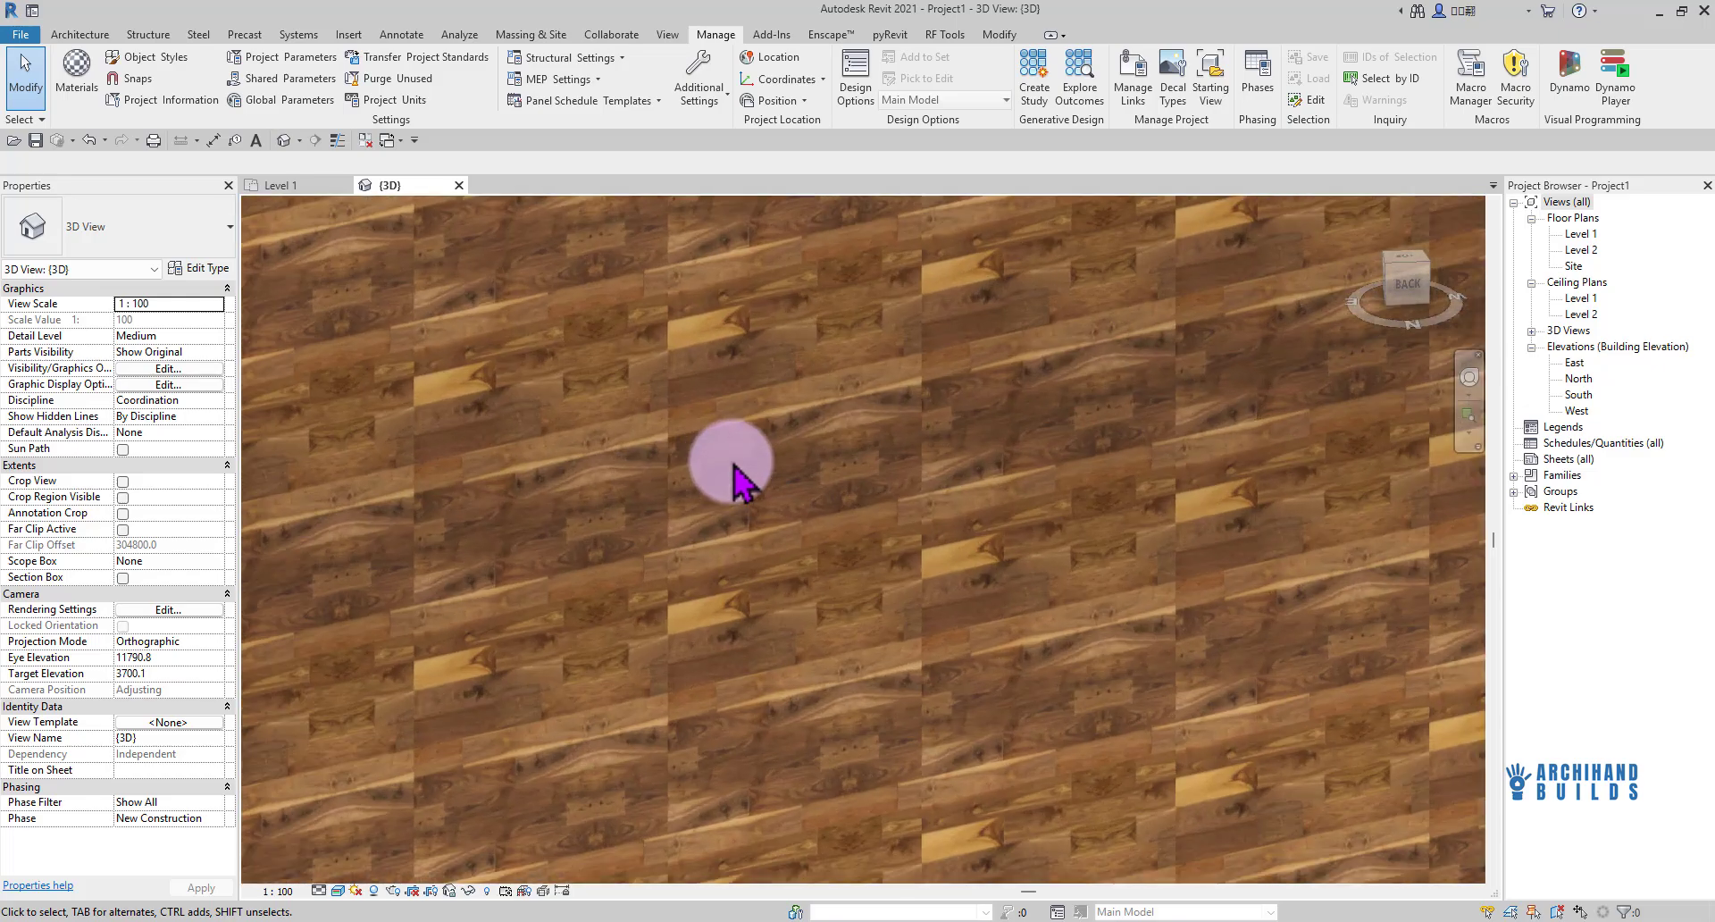
{"action": "scroll", "coordinate": [1084, 536], "scroll_direction": "down", "scroll_amount": 2}
{"action": "middle_click_drag", "start_coordinate": [1084, 534], "coordinate": [636, 509], "text": "shift"}
{"action": "scroll", "coordinate": [780, 482], "scroll_direction": "up", "scroll_amount": 4}
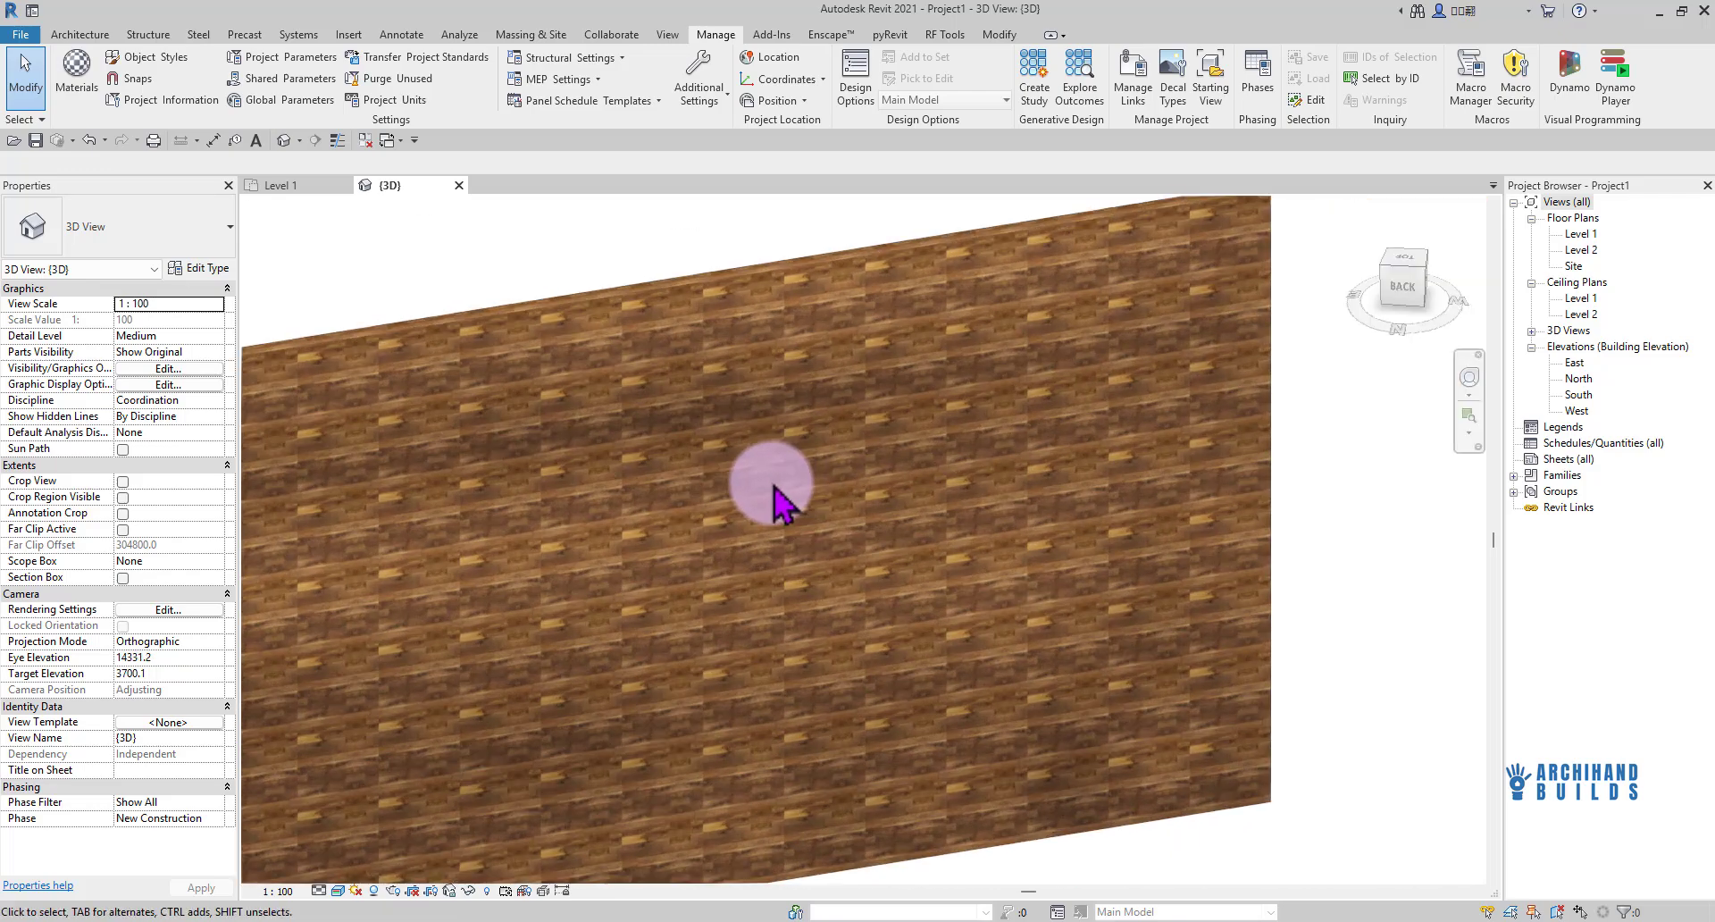